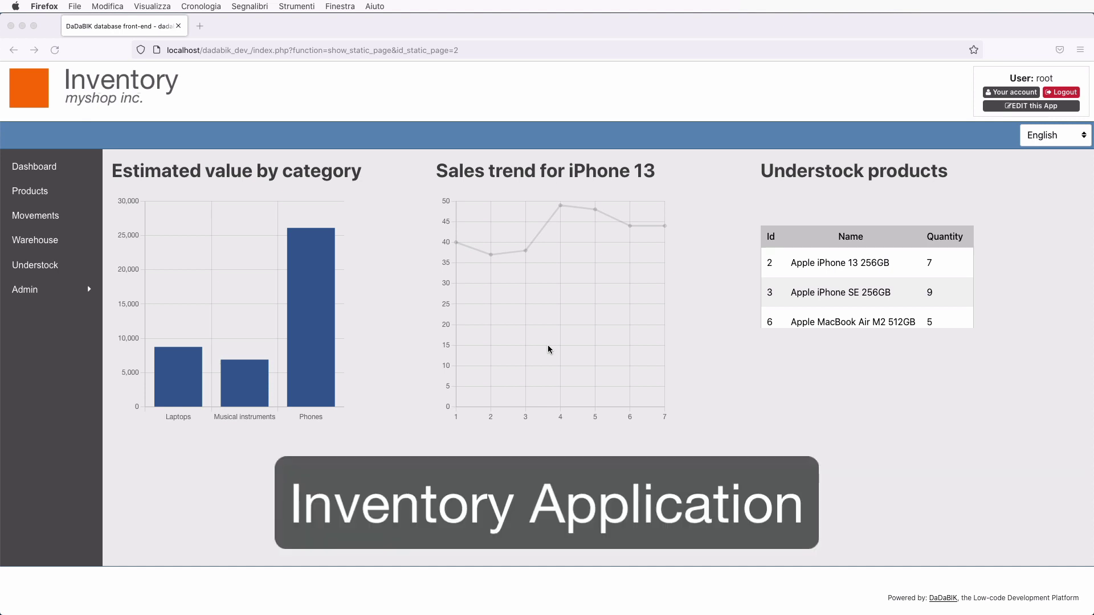
- Open the Inventory app's Products list to show its 6 items
click(317, 365)
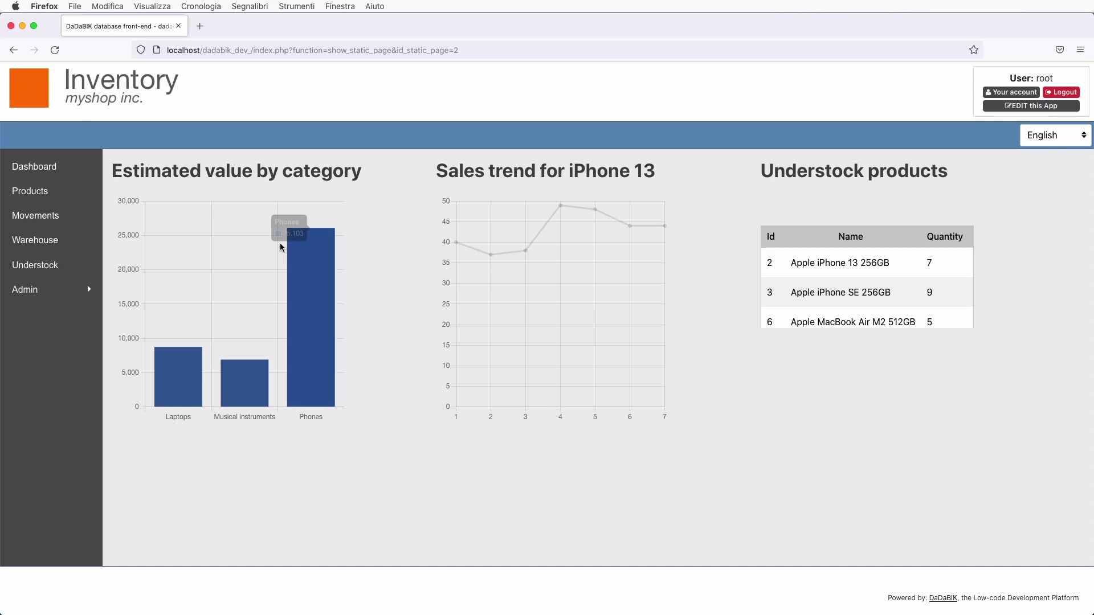
click(31, 193)
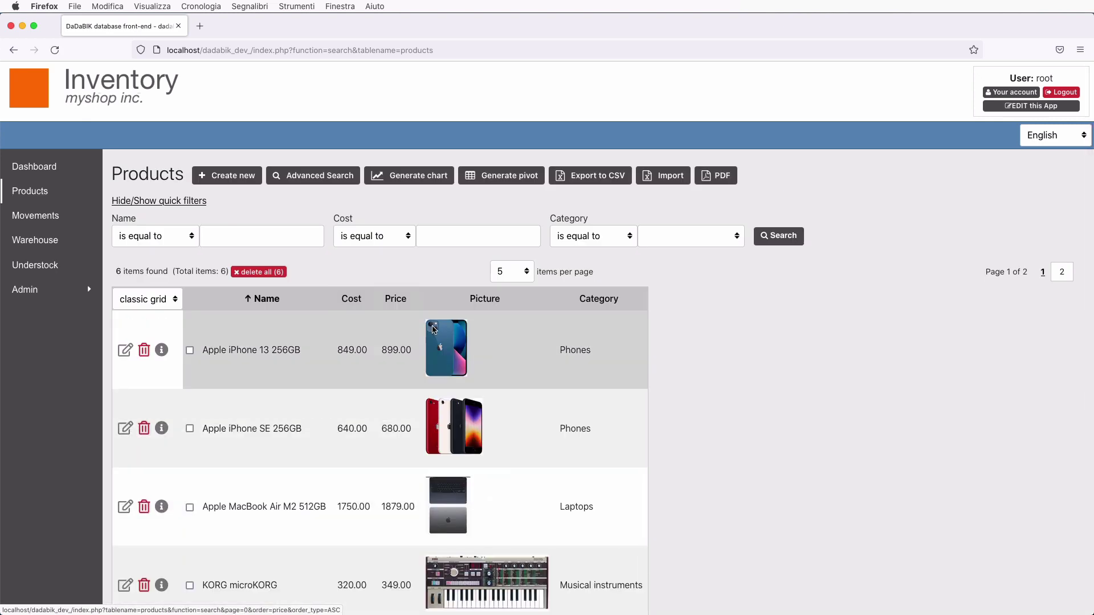
click(125, 351)
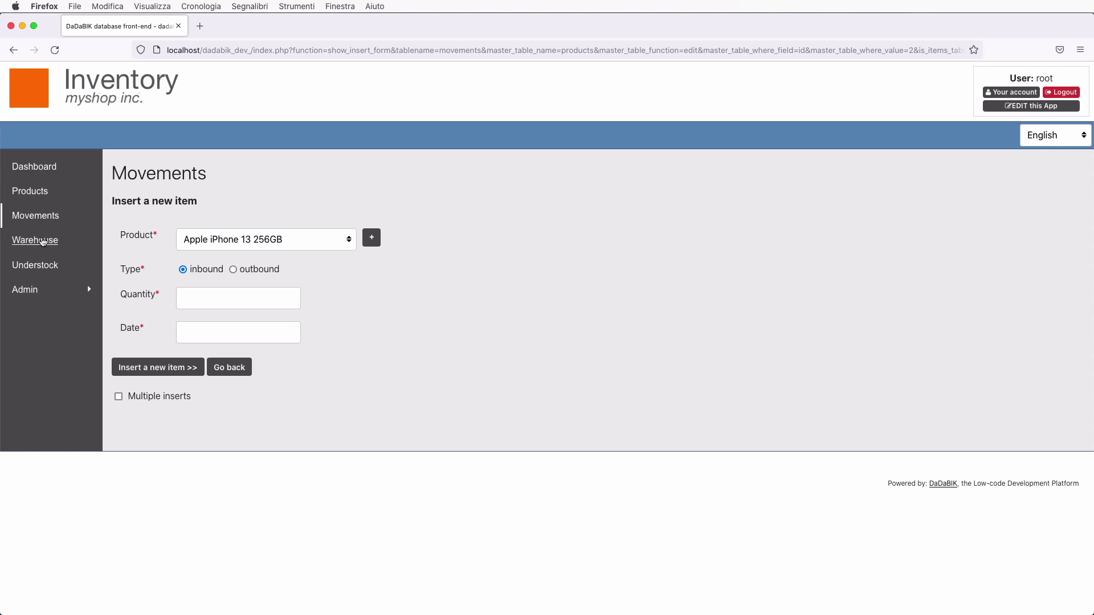
click(48, 241)
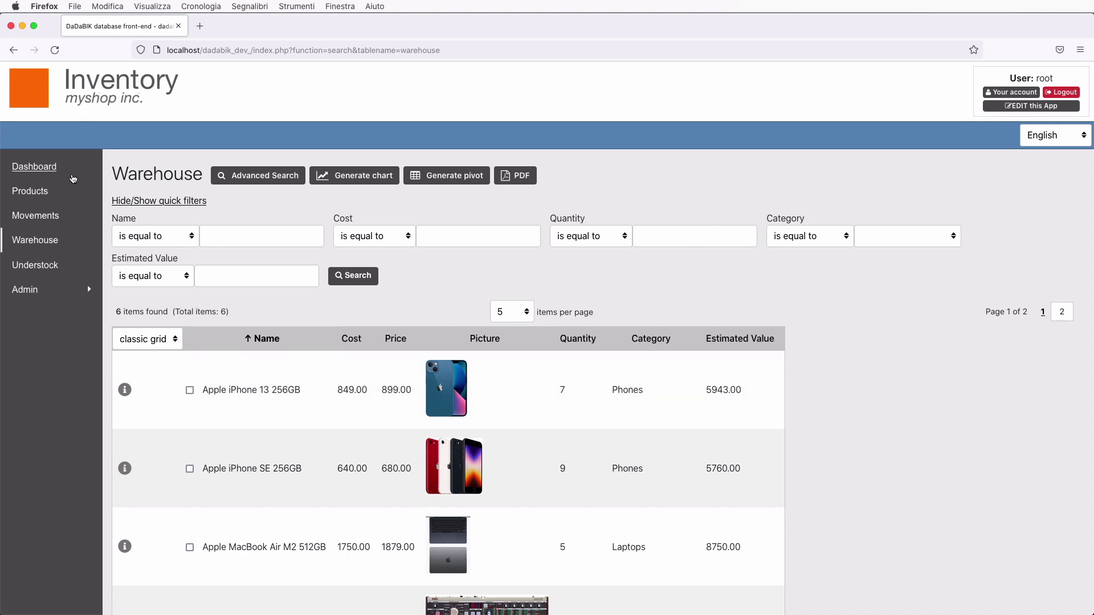
click(49, 166)
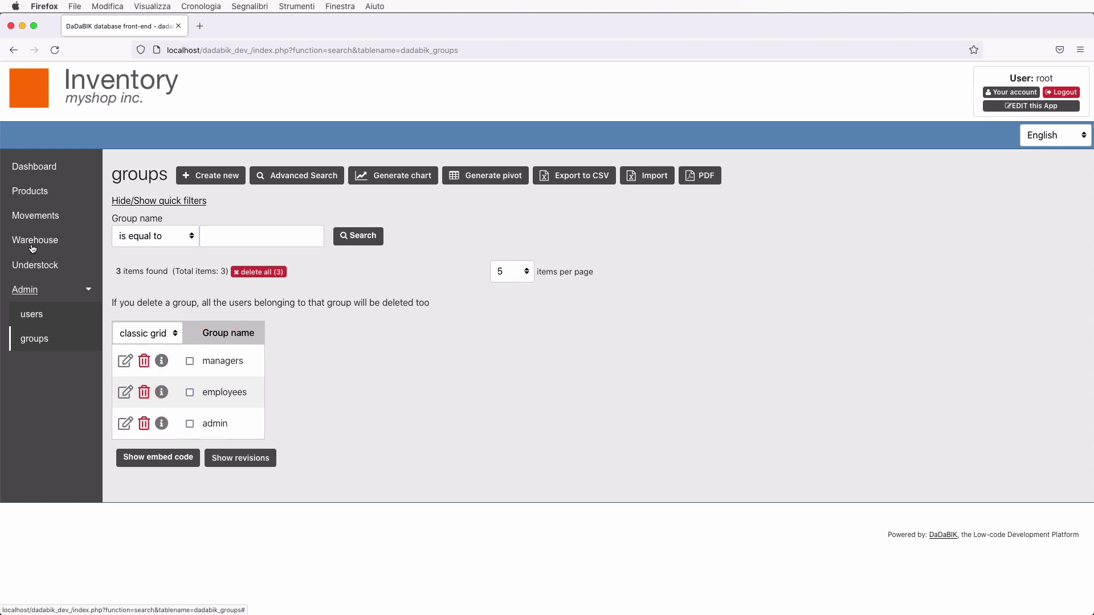
click(30, 191)
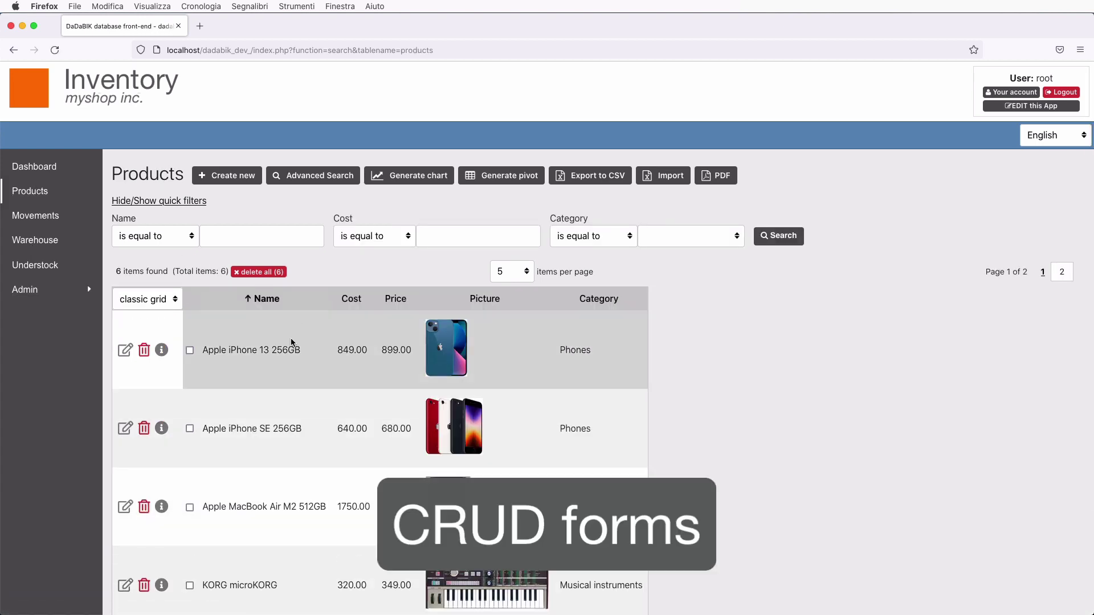
- Open Apple iPhone 13 256GB for editing and narrow the browser window to show the responsive layout
click(125, 350)
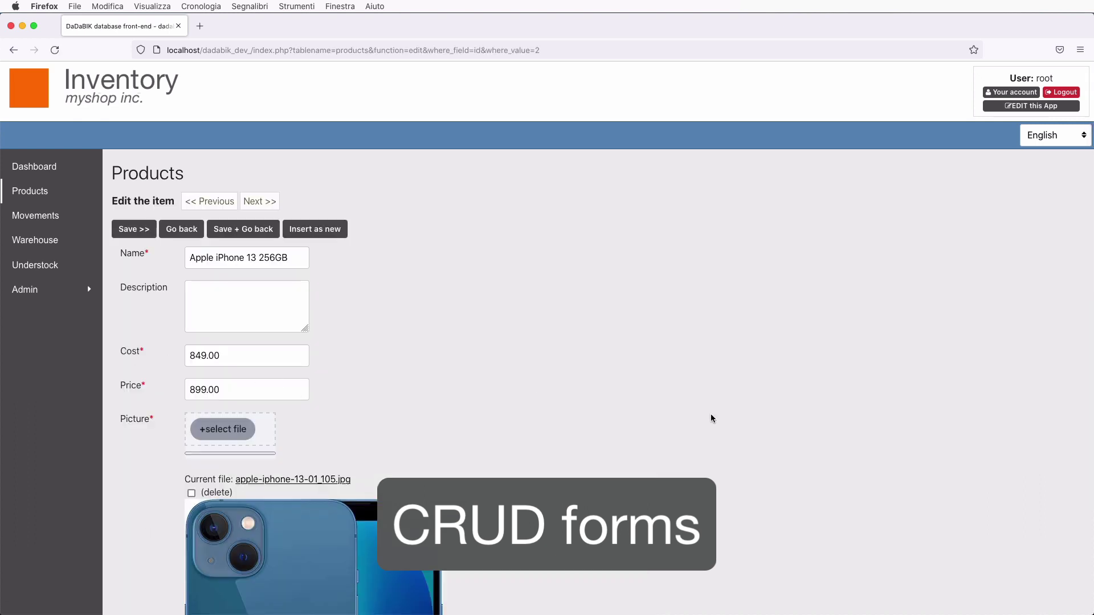
scroll(740, 383, down, 2)
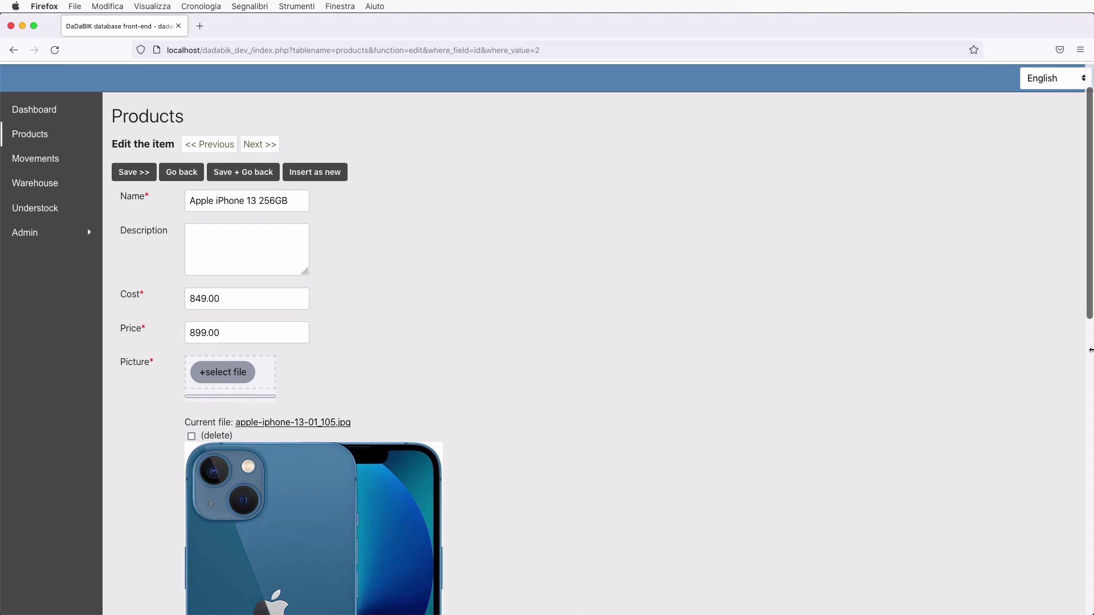
drag(1093, 393, 644, 447)
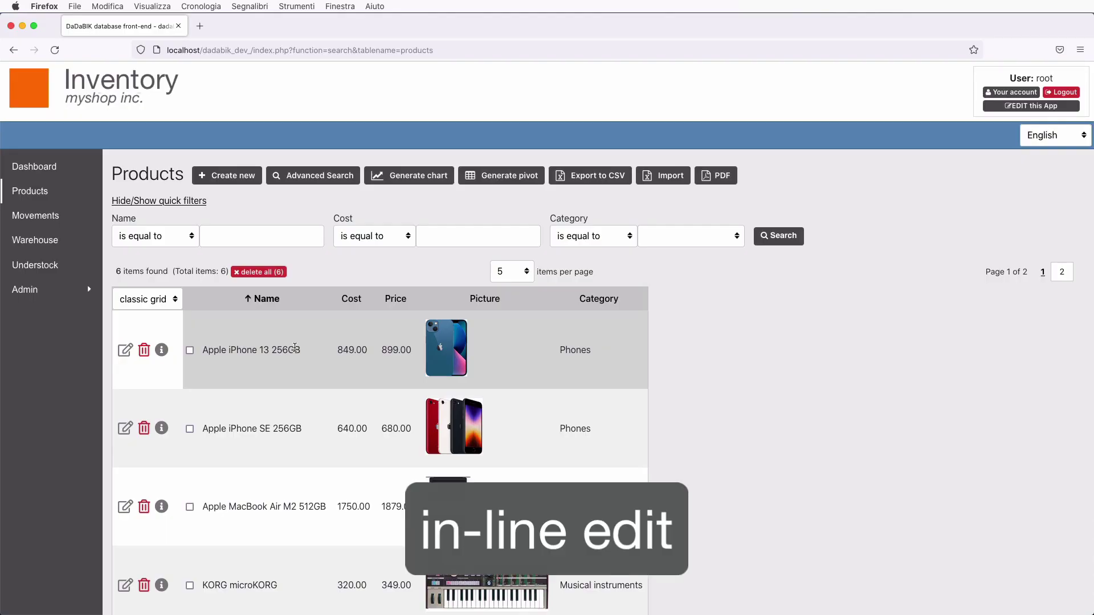
click(288, 348)
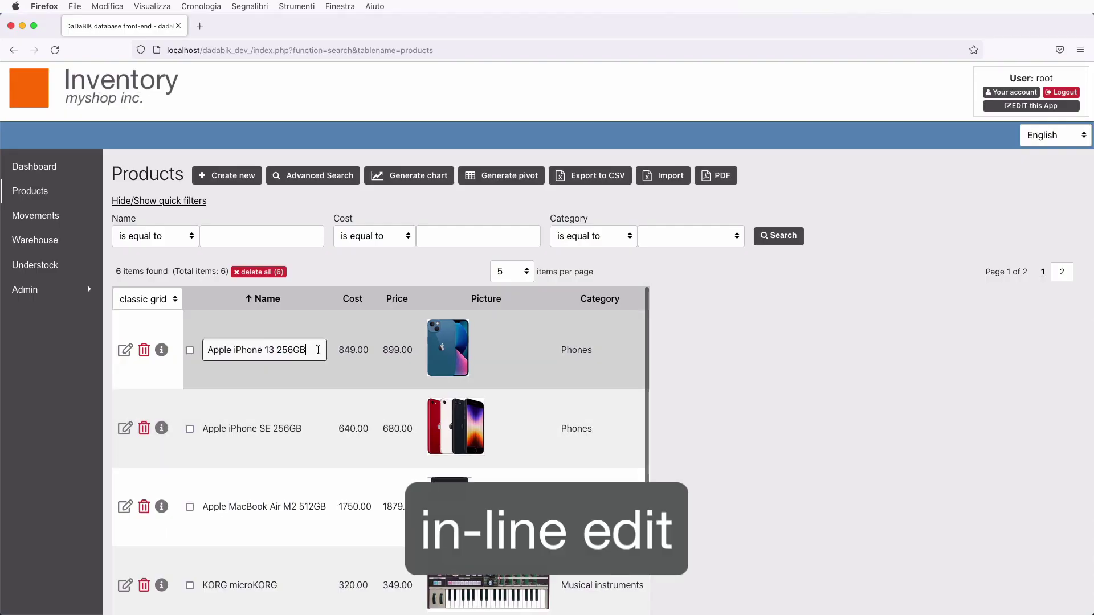
key(Return)
click(1050, 135)
click(1050, 135)
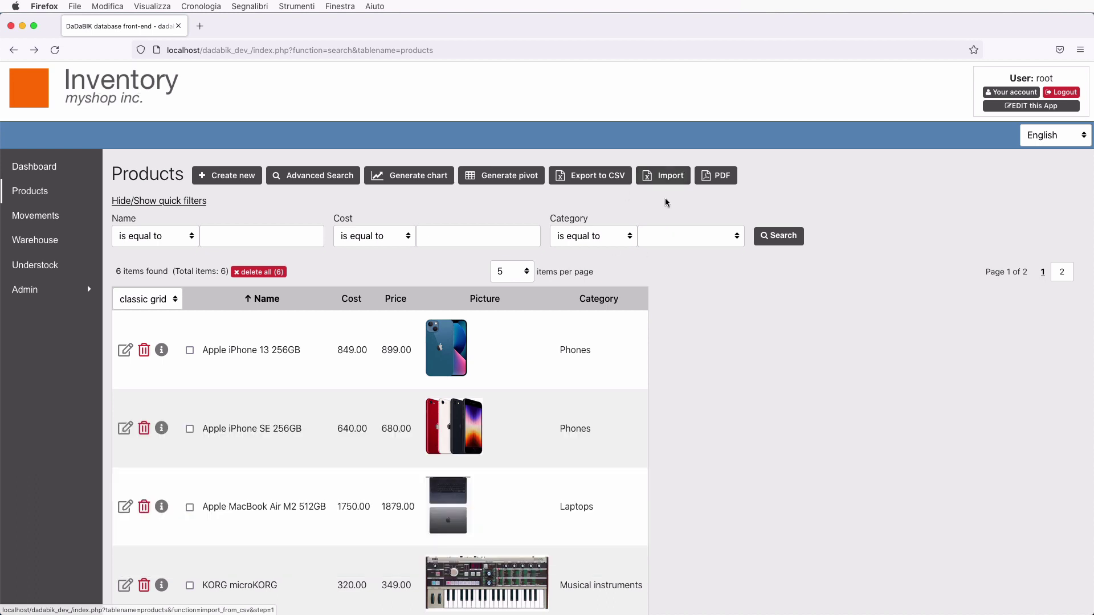
click(719, 176)
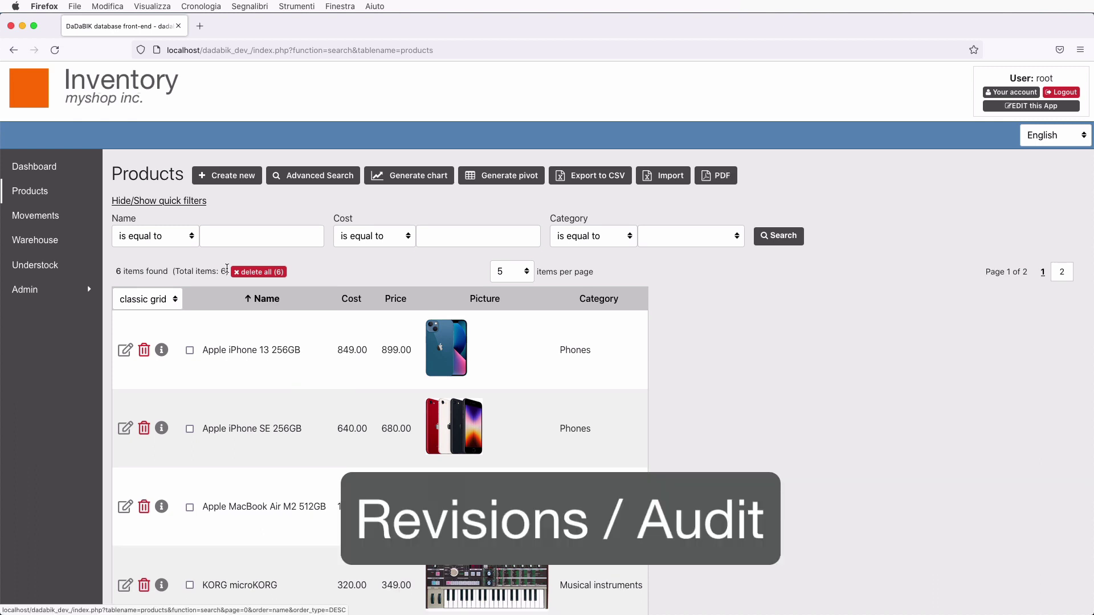
- Reopen the Apple iPhone 13 256GB edit form and show its record revisions
click(125, 350)
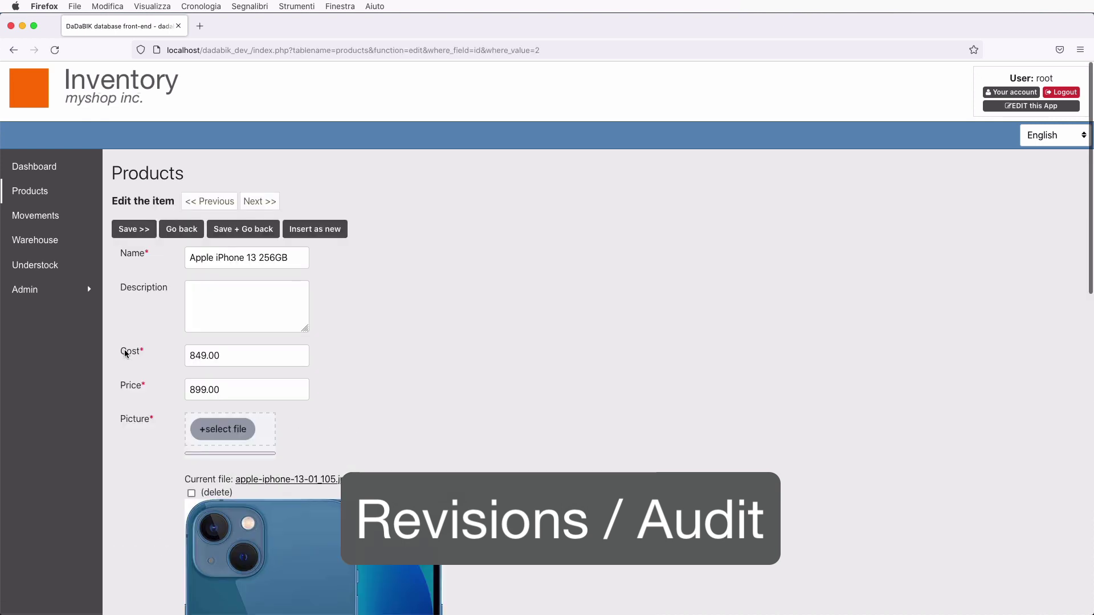
scroll(142, 342, down, 10)
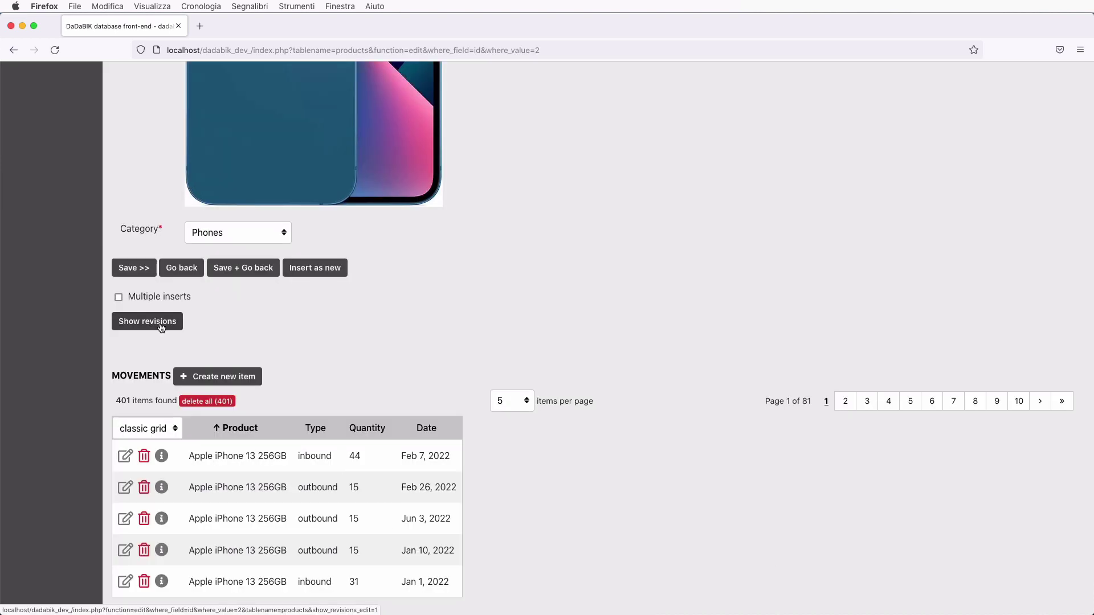
click(147, 322)
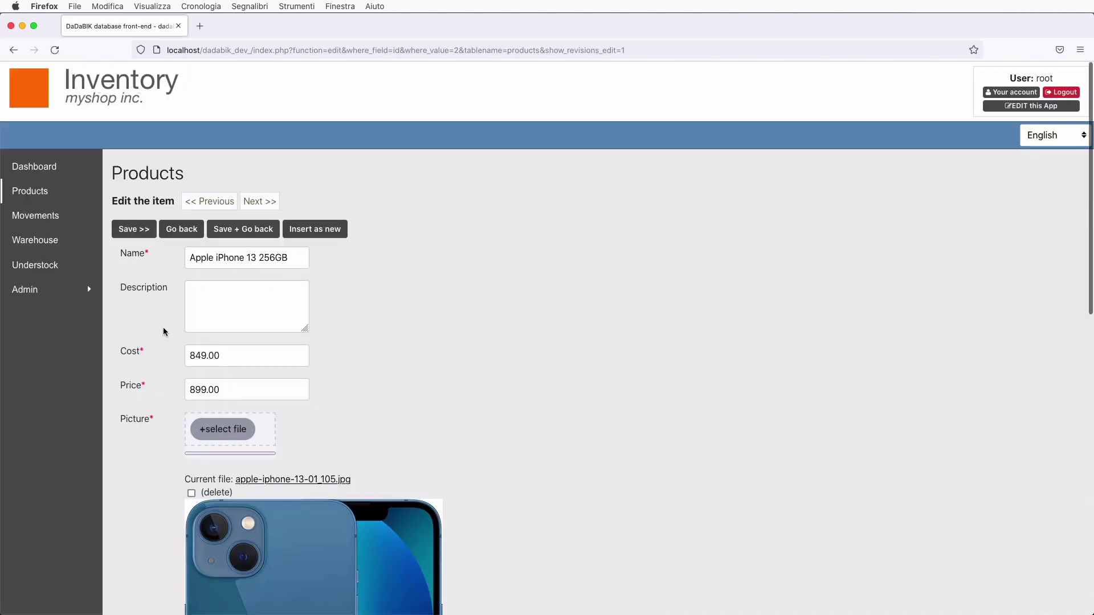
scroll(163, 327, down, 12)
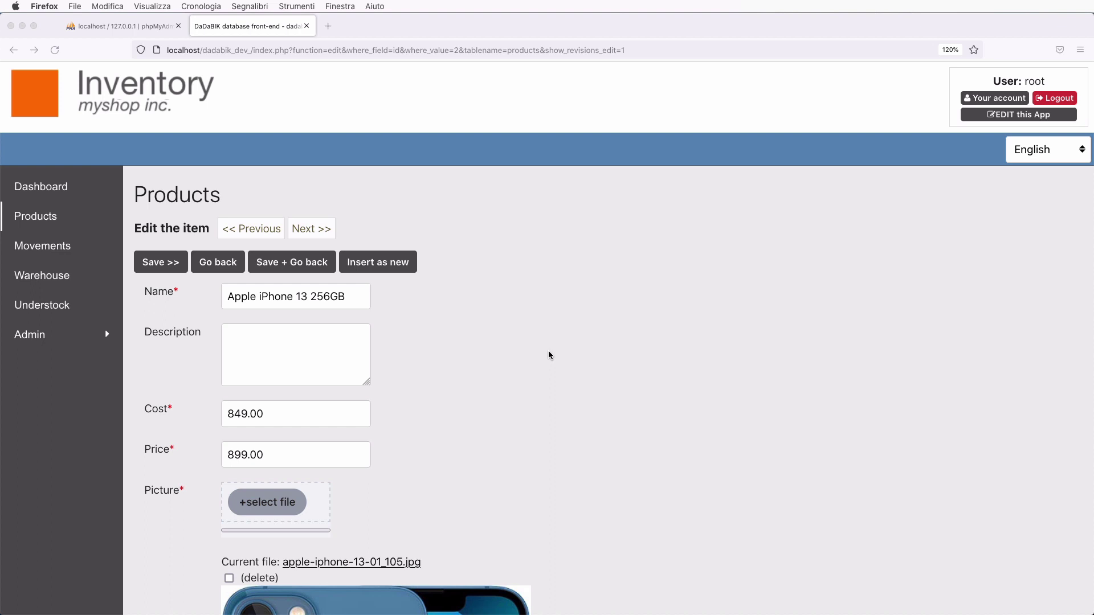
- Create a database named dada-inventory from phpMyAdmin's database list
click(153, 26)
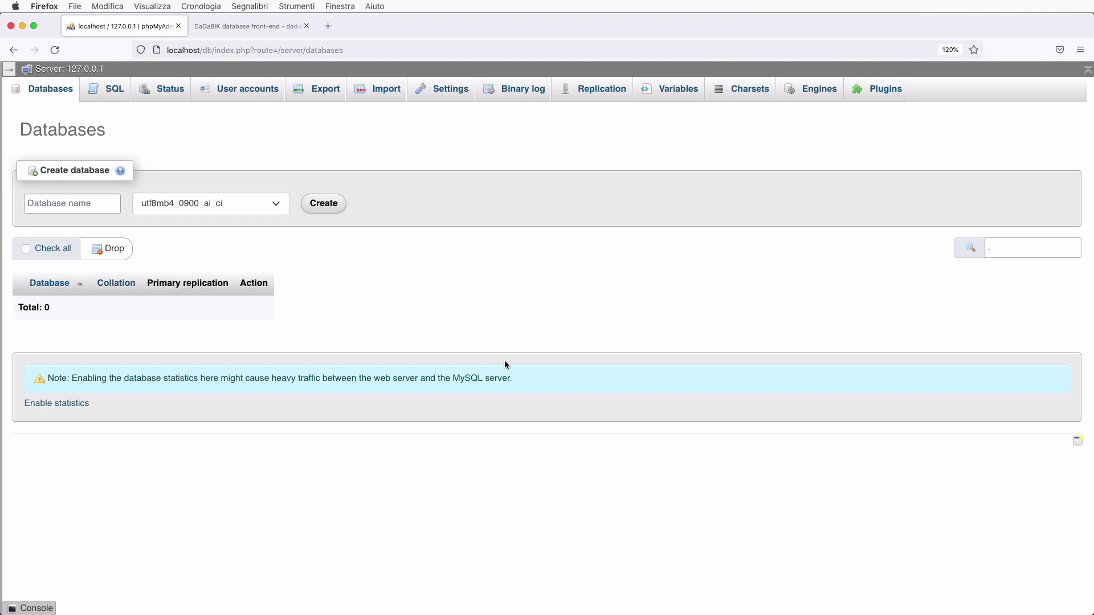
click(48, 207)
text(dada)
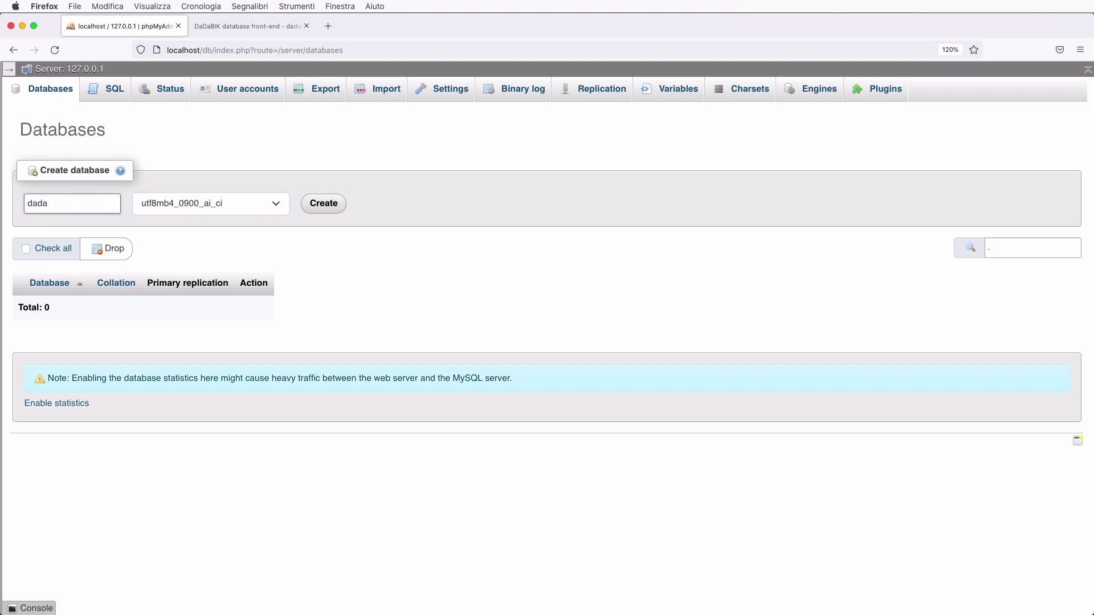
text(-inventory)
click(323, 203)
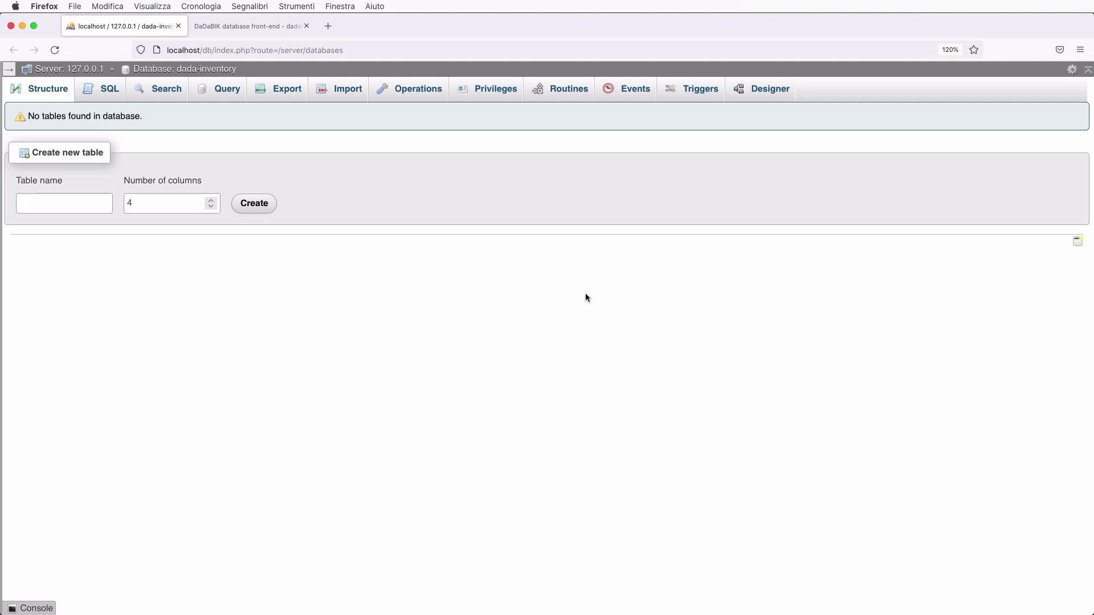
- Extract the DaDaBIK zip and open the dadabik_11.6-Elba_platinum folder
key(super+Tab)
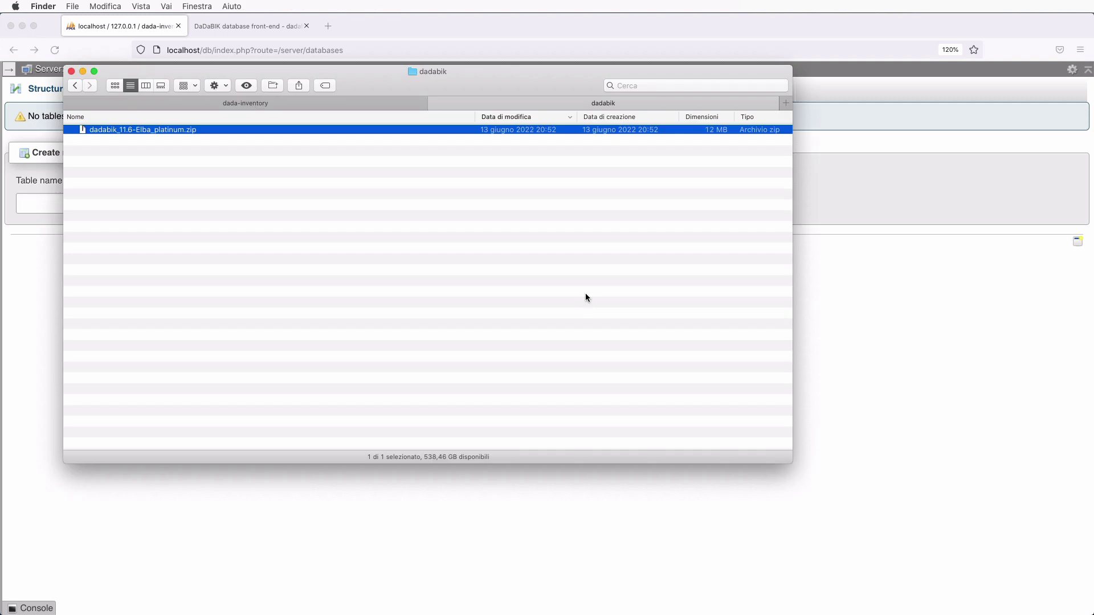
double_click(158, 131)
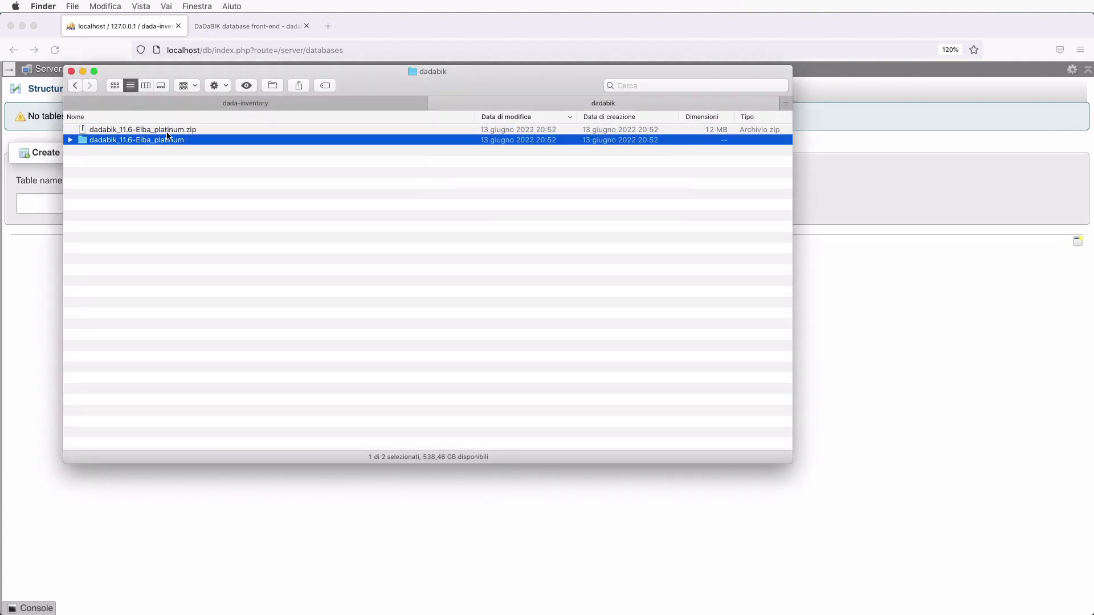
double_click(169, 141)
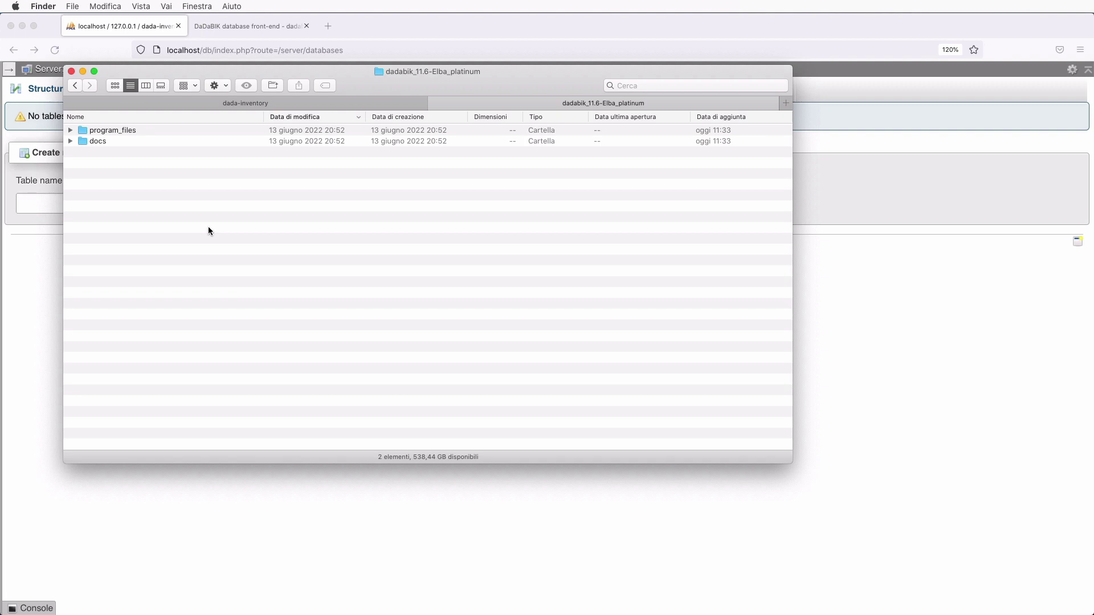
- Select all 32 files in program_files and switch to the empty dada-inventory folder
click(122, 129)
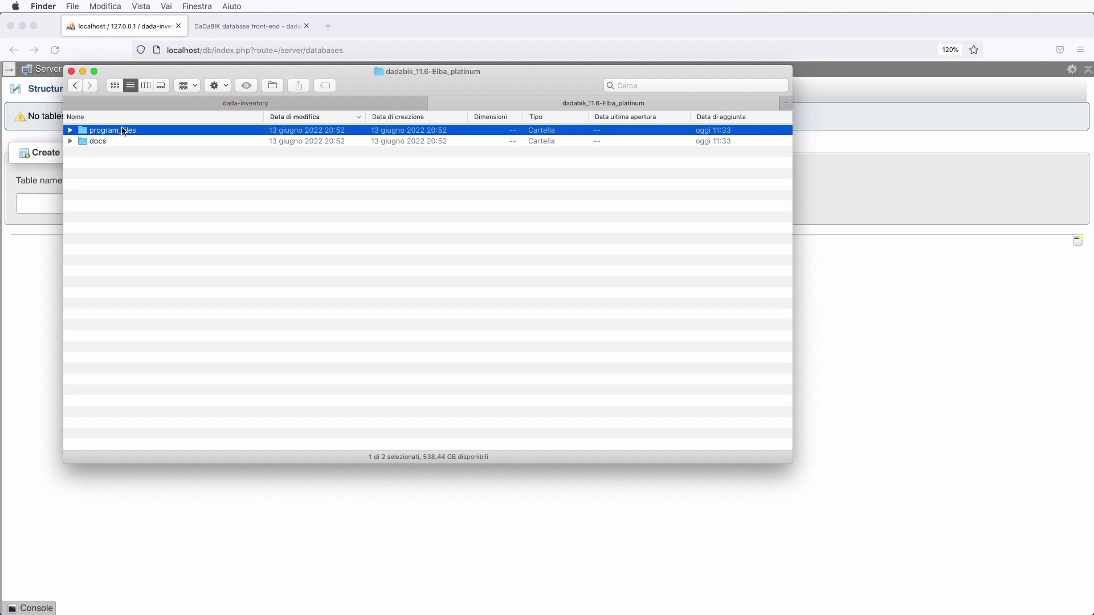
double_click(122, 130)
click(143, 209)
key(super+a)
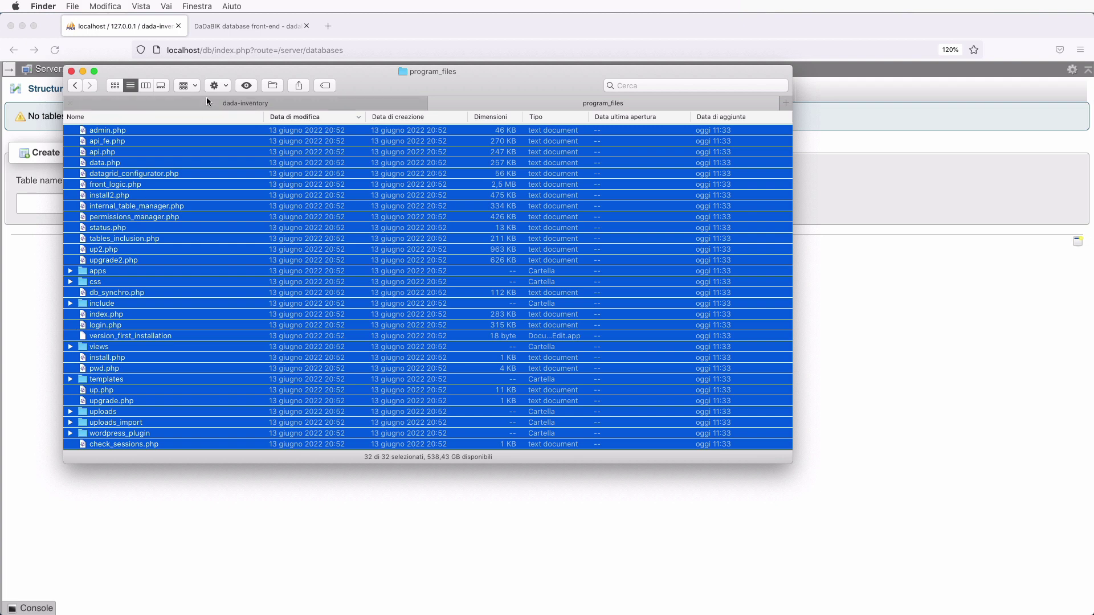
click(240, 103)
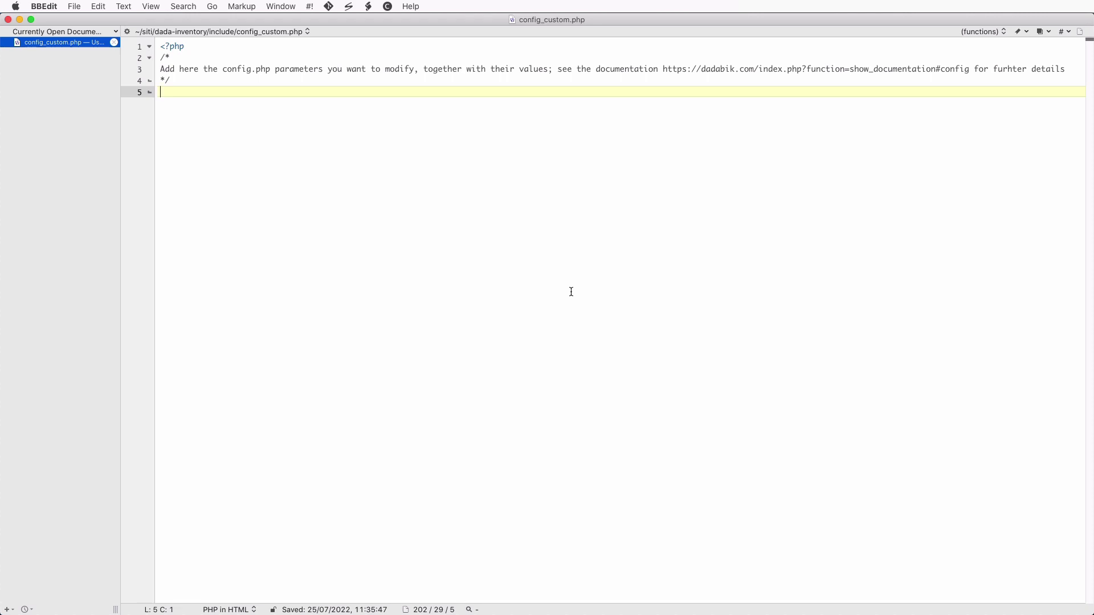
- Replace config_custom.php's content with the manual's sample config code block
key(super+Tab)
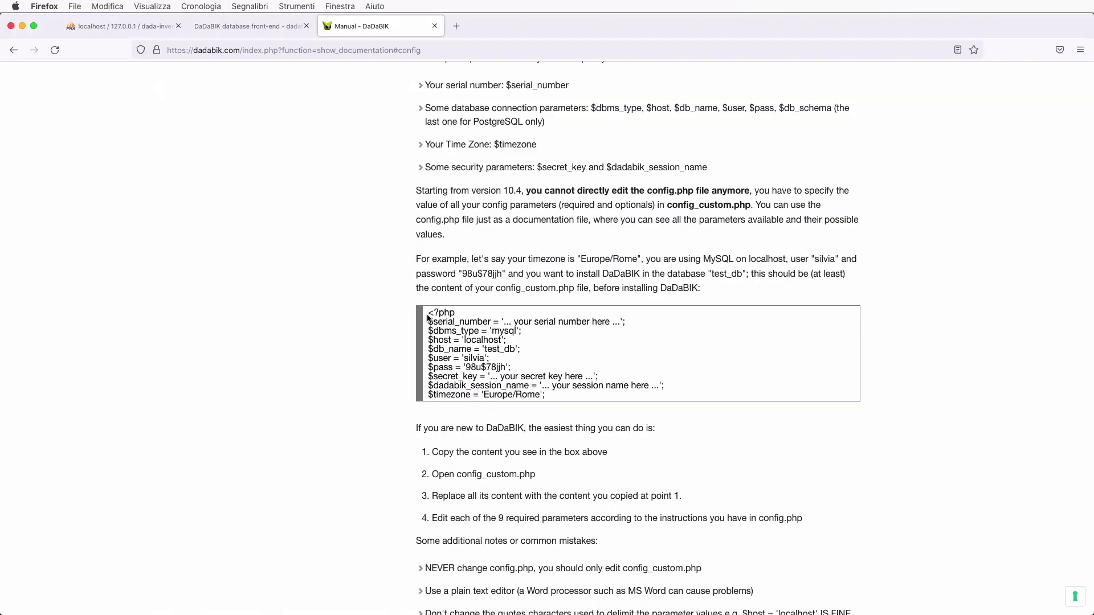
drag(427, 318, 608, 397)
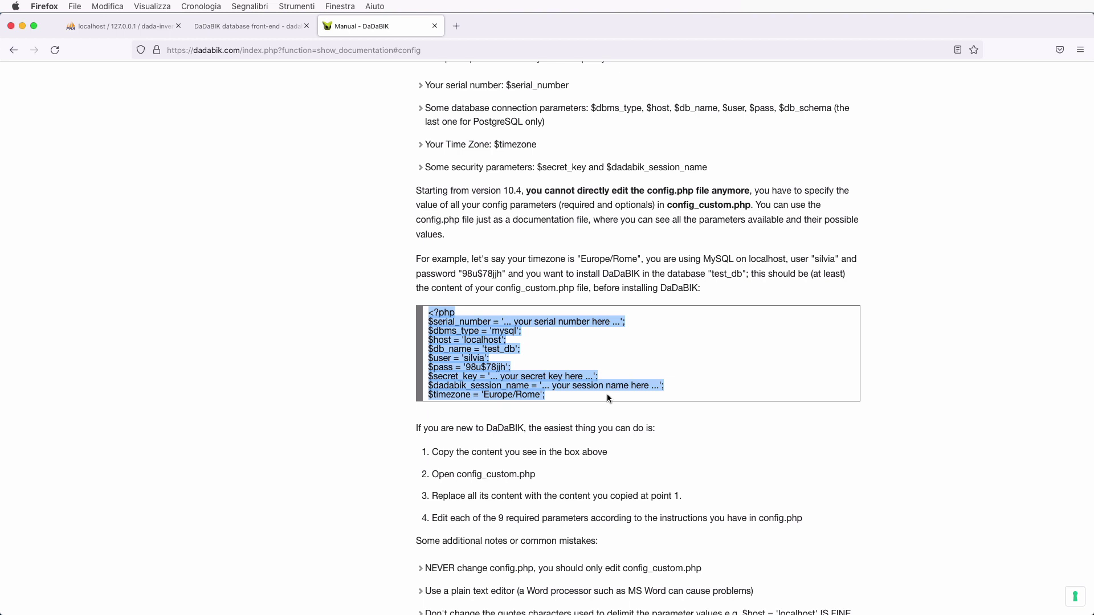
key(super+c)
key(super+Tab)
key(super+a)
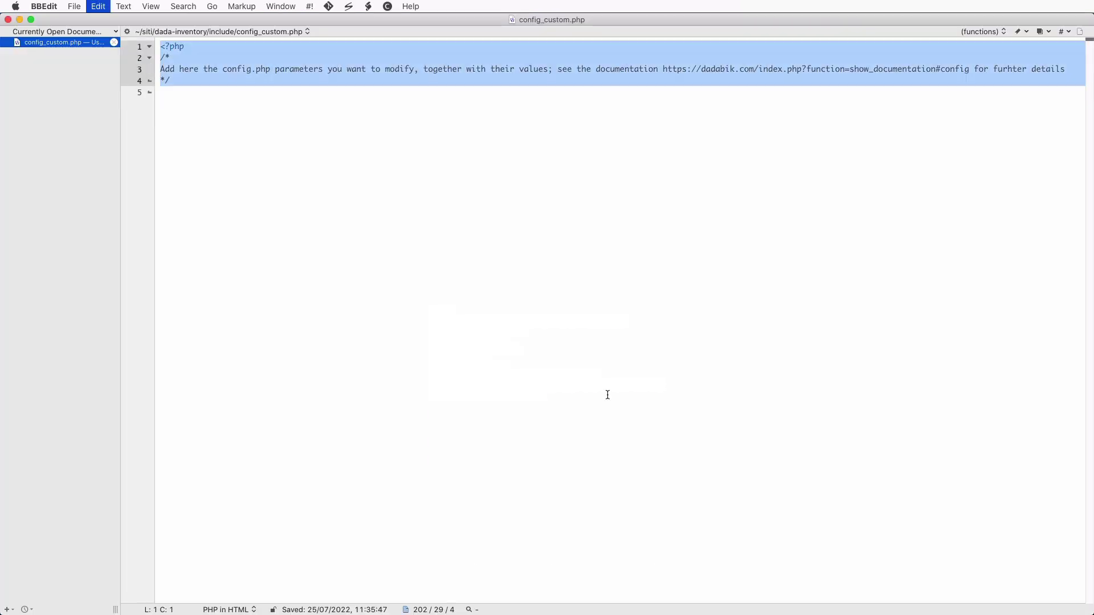
key(super+v)
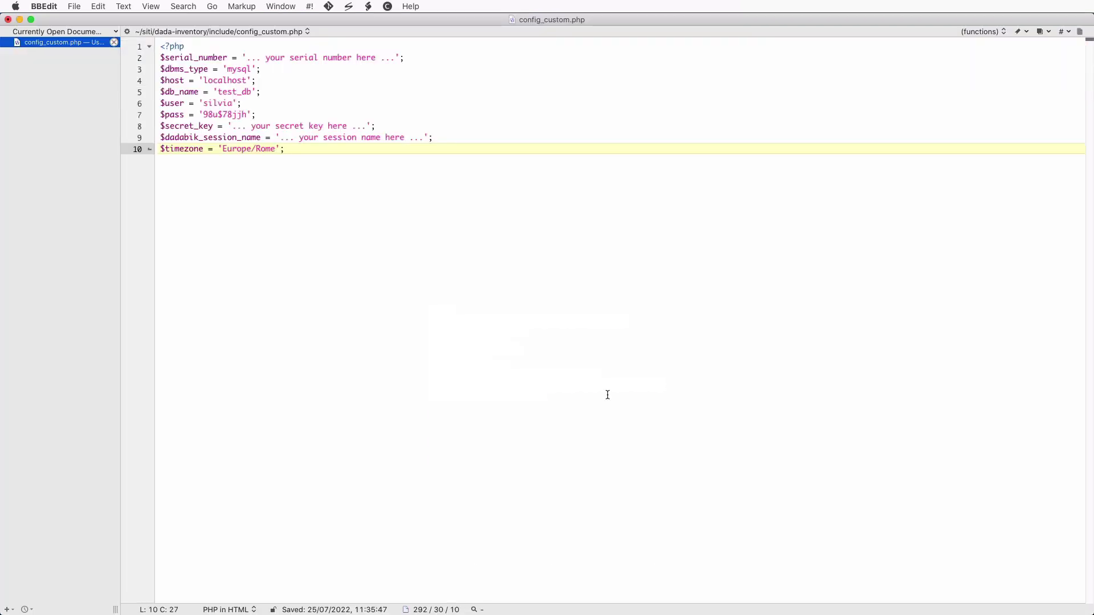
click(246, 58)
- Delete the serial number, mysql, localhost, test_db, user name and password sample values
shift+click(397, 58)
key(BackSpace)
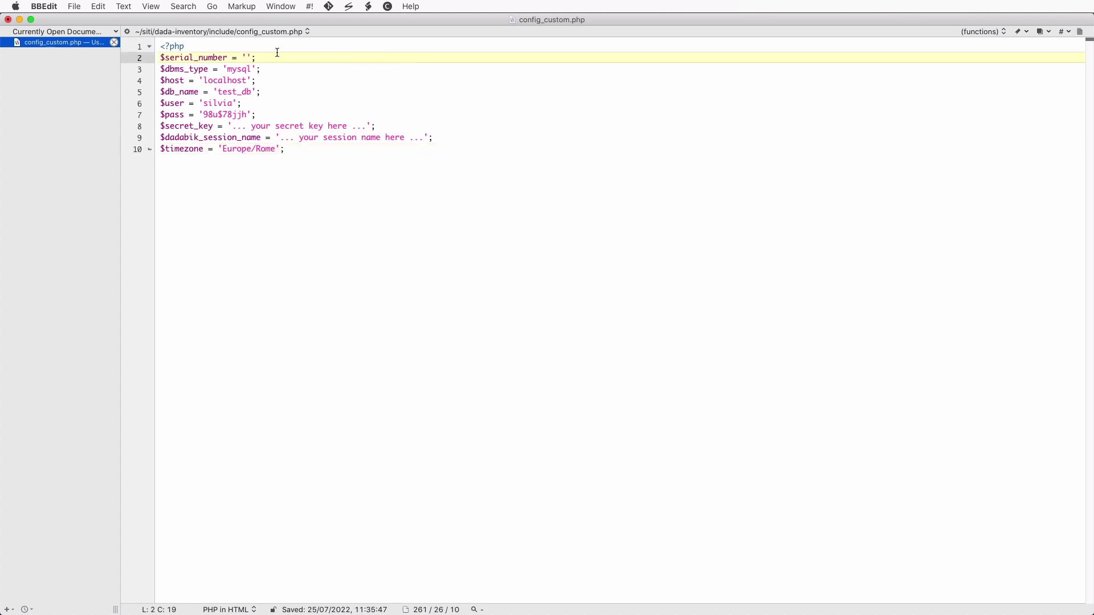
double_click(234, 69)
key(BackSpace)
double_click(230, 82)
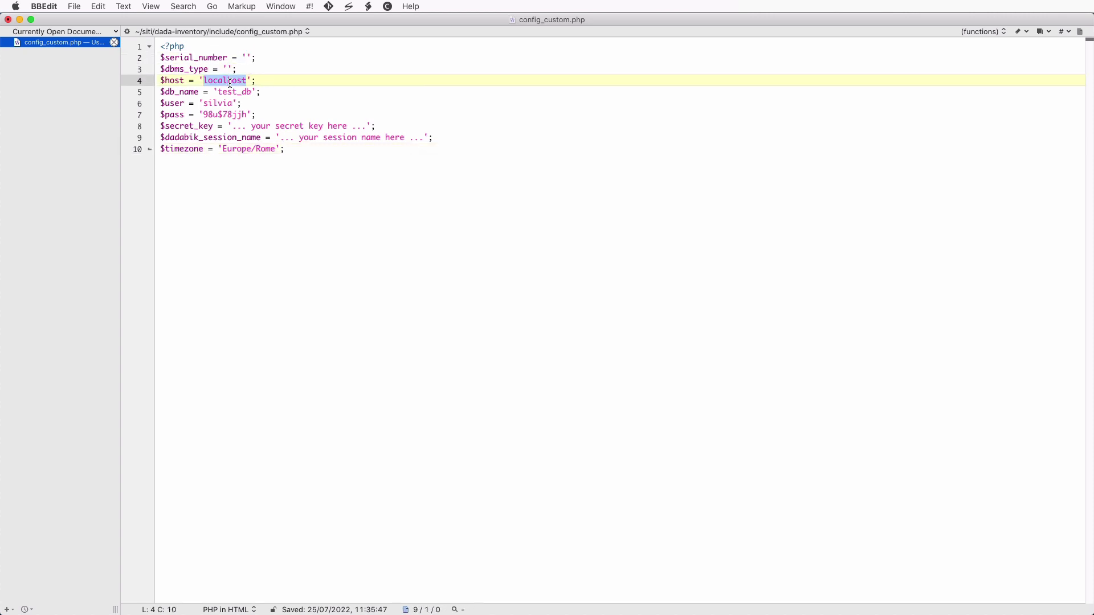
key(BackSpace)
double_click(239, 92)
key(BackSpace)
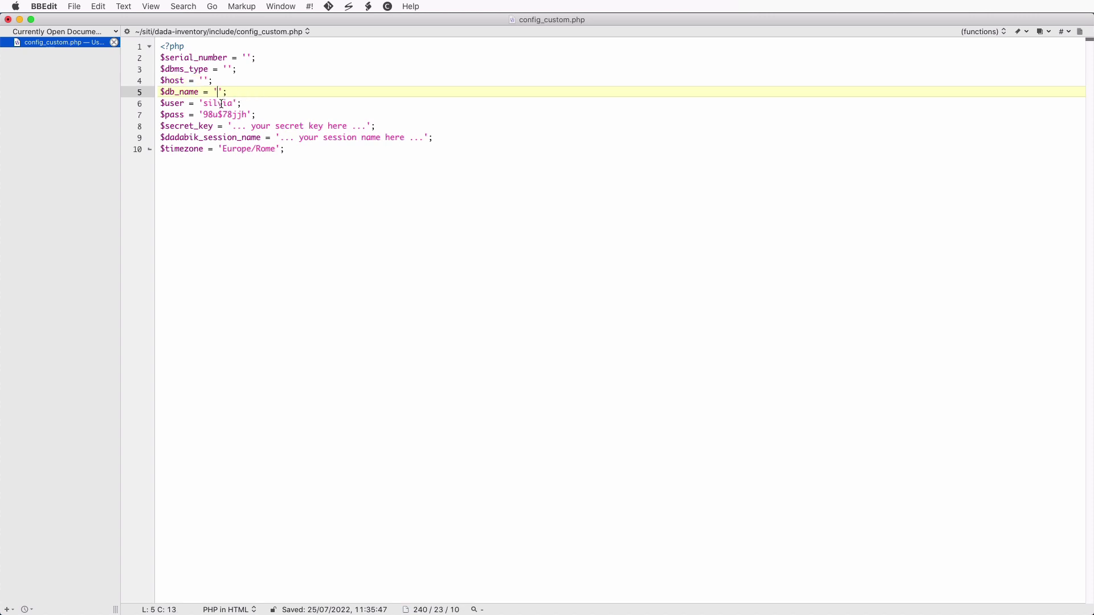
double_click(221, 104)
key(BackSpace)
drag(203, 115, 246, 115)
key(BackSpace)
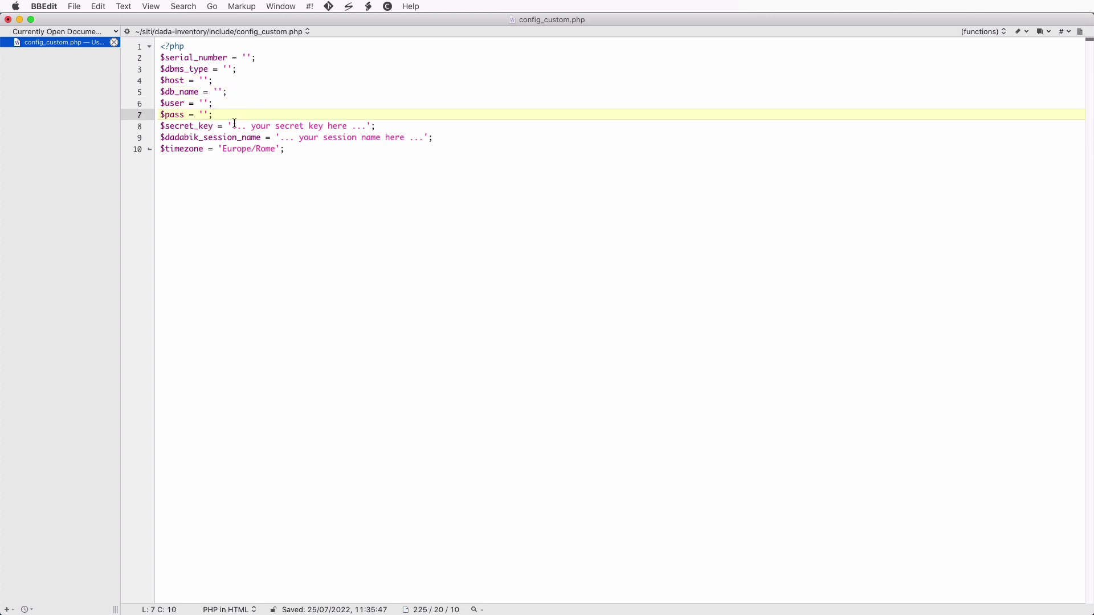
- Delete the secret key, session name and Europe/Rome timezone sample values
click(370, 126)
drag(370, 126, 231, 126)
key(BackSpace)
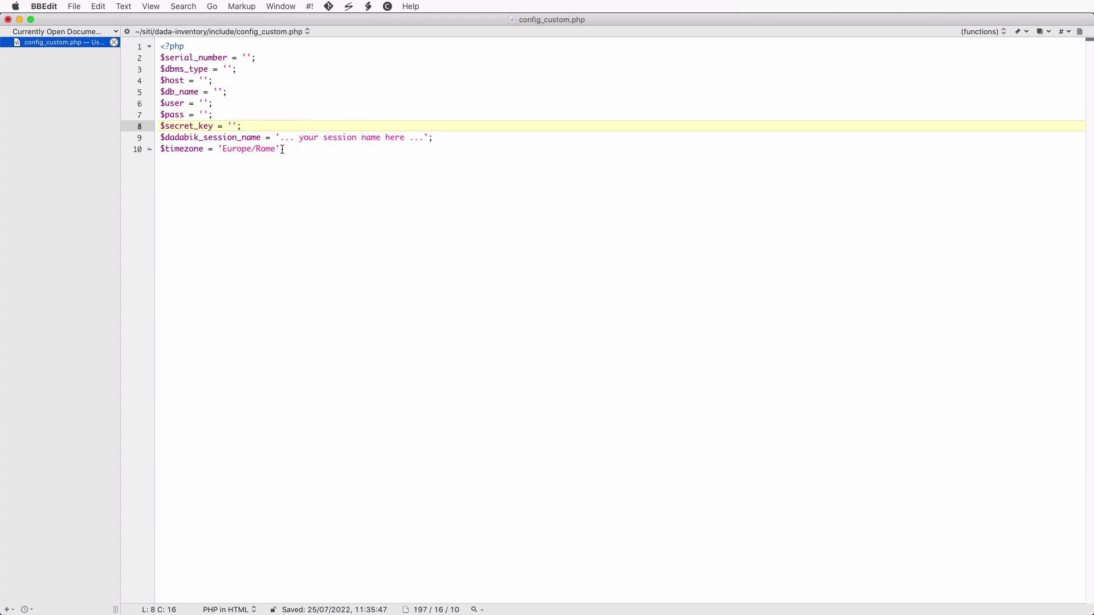
click(279, 138)
shift+click(424, 138)
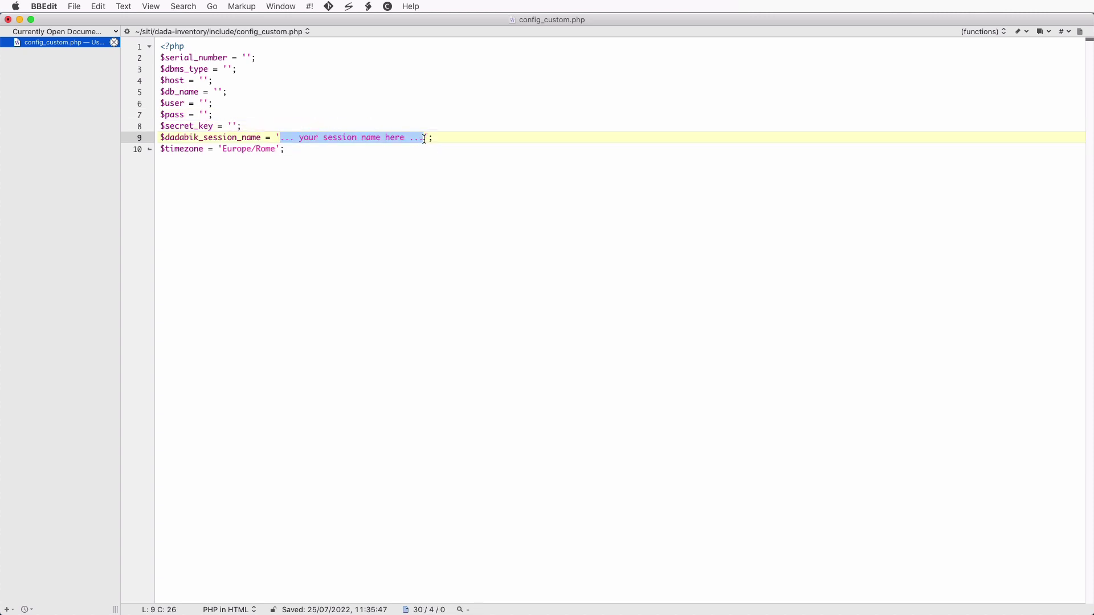
key(BackSpace)
drag(222, 150, 276, 149)
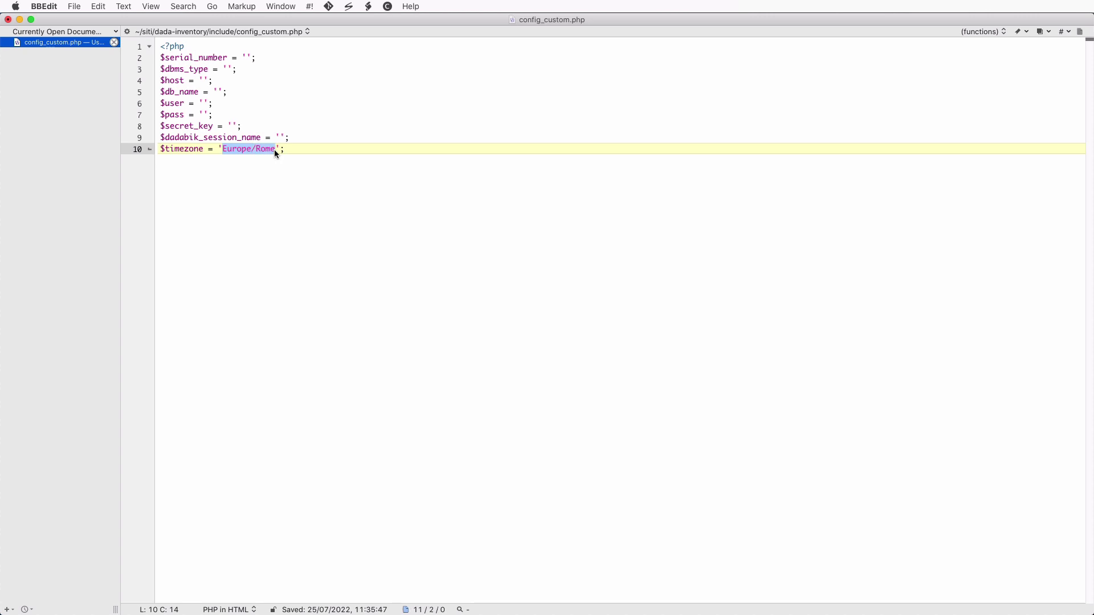
key(BackSpace)
click(248, 57)
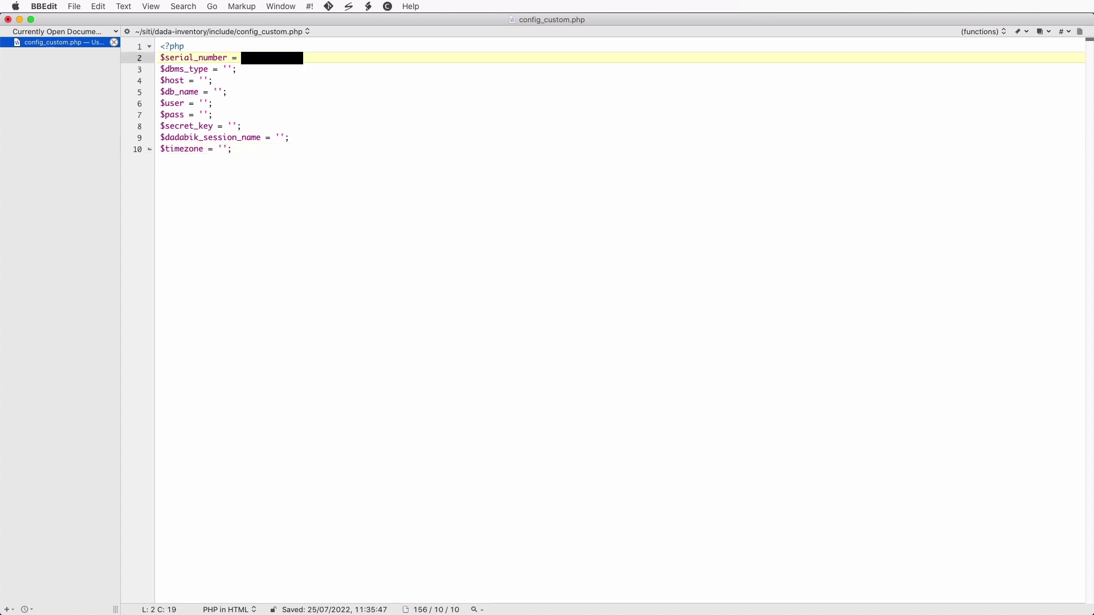
- Paste the serial number and set dbms type to mysql and host to 127.0.0.1
key(super+v)
click(232, 70)
text(mysql)
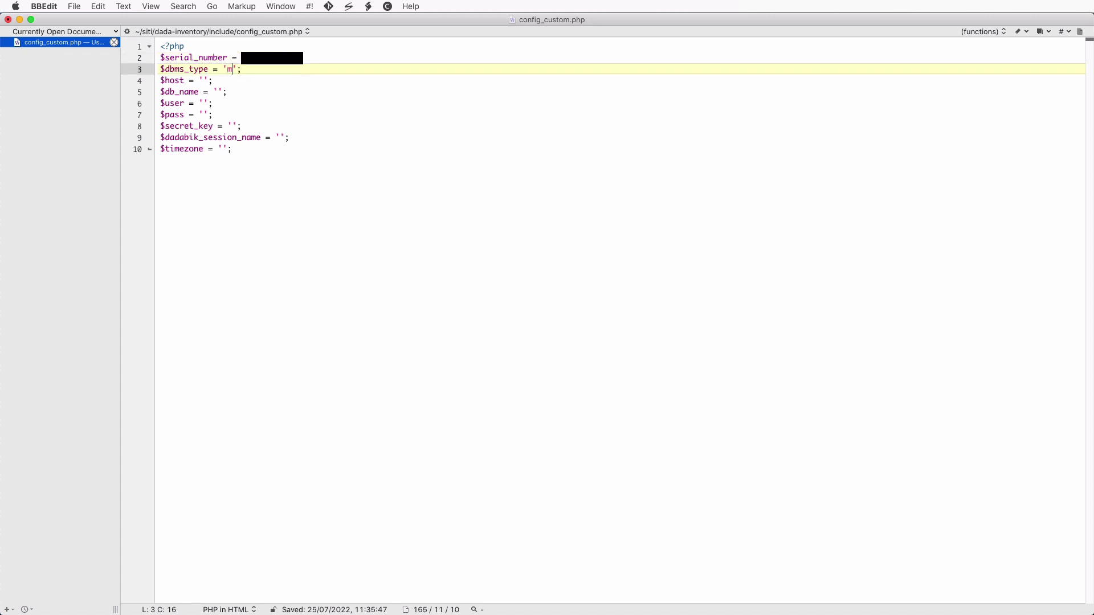
click(212, 81)
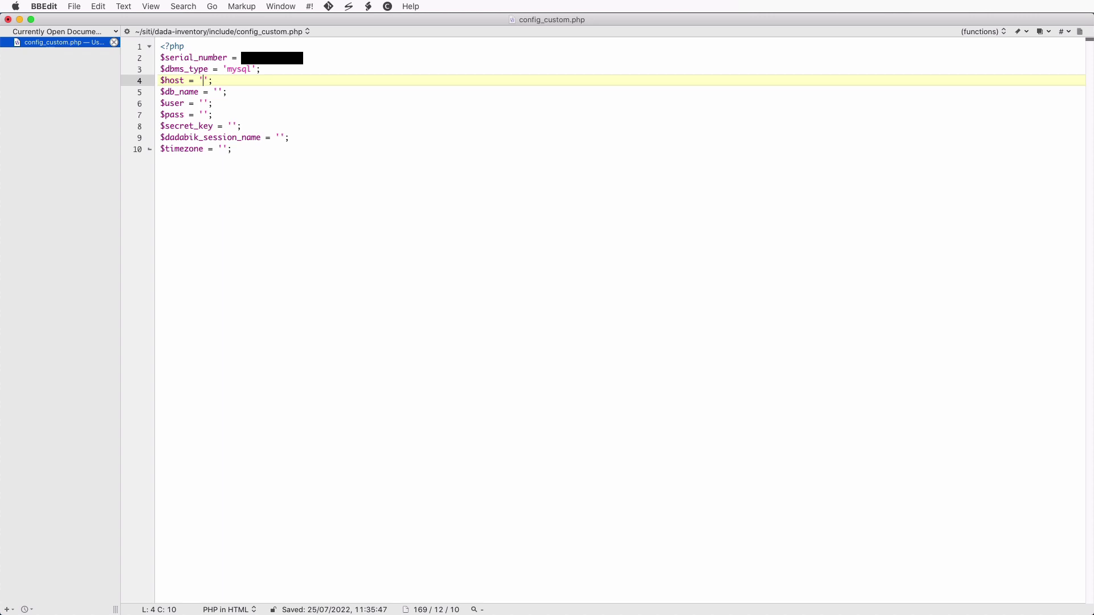
text(127.0.0.1)
- Set db_name and user to dada-inventory and paste in the database password
click(219, 91)
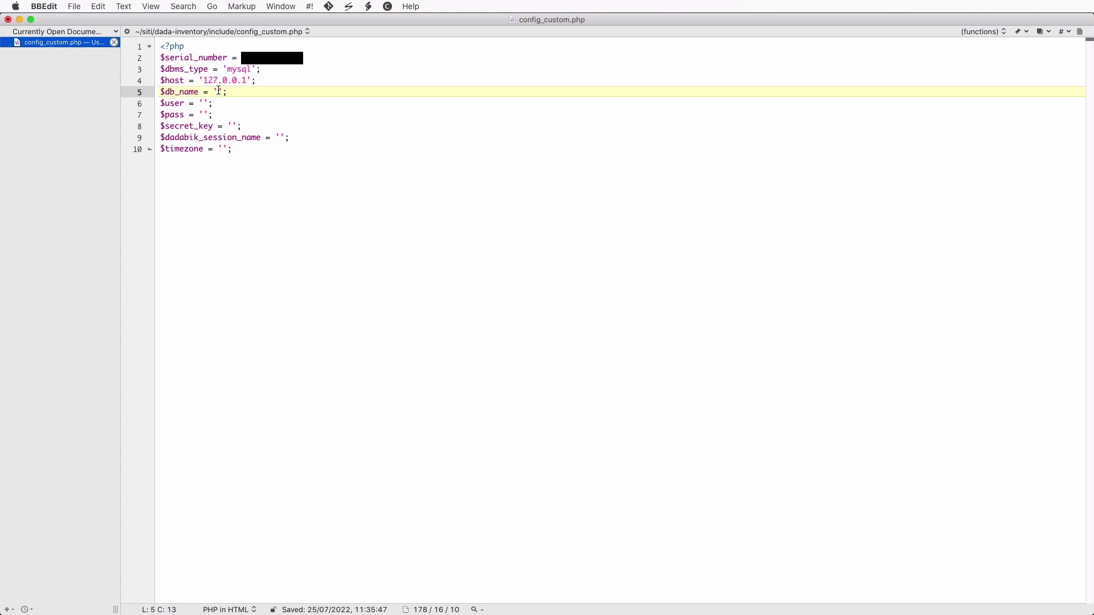
text(dada-inventory)
click(204, 103)
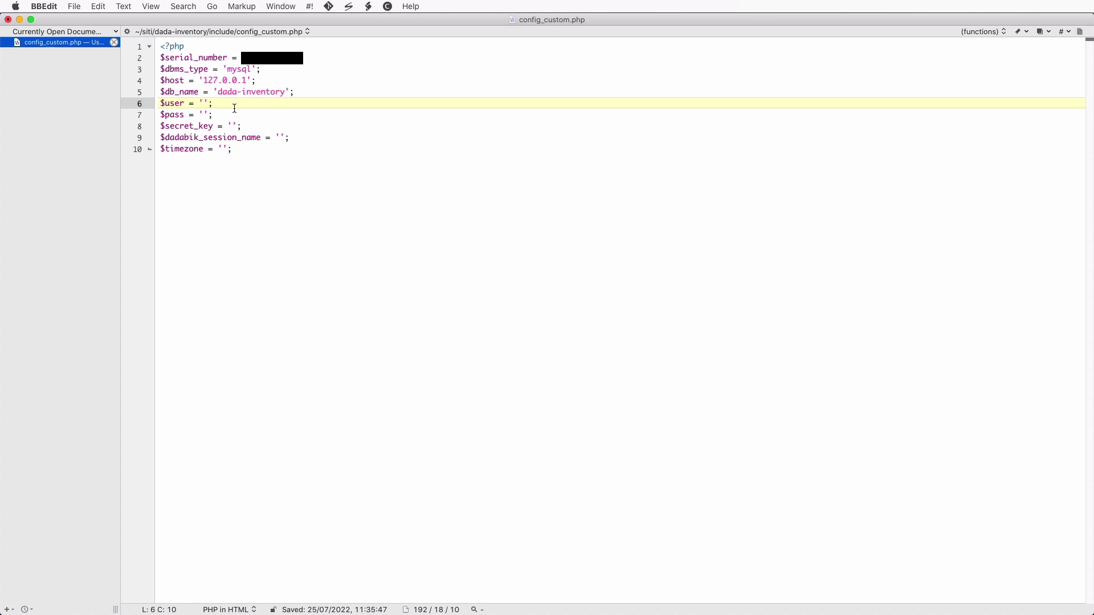
text(dada-inventory)
click(203, 115)
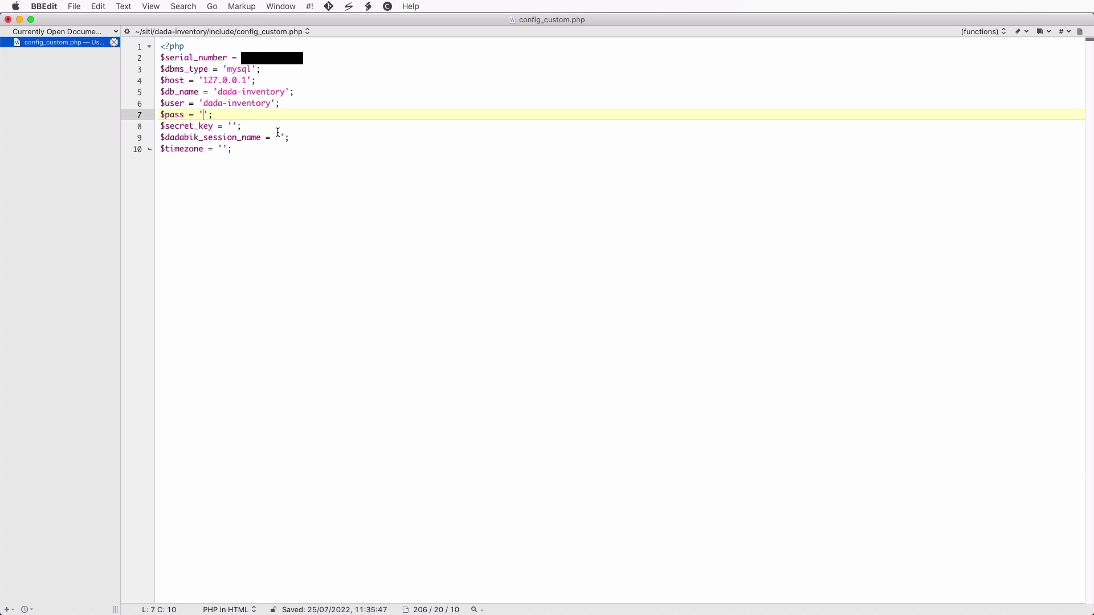
key(super+v)
click(311, 117)
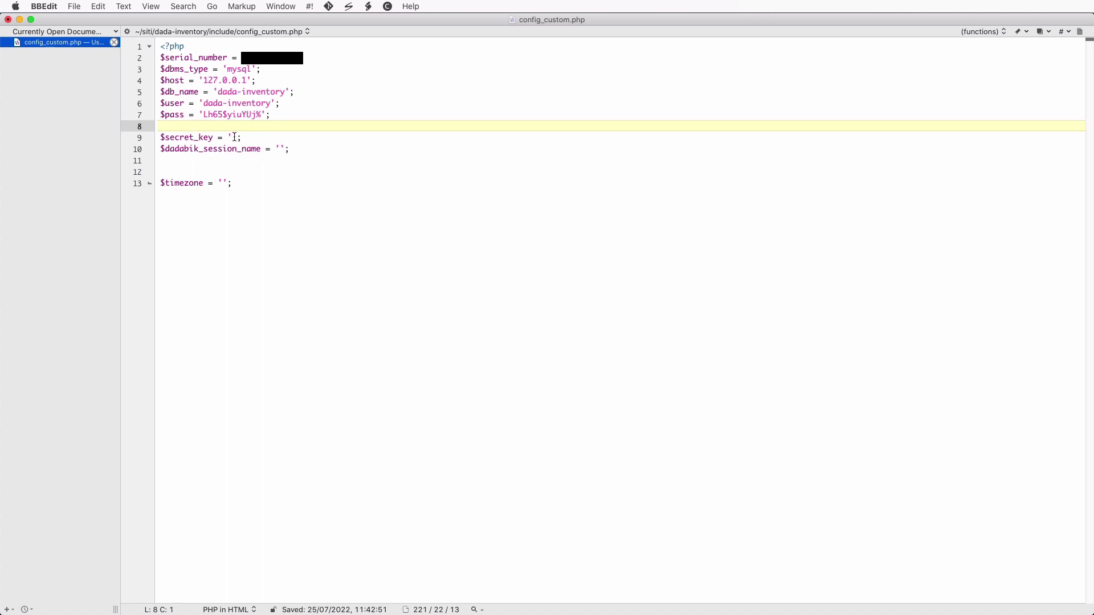
- Fill secret_key and dadabik_session_name with random character strings
click(234, 137)
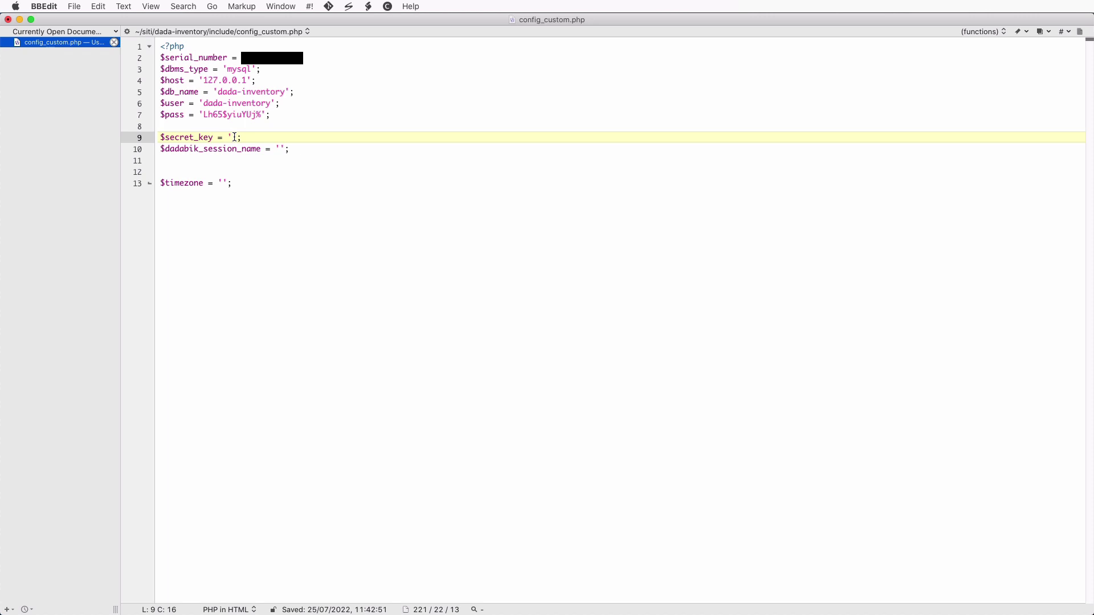
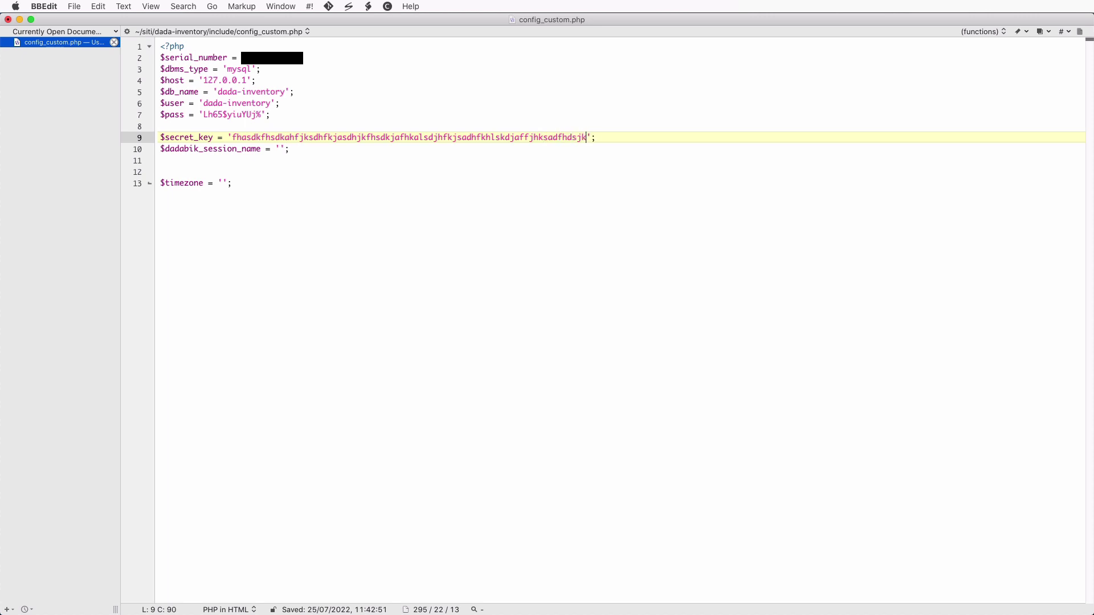
click(280, 149)
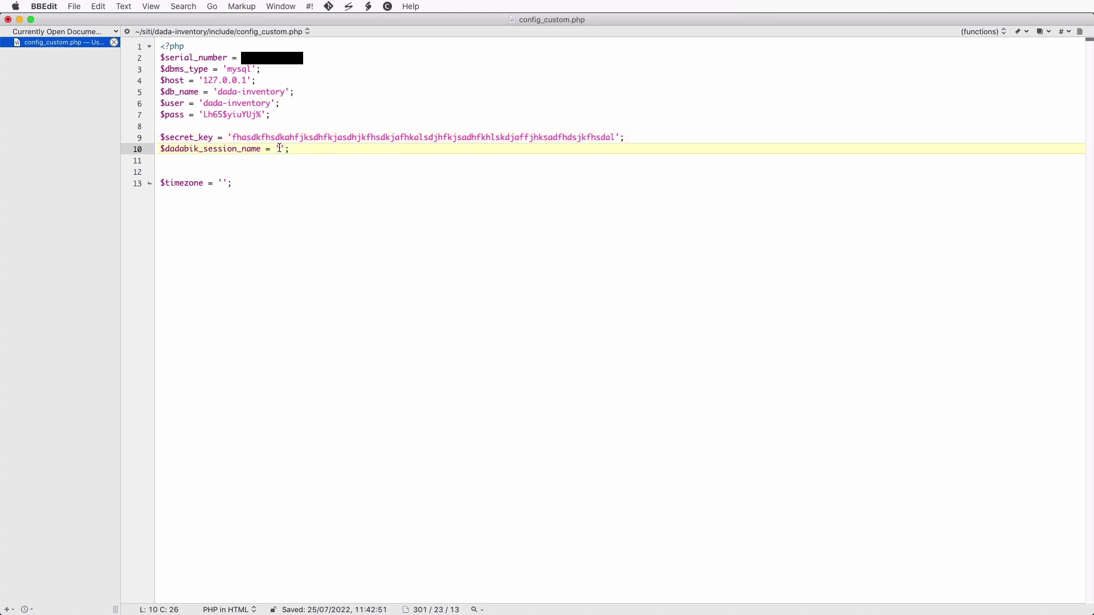
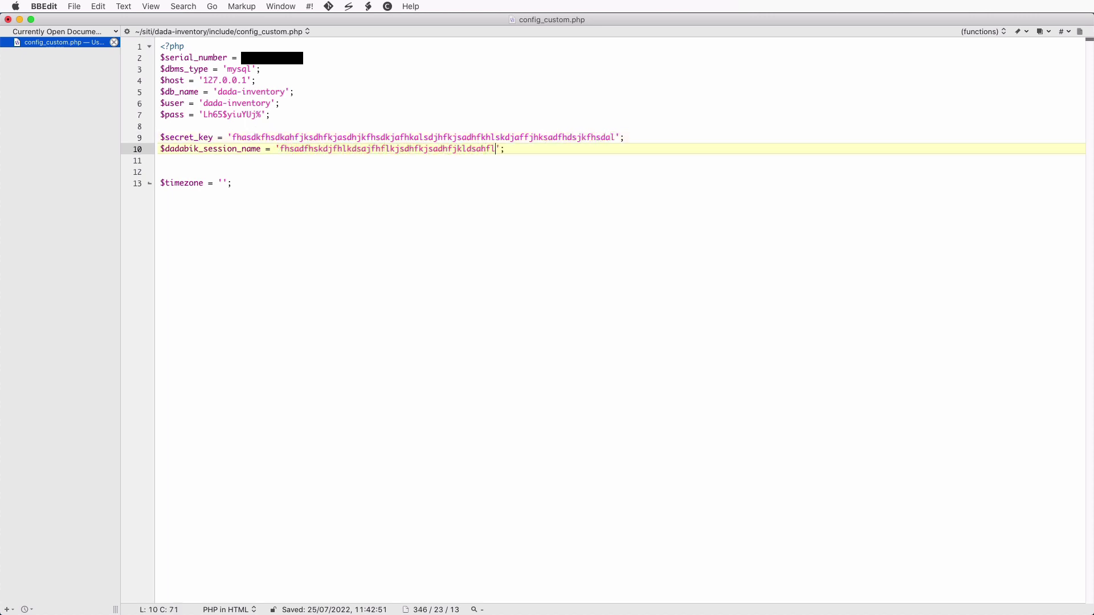
click(339, 139)
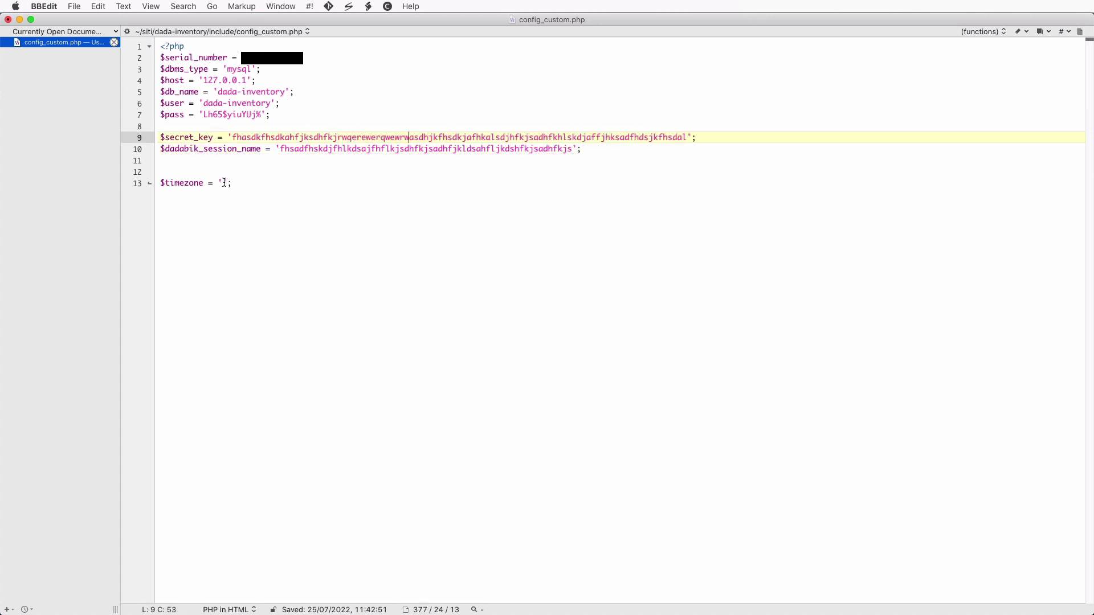
- Enter 'Europe/Rome' as the timezone value and start a new line
click(221, 183)
text(Europe)
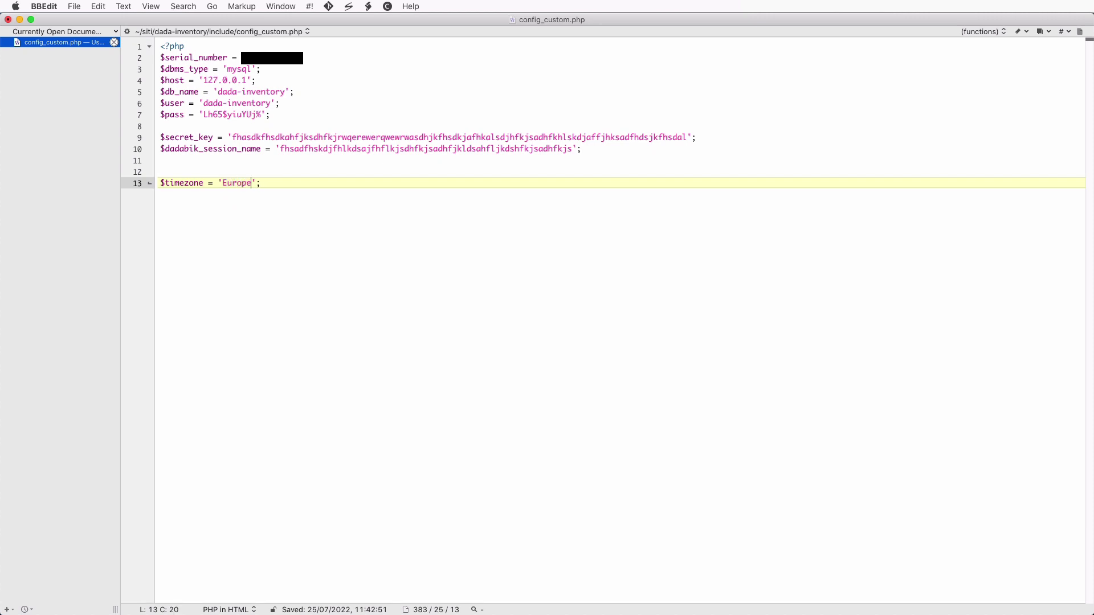
text(/Rom)
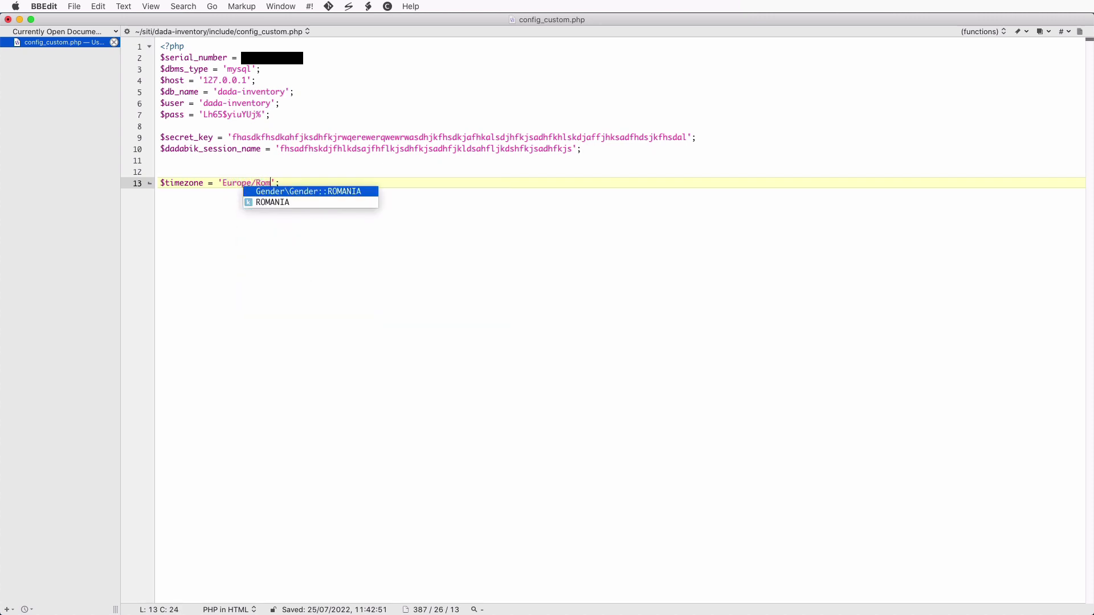
text(e)
key(super+Right)
key(Return)
key(Return)
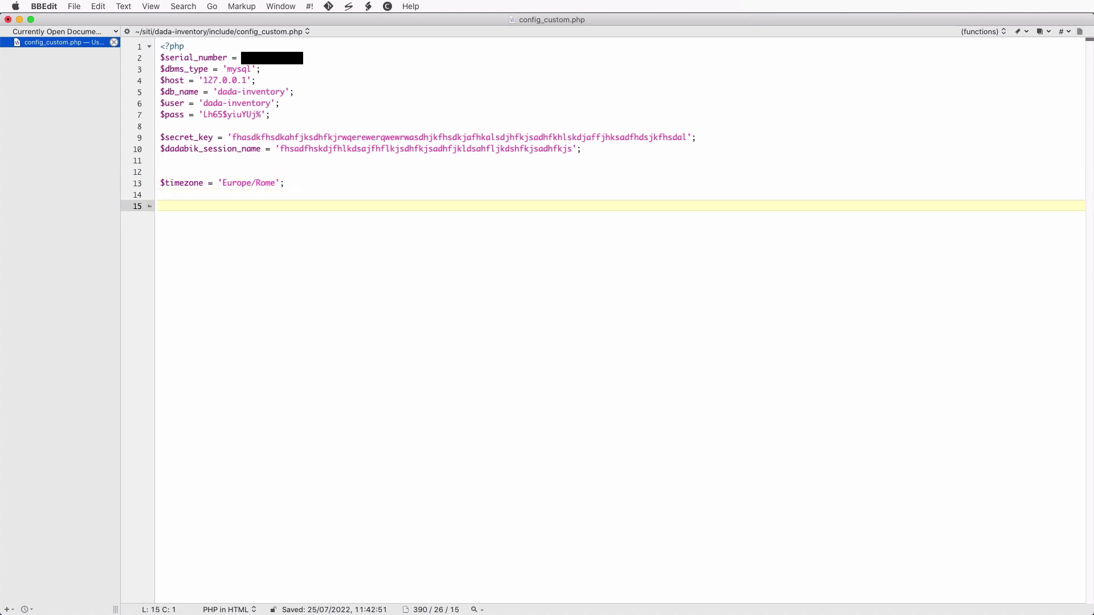
- Add graphic_theme 'bluegray', enable_data_operation = 1 and enable_create_view = 1, then save the file
text($graphic_theme = 'bluegray)
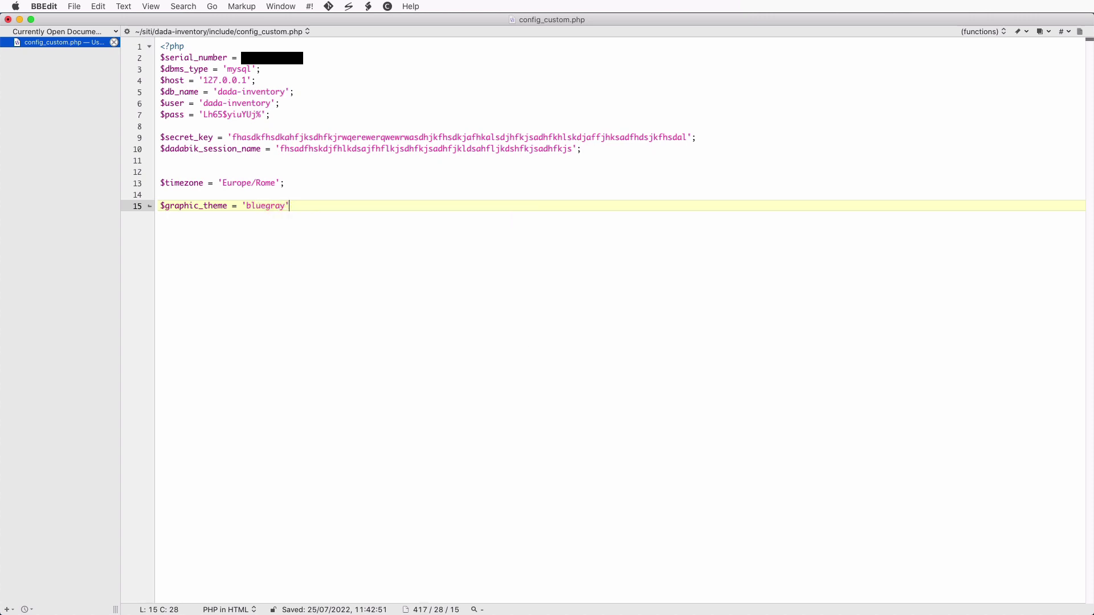
key(Return)
key(Return)
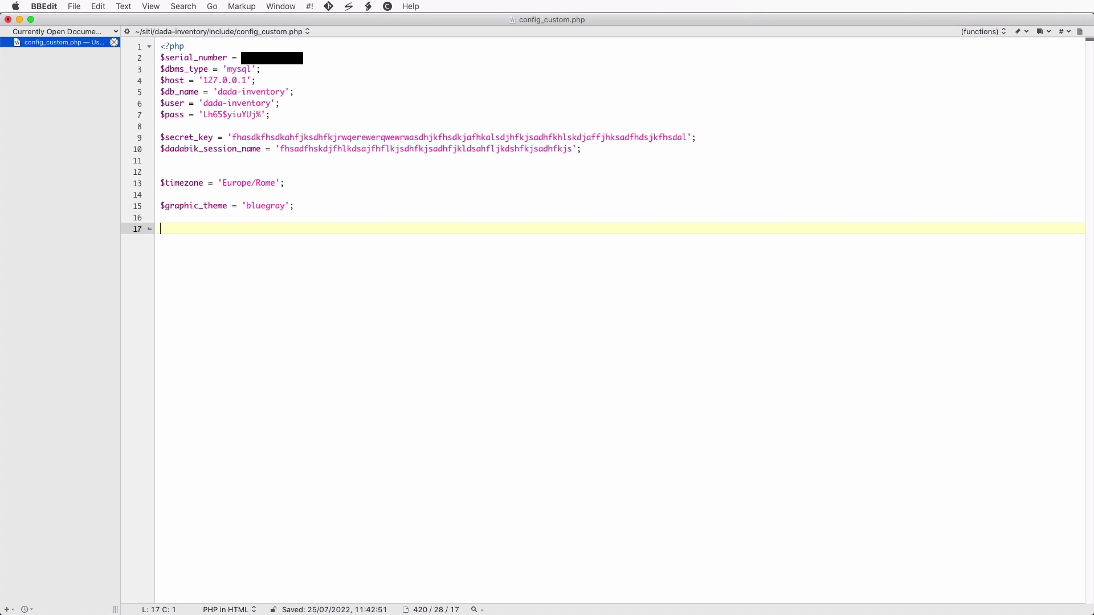
text($enable_data_operation = 1;)
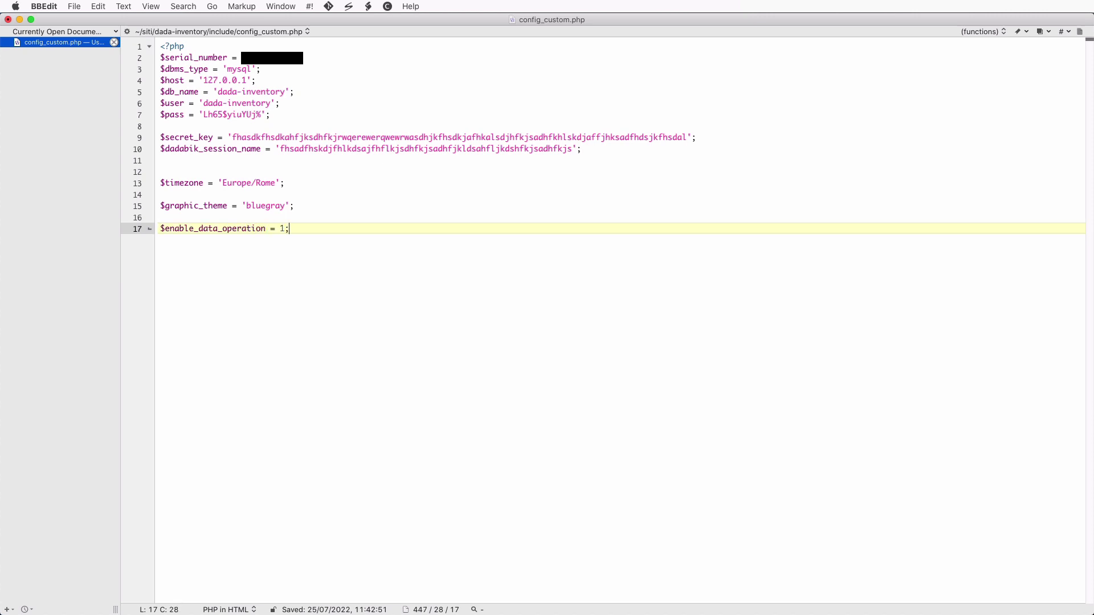
key(Return)
text($enable_)
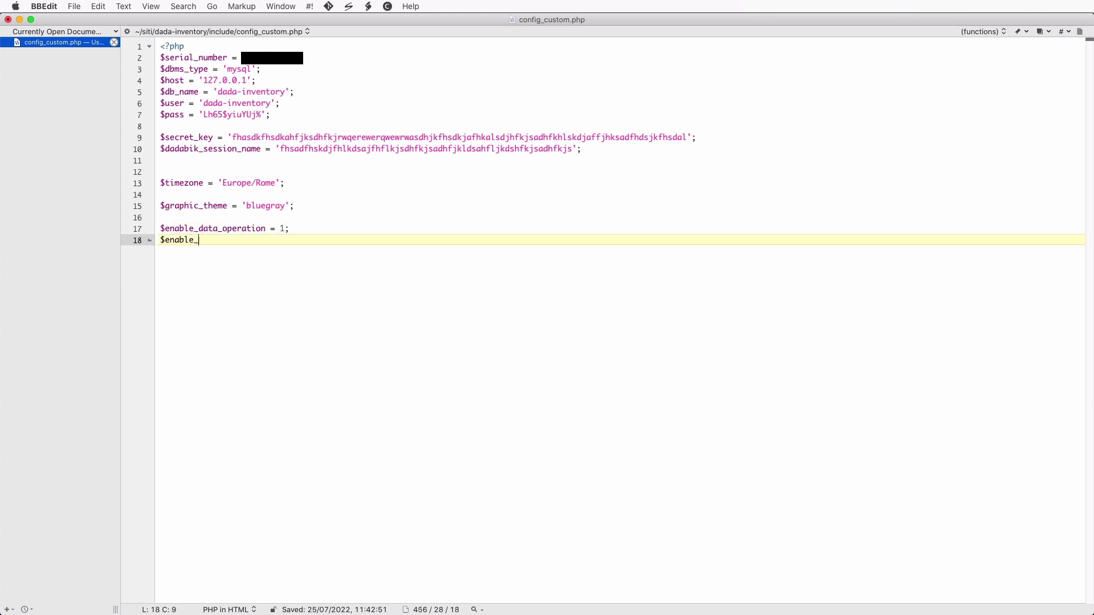
text(create_view = 1;)
key(Return)
key(super+s)
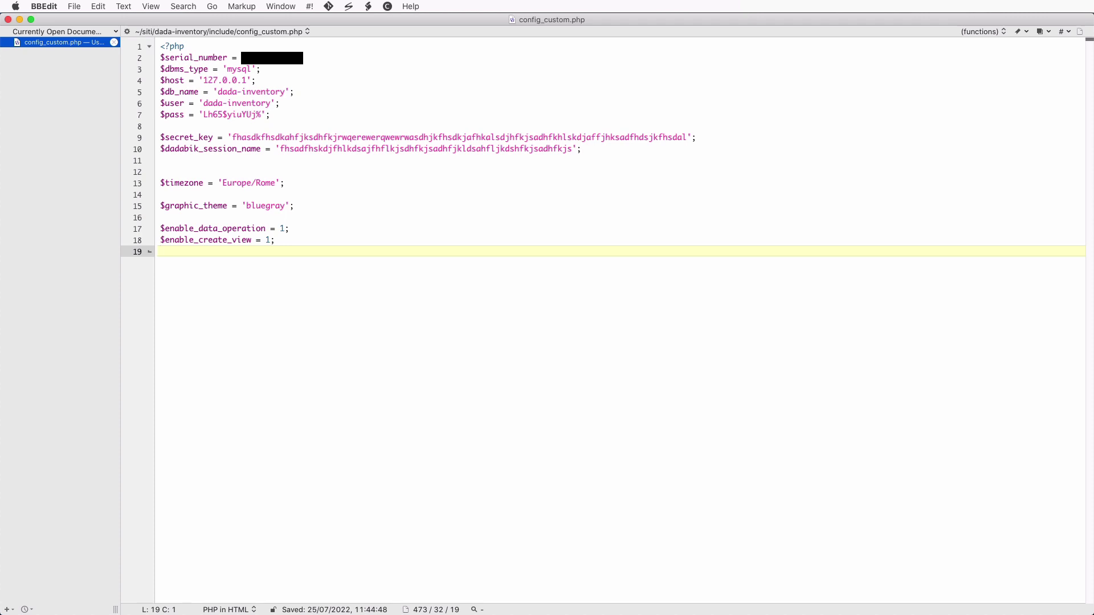
- Highlight the required settings (lines 2–13) and optional settings (lines 15–18) in config_custom.php, then return to Firefox
click(289, 192)
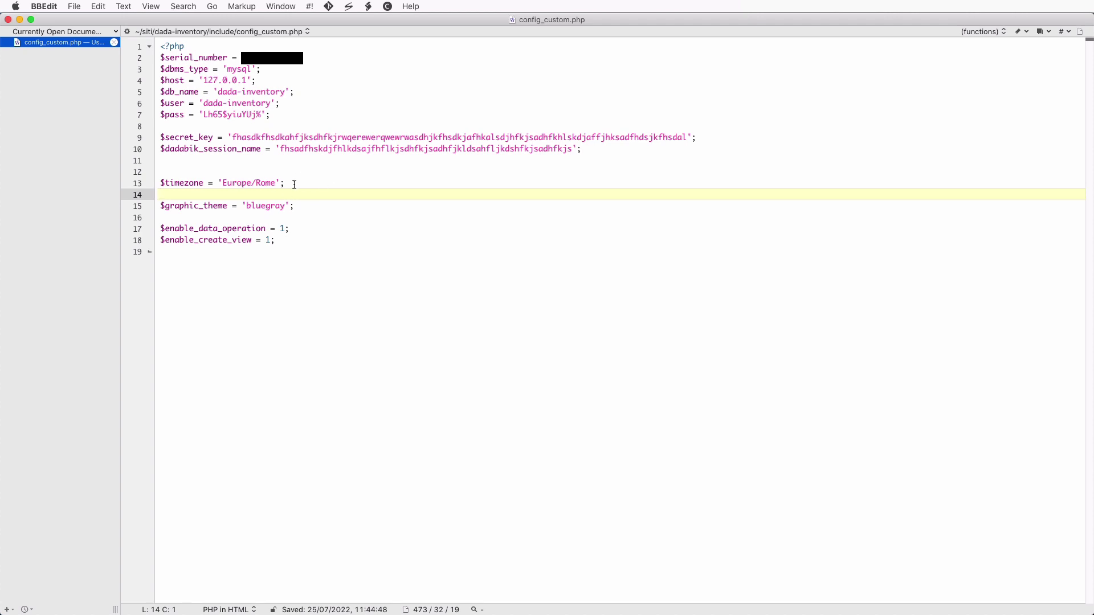
key(shift+Up)
key(shift+Up)
key(shift+Up)
key(shift+Up)
key(shift+Up)
key(shift+Up)
key(shift+Up)
key(shift+Up)
key(shift+Up)
key(shift+Up)
key(shift+Up)
key(shift+Up)
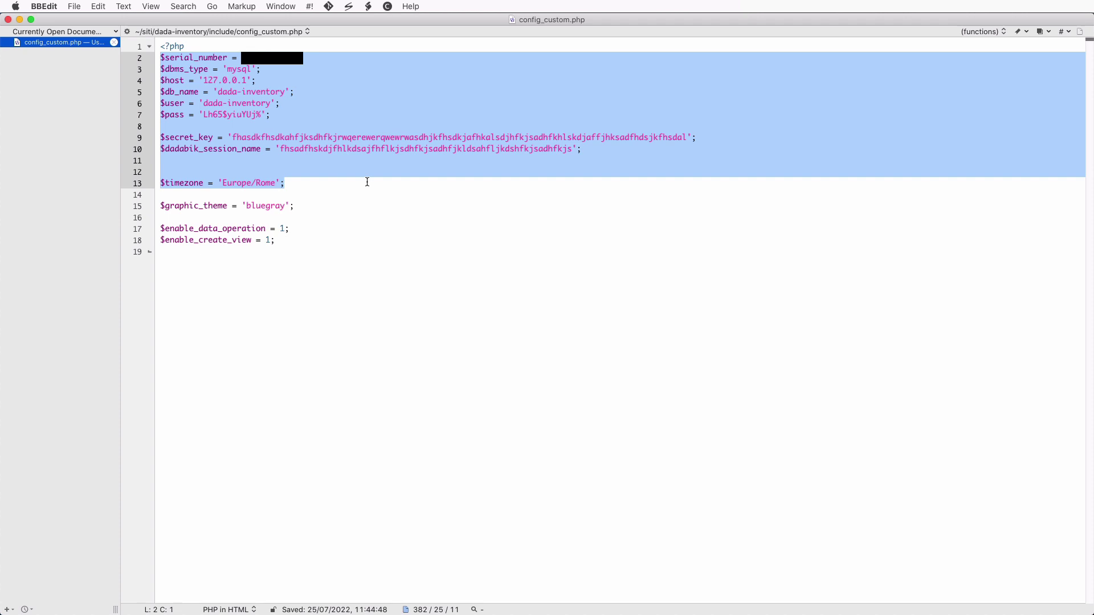
click(161, 206)
drag(162, 205, 323, 239)
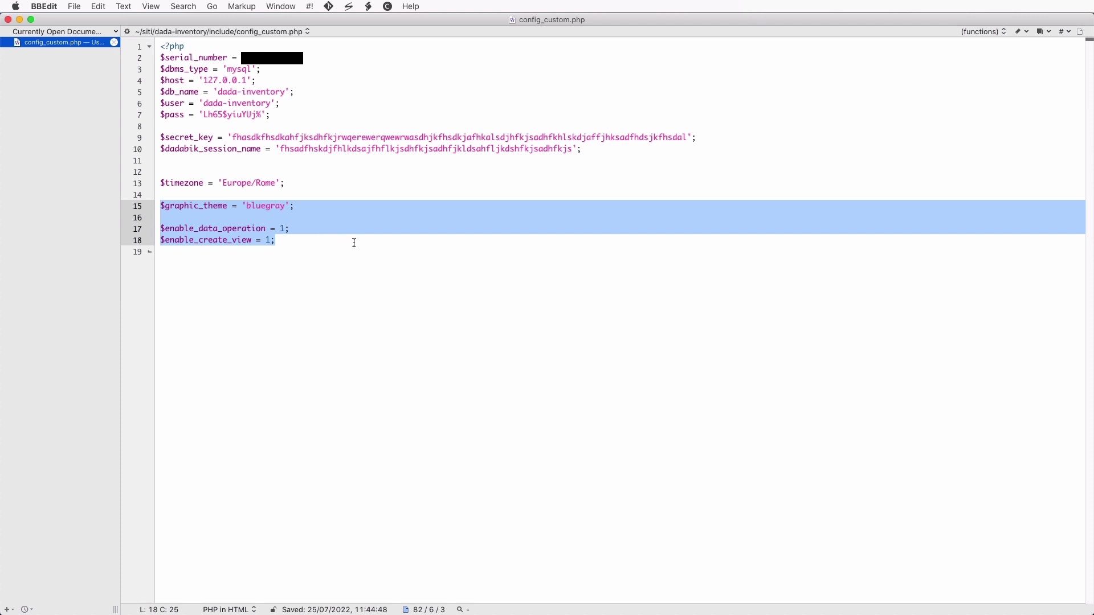
click(355, 242)
key(Up)
key(Up)
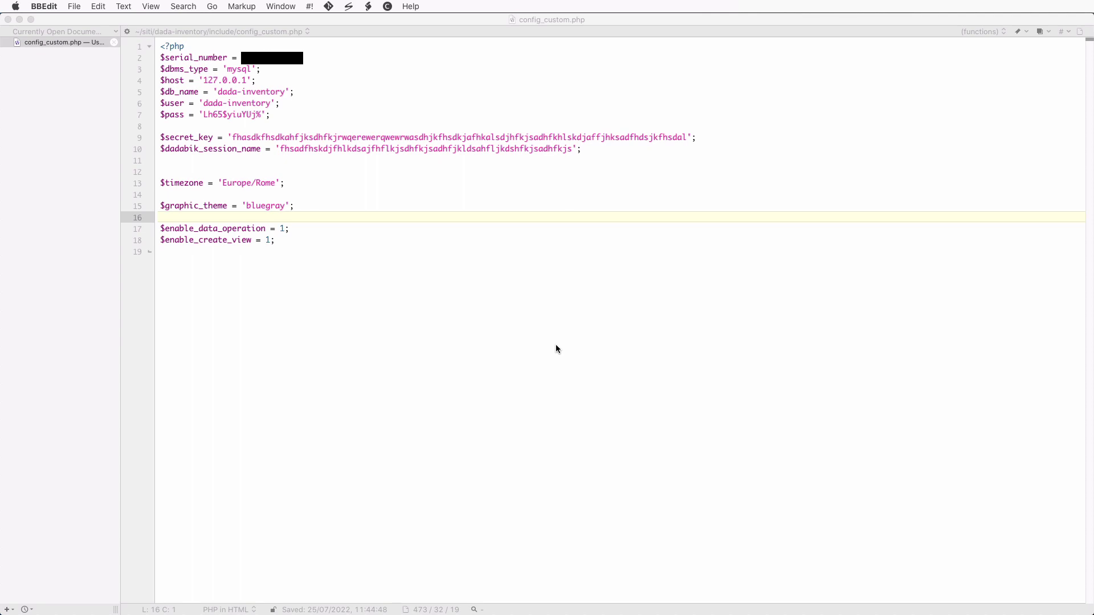
key(super+Tab)
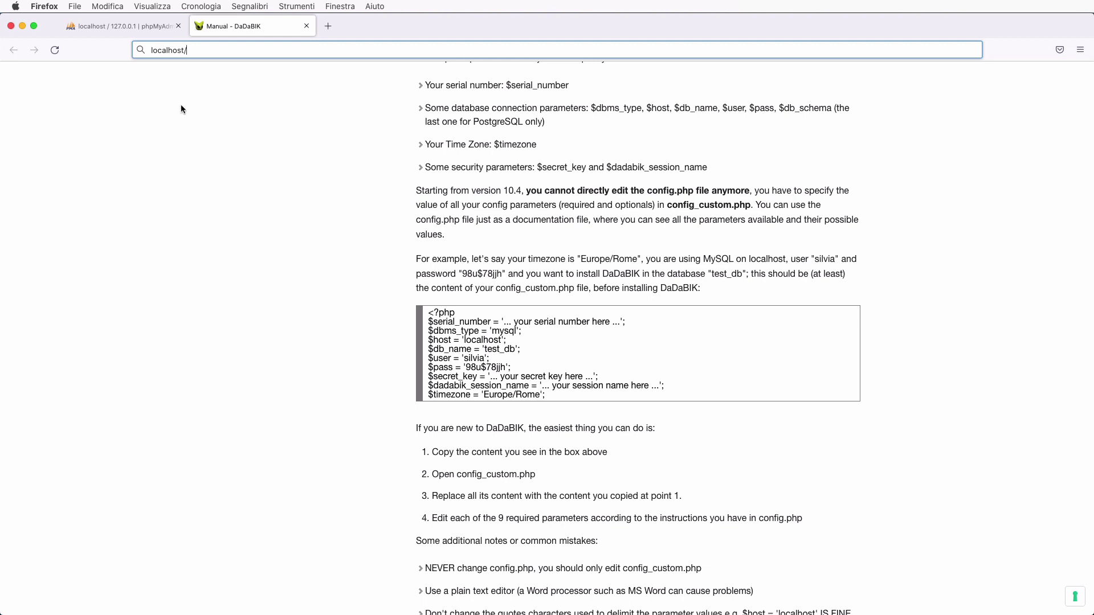
- Load localhost/dada-inventory/install.php to show the DaDaBIK installer's requirements check
click(204, 50)
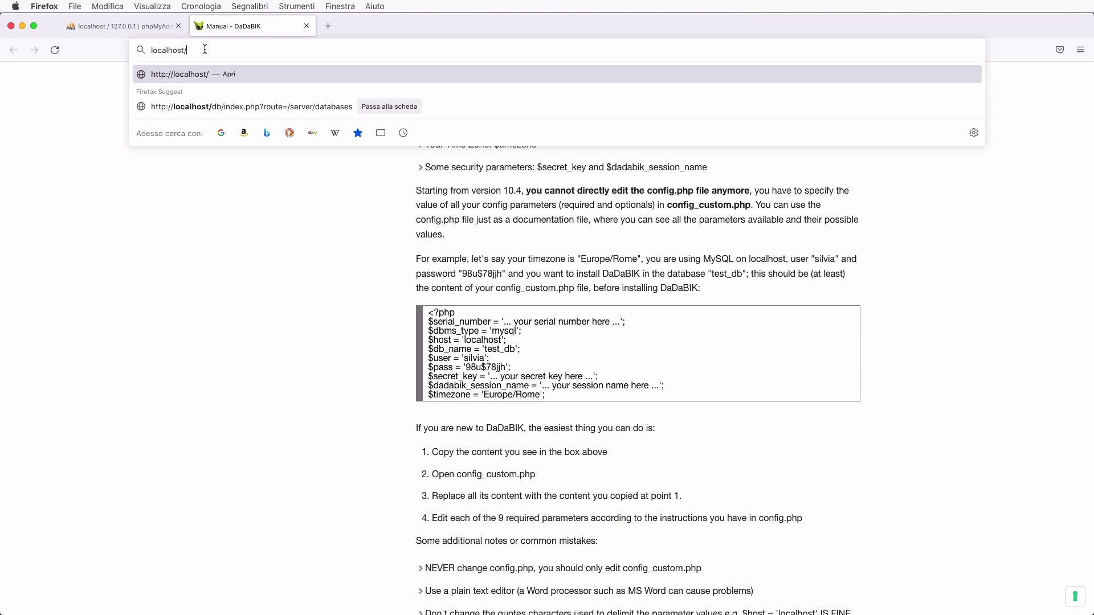
text(da)
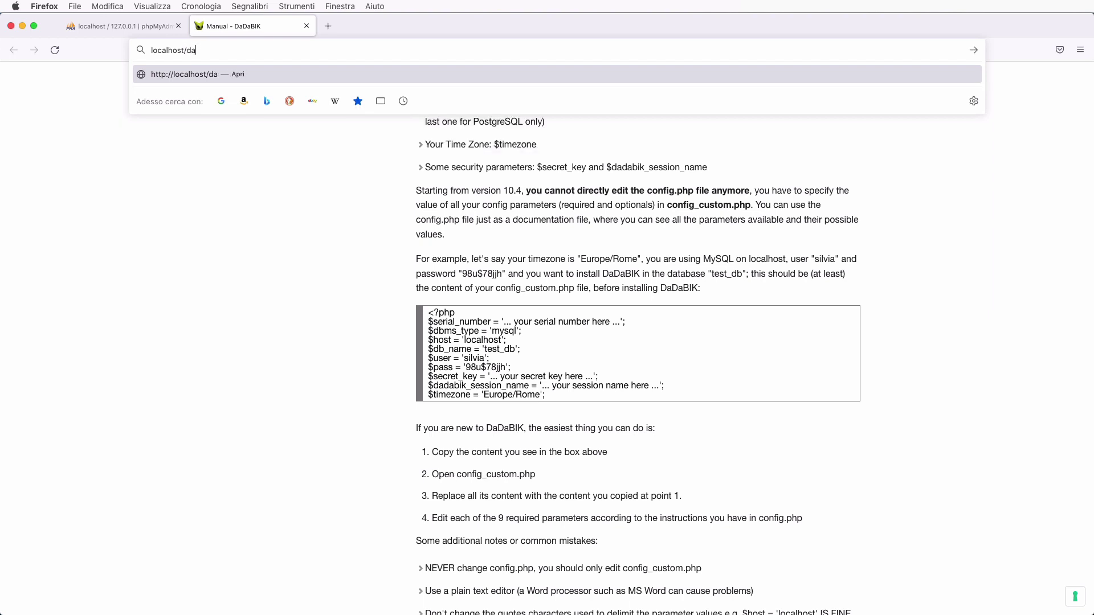
text(da-inventory/install.php)
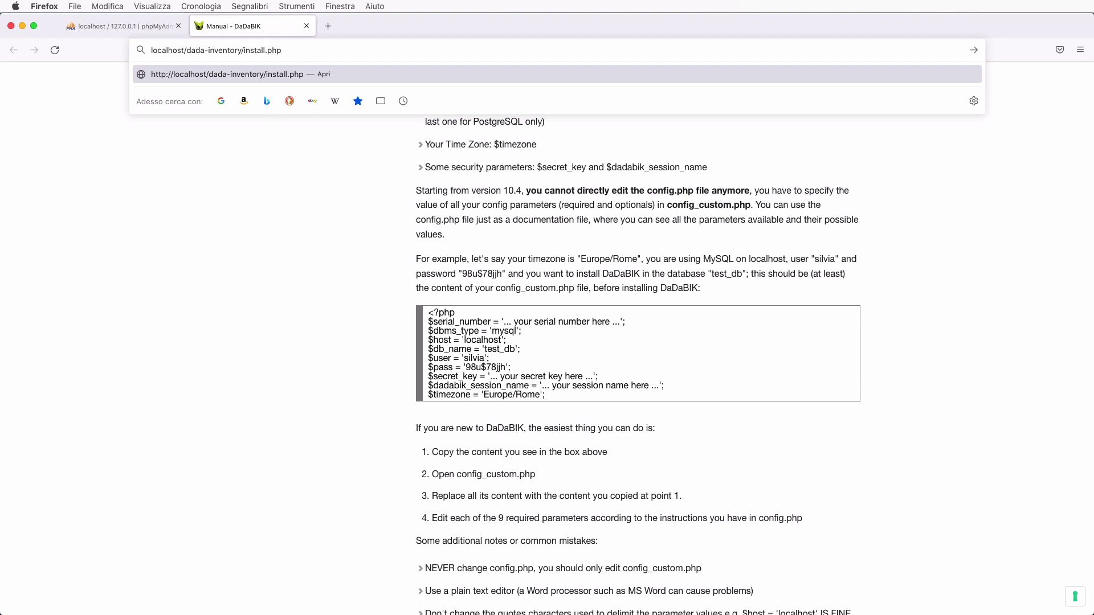
key(Return)
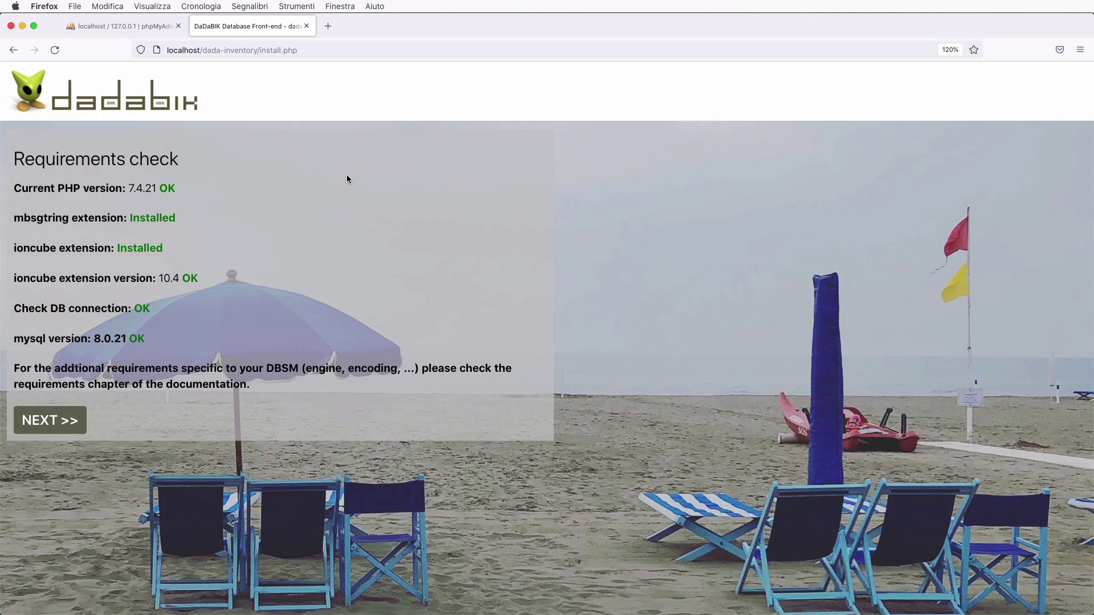
- Install DaDaBIK as a new blank application, accepting license and privacy terms, then open the application
click(63, 422)
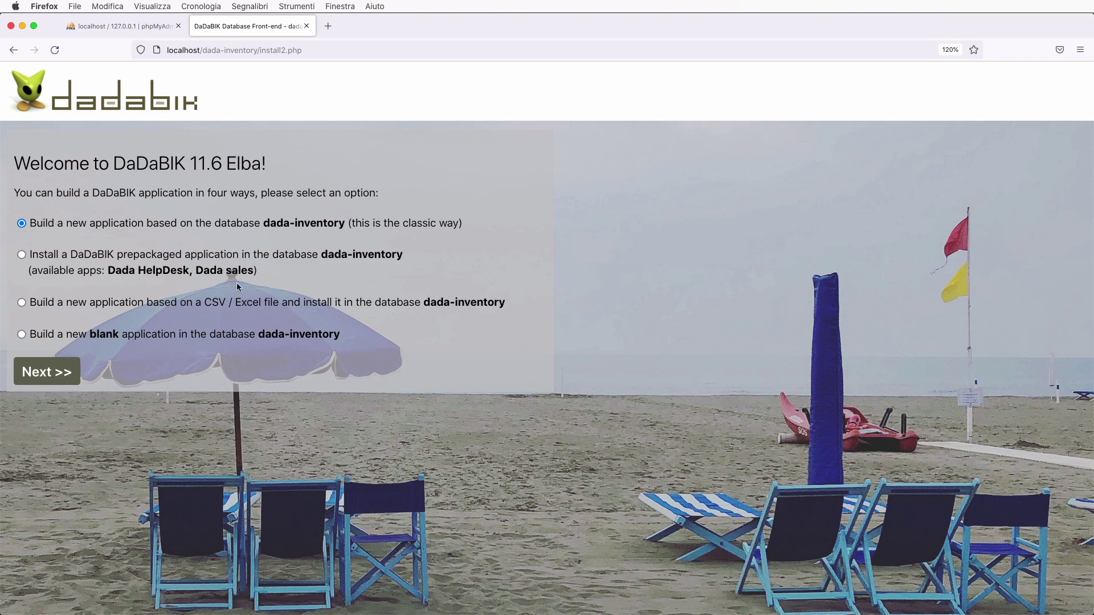
click(21, 333)
click(73, 374)
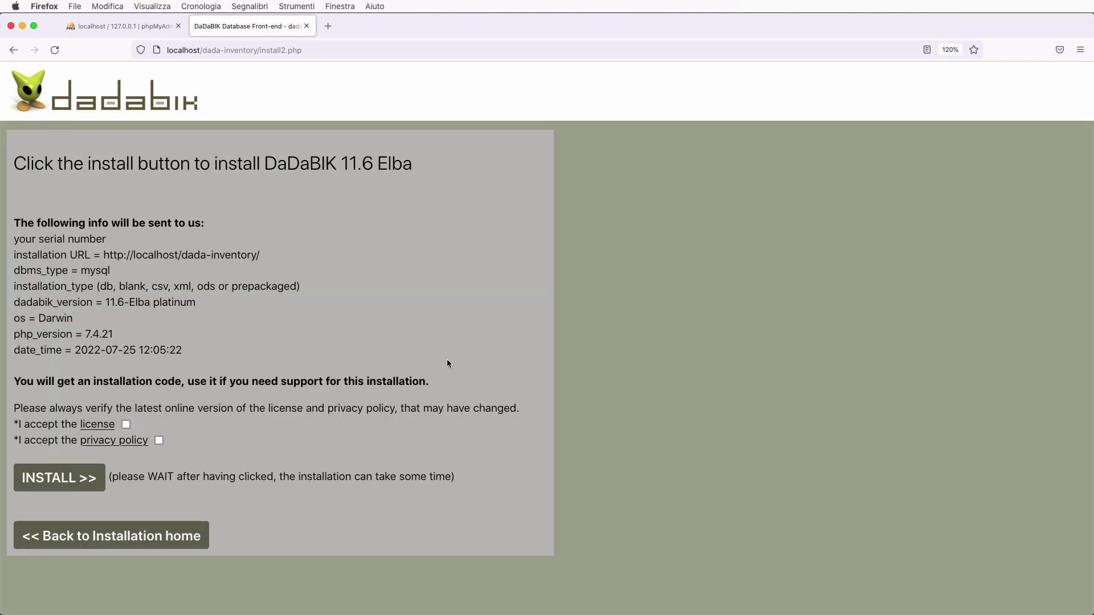
click(126, 424)
click(159, 440)
click(86, 477)
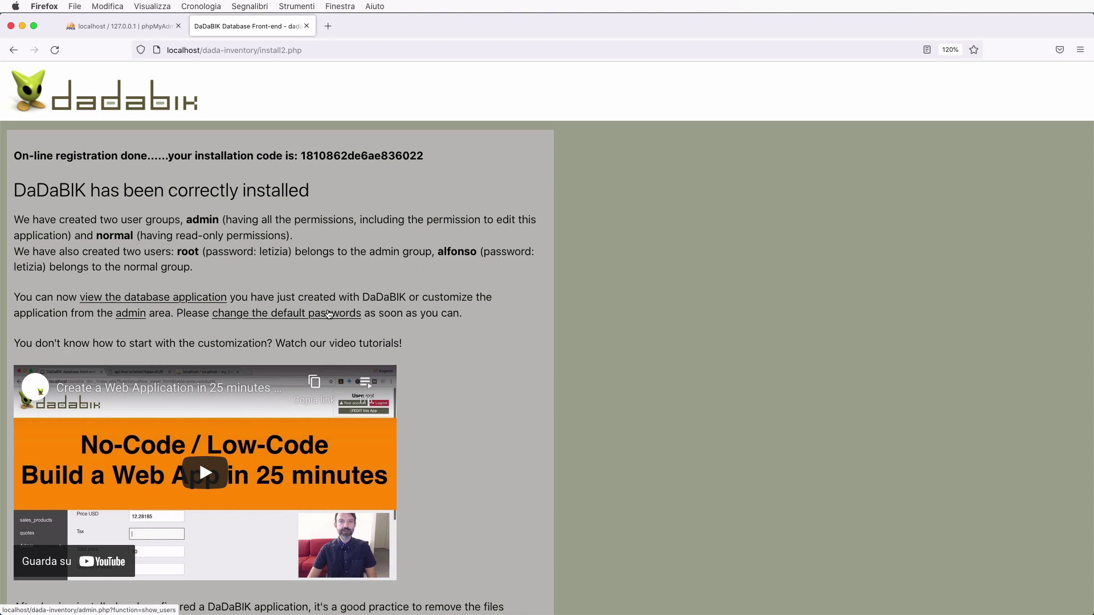
click(147, 298)
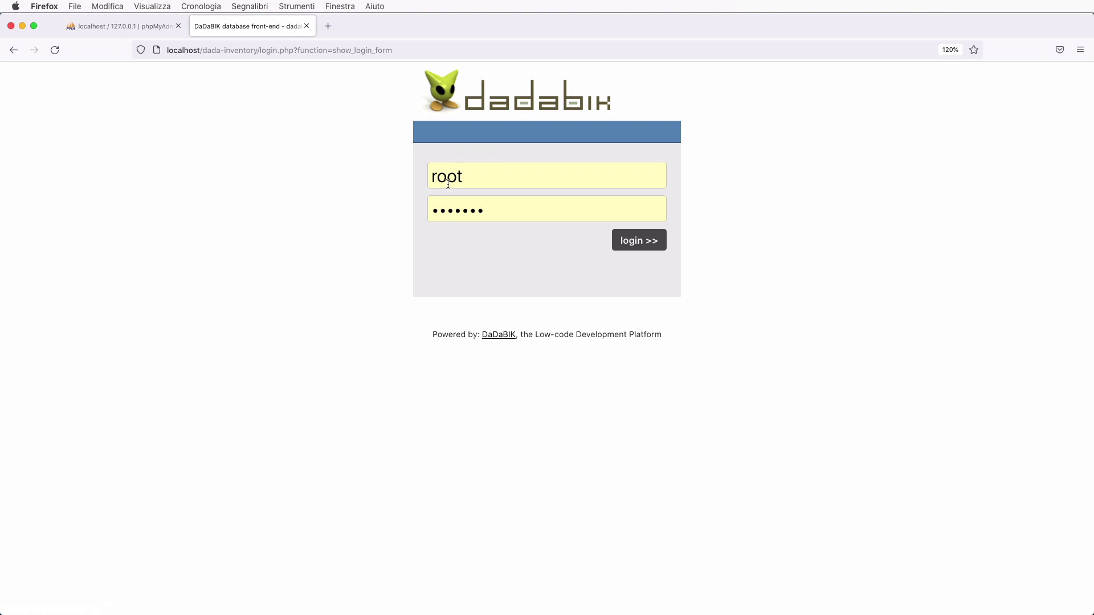
- Log in to the new application as root, entering the account password
double_click(460, 219)
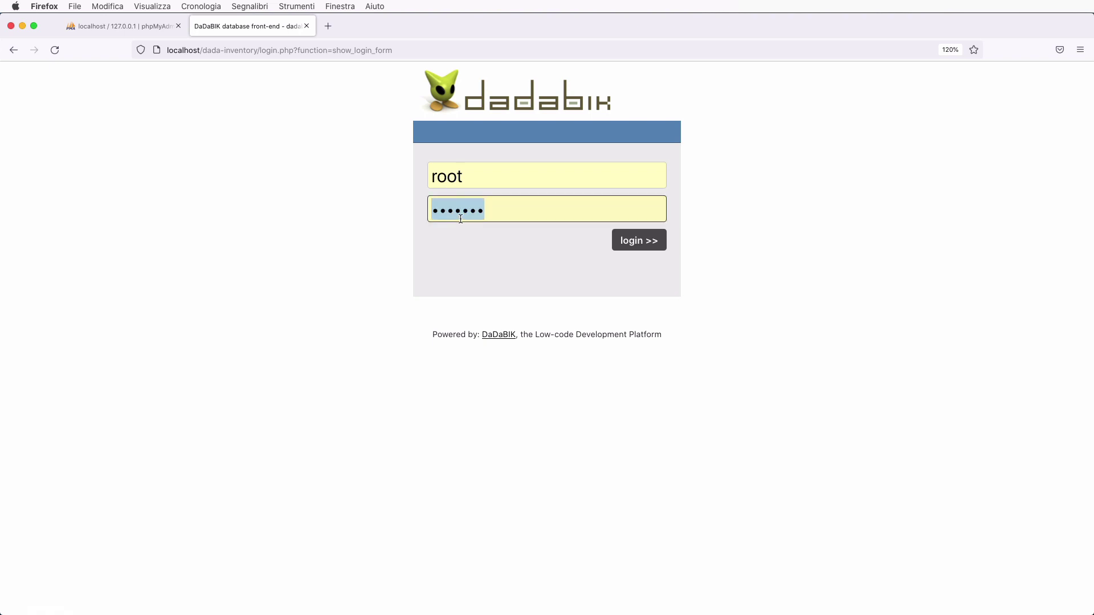
text(*******)
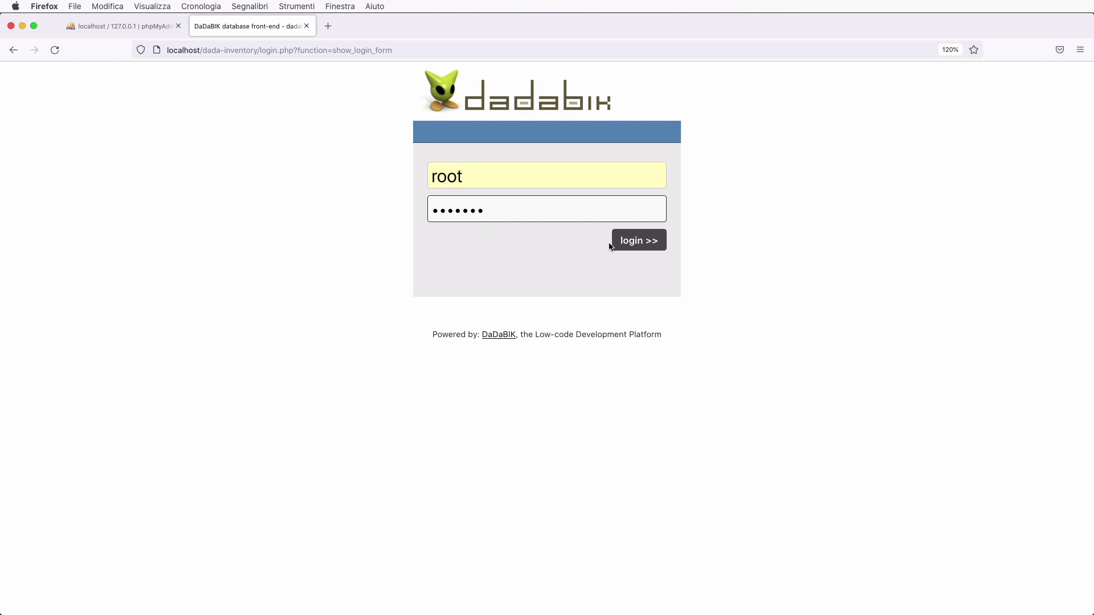
click(649, 241)
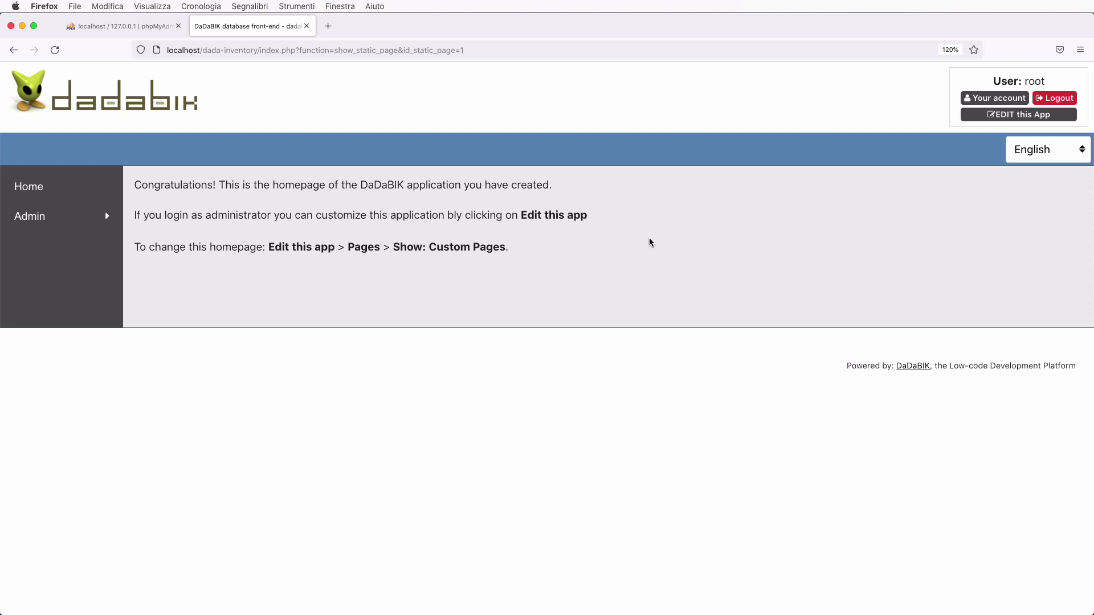
- Browse the Admin users and groups lists, then open 'EDIT this App' in a new tab
click(27, 221)
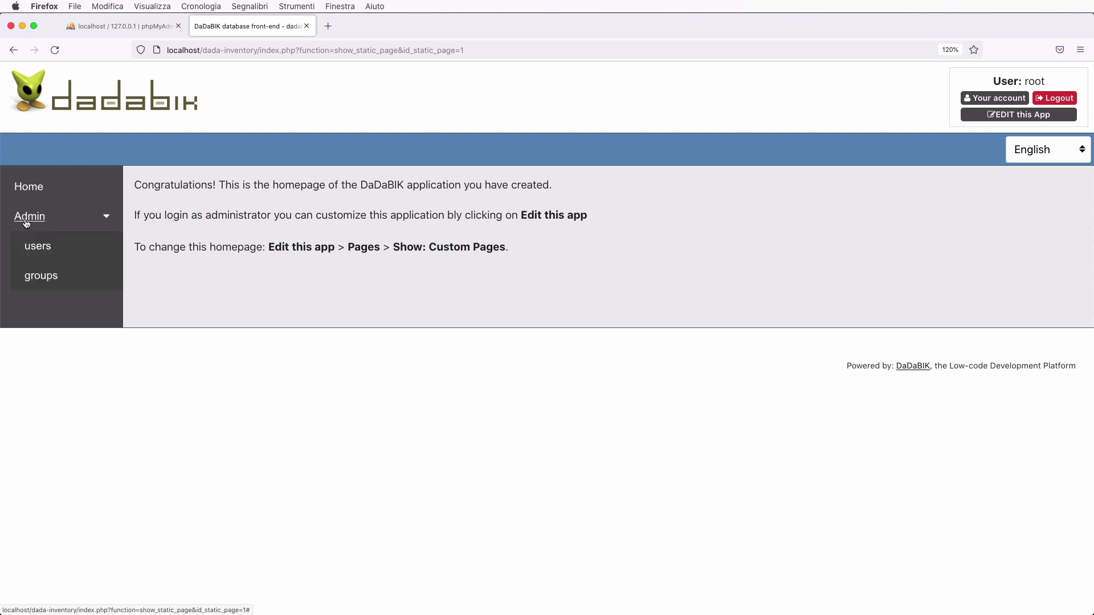
click(43, 254)
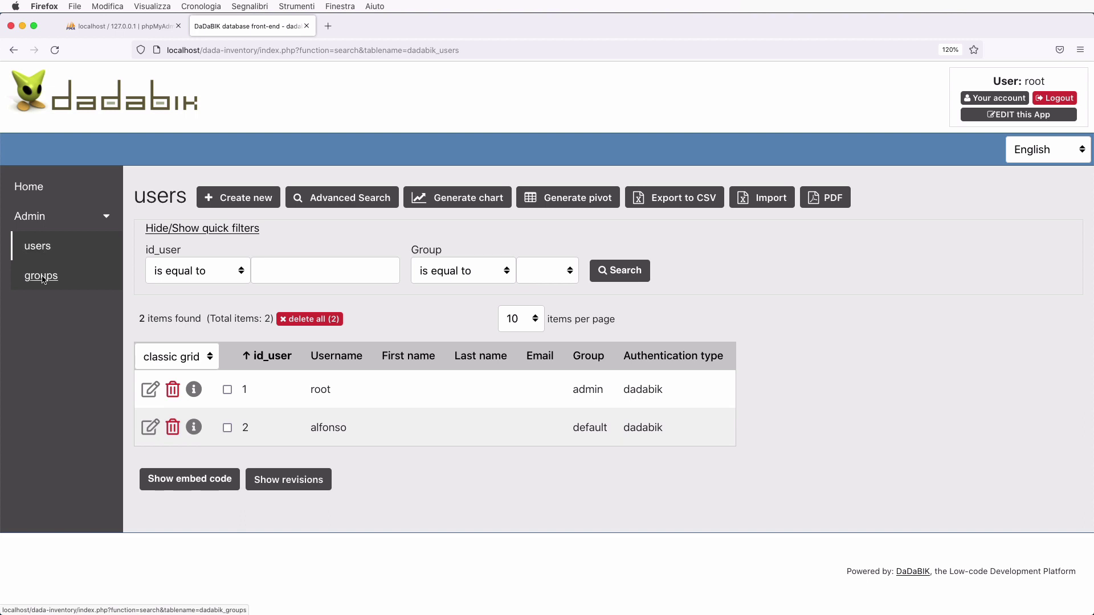
click(42, 277)
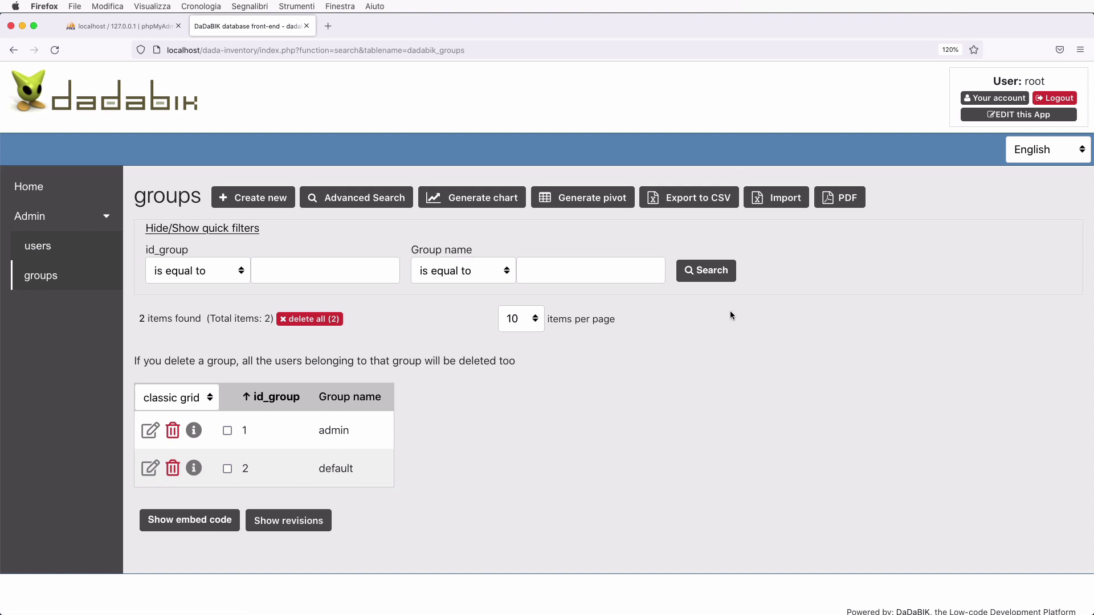
click(1009, 116)
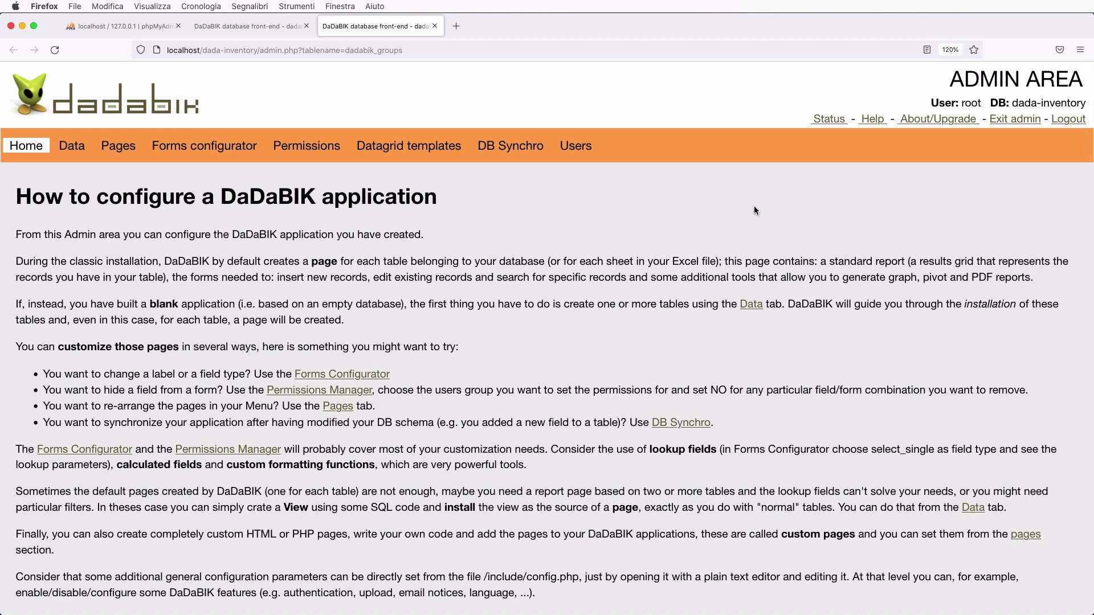
- Glance back at the groups tab, then open the Admin Area's Data section for tables and views
key(ctrl+shift+Tab)
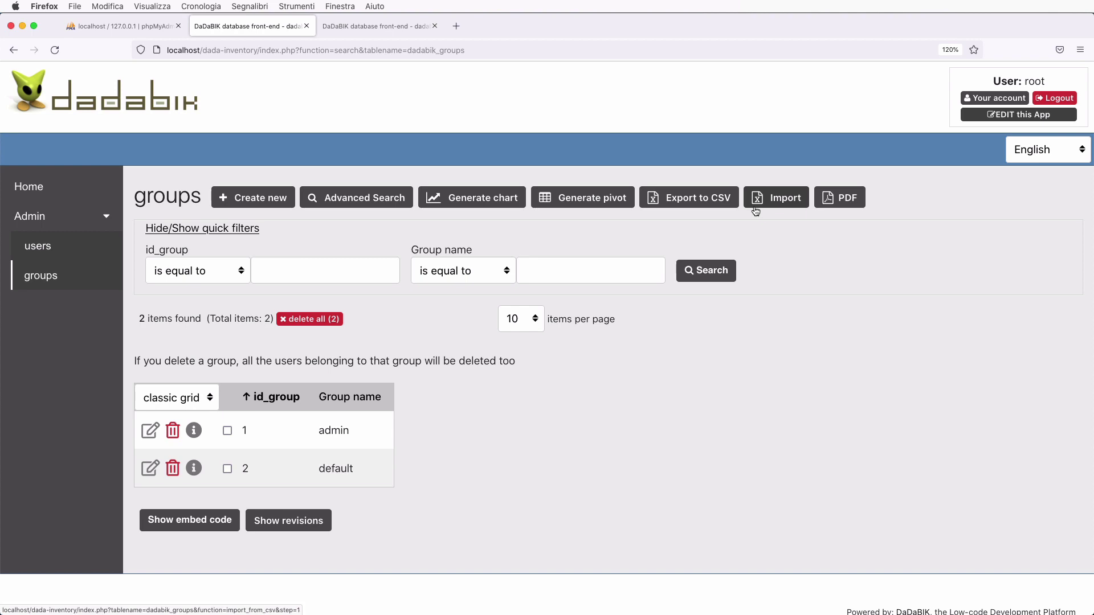
key(ctrl+Tab)
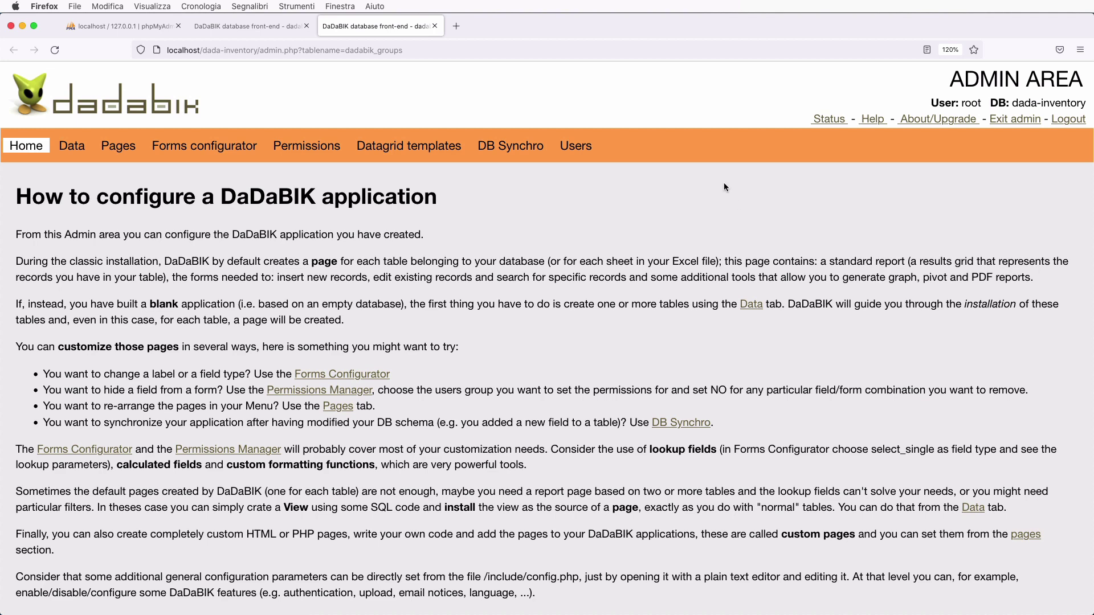
click(78, 148)
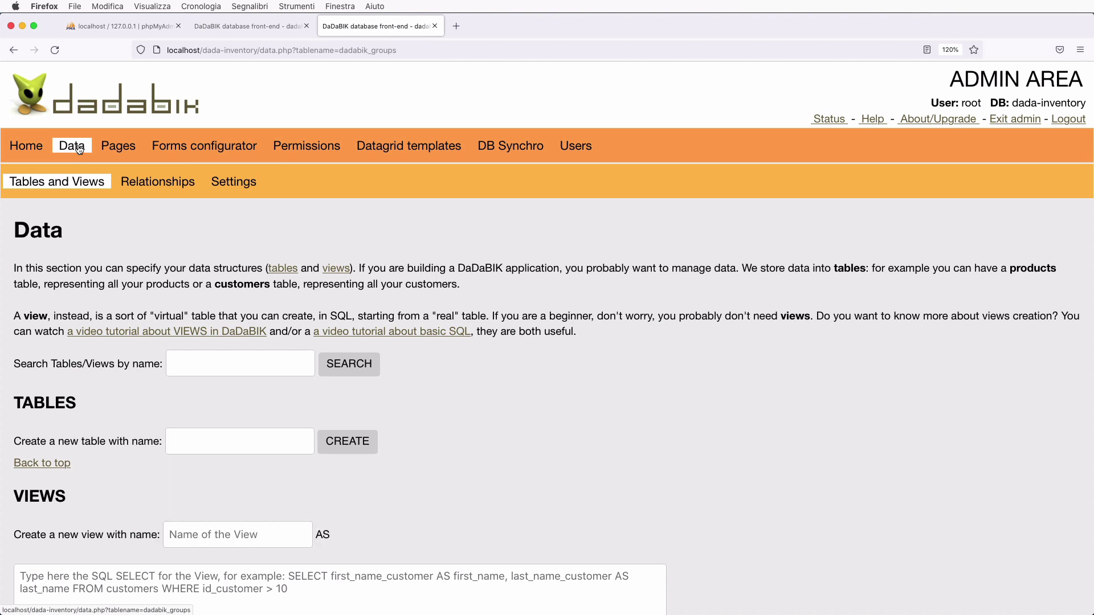
- Attempt to create a table named 'products', triggering the enable_data_tab_operations warning
scroll(156, 286, down, 3)
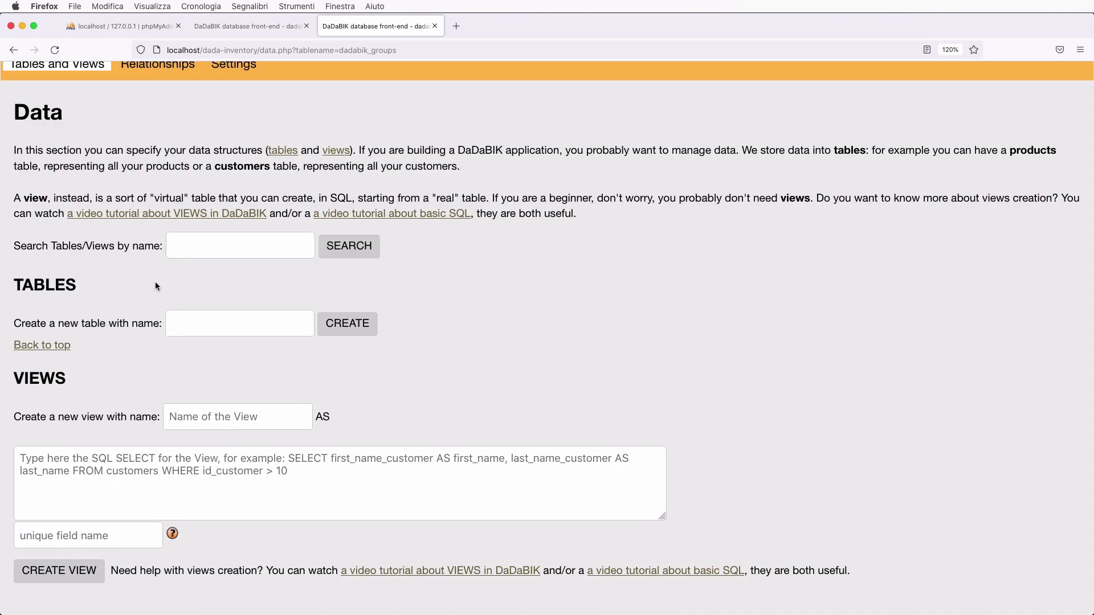
click(211, 319)
text(products)
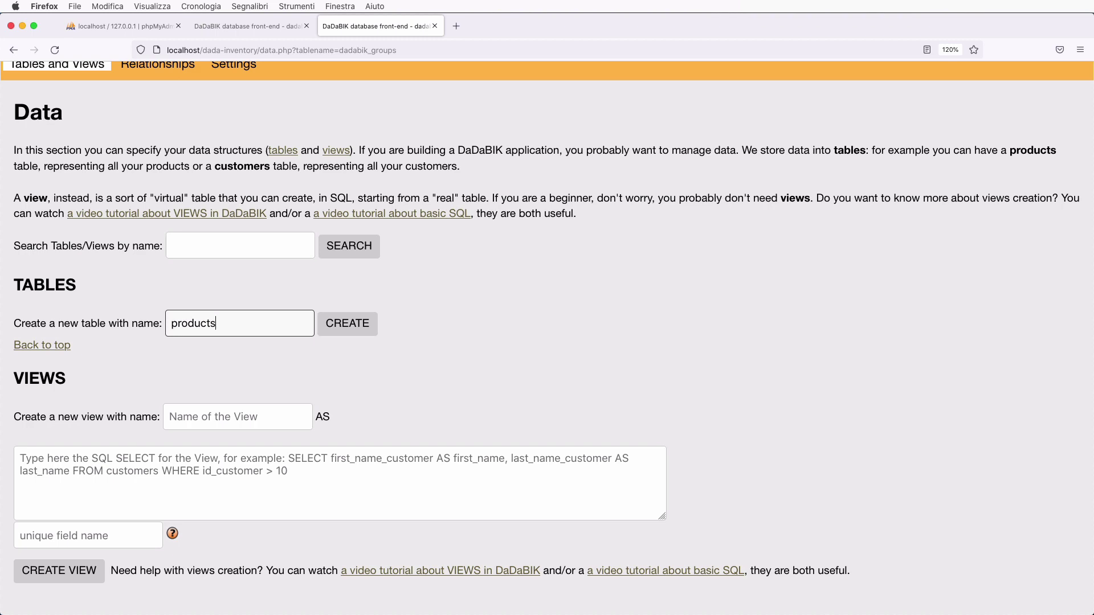
click(364, 326)
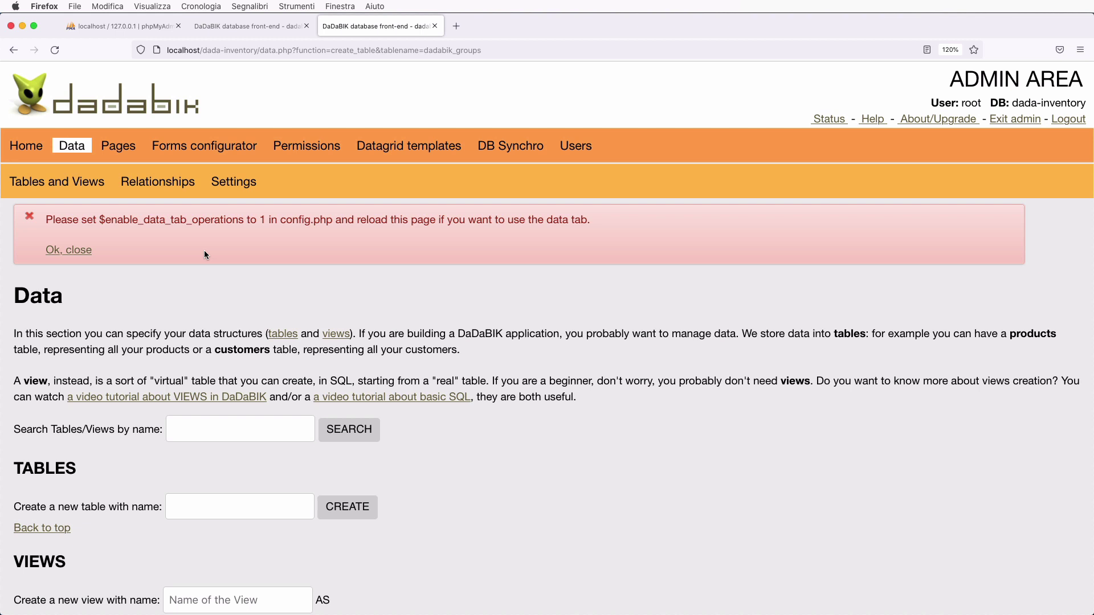
- Paste enable_data_tab_operations from the error over line 17's setting name in config_custom.php and save
double_click(152, 220)
key(super+c)
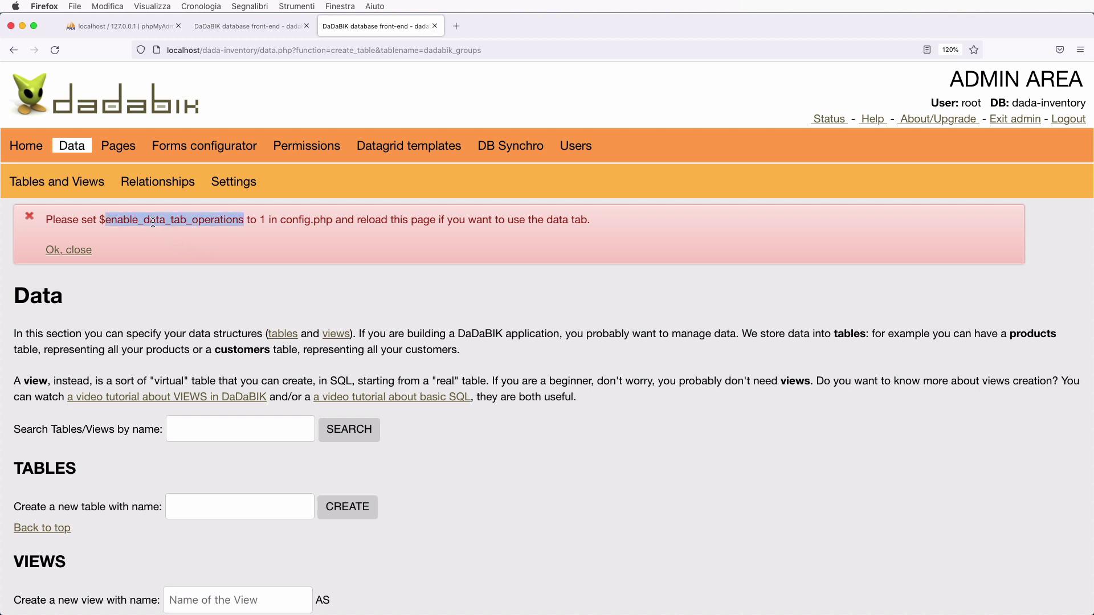
key(super+Tab)
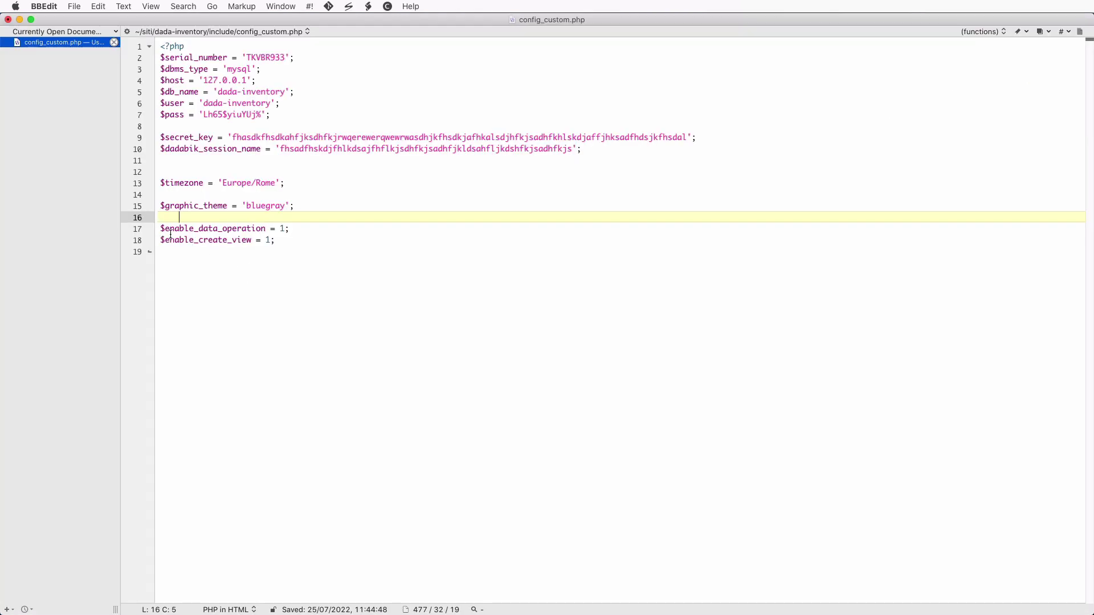
double_click(225, 228)
key(super+v)
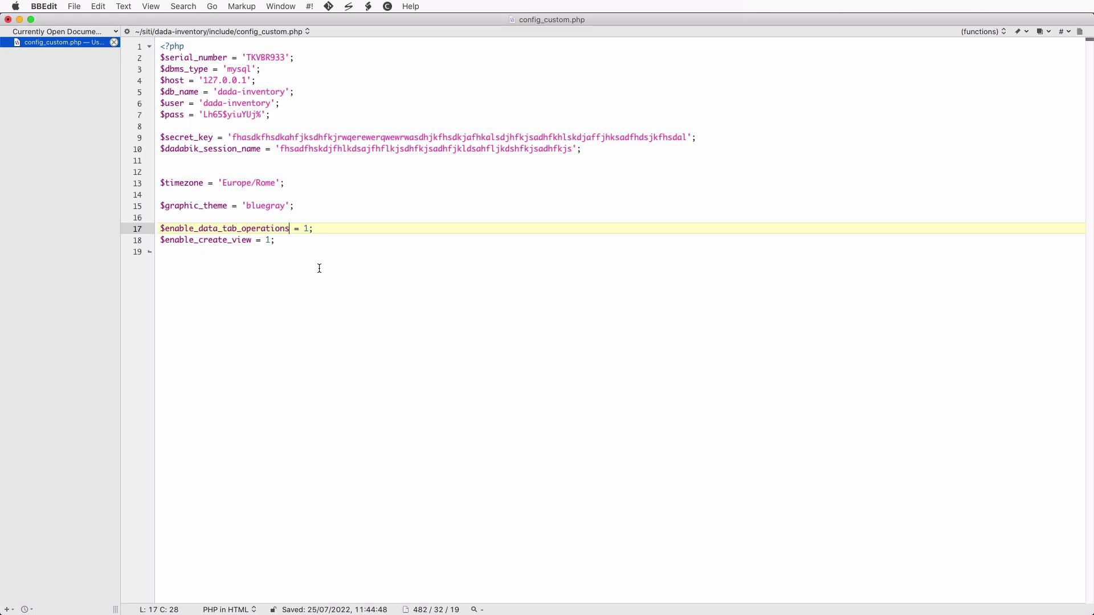
key(super+s)
key(super+Tab)
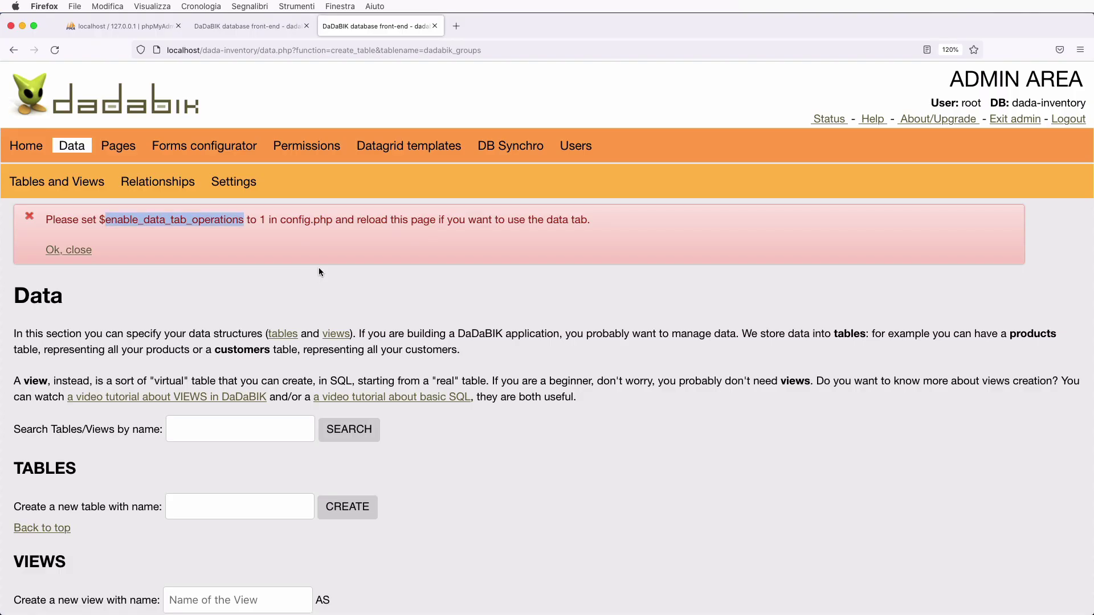
scroll(169, 499, down, 1)
- Create the 'products' table with its default id primary key and add a second field row
click(221, 476)
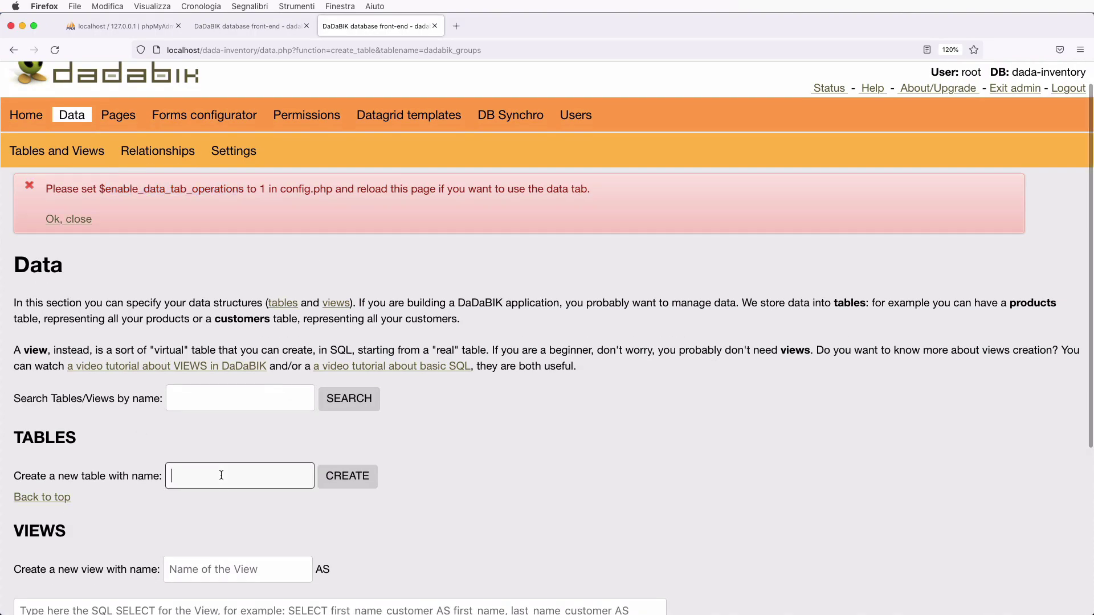
text(products)
click(360, 479)
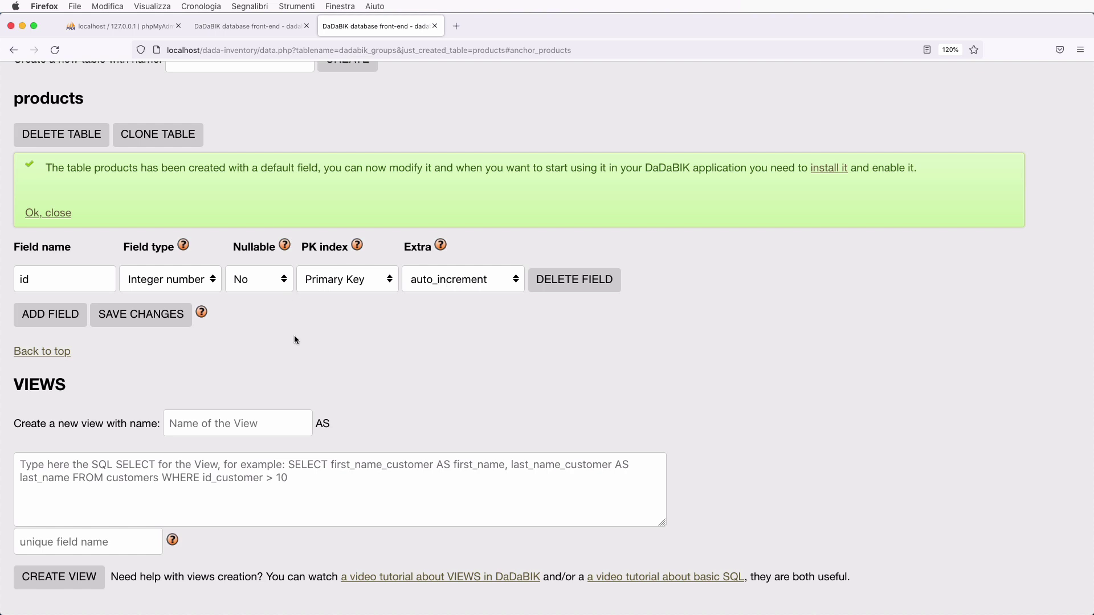
click(56, 315)
- Name the second field 'name' with type Short text and add a third field row
click(53, 313)
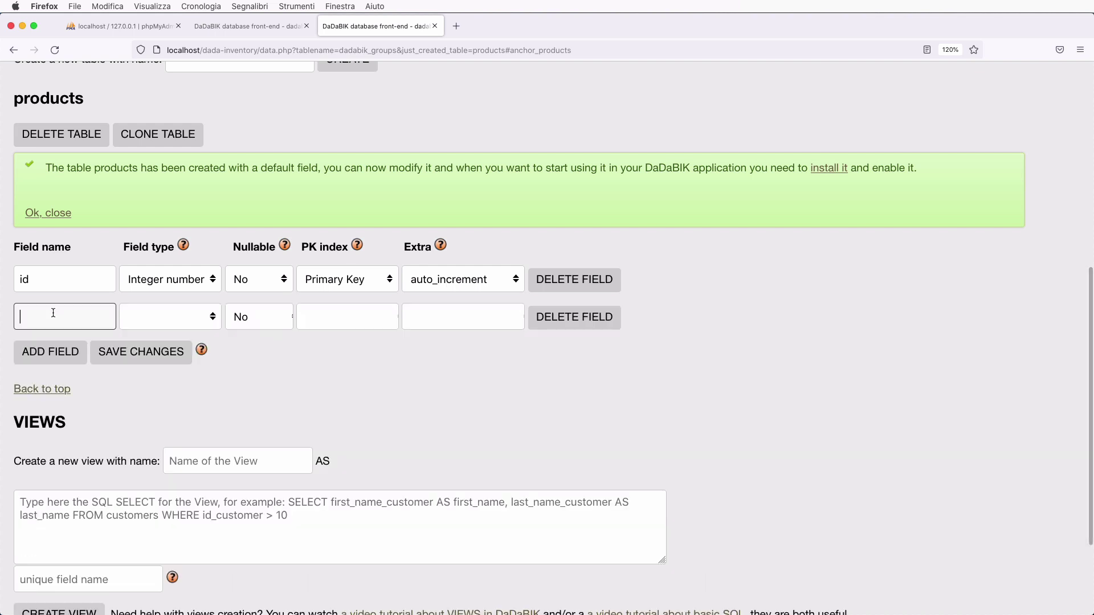
text(name)
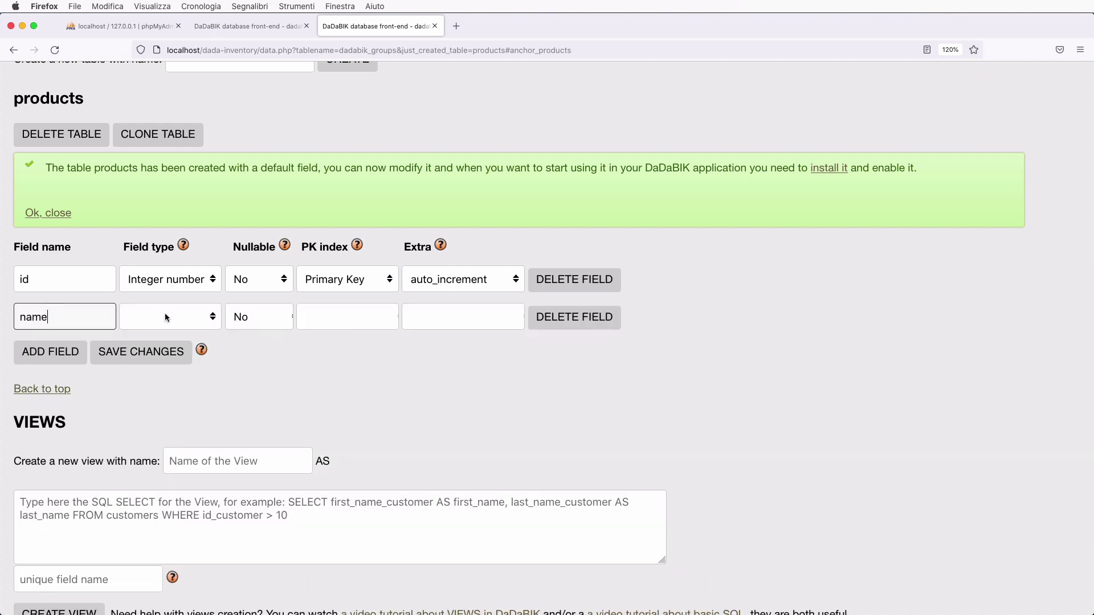
click(165, 314)
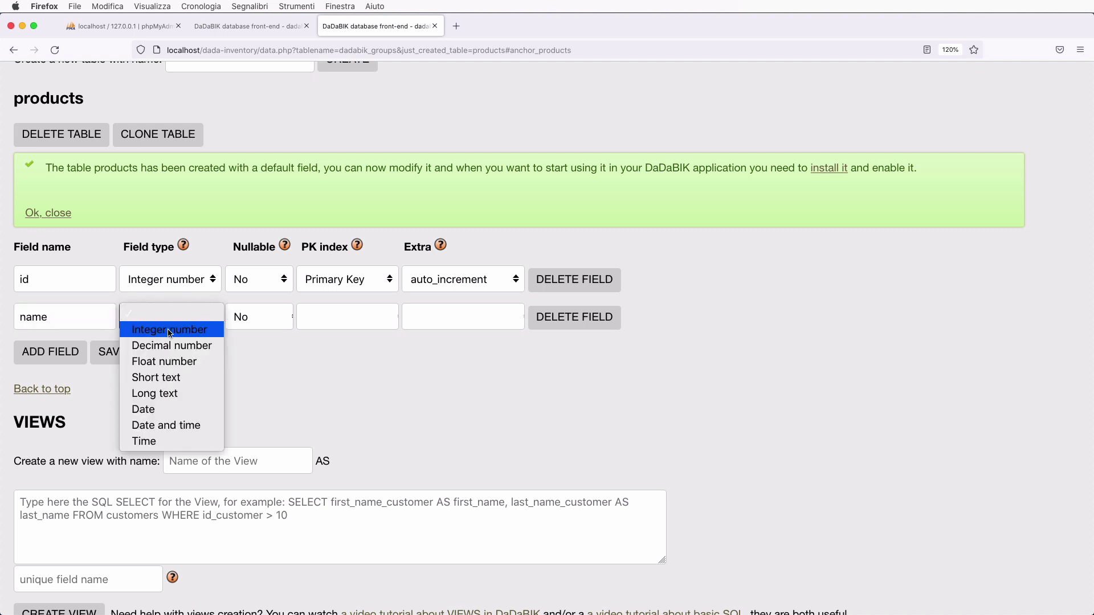
click(178, 378)
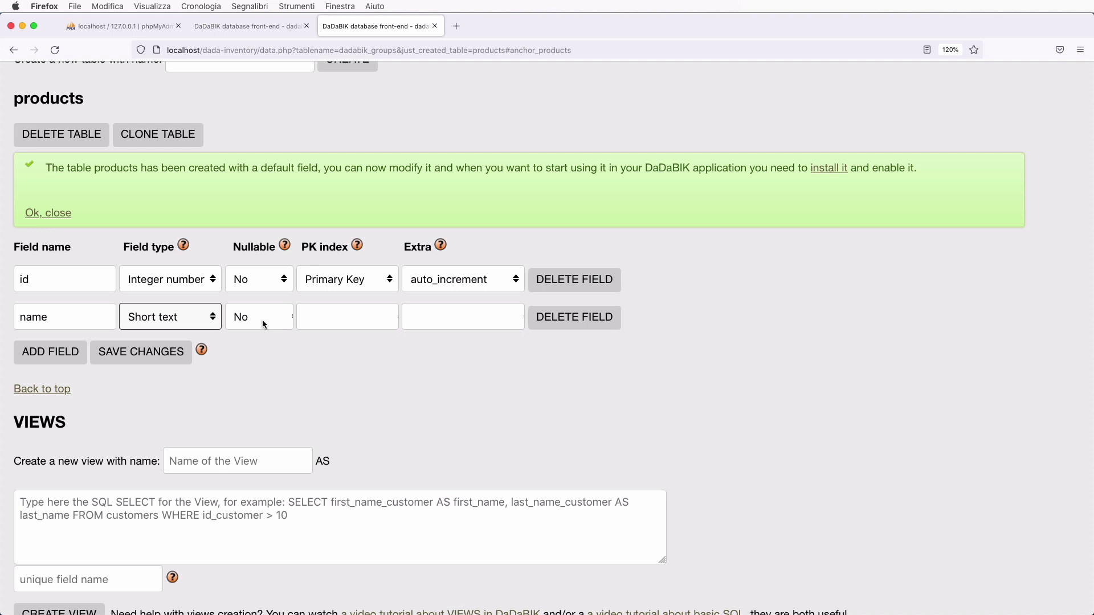
click(182, 321)
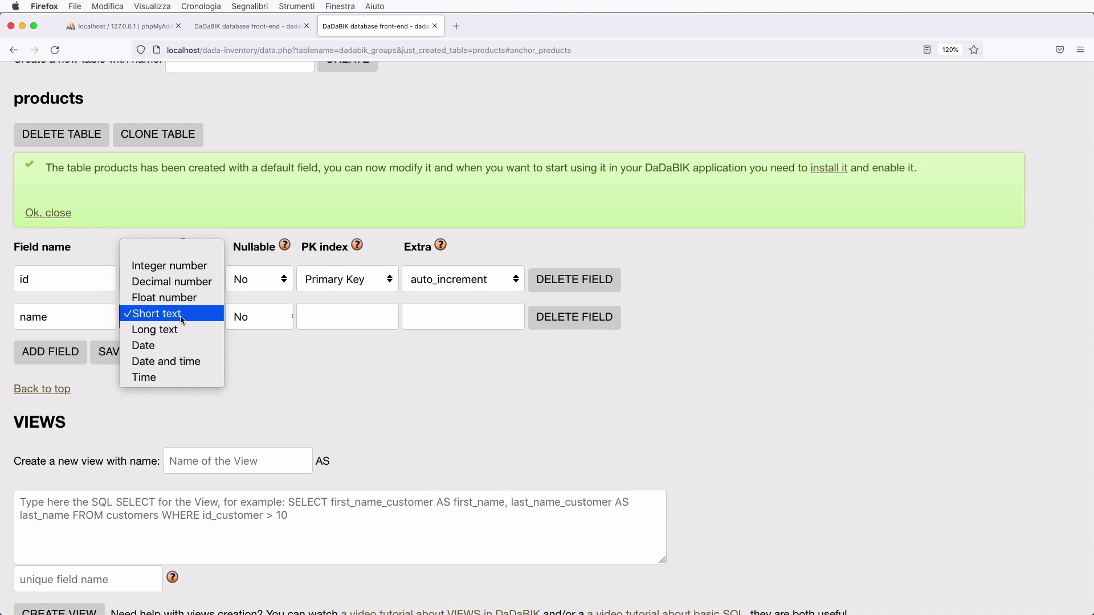
click(285, 358)
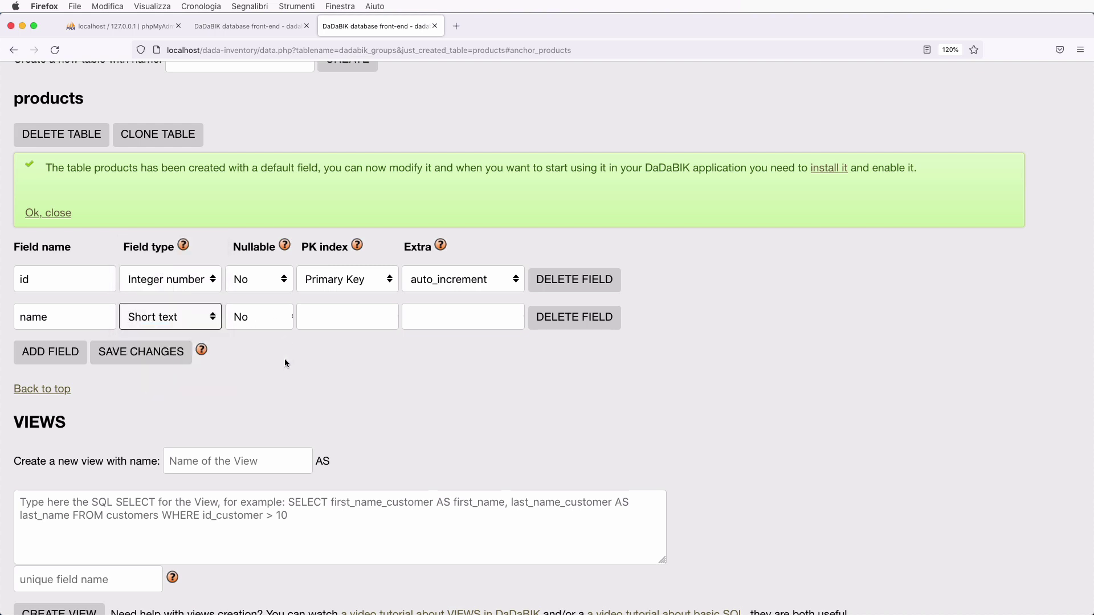
click(62, 355)
- Name the third field 'category' with type Short text
click(82, 348)
text(category)
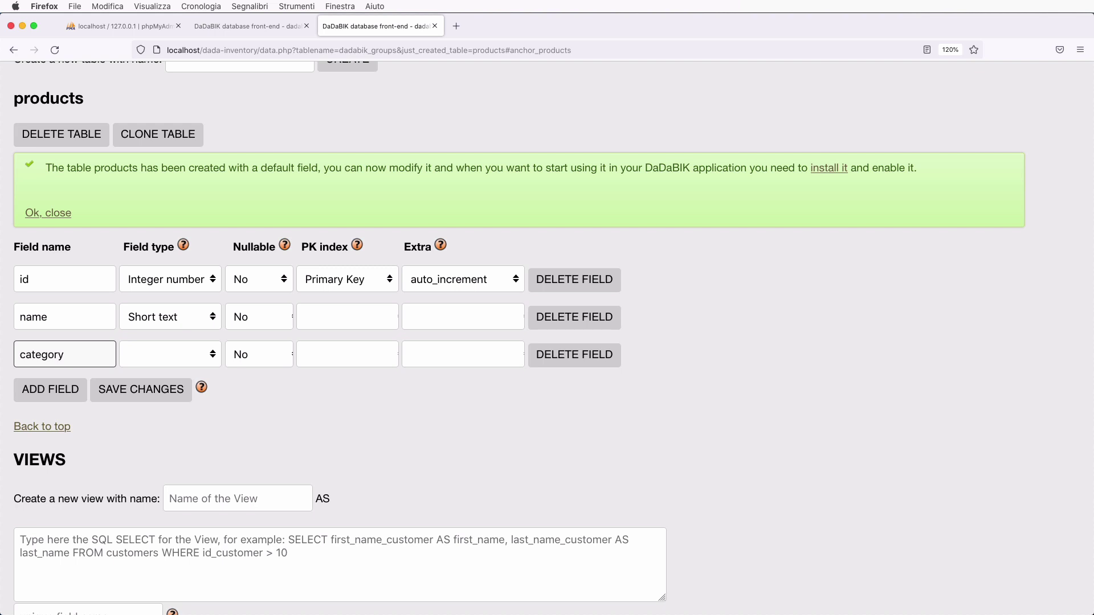
click(165, 354)
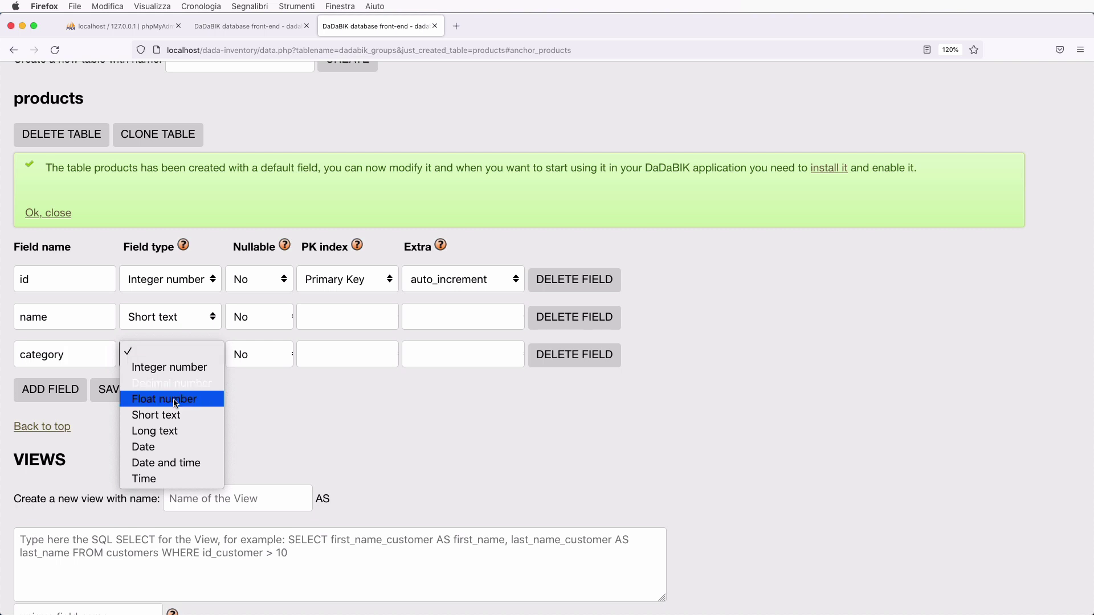
click(156, 415)
- Add a 'description' field of type Long text with Nullable set to Yes
click(50, 389)
click(57, 392)
text(descrip)
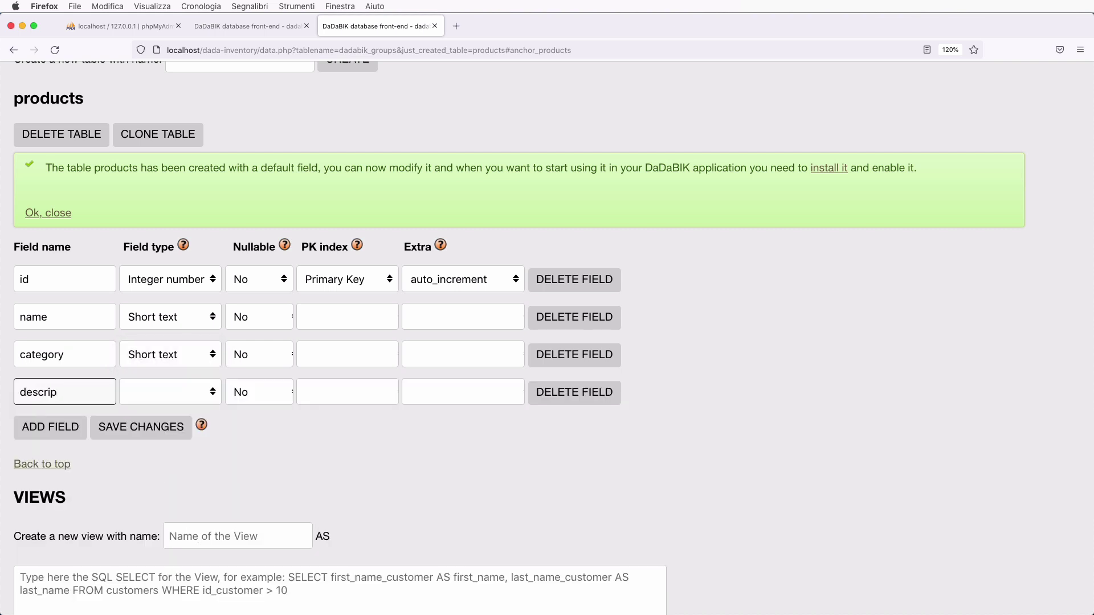
key(BackSpace)
text(iption)
click(168, 394)
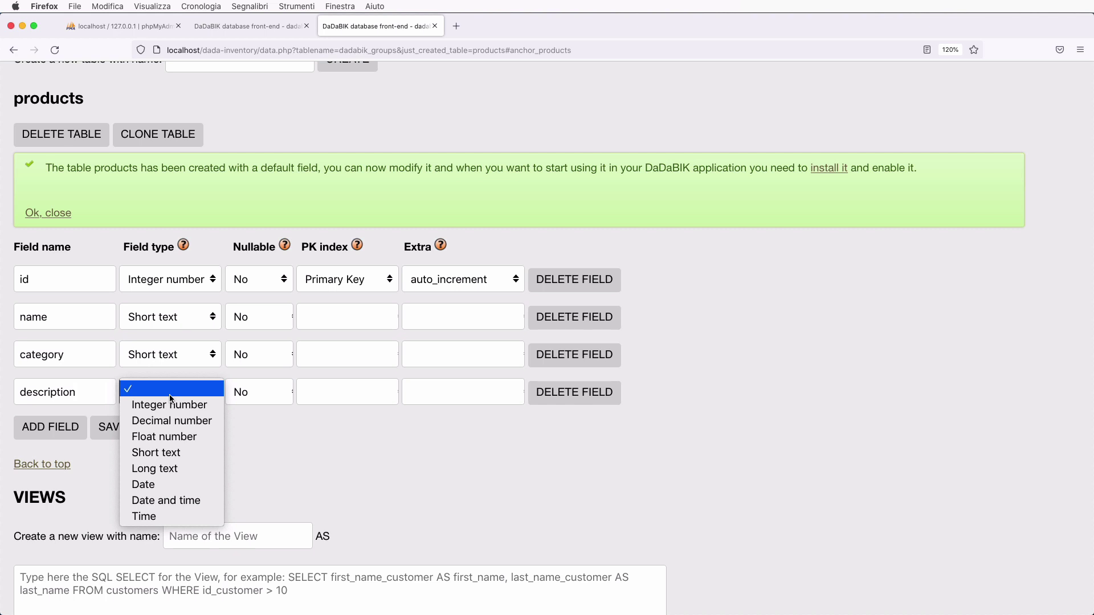
click(174, 471)
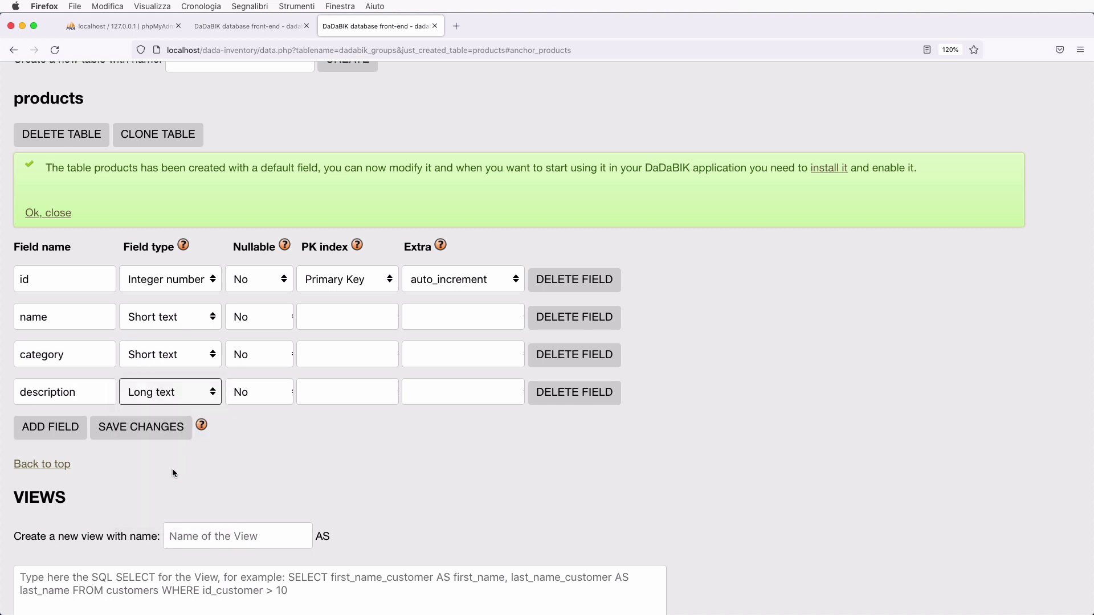
click(263, 392)
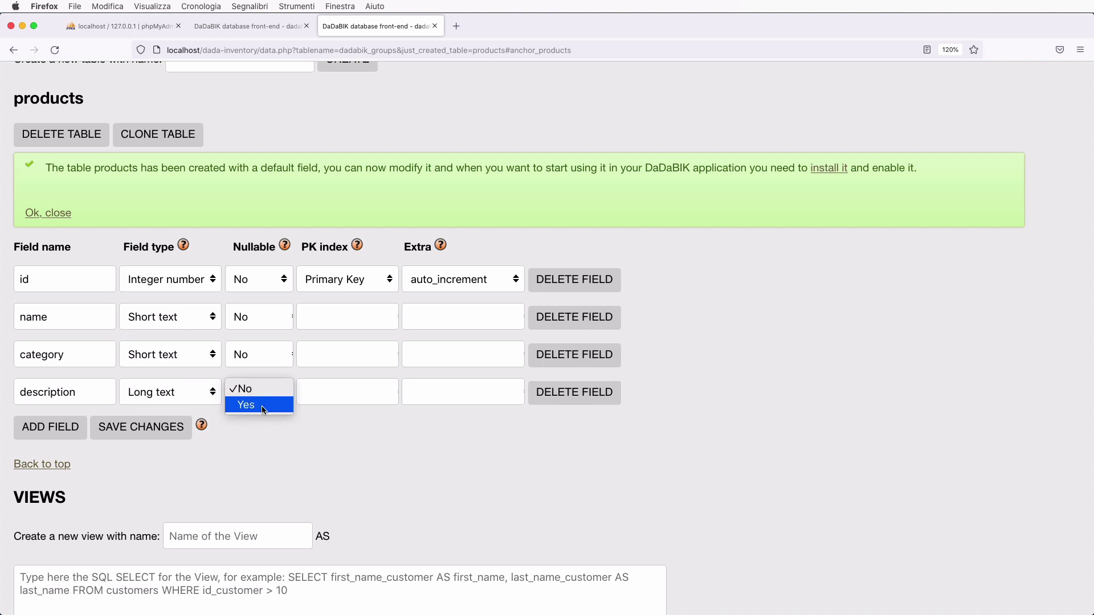
click(263, 406)
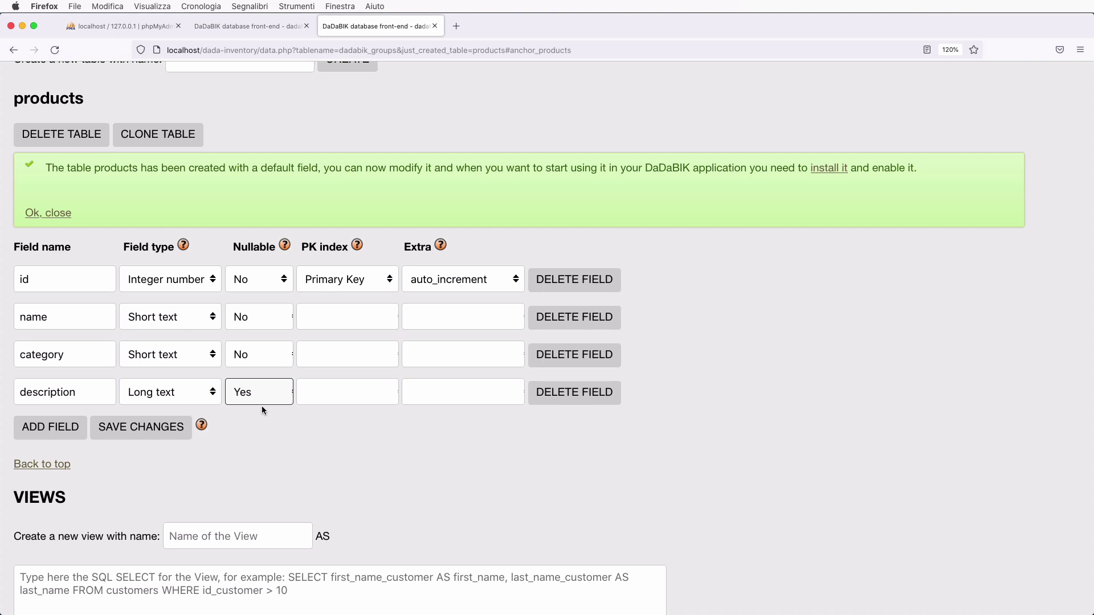
click(55, 424)
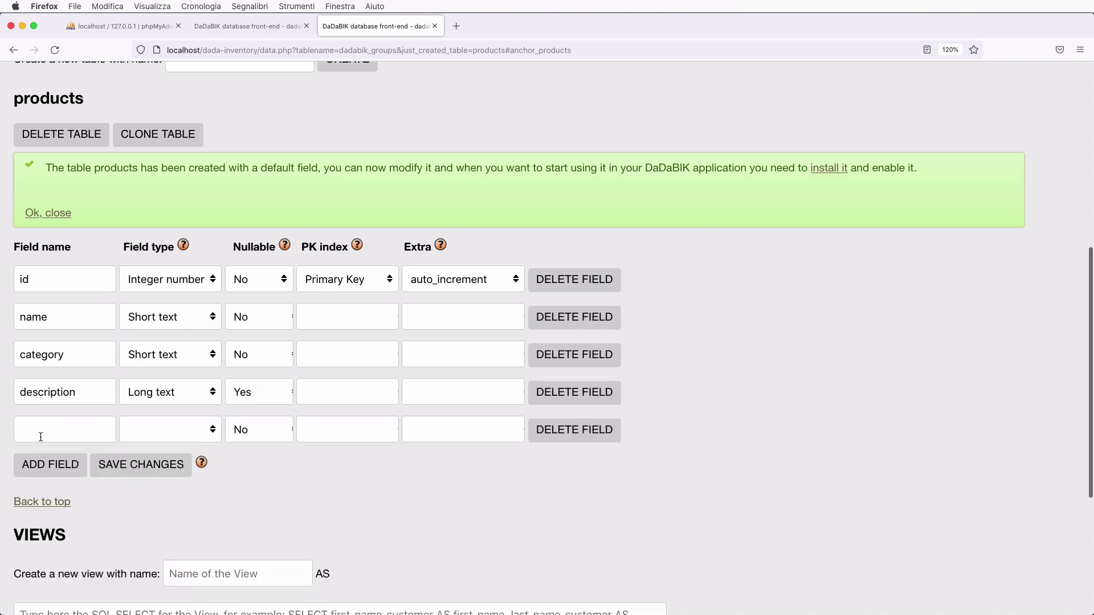
- Add cost and price fields to products, both as Decimal number
click(41, 436)
text(cost)
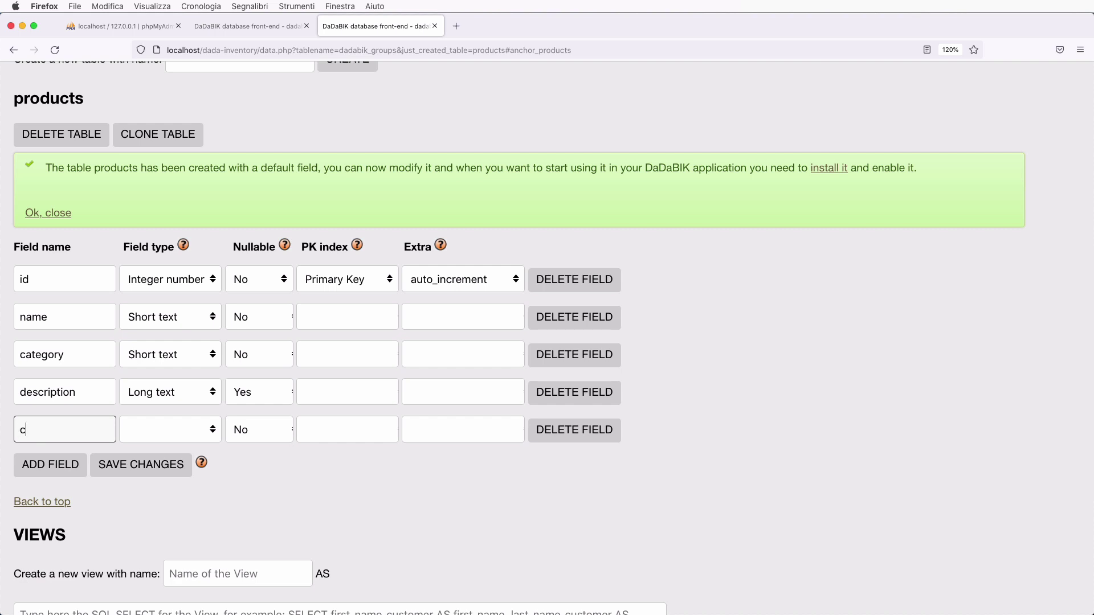
click(152, 437)
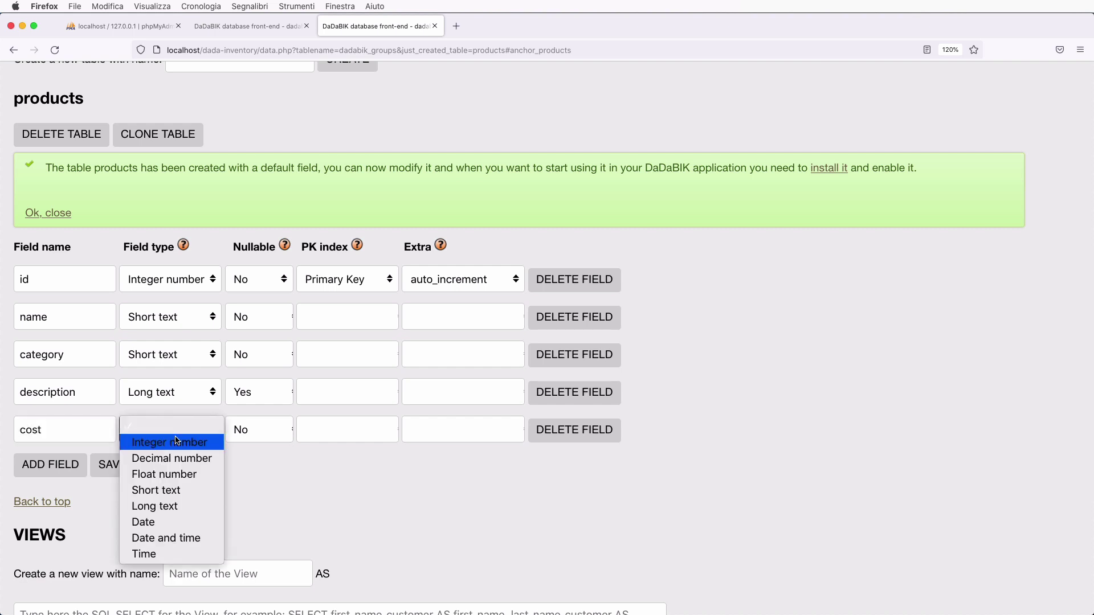
click(184, 460)
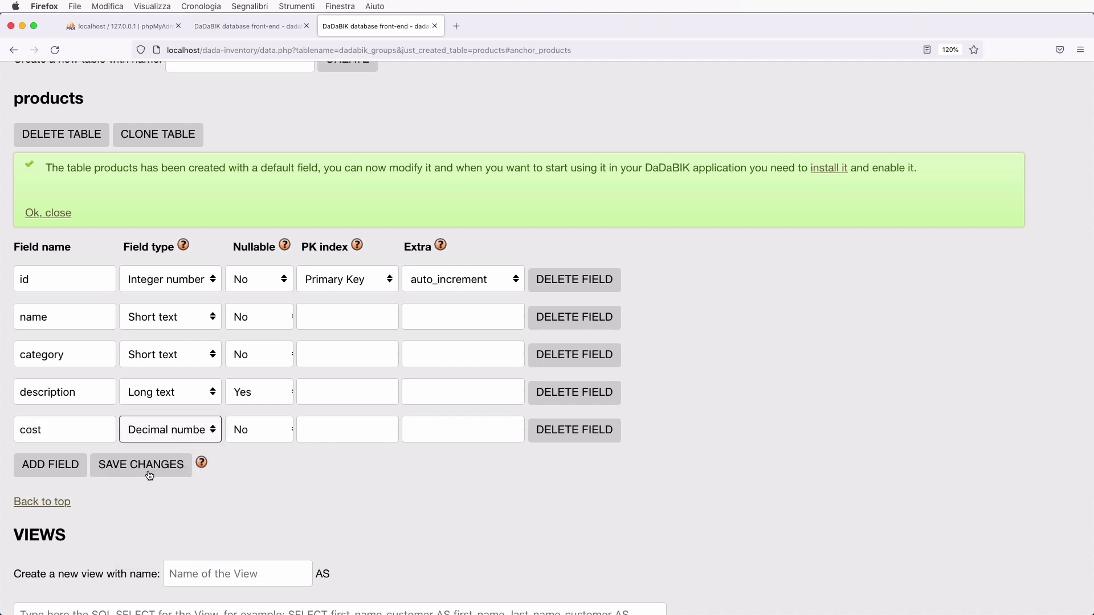
click(51, 465)
text(price)
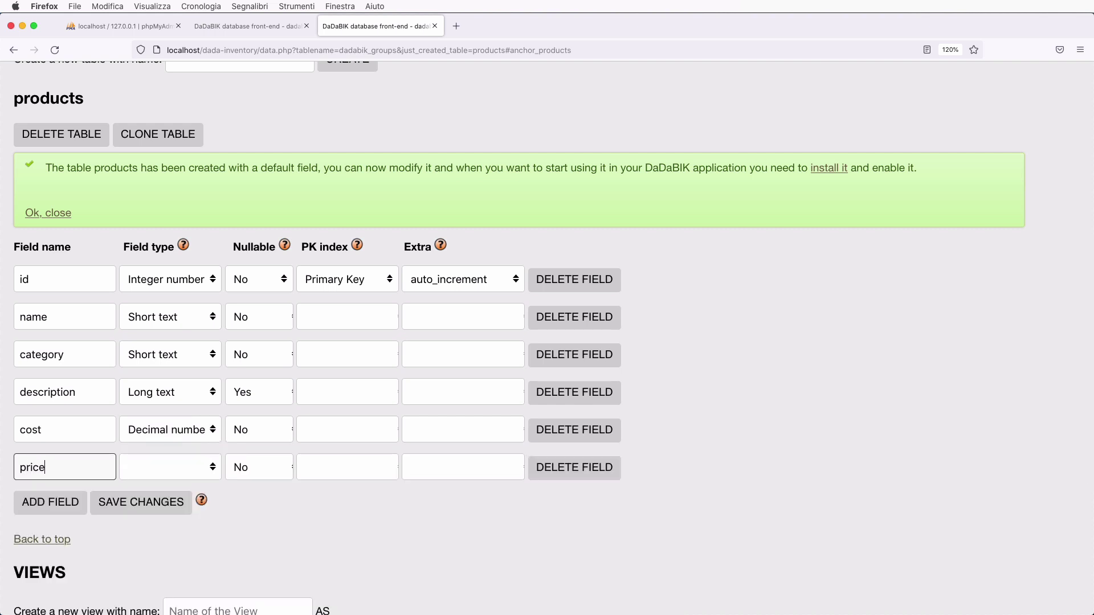
click(170, 467)
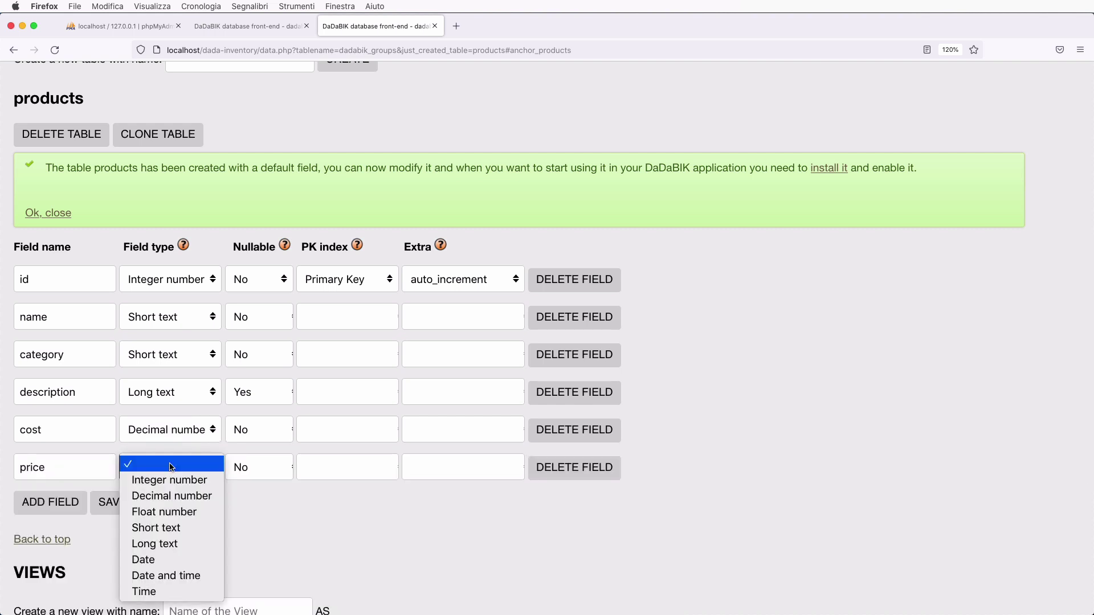
click(180, 496)
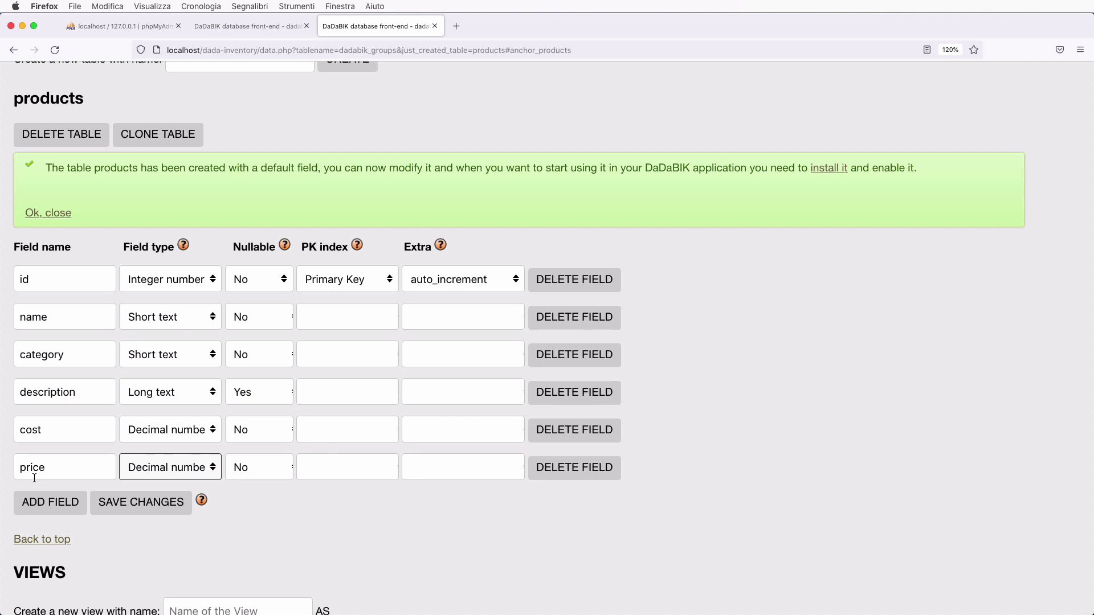
- Add a picture field as Short text with Nullable Yes, then start another blank field row
click(44, 502)
scroll(46, 499, down, 2)
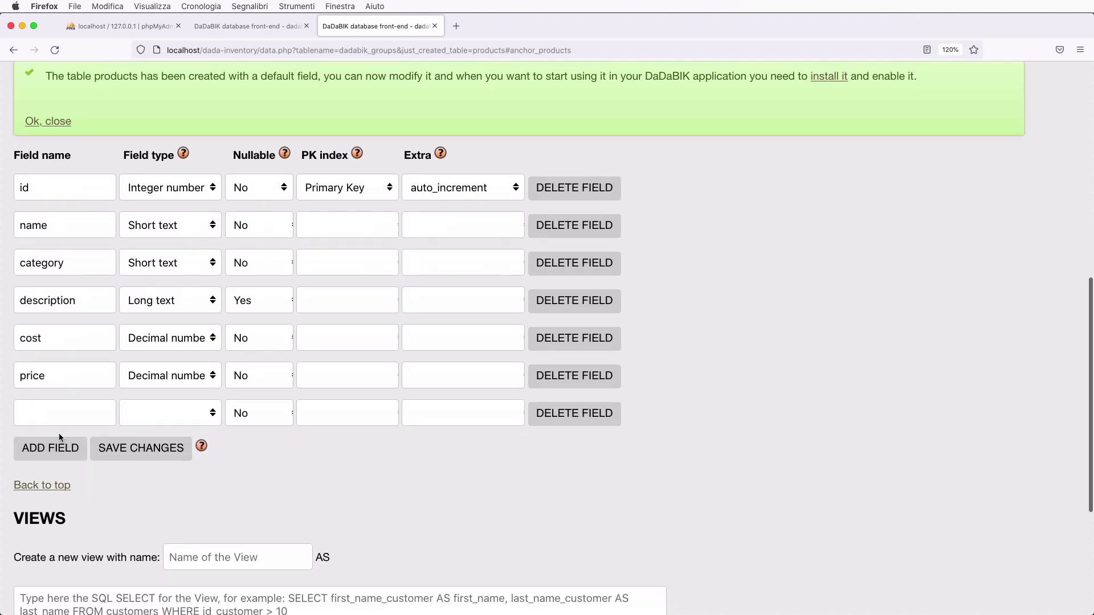
click(53, 414)
text(picture)
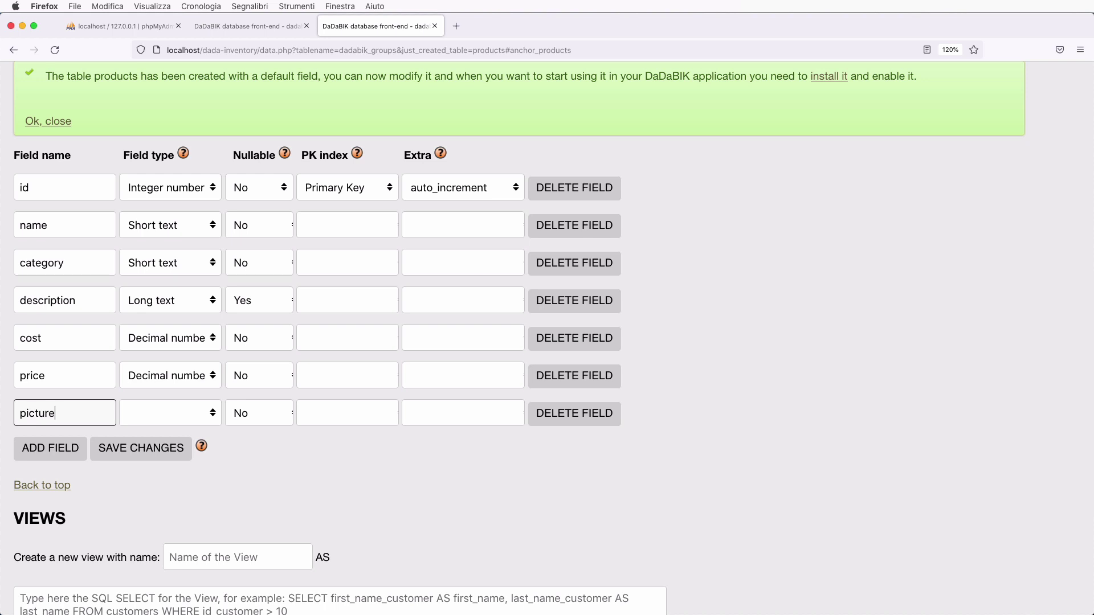
click(194, 411)
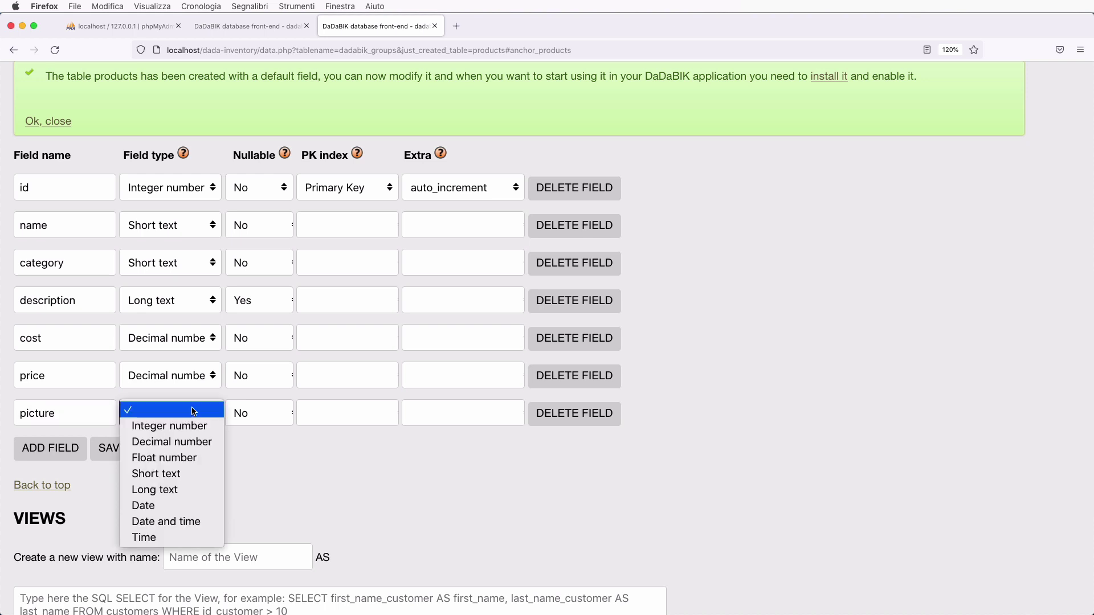
click(165, 473)
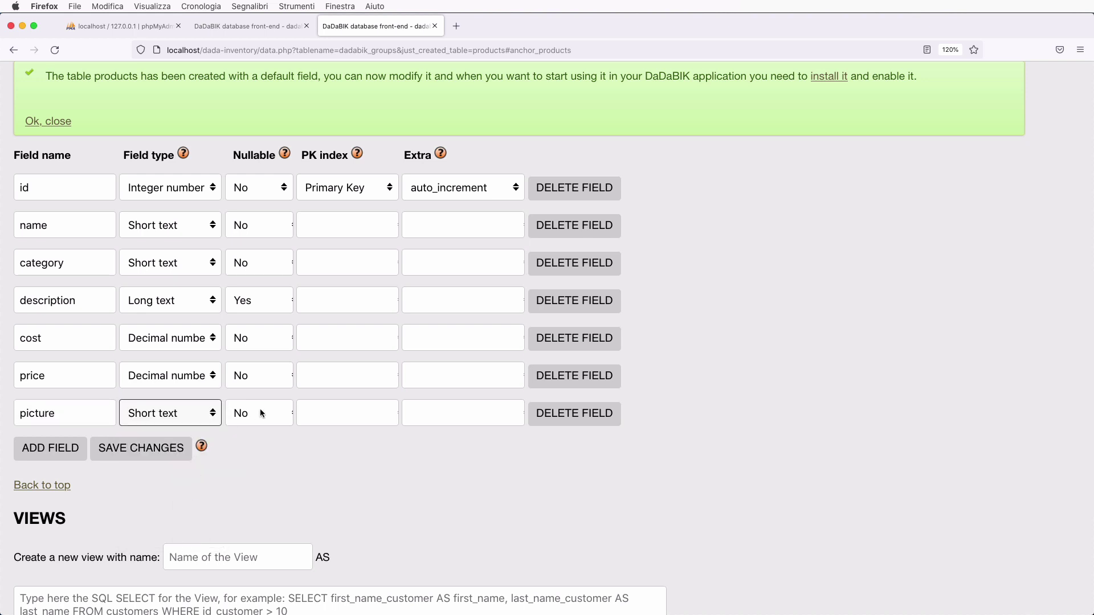
click(260, 413)
click(260, 425)
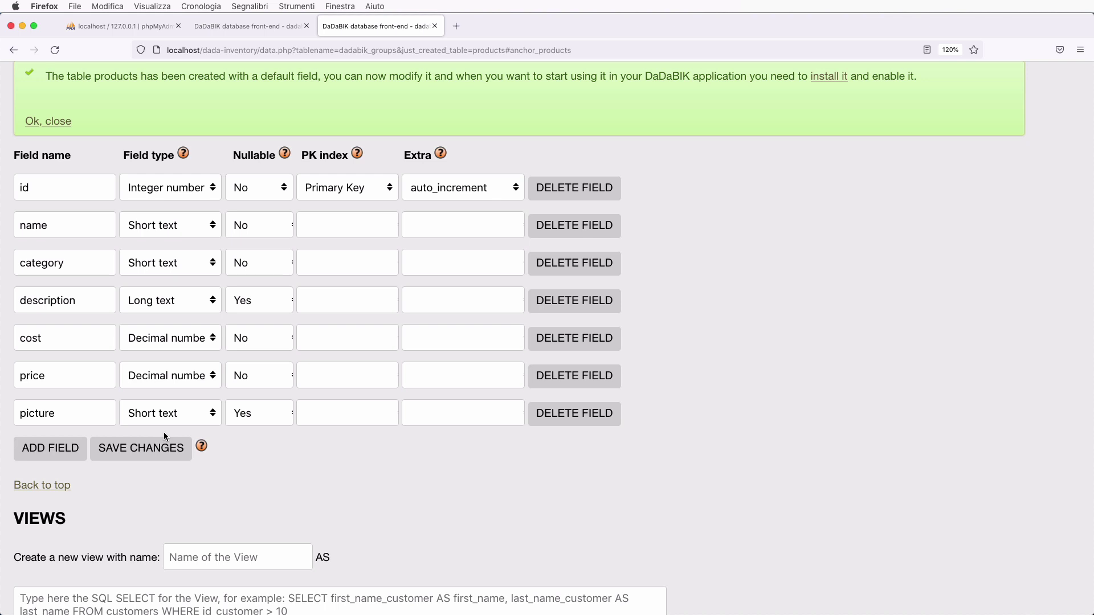
click(51, 448)
click(62, 458)
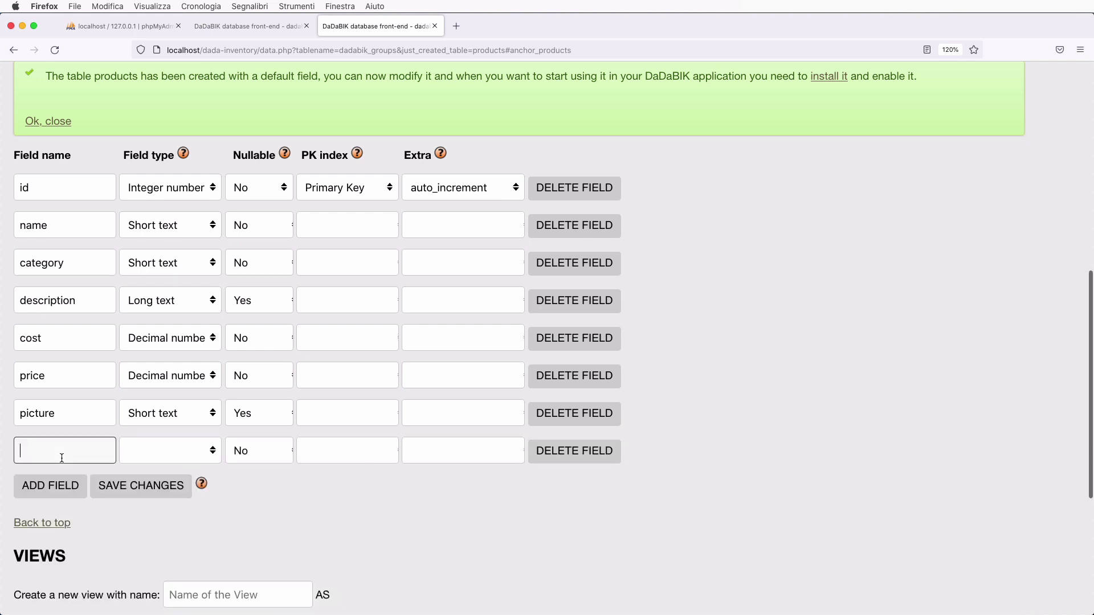
- Add an Integer number quantity field, save products, and view dada-inventory in phpMyAdmin
text(quantity)
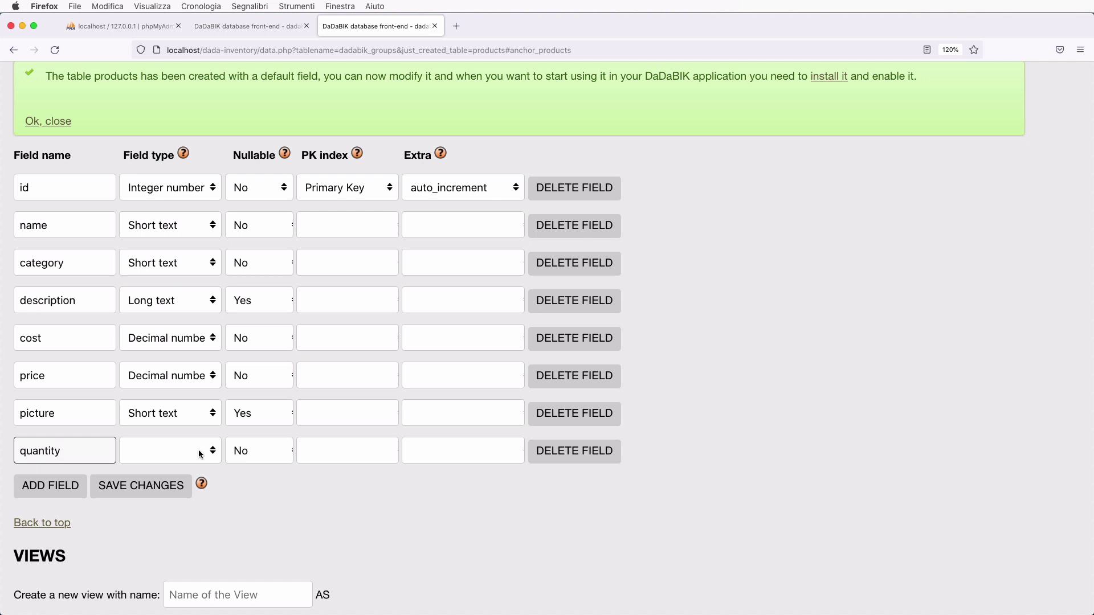
click(187, 454)
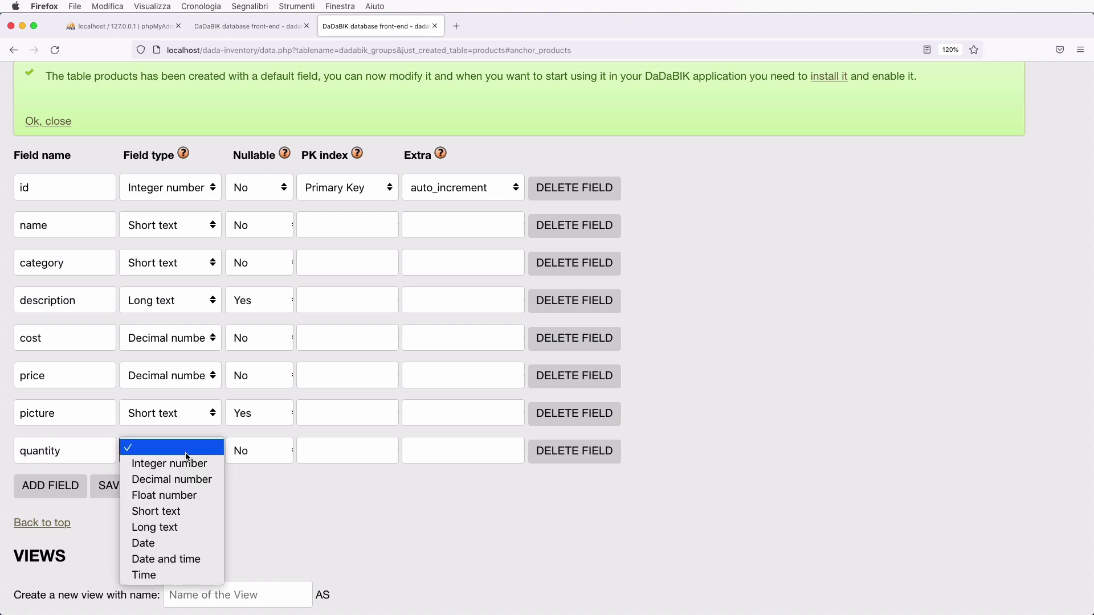
click(192, 473)
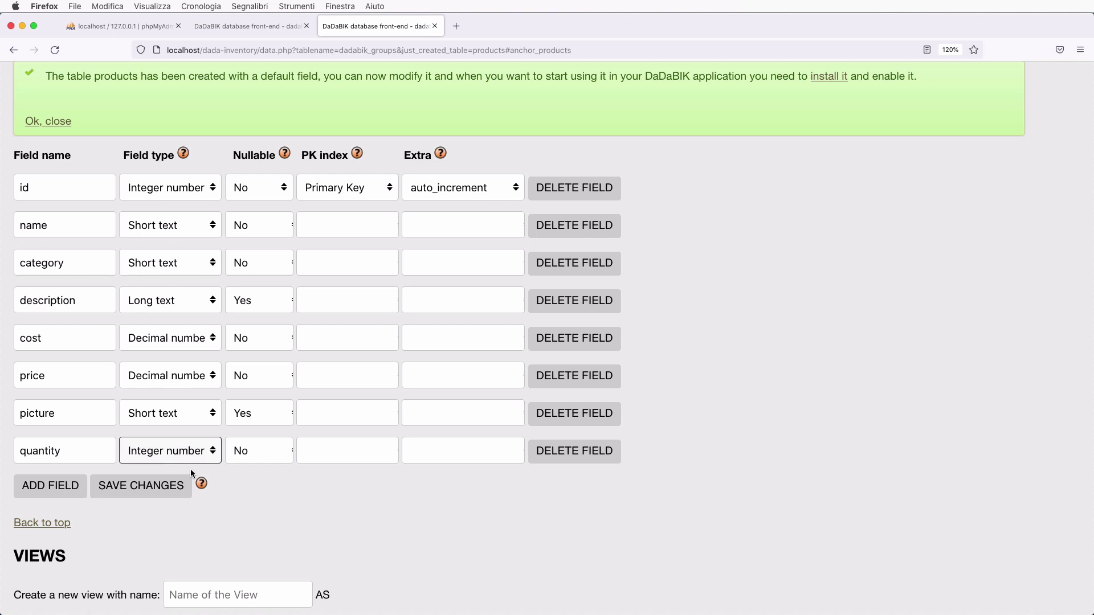
click(191, 471)
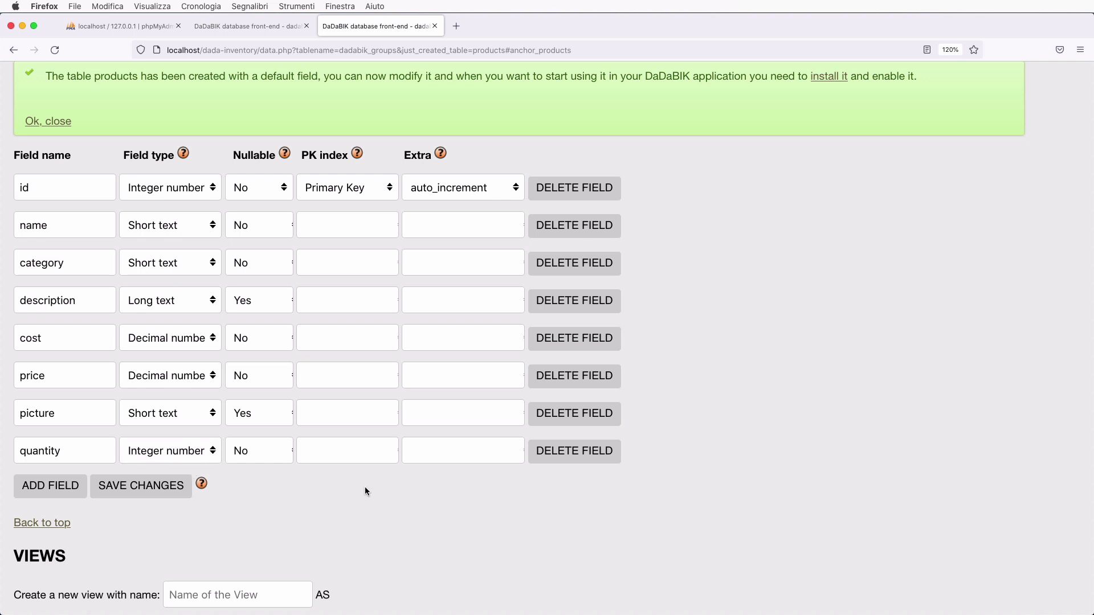
click(158, 488)
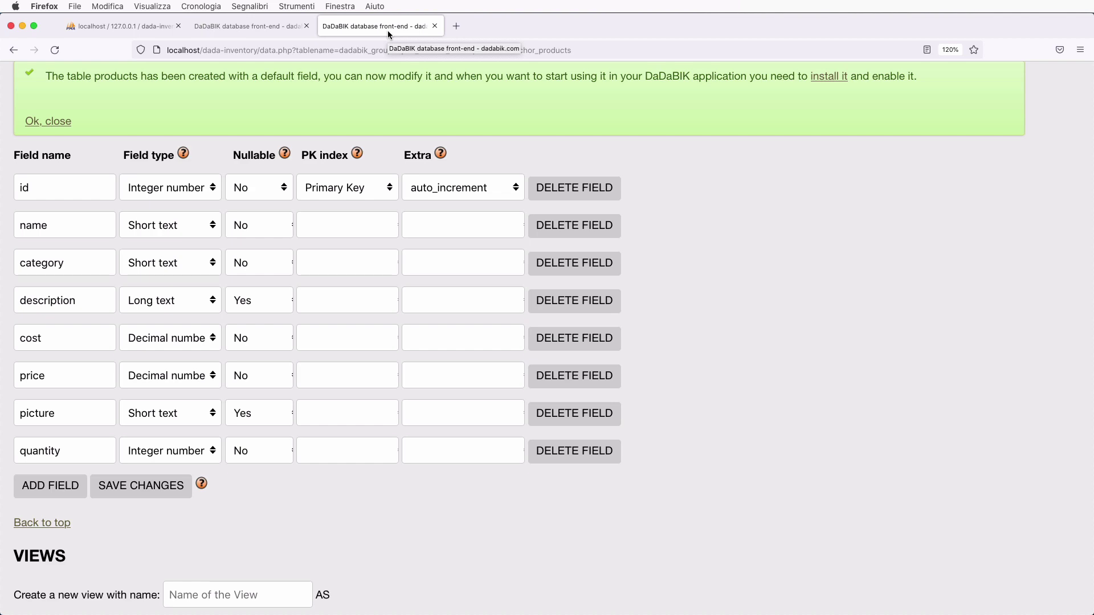
click(124, 25)
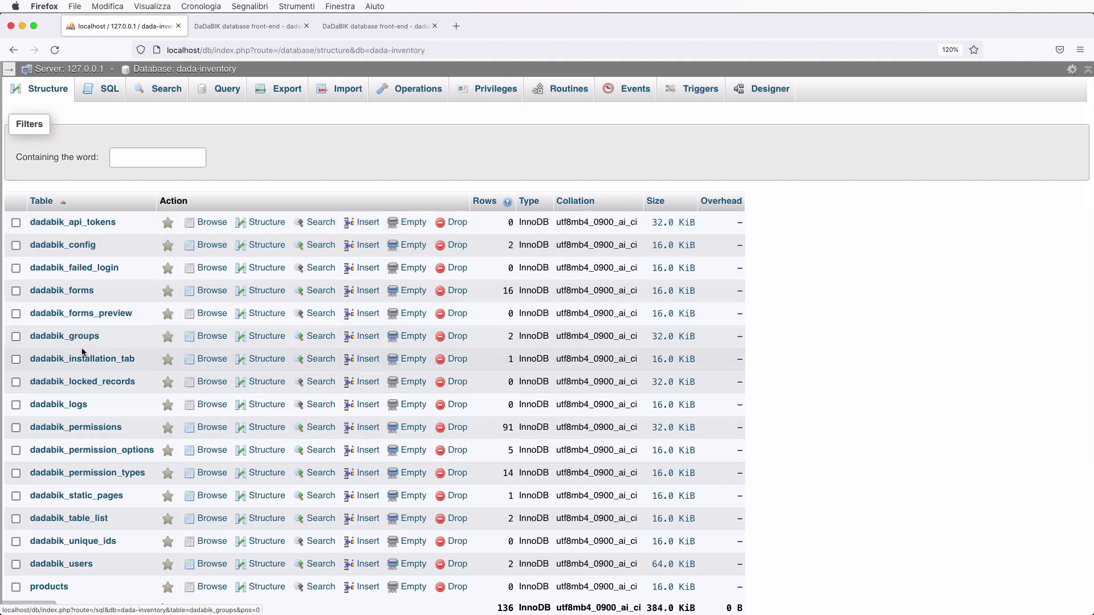
- Open the products table's Structure in phpMyAdmin to check its eight columns
scroll(81, 347, down, 3)
scroll(81, 348, up, 3)
scroll(83, 351, up, 1)
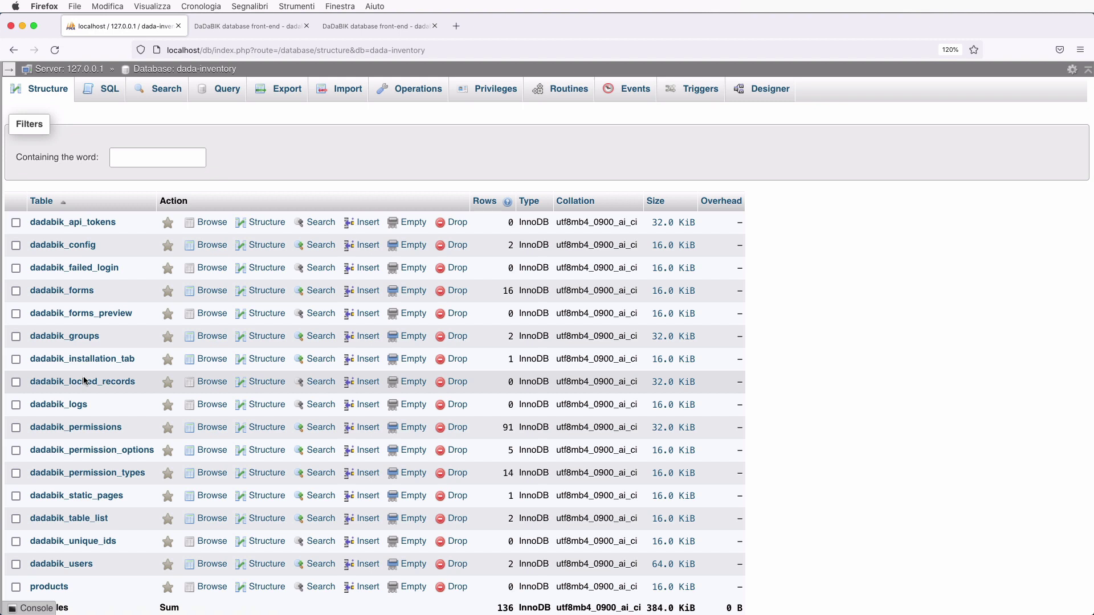
scroll(84, 381, down, 5)
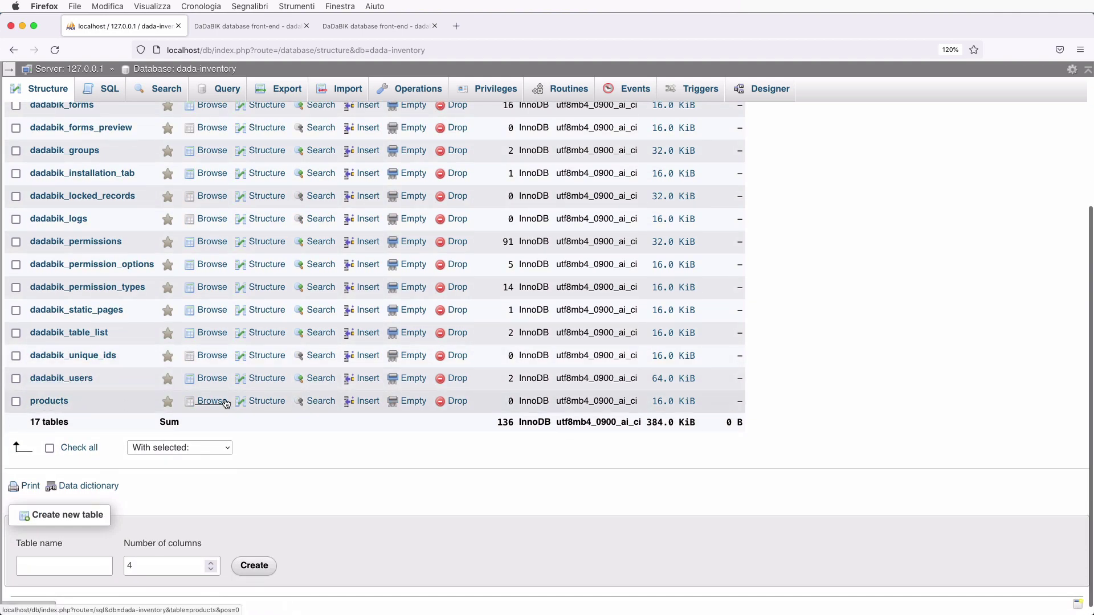
click(263, 400)
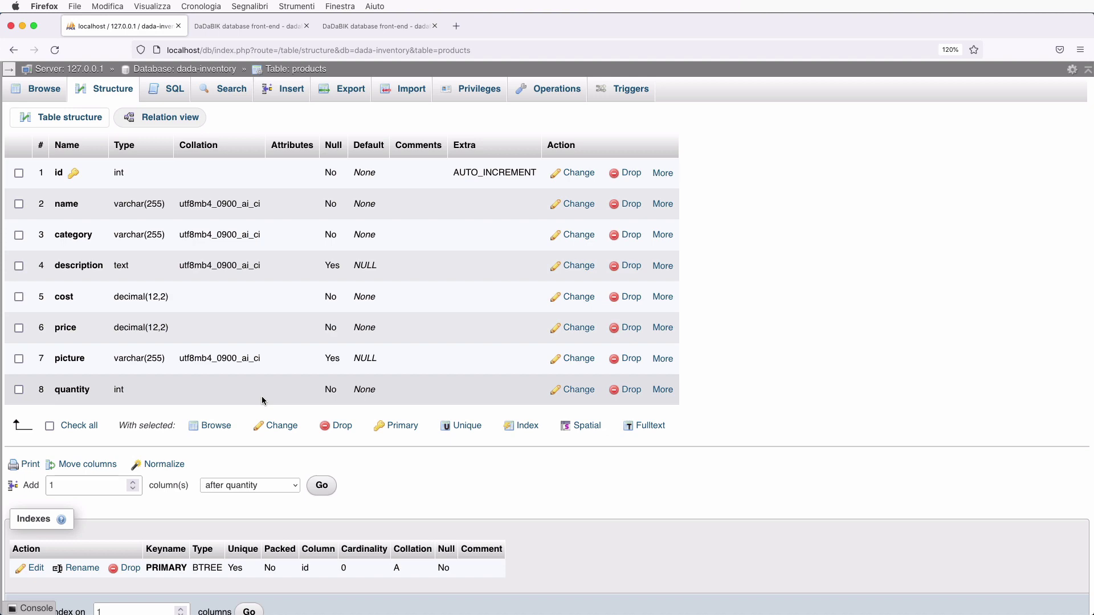
click(248, 27)
- Return to DaDaBIK's Tables and Views page showing products with all eight fields saved
click(376, 26)
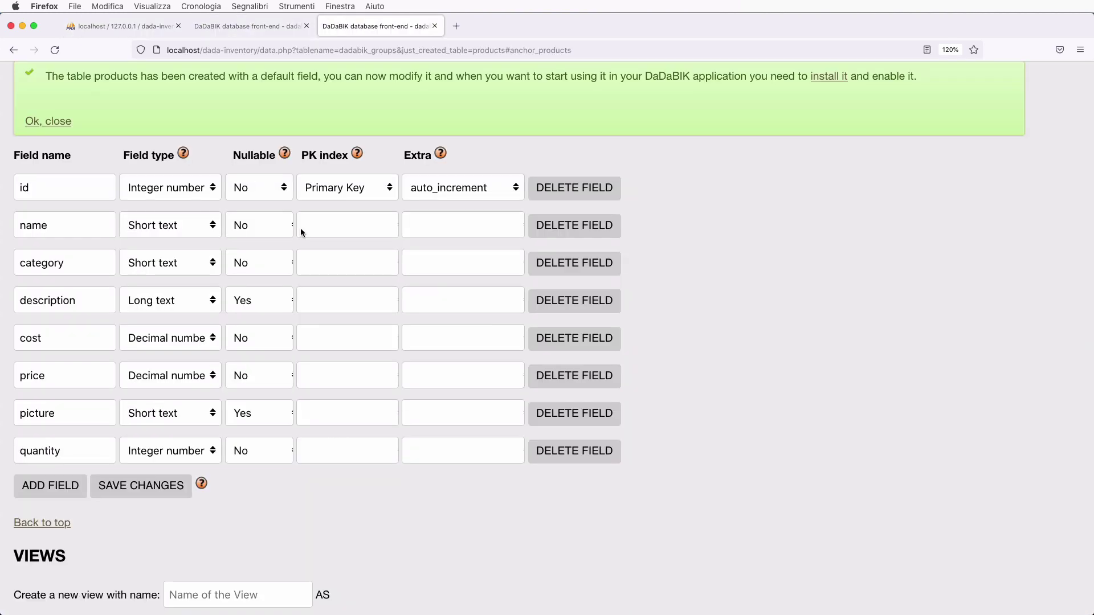
scroll(302, 233, up, 2)
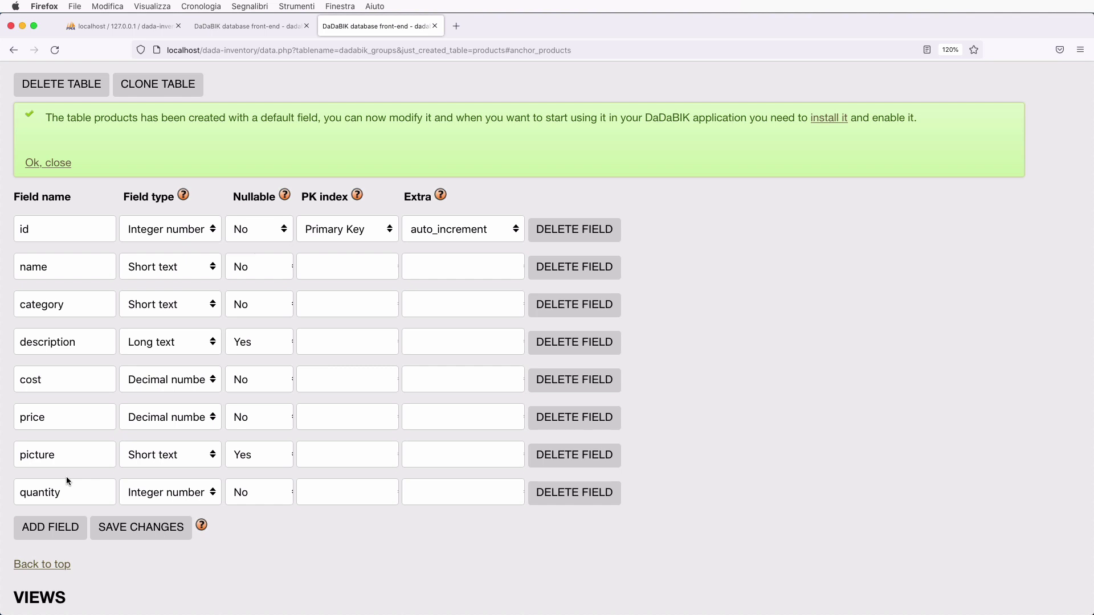
scroll(66, 476, up, 5)
- Create the movements table and add an Integer number id_product field
click(192, 262)
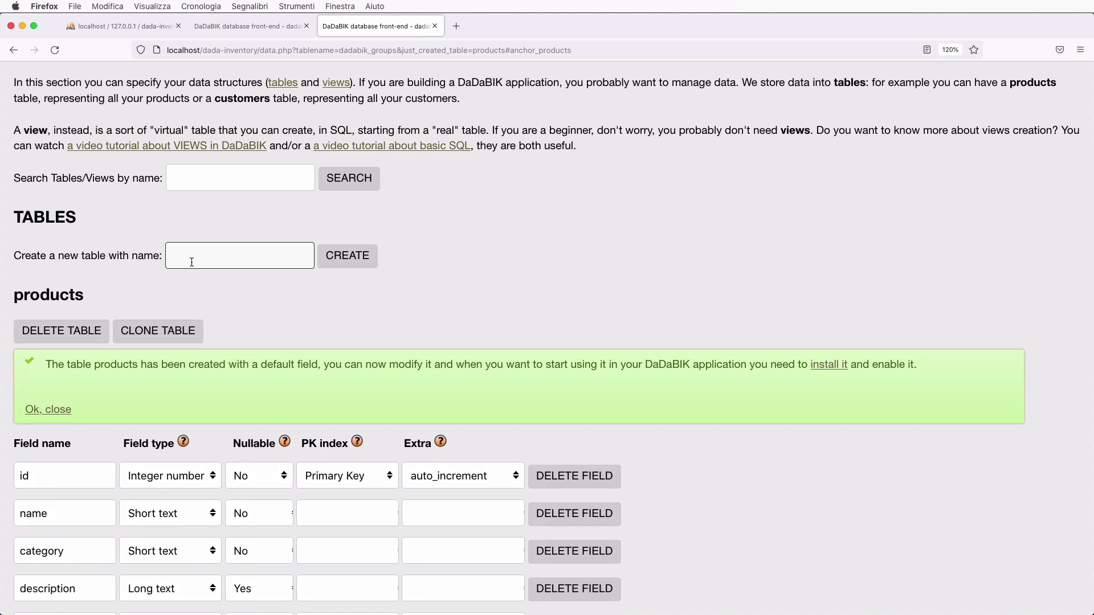
text(movements)
click(359, 266)
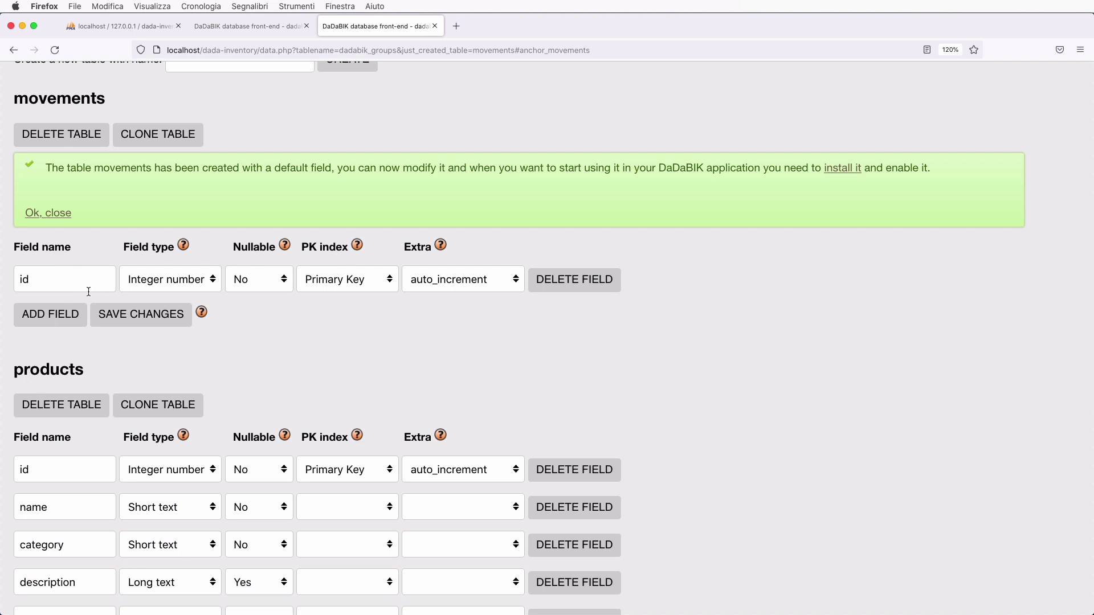
click(67, 315)
click(67, 316)
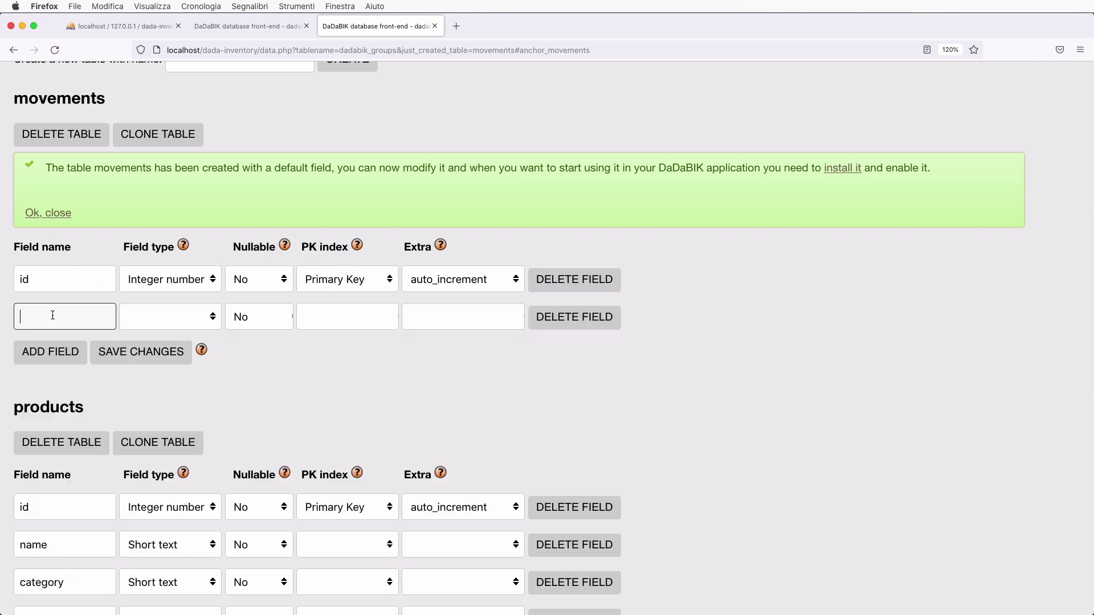
text(id_product)
click(168, 328)
click(170, 331)
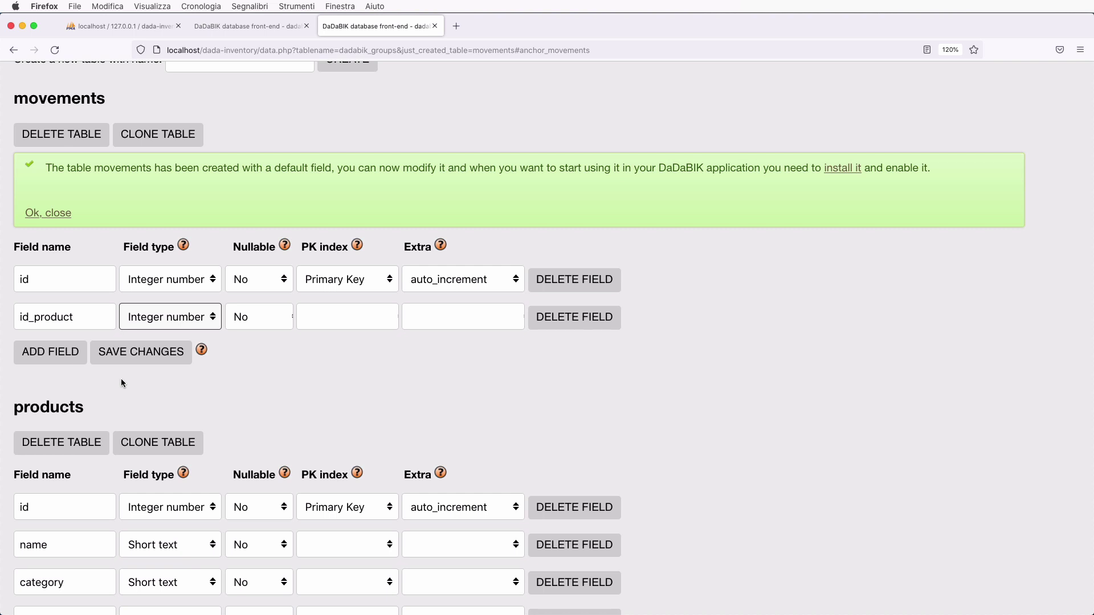
- Add a Short text field named type to movements
click(46, 363)
click(52, 349)
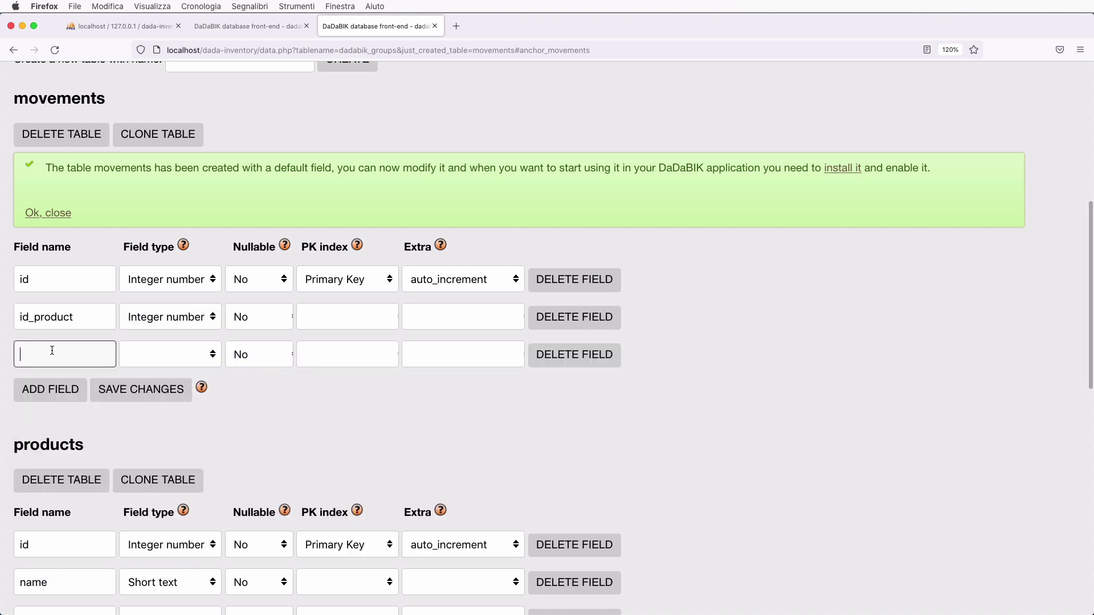
text(quant)
text(it)
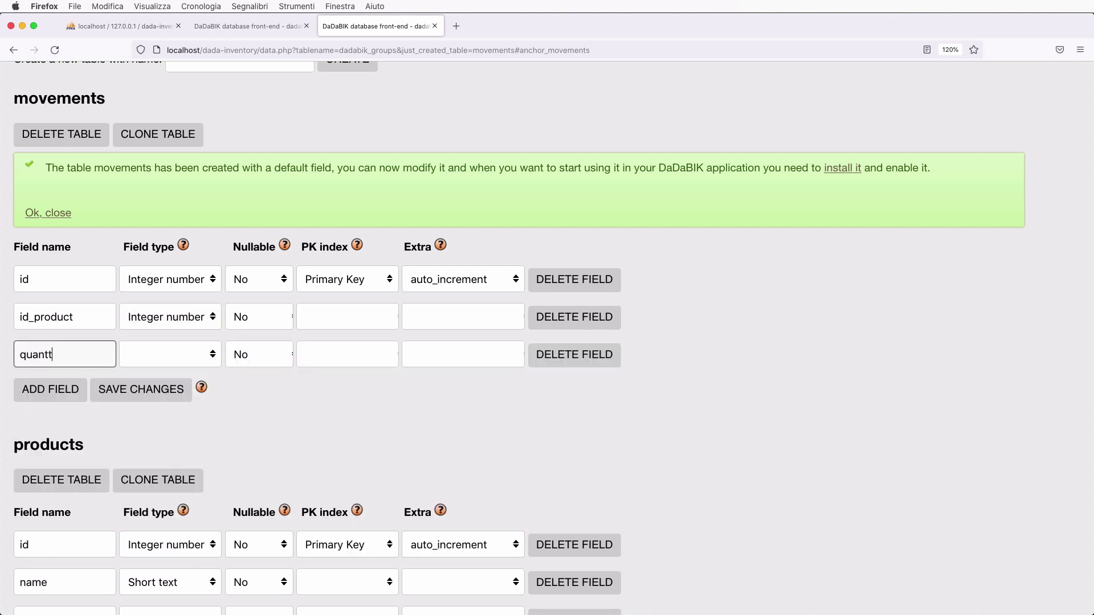
key(BackSpace)
key(BackSpace)
key(BackSpace)
key(BackSpace)
key(BackSpace)
key(BackSpace)
key(BackSpace)
text(type)
click(191, 354)
click(188, 414)
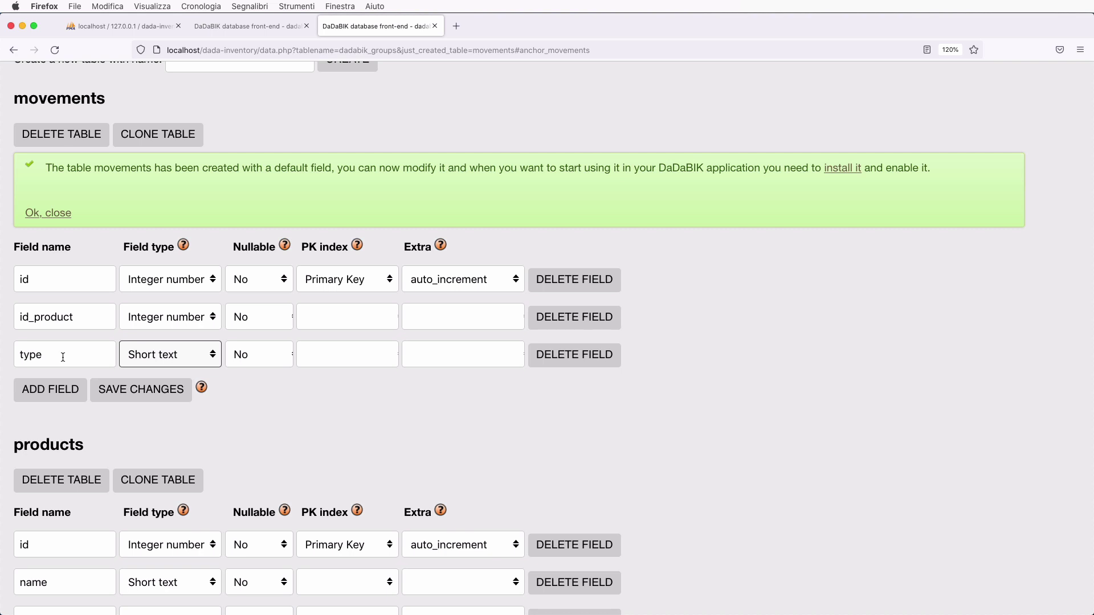
- Add an Integer number quantity field to movements
click(57, 396)
click(43, 389)
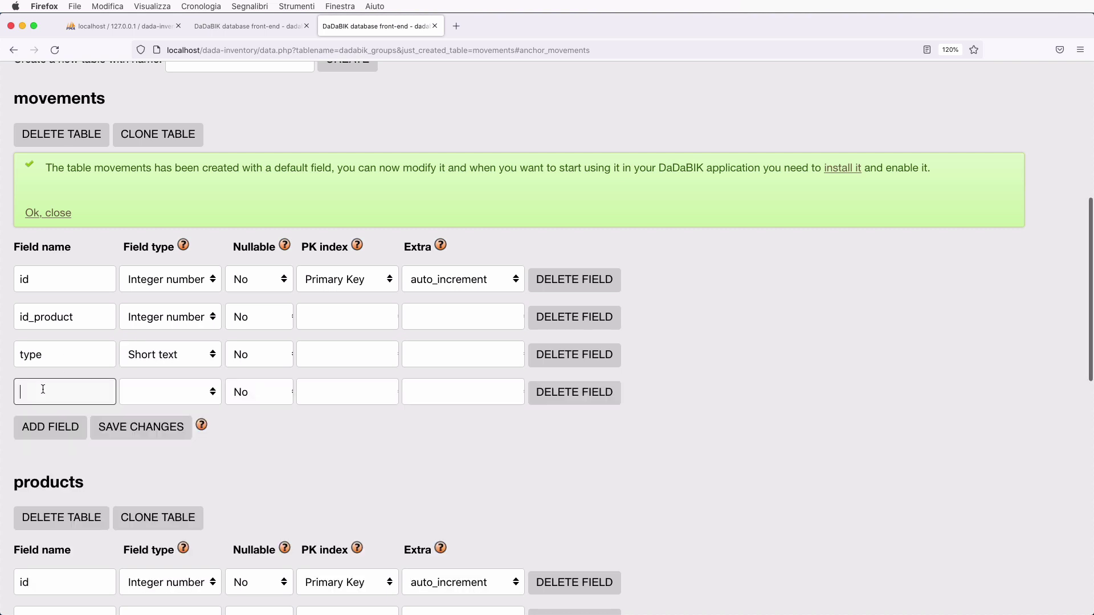
text(quantitiy)
key(BackSpace)
key(BackSpace)
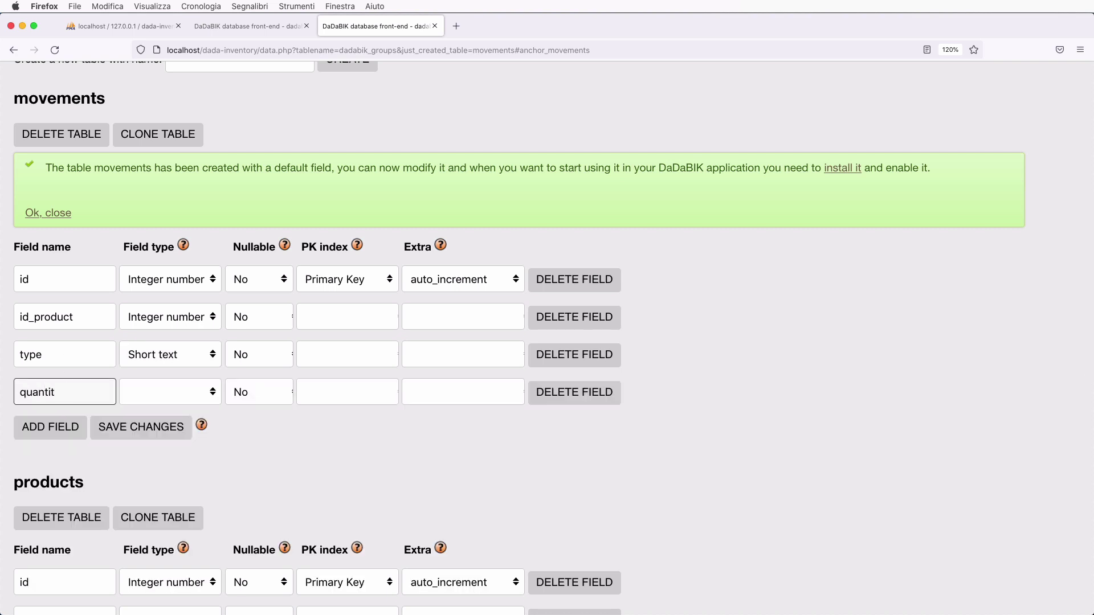
text(y)
click(139, 390)
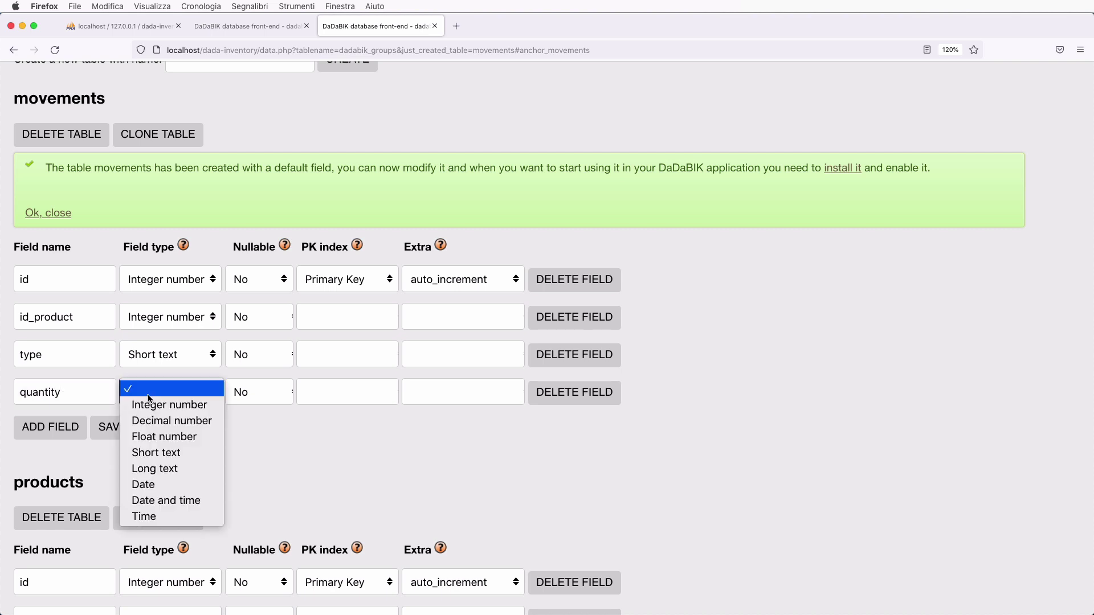
click(174, 404)
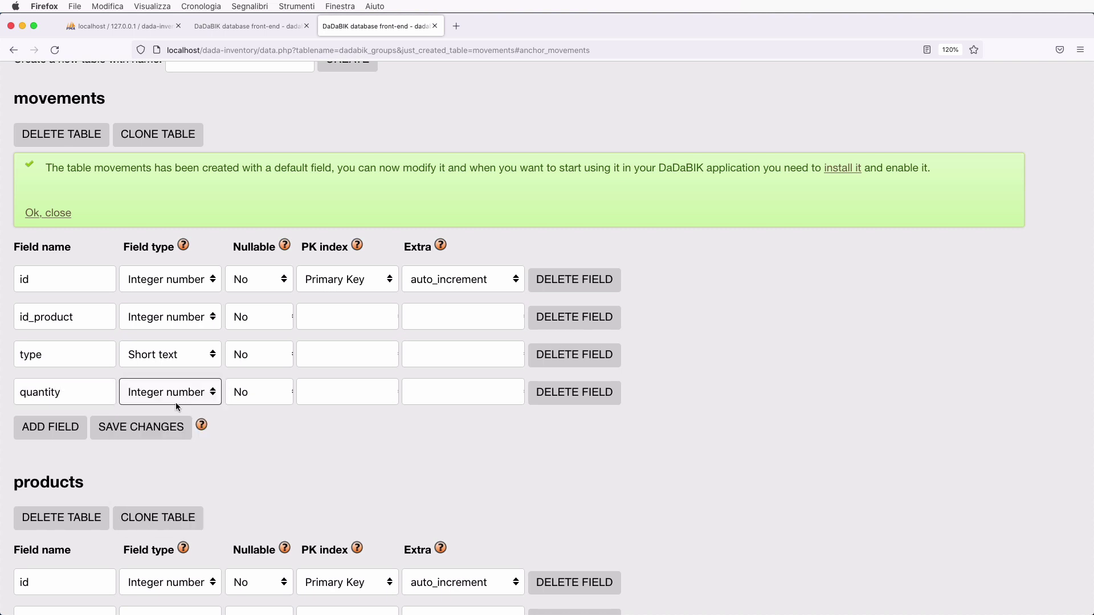
- Add a date field of type Date to movements
click(57, 433)
click(66, 428)
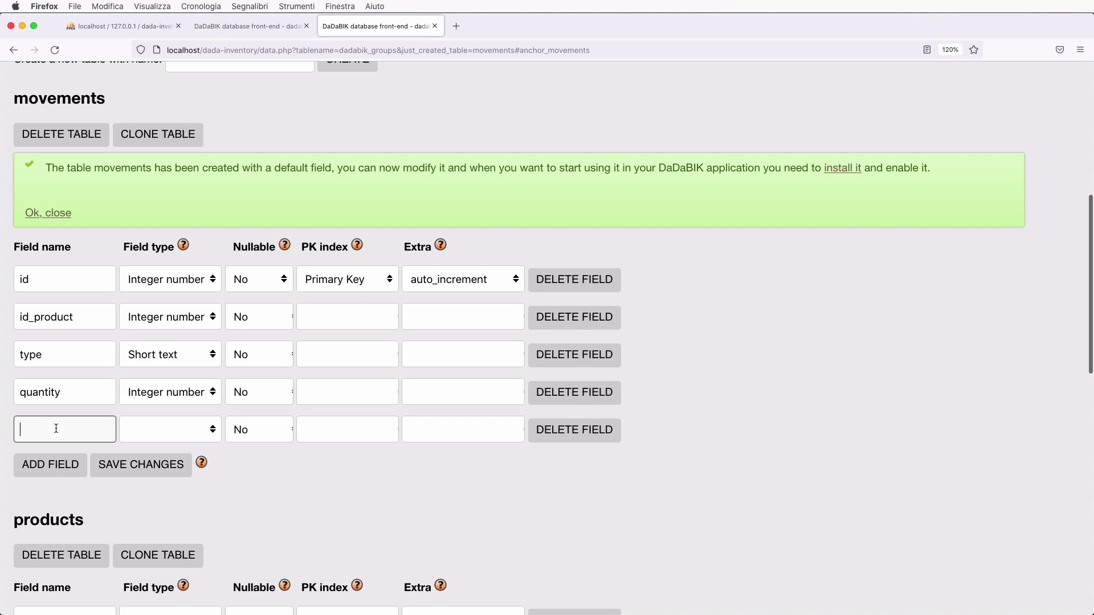
text(date)
click(161, 430)
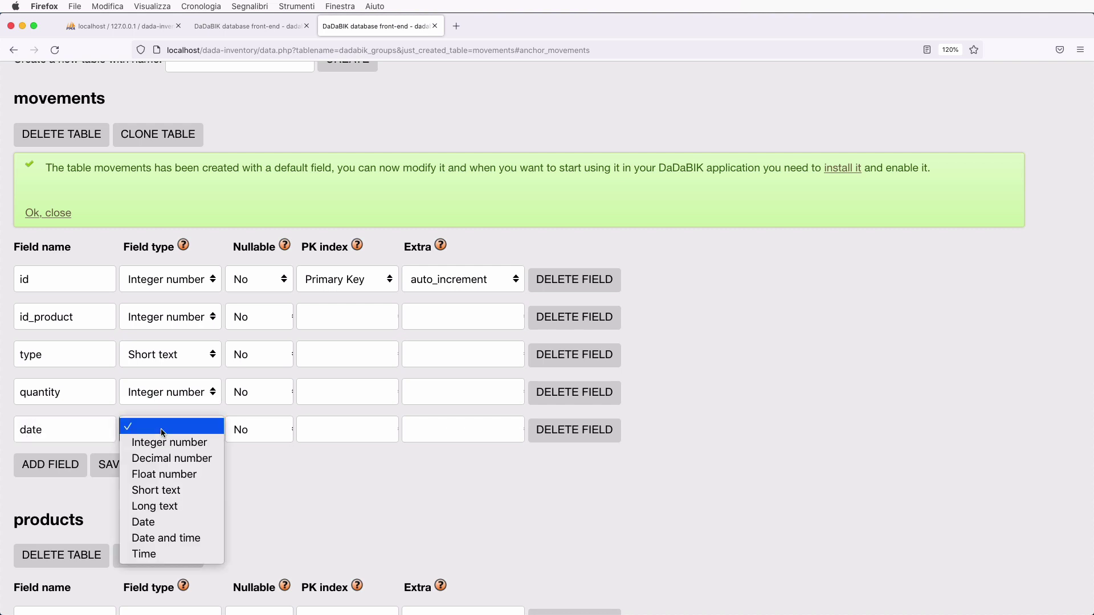
click(145, 522)
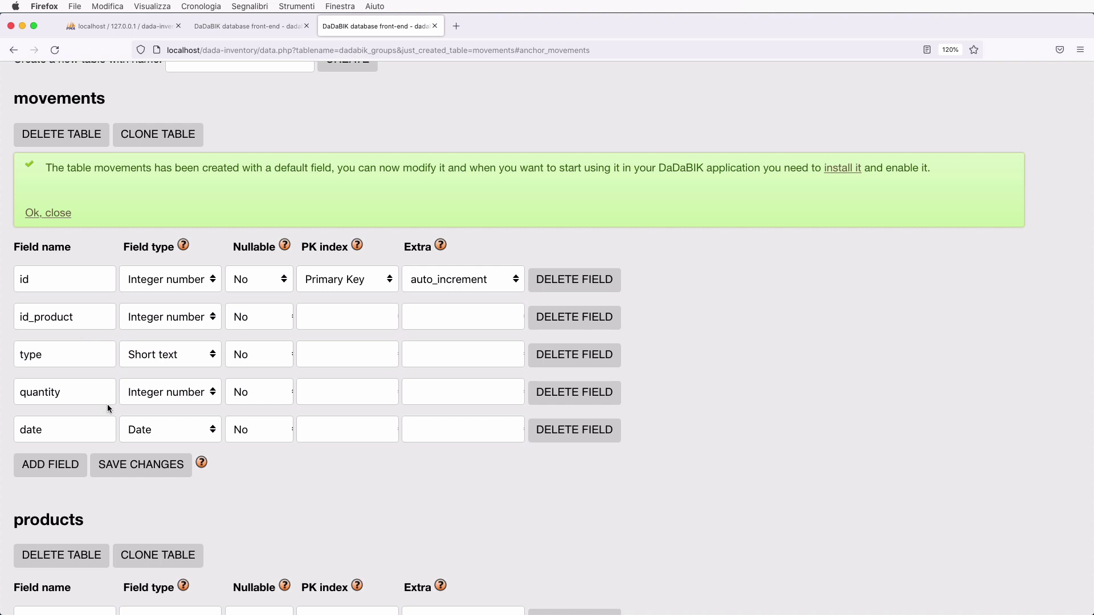
- Save the movements table's five fields and return to the top of the Data page
scroll(108, 406, down, 2)
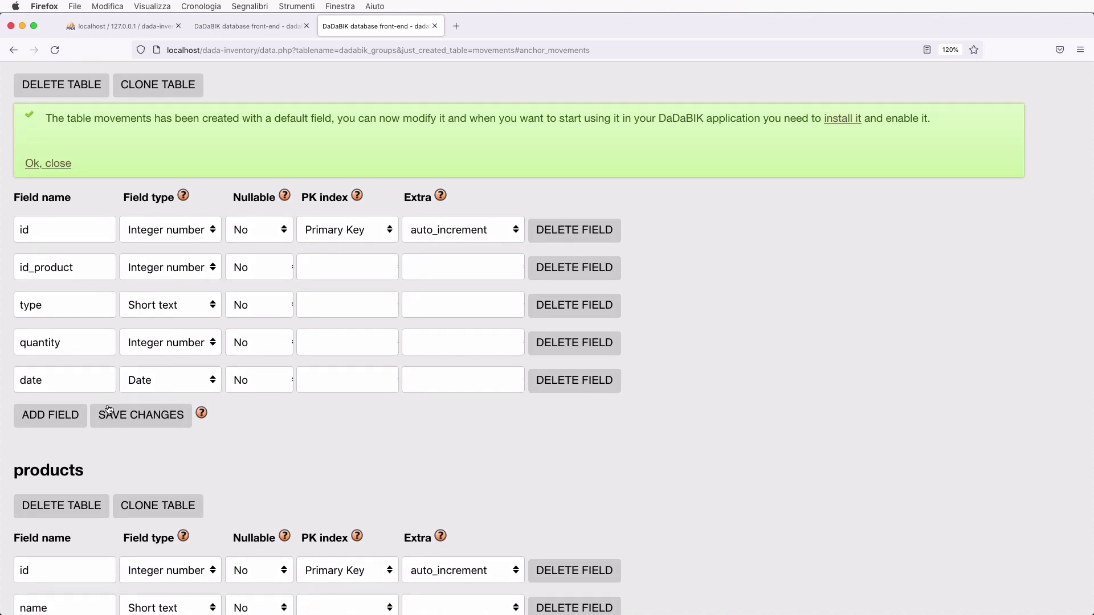
scroll(109, 408, up, 3)
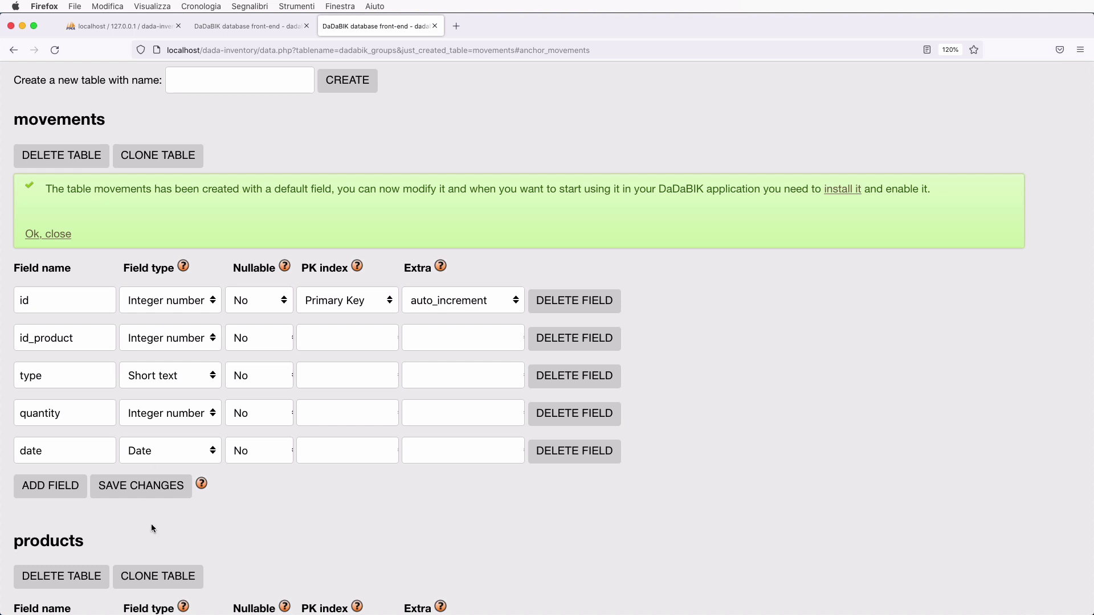
click(158, 490)
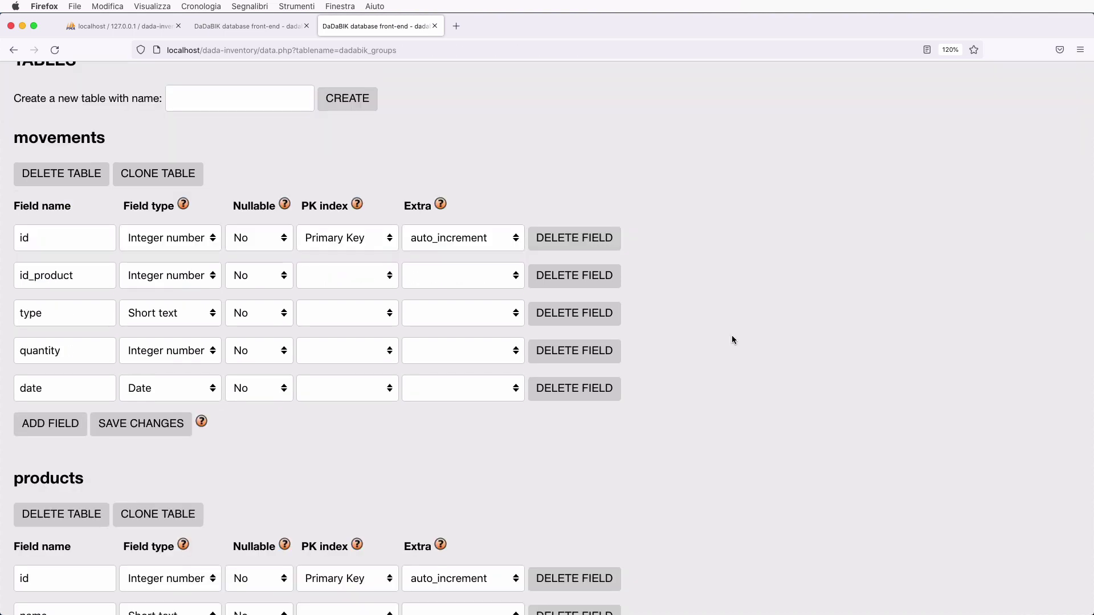
scroll(732, 339, up, 10)
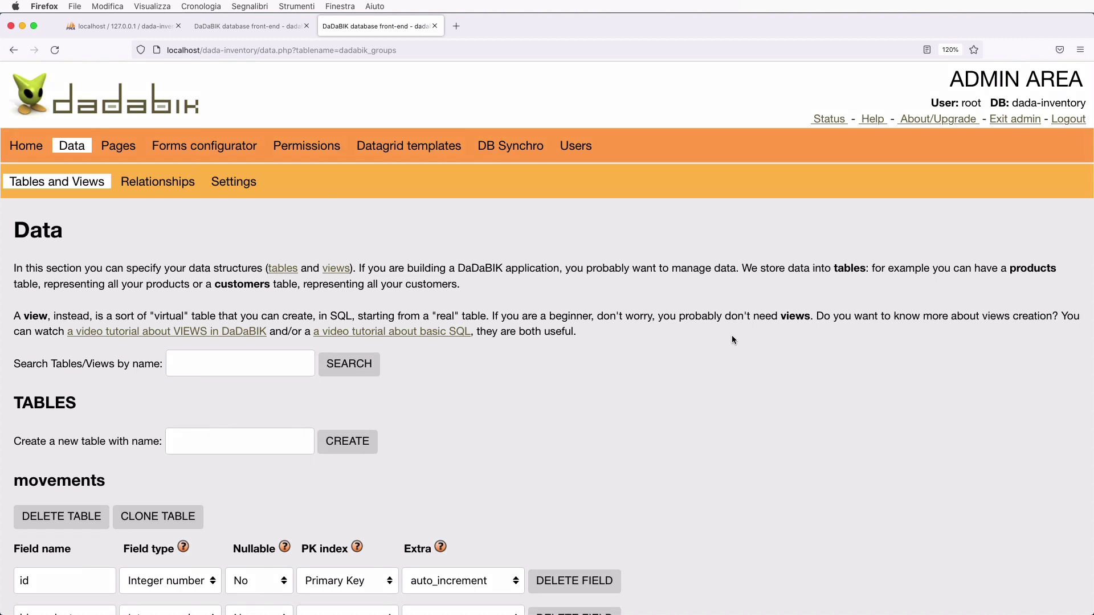
- Set 'Install & enable tables on creation' to Yes in Data Settings and save
click(242, 188)
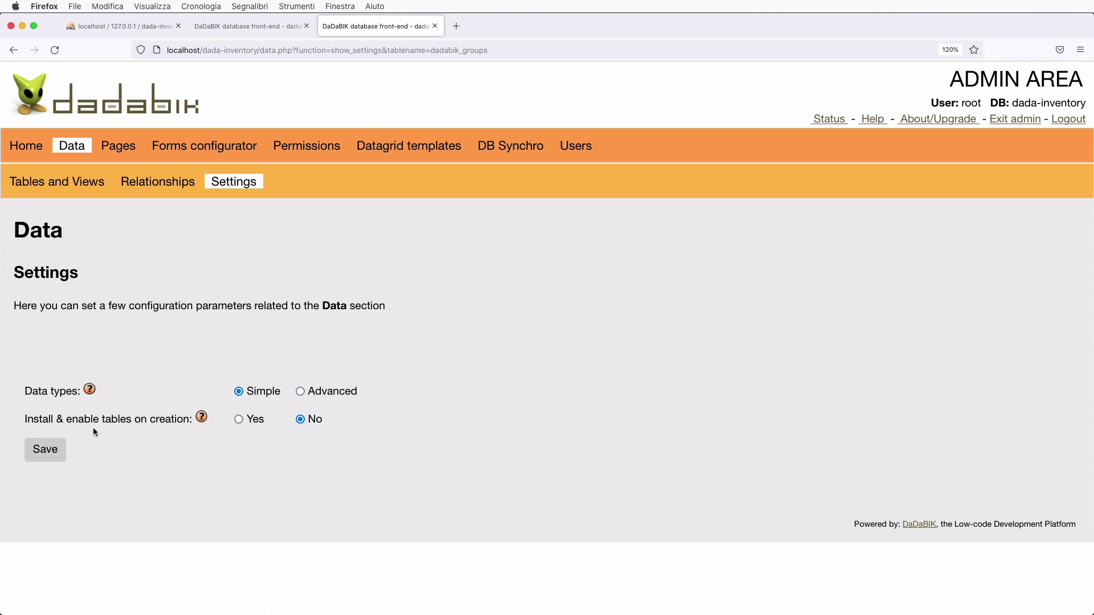
click(239, 420)
click(47, 451)
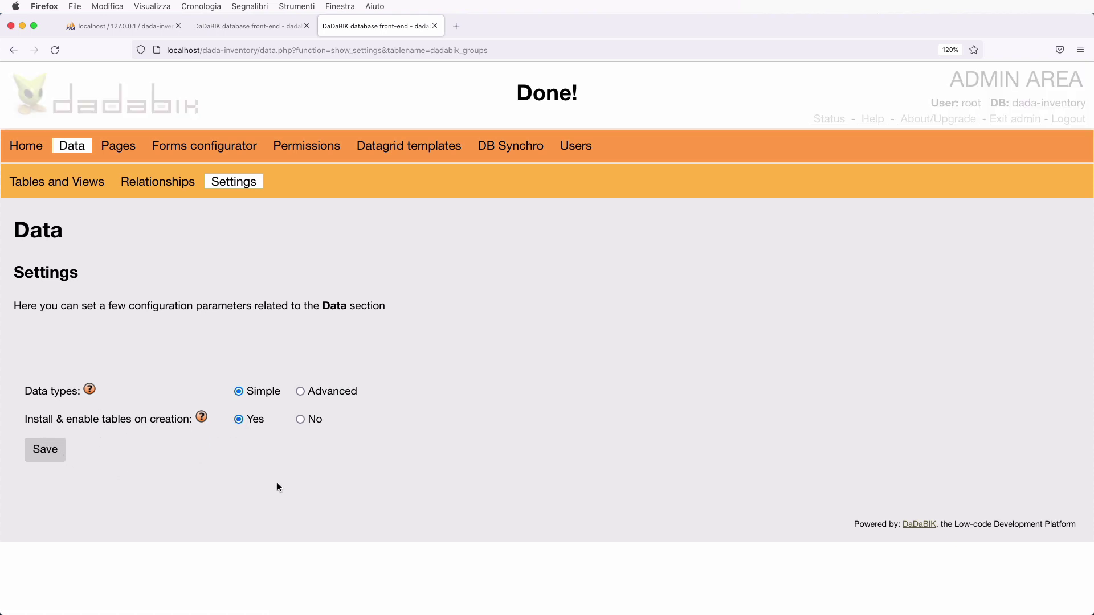
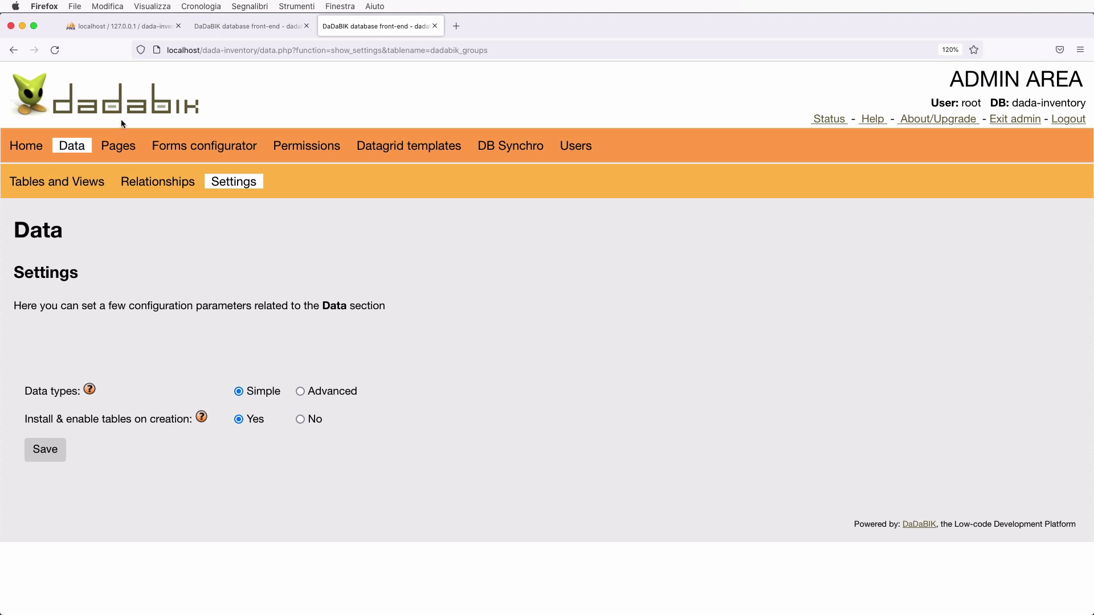
- Open the admin Pages section to see movements and products listed as not installed
click(111, 147)
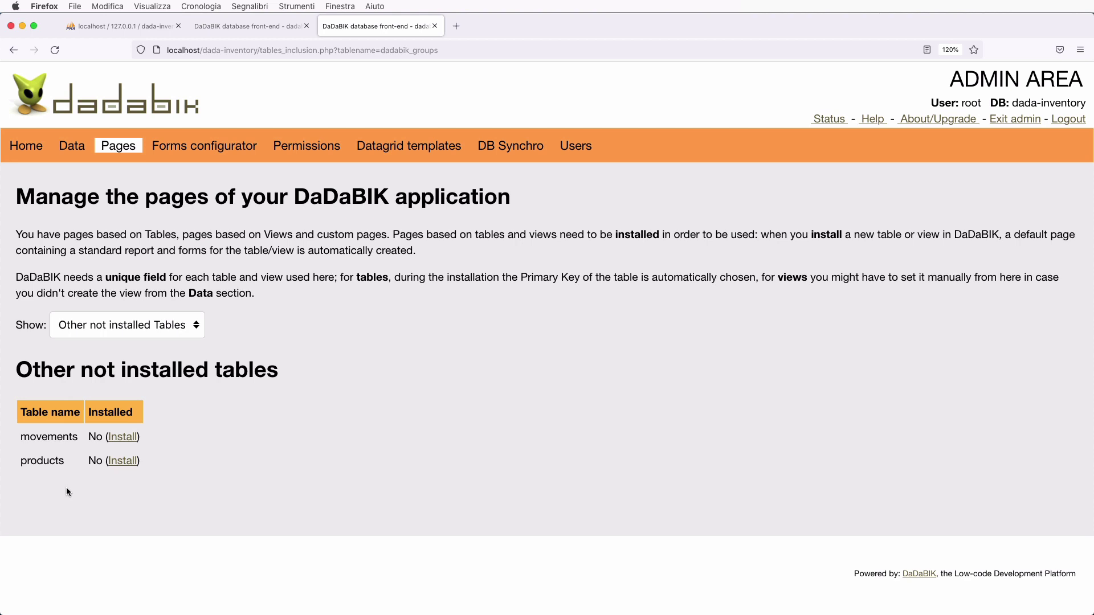
- Install the movements and products tables, check the result, and go back to the app
super+click(120, 437)
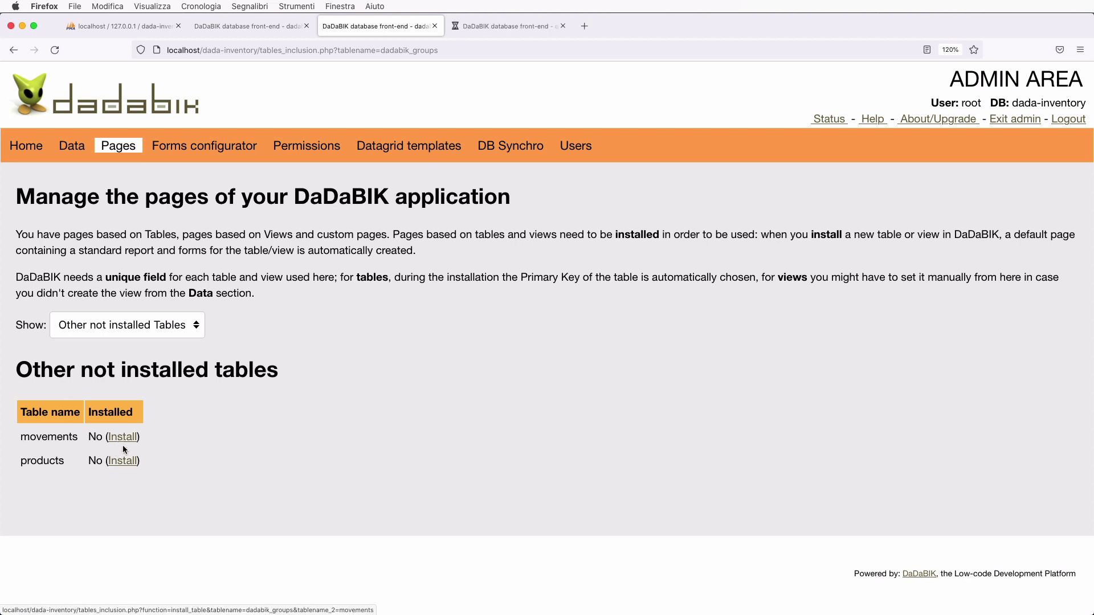
super+click(122, 460)
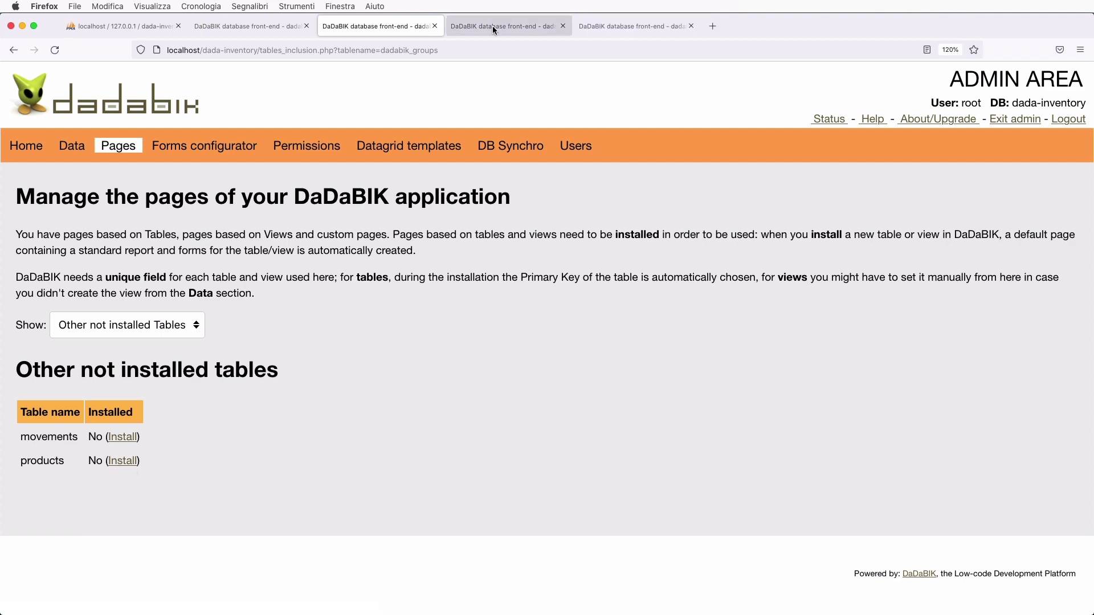
click(492, 27)
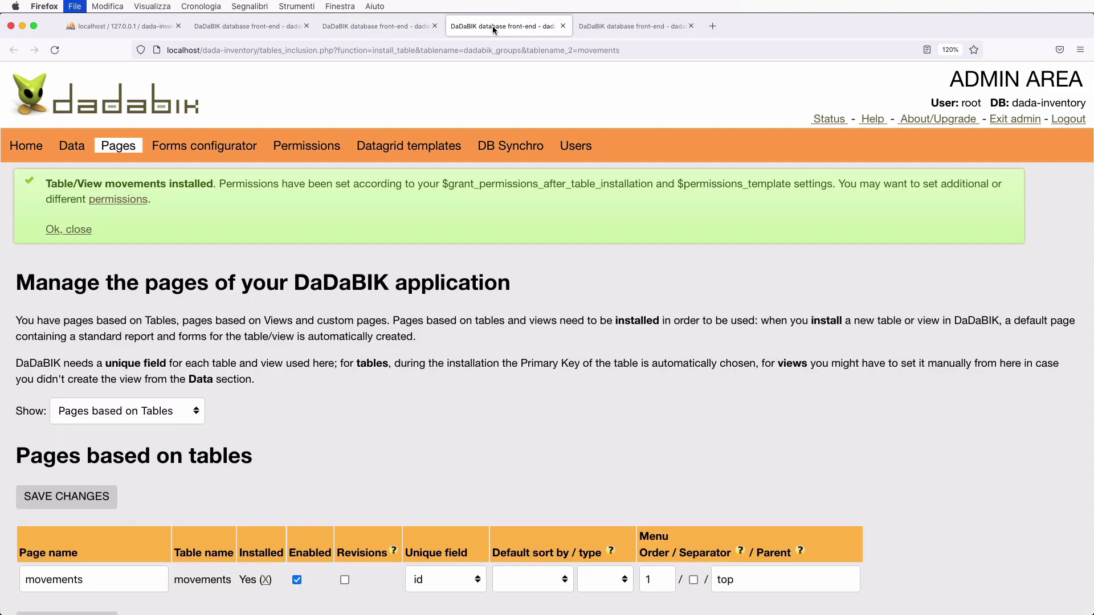
key(super+w)
key(super+w)
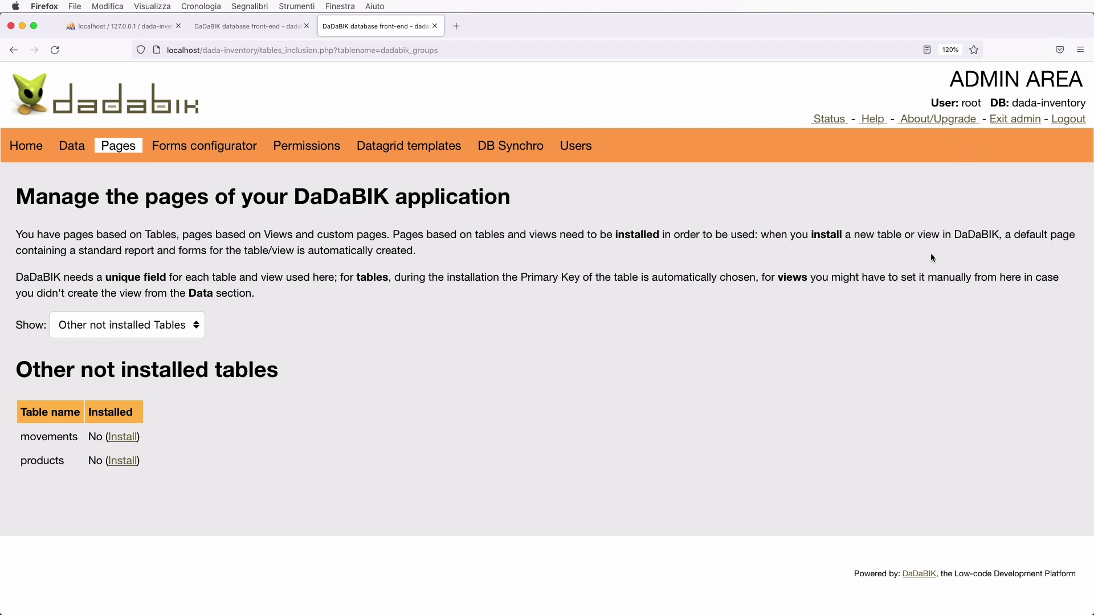
click(249, 32)
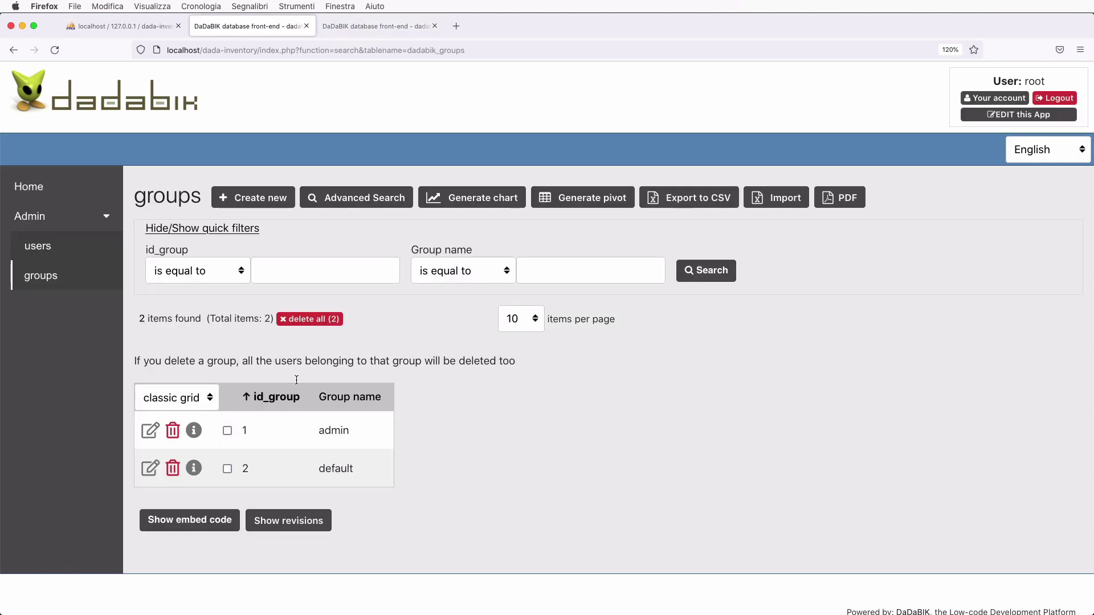
- View the app's Home and users list, then go back to the admin Pages screen
click(32, 188)
click(35, 251)
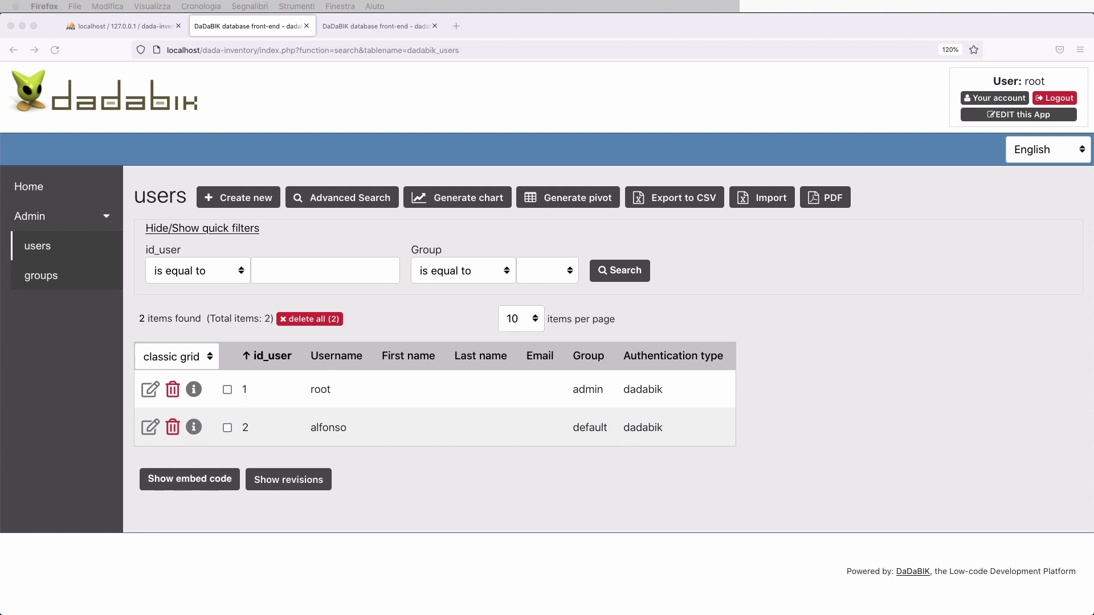
click(384, 35)
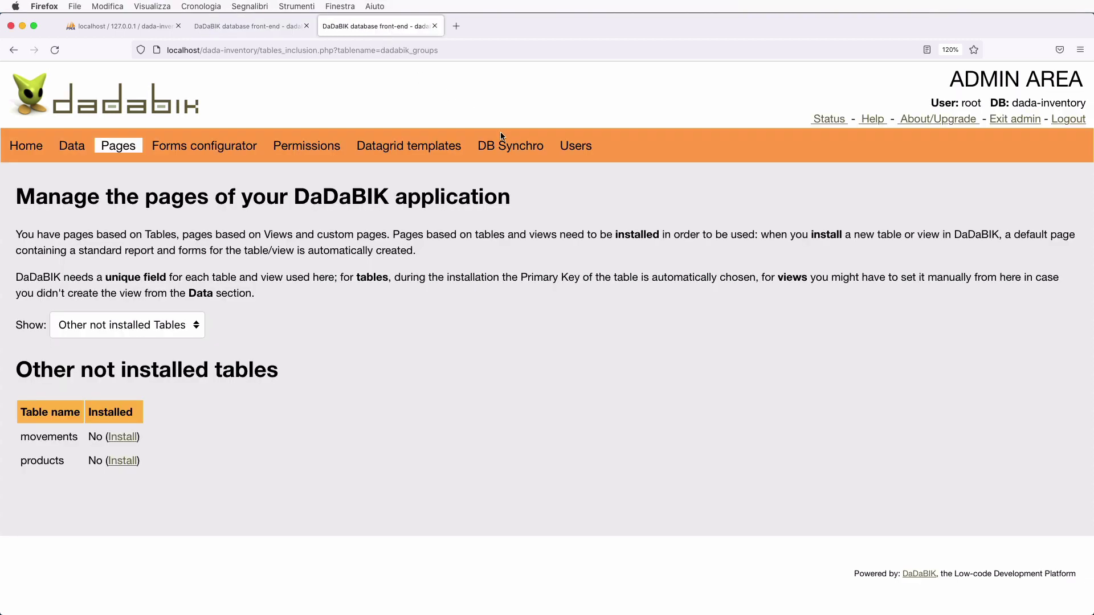
- In Permissions, select the products table and the admin group
click(302, 154)
click(288, 246)
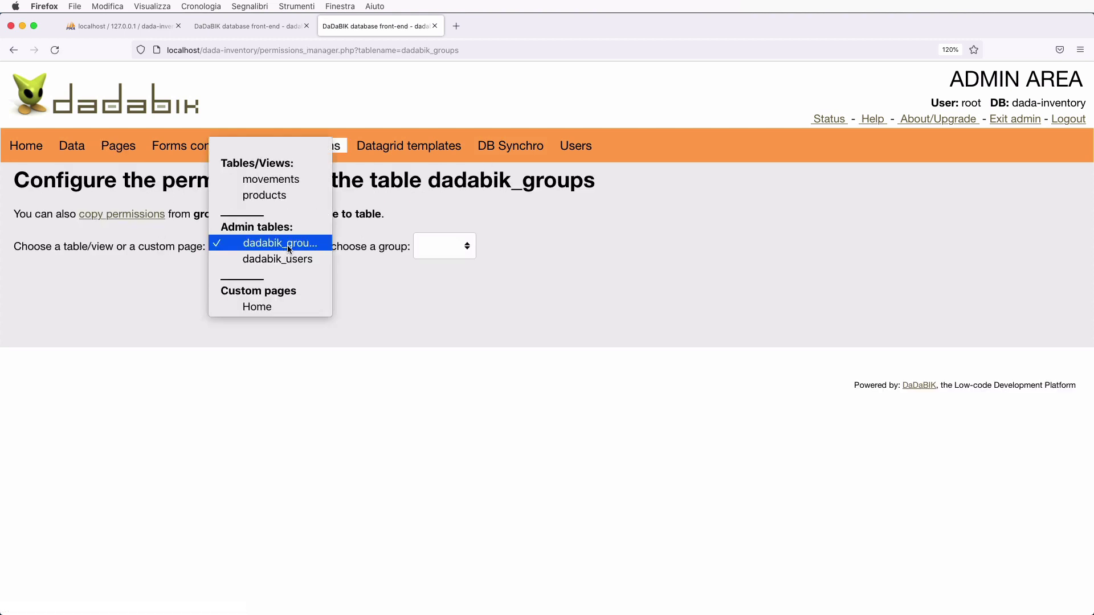
click(289, 197)
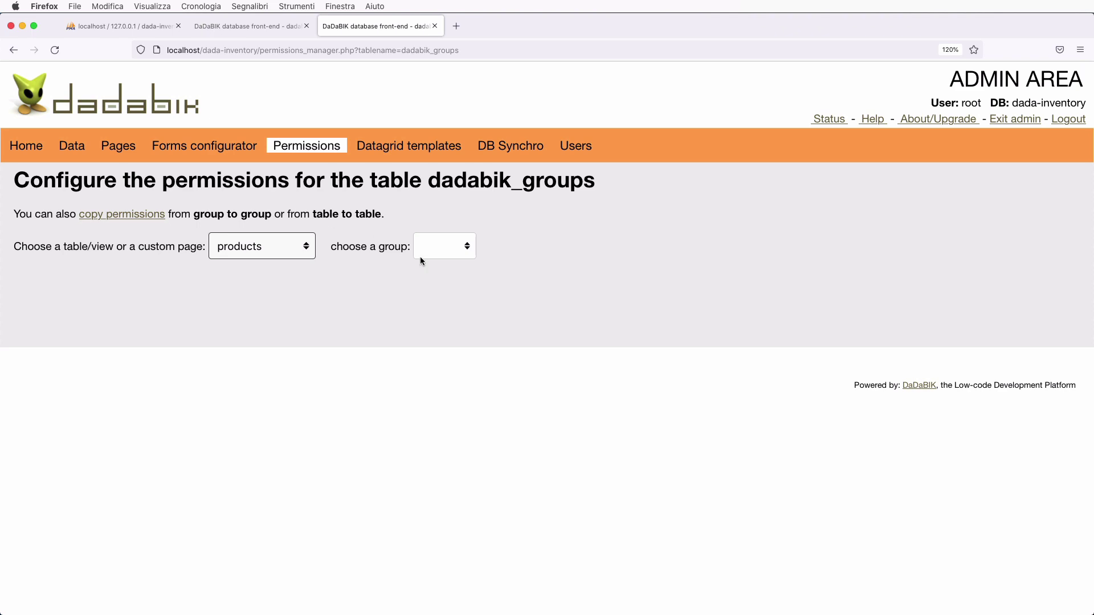
click(447, 249)
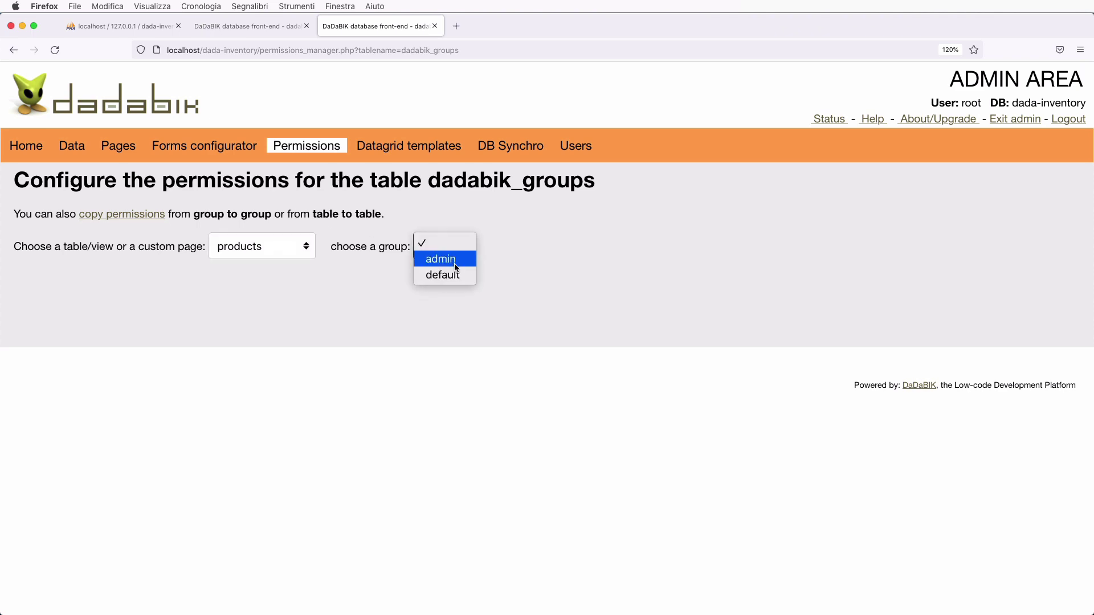
click(454, 264)
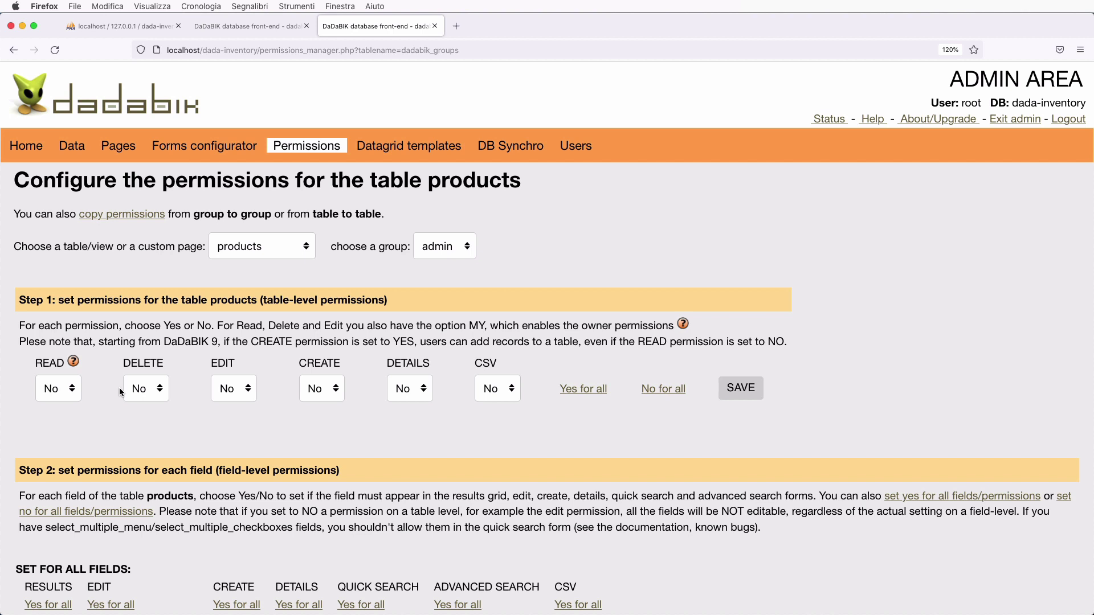
- Set READ, DELETE, EDIT and CREATE to Yes for admin on products and save
click(72, 395)
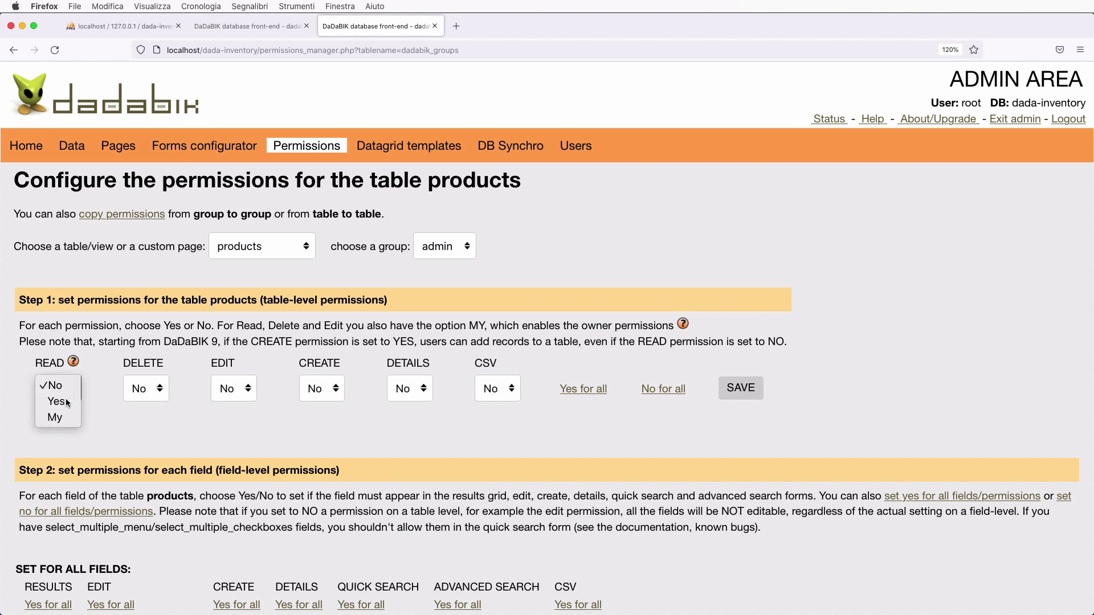
click(63, 406)
click(141, 389)
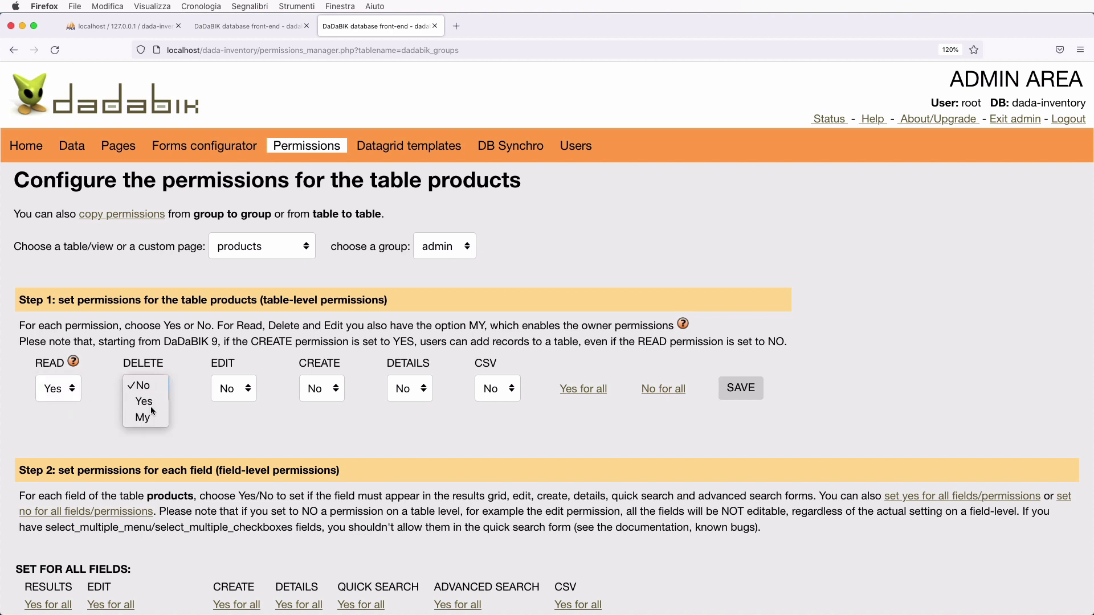
click(143, 402)
click(223, 390)
click(232, 402)
click(317, 390)
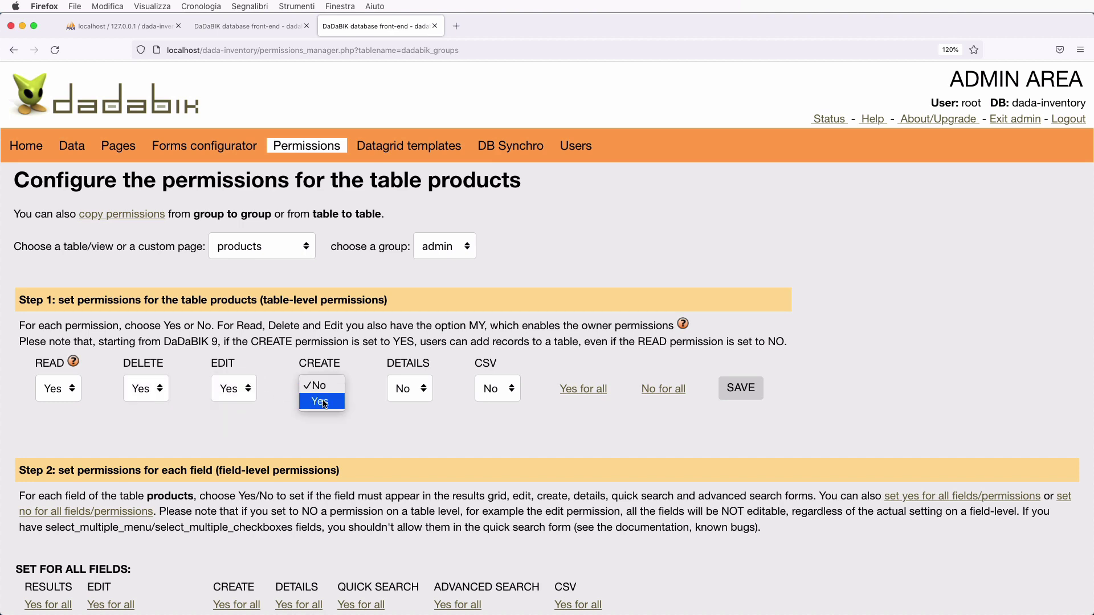
click(318, 402)
click(745, 389)
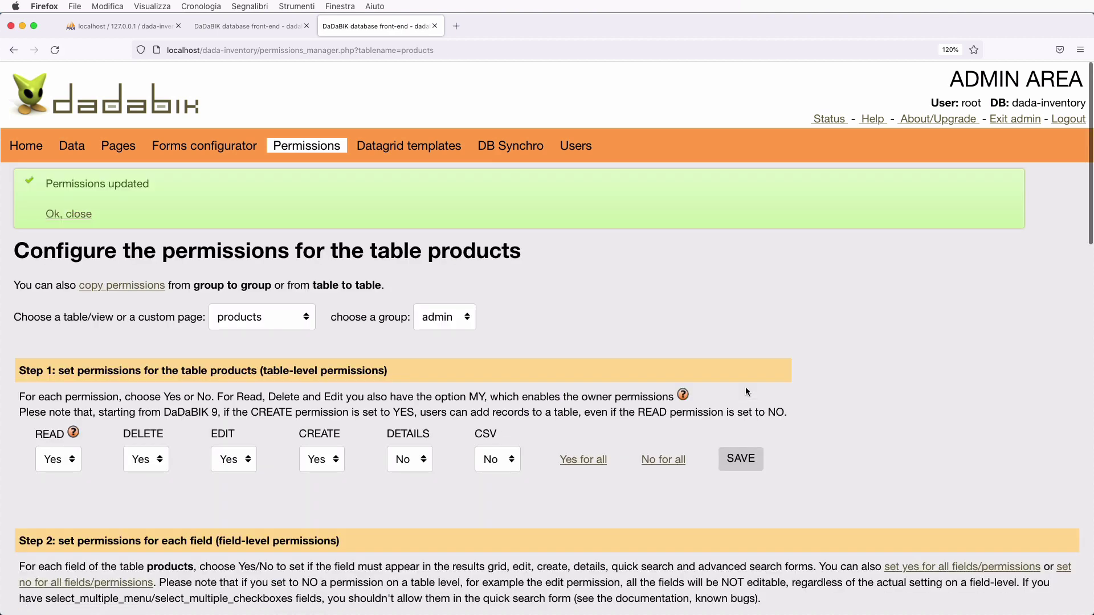
click(259, 31)
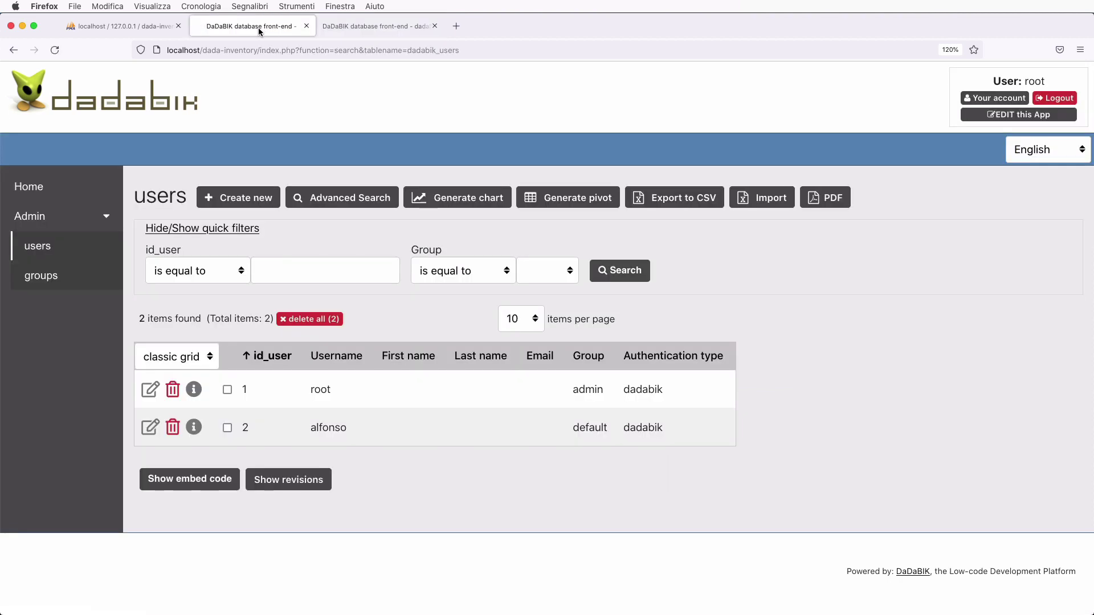
- Reload the app, confirm the empty products page appears, then return to products permissions
key(super+r)
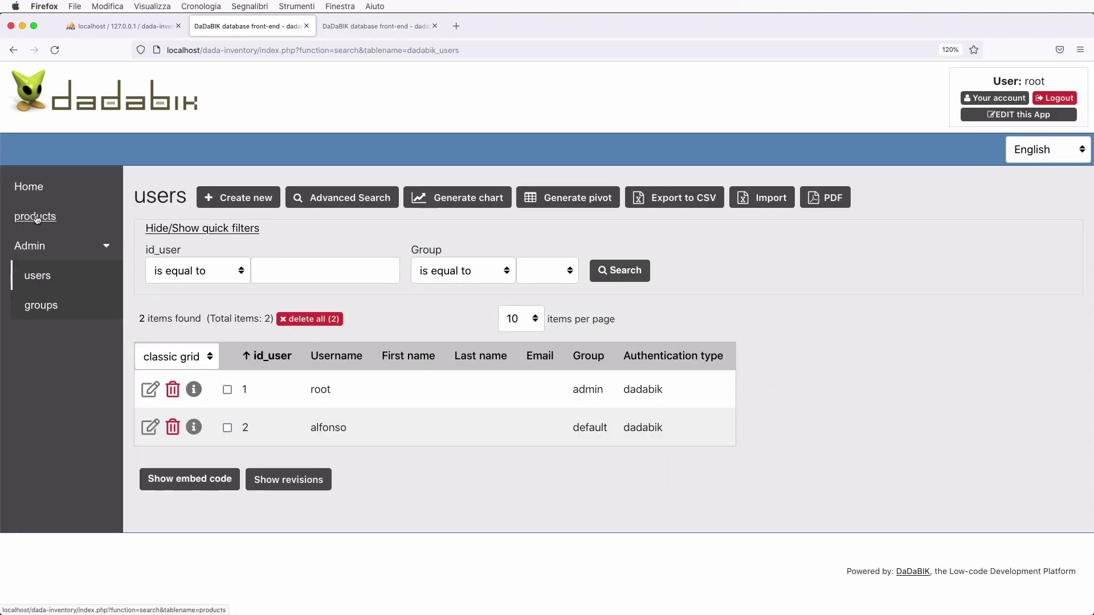
click(42, 221)
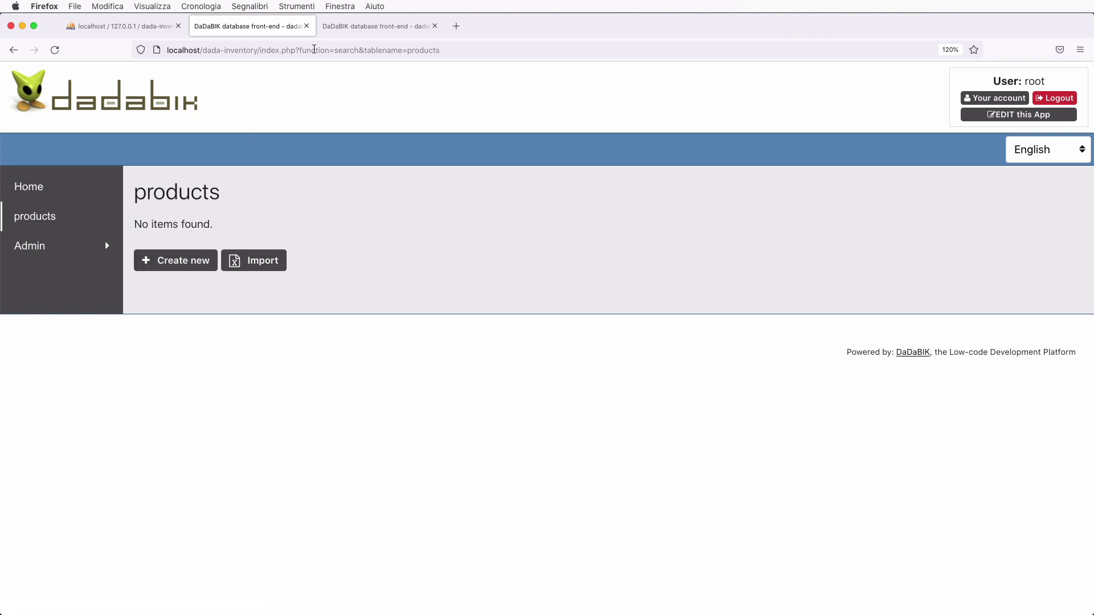
click(376, 26)
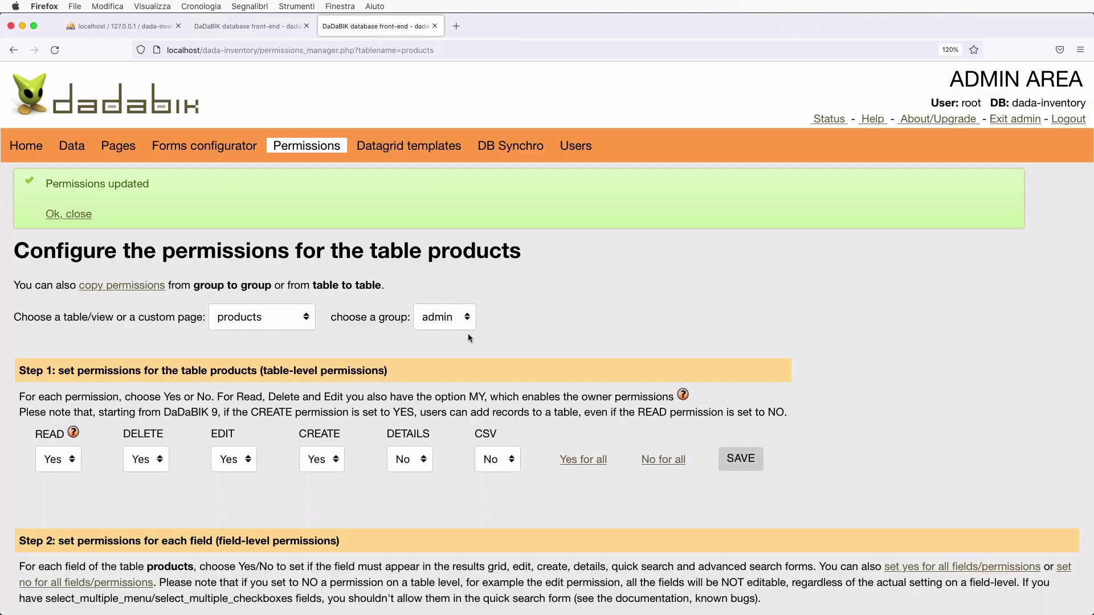
- Set DETAILS and CSV to Yes for admin on products and save
scroll(447, 422, down, 1)
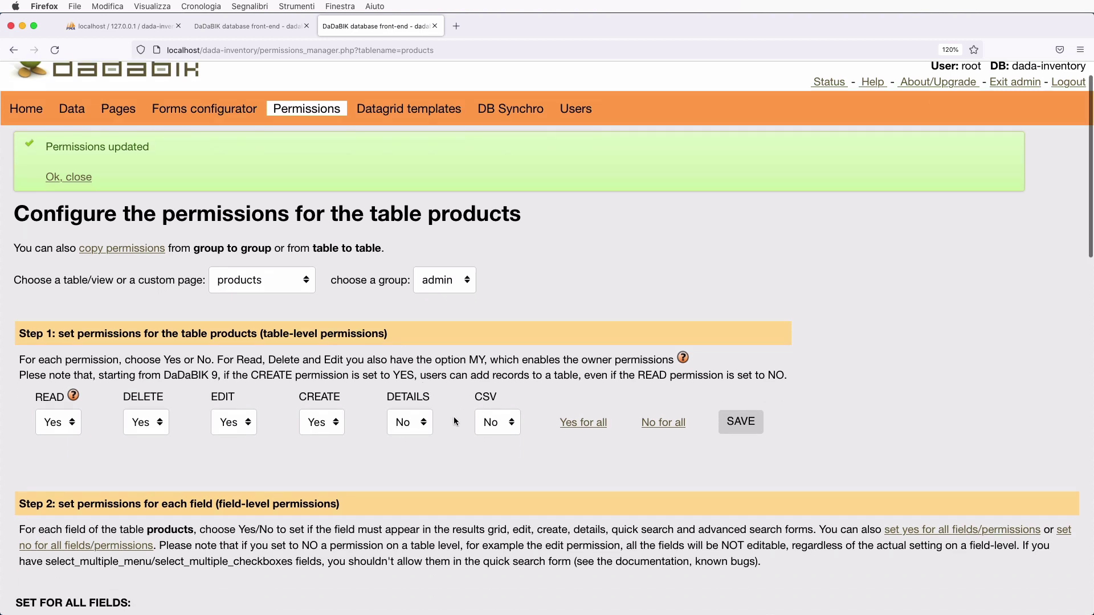
scroll(454, 416, down, 1)
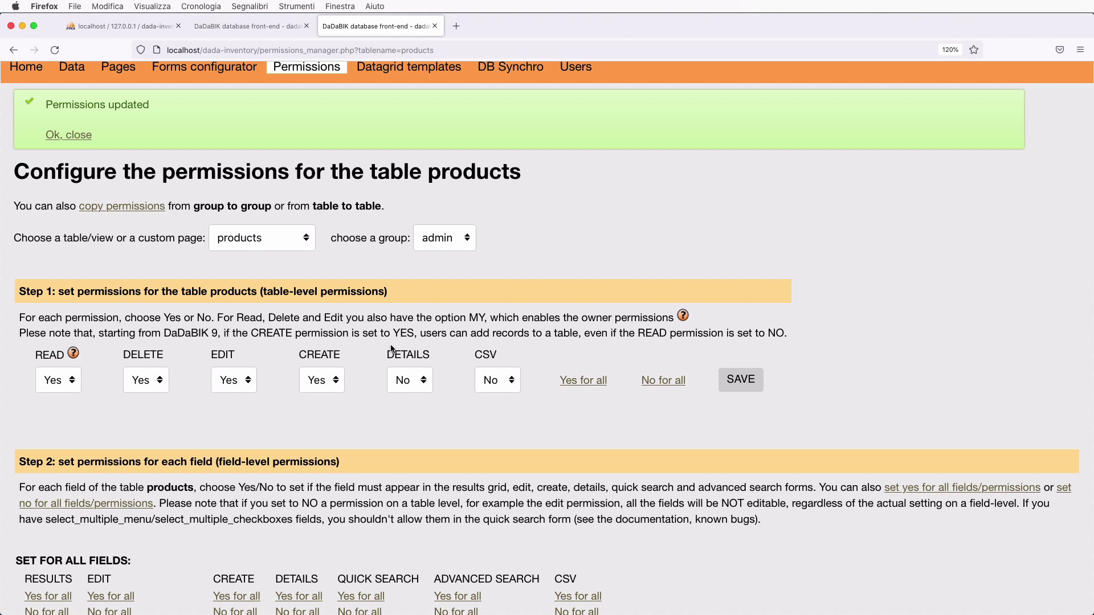
click(406, 379)
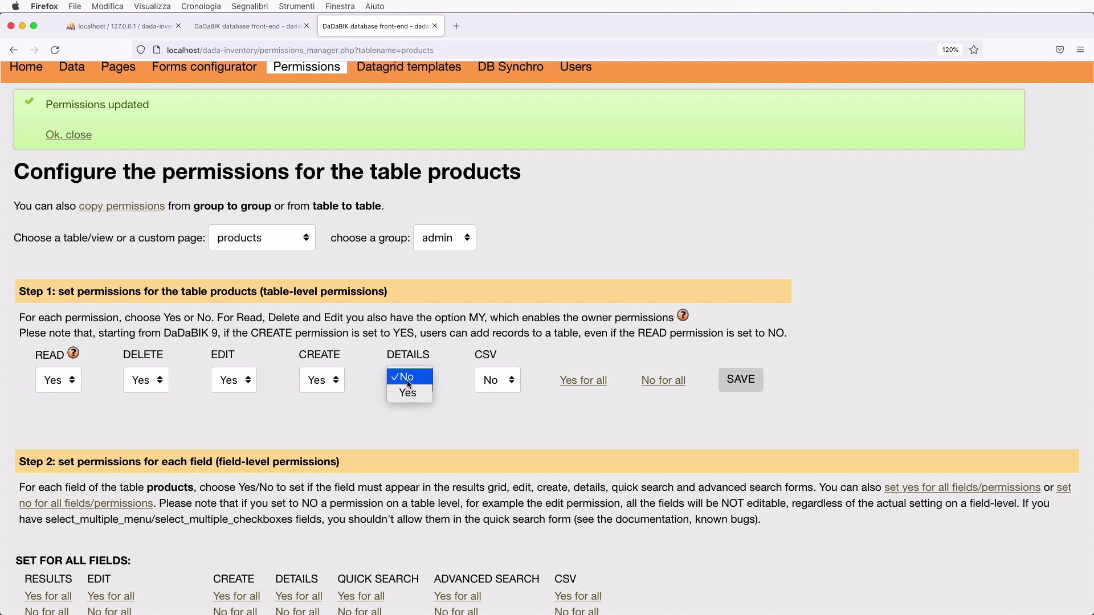
click(407, 392)
click(504, 384)
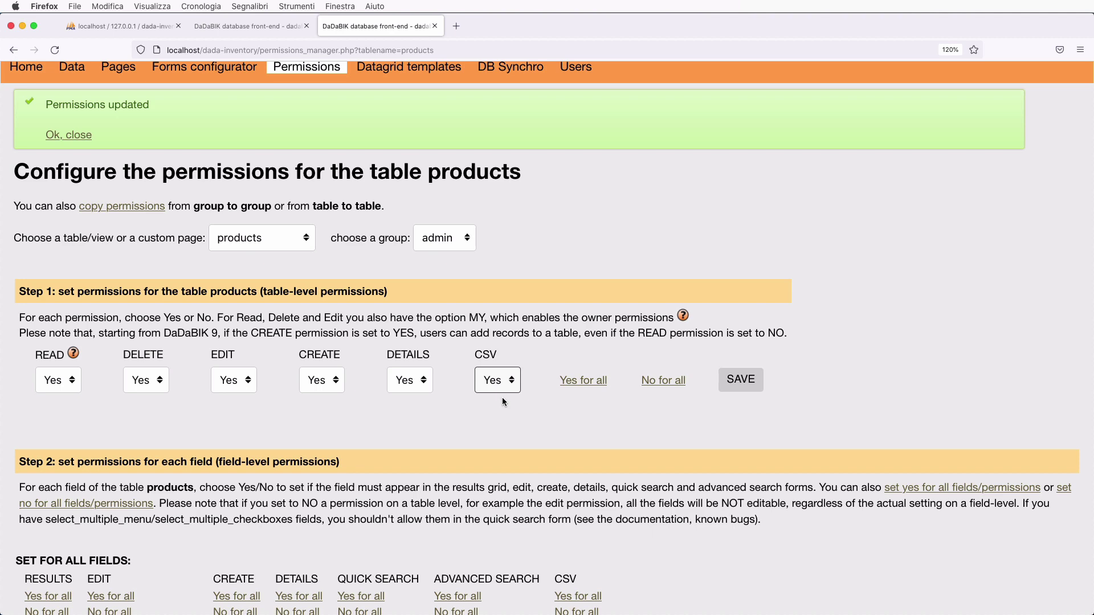
click(743, 381)
scroll(744, 382, down, 3)
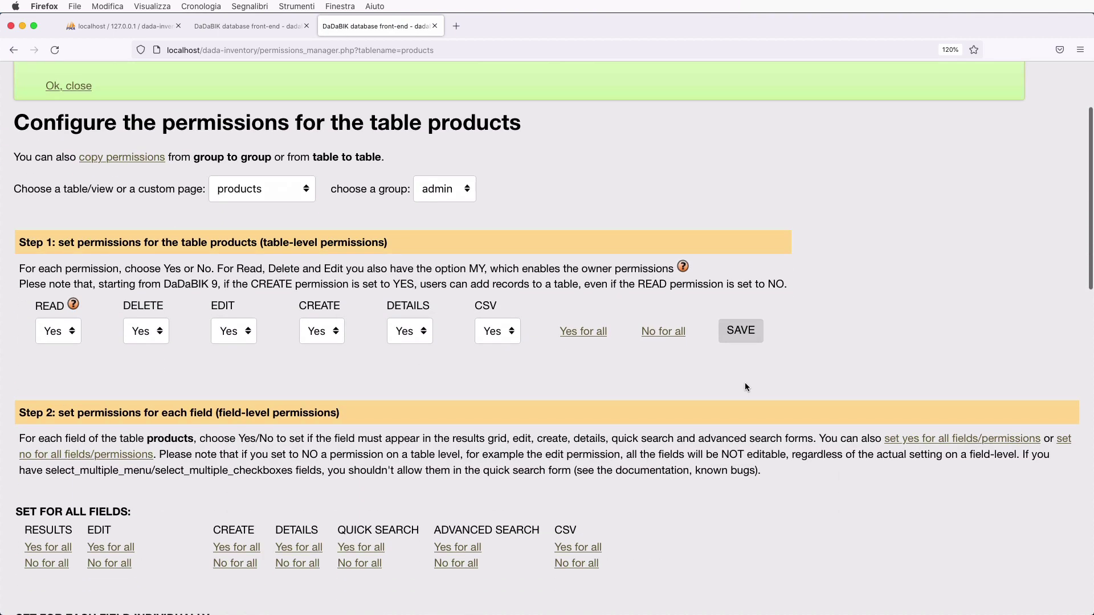
- Set the EDIT permission to Yes for the name and category fields
scroll(744, 382, down, 2)
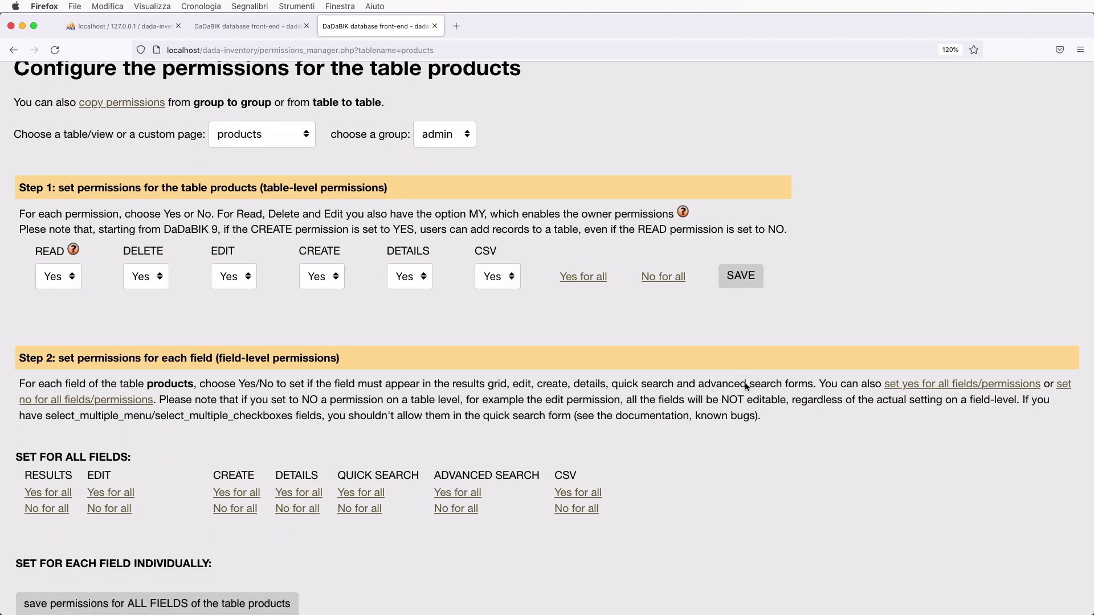
scroll(745, 386, down, 5)
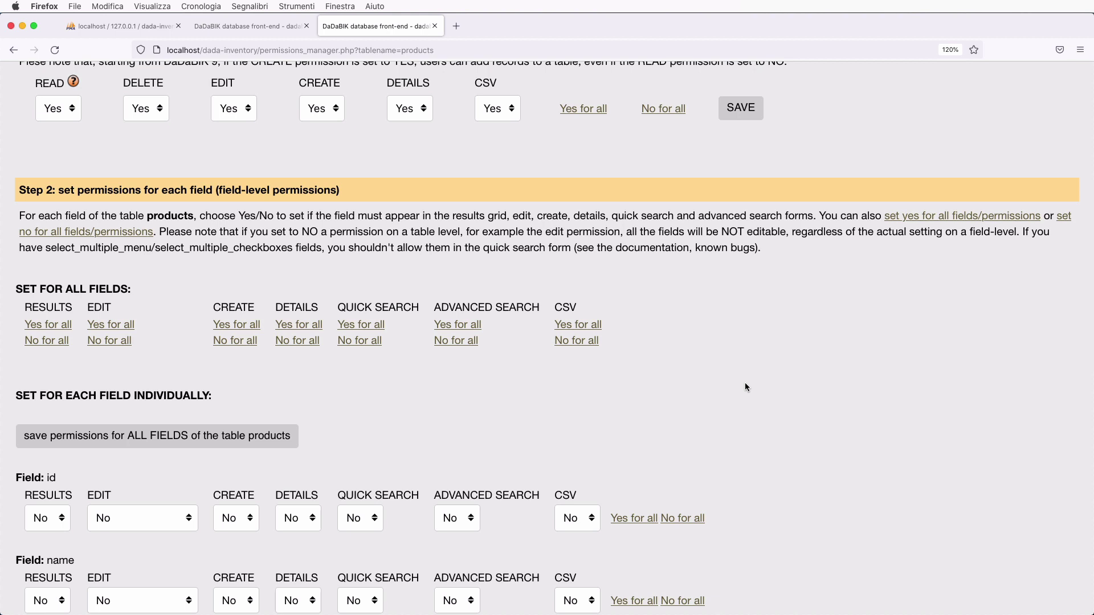
scroll(745, 386, up, 2)
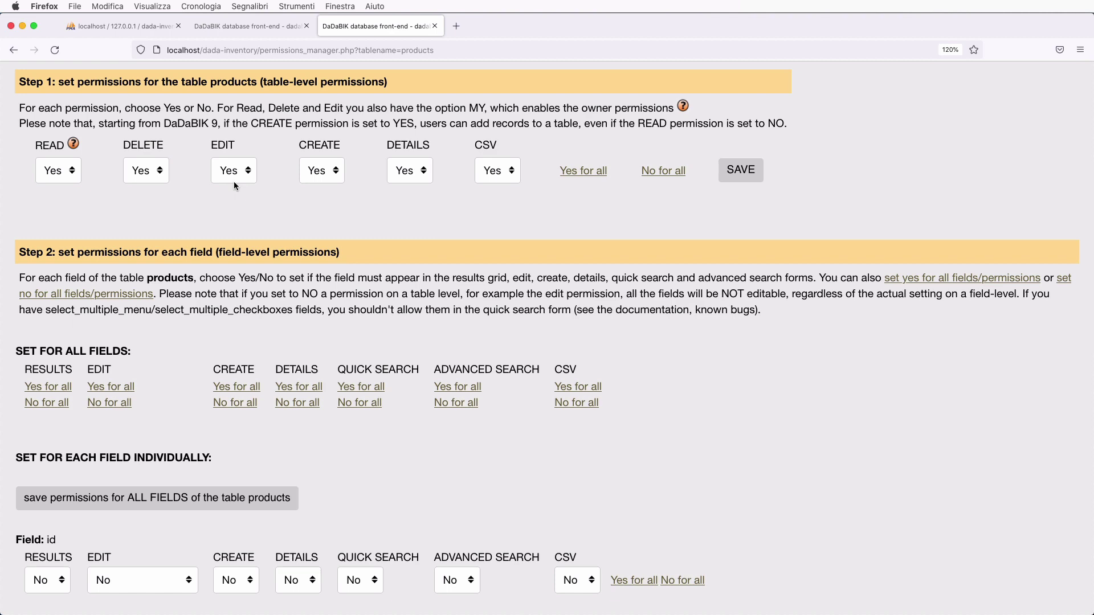
scroll(231, 347, down, 8)
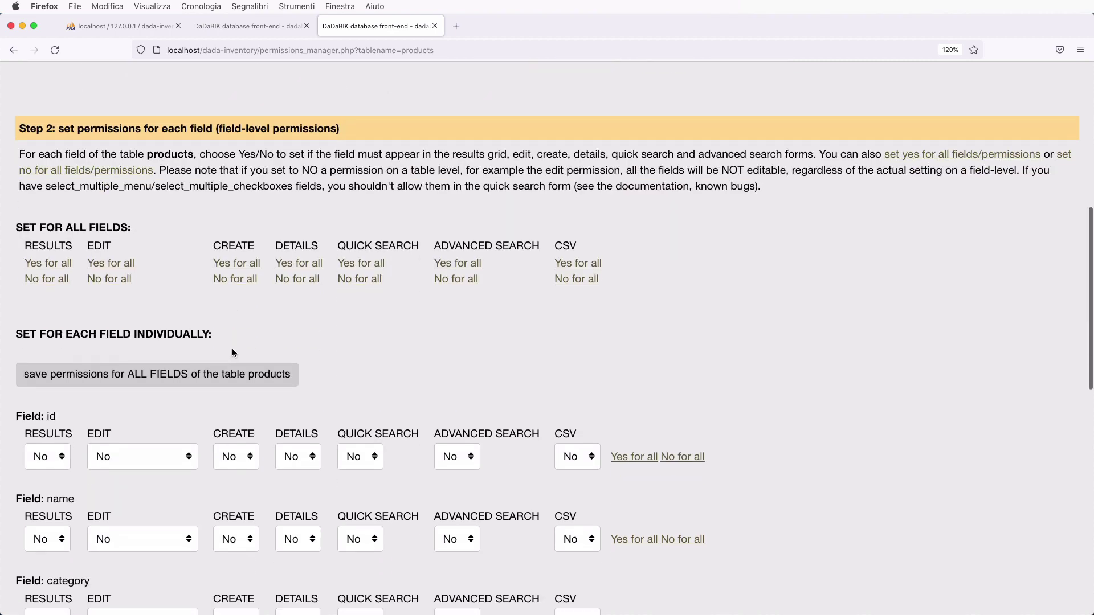
scroll(233, 352, down, 4)
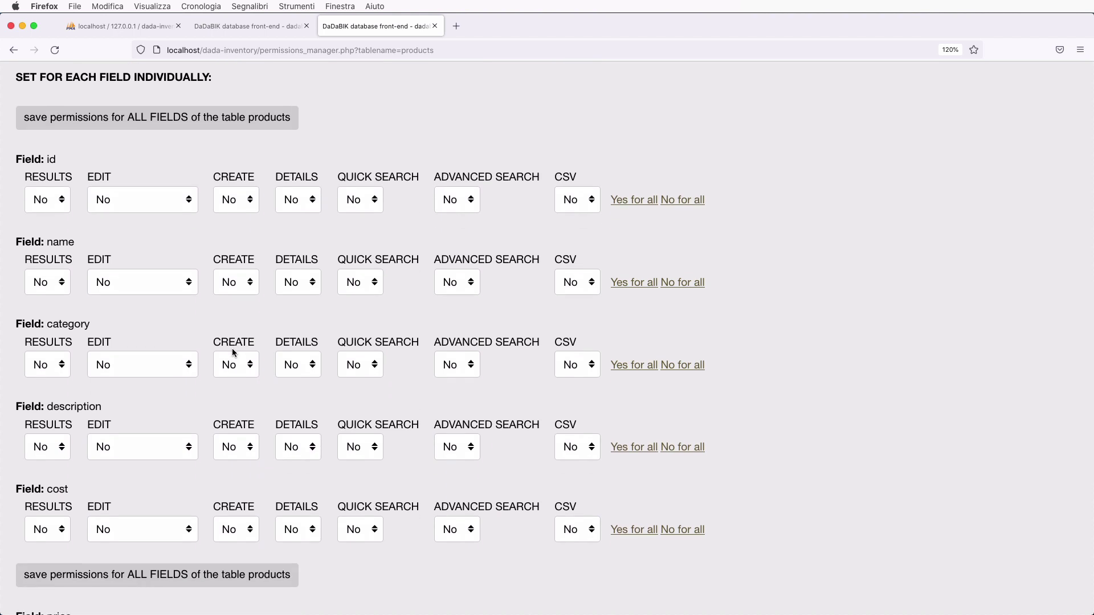
click(132, 285)
click(122, 300)
click(124, 361)
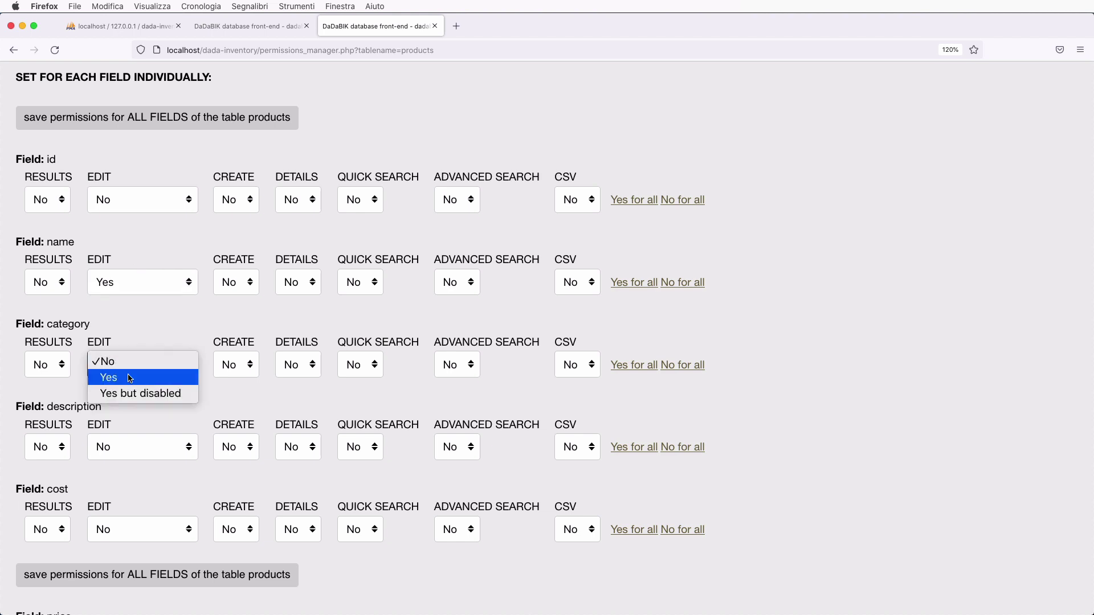
click(130, 378)
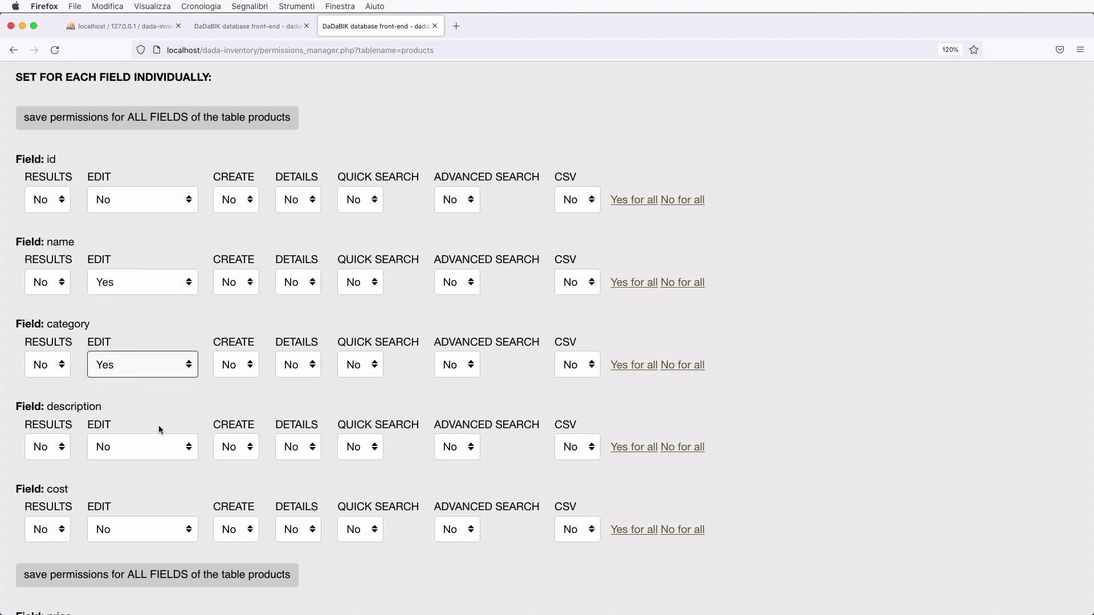
- Grant all field permissions, set the id field to No for all, and save
scroll(160, 429, up, 4)
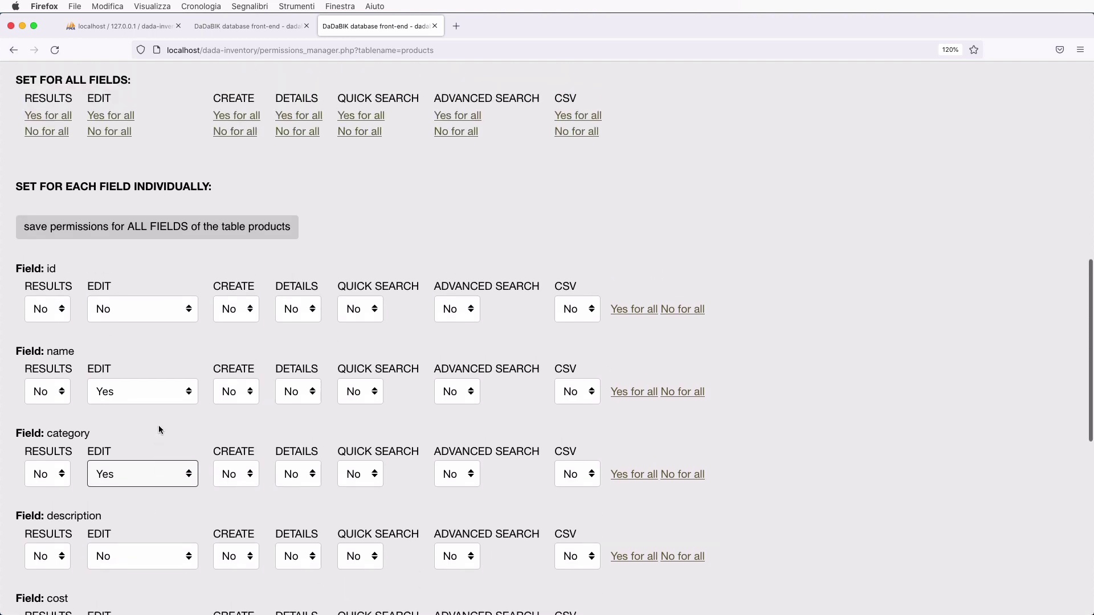
scroll(159, 430, up, 5)
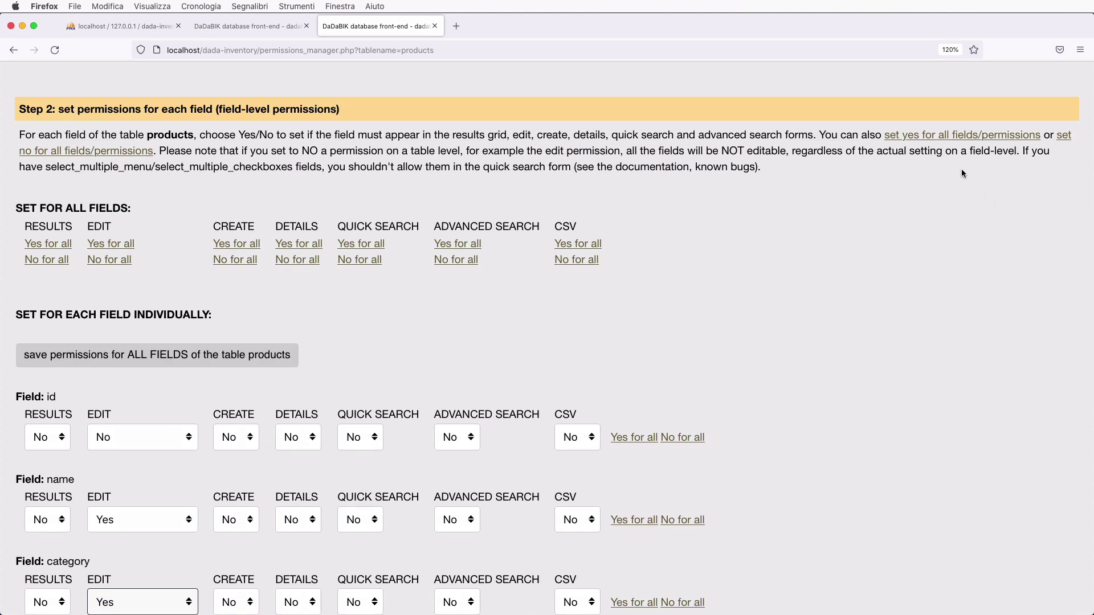
click(934, 142)
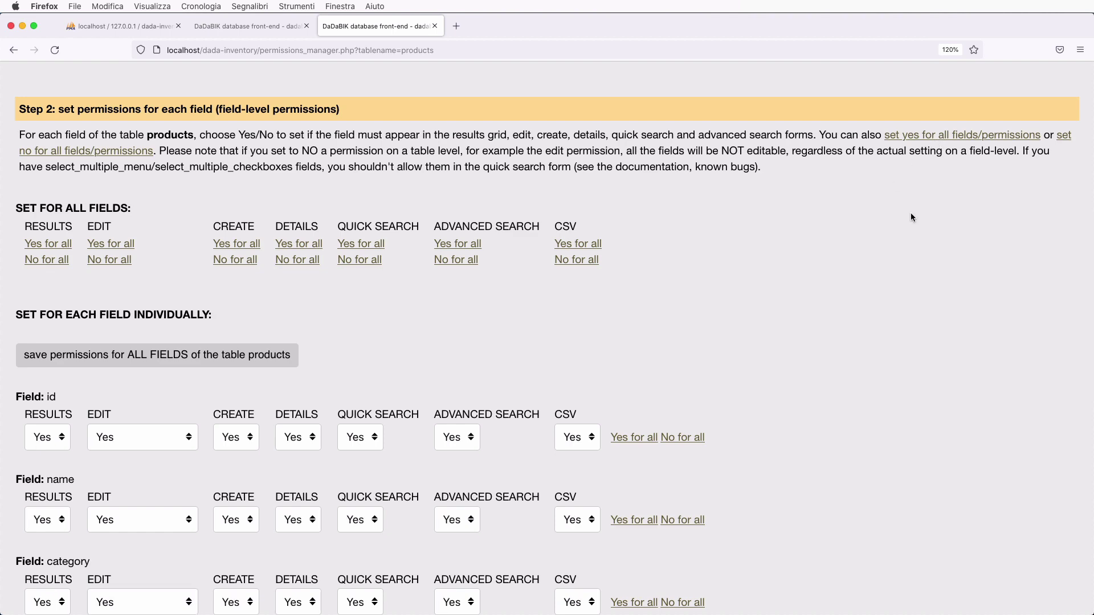
scroll(736, 361, down, 5)
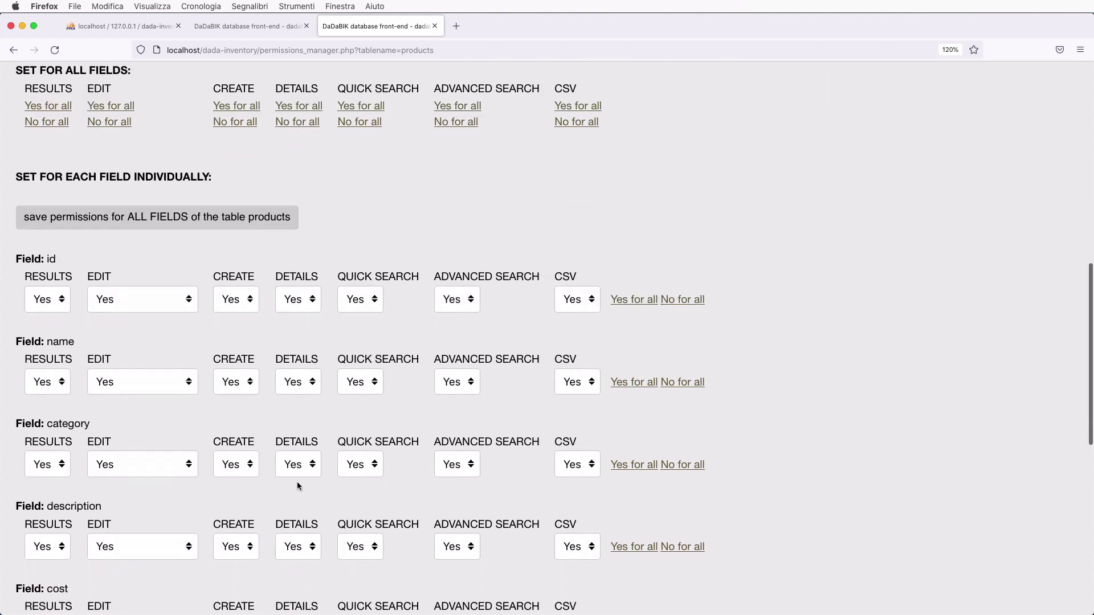
scroll(296, 481, down, 5)
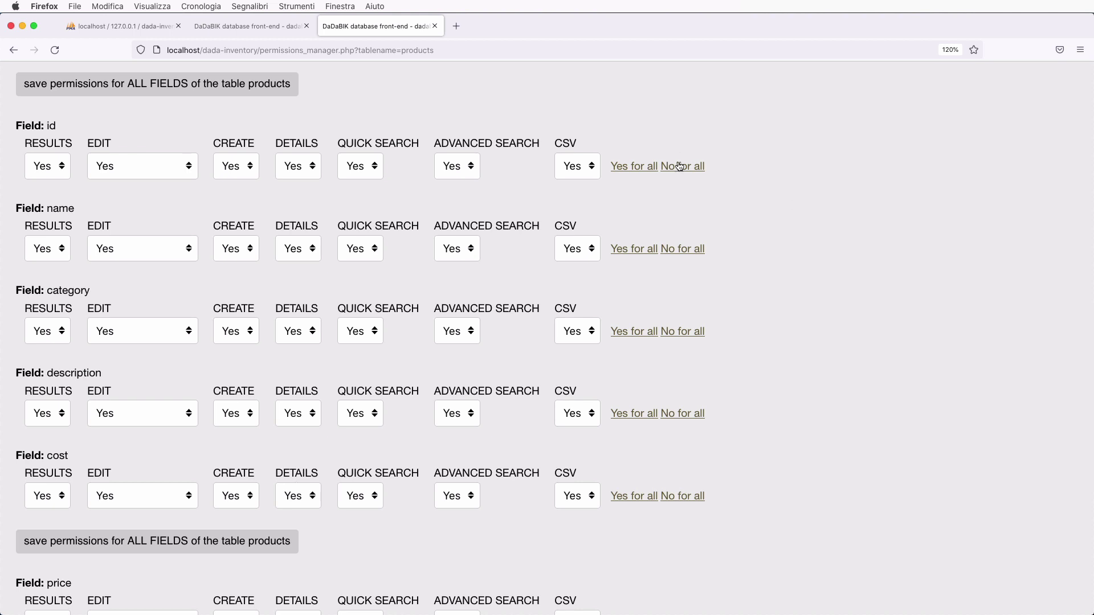
click(700, 169)
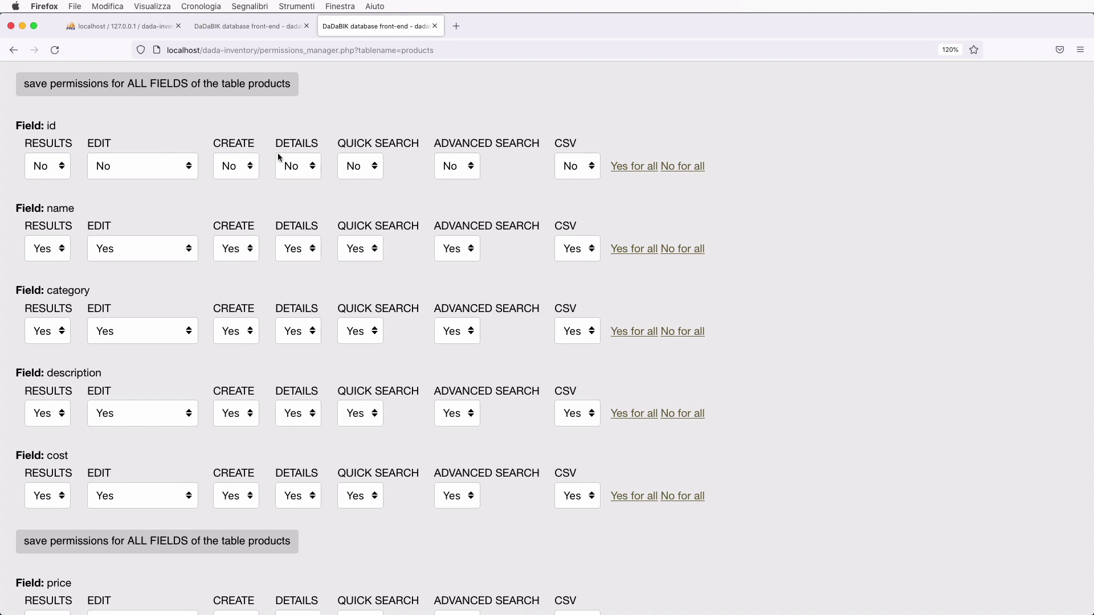
click(254, 540)
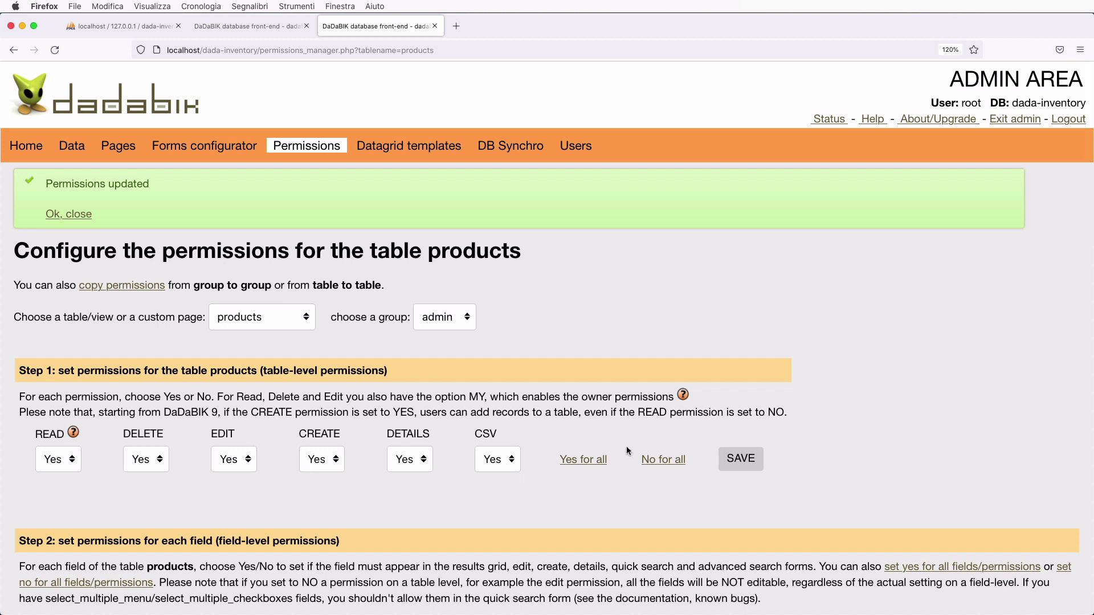
- Switch to the movements table and grant admin all table-level permissions, then save
click(238, 320)
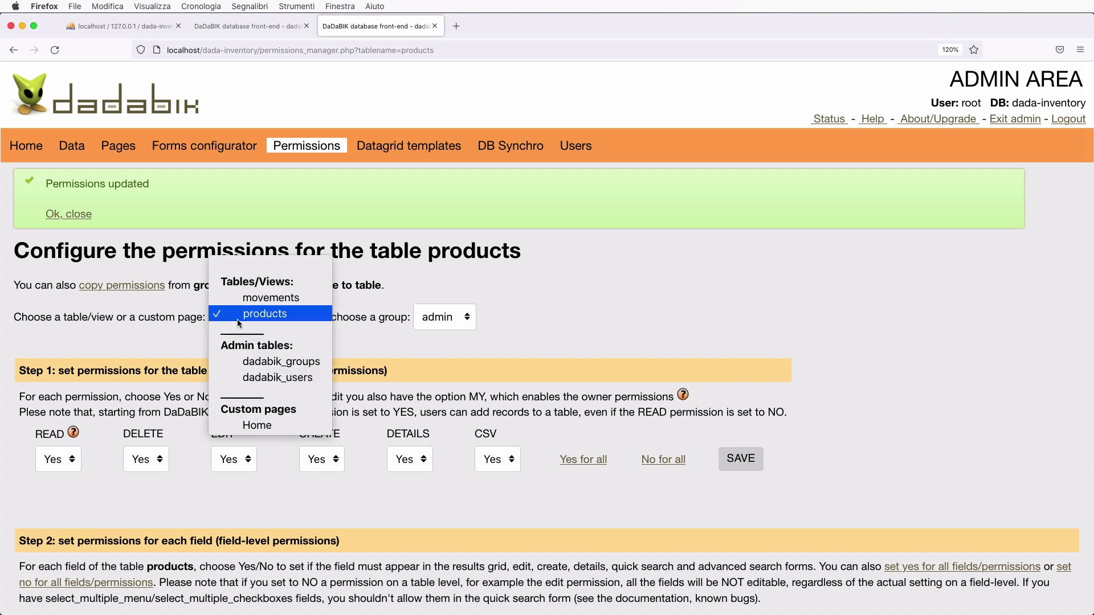
click(265, 298)
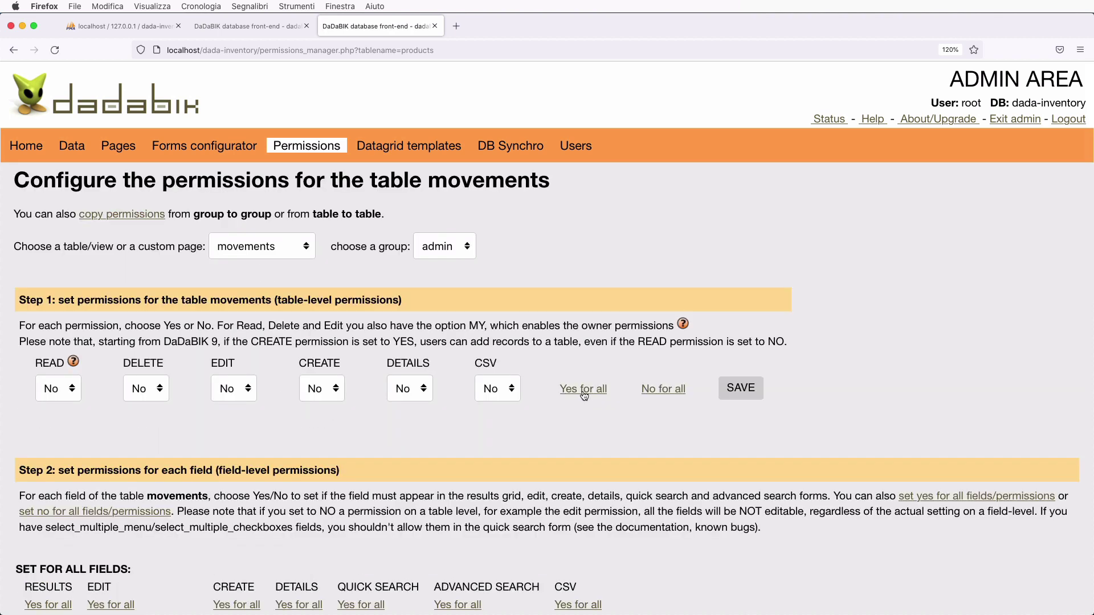
click(584, 392)
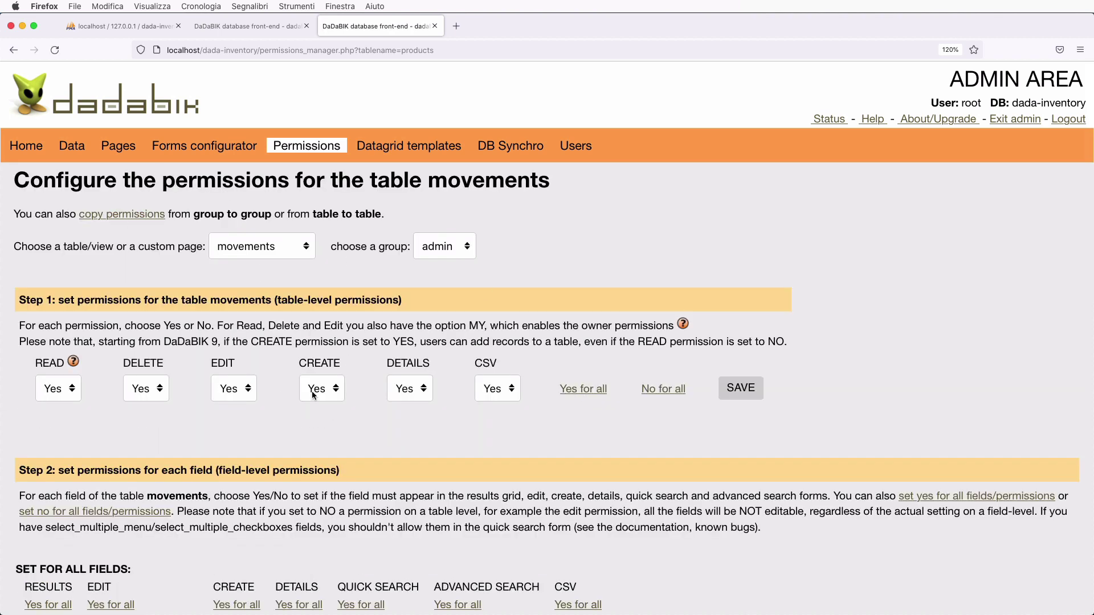
click(742, 392)
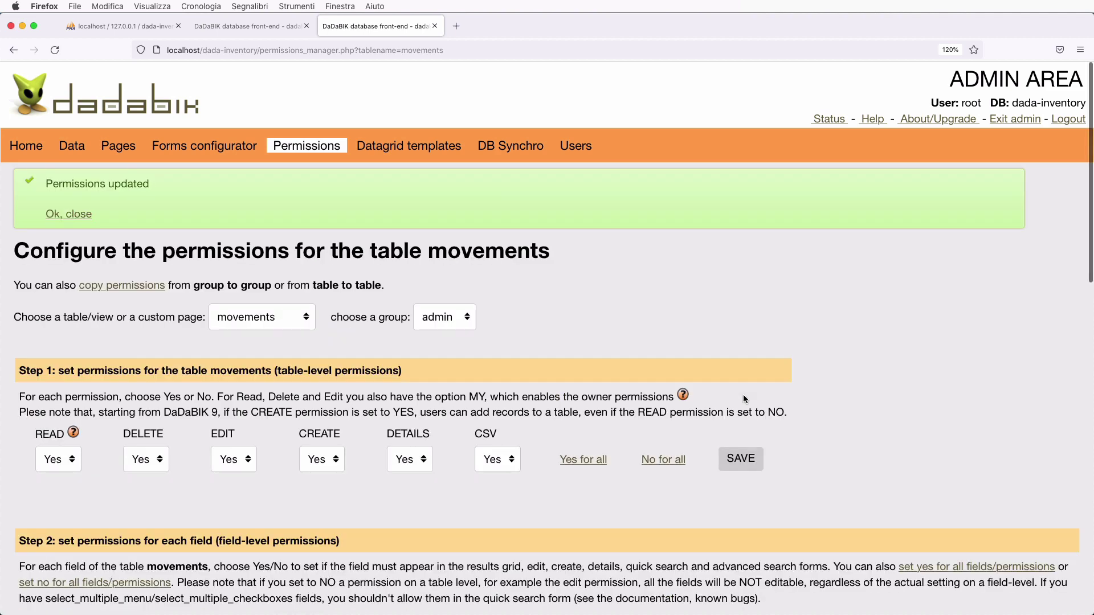
- Give every movements field all permissions except id, and save
scroll(743, 398, down, 10)
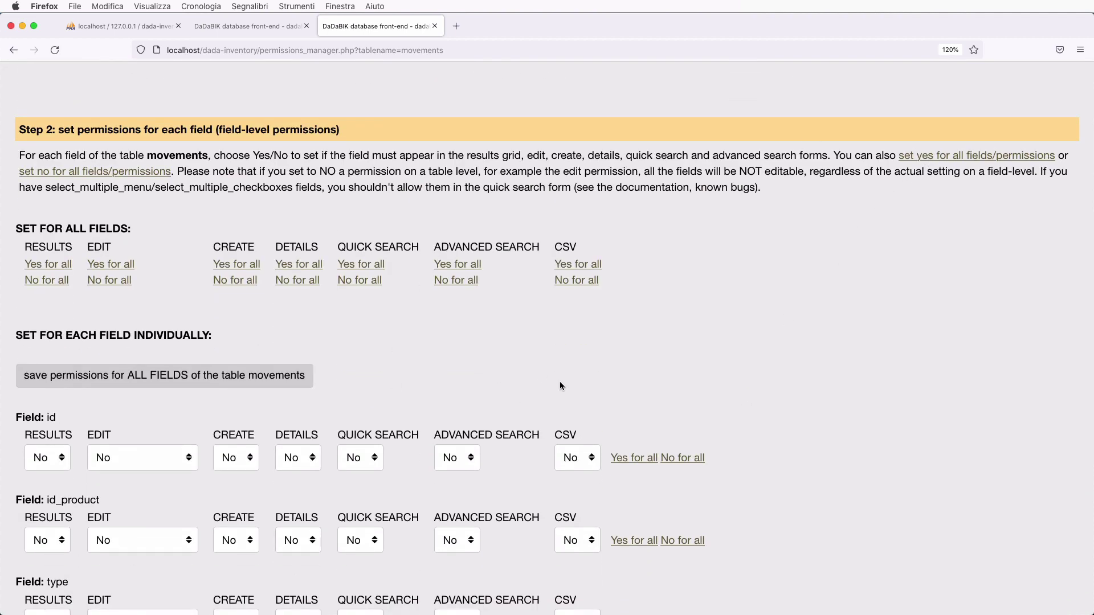
click(933, 153)
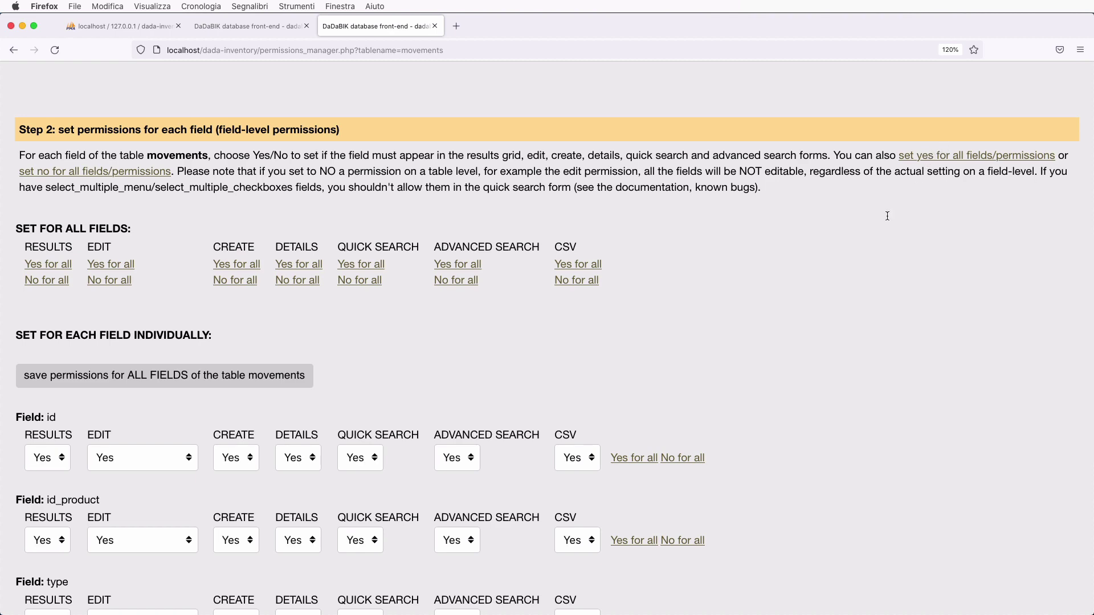
scroll(799, 370, down, 3)
click(684, 308)
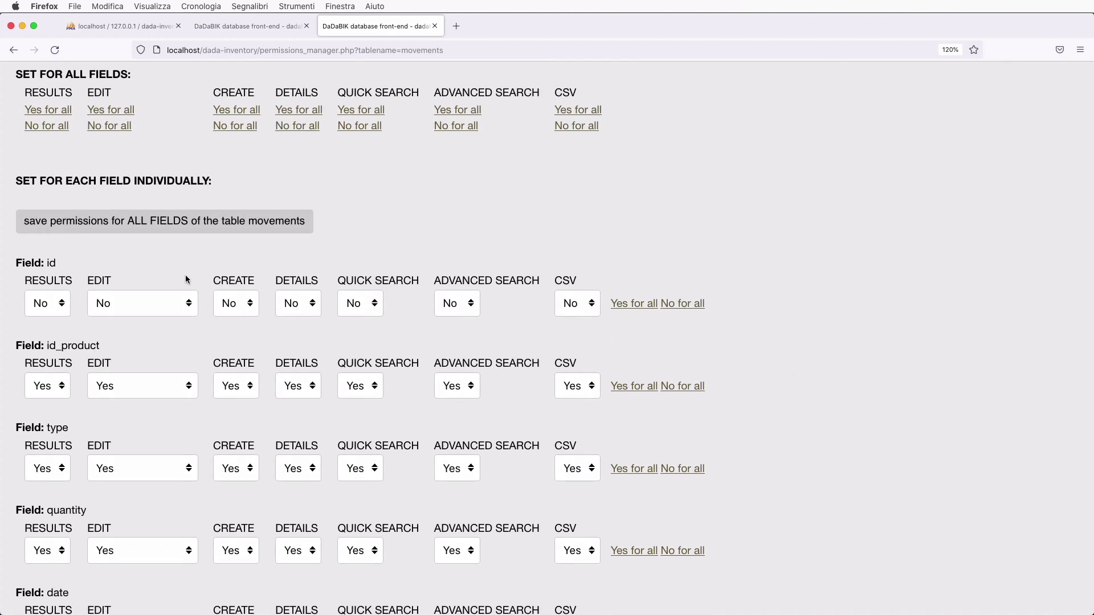
click(163, 222)
key(ctrl+shift+Tab)
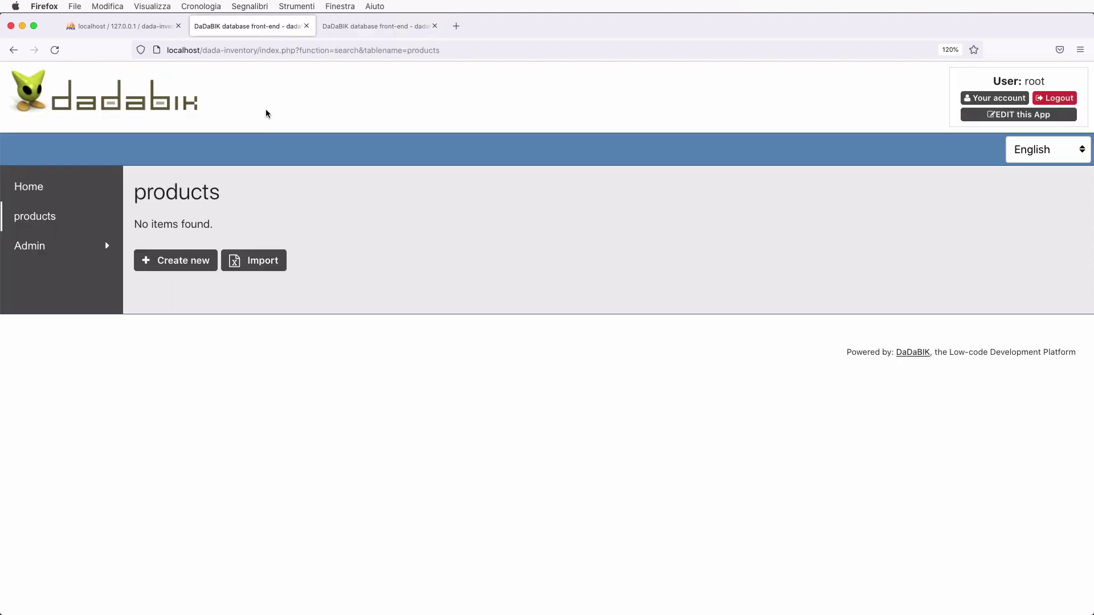
- Reload the app, go to movements, and open the Create new form
key(super+r)
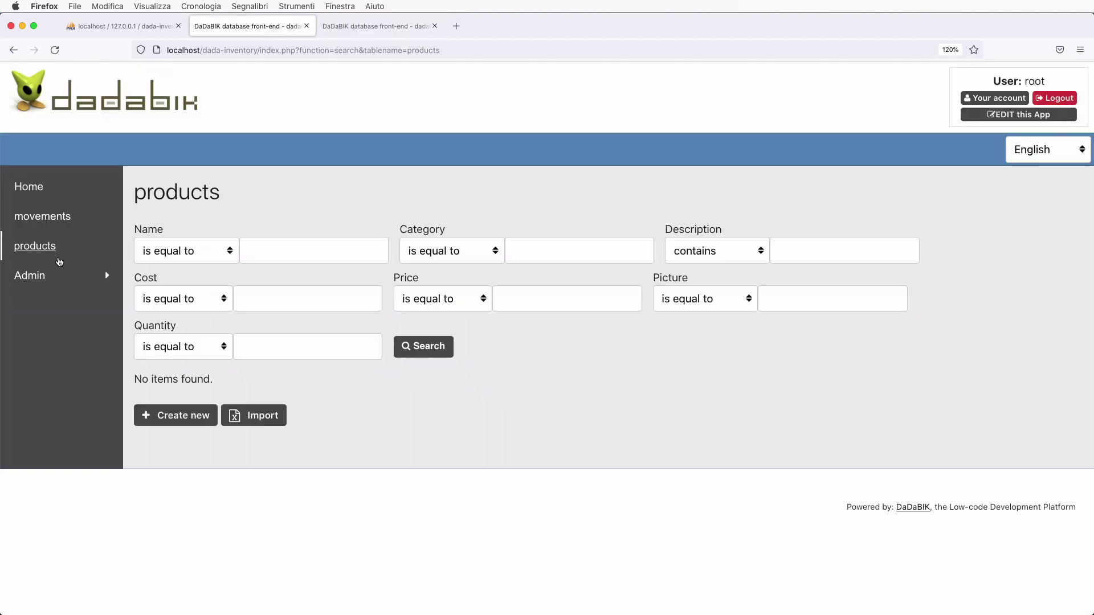
click(50, 220)
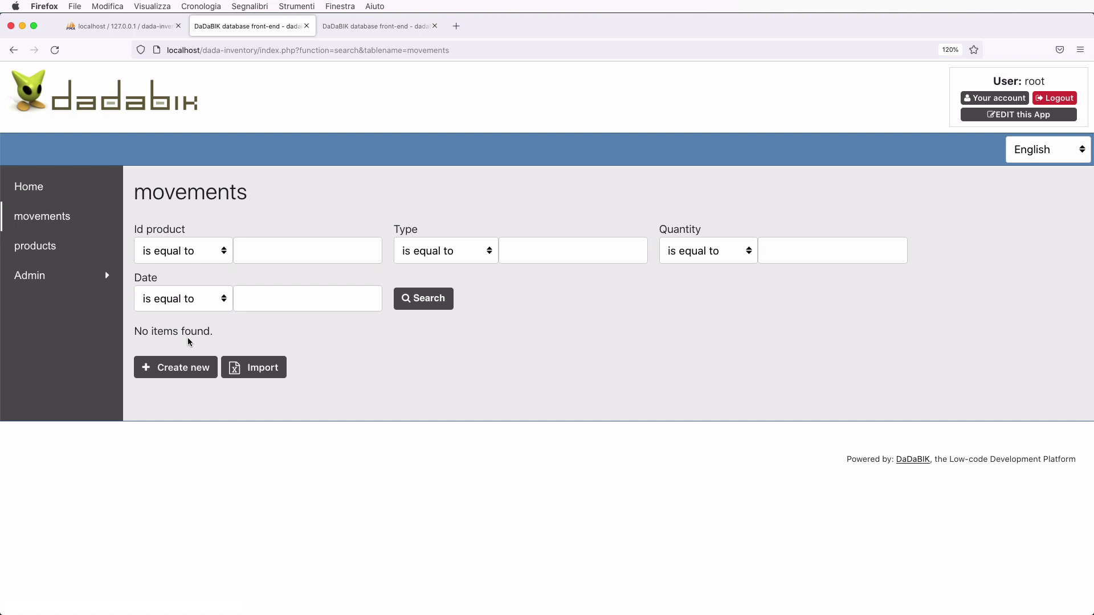
click(168, 374)
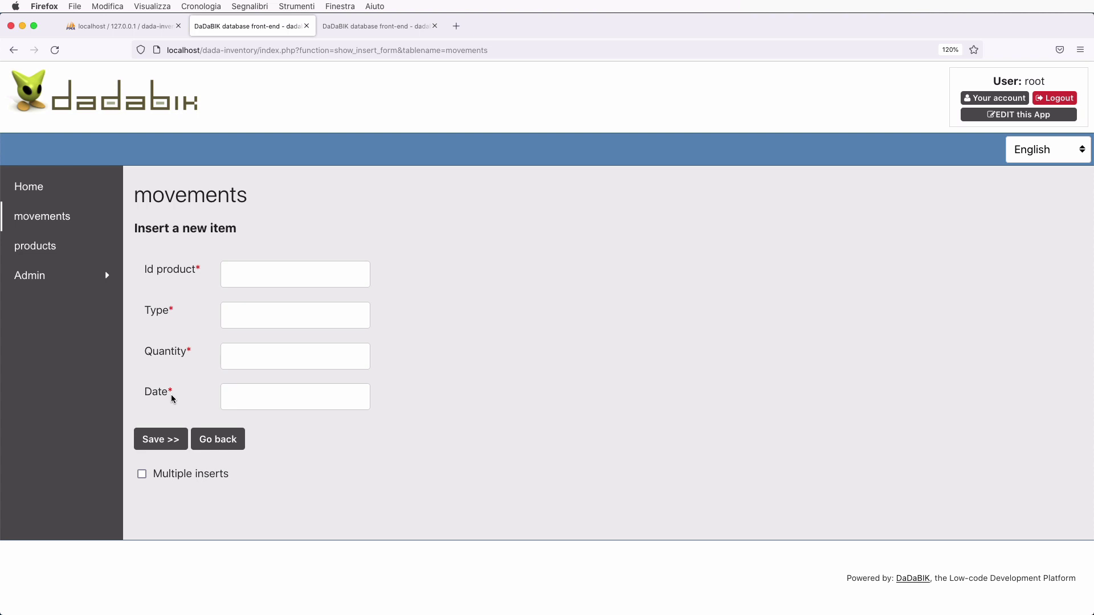
- Try the Date picker, enter 'inbound' as Type, then leave unsaved for the products page
click(264, 402)
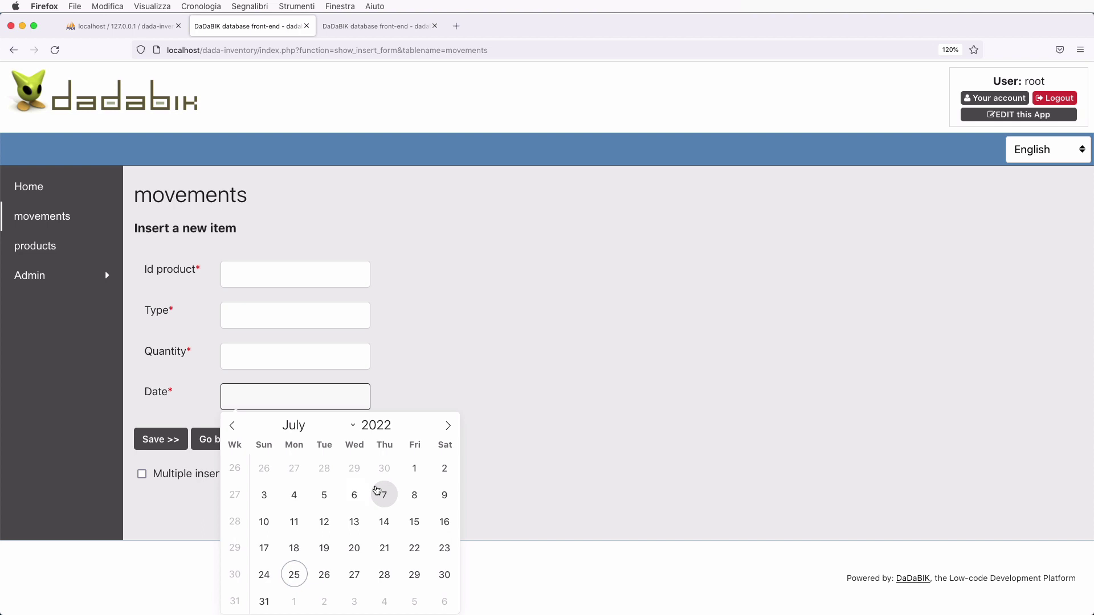
click(521, 322)
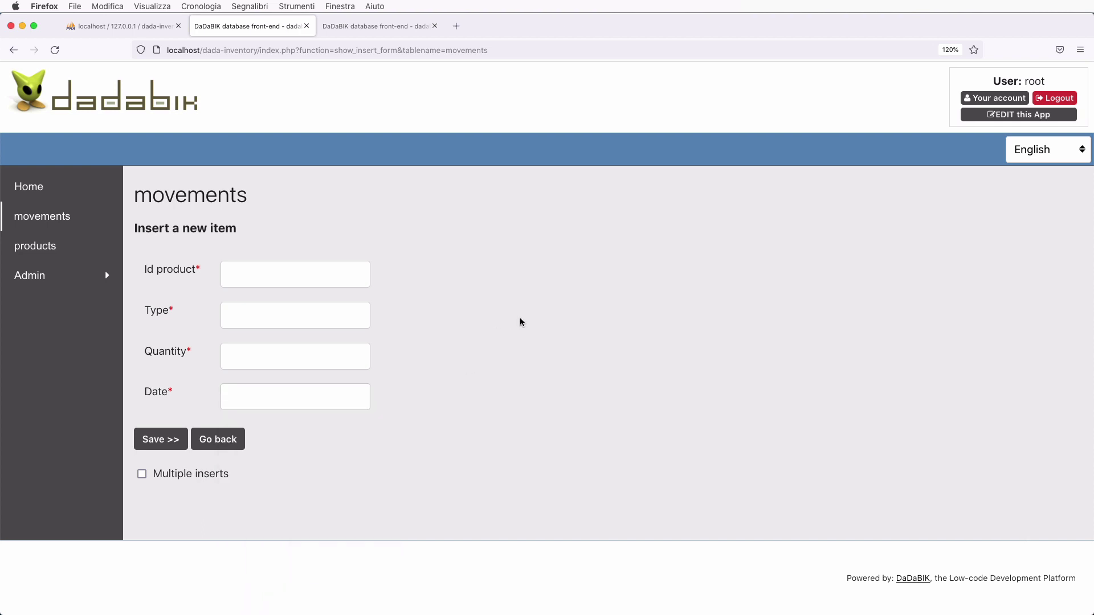
click(245, 358)
click(267, 306)
text(inbound)
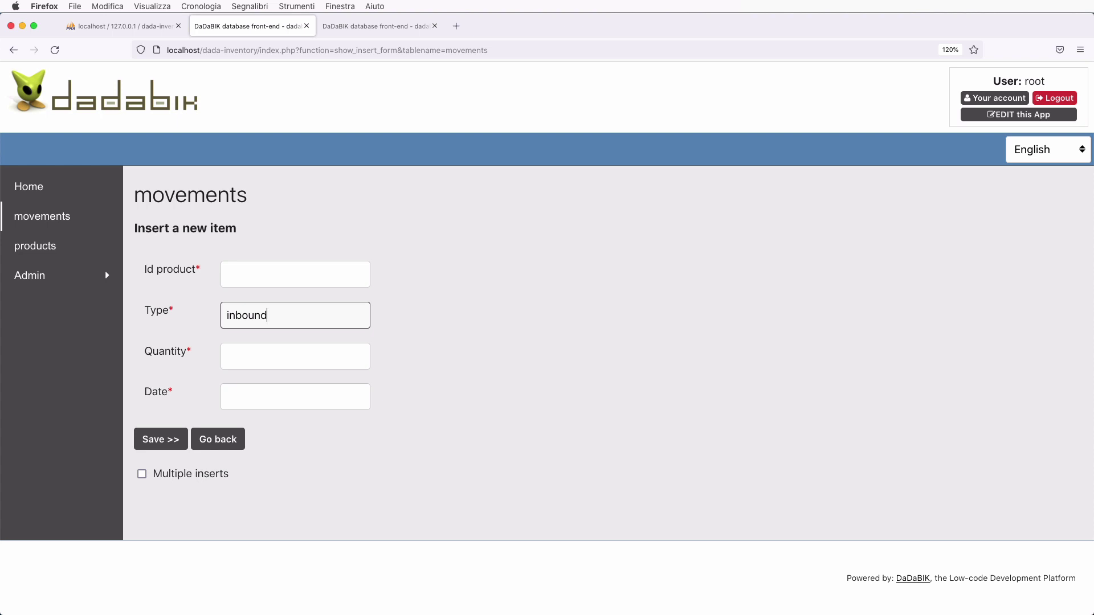
click(46, 257)
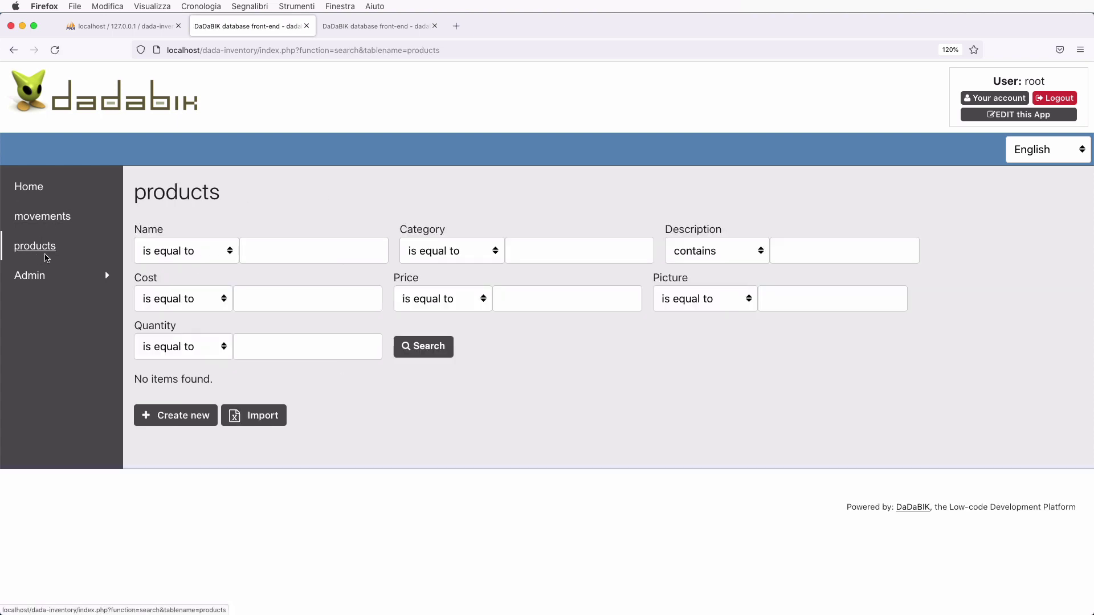
- Start a new product named iPhone 13 in category phones
click(175, 416)
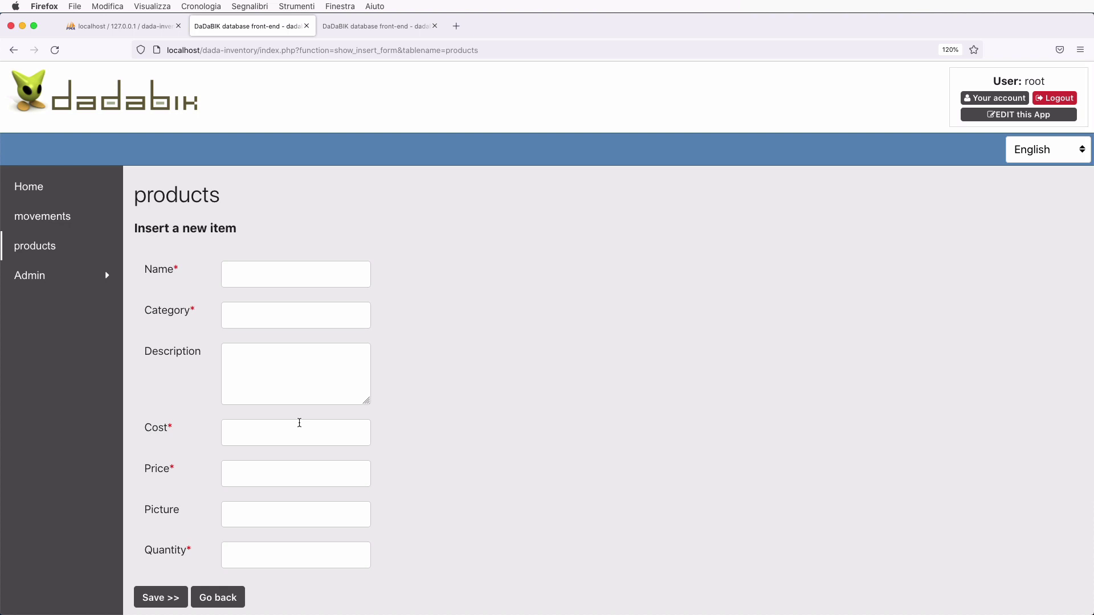
click(257, 286)
text(iPhone 13)
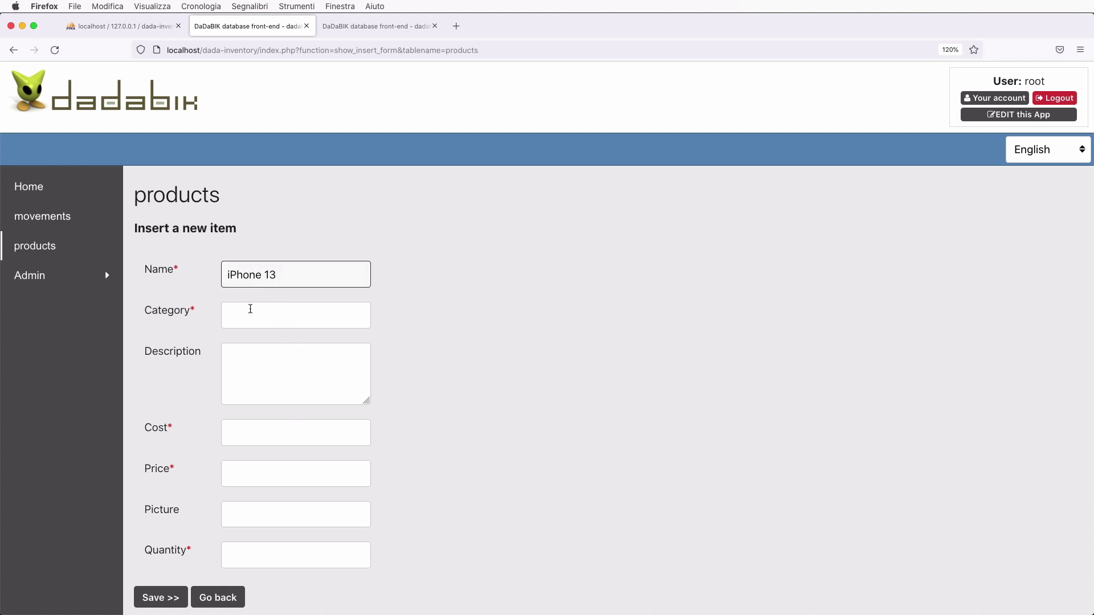
click(250, 309)
text(phones)
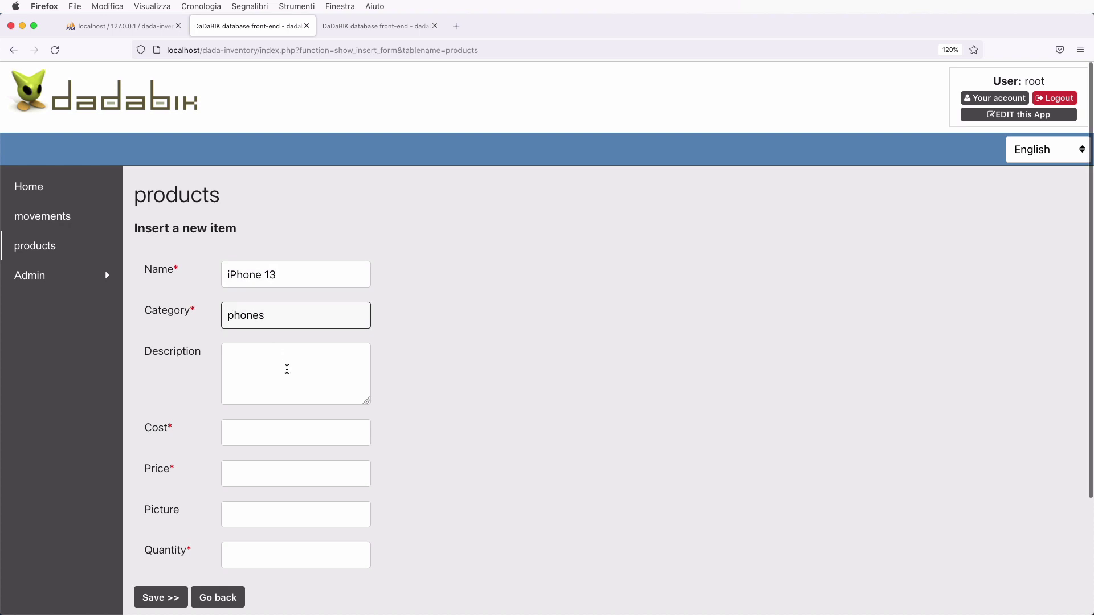
scroll(287, 370, down, 1)
- Enter cost 880, price 900 and quantity 20, then save the product
click(279, 397)
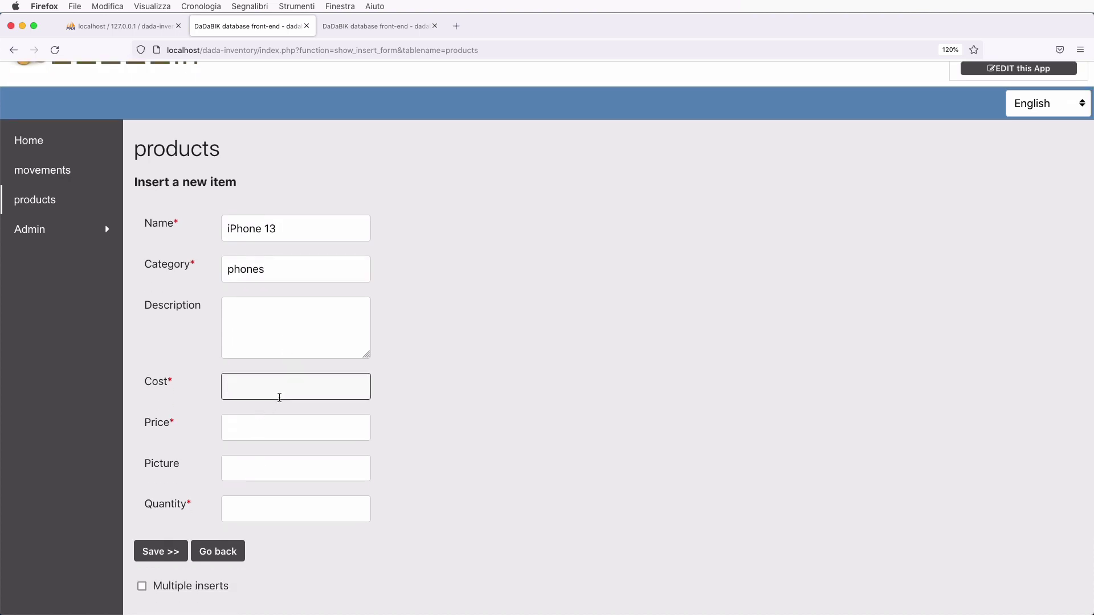
text(899)
key(BackSpace)
key(BackSpace)
text(80)
key(Tab)
text(900)
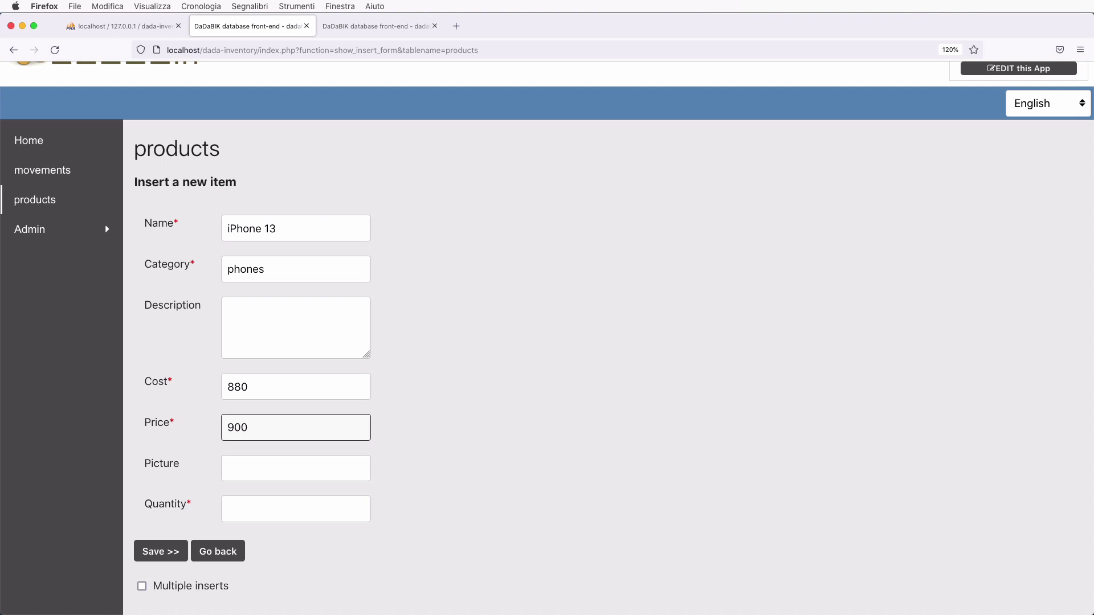
scroll(261, 445, down, 1)
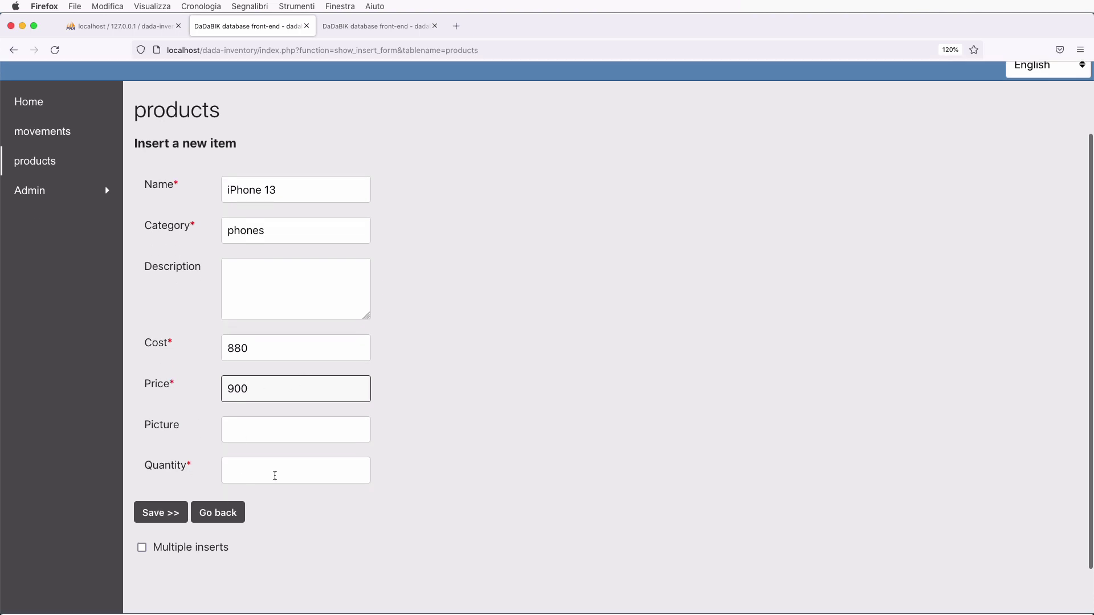
click(274, 476)
text(20)
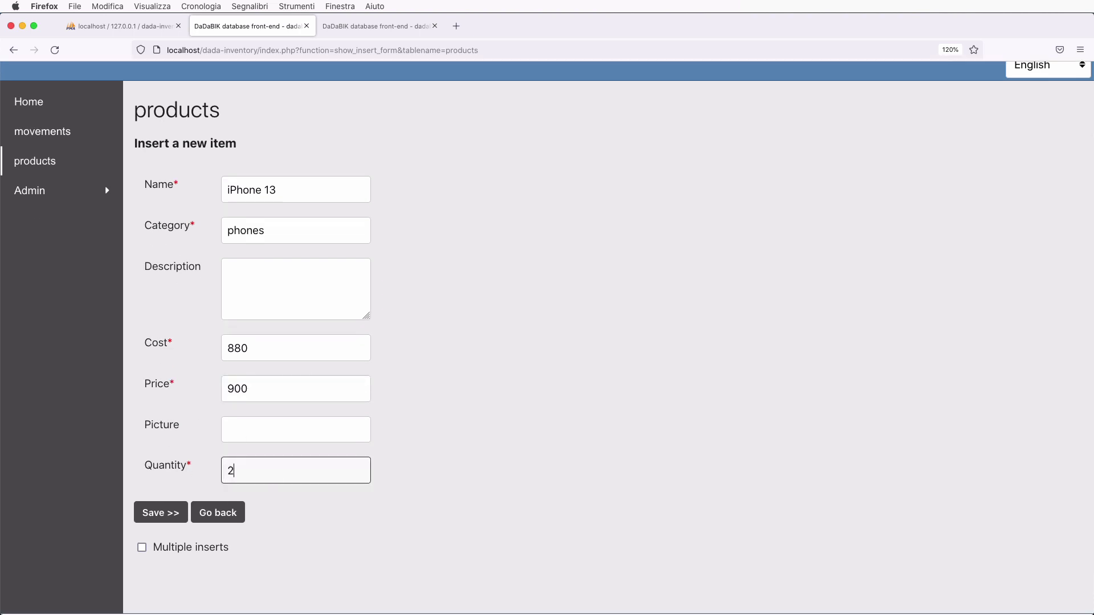
click(158, 514)
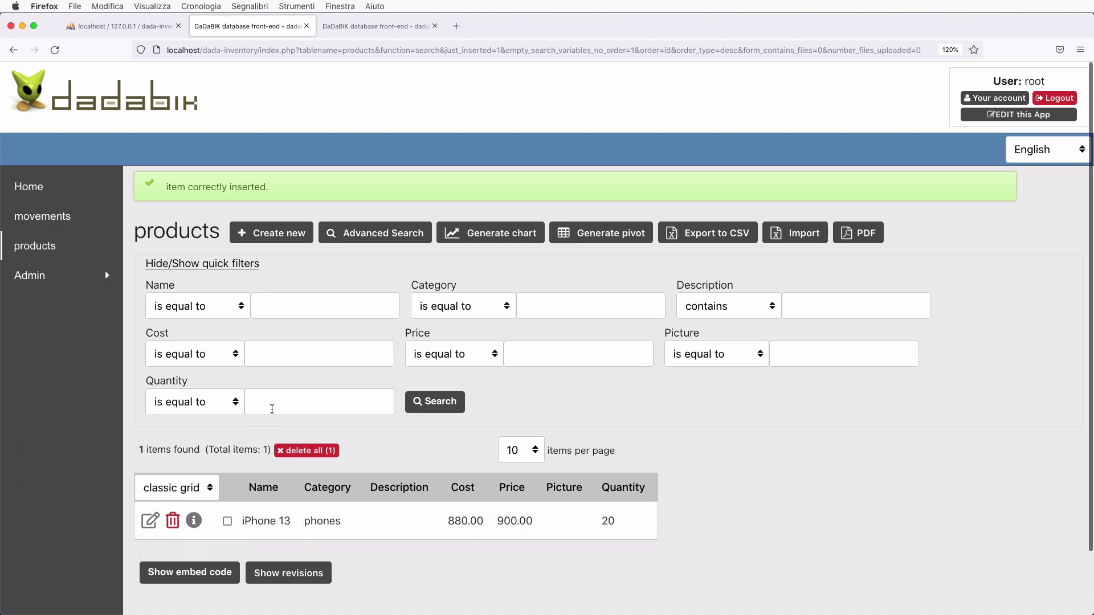
click(150, 521)
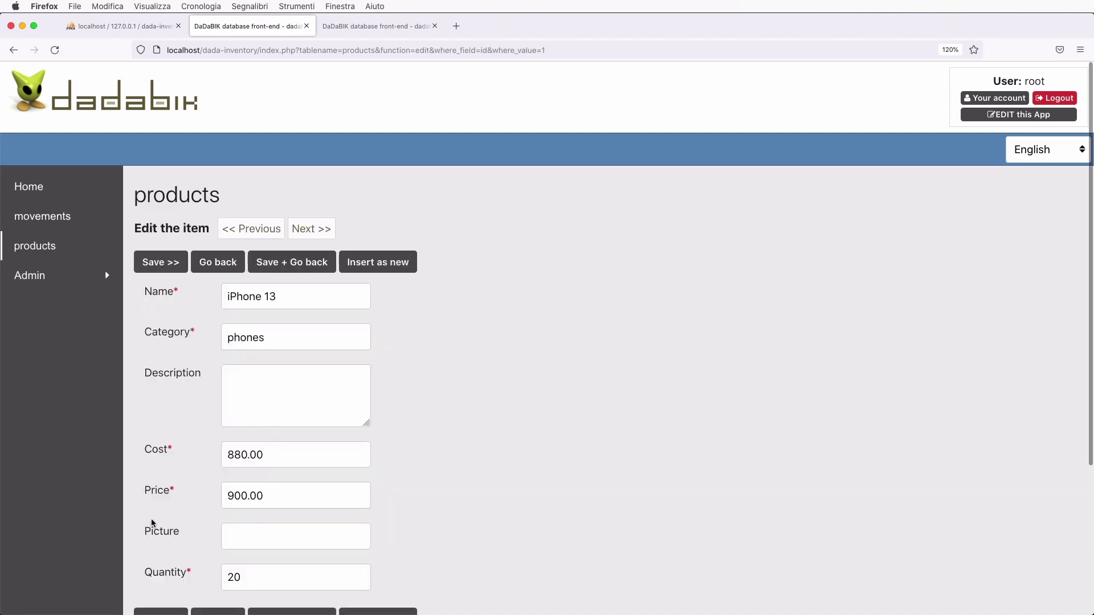
click(222, 262)
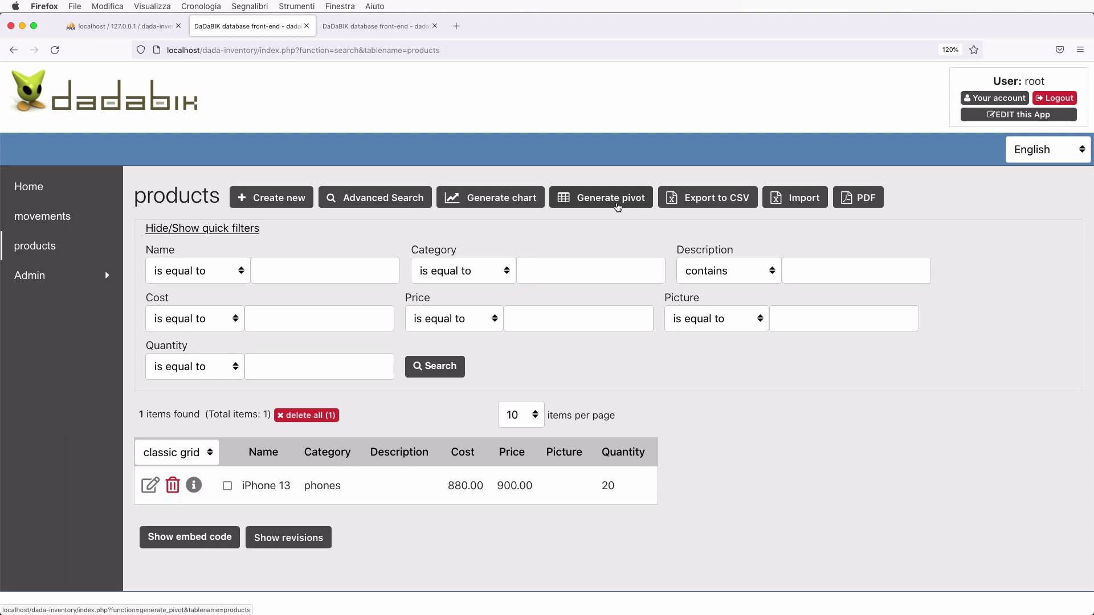
- Open the Permissions page for the products table and glance at the products list
click(386, 28)
scroll(400, 267, down, 3)
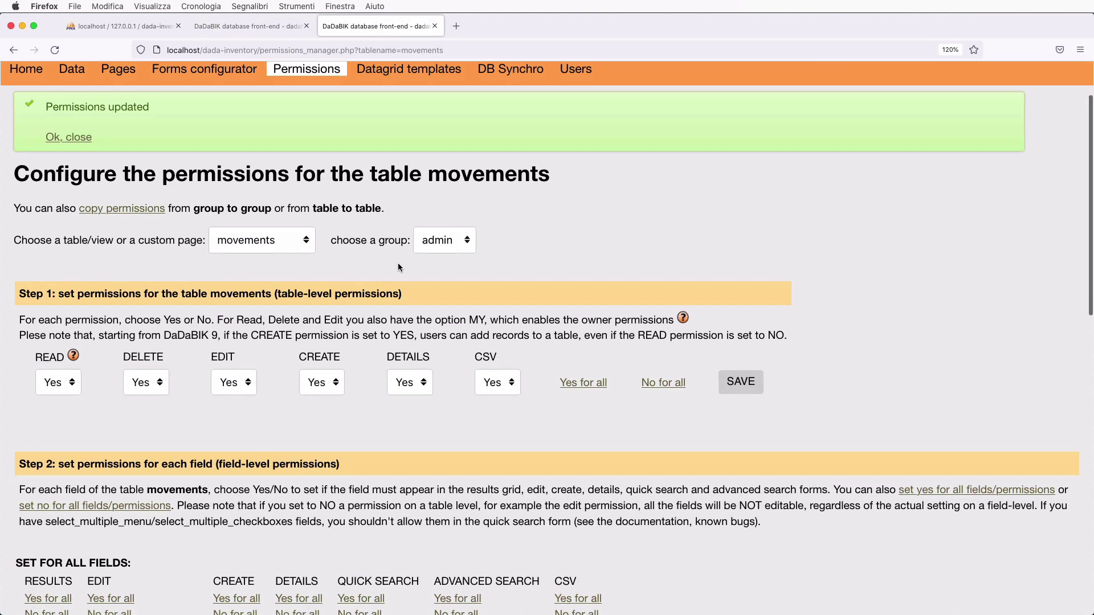
scroll(399, 267, down, 3)
click(228, 150)
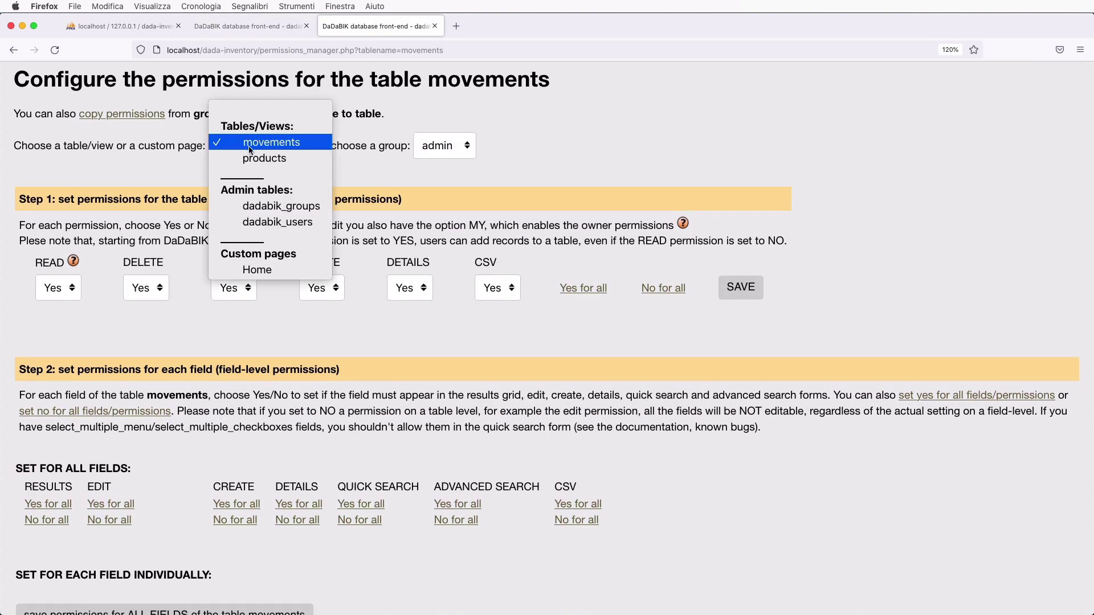
click(264, 159)
scroll(422, 340, down, 5)
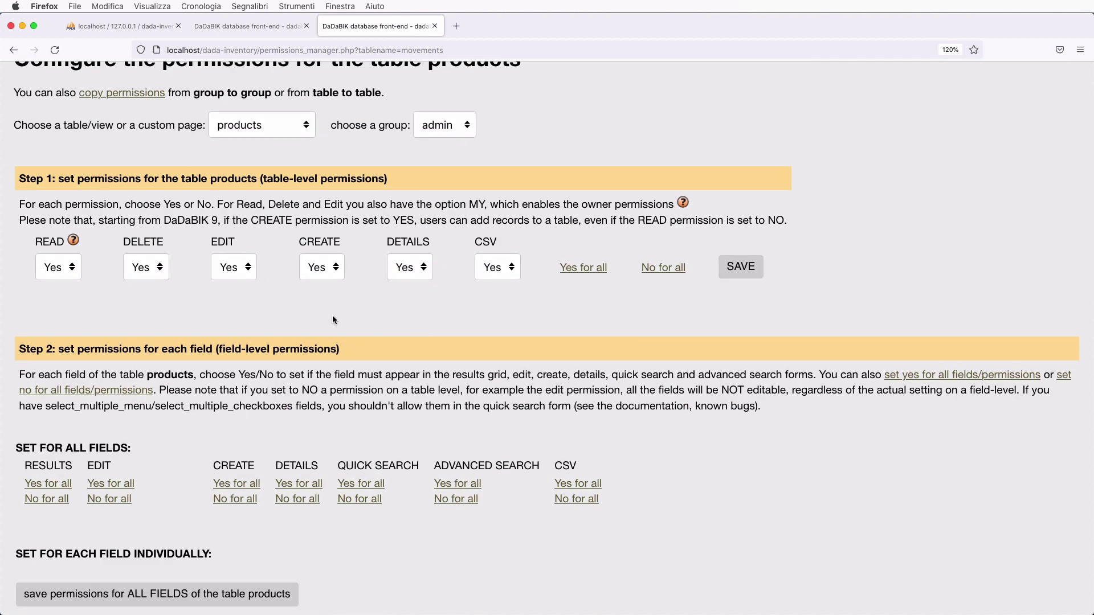
scroll(333, 316, down, 10)
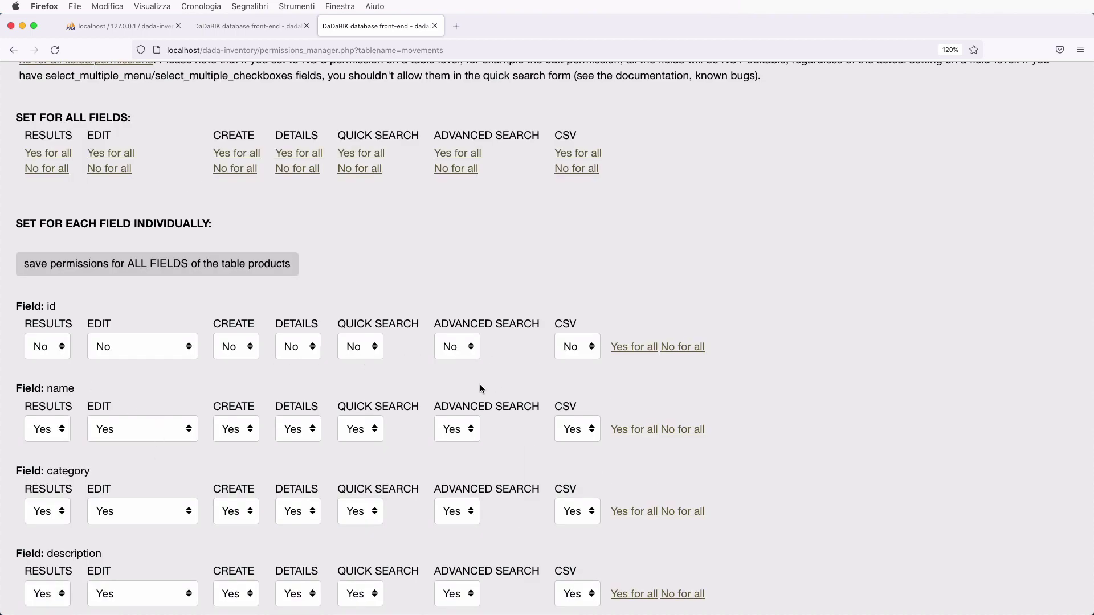
scroll(70, 388, down, 2)
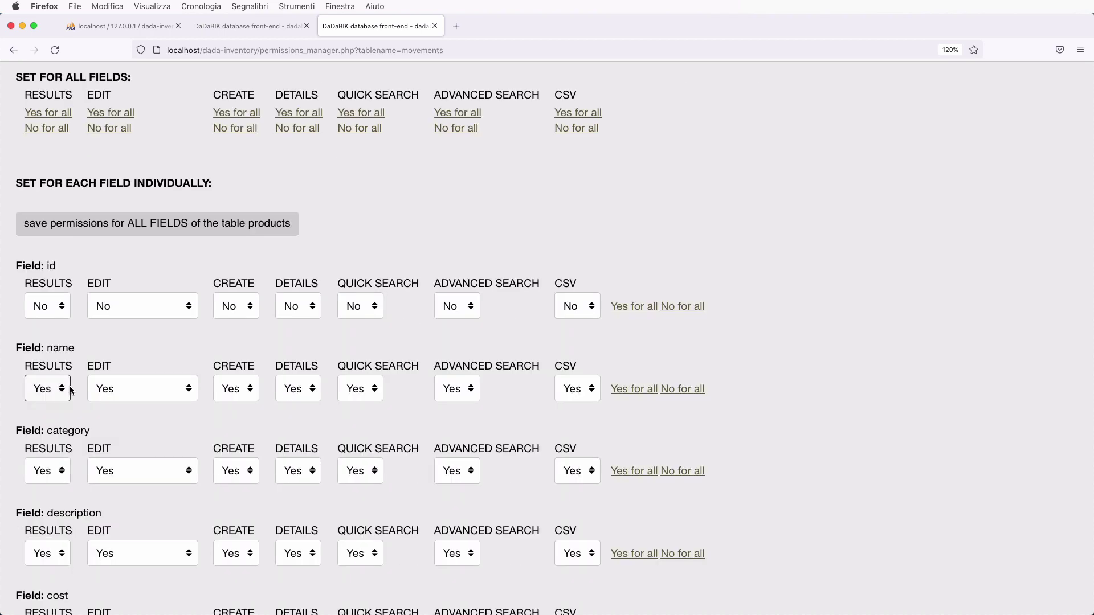
click(267, 27)
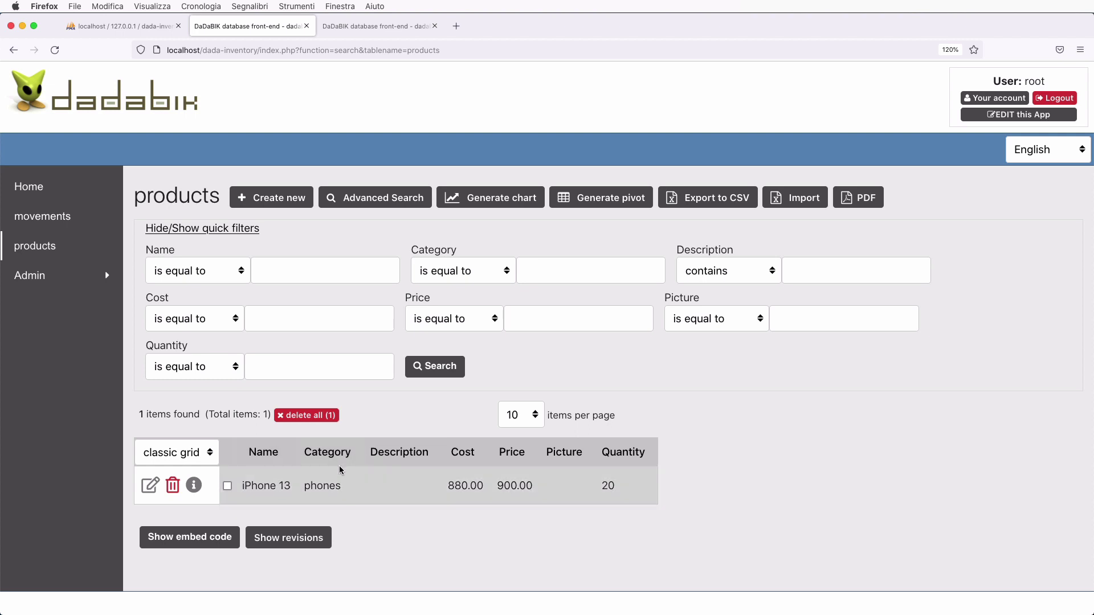
- Set category's RESULTS permission to No, save, and reload the products list
click(371, 29)
scroll(257, 369, down, 2)
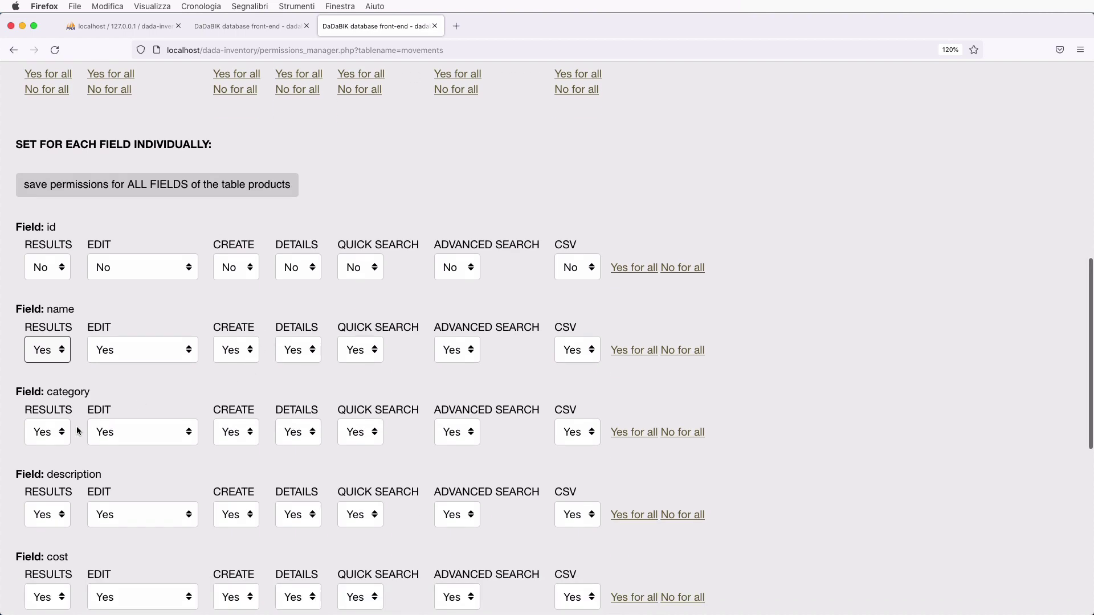
click(59, 431)
click(44, 412)
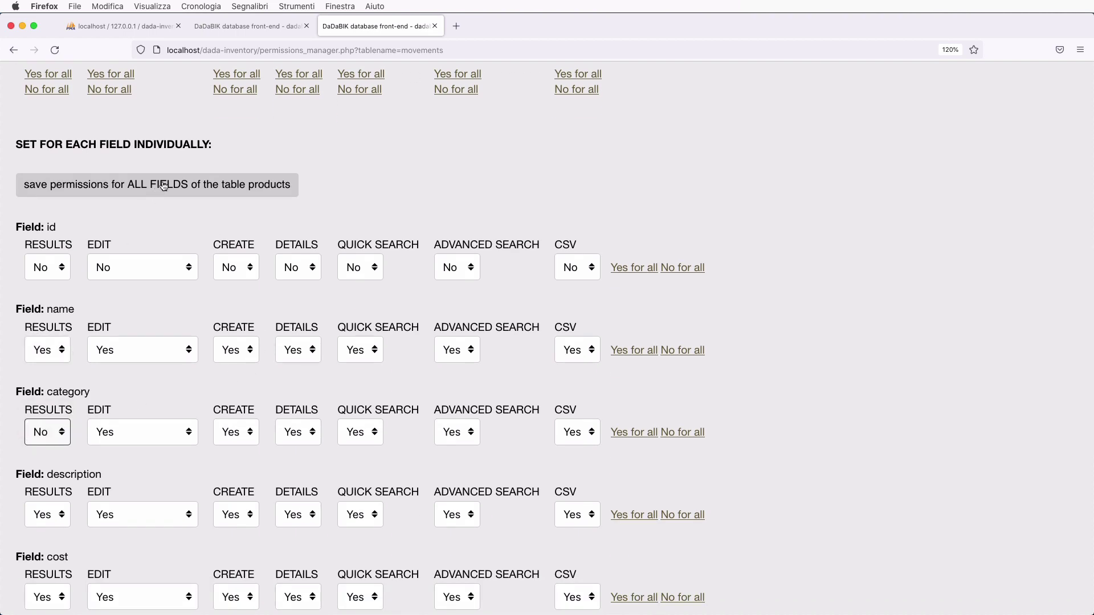
click(164, 185)
click(250, 29)
key(super+r)
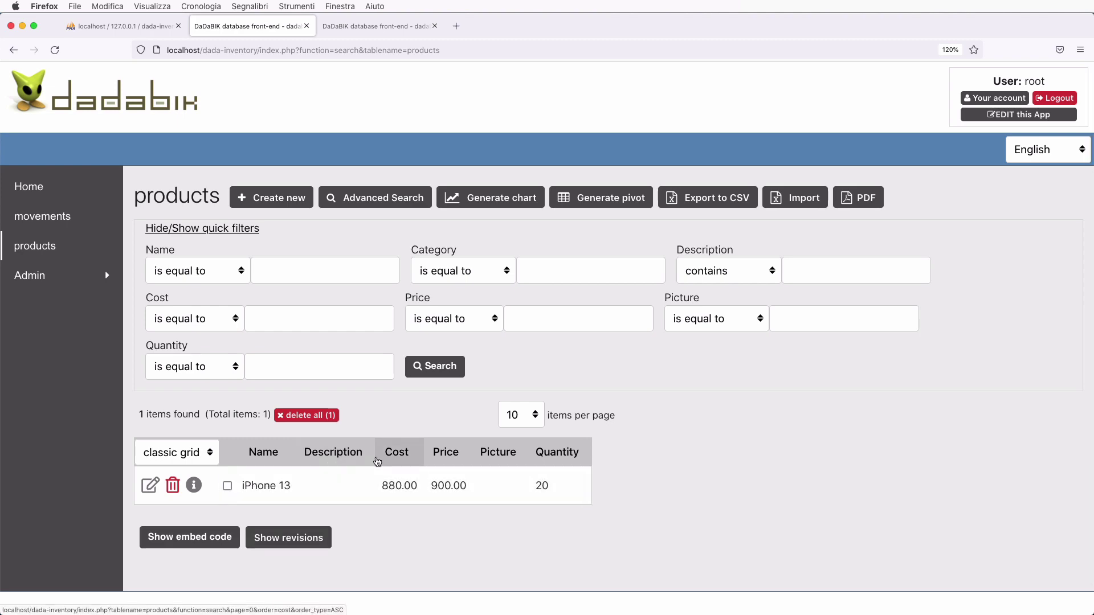
key(ctrl+Tab)
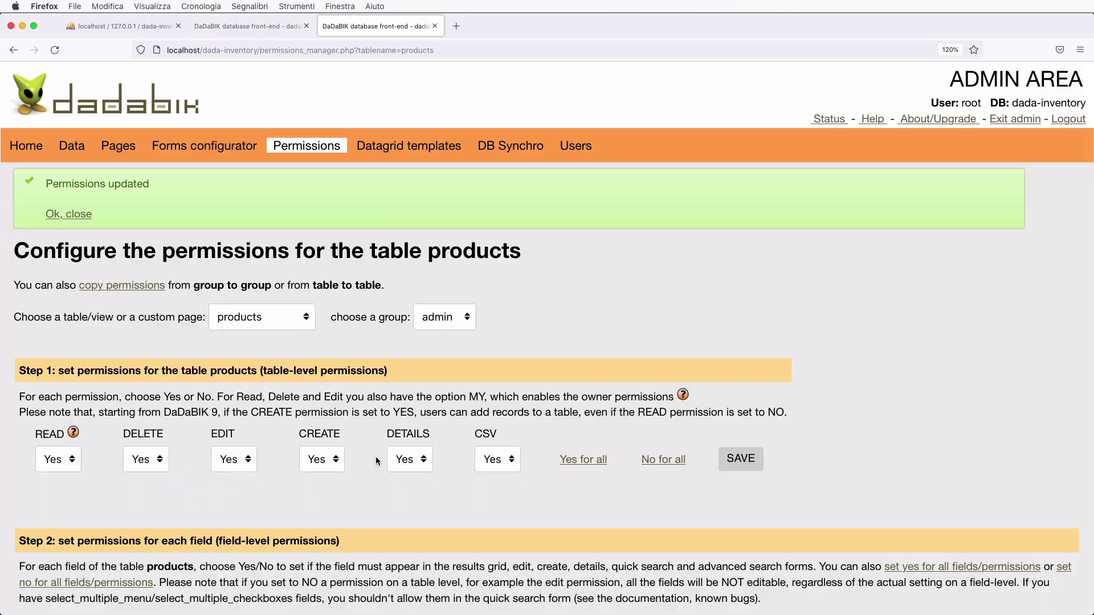
- Set category's EDIT permission to 'Yes but disabled', save, and test it on the edit form
scroll(376, 458, down, 10)
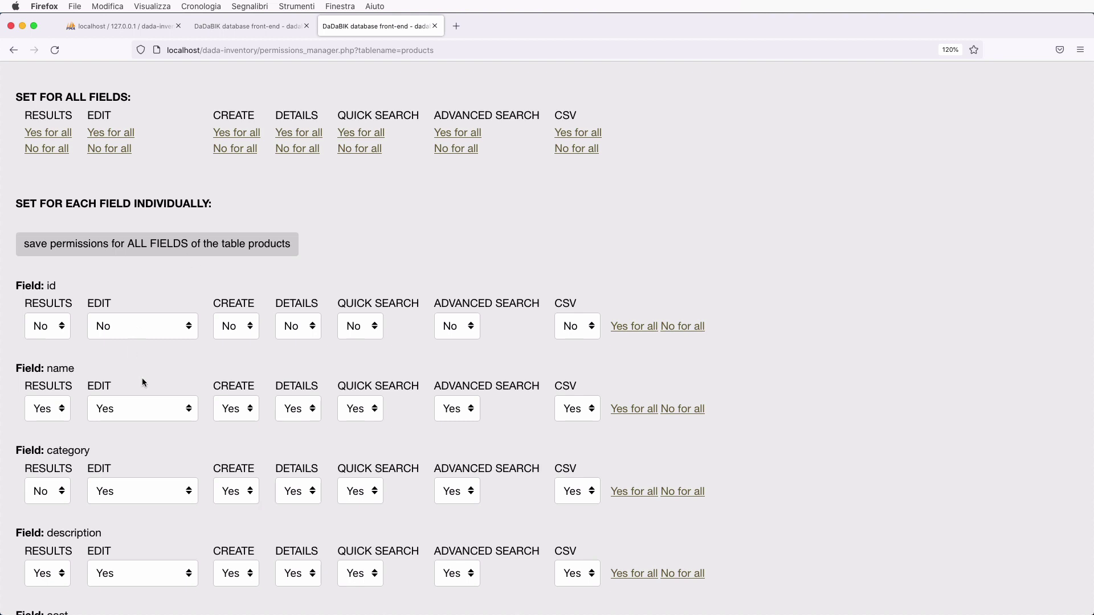
click(123, 491)
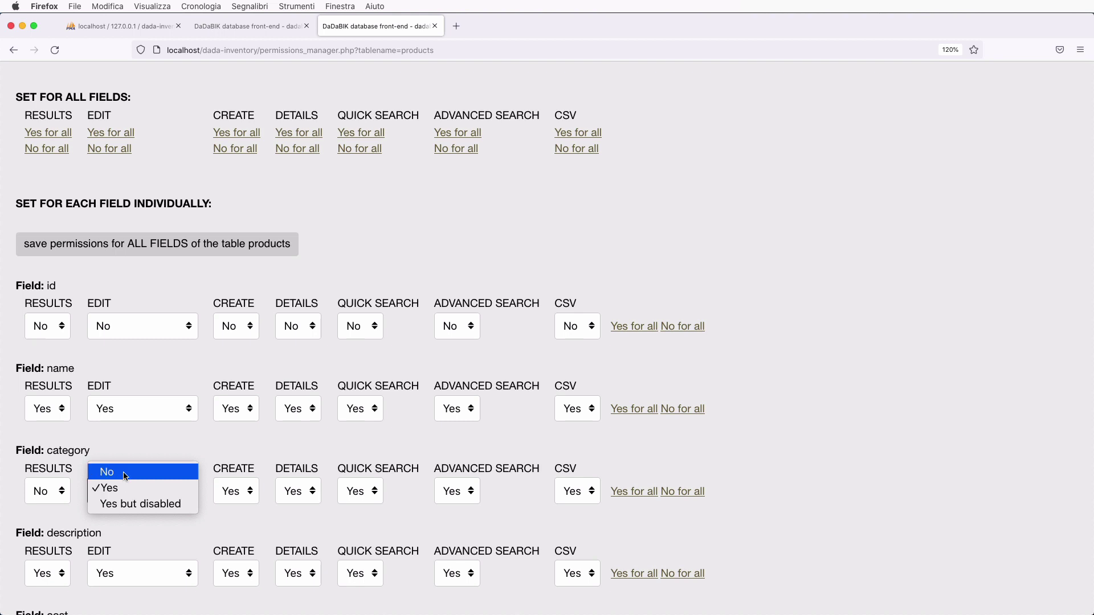
click(136, 503)
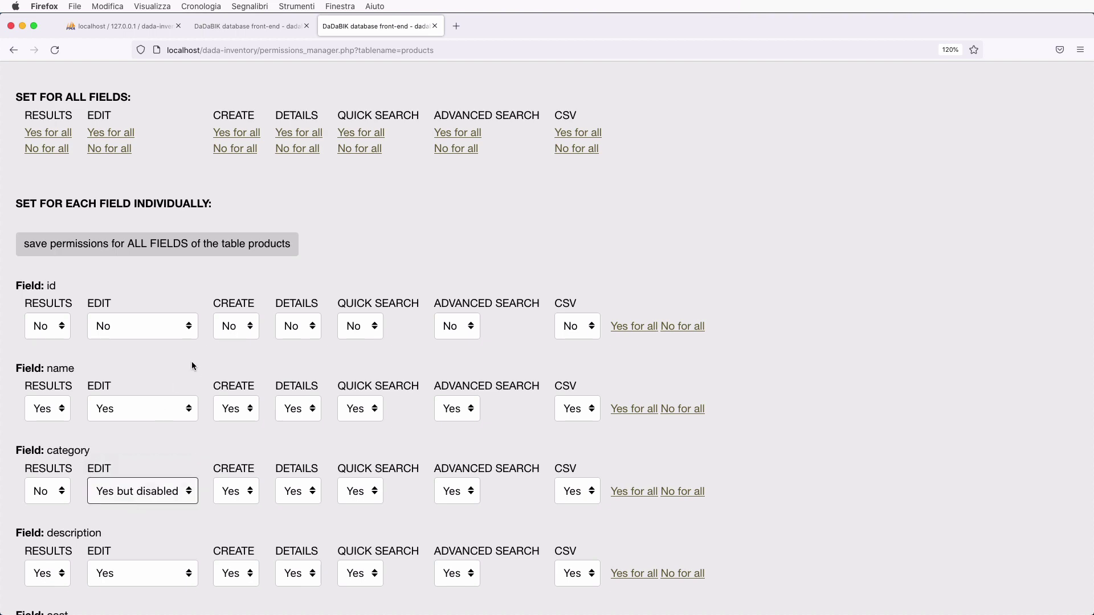
click(174, 246)
click(267, 33)
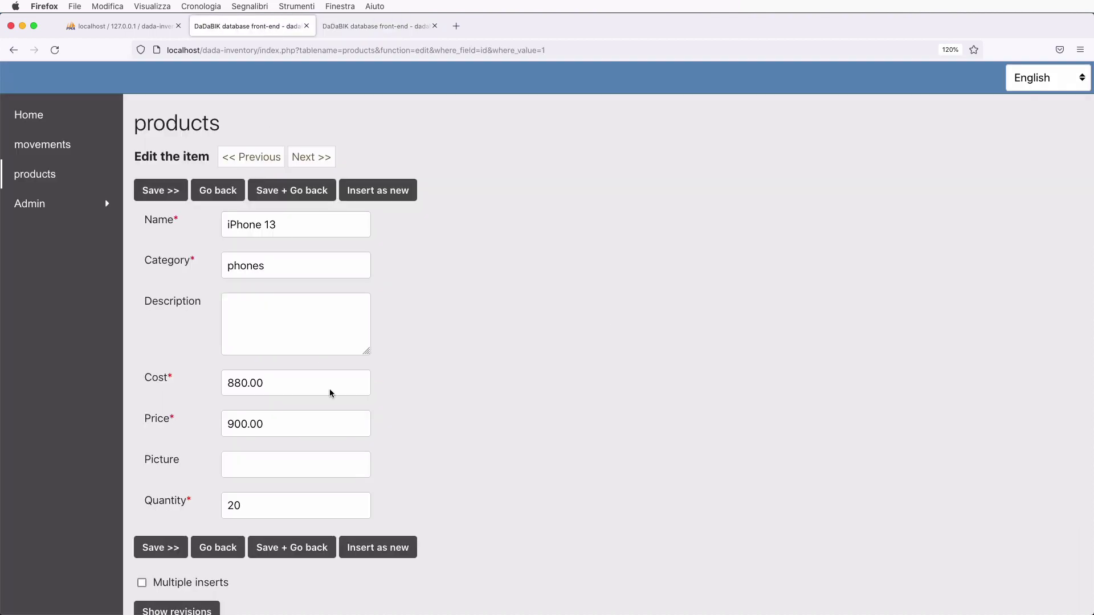
double_click(255, 267)
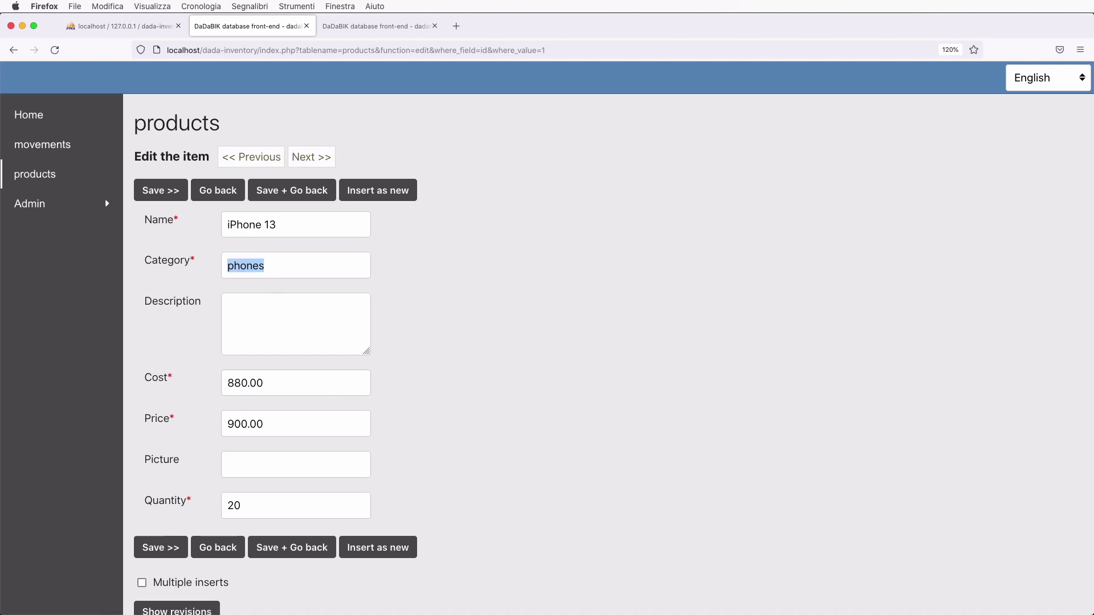
- Check the products list and iPhone 13 details page, which still shows category phones
click(379, 27)
scroll(363, 408, down, 5)
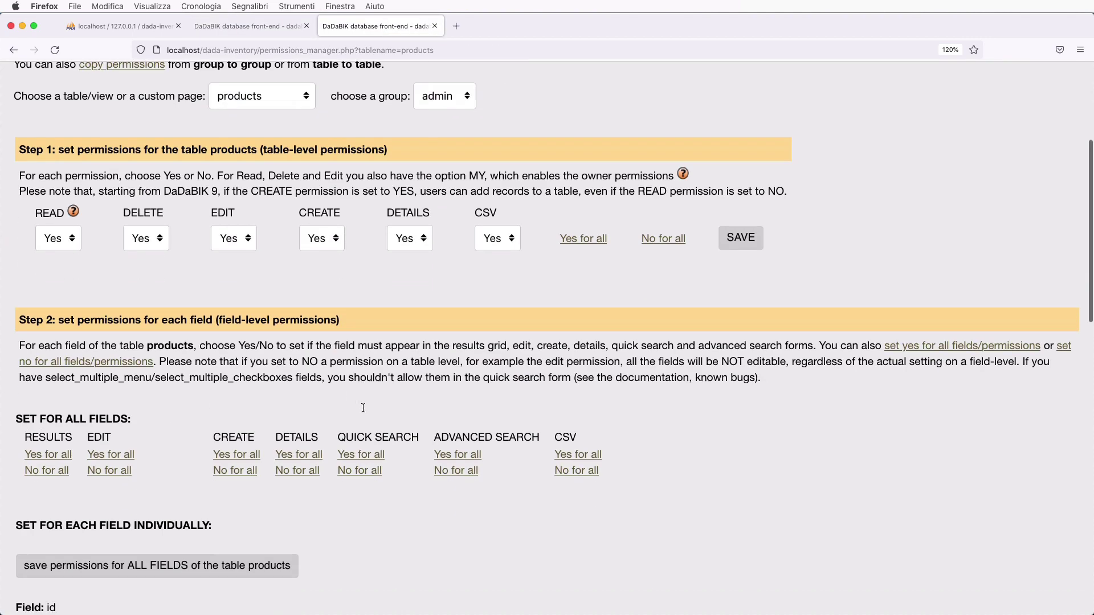
scroll(363, 408, down, 7)
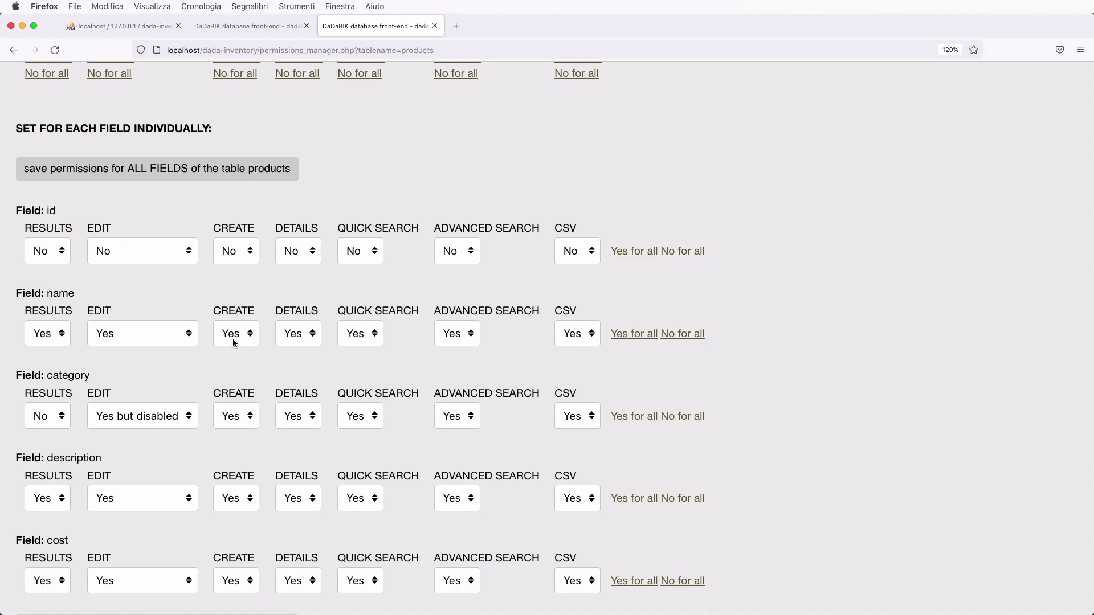
click(257, 29)
click(34, 175)
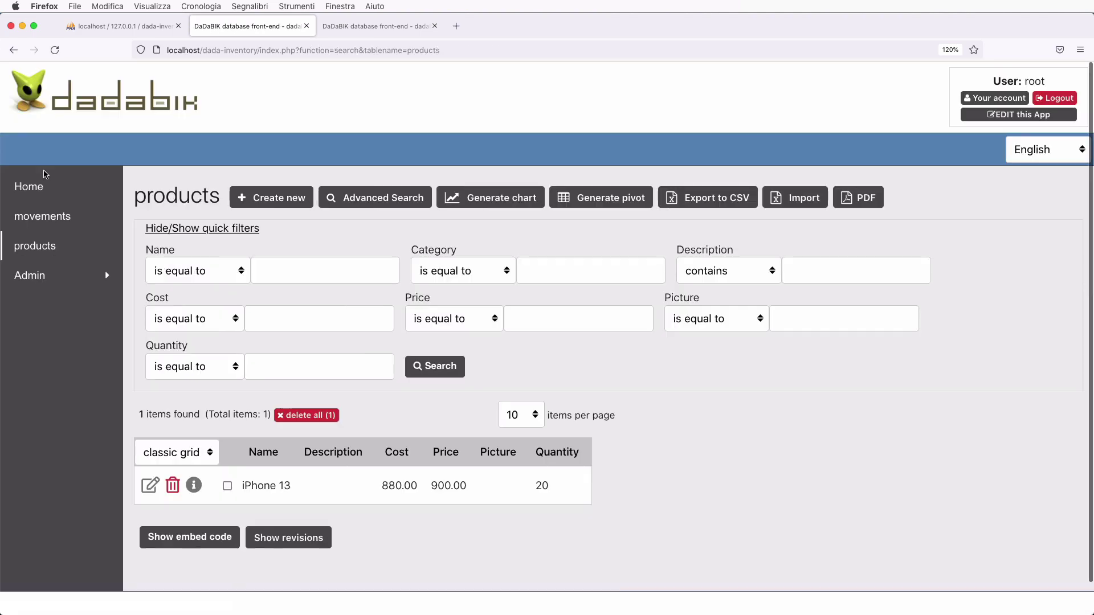
click(194, 486)
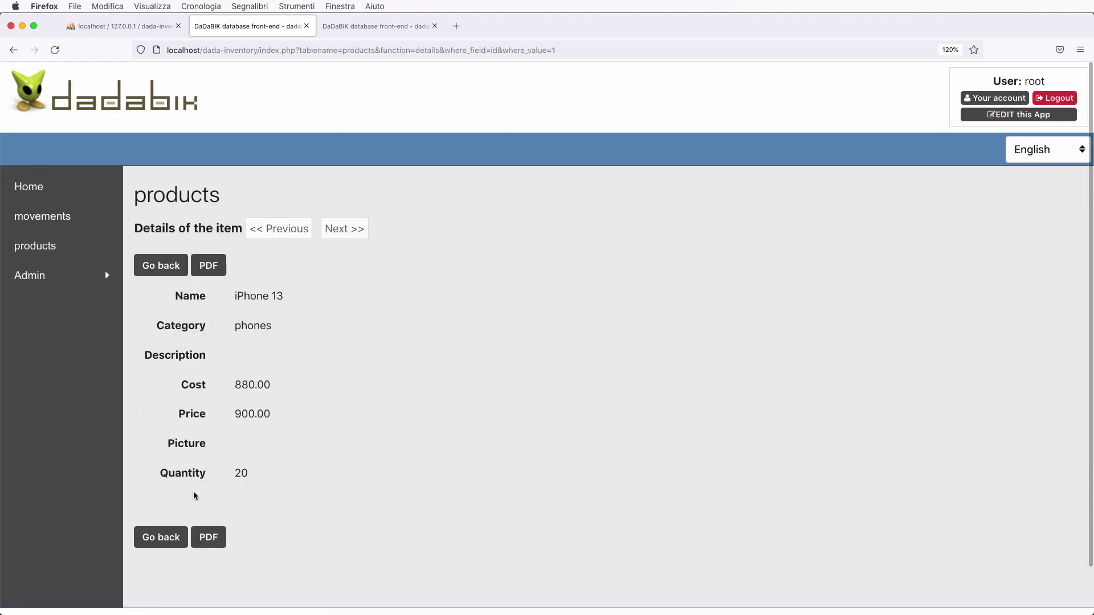
key(ctrl+Tab)
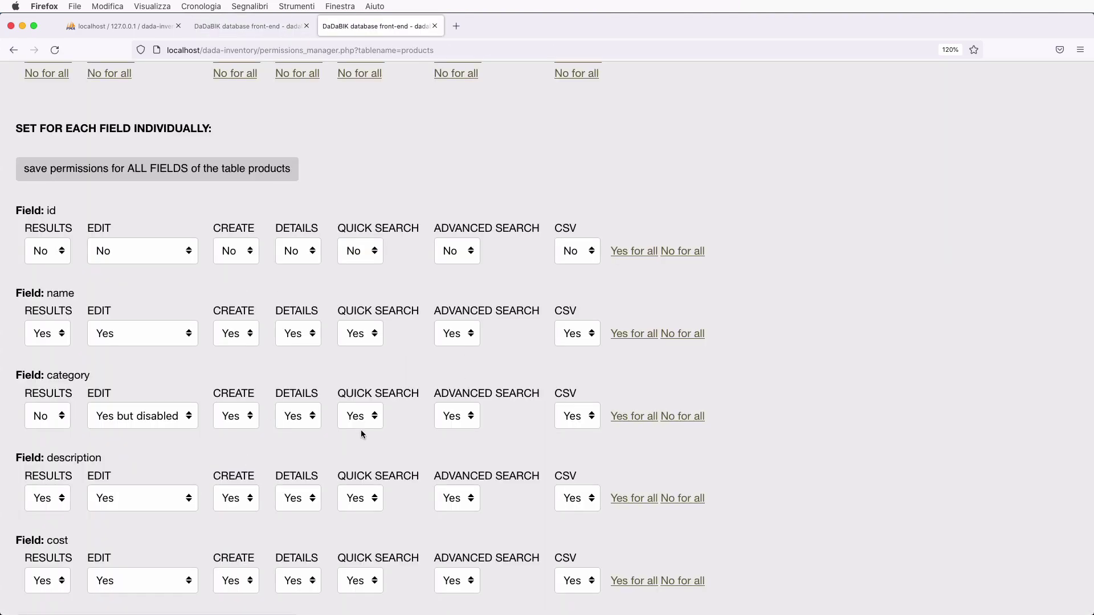
key(ctrl+shift+Tab)
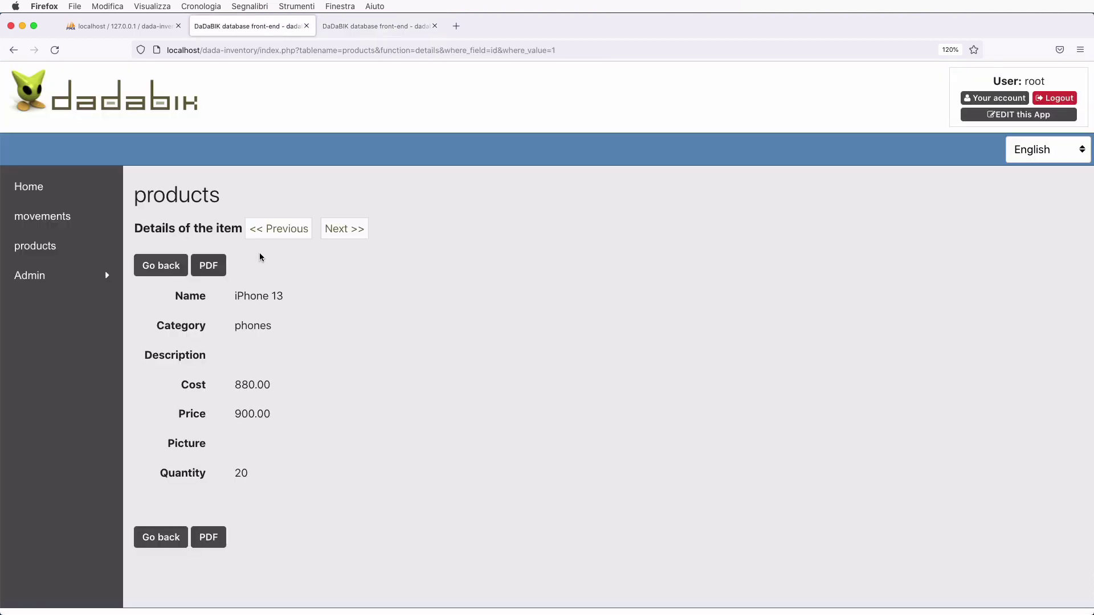
click(153, 271)
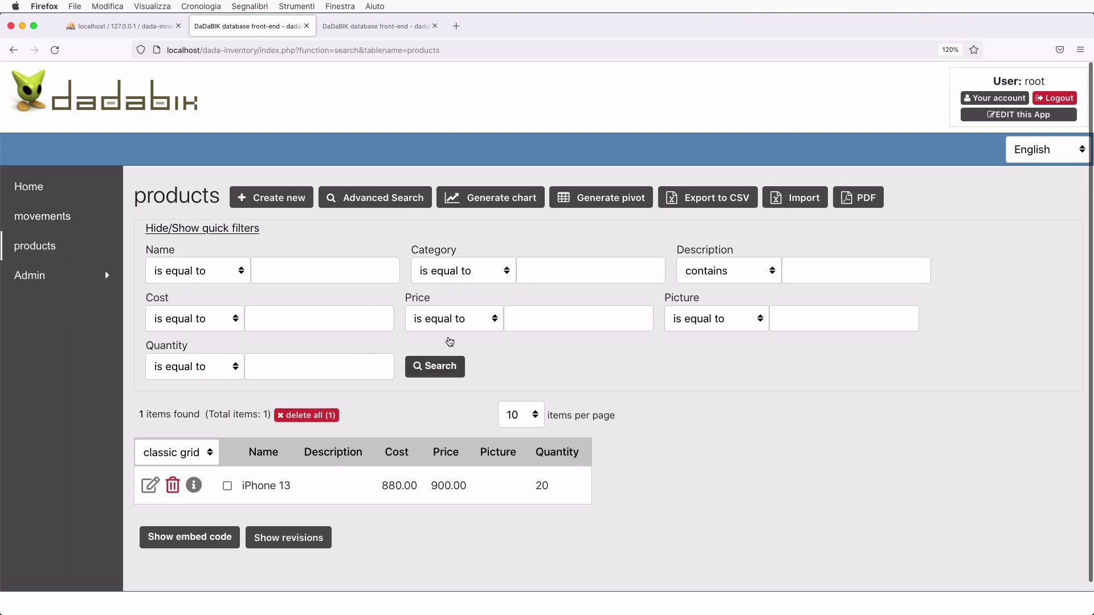
- Look at the advanced product search and products list, then return to the permissions manager
click(357, 200)
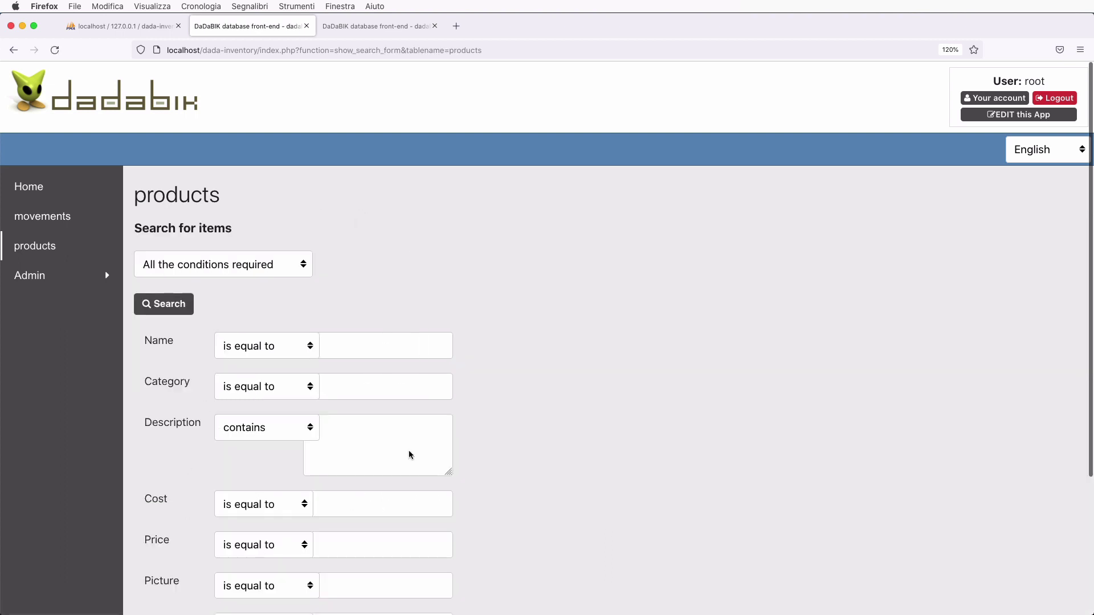
scroll(416, 428, down, 5)
scroll(359, 282, up, 3)
click(31, 247)
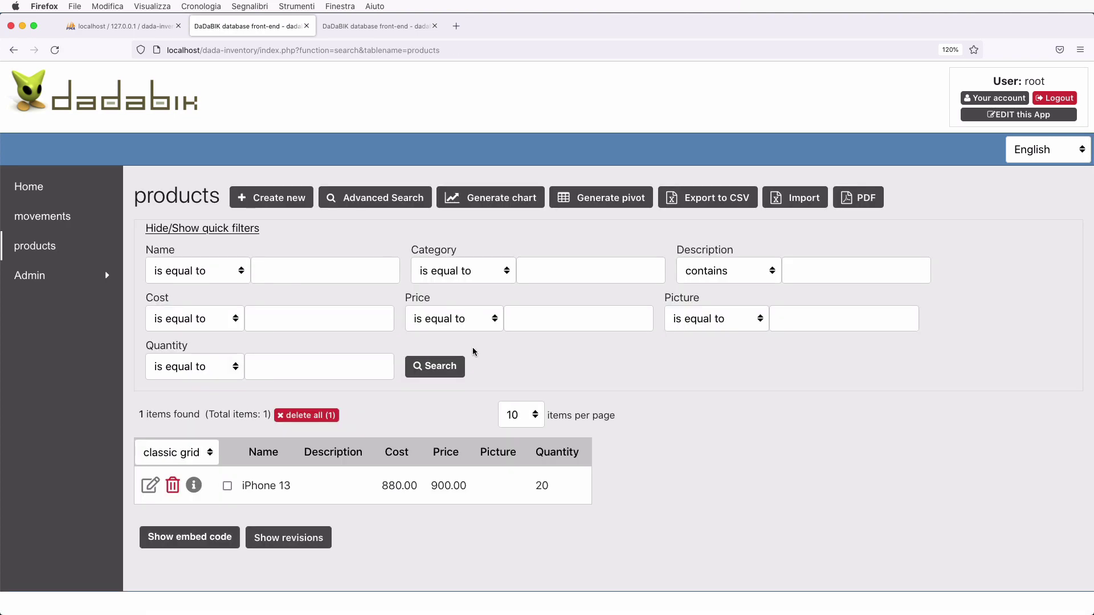
key(ctrl+Tab)
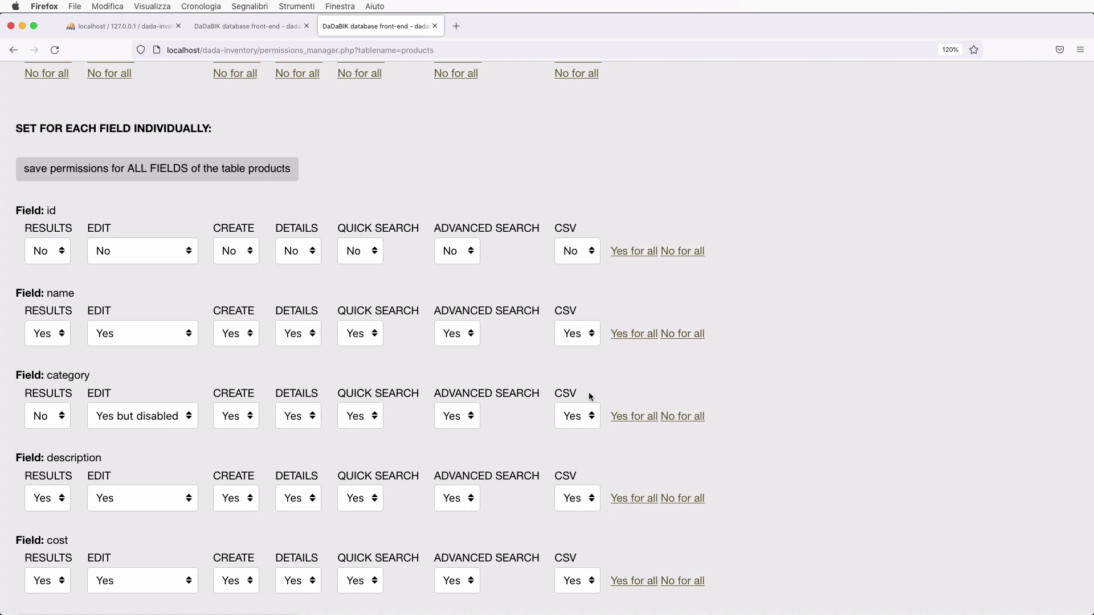
scroll(616, 296, up, 10)
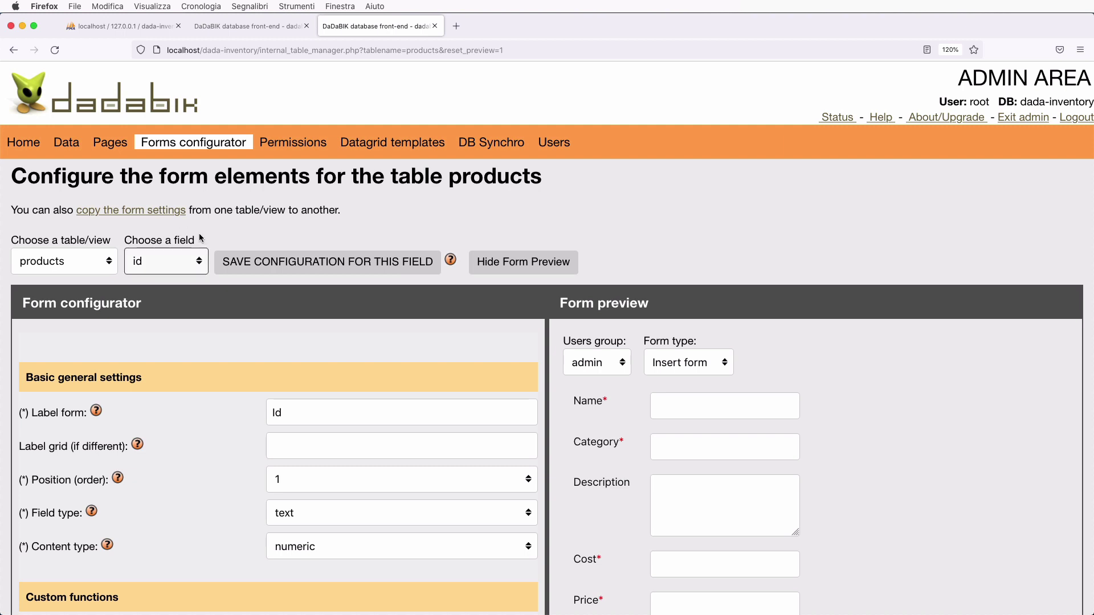
- Load the category field's form settings and try typing in the preview's Category input
click(161, 269)
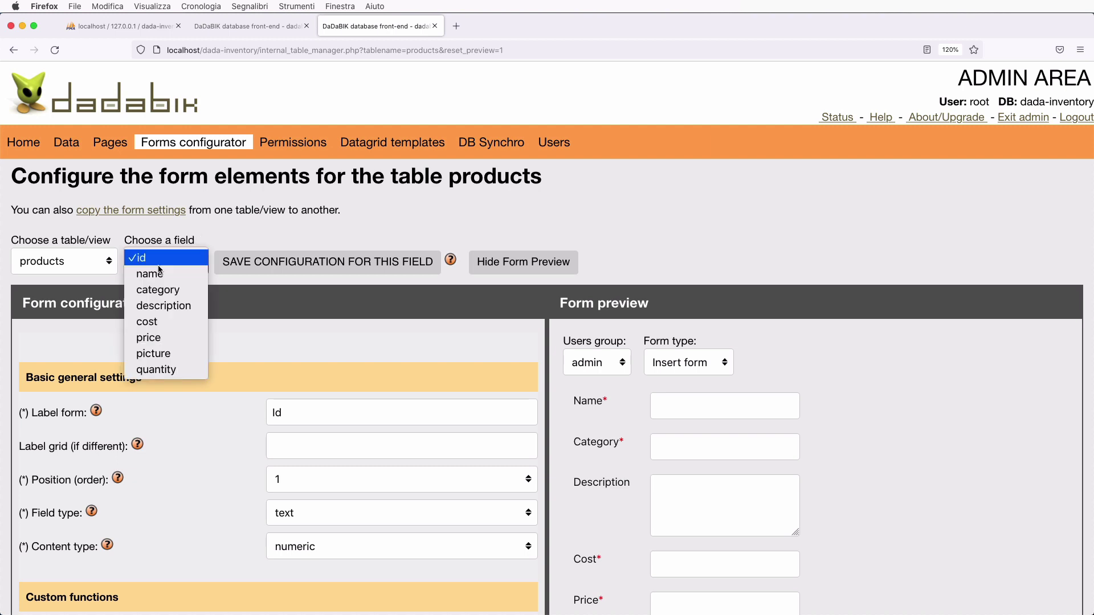
click(164, 297)
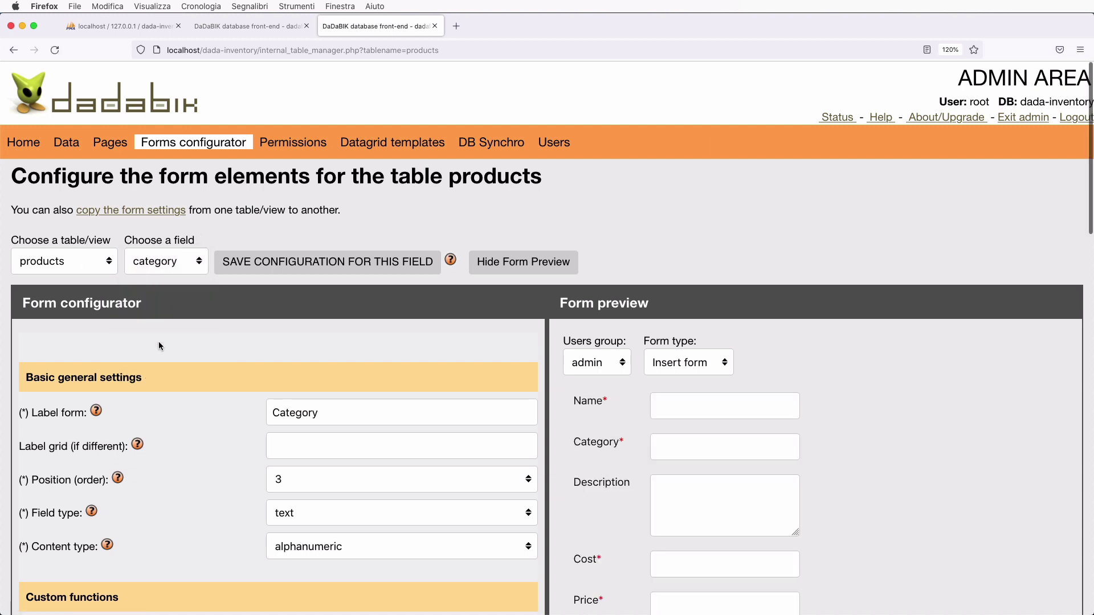
scroll(159, 346, down, 1)
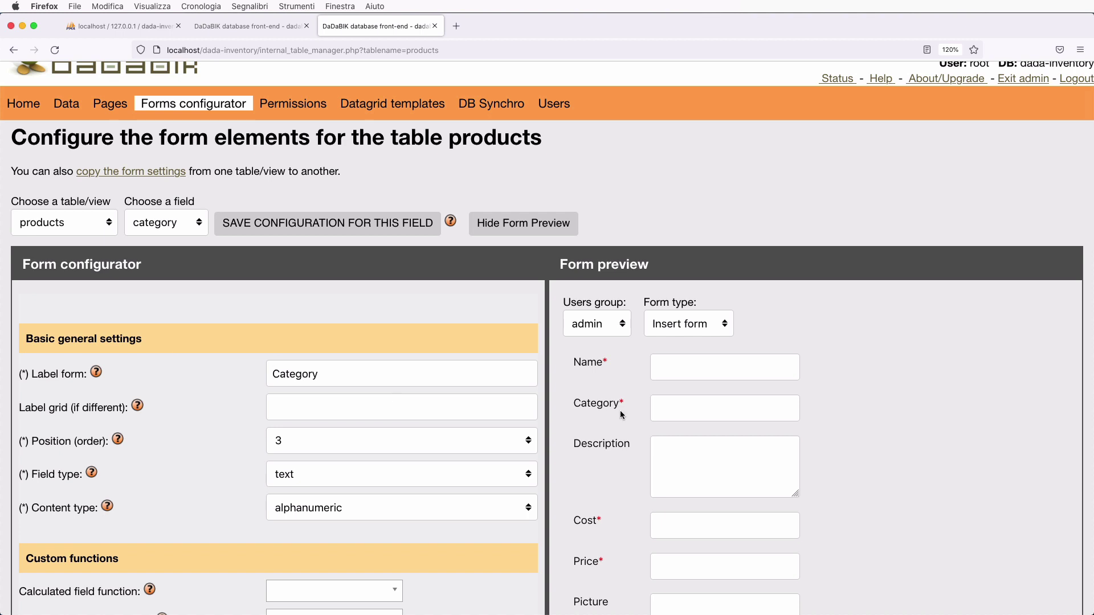
click(674, 415)
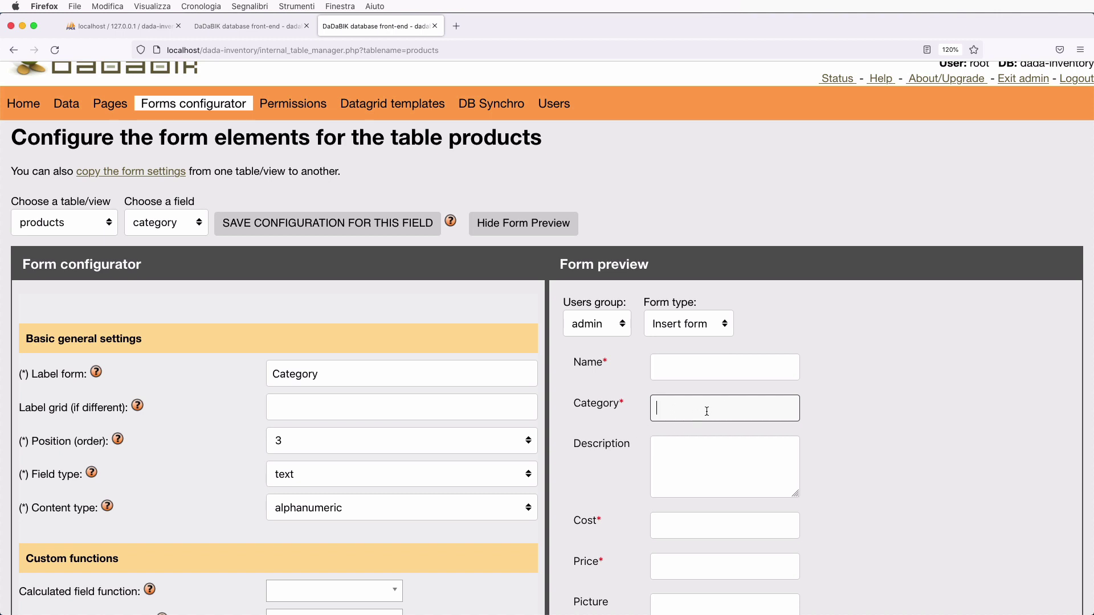
text(fjlkjklsdfjlksdf)
key(BackSpace)
key(BackSpace)
key(BackSpace)
key(BackSpace)
key(BackSpace)
key(BackSpace)
key(BackSpace)
key(BackSpace)
key(BackSpace)
key(BackSpace)
key(BackSpace)
key(BackSpace)
key(BackSpace)
key(BackSpace)
key(BackSpace)
key(BackSpace)
scroll(315, 450, down, 8)
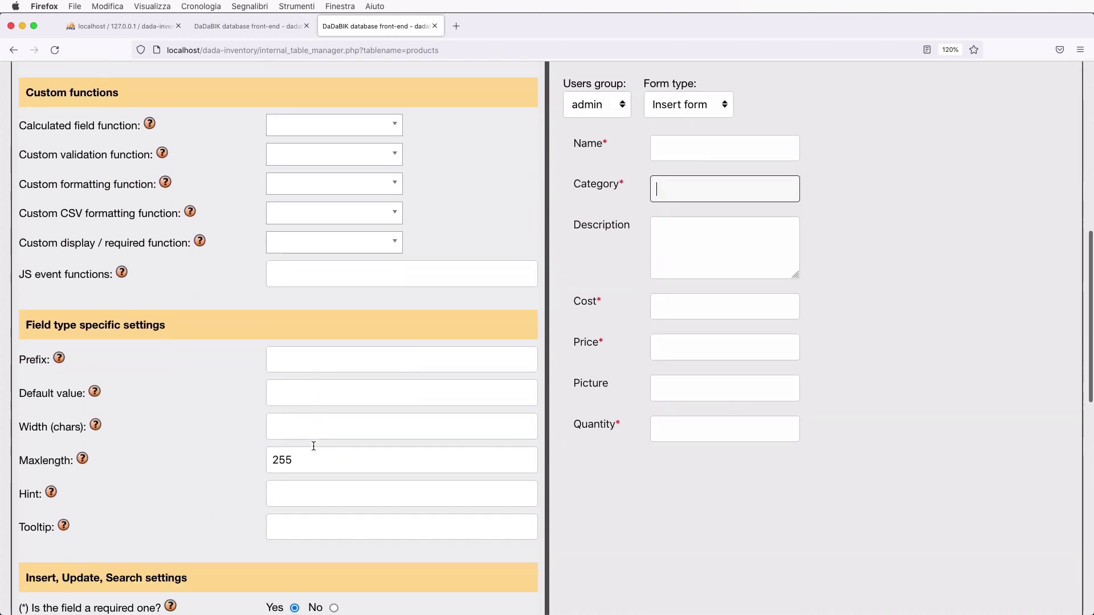
scroll(314, 445, up, 9)
scroll(313, 450, down, 1)
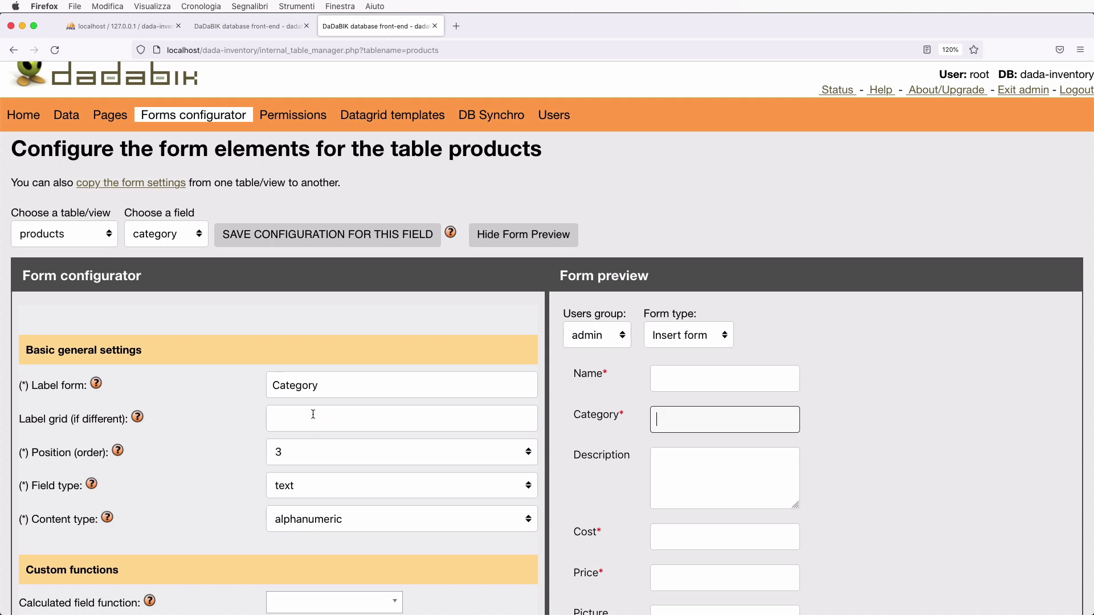
scroll(312, 414, down, 2)
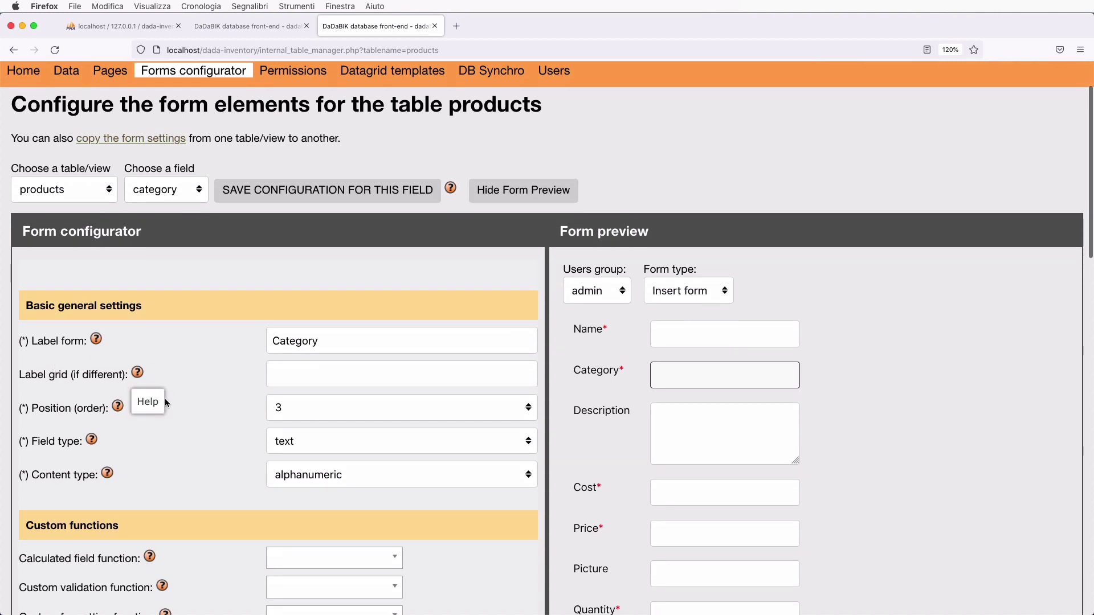
scroll(179, 425, down, 1)
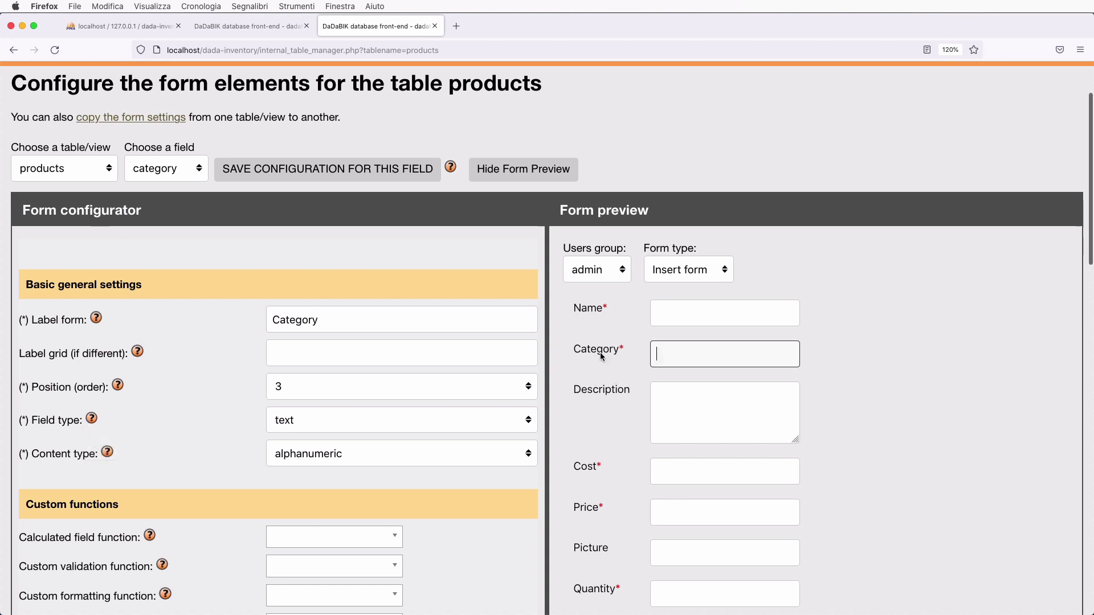
- Test editing the category Label field, leaving it reading 'Category'
click(332, 322)
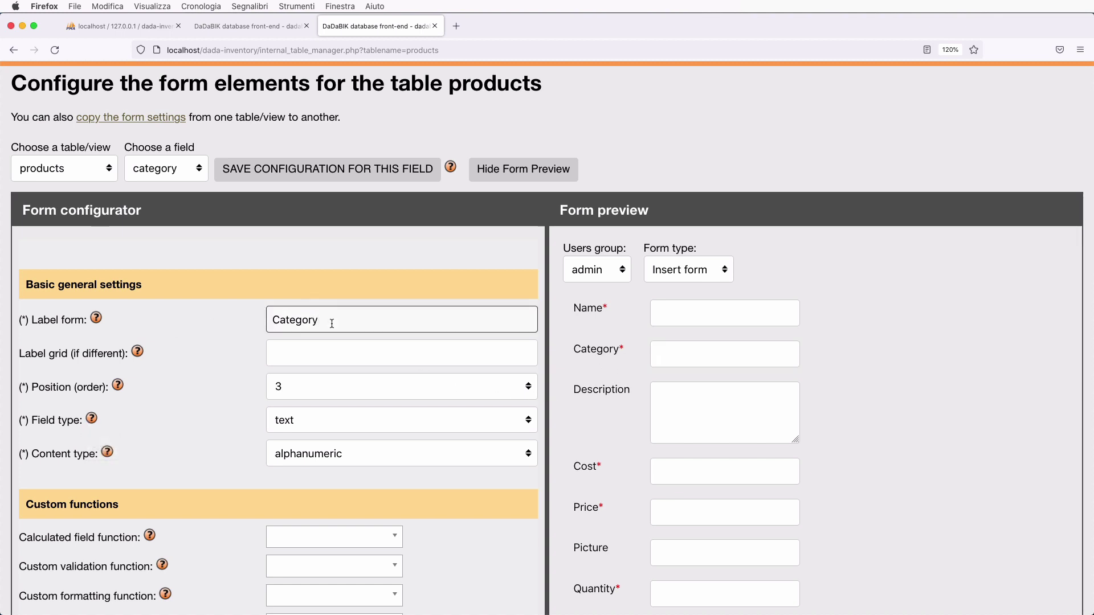
text(fjlsdkjflksdjf)
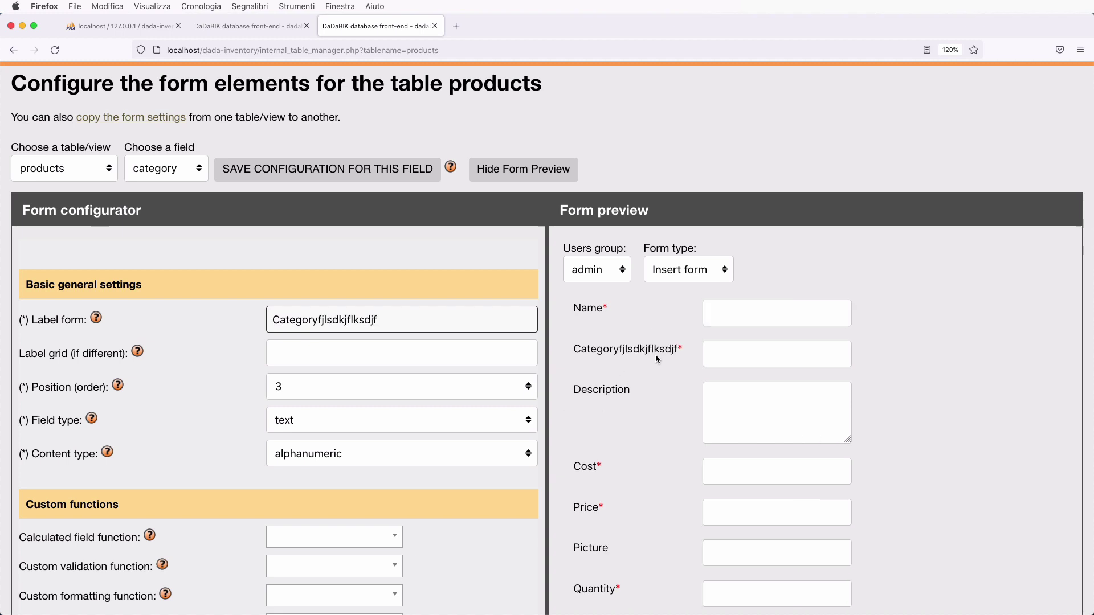
key(BackSpace)
key(BackSpace)
key(BackSpace)
key(BackSpace)
key(BackSpace)
key(BackSpace)
key(BackSpace)
key(BackSpace)
key(BackSpace)
key(BackSpace)
key(BackSpace)
key(BackSpace)
key(BackSpace)
key(BackSpace)
scroll(361, 276, down, 3)
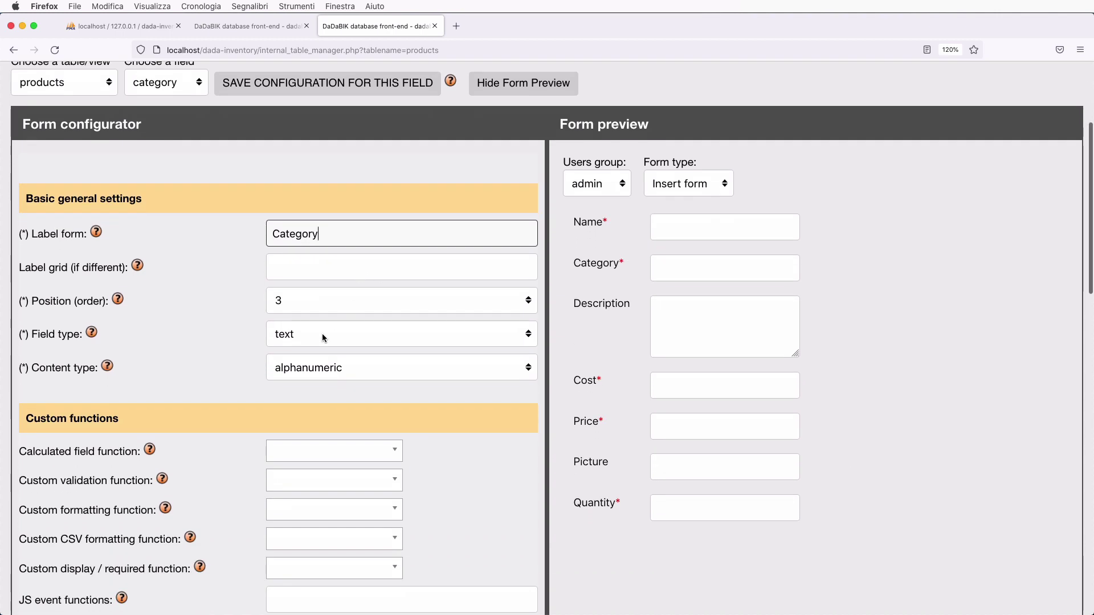
click(323, 338)
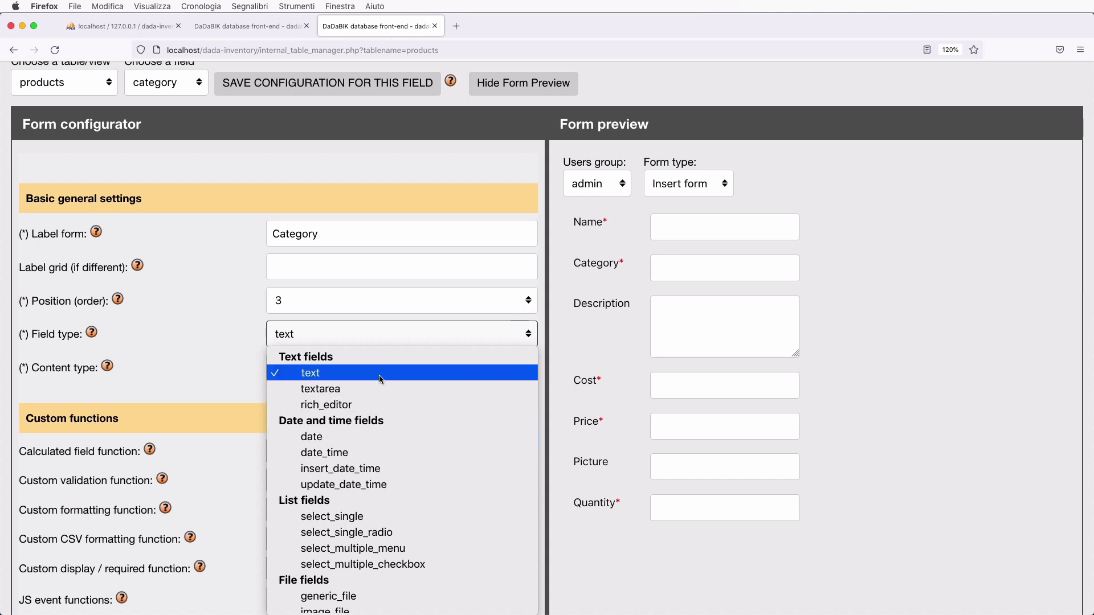
- Change category's field type to textarea, then select_single, keeping content type alphanumeric
click(371, 392)
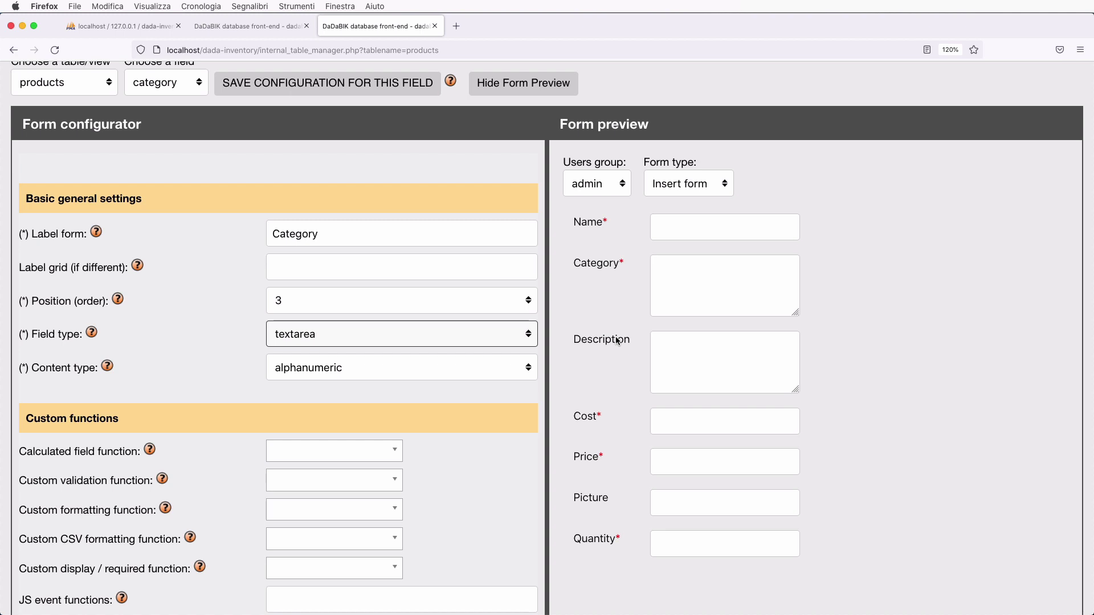
click(311, 336)
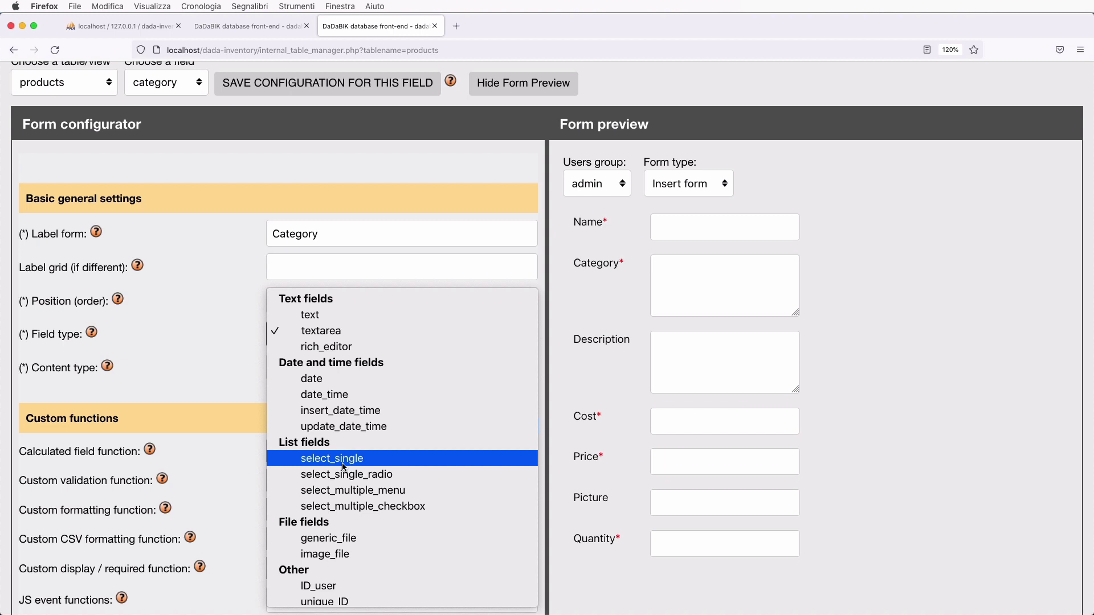
click(342, 464)
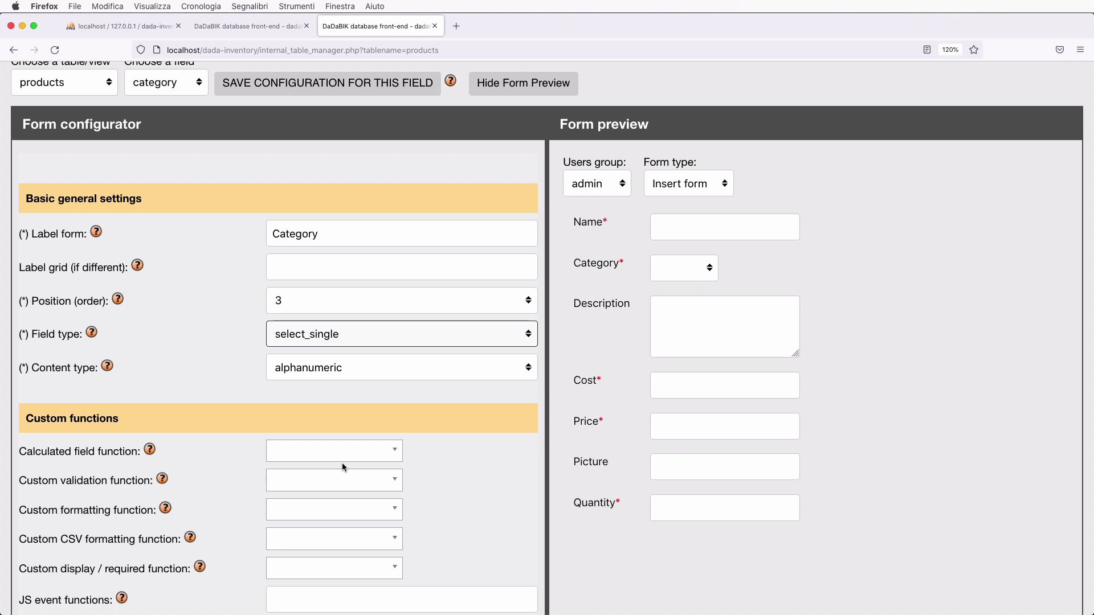
click(338, 368)
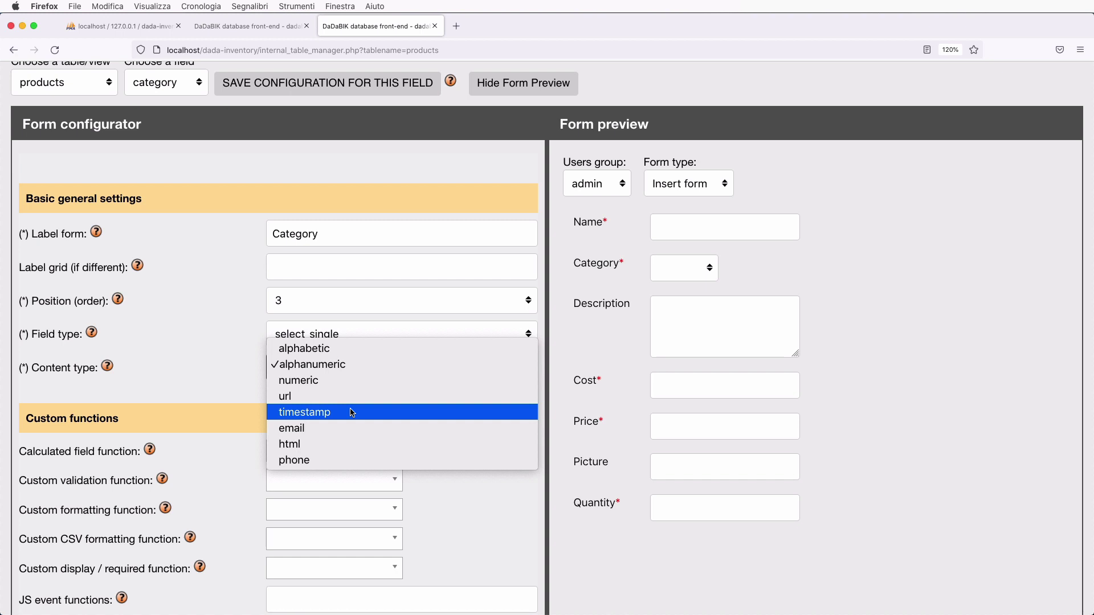
key(Escape)
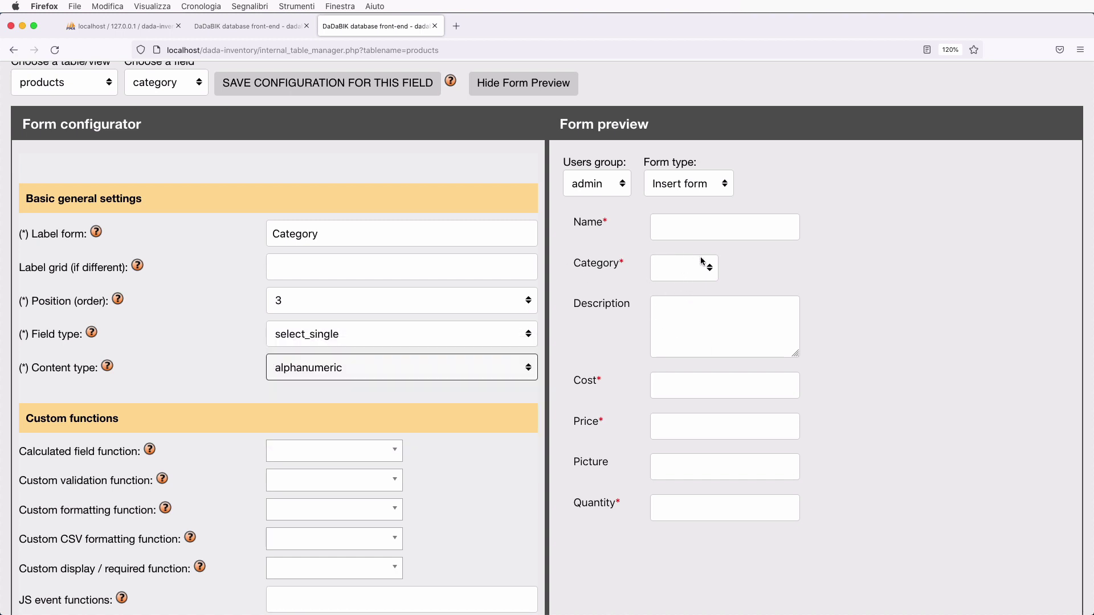
click(701, 267)
click(701, 266)
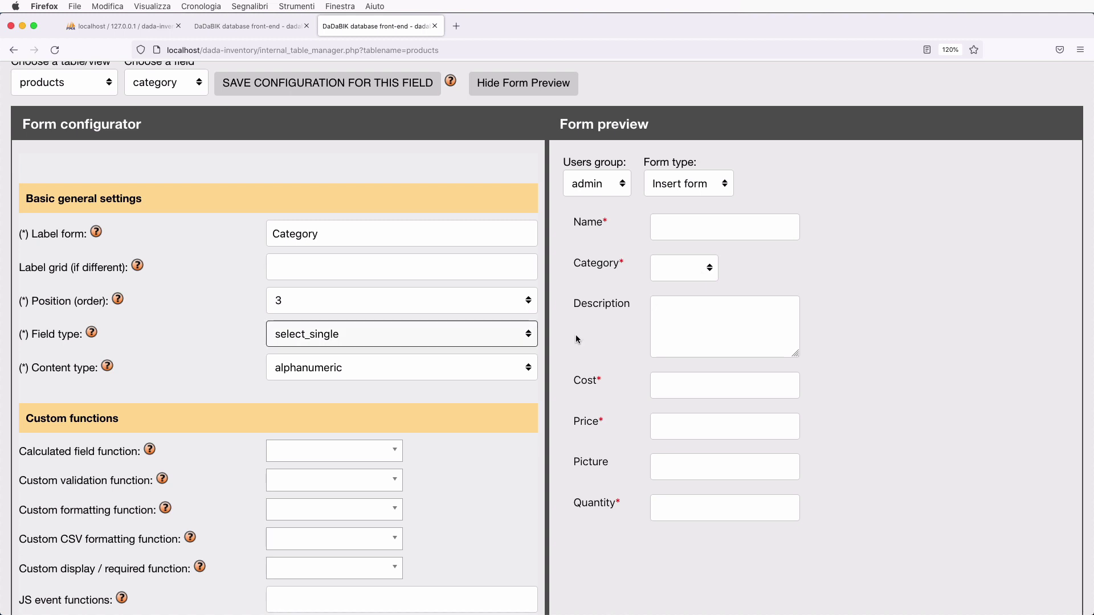
scroll(371, 403, down, 5)
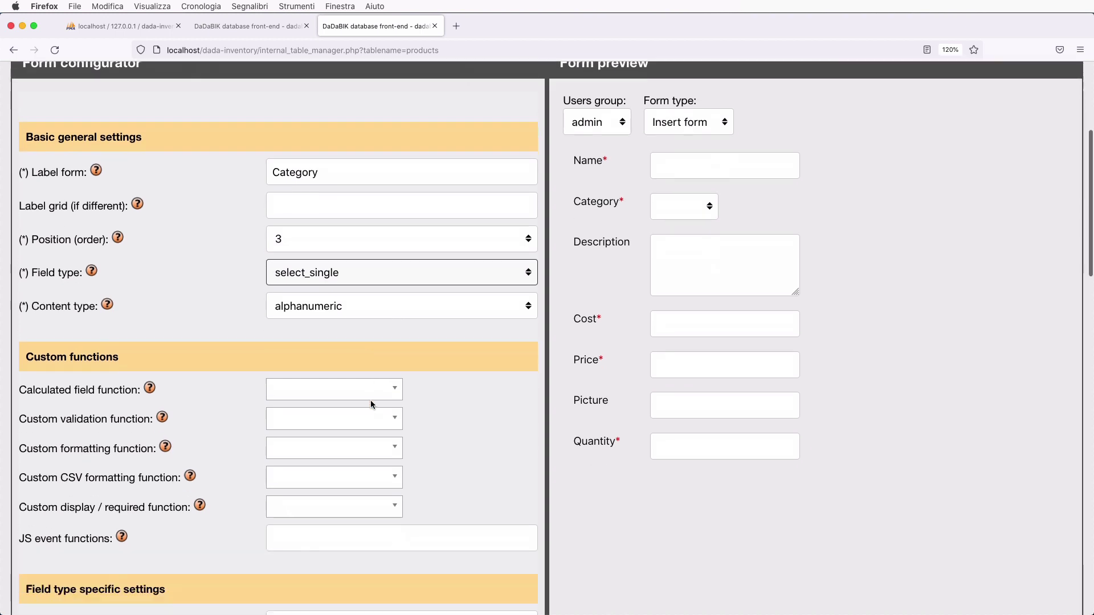
- Enter hard-coded options ~phones~laptops~musical instruments~ and pick phones in the preview dropdown
click(298, 500)
scroll(290, 497, down, 1)
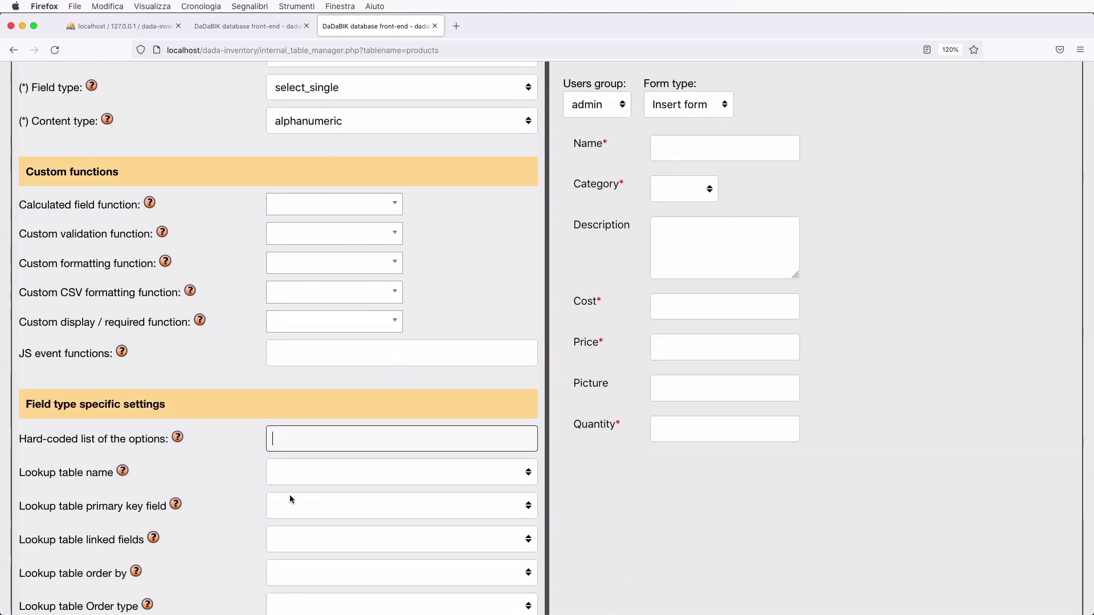
text(~phones)
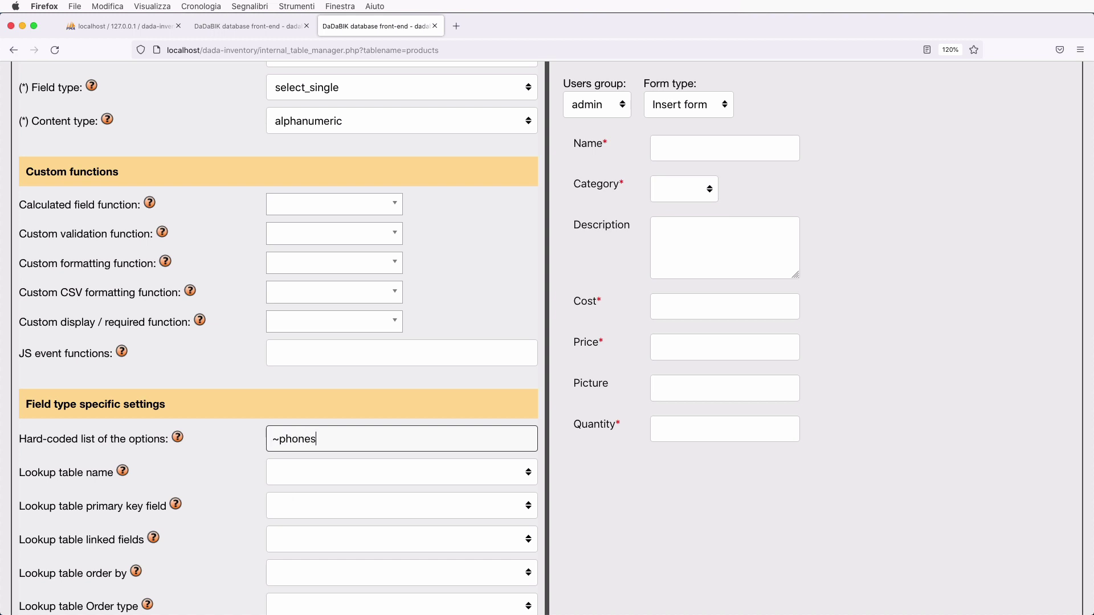
text(~laptops~musical instrume)
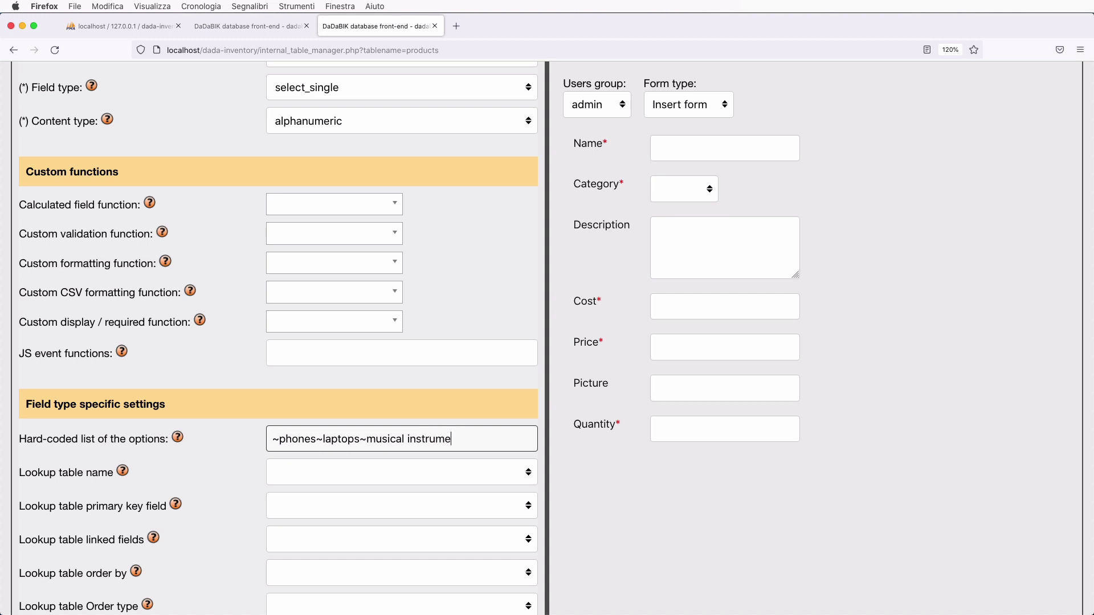
text(nts~)
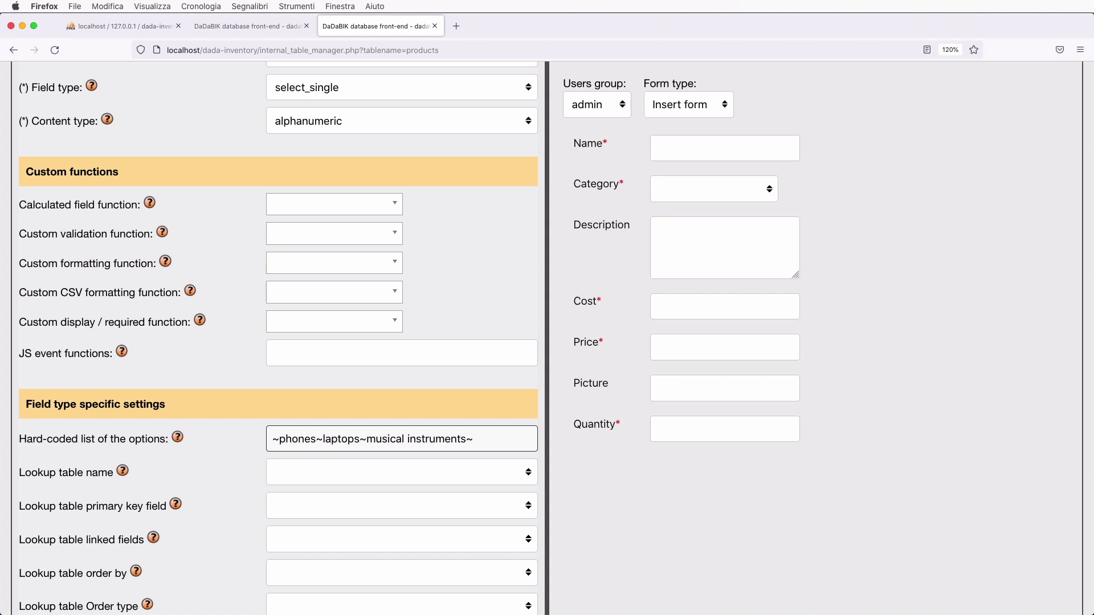
click(705, 200)
click(720, 194)
click(725, 199)
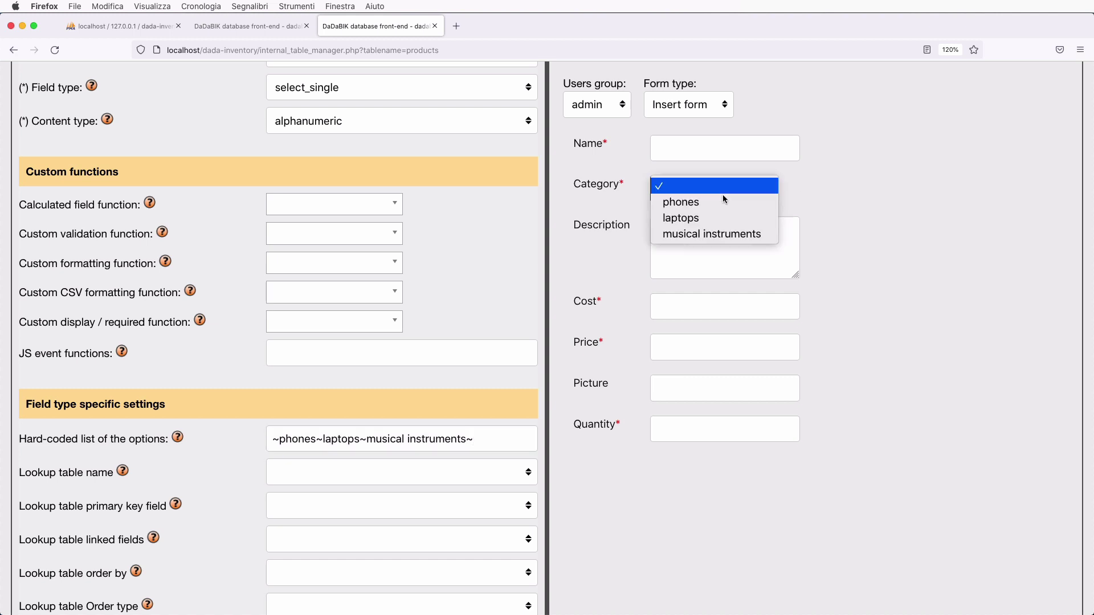
click(885, 170)
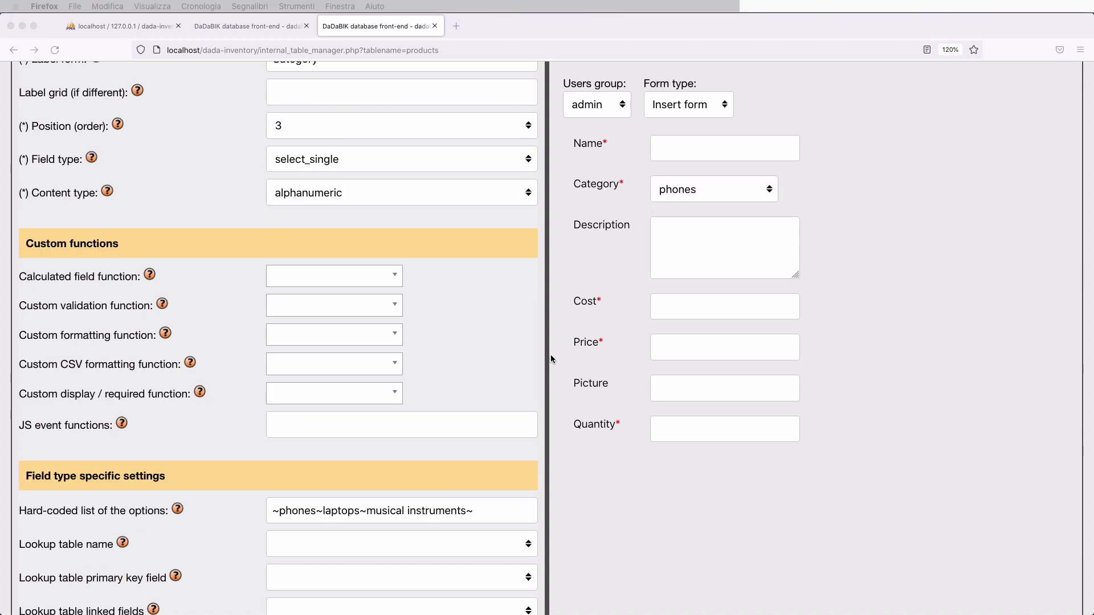
- Recheck the preview's category choices and review the hard-coded options list
scroll(550, 355, down, 3)
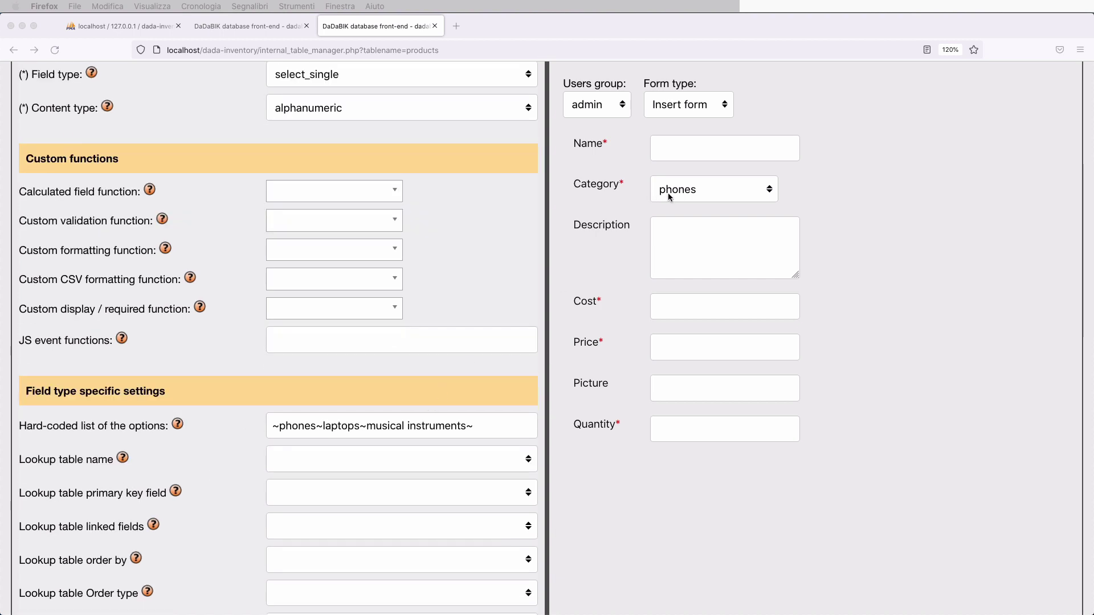
click(709, 189)
click(708, 189)
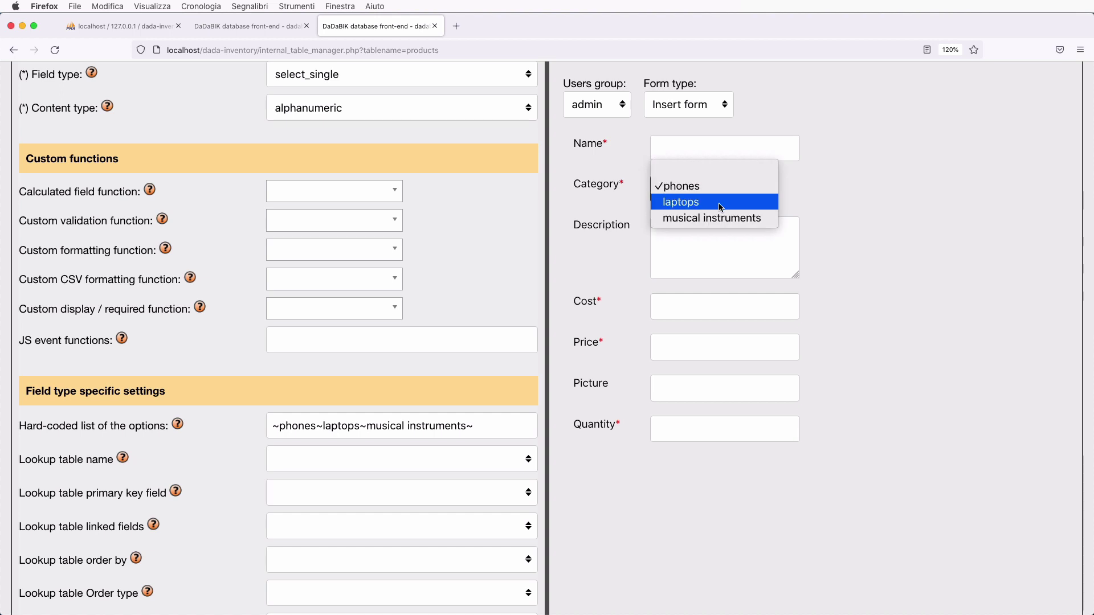
click(453, 343)
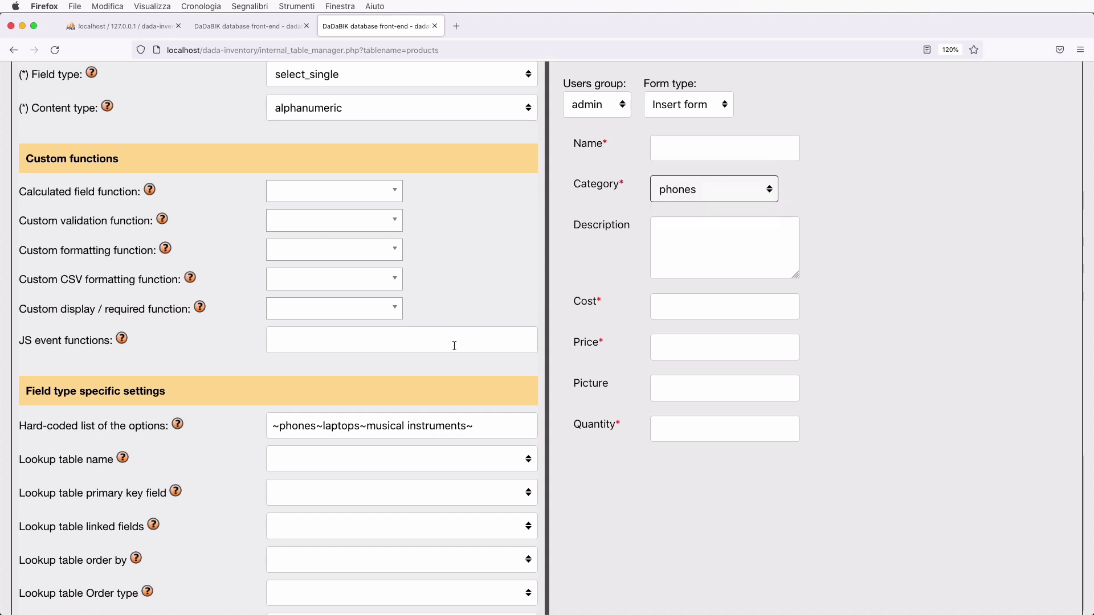
click(309, 429)
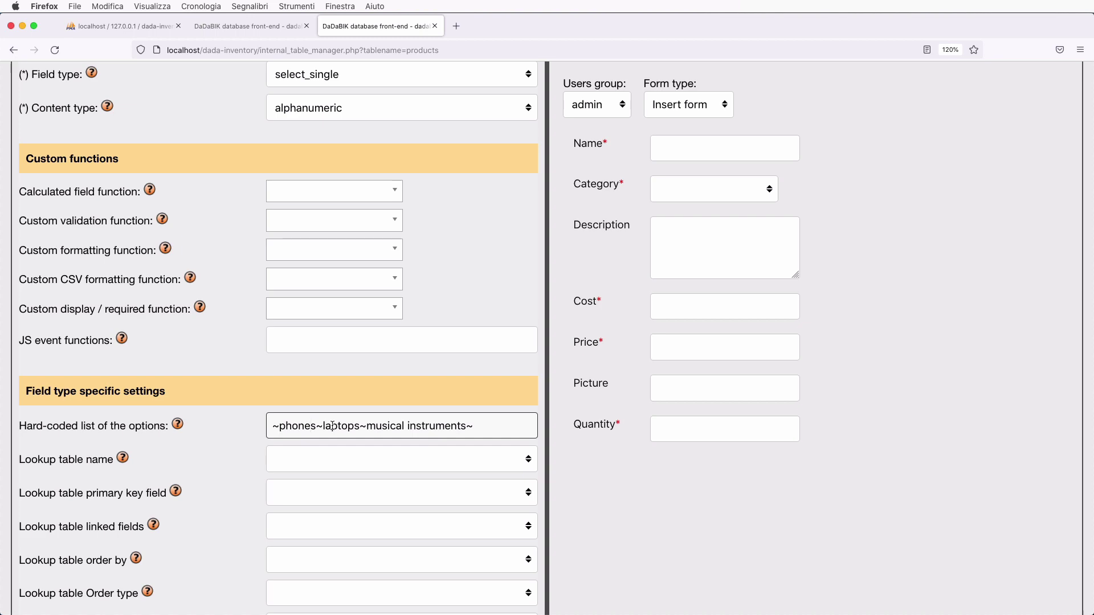
scroll(332, 426, up, 10)
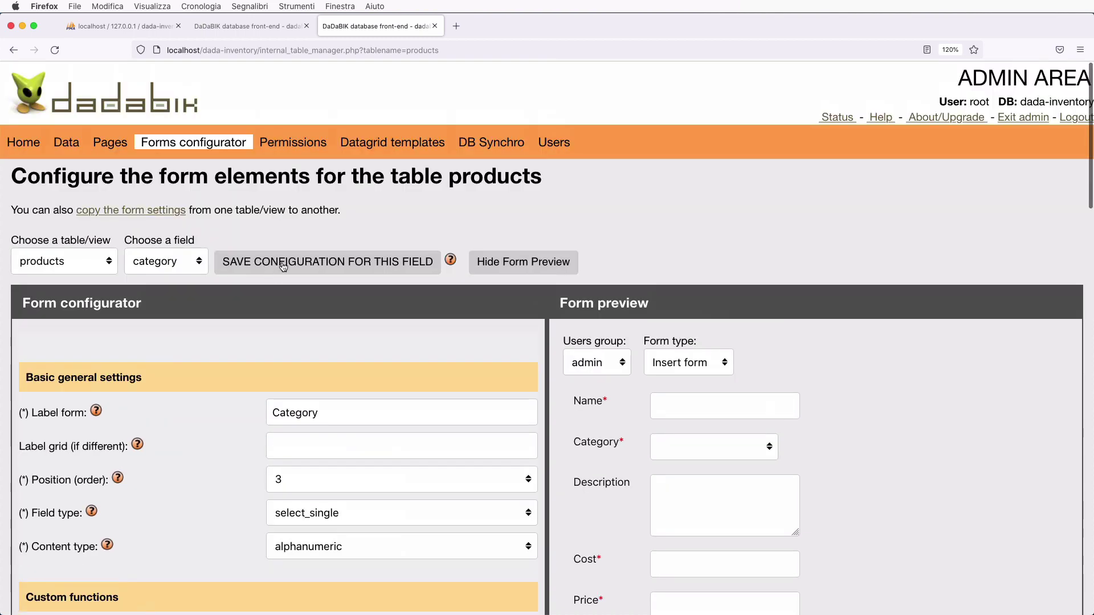
- Save the Category field configuration and switch to the description field's settings
click(283, 267)
scroll(372, 375, down, 5)
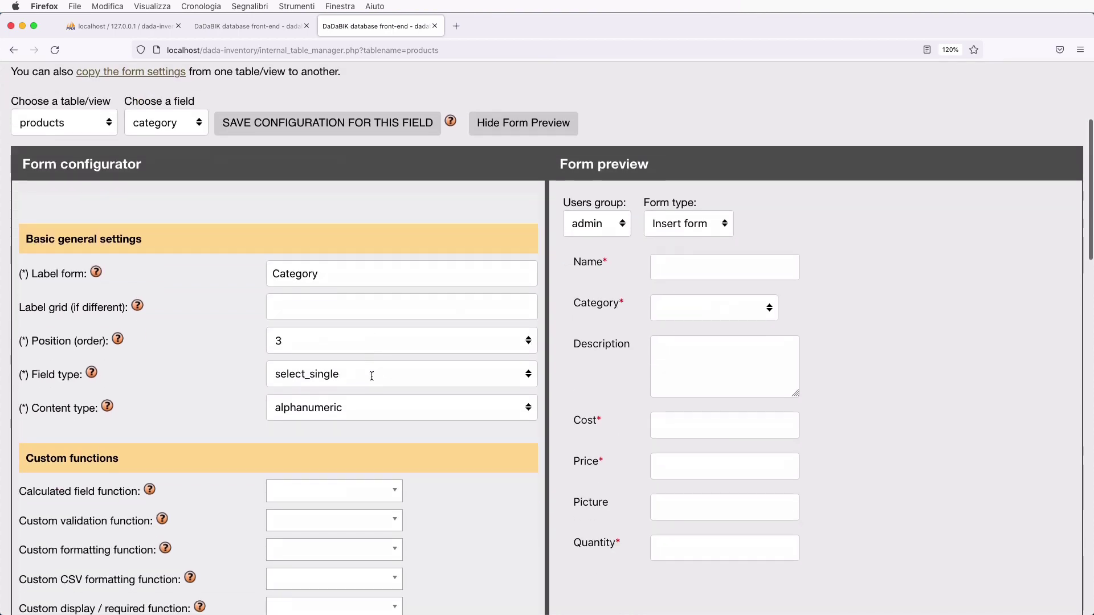
click(142, 122)
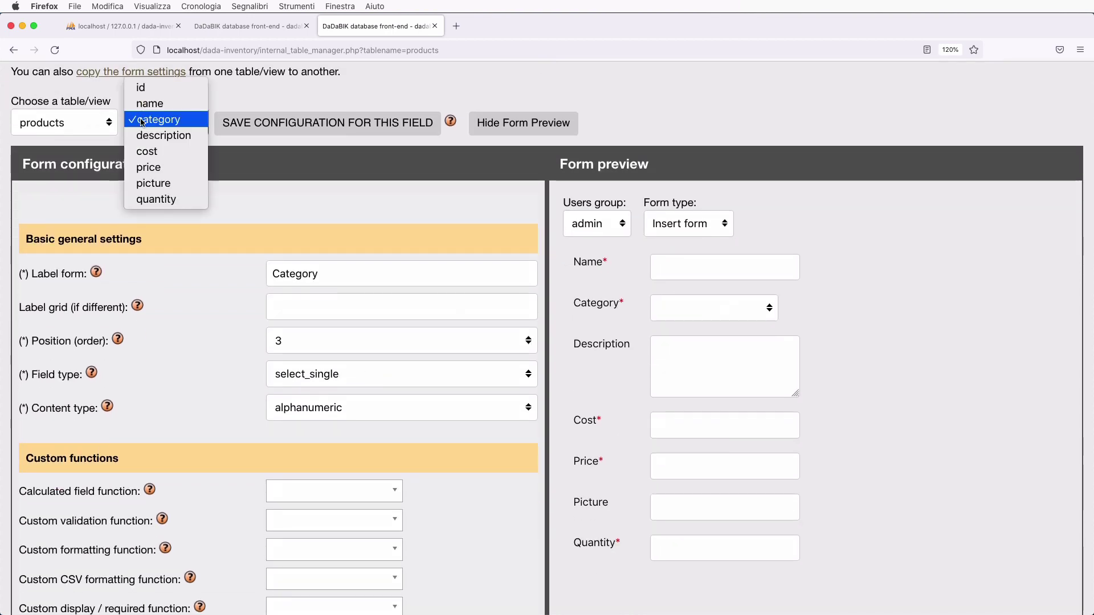
click(163, 135)
scroll(342, 314, down, 3)
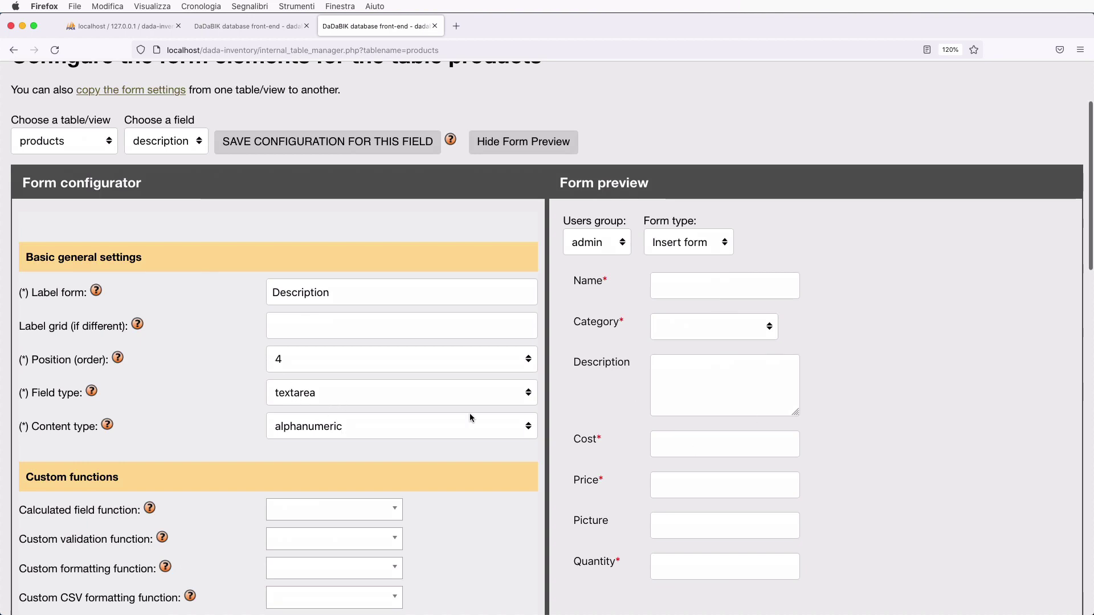
scroll(347, 439, up, 3)
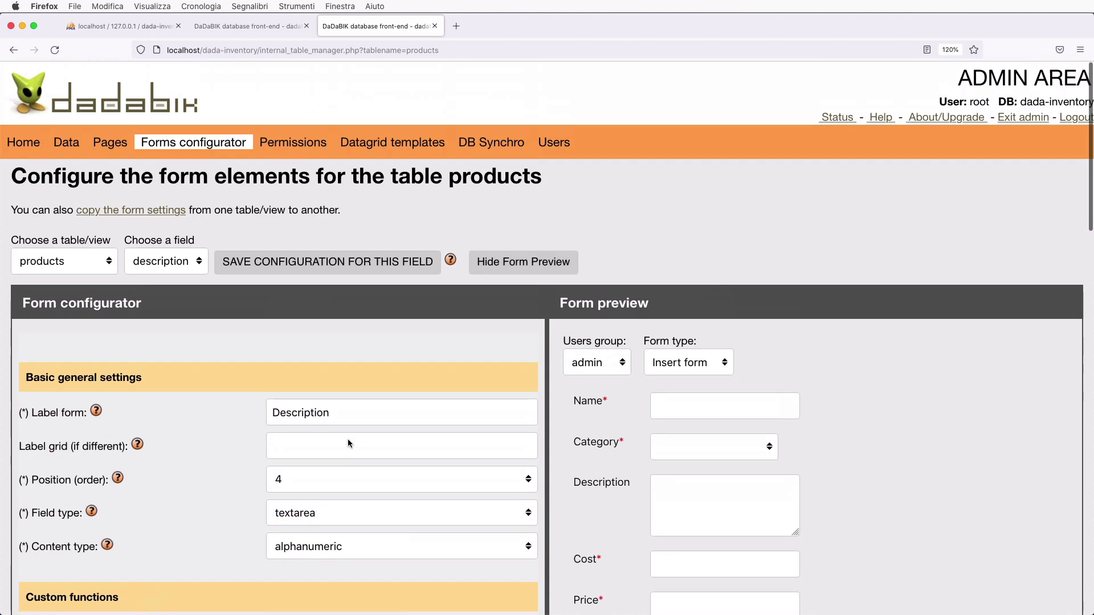
- Review the cost and price field settings in turn
click(168, 262)
click(171, 274)
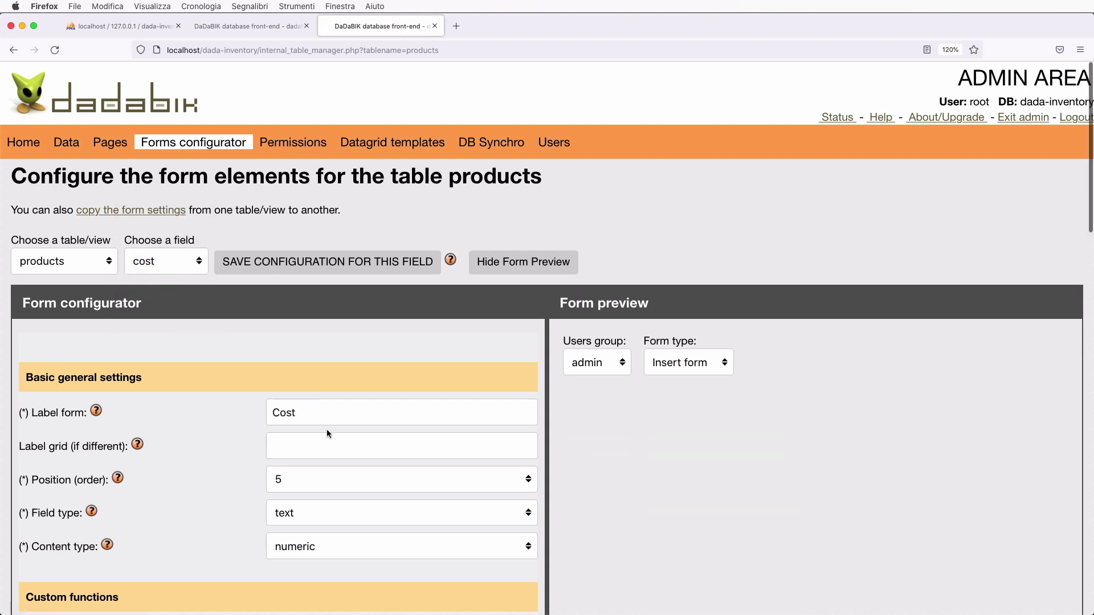
scroll(327, 430, down, 3)
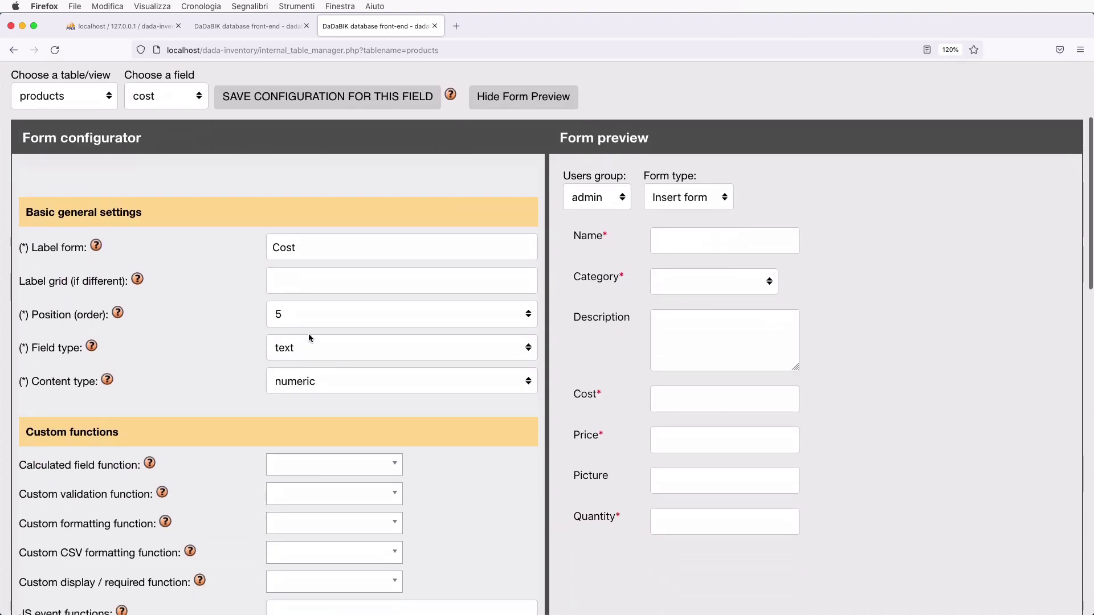
scroll(342, 387, up, 3)
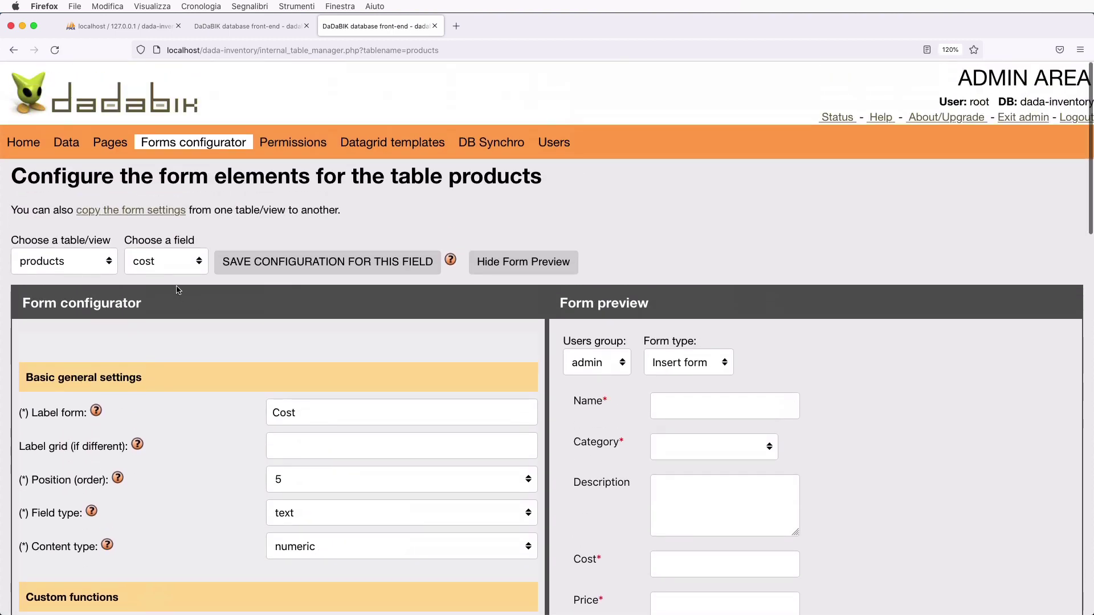
click(168, 262)
click(167, 275)
scroll(192, 335, down, 2)
scroll(188, 319, up, 2)
- Bring up the picture field's settings and its field type choices
click(167, 260)
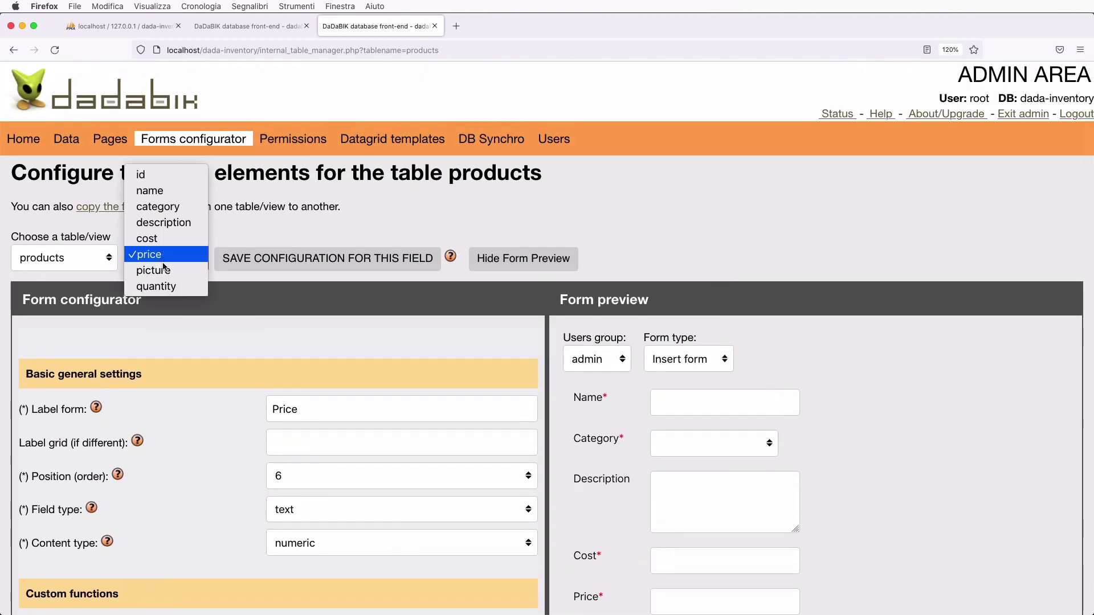
click(172, 276)
scroll(414, 429, down, 2)
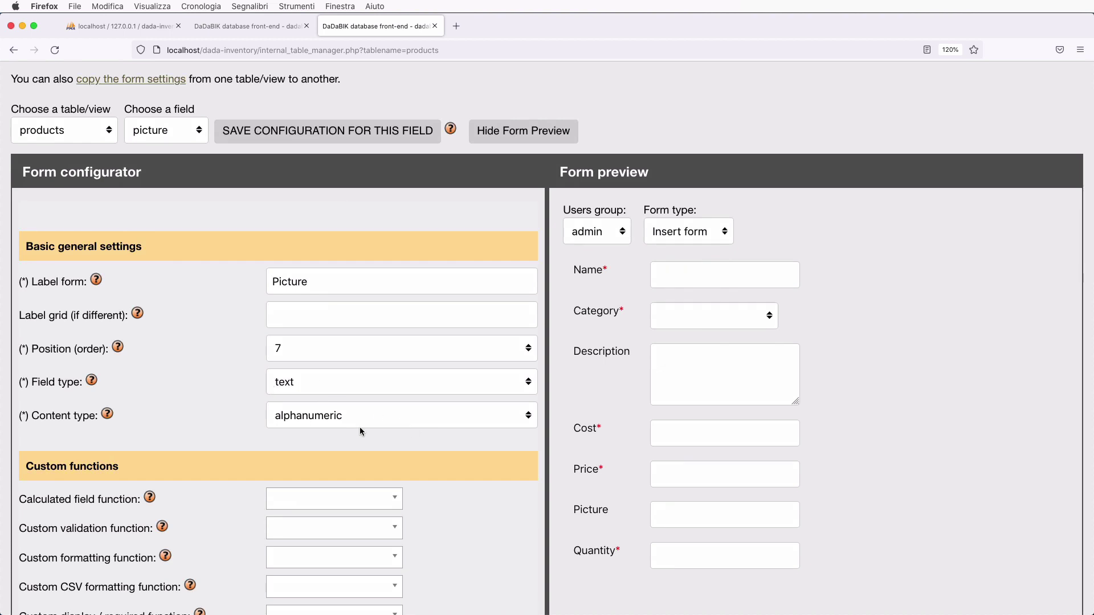
scroll(360, 426, down, 1)
click(308, 322)
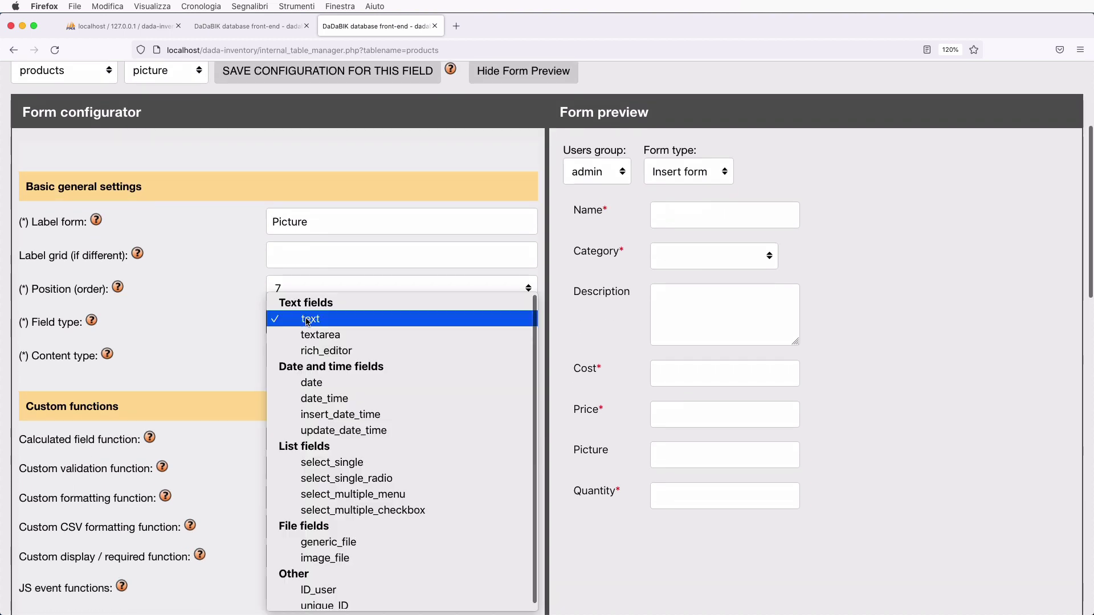
- Set Picture's field type to image_file and copy 'enable_uploads = 1' from the error
click(358, 558)
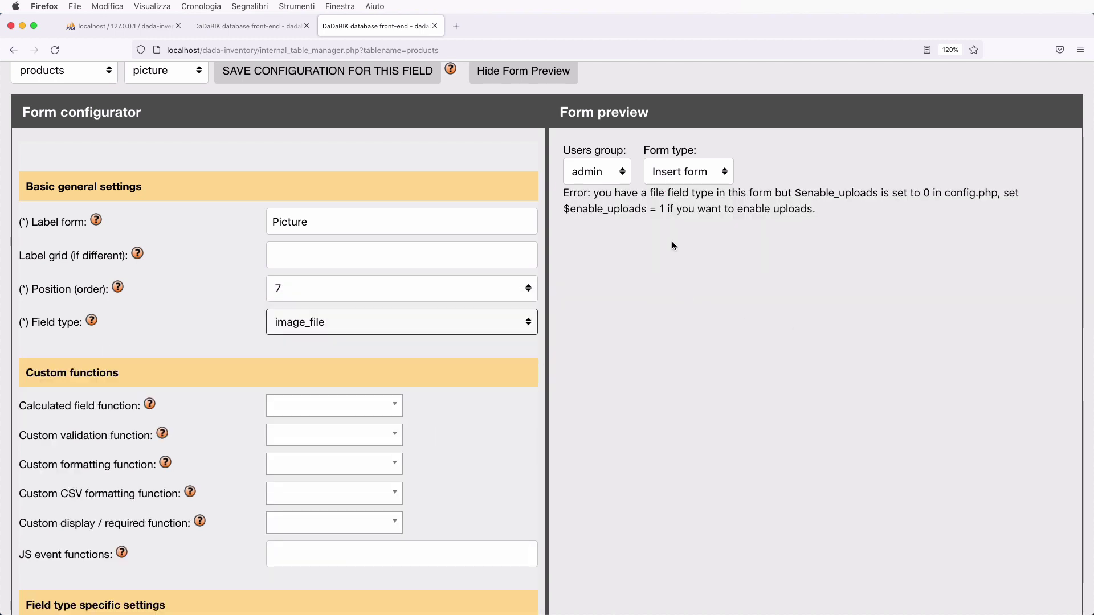
double_click(588, 208)
drag(588, 209, 664, 209)
key(cmd+c)
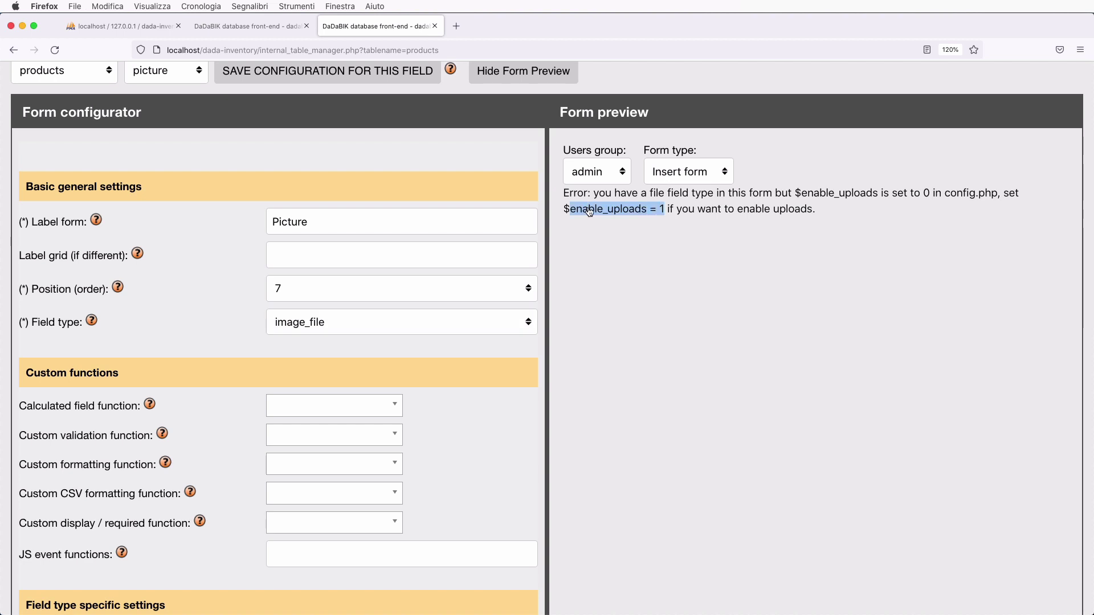
- Add $enable_uploads = 1; to the end of config_custom.php and save it
key(cmd+Tab)
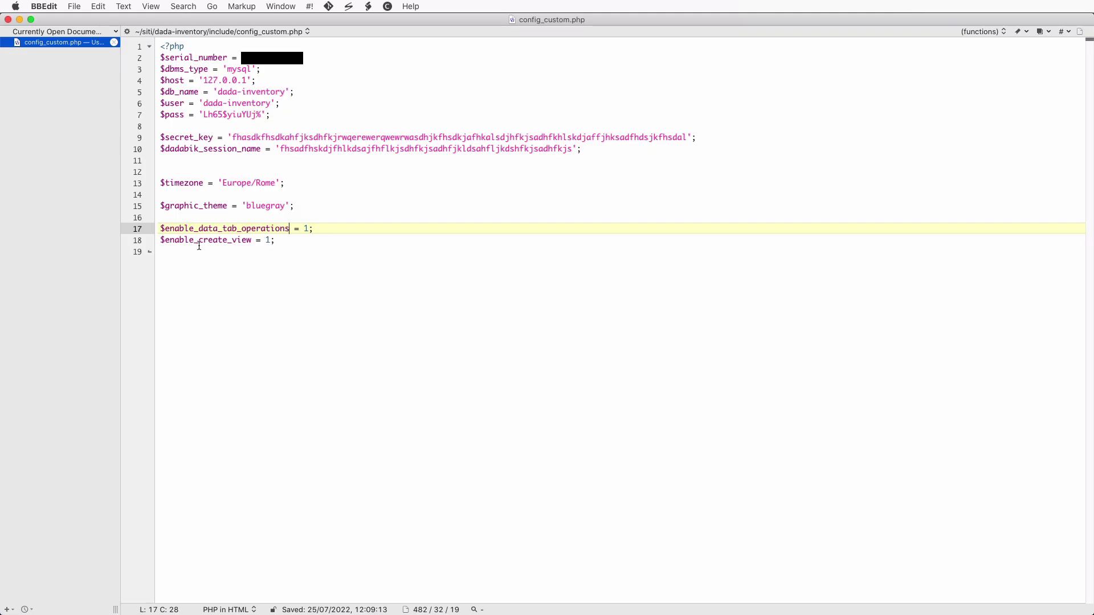
key(Down)
key(Down)
key(Down)
text($)
key(cmd+v)
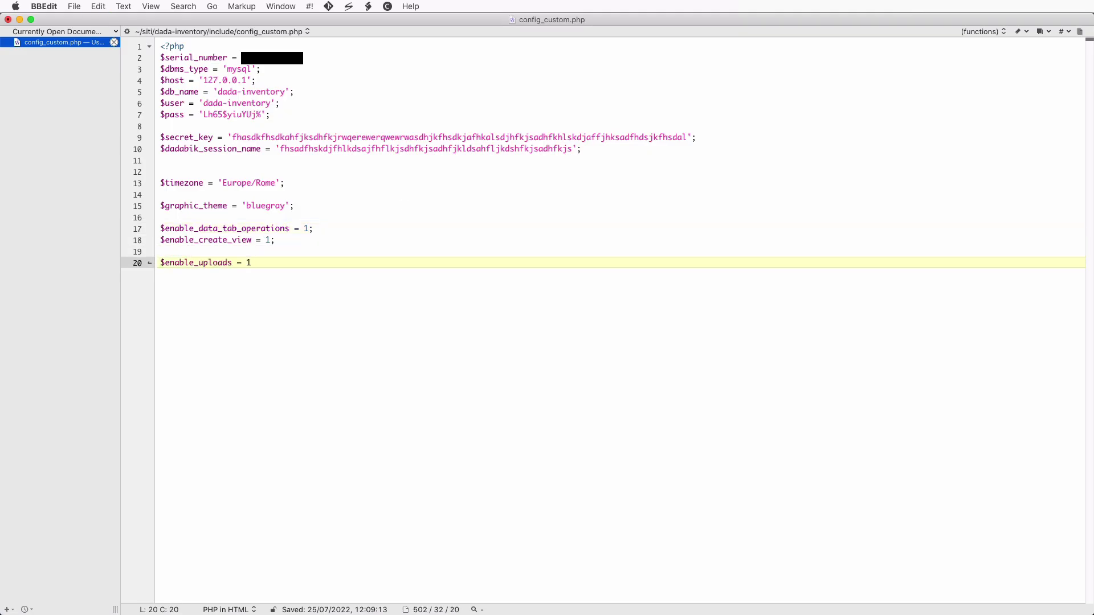
text(;)
key(super+s)
key(super+Tab)
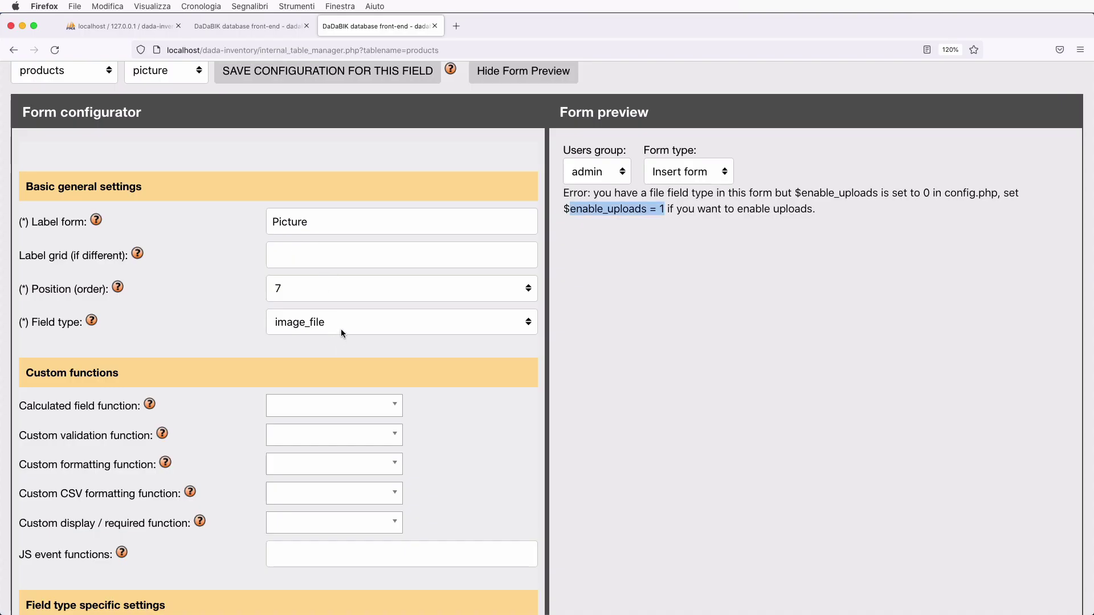
- Save the Picture field configuration as an image_file upload
click(303, 228)
key(Return)
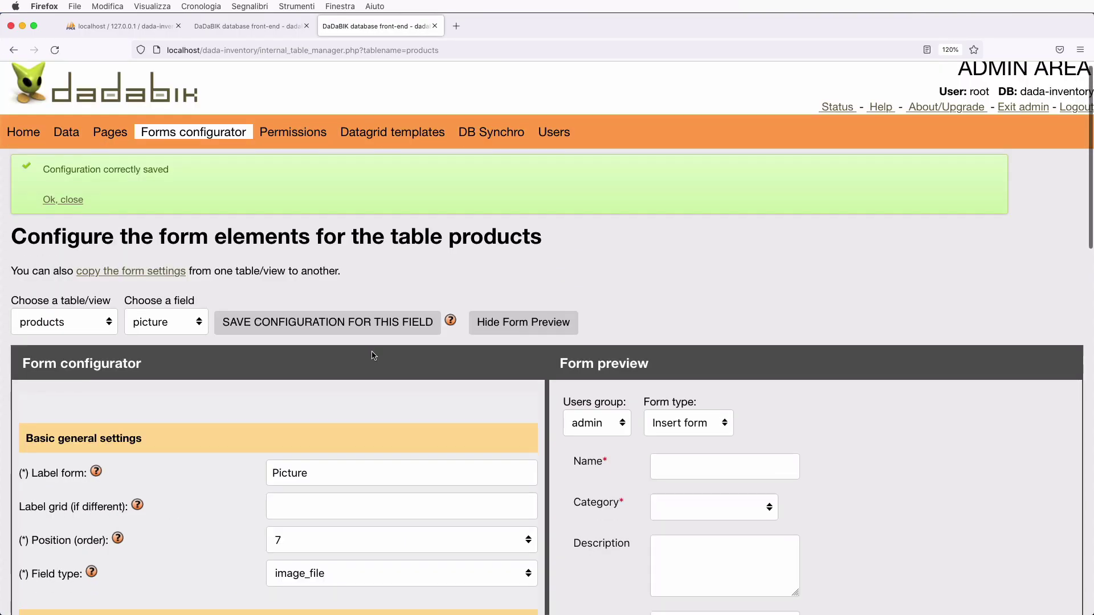
scroll(373, 356, down, 5)
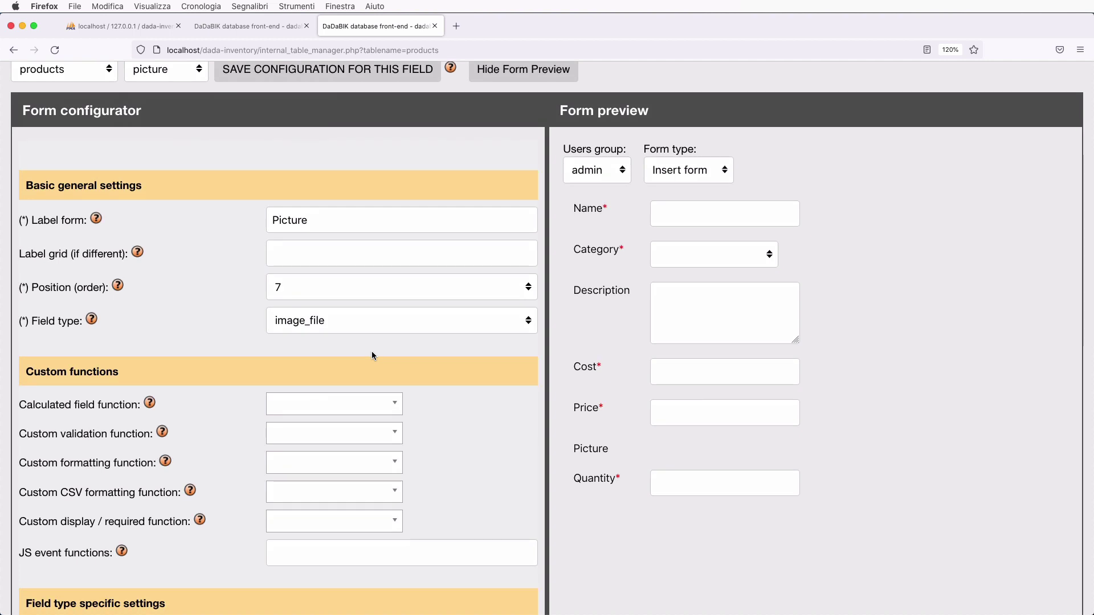
scroll(371, 351, up, 1)
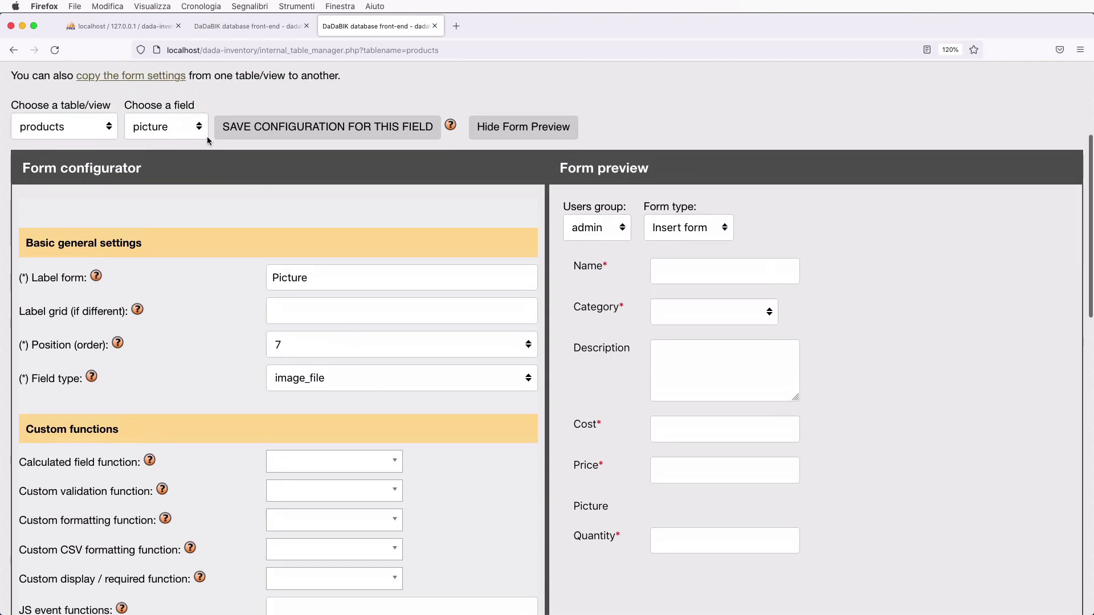
- Set the quantity field's width to 5 characters and save its configuration
click(191, 133)
click(171, 261)
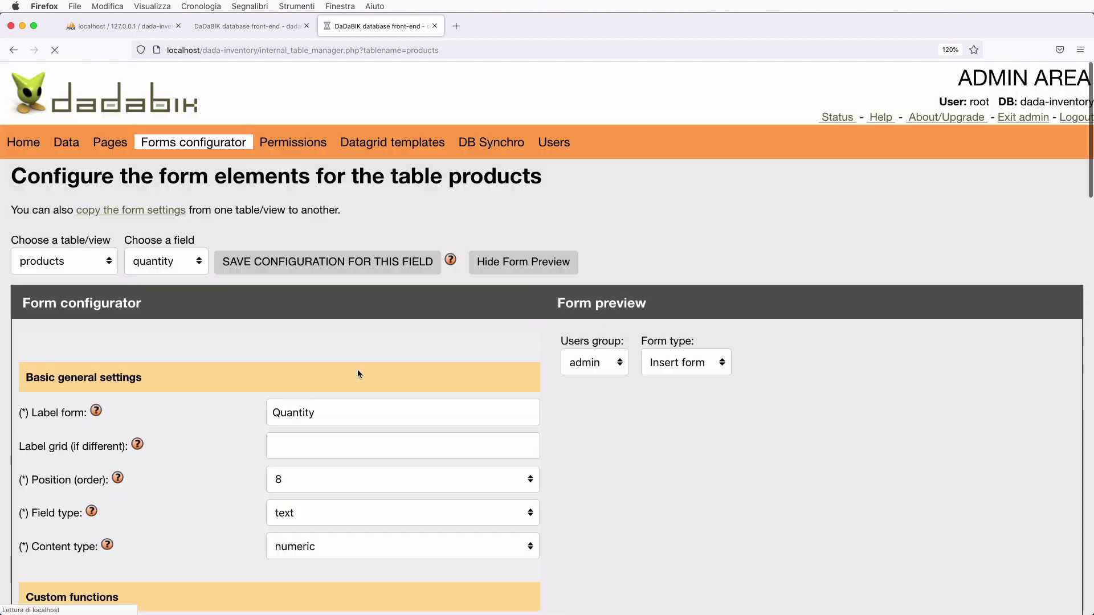
scroll(358, 372, down, 1)
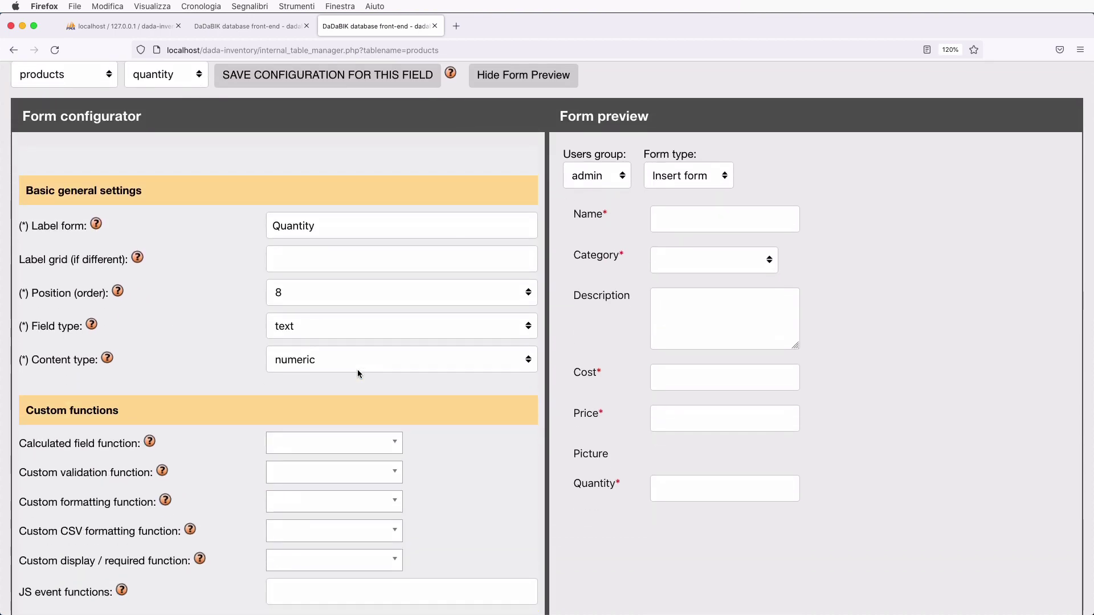
scroll(357, 370, down, 5)
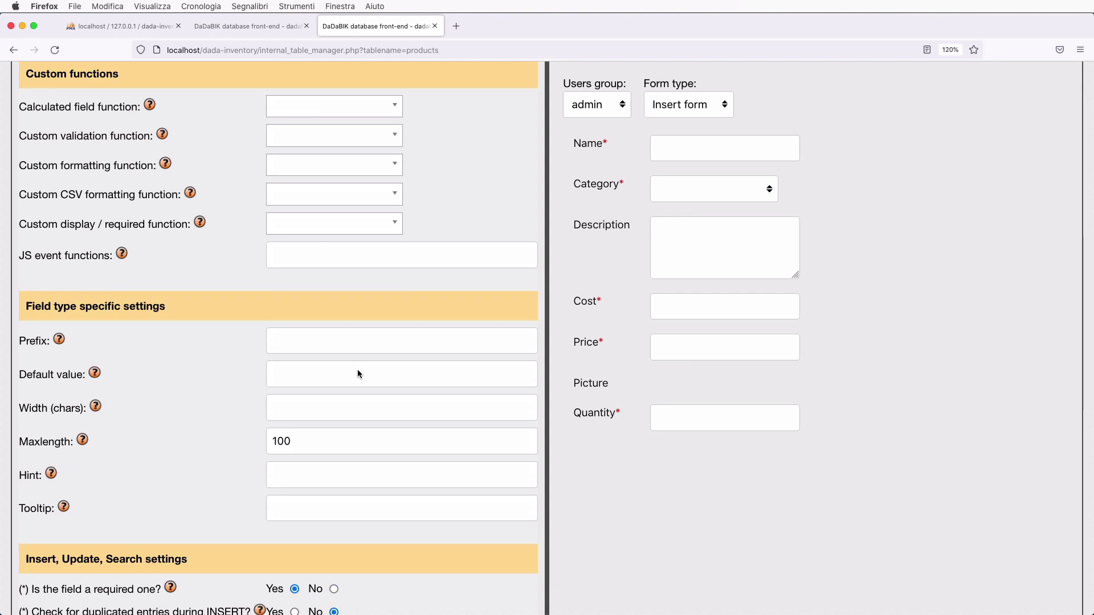
scroll(357, 374, down, 1)
click(312, 354)
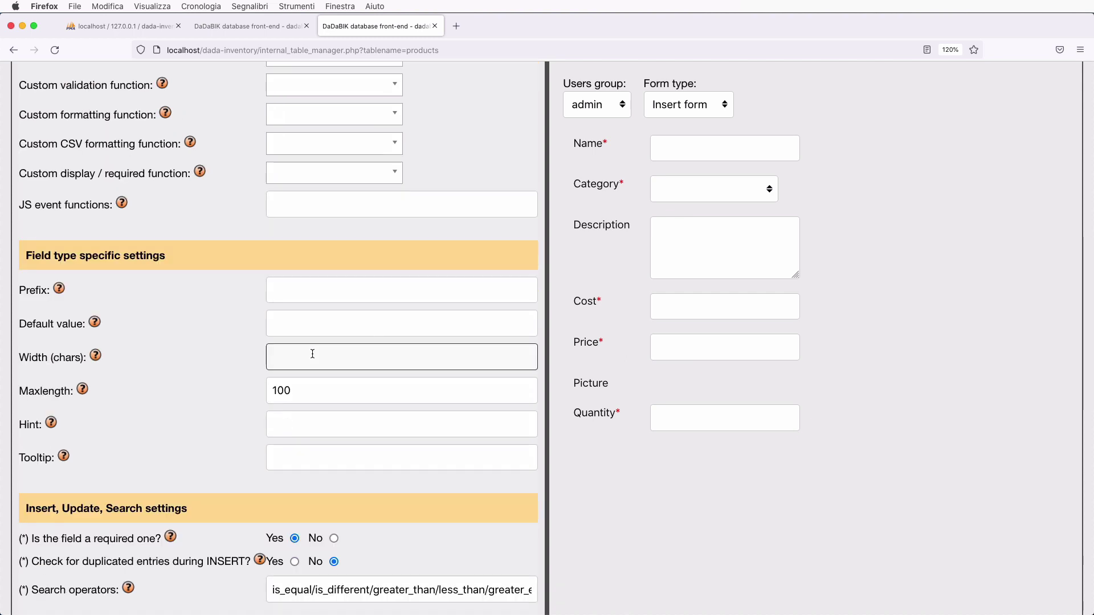
text(5)
click(212, 344)
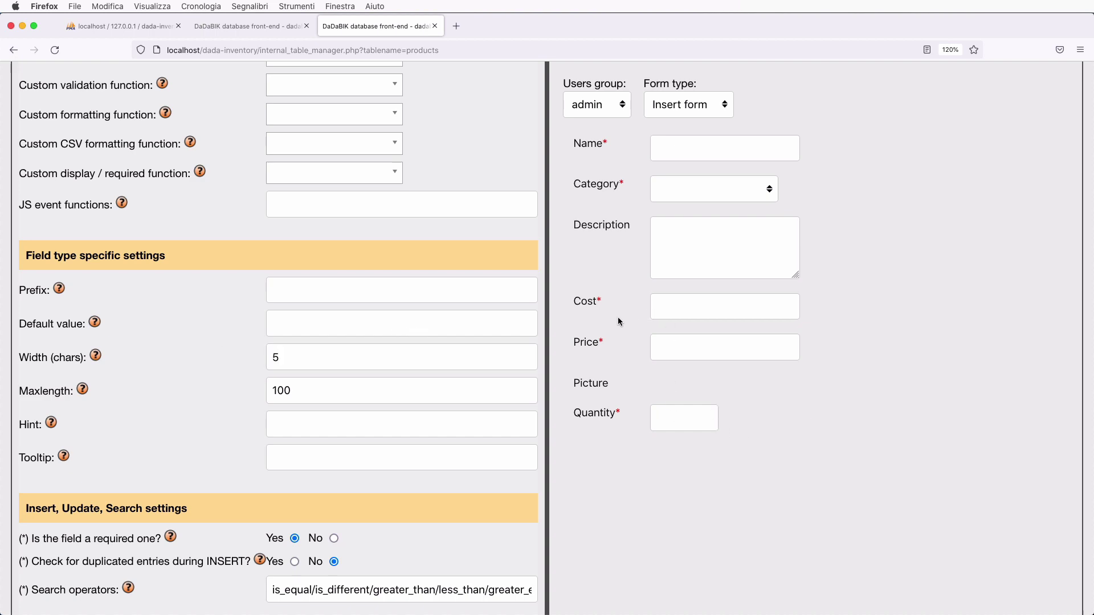
scroll(438, 445, up, 10)
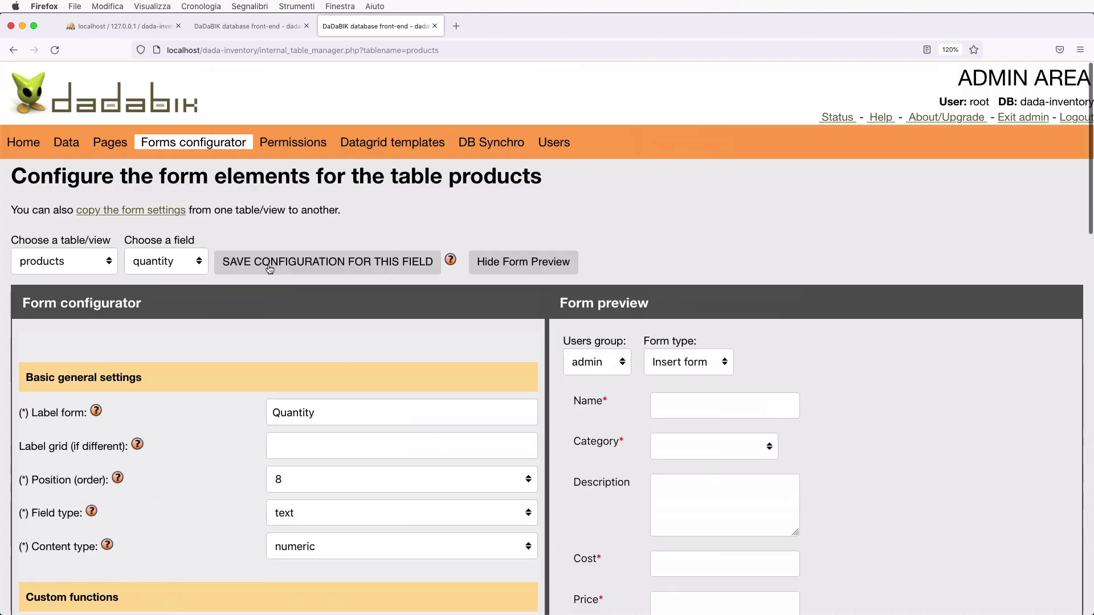
click(269, 267)
click(74, 340)
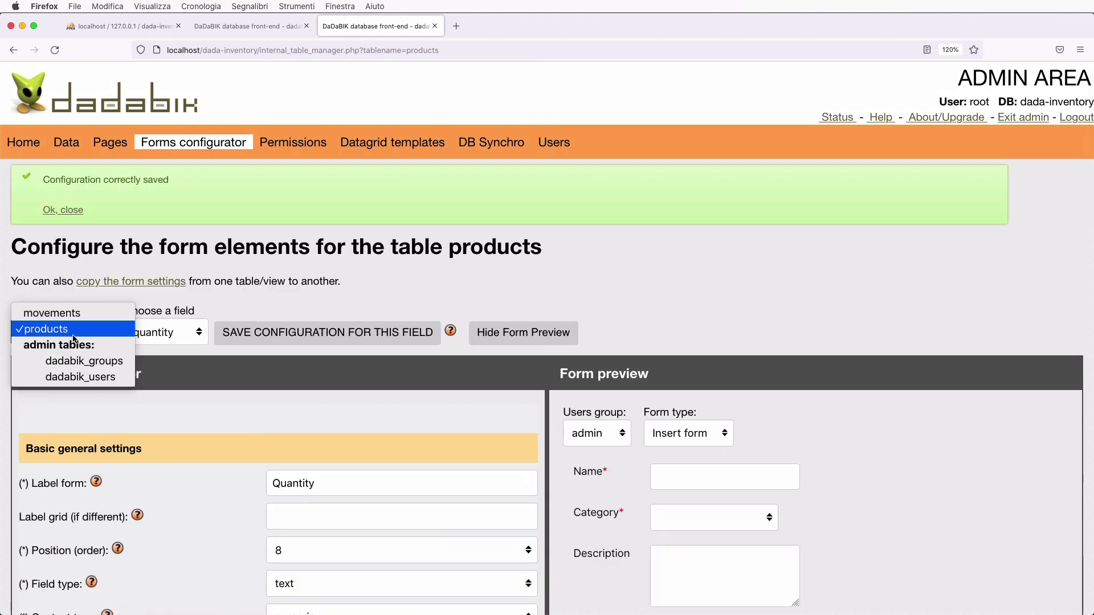
- Select the movements table's id_product field and retype its form label as 'Product'
click(63, 319)
click(169, 269)
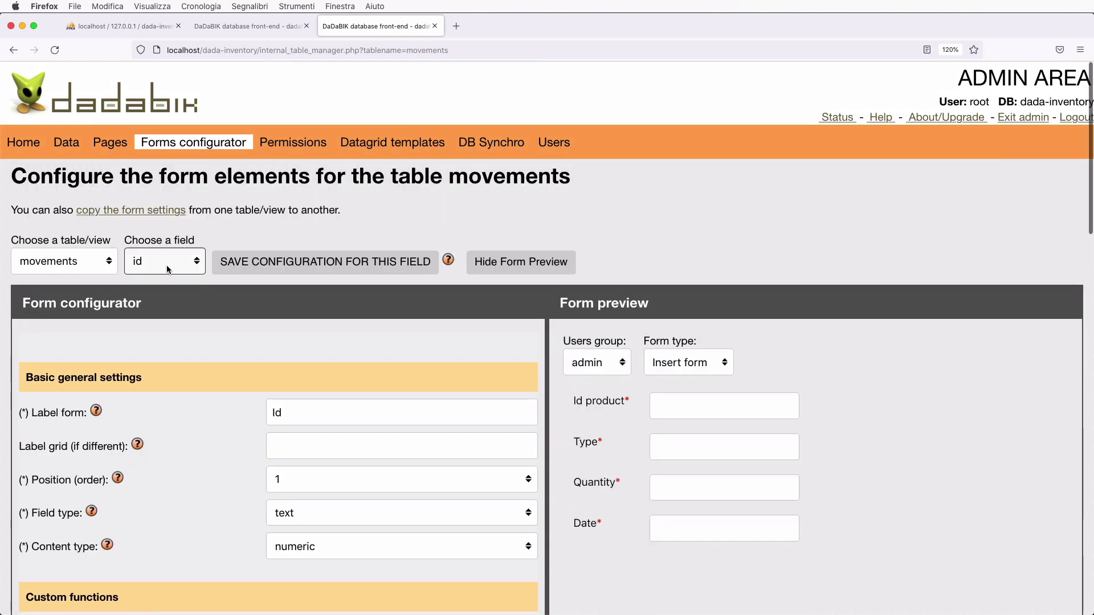
click(172, 274)
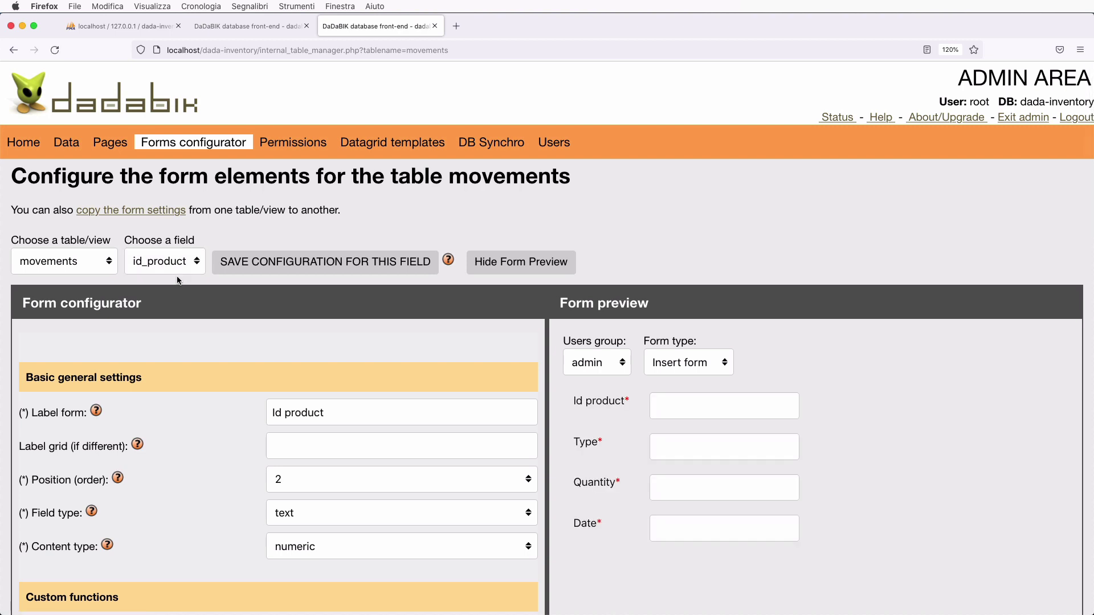
scroll(179, 280, down, 1)
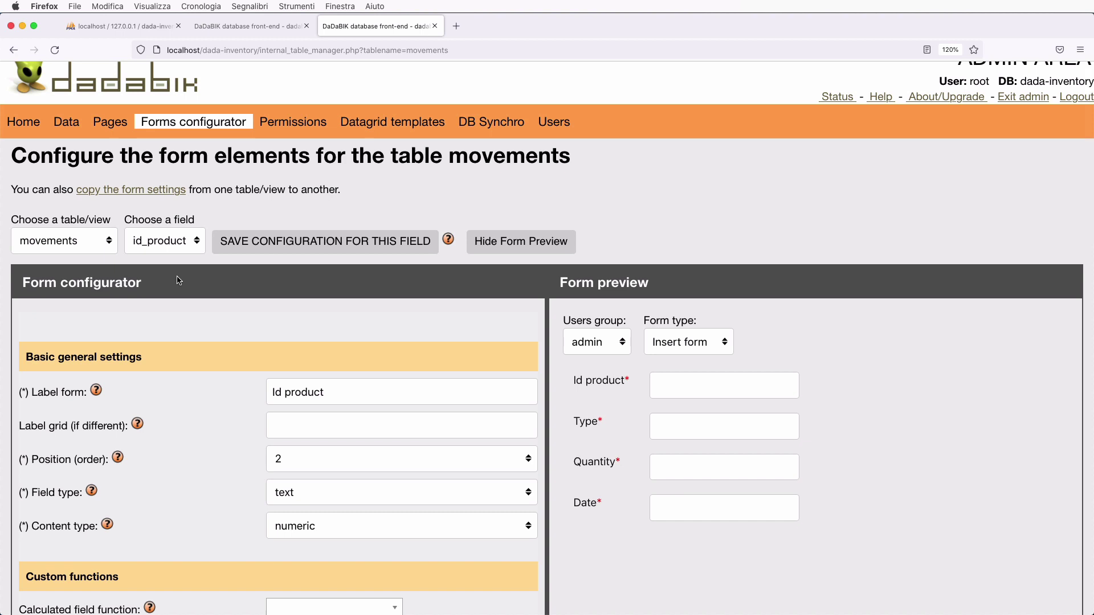
click(290, 393)
key(BackSpace)
key(BackSpace)
key(BackSpace)
key(BackSpace)
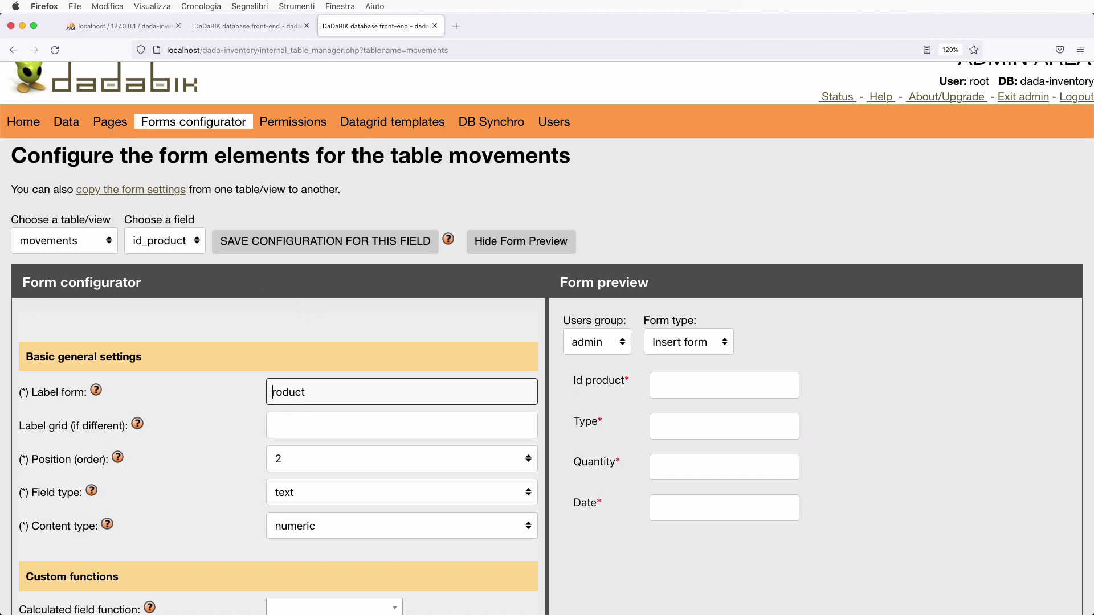
text(P)
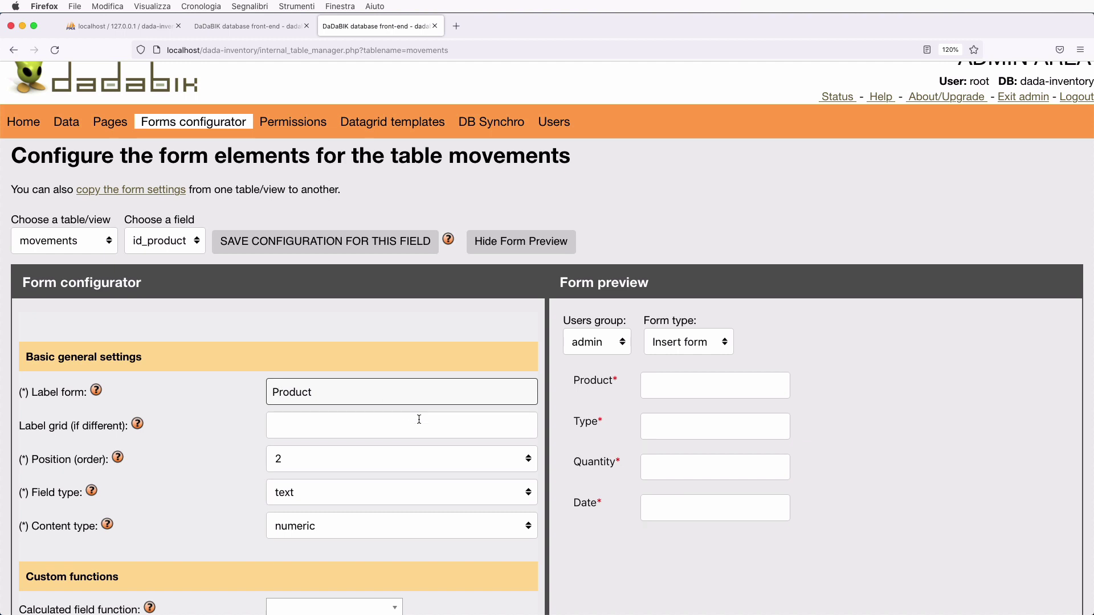
scroll(381, 399, down, 2)
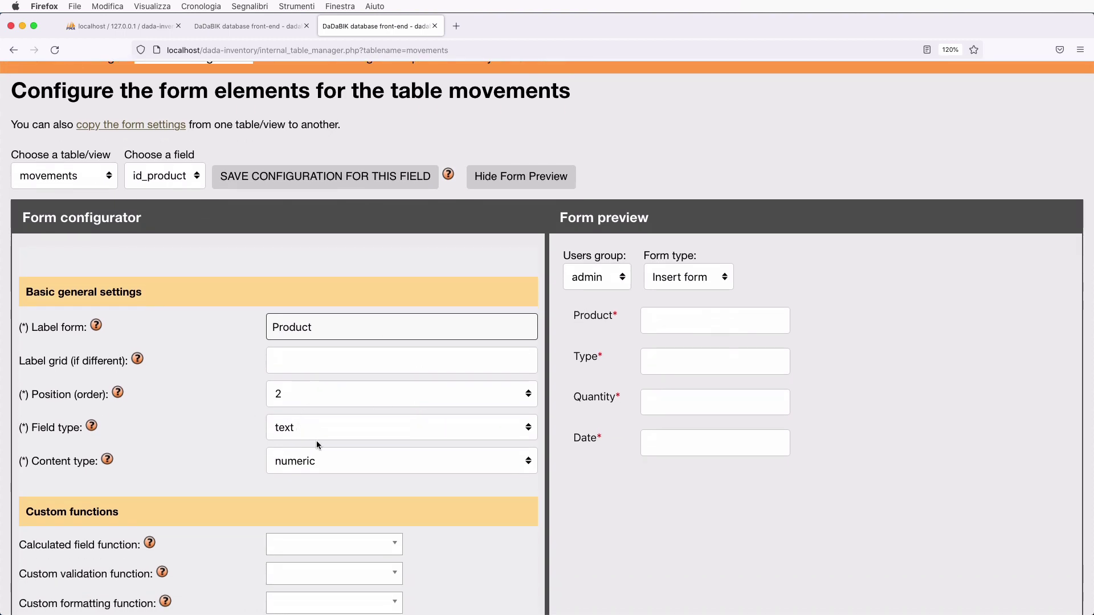
scroll(317, 440, down, 2)
- Set id_product's field type to select_single and confirm the preview Product dropdown is still empty
click(294, 382)
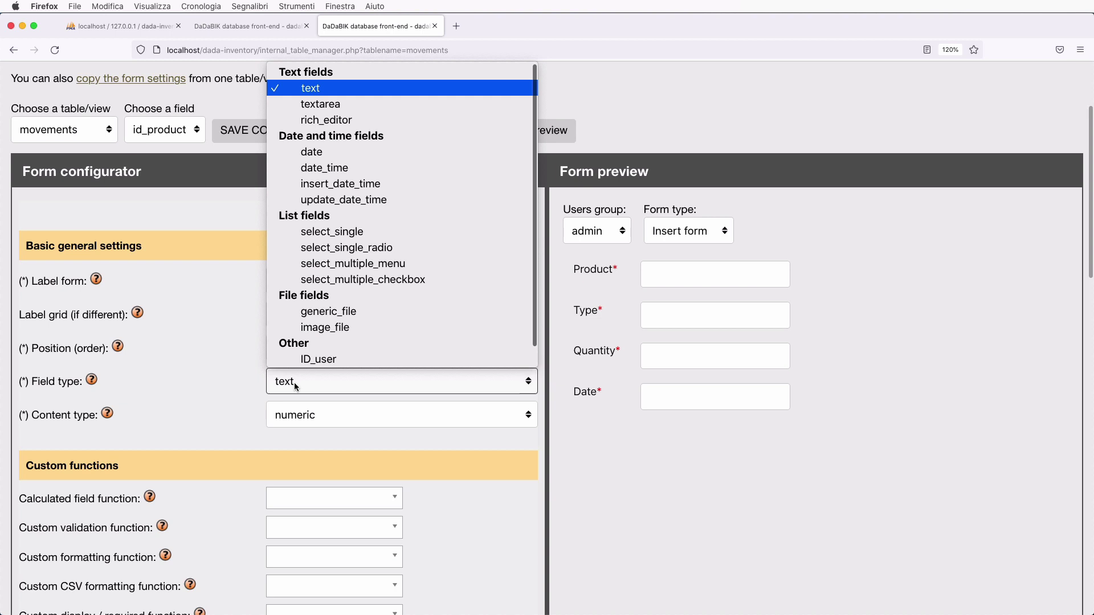
click(336, 230)
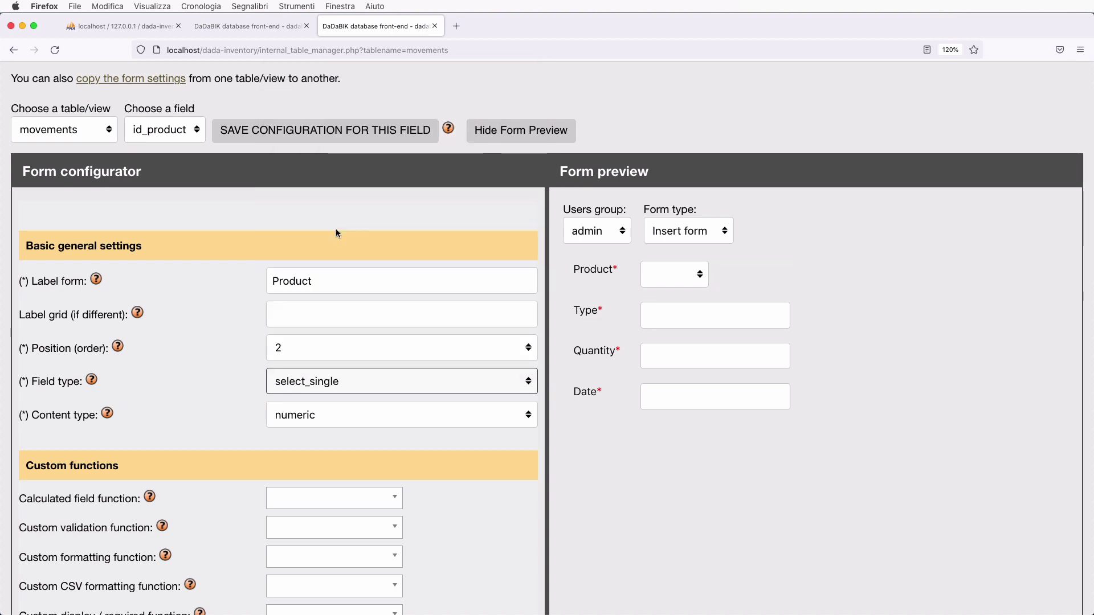
click(668, 288)
click(772, 278)
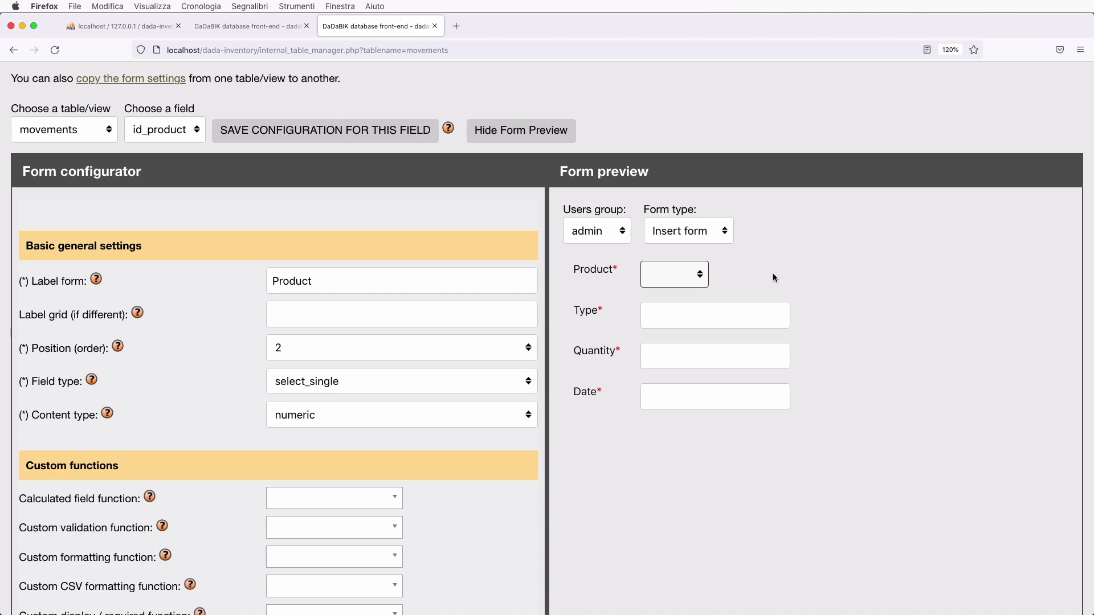
click(675, 275)
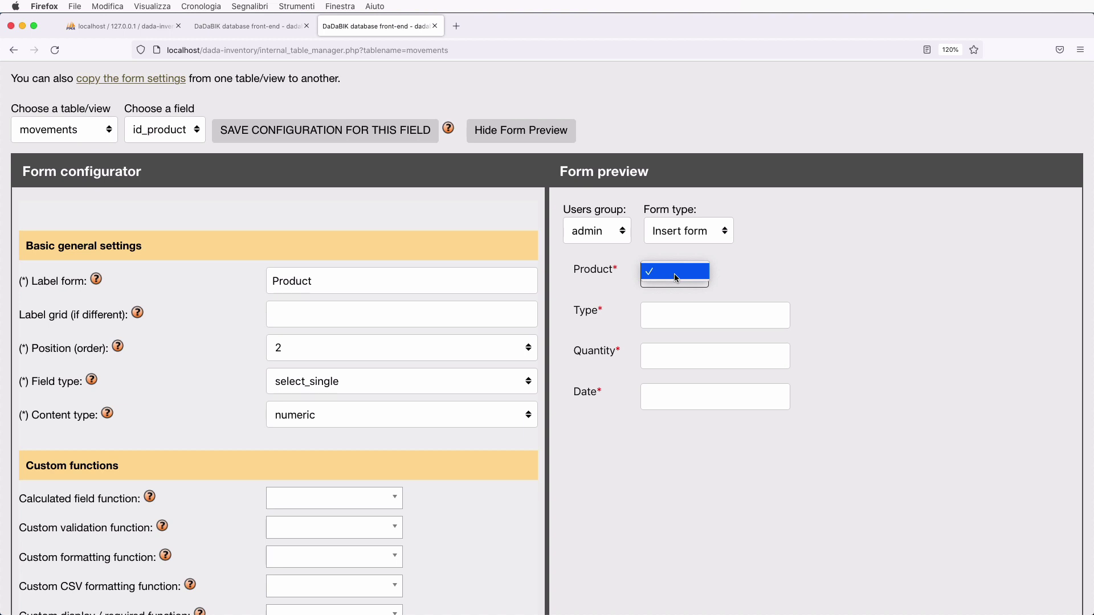
click(675, 274)
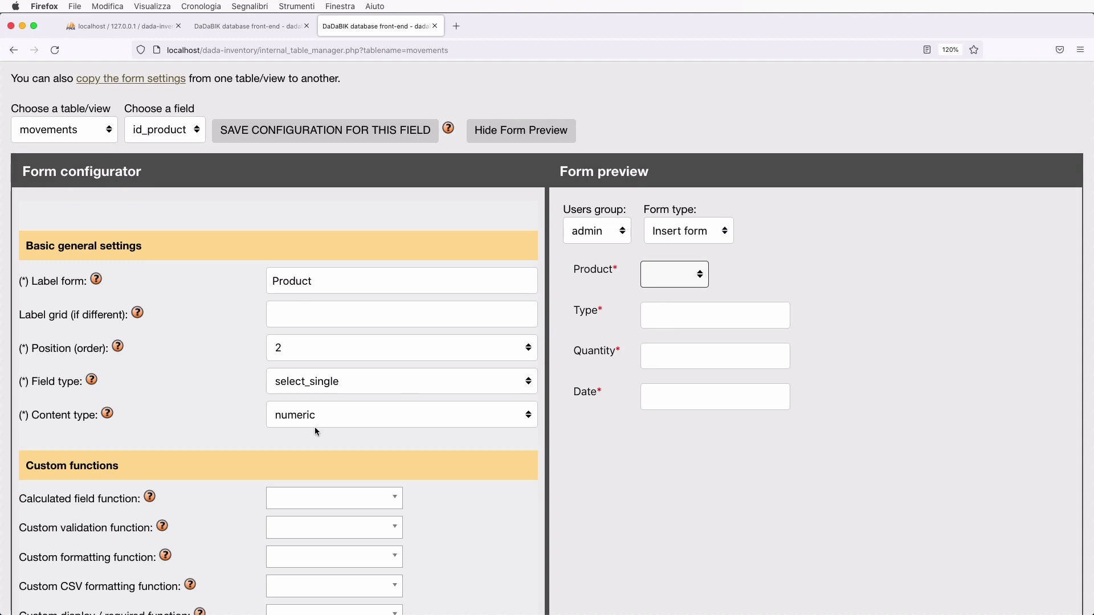
- Set the lookup table to products with id as the primary key field
scroll(315, 428, down, 5)
scroll(315, 428, down, 2)
click(290, 316)
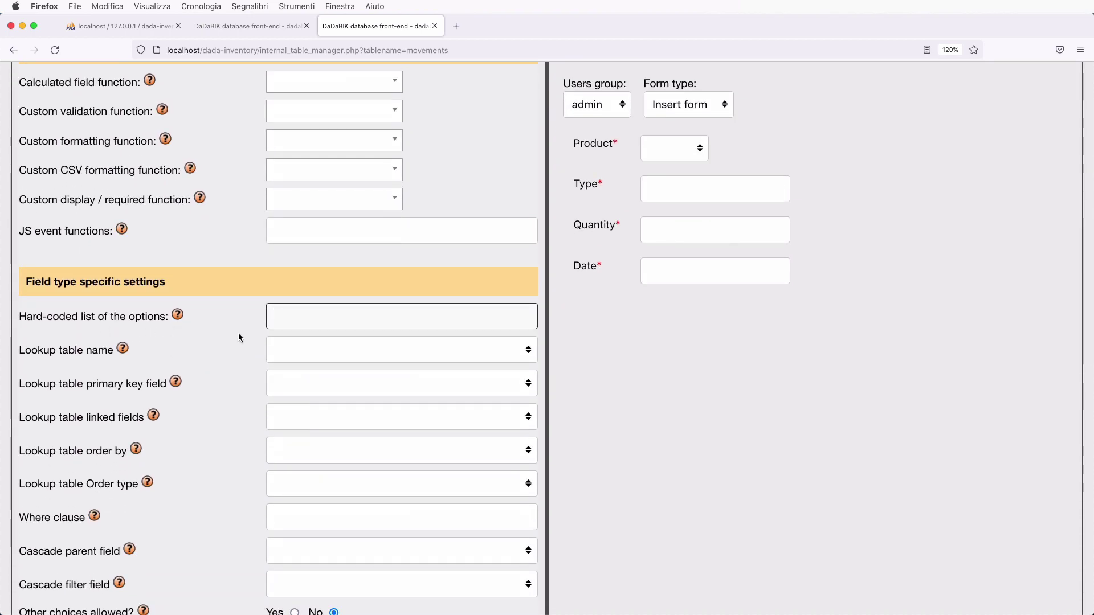
scroll(238, 333, down, 1)
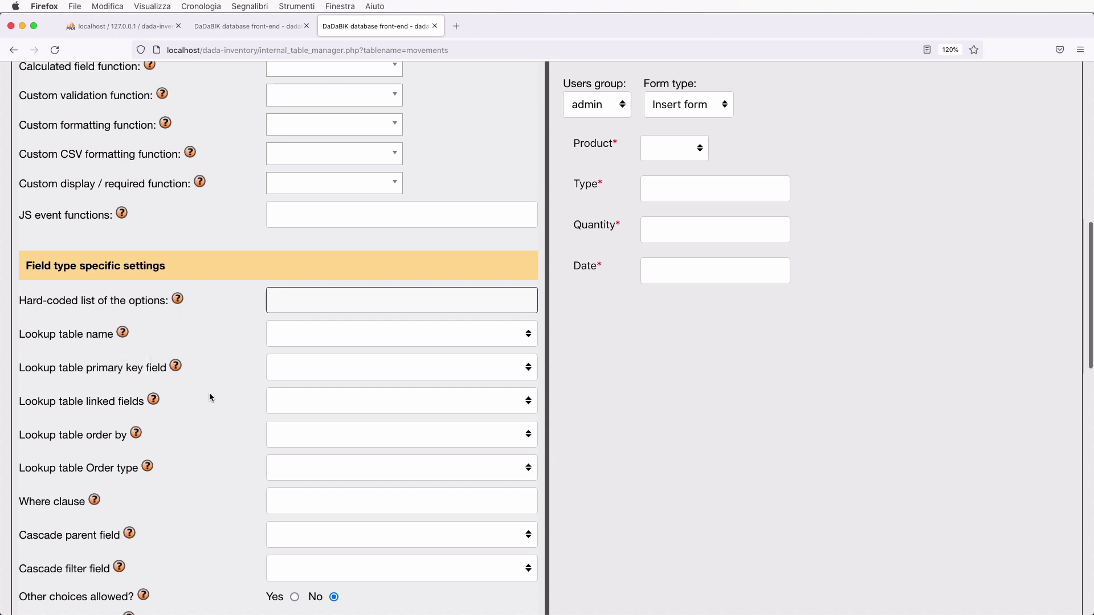
click(335, 333)
click(333, 391)
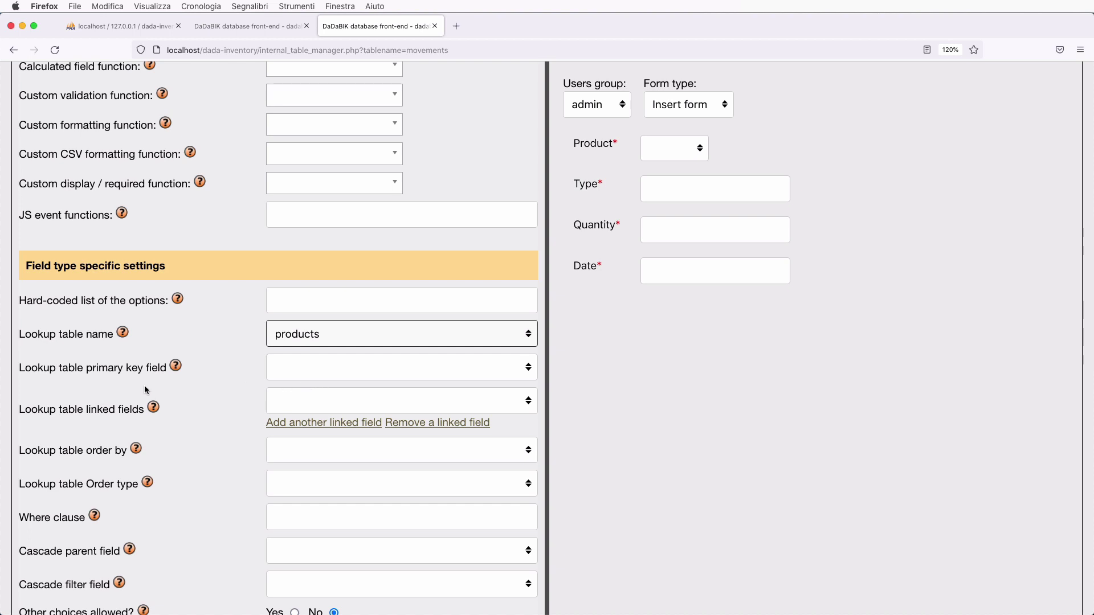
click(310, 373)
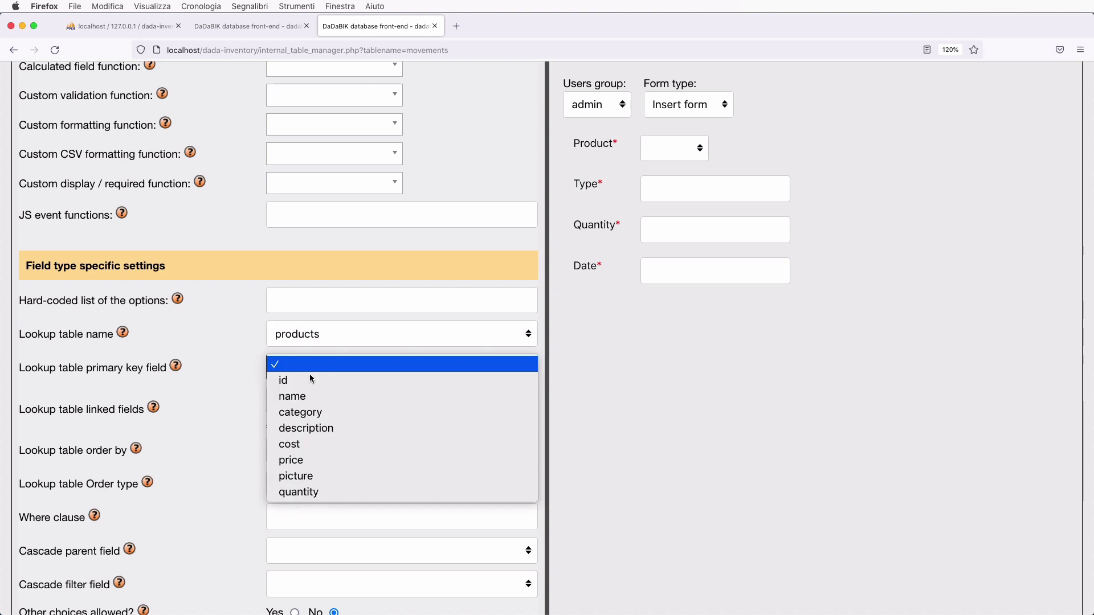
click(299, 381)
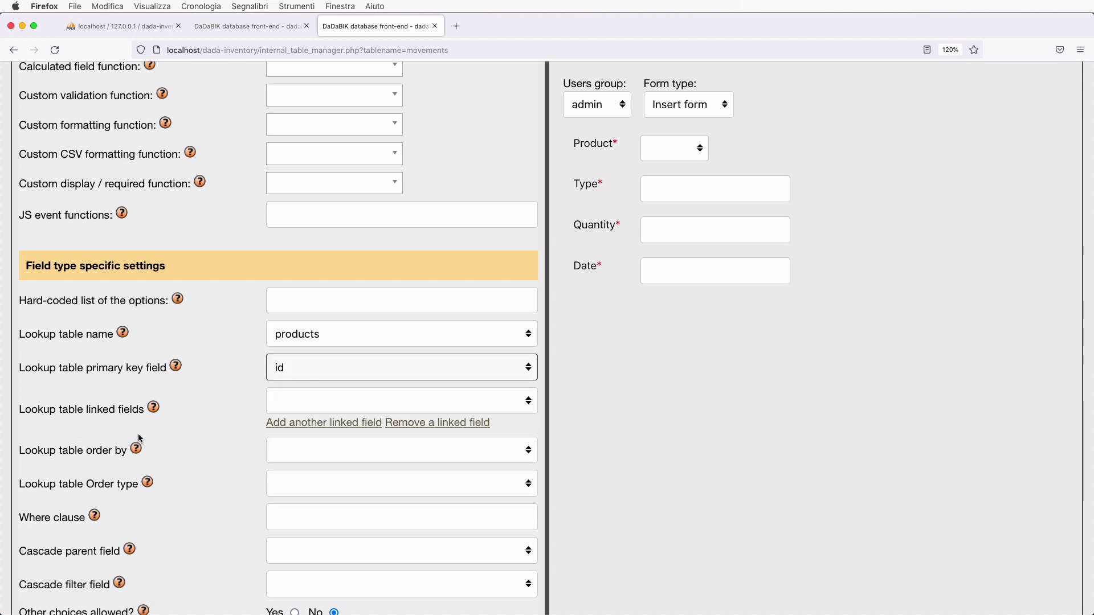
- Choose name as the linked field displayed in the Product dropdown
click(298, 398)
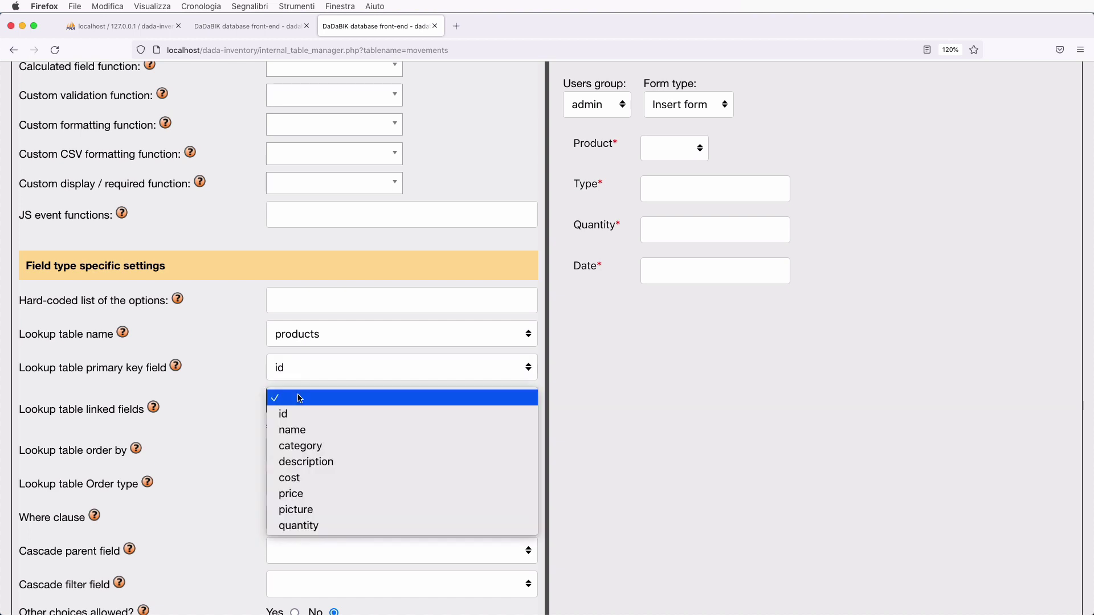
click(299, 398)
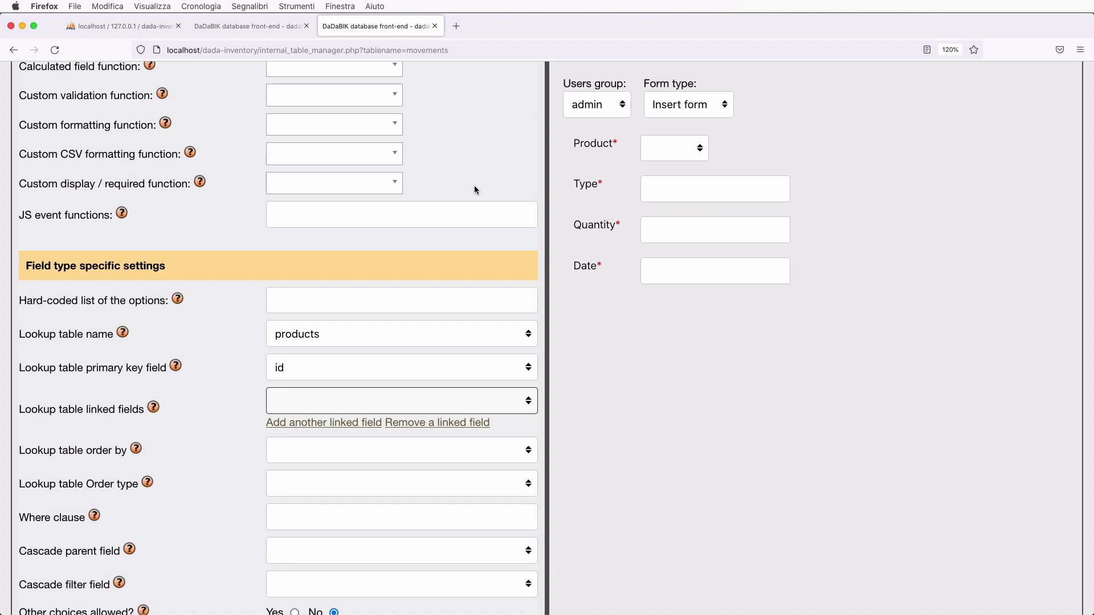
click(678, 156)
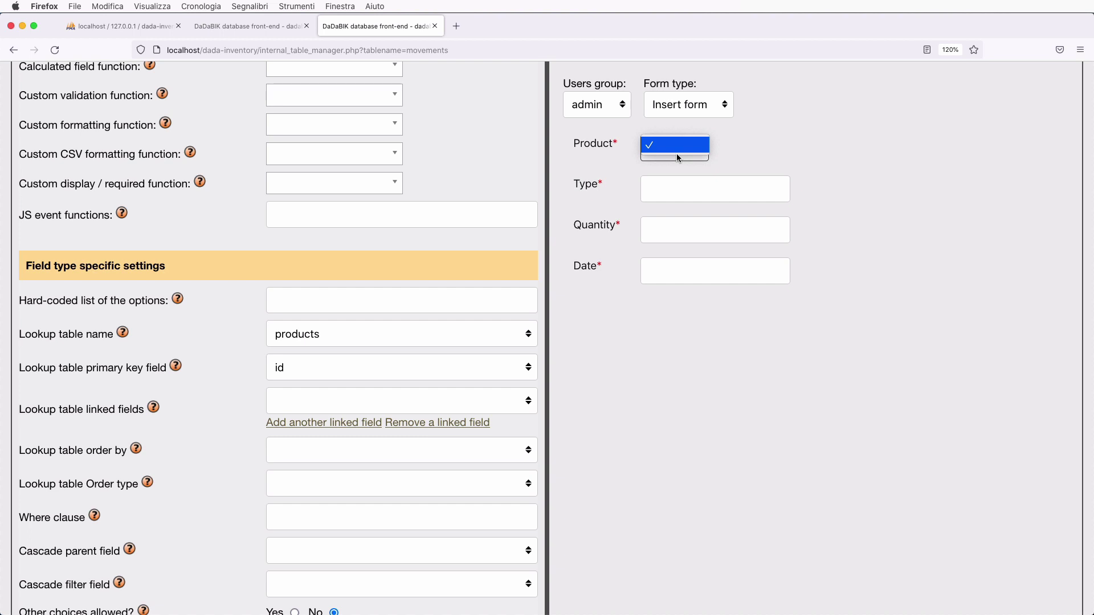
click(775, 150)
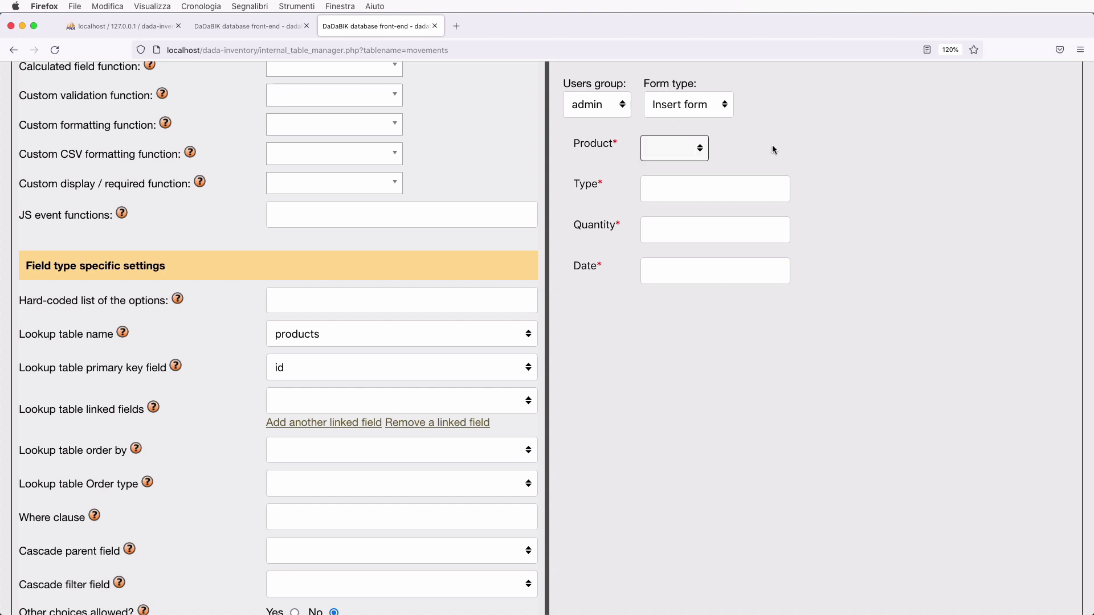
click(365, 408)
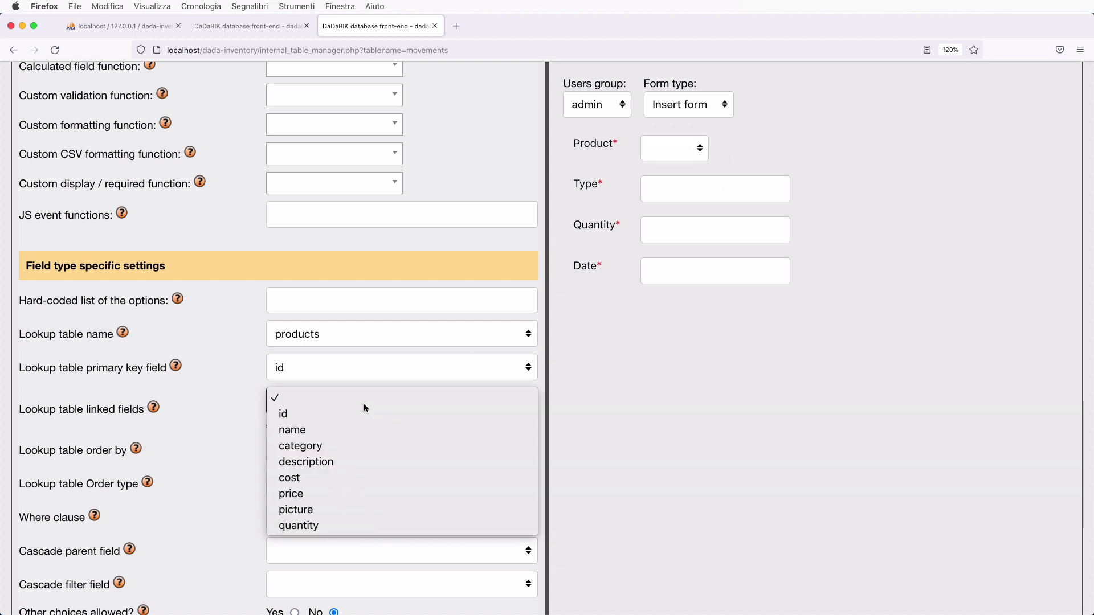
click(364, 436)
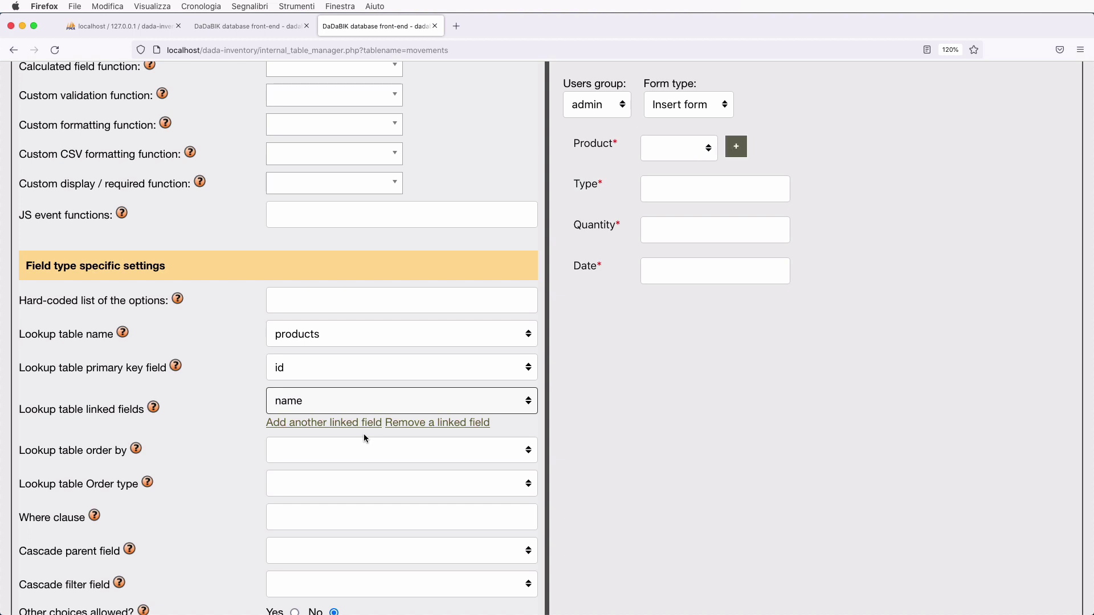
click(678, 149)
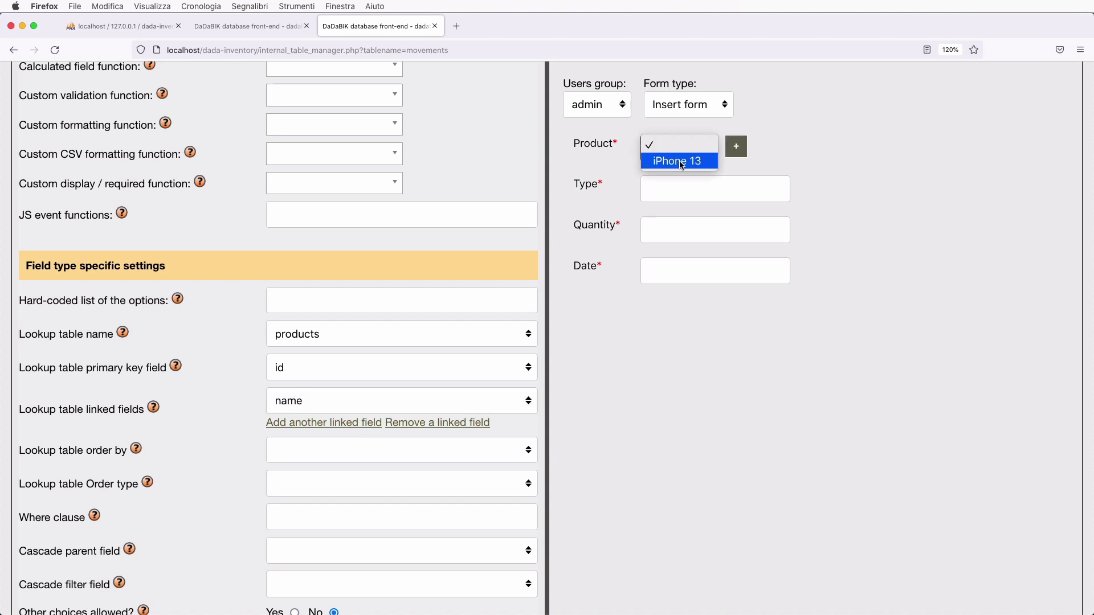
click(814, 126)
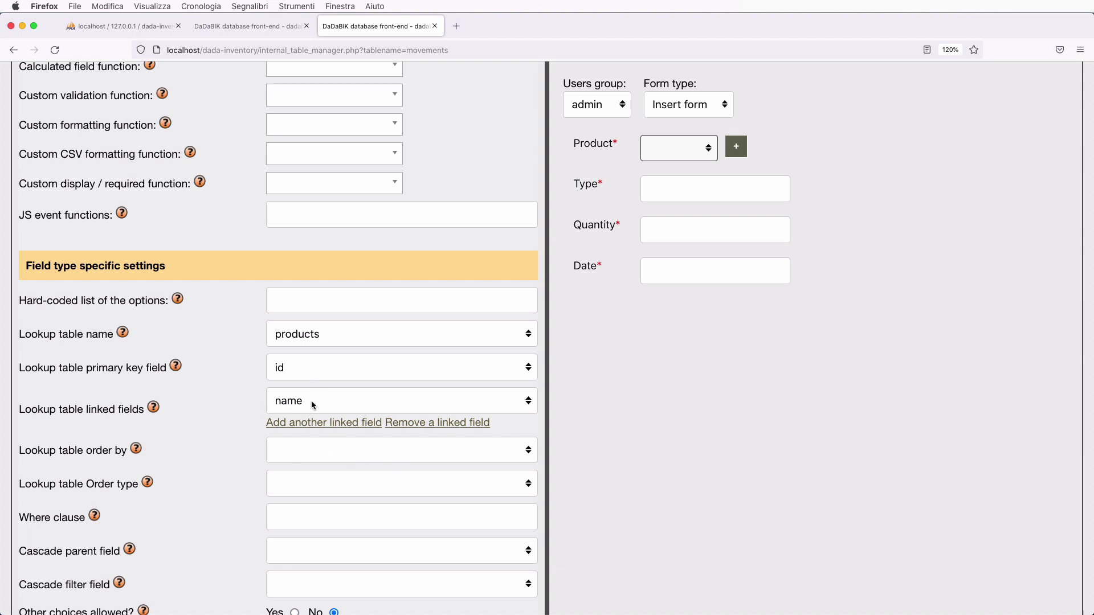
click(681, 155)
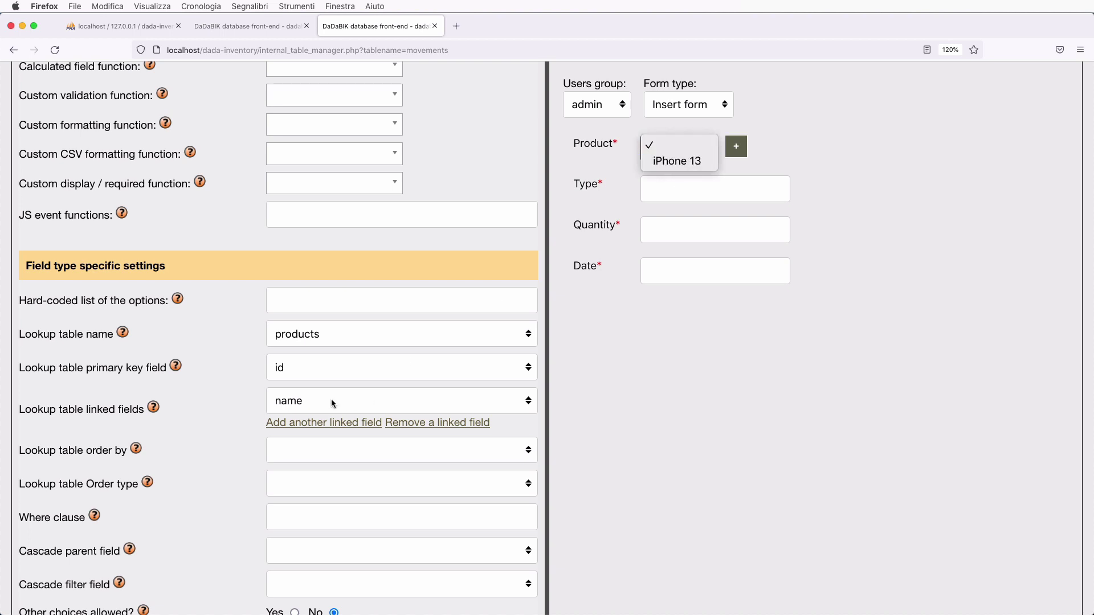
click(686, 315)
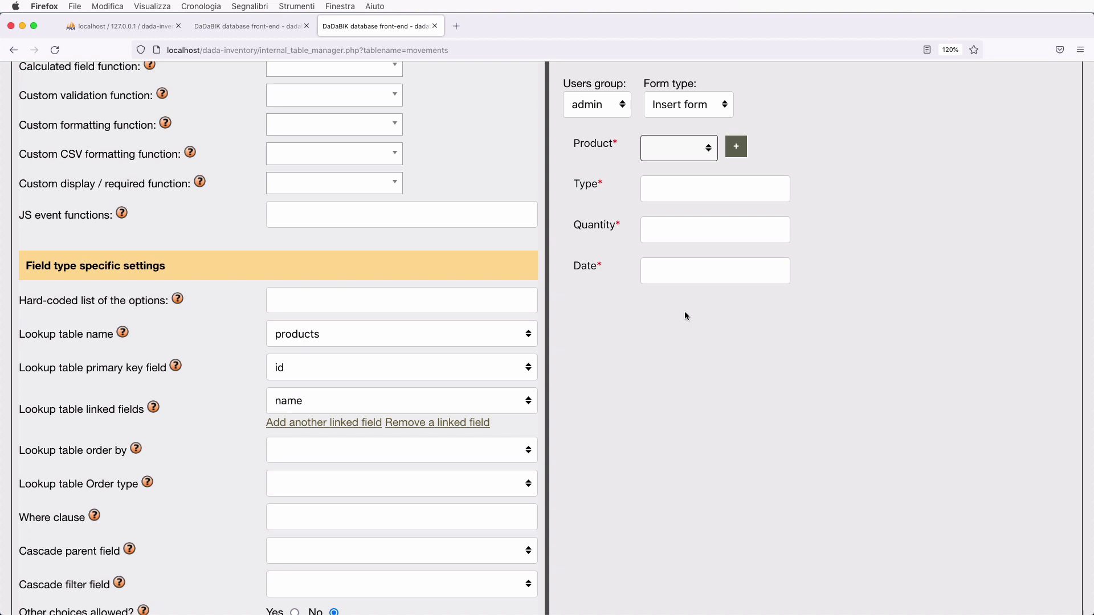
scroll(686, 315, up, 3)
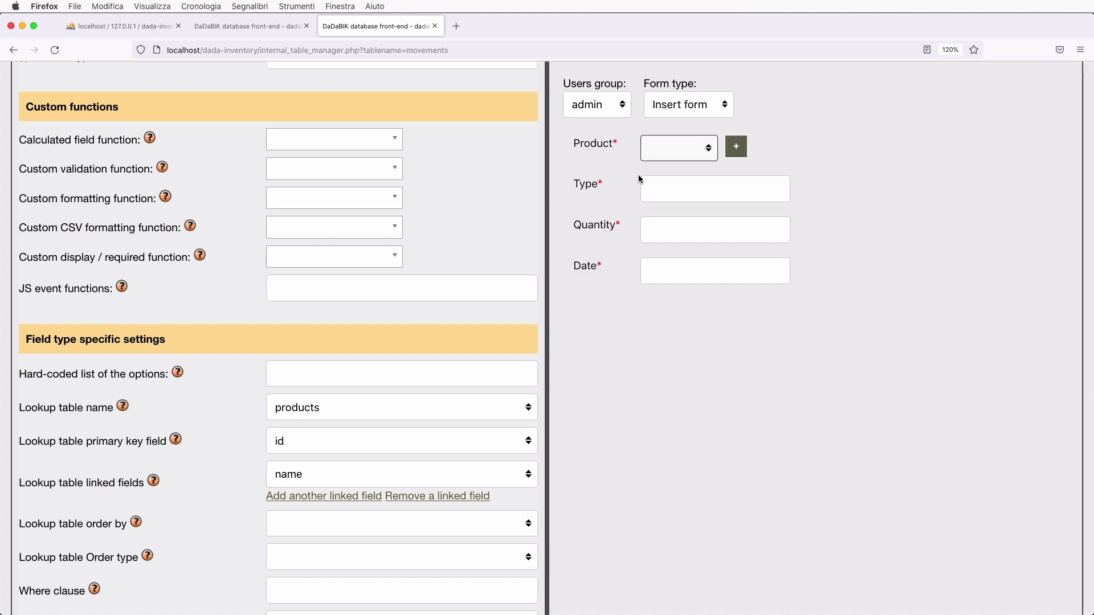
scroll(323, 366, up, 10)
scroll(323, 367, down, 2)
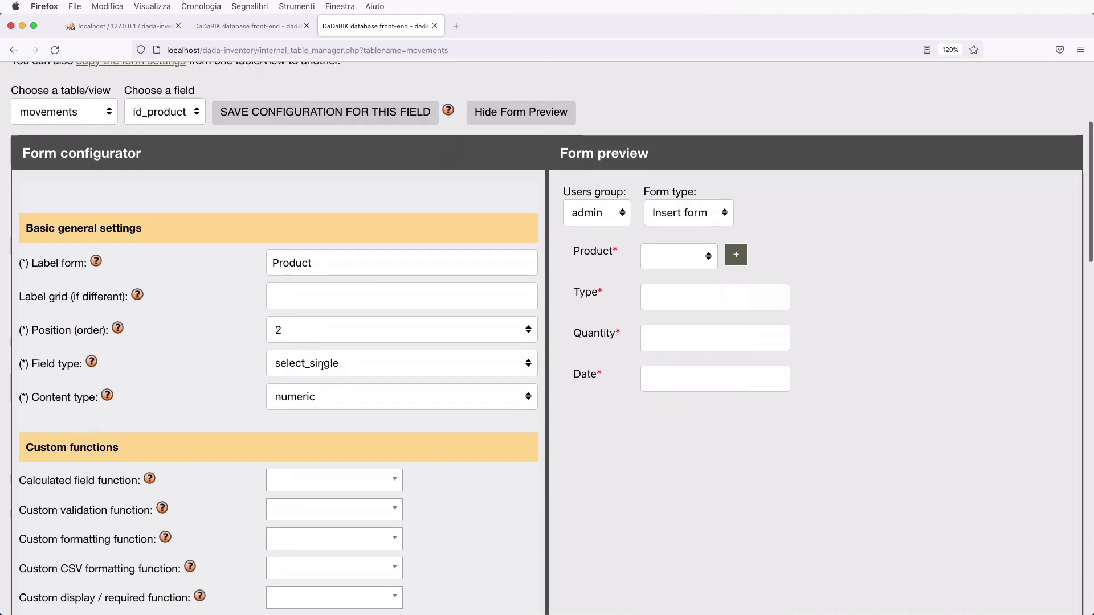
- Switch to the movements type field and set its field type to select_single_radio
click(164, 120)
click(164, 120)
scroll(331, 408, down, 2)
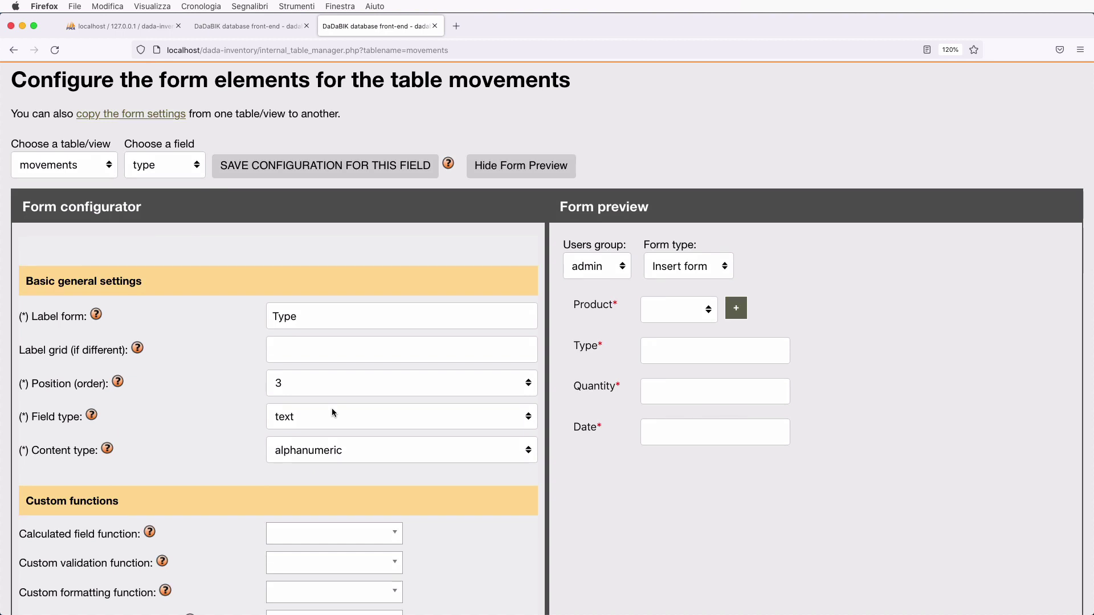
scroll(331, 408, down, 2)
click(302, 369)
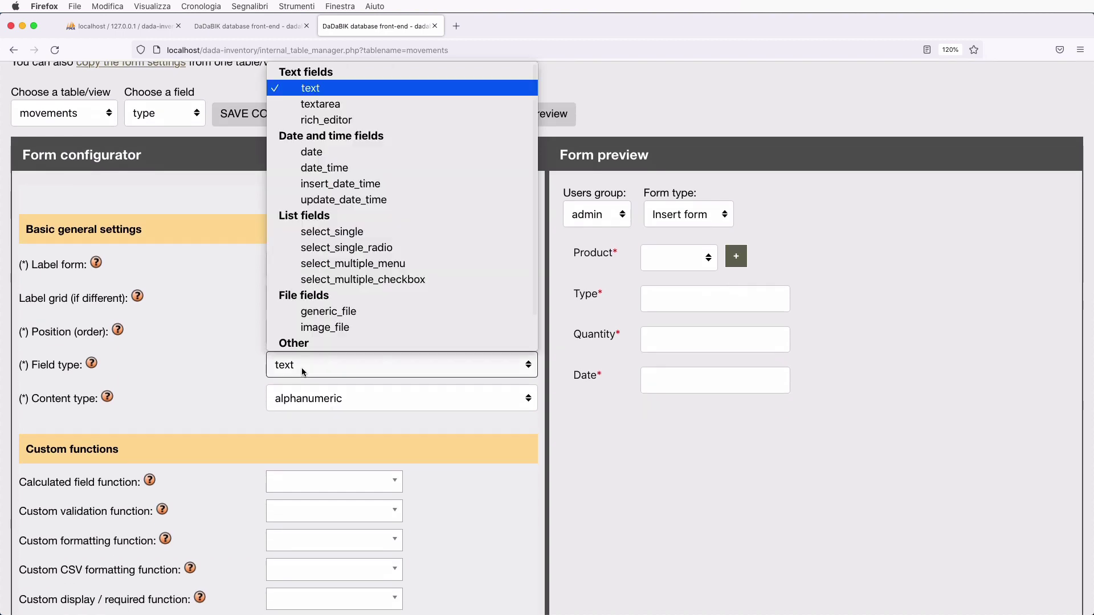
click(384, 247)
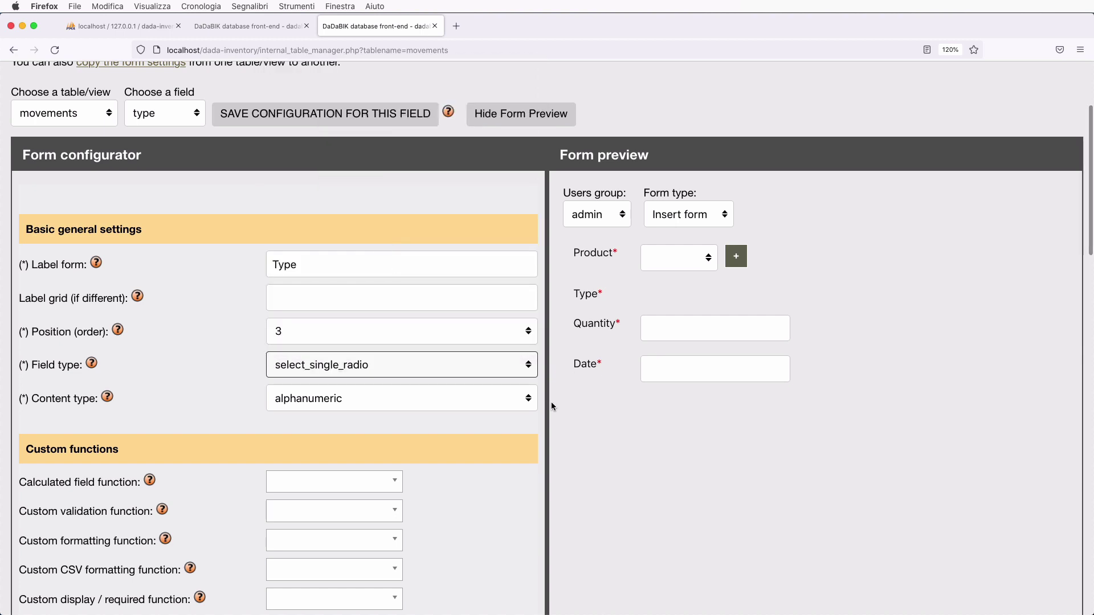
- Enter '~inbound~outpound~' as the Type field's options and save the configuration
scroll(552, 401, down, 1)
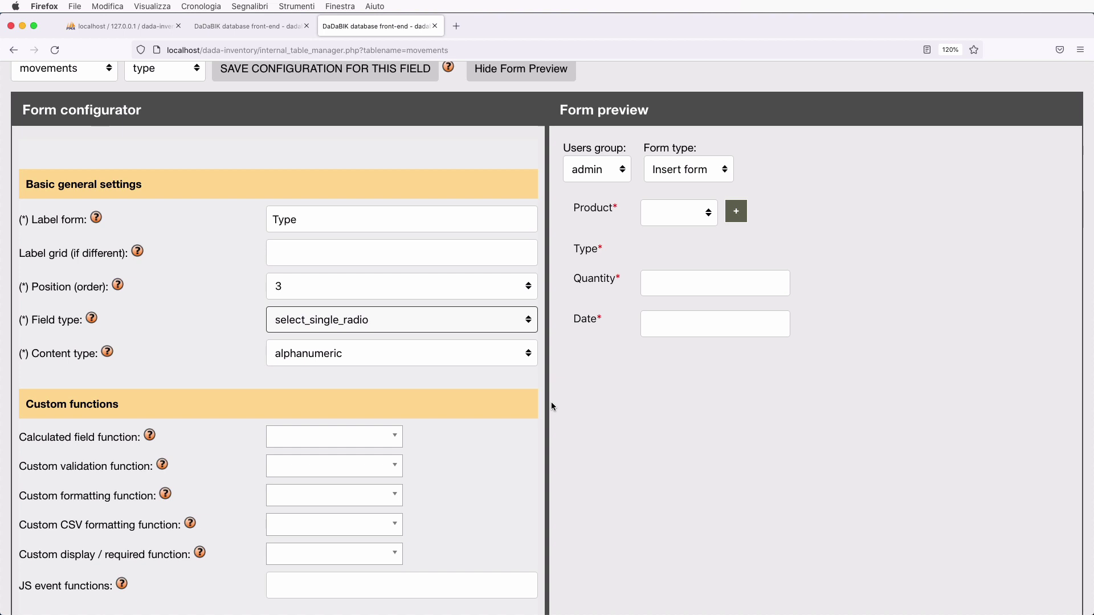
scroll(552, 401, down, 2)
scroll(402, 468, down, 2)
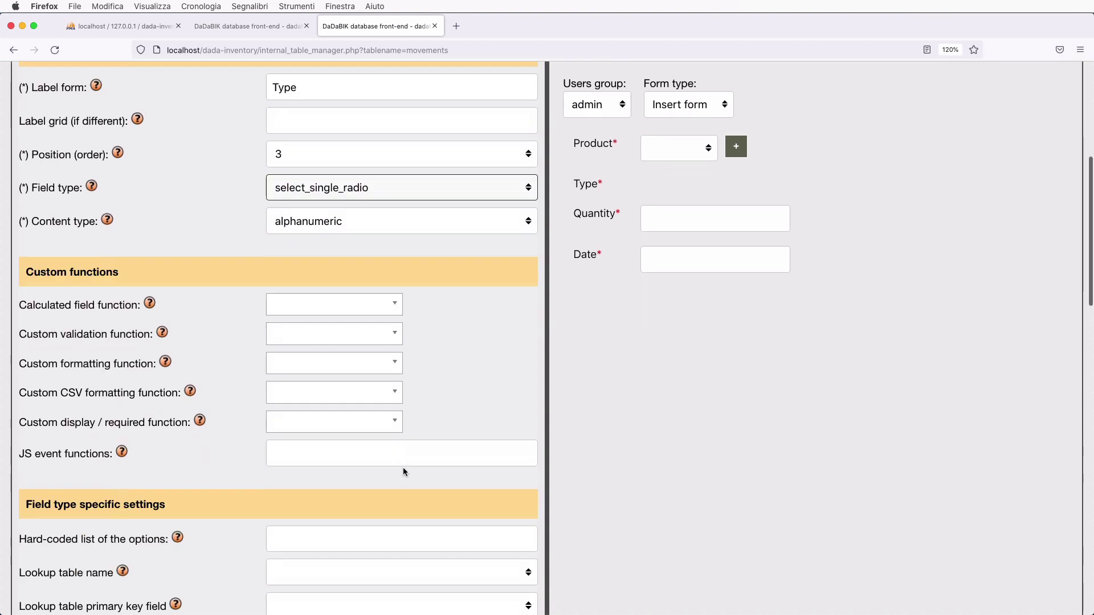
scroll(402, 472, down, 2)
click(319, 483)
text(~)
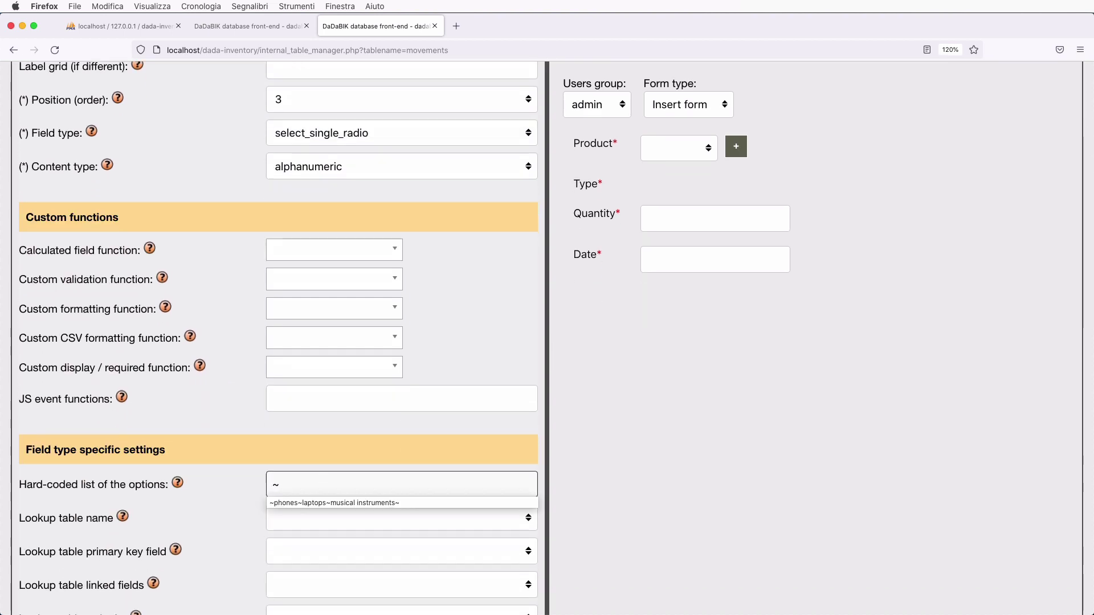
text(inb)
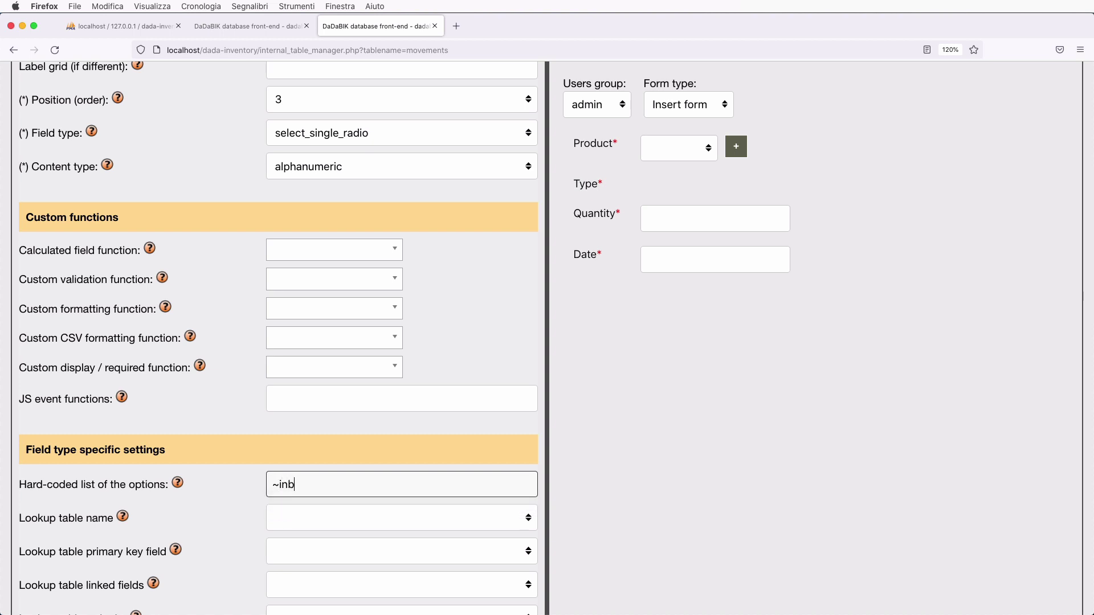
text(ound~ou)
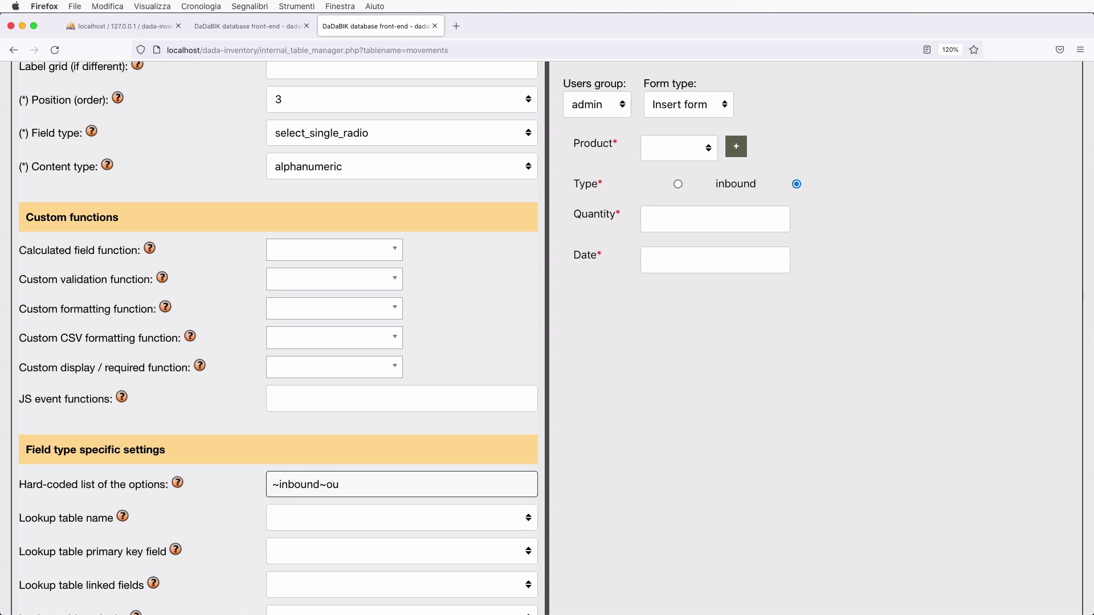
text(tpound)
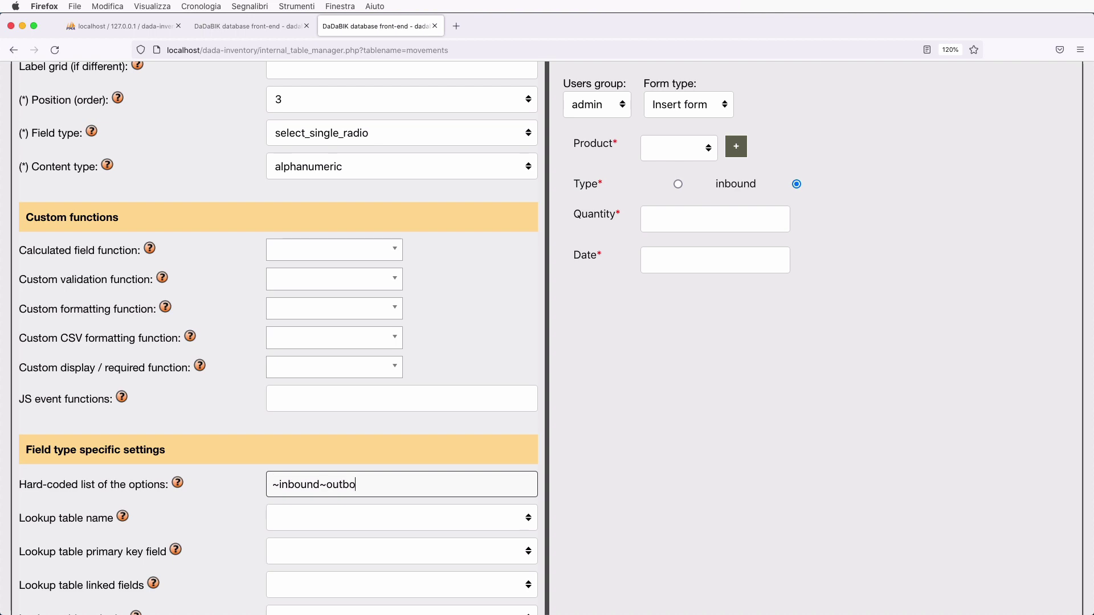
text(~)
scroll(419, 315, up, 10)
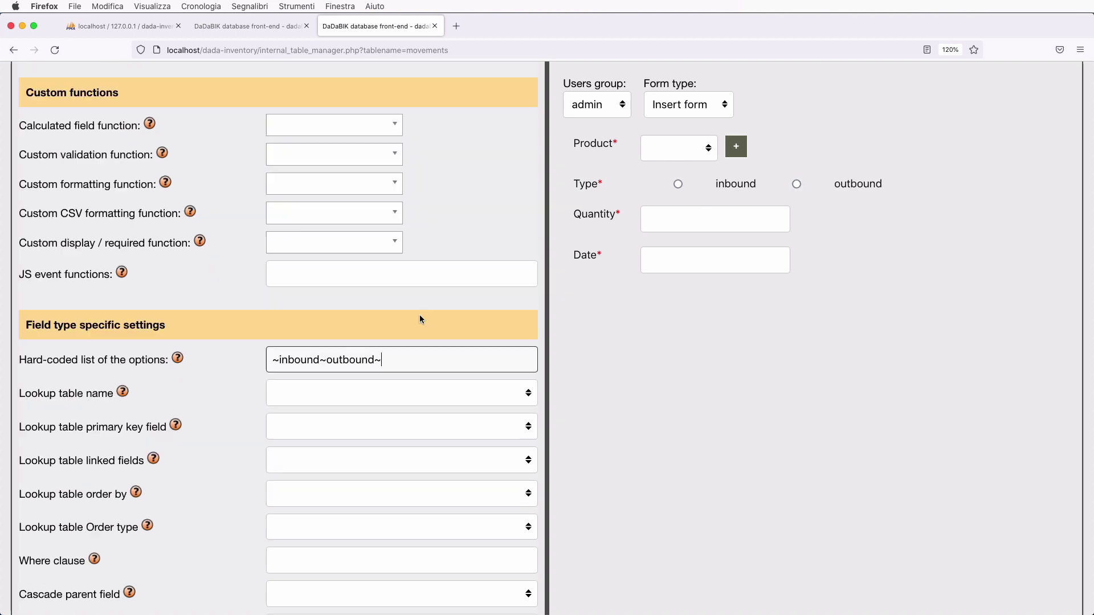
click(327, 262)
- Bring up the date field's settings, passing through the quantity field
scroll(326, 262, down, 2)
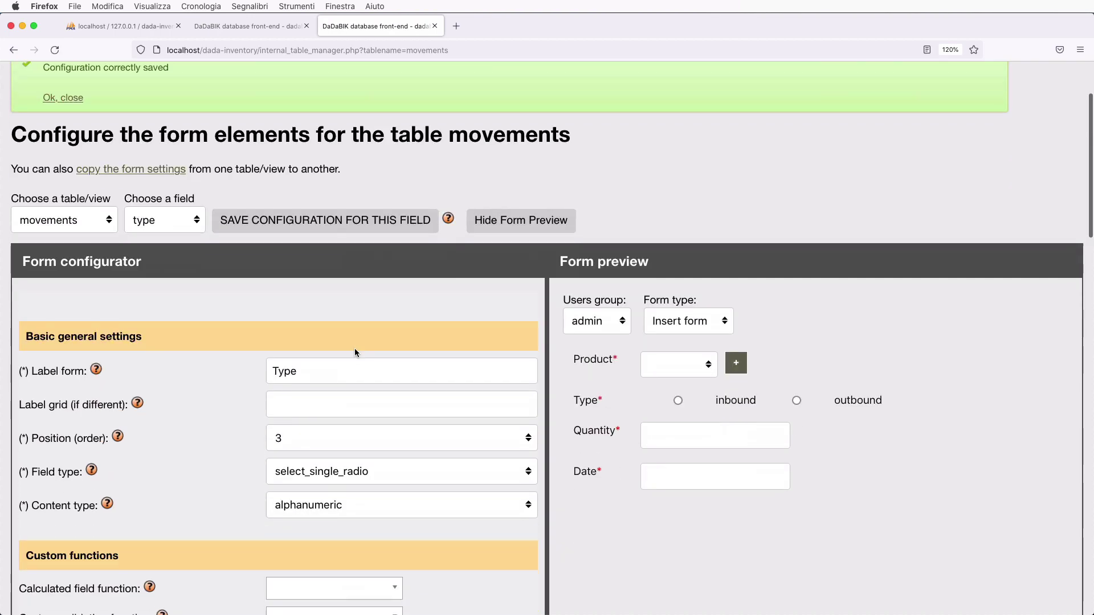
click(157, 228)
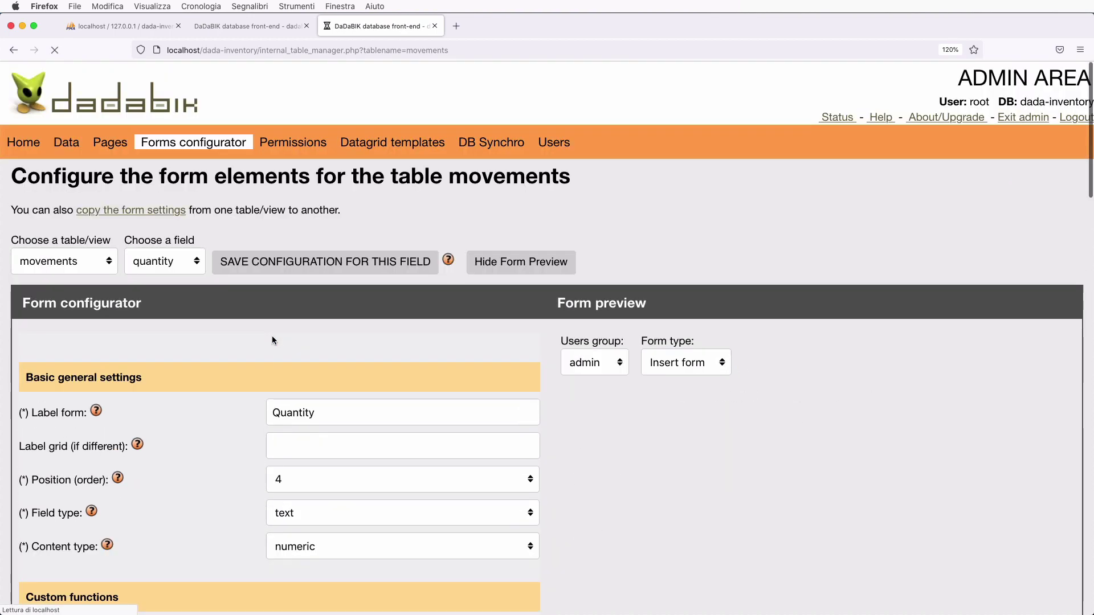
scroll(313, 524, down, 2)
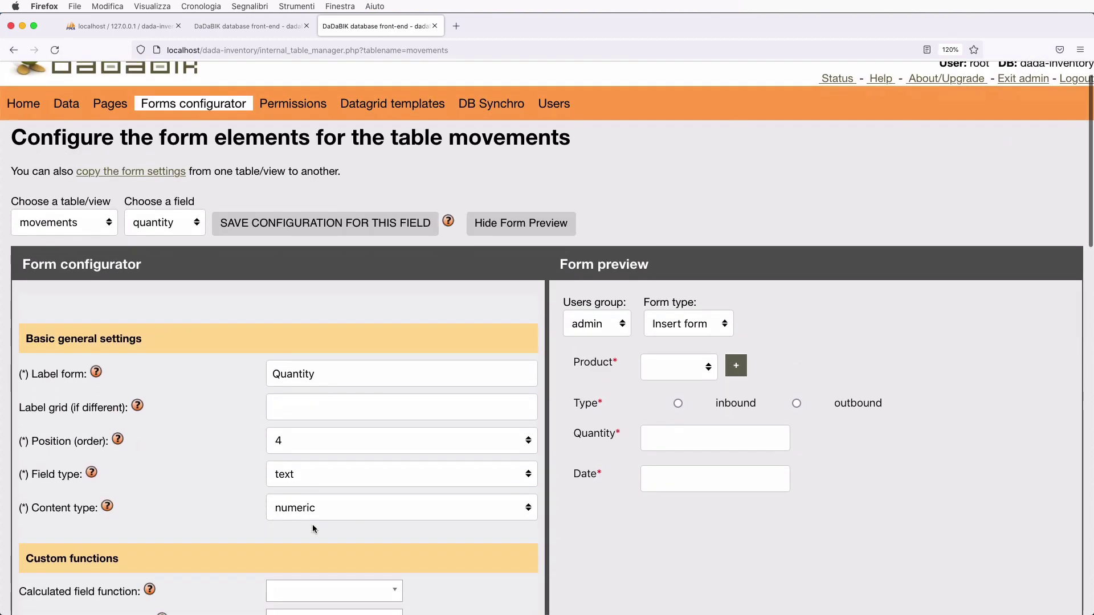
click(153, 227)
click(152, 234)
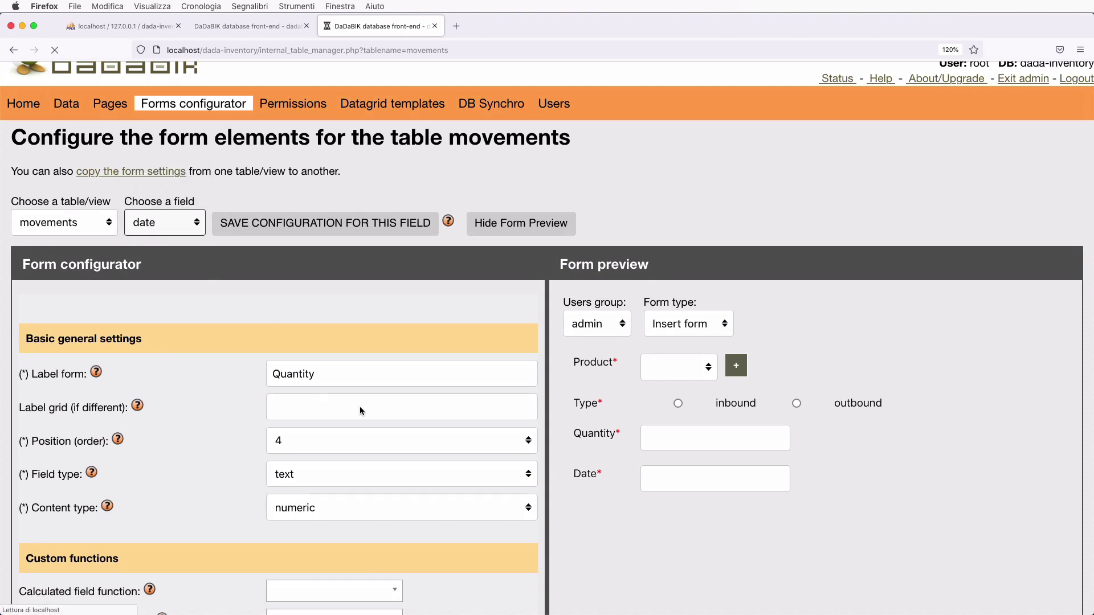
scroll(653, 482, down, 3)
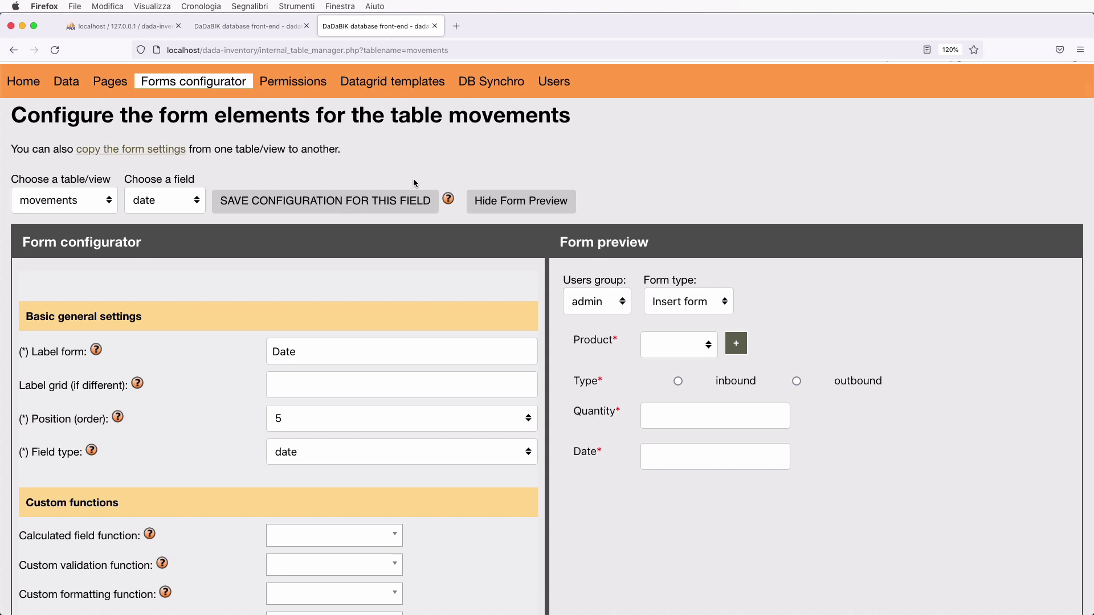
- Reload the products list and delete the existing iPhone 13 product
click(251, 27)
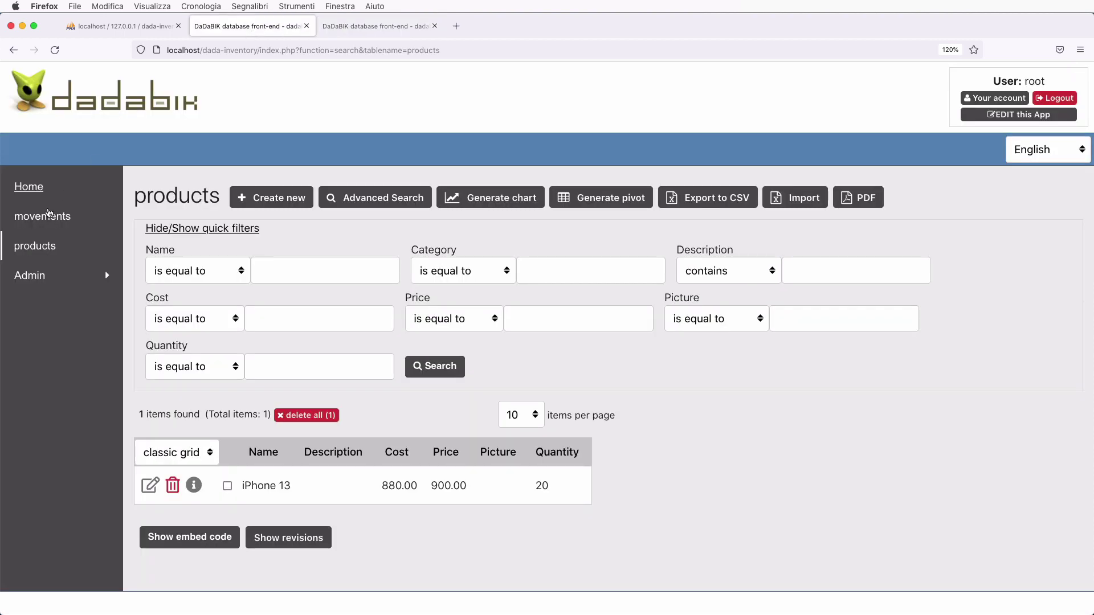
click(45, 247)
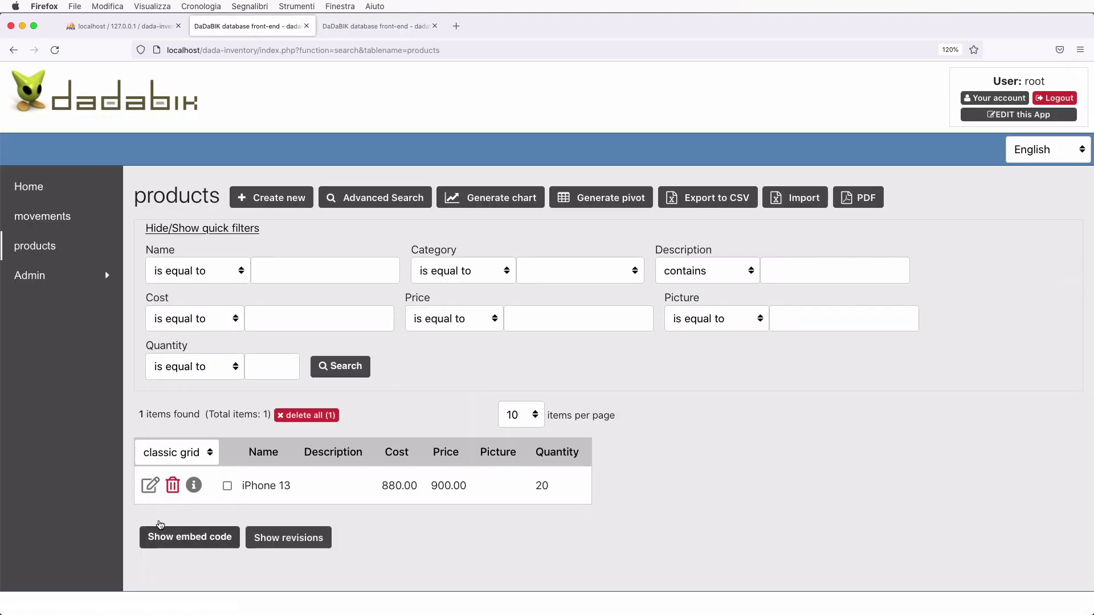
click(173, 486)
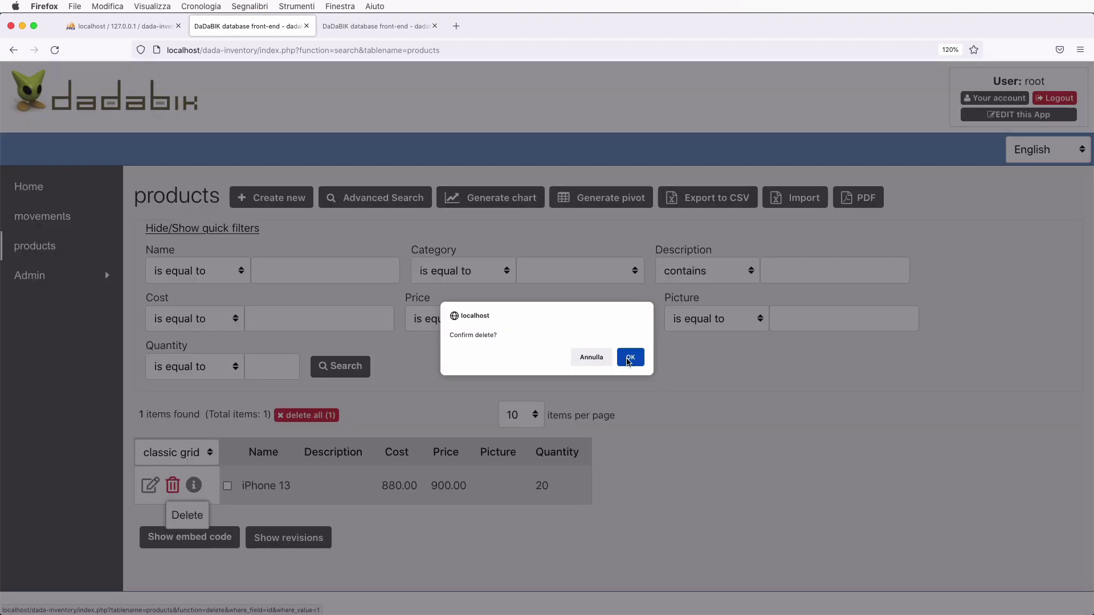
click(629, 358)
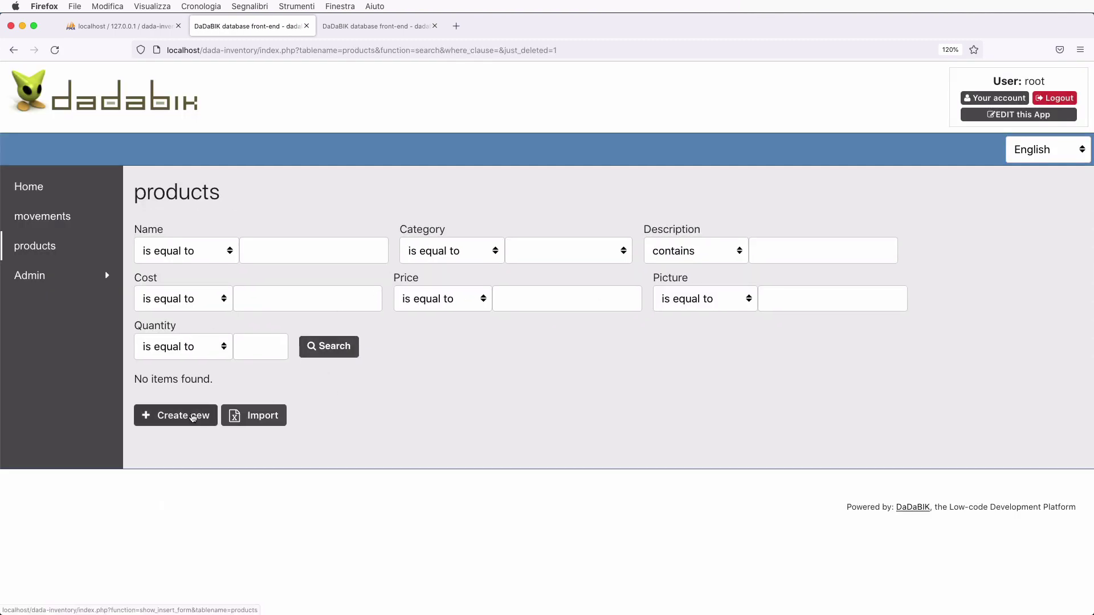
- Start a new product named iPhone 13 in the phones category
click(194, 416)
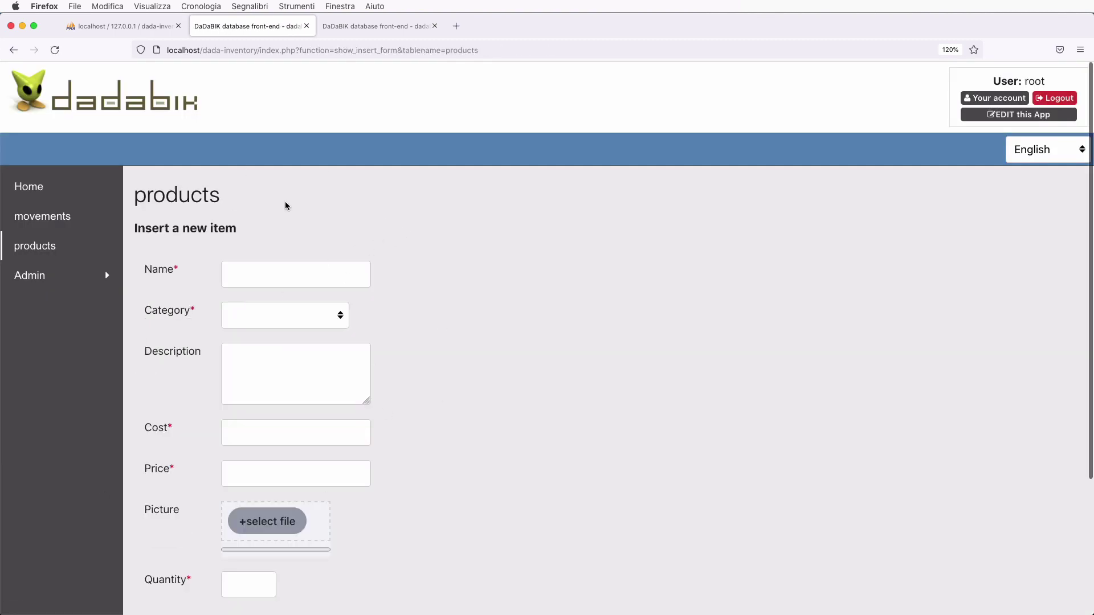
scroll(291, 467, down, 2)
scroll(293, 471, up, 1)
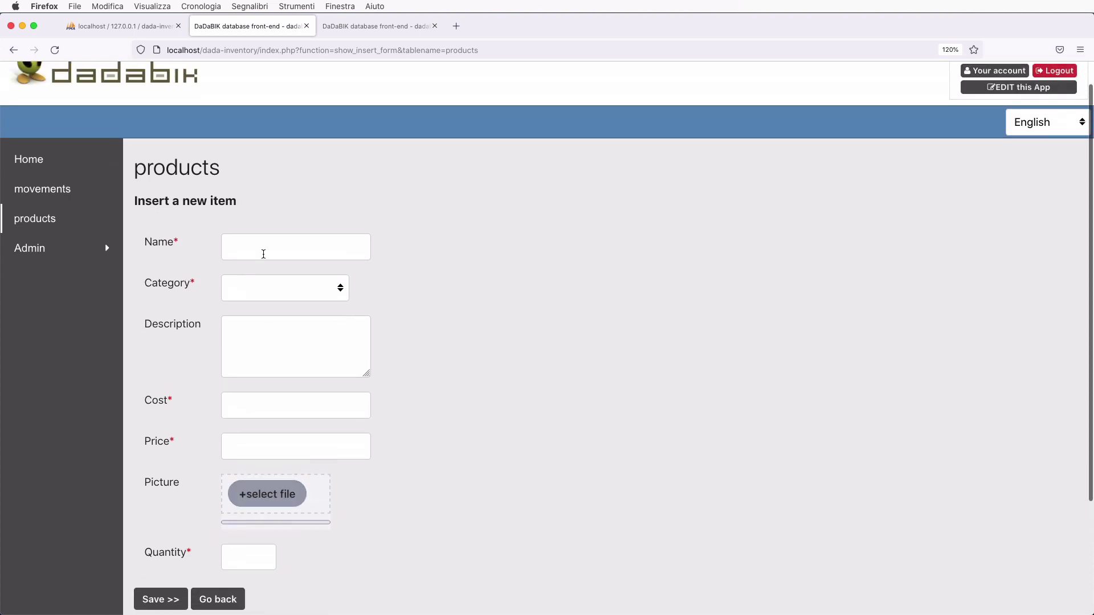
click(268, 249)
text(i)
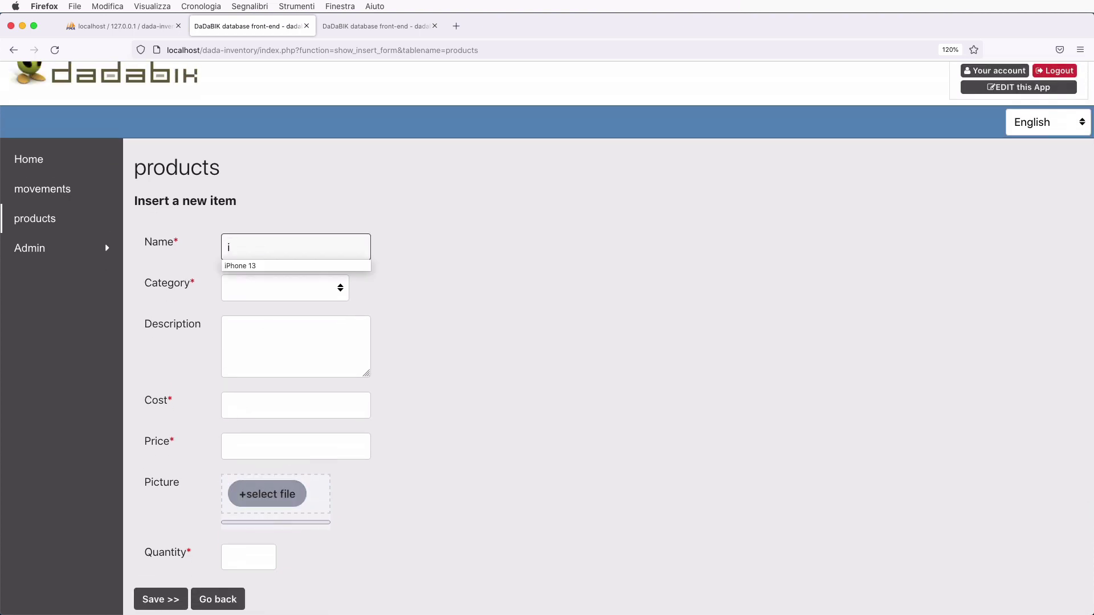
key(Down)
key(Return)
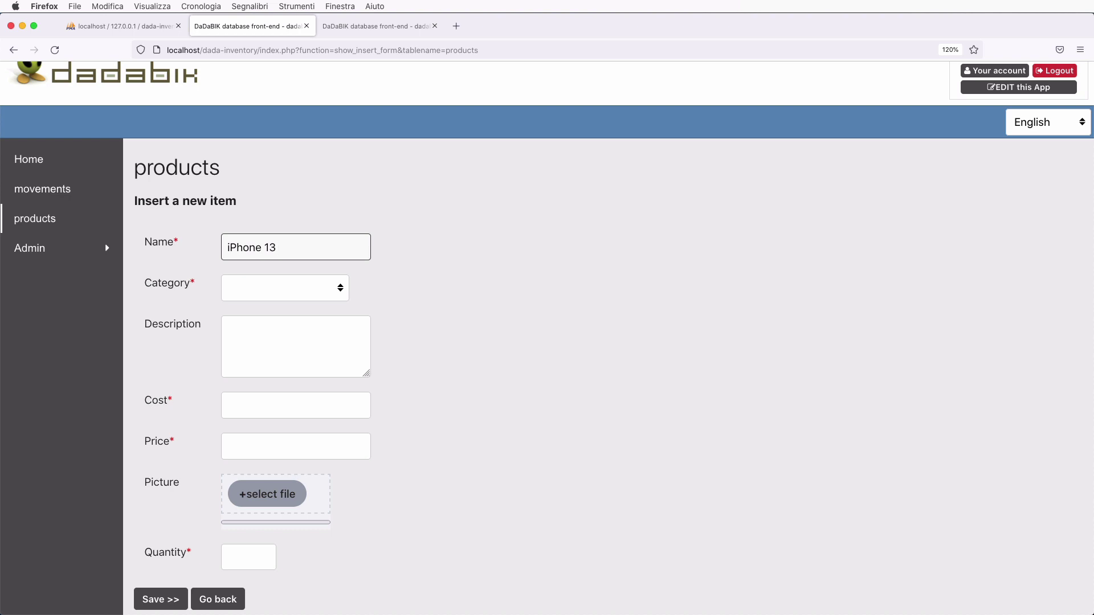
click(307, 294)
click(303, 300)
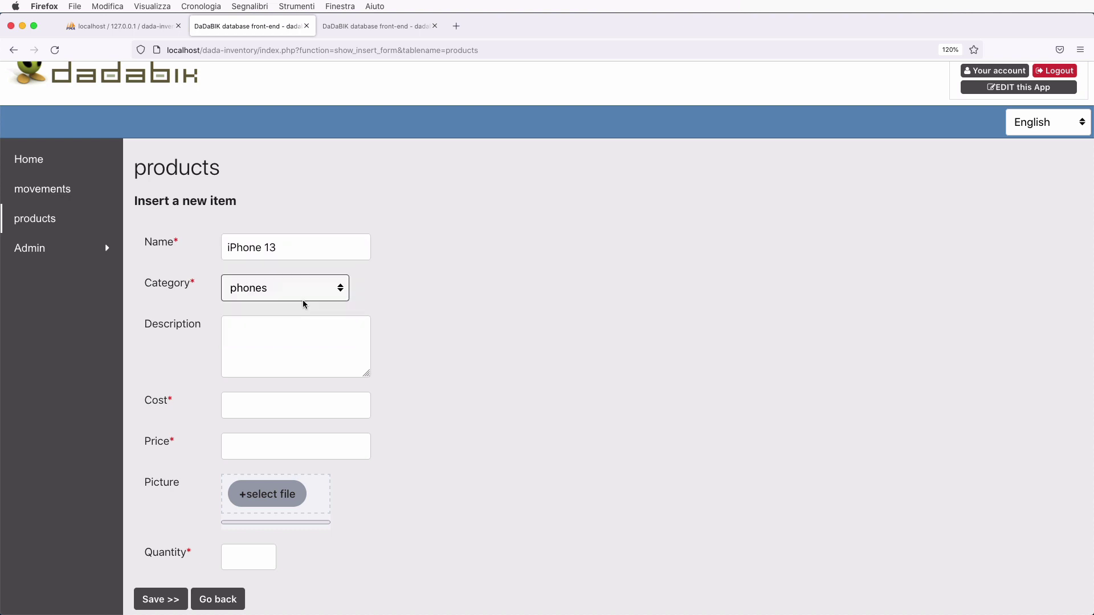
- Fill in a placeholder description, cost 880 and price 900
click(306, 360)
text(fjdafjdkls)
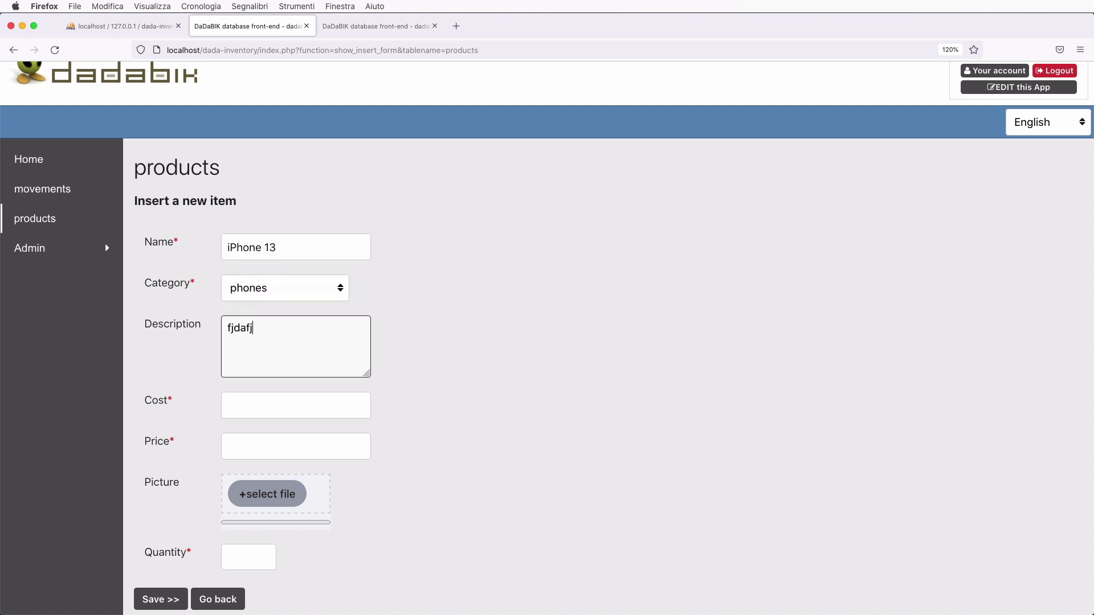
click(273, 408)
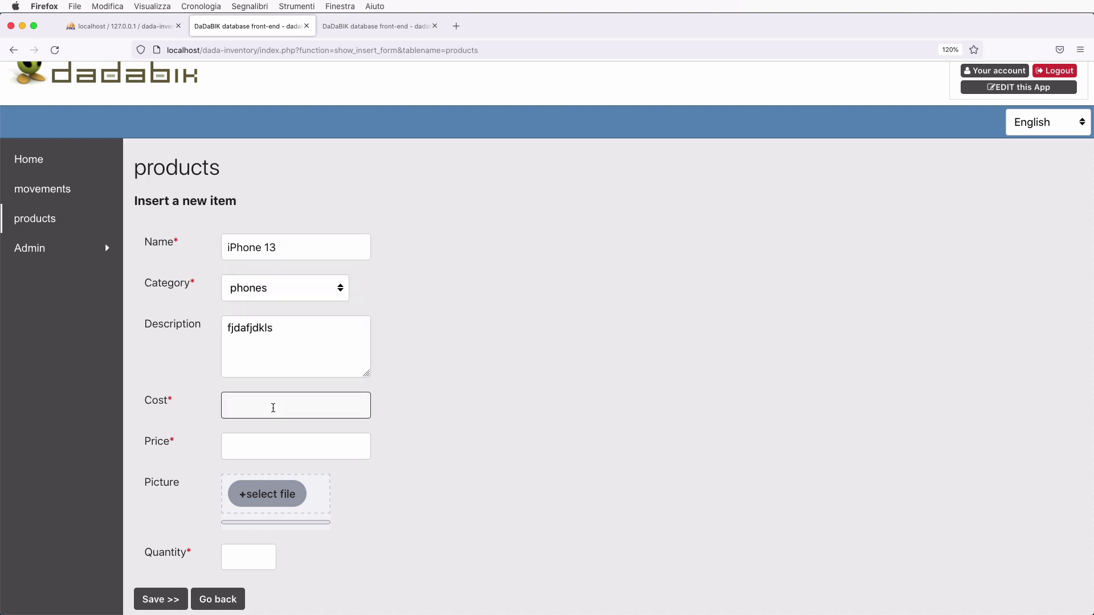
text(880)
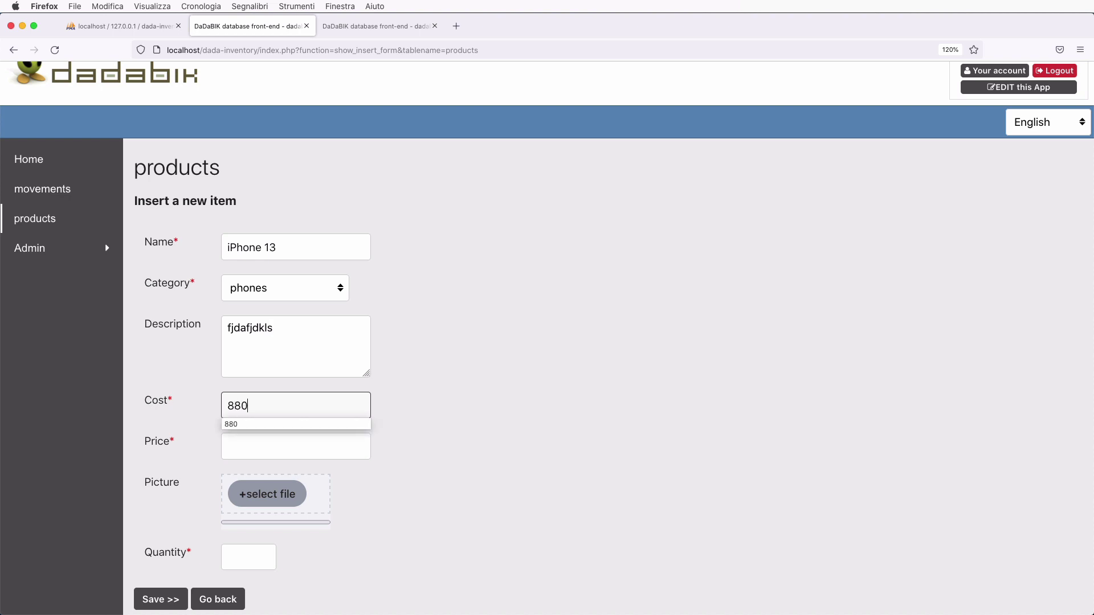
click(265, 451)
text(900)
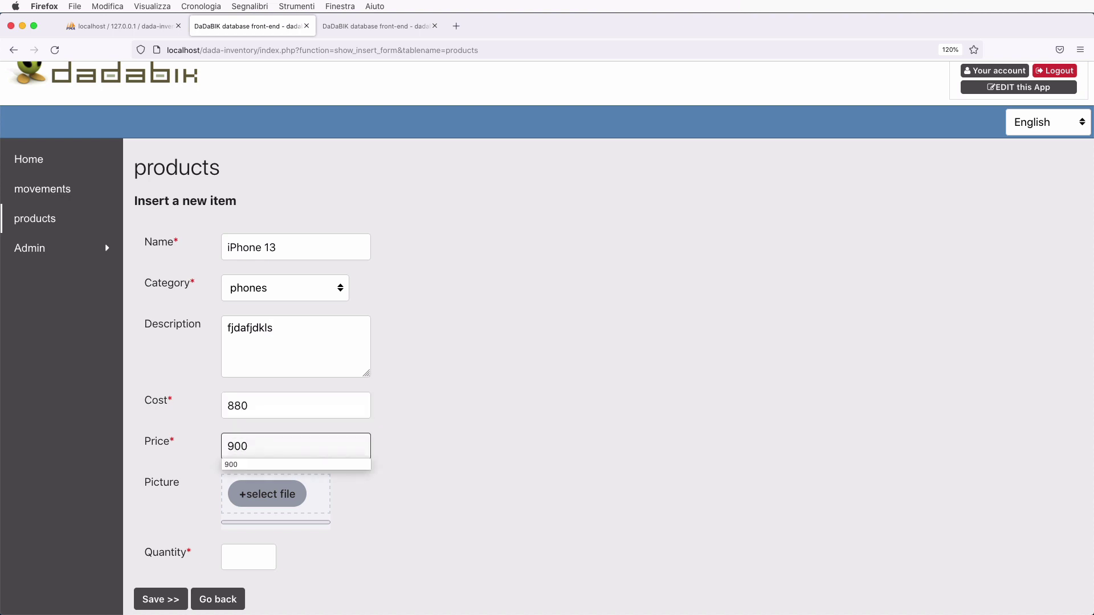
- Upload apple-iphone-13-01.jpg as the picture, set quantity 40, and save the product
scroll(505, 532, down, 2)
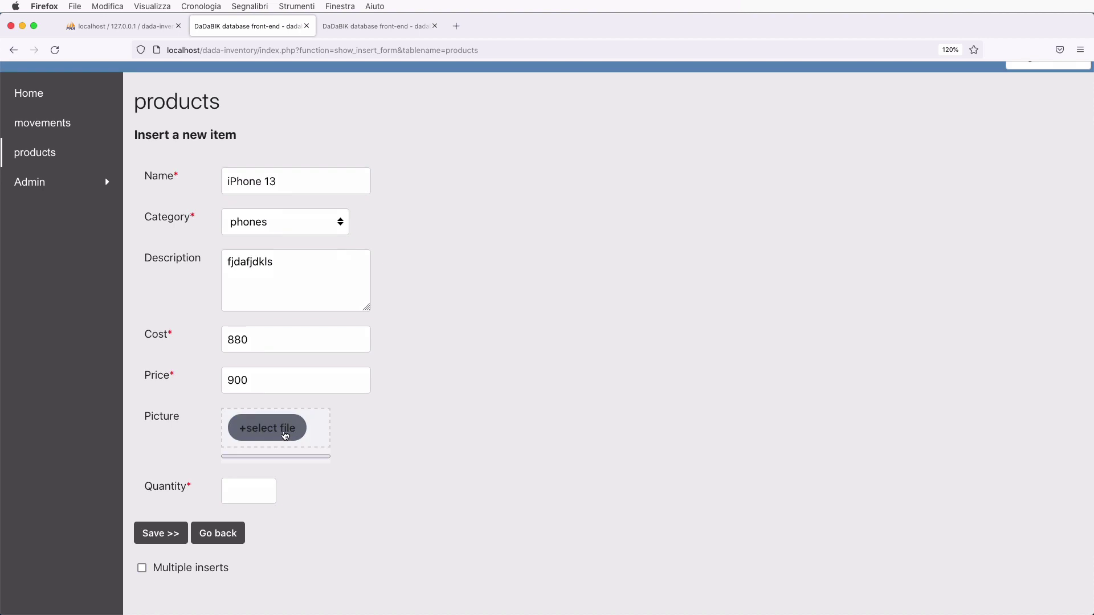
click(285, 435)
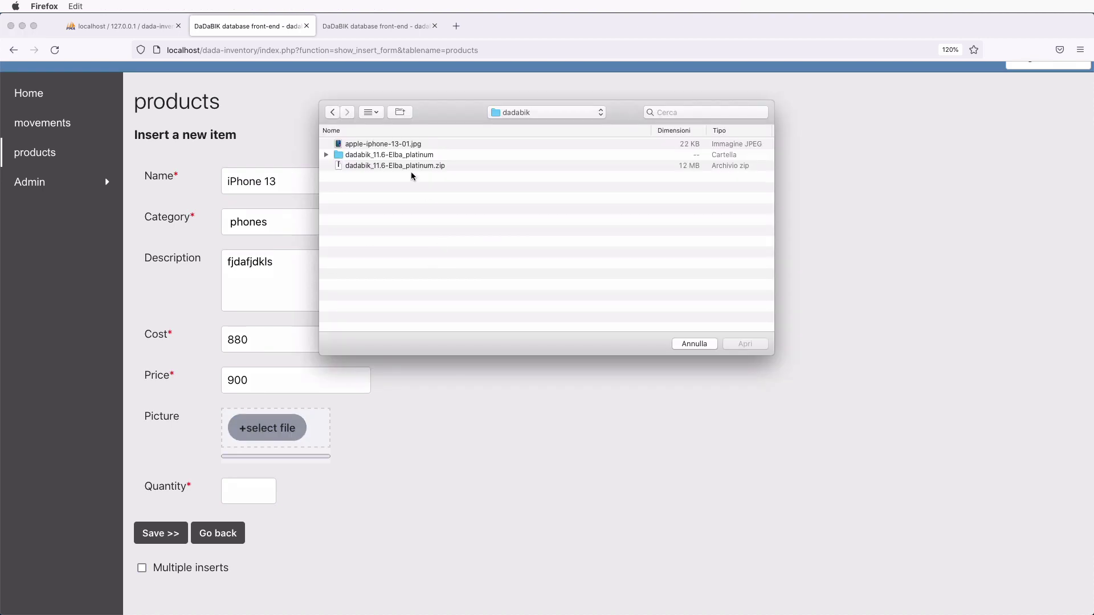
double_click(403, 145)
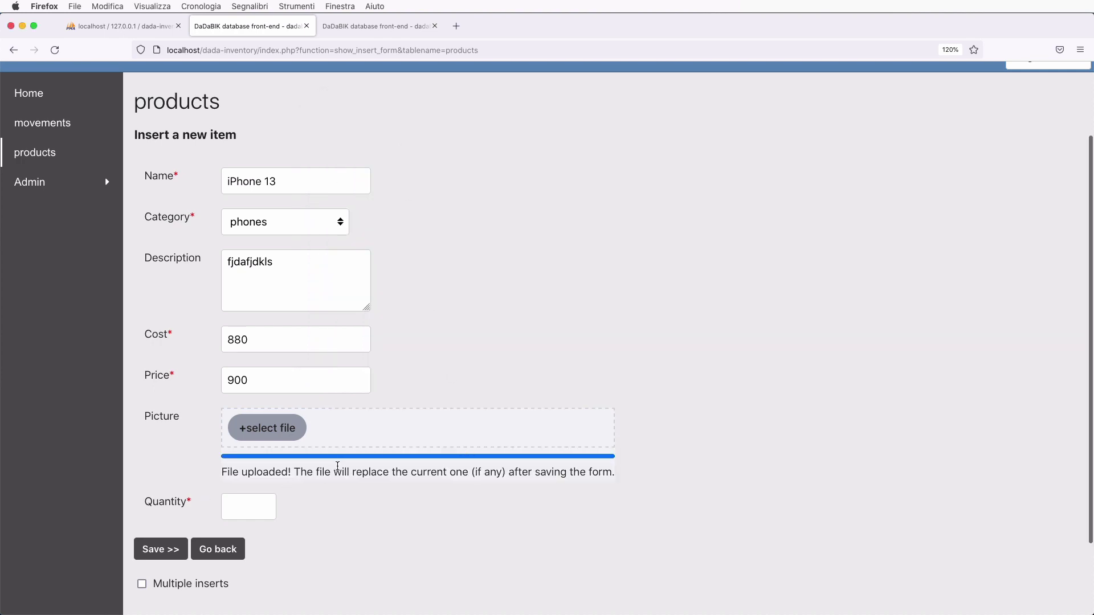
scroll(337, 466, down, 1)
click(244, 479)
text(4)
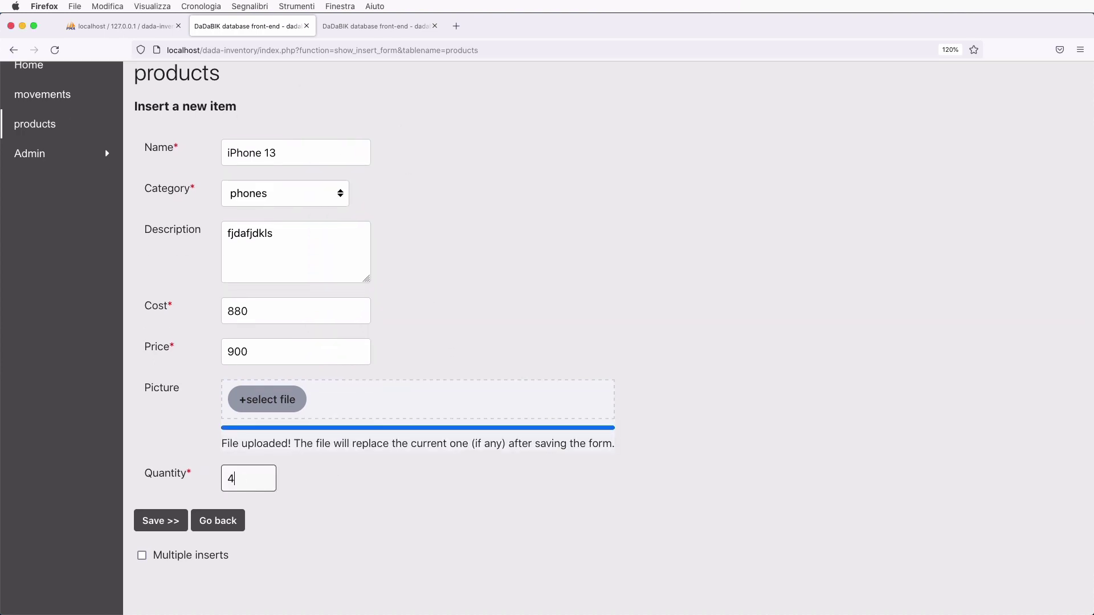
text(0)
click(161, 520)
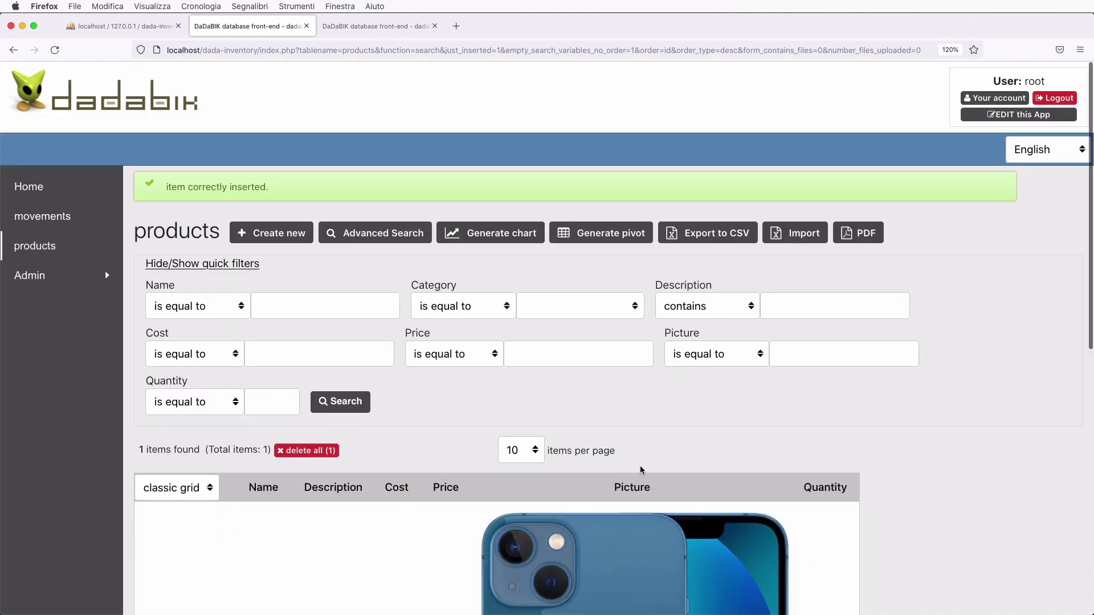
scroll(641, 470, down, 6)
scroll(642, 470, up, 5)
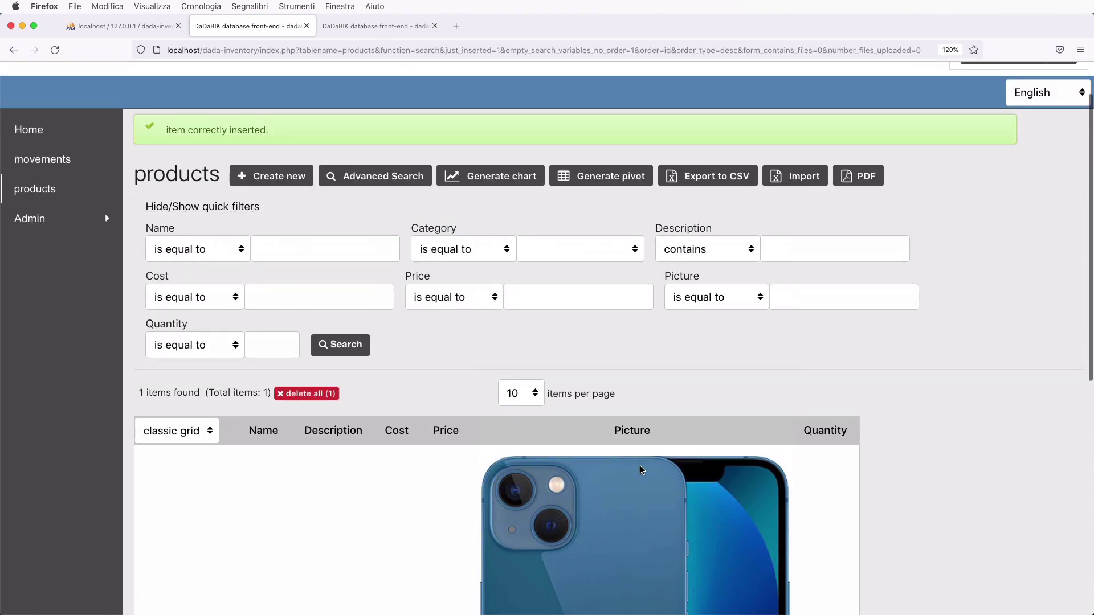
scroll(642, 471, down, 3)
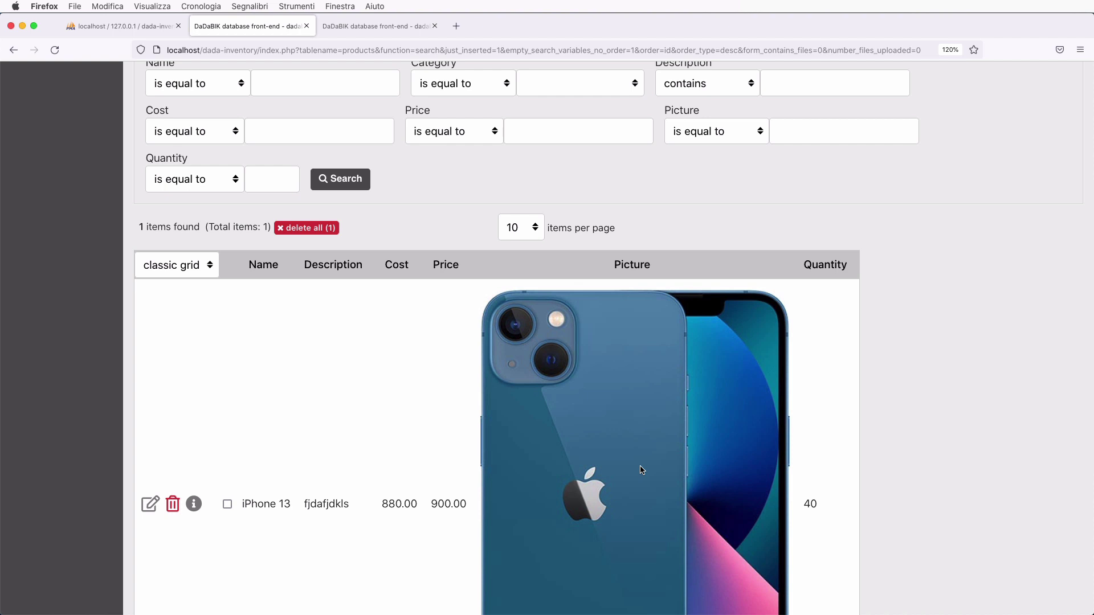
scroll(642, 470, down, 2)
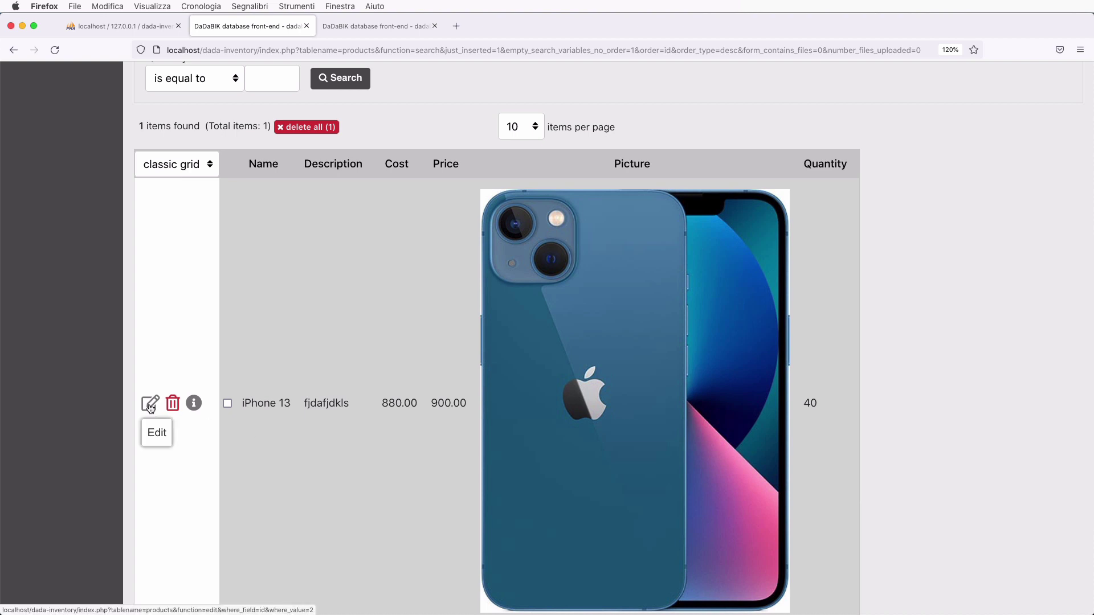
click(151, 405)
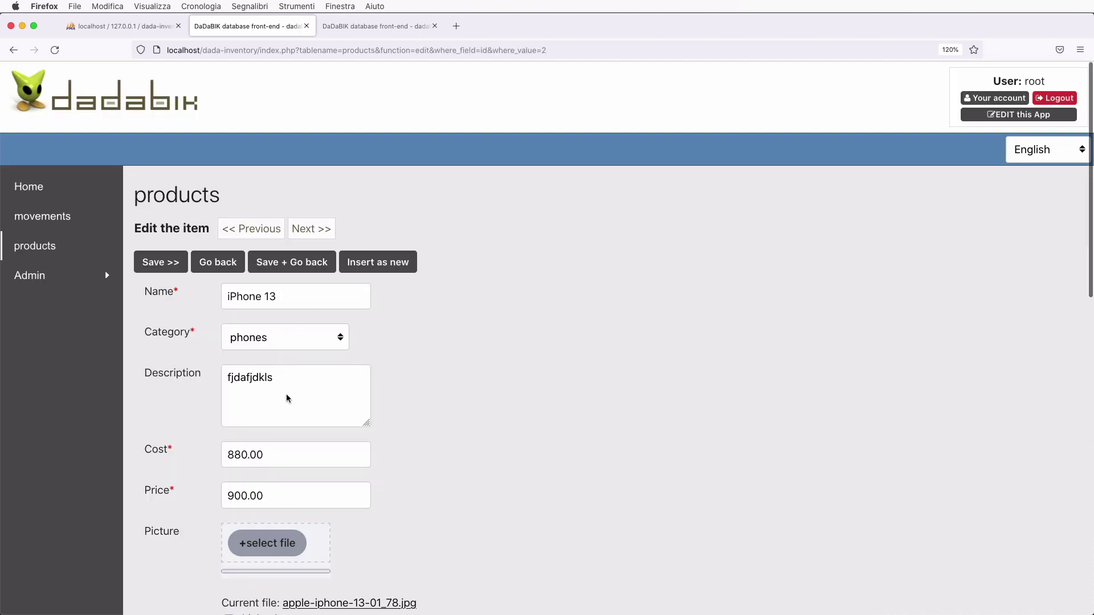
scroll(347, 426, down, 8)
scroll(347, 430, up, 7)
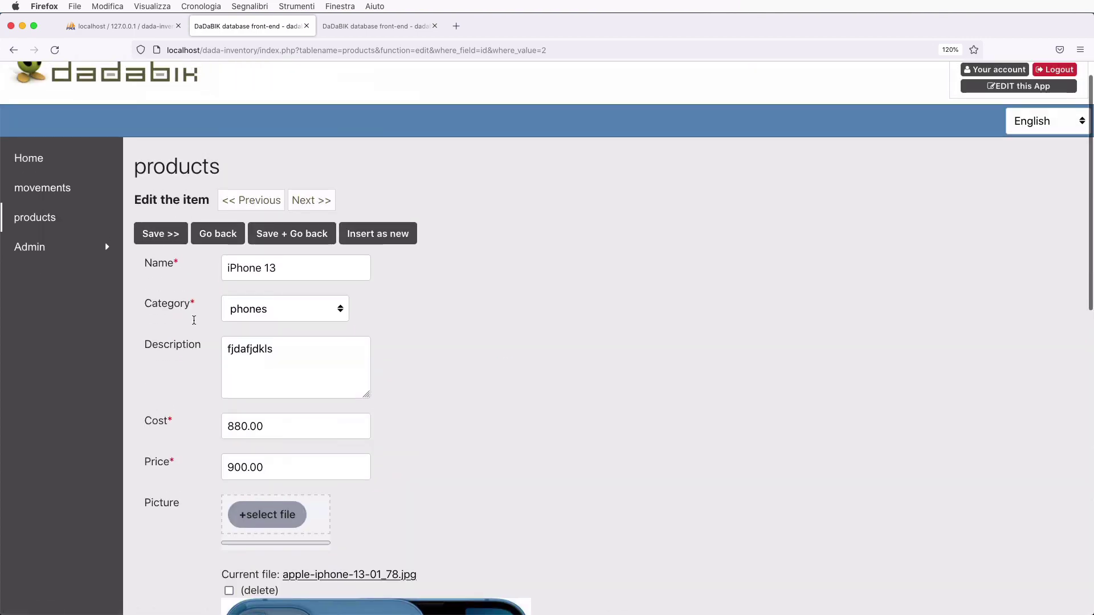
click(218, 233)
scroll(295, 389, down, 5)
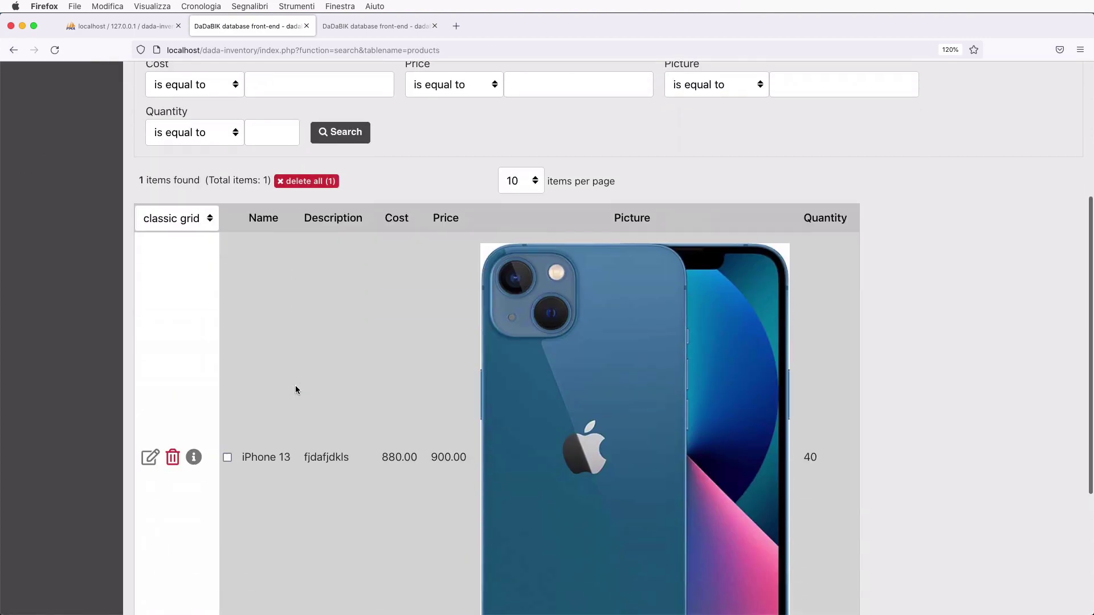
click(194, 457)
scroll(344, 420, down, 10)
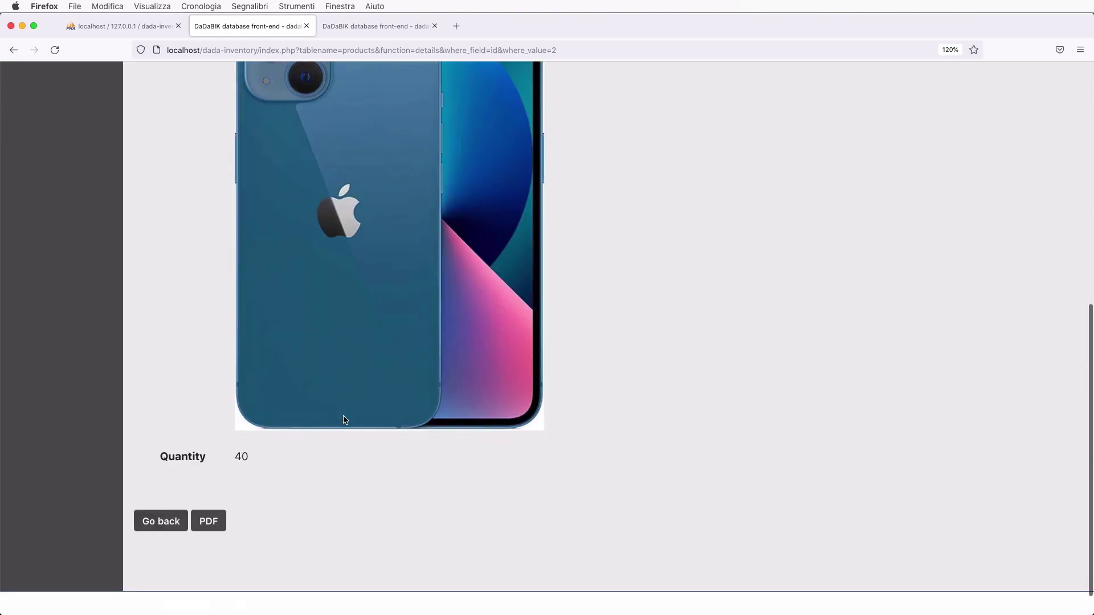
scroll(343, 420, up, 10)
click(163, 267)
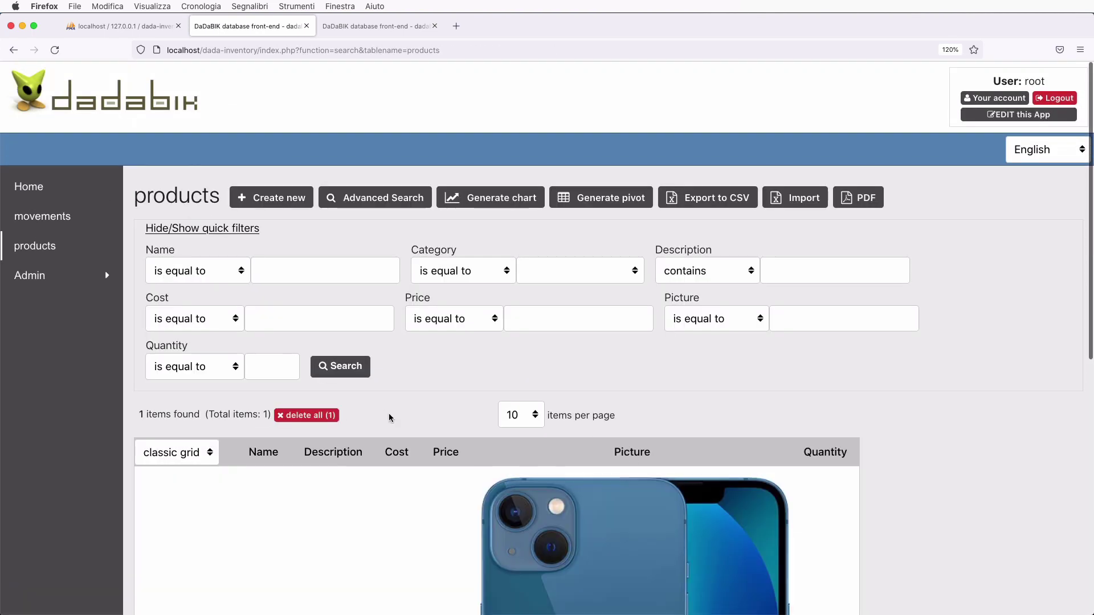
scroll(390, 418, down, 3)
scroll(533, 376, down, 3)
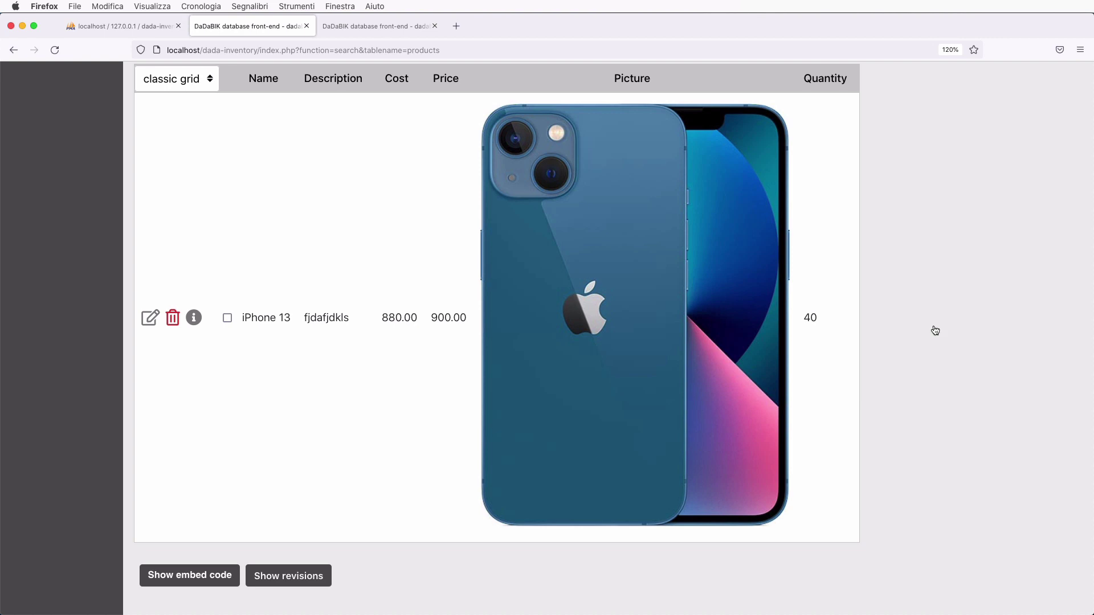
key(super+Tab)
- Paste $picture_thumbnail_results_grid_max_height = 100; into config_custom.php and save it
key(Return)
key(Return)
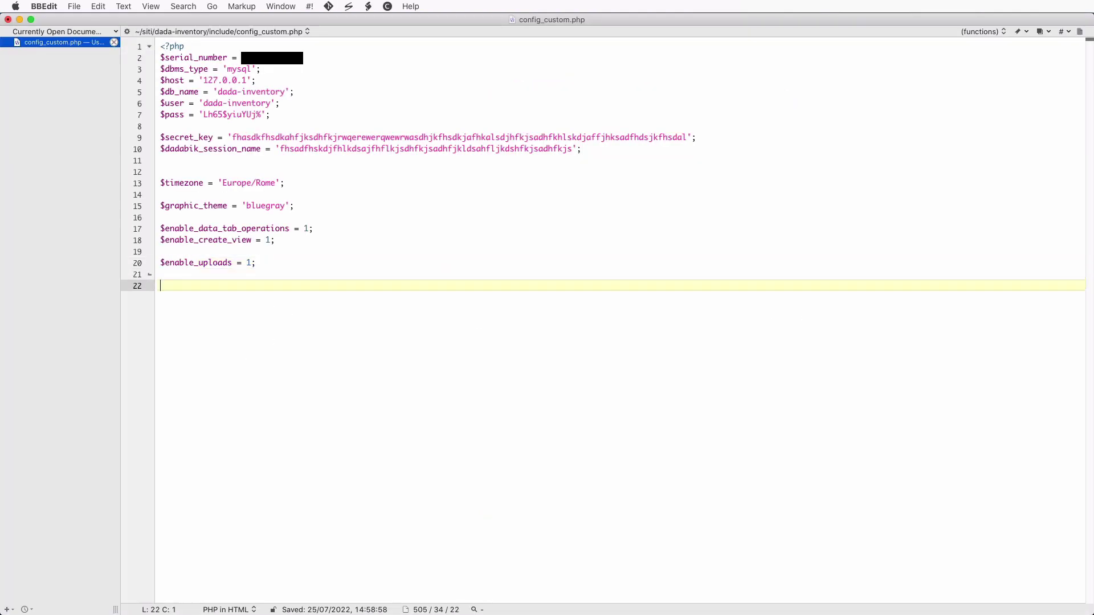
text($picture_thumbnail_results_grid_max_height = 100;)
key(super+Left)
key(Up)
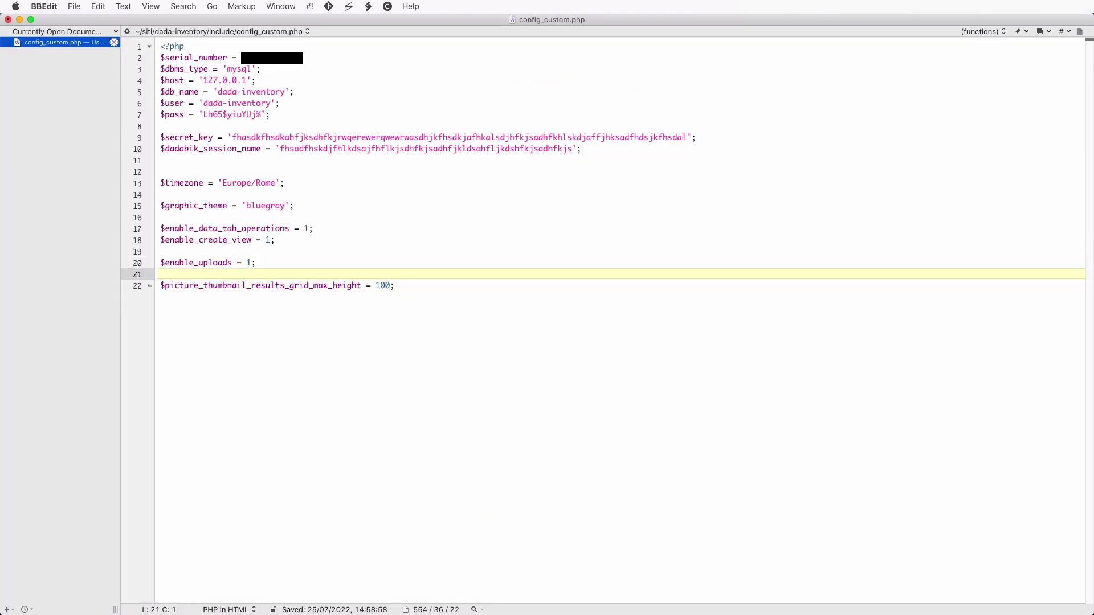
key(super+s)
- Check the value 100 on line 22, save again, and reload the DaDaBIK products list
double_click(388, 285)
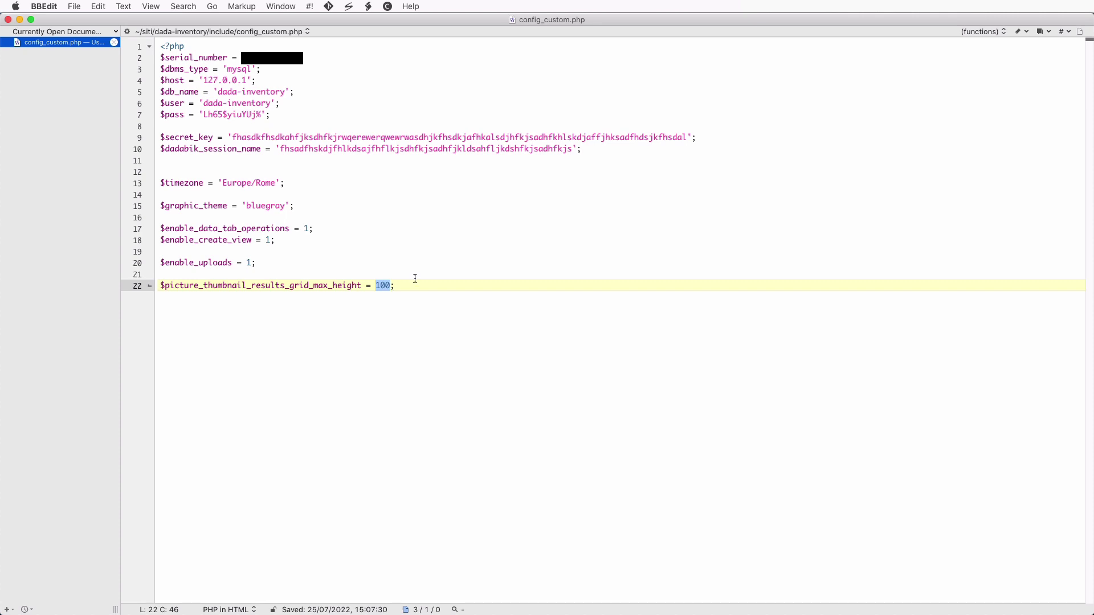
click(439, 274)
key(super+s)
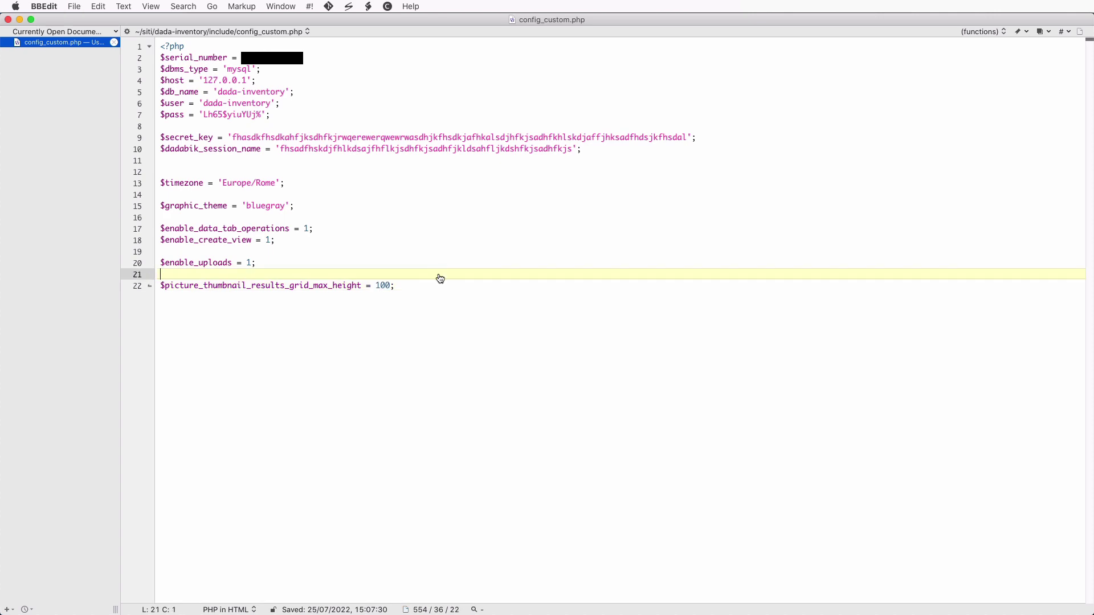
key(super+Tab)
key(super+r)
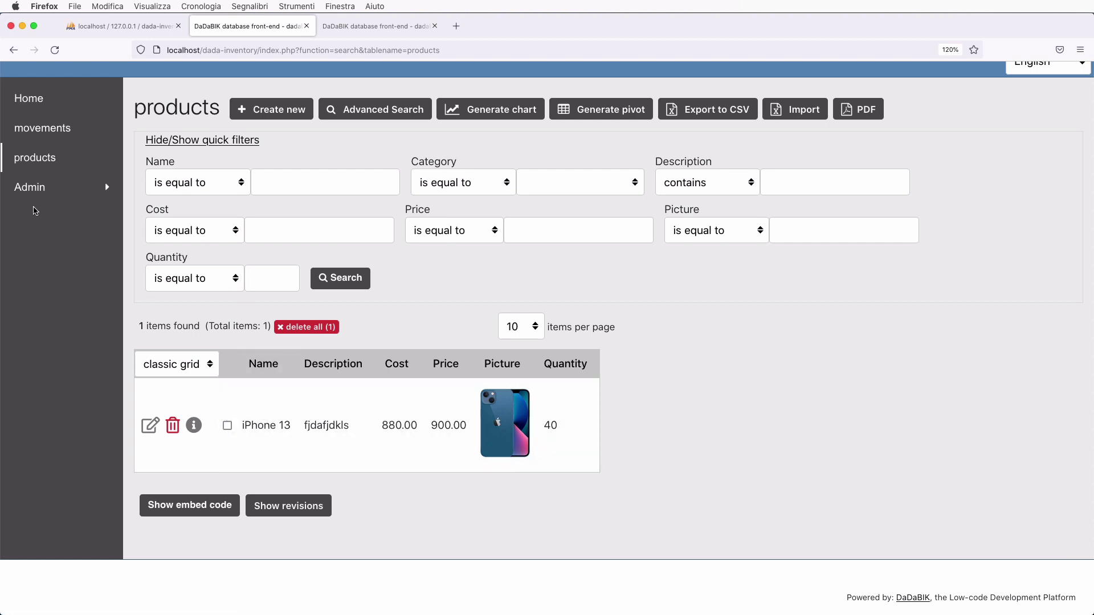
- Start a new movement for iPhone 13, marked inbound, with quantity 30
click(55, 131)
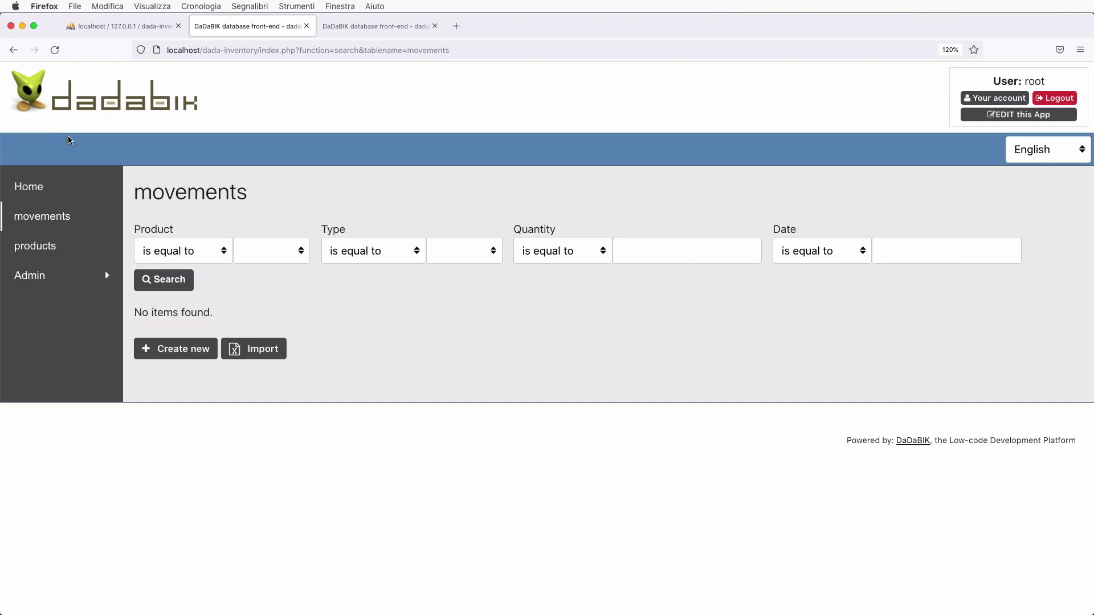
click(173, 357)
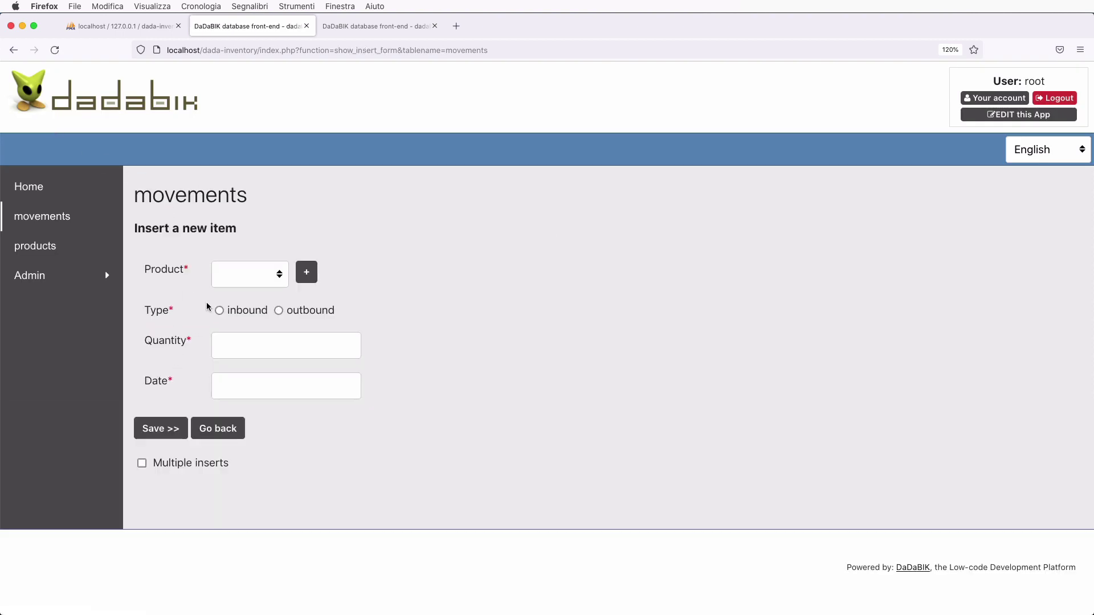
click(249, 281)
click(250, 287)
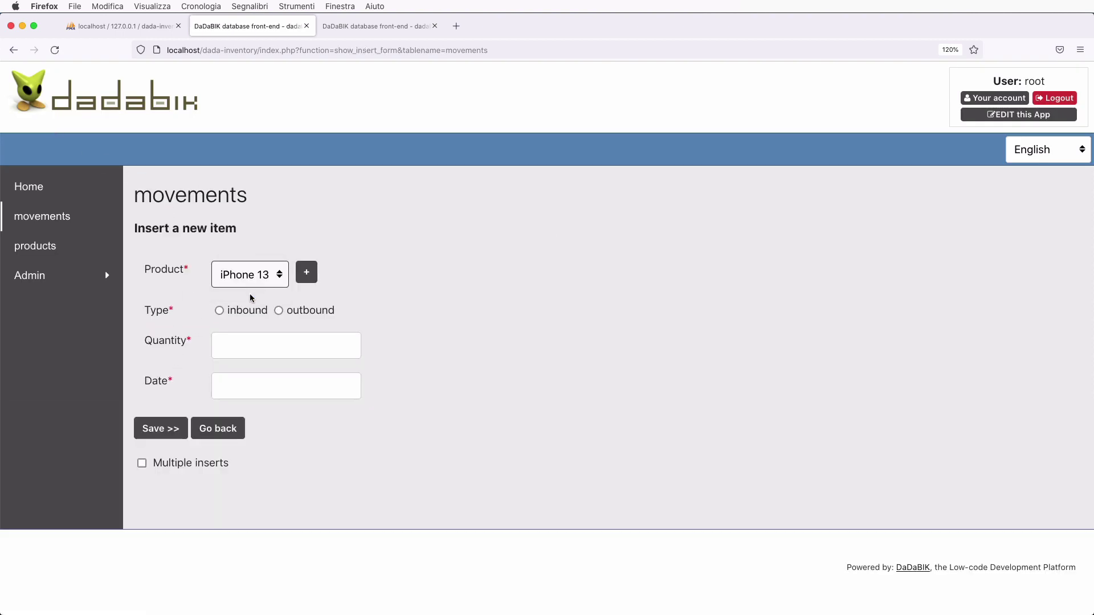
click(220, 311)
click(243, 349)
text(30)
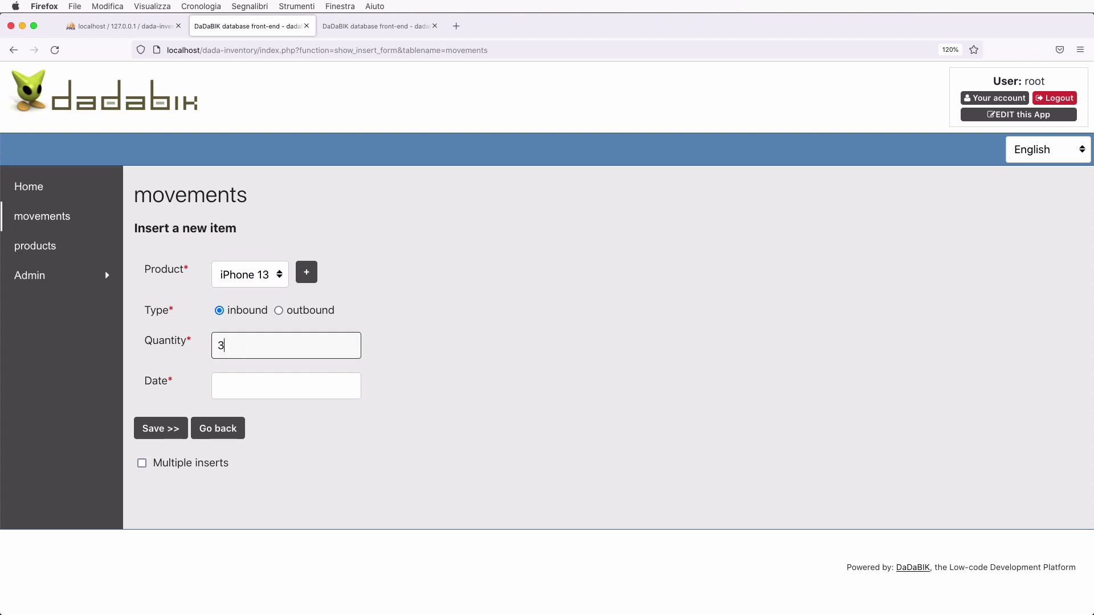
- Date the movement 07-25-2022, save it, and return to the products list
click(263, 384)
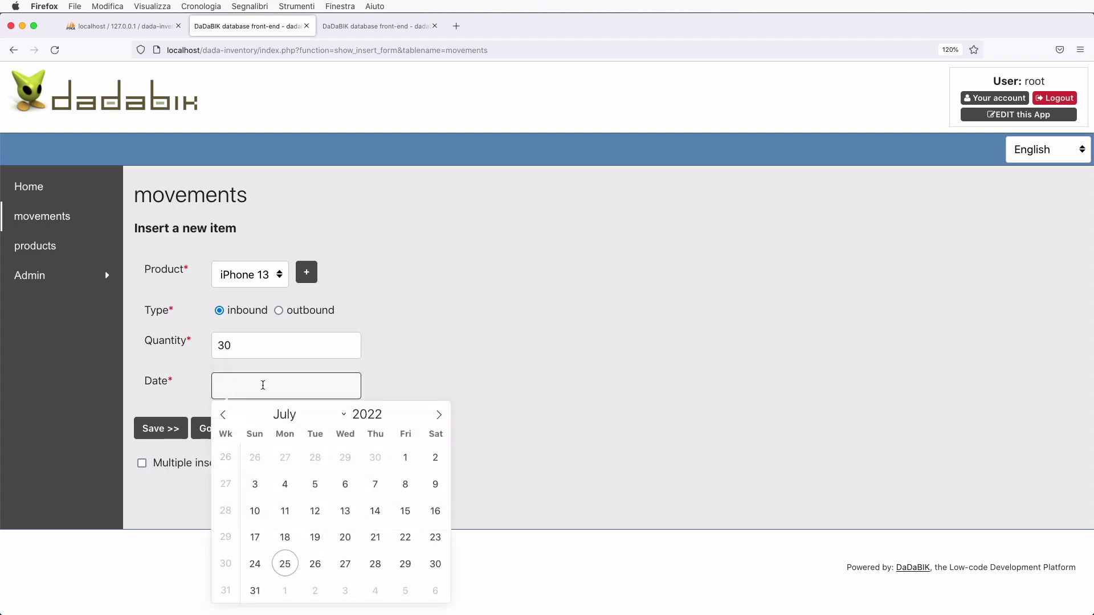
click(286, 567)
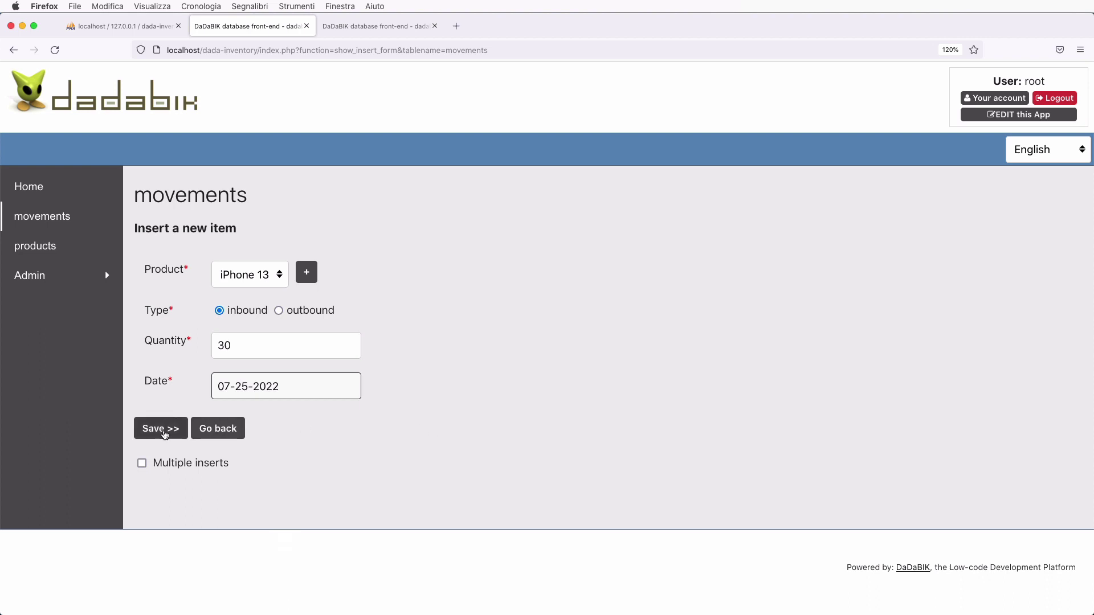
click(165, 435)
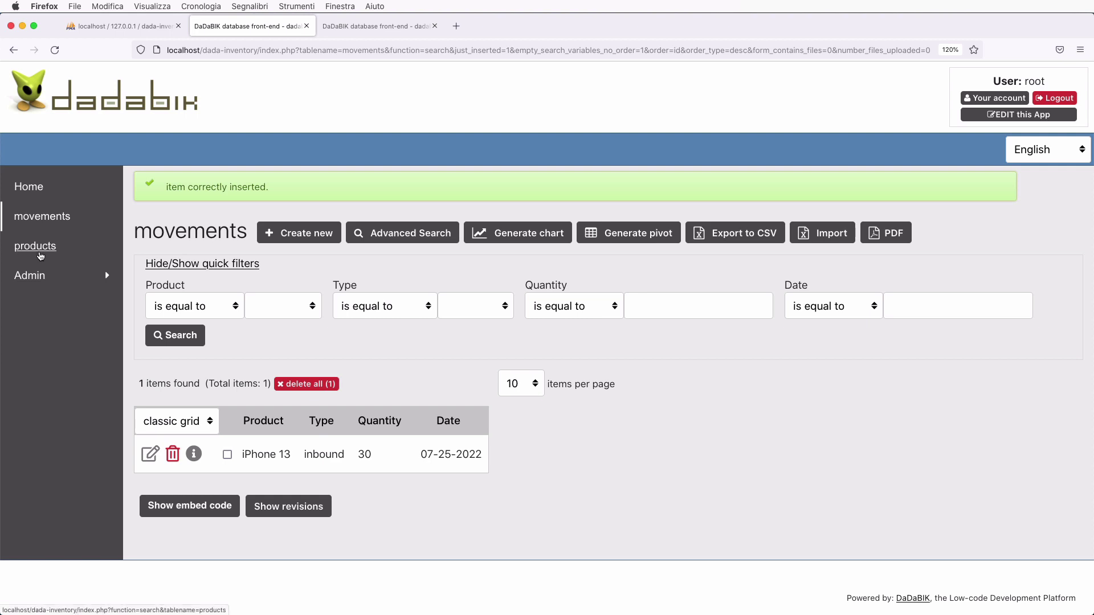
click(80, 255)
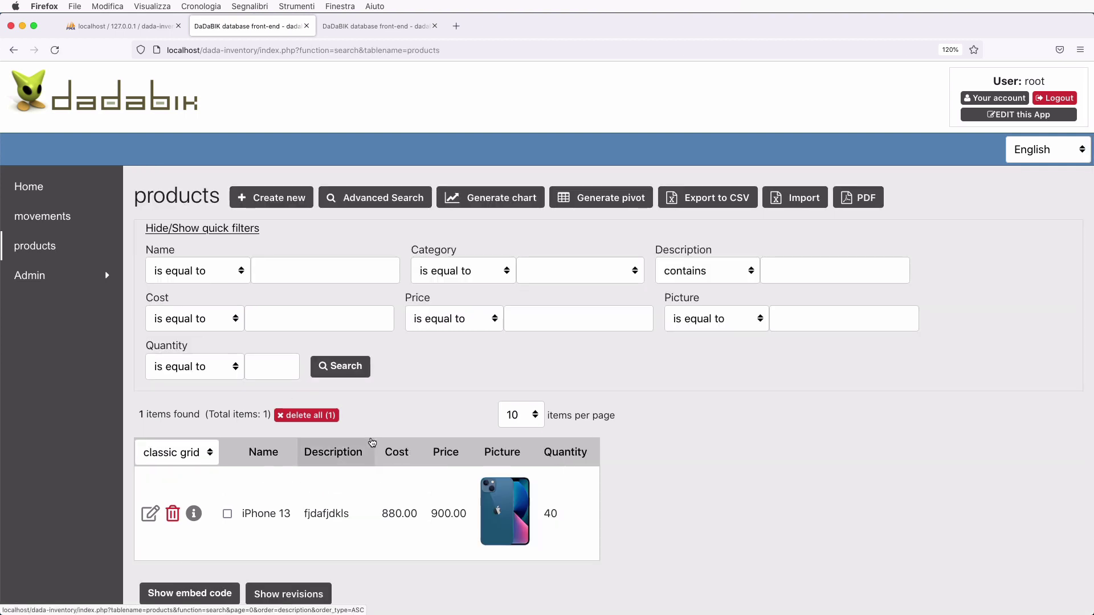
scroll(372, 443, down, 2)
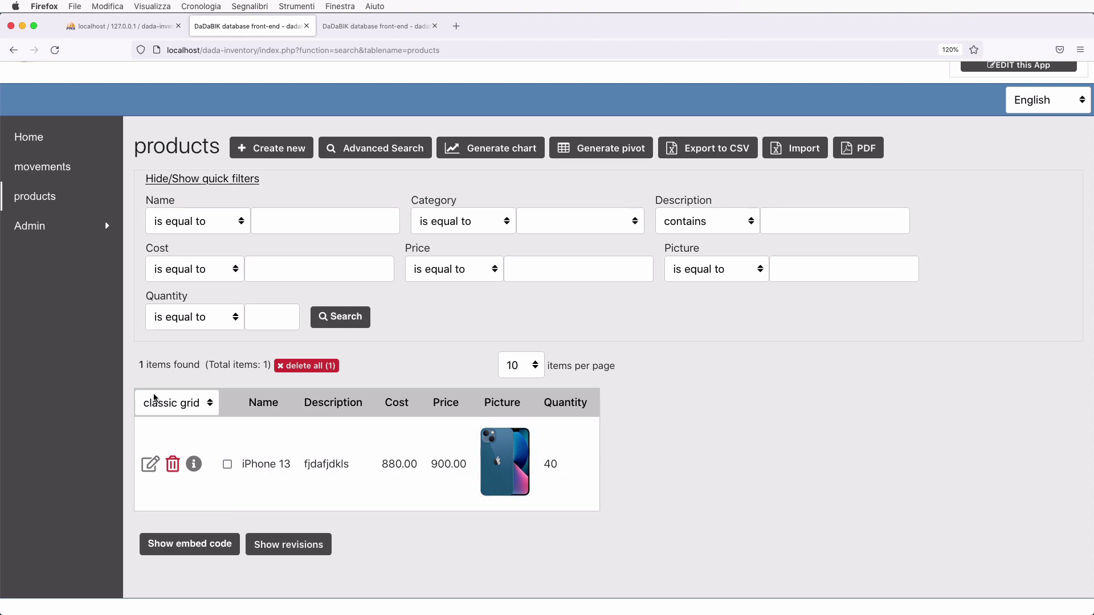
- Open the iPhone 13 edit form and review its cost, price, quantity and picture
click(149, 465)
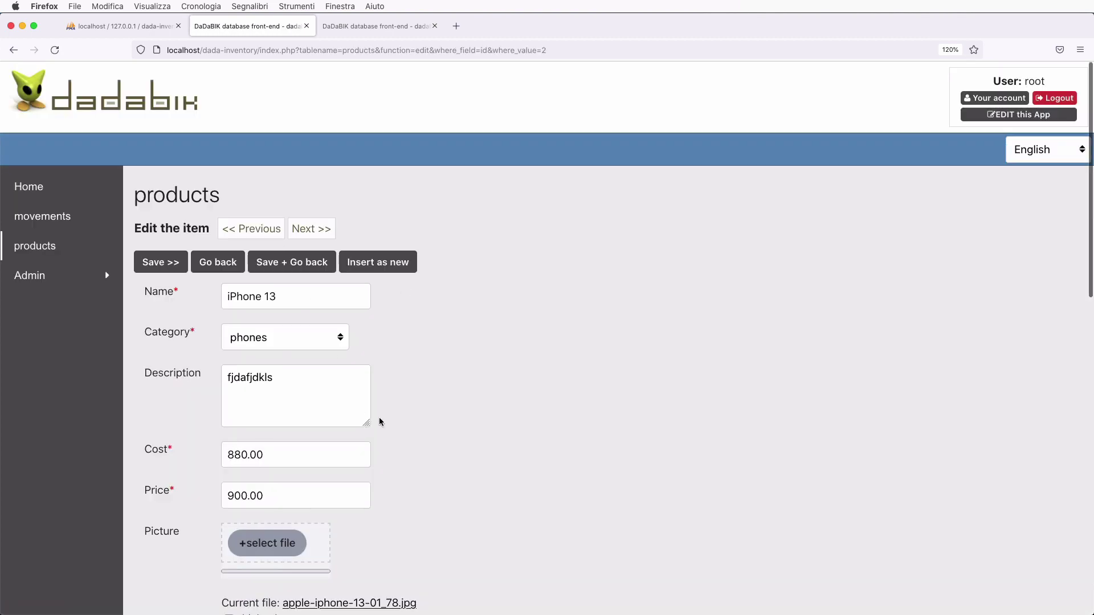
scroll(321, 460, down, 10)
scroll(320, 459, down, 5)
scroll(320, 458, up, 12)
scroll(320, 458, down, 10)
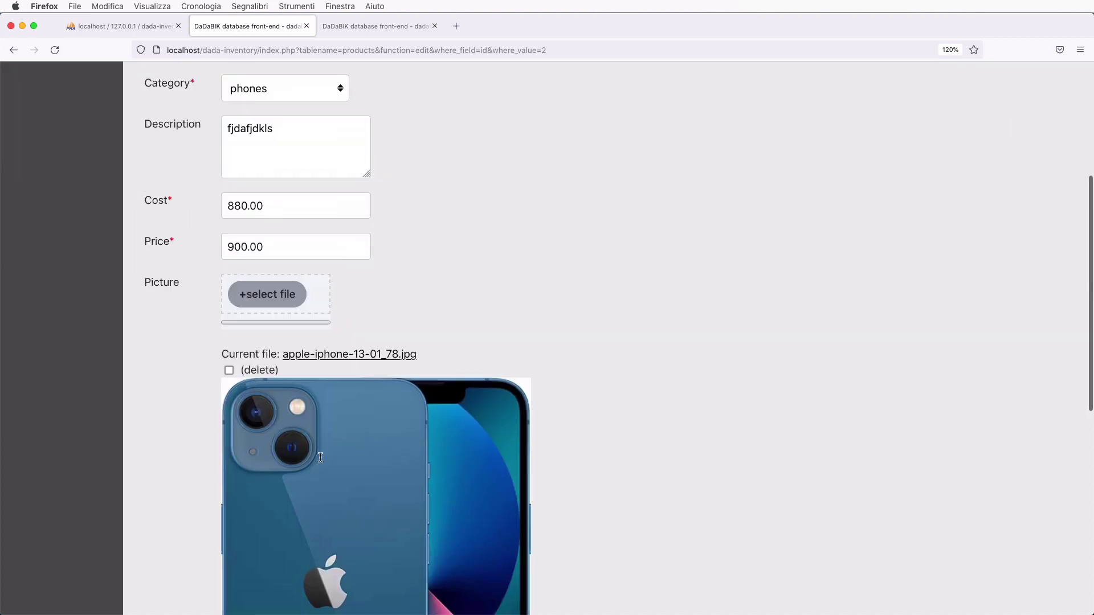
scroll(318, 458, up, 10)
scroll(318, 412, down, 10)
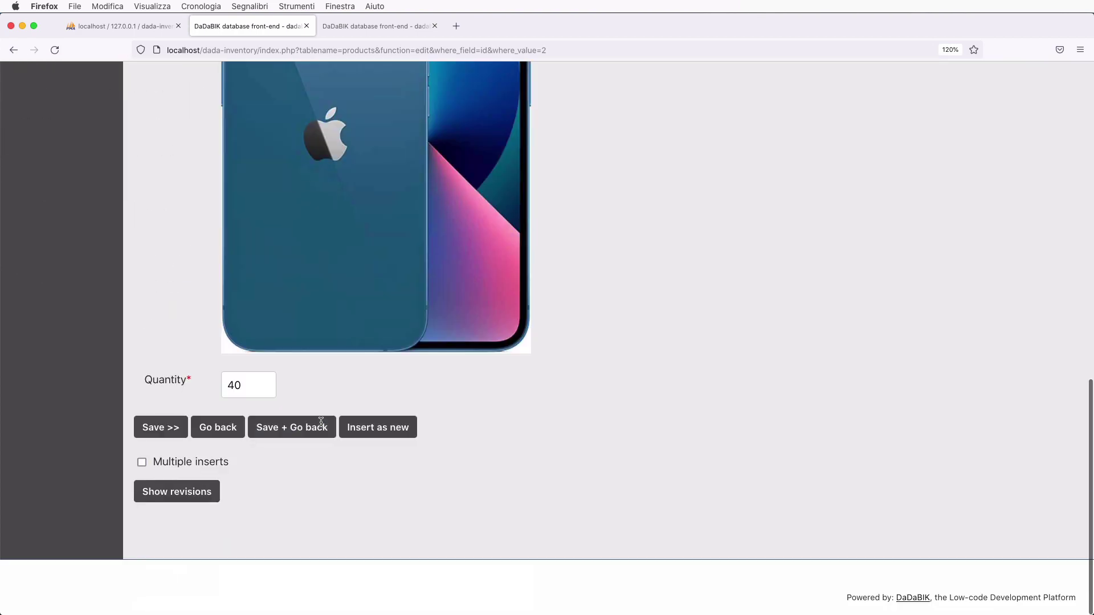
scroll(425, 540, up, 10)
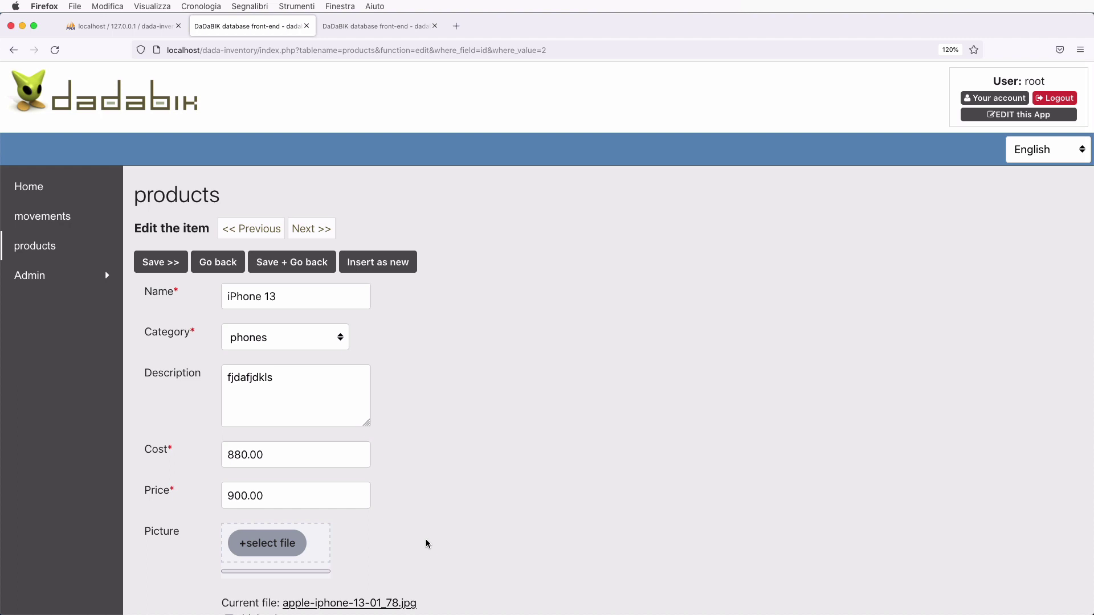
- In the Forms configurator, select the products table
click(369, 27)
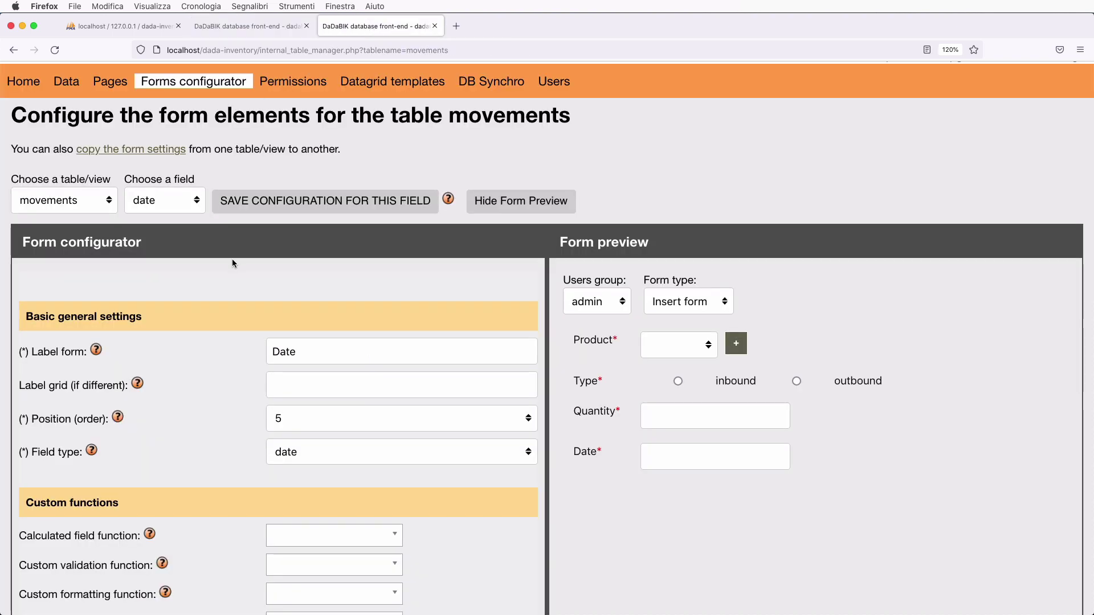
scroll(234, 262, up, 2)
click(84, 264)
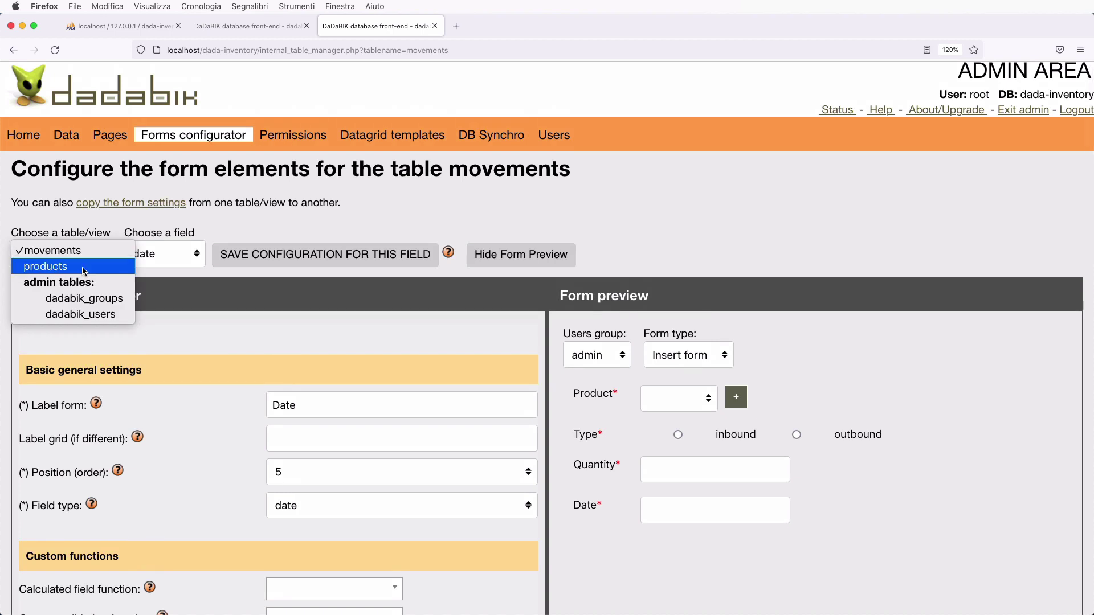
click(84, 267)
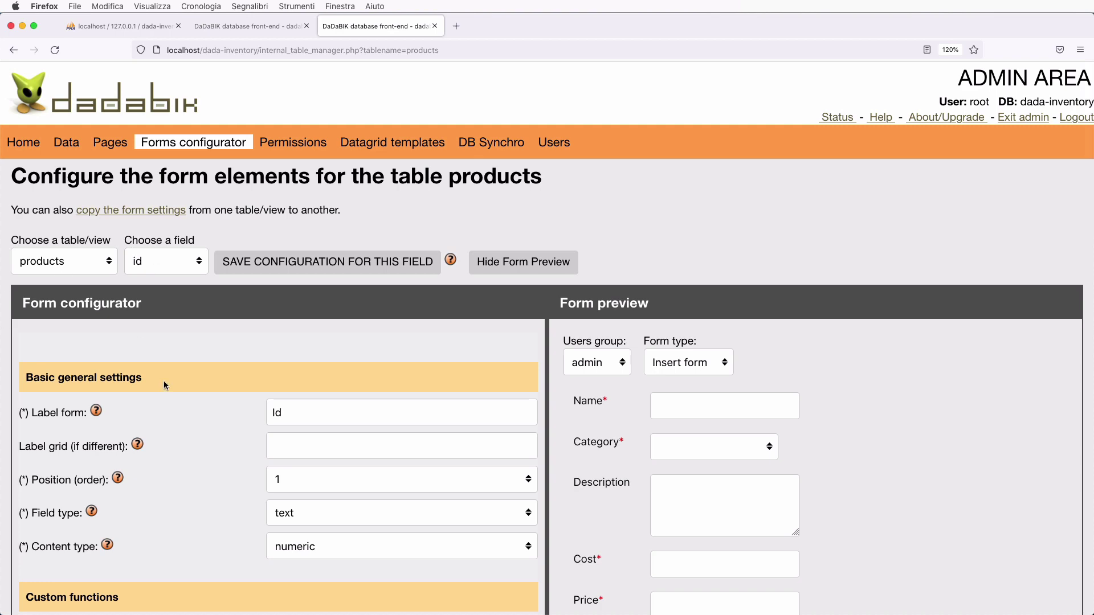
scroll(177, 416, down, 5)
scroll(177, 416, down, 8)
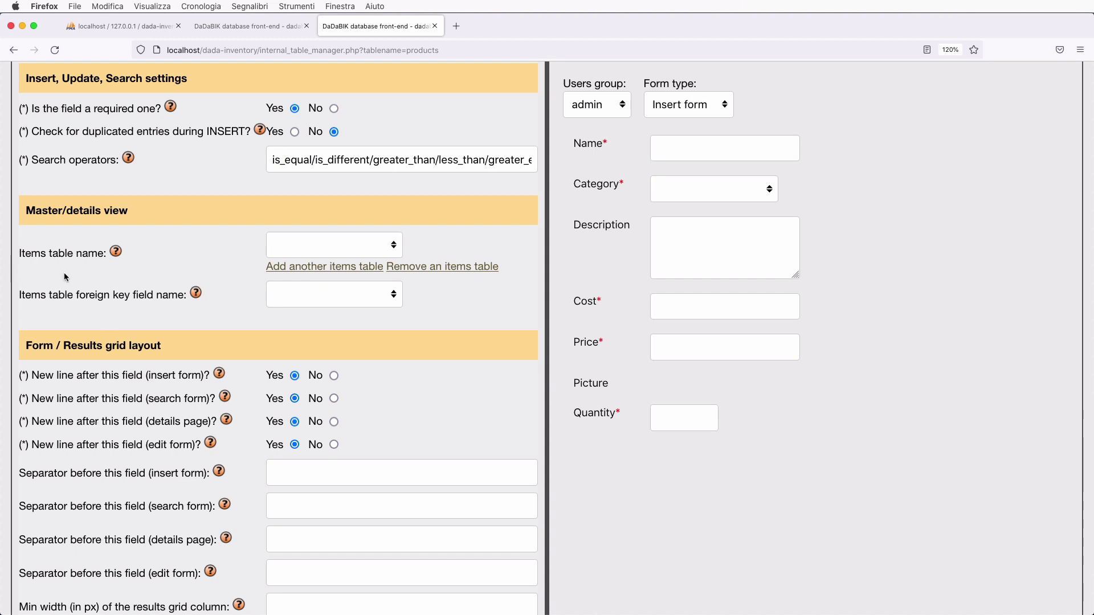
- Set the items table to movements with foreign key id_product, then return to the edit page
click(356, 245)
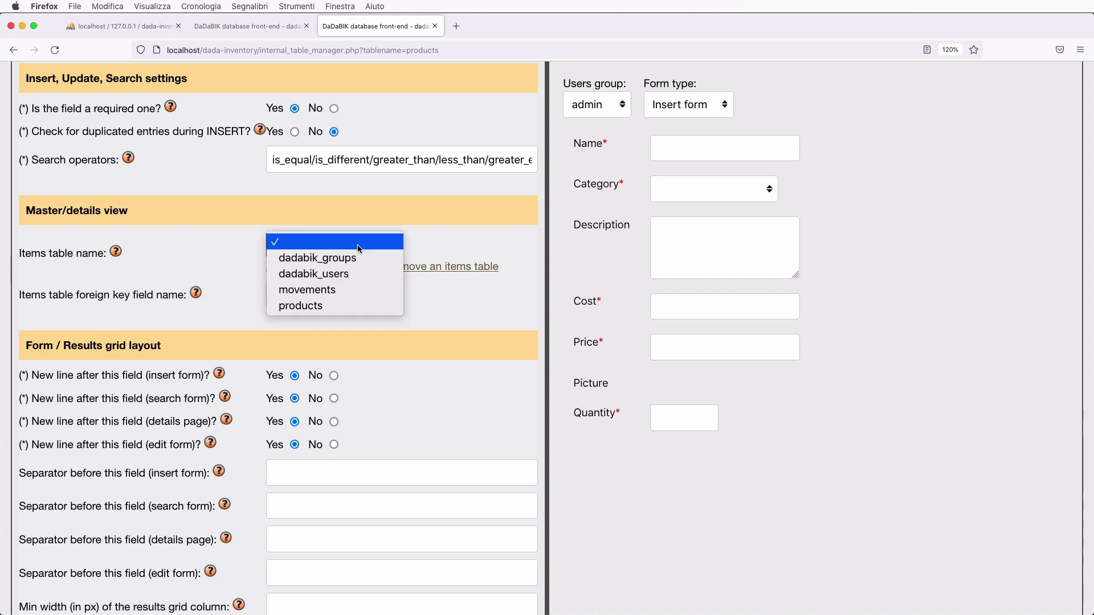
click(346, 291)
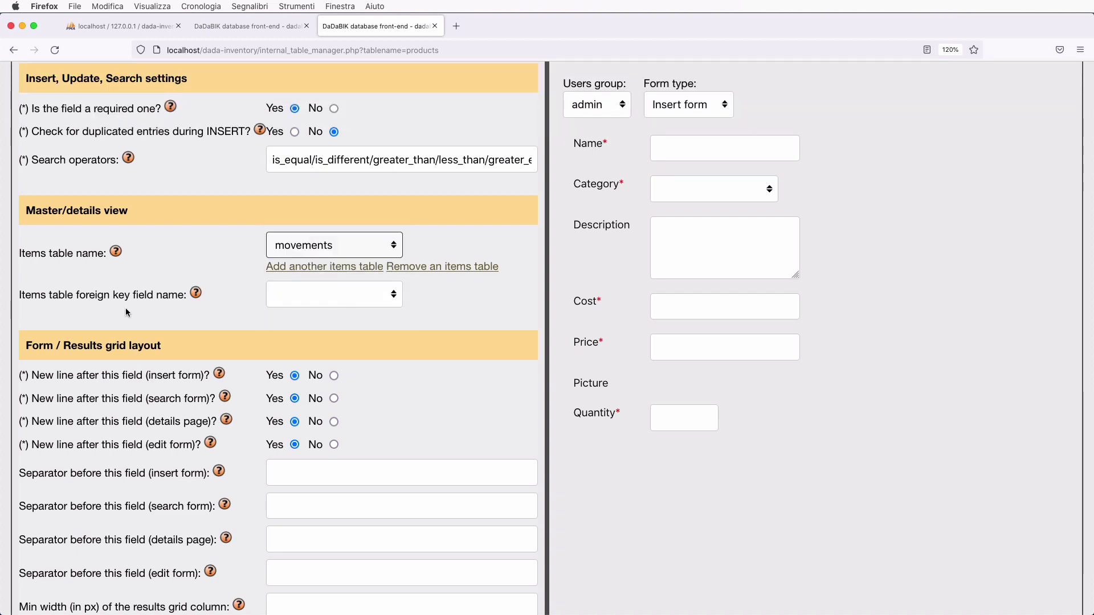
click(313, 295)
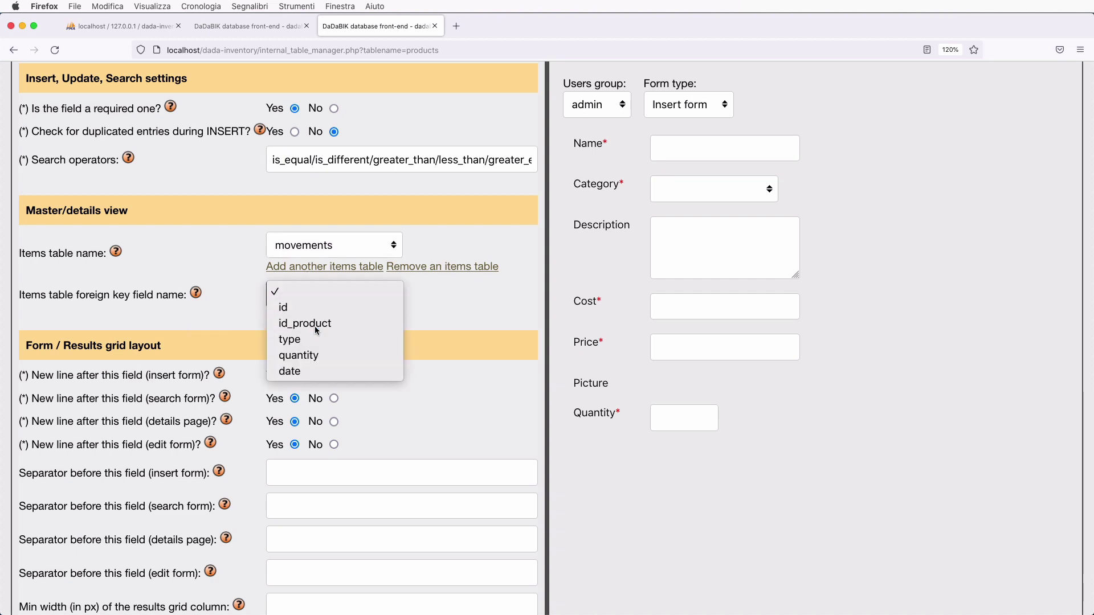
click(314, 321)
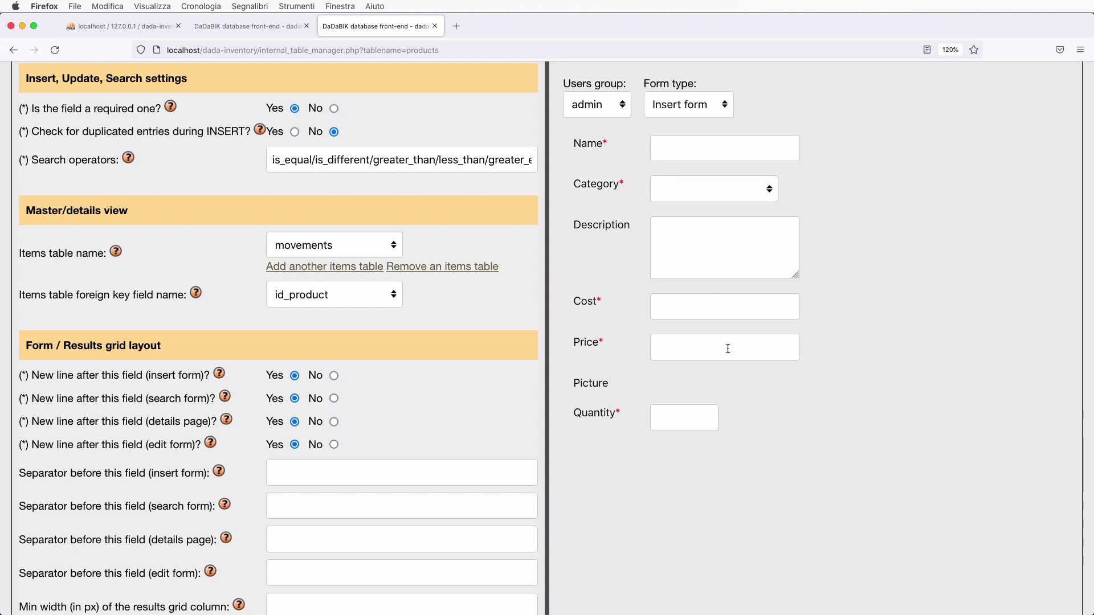
click(273, 26)
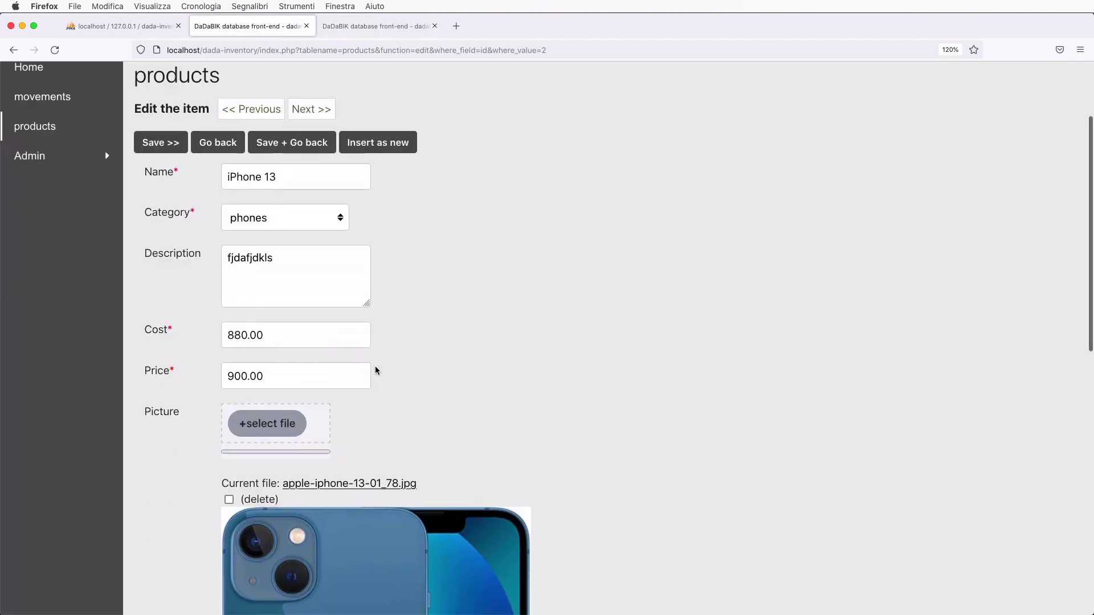
- Compare the iPhone 13 edit page with the products configuration holding the movements/id_product settings
scroll(375, 366, down, 10)
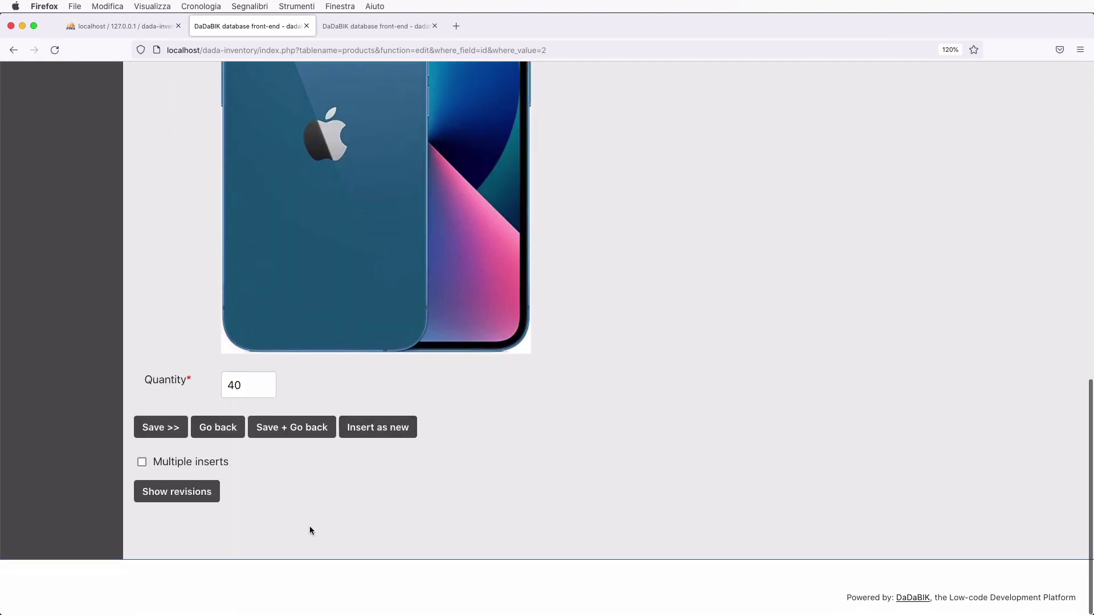
scroll(312, 528, up, 10)
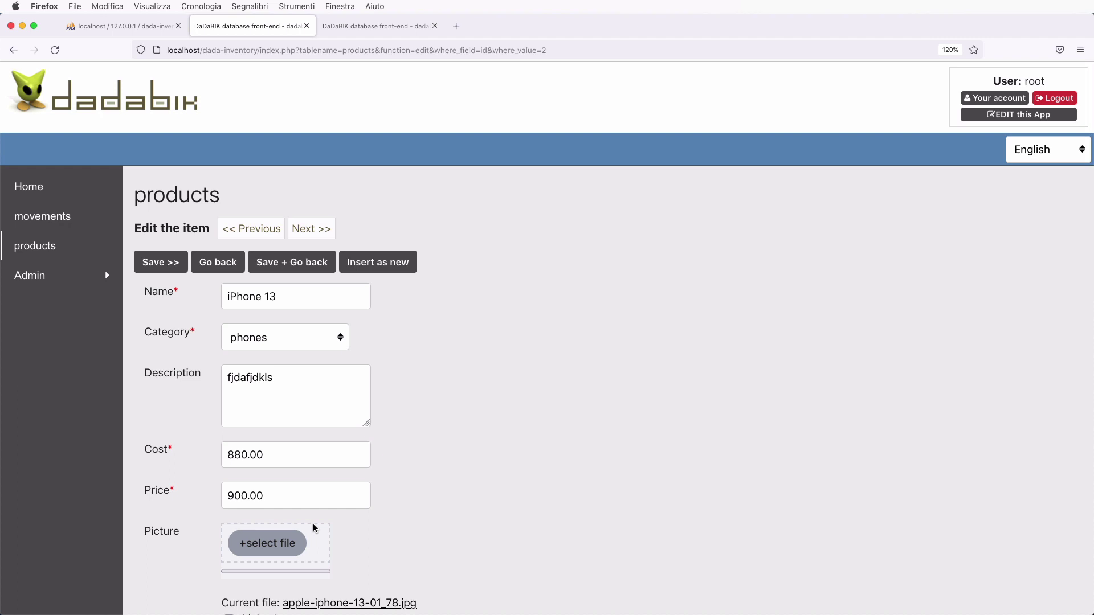
click(365, 28)
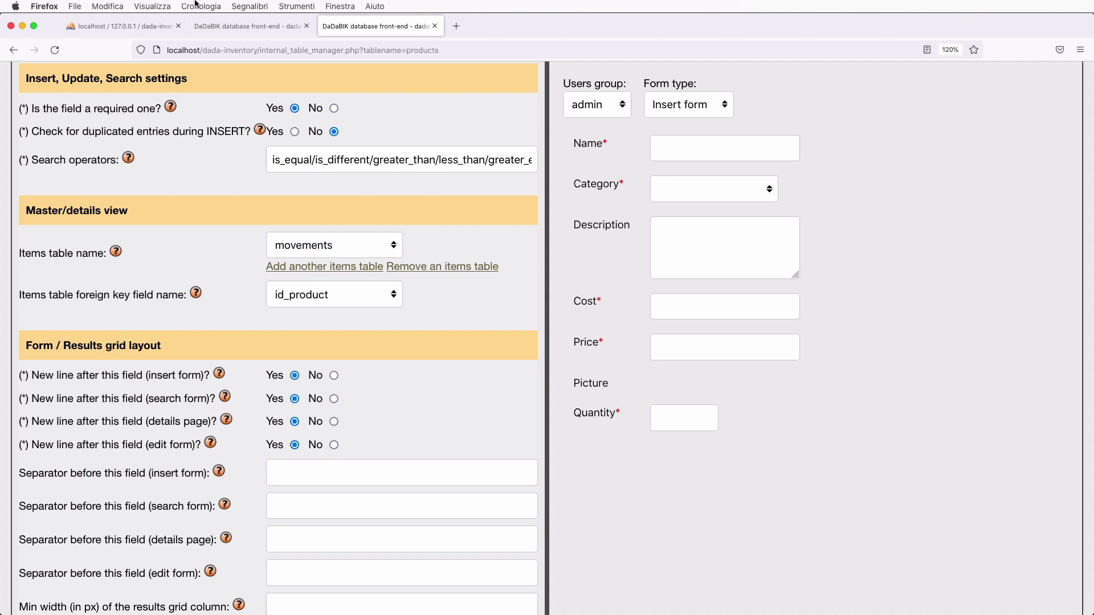
key(ctrl+shift+Tab)
scroll(306, 320, down, 10)
scroll(306, 318, up, 10)
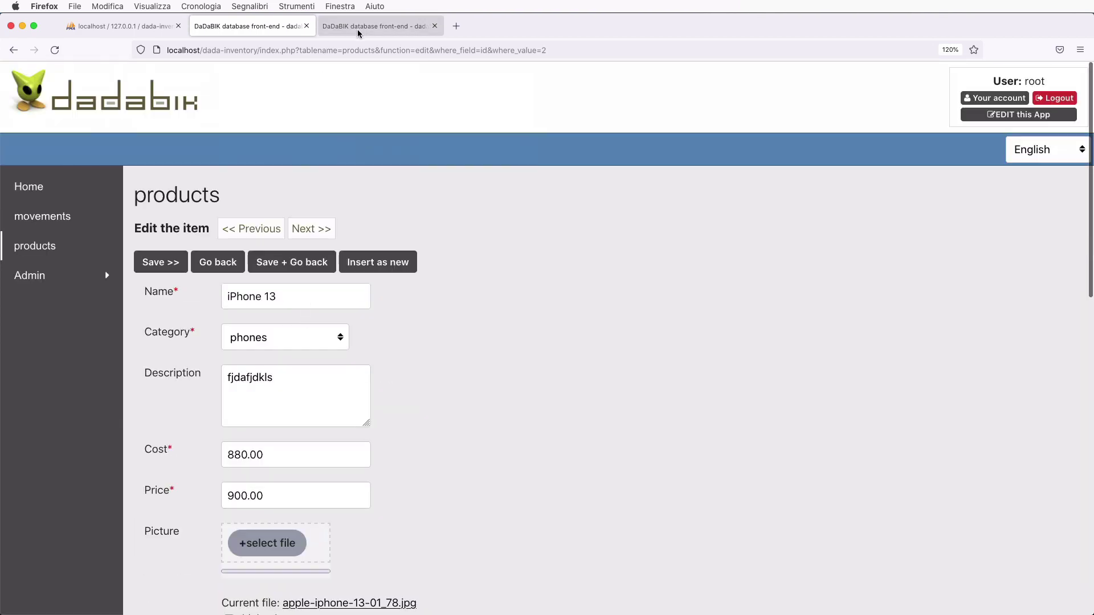
click(359, 30)
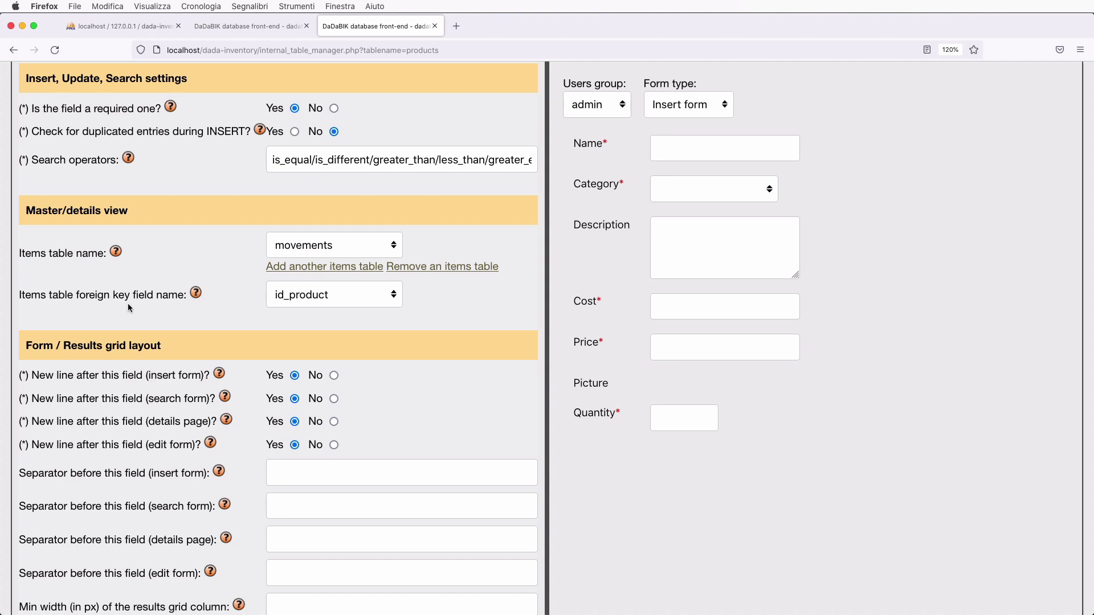
- Save the master/details configuration and return to the iPhone 13 edit page
scroll(128, 304, up, 15)
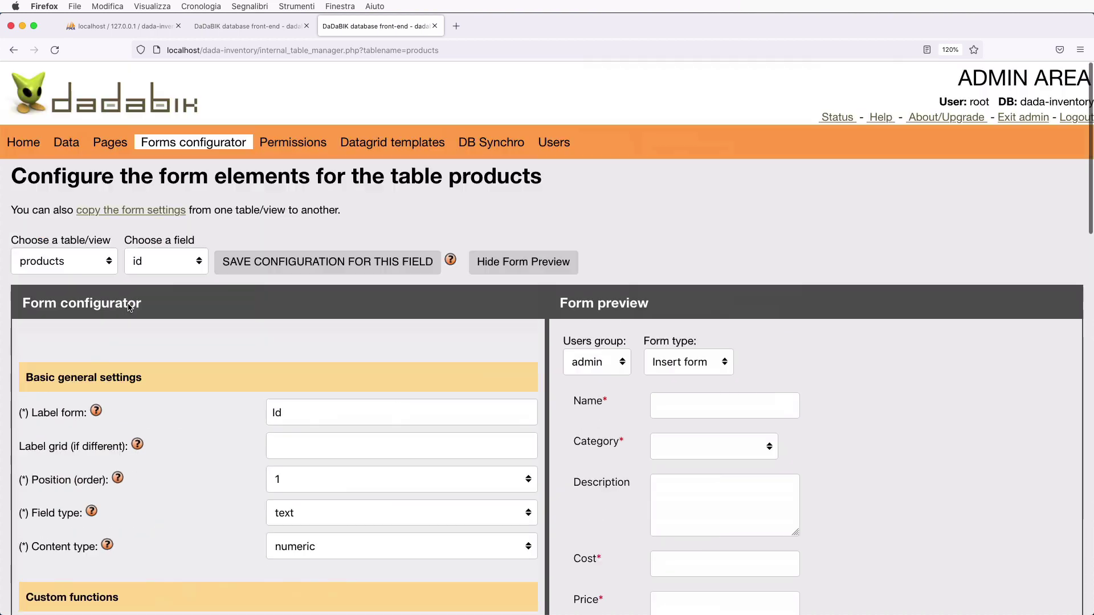
click(252, 259)
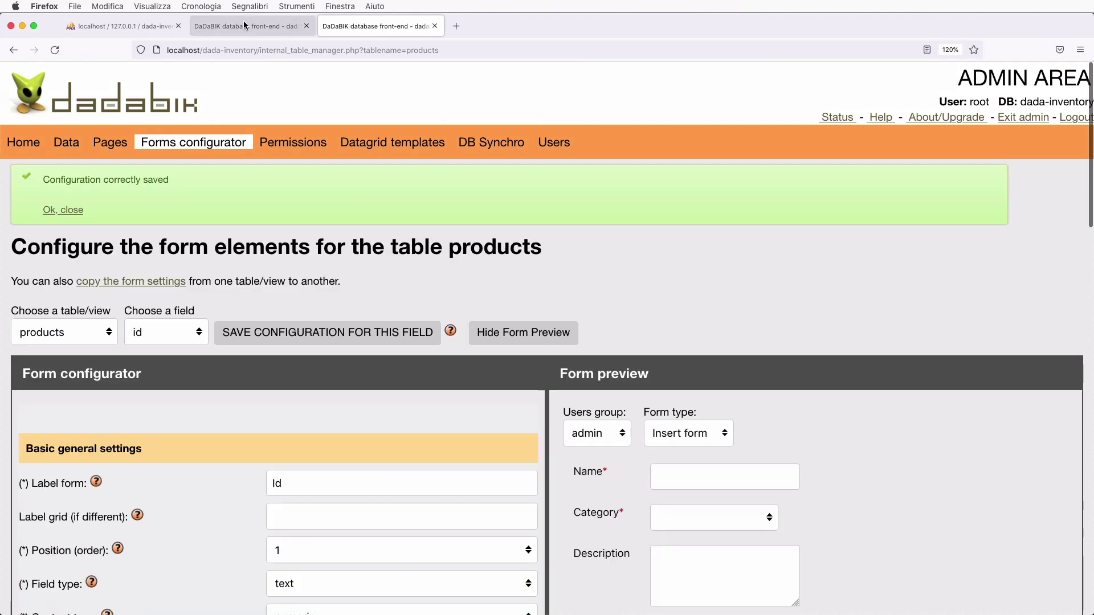
click(243, 24)
- Create a new movement for iPhone 13 from the Movements grid on its edit page
scroll(410, 313, down, 15)
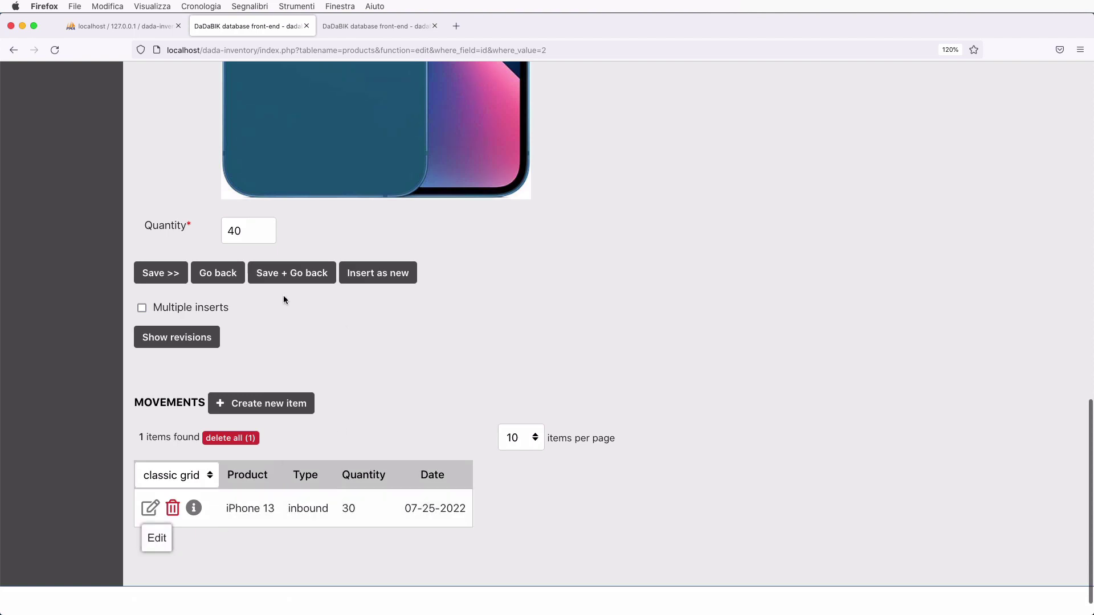
scroll(362, 386, up, 5)
scroll(363, 387, up, 5)
scroll(361, 385, down, 10)
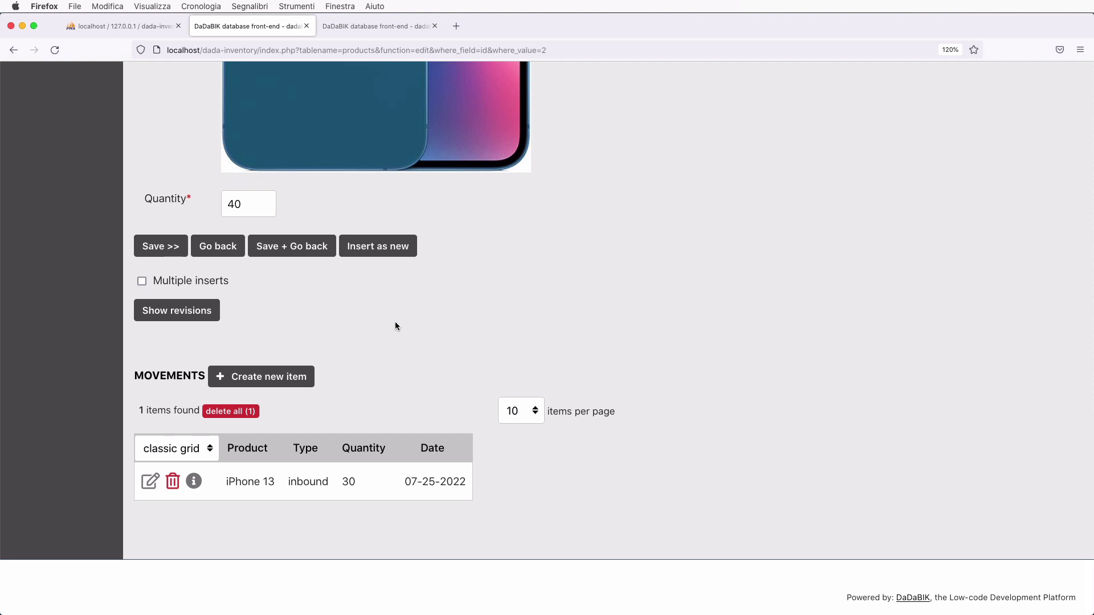
scroll(395, 324, up, 10)
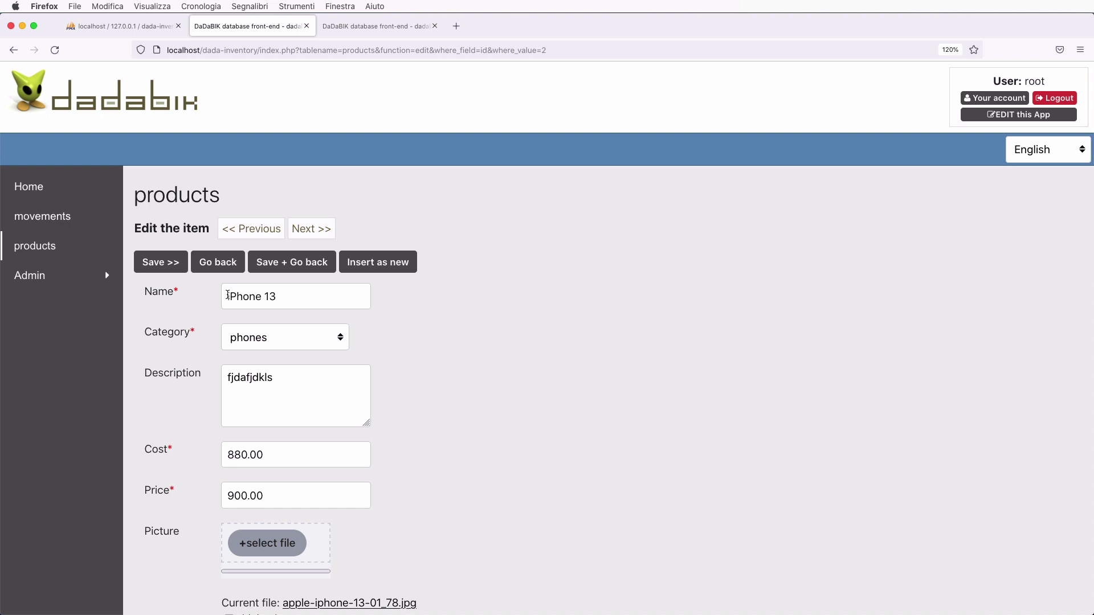
scroll(227, 295, down, 10)
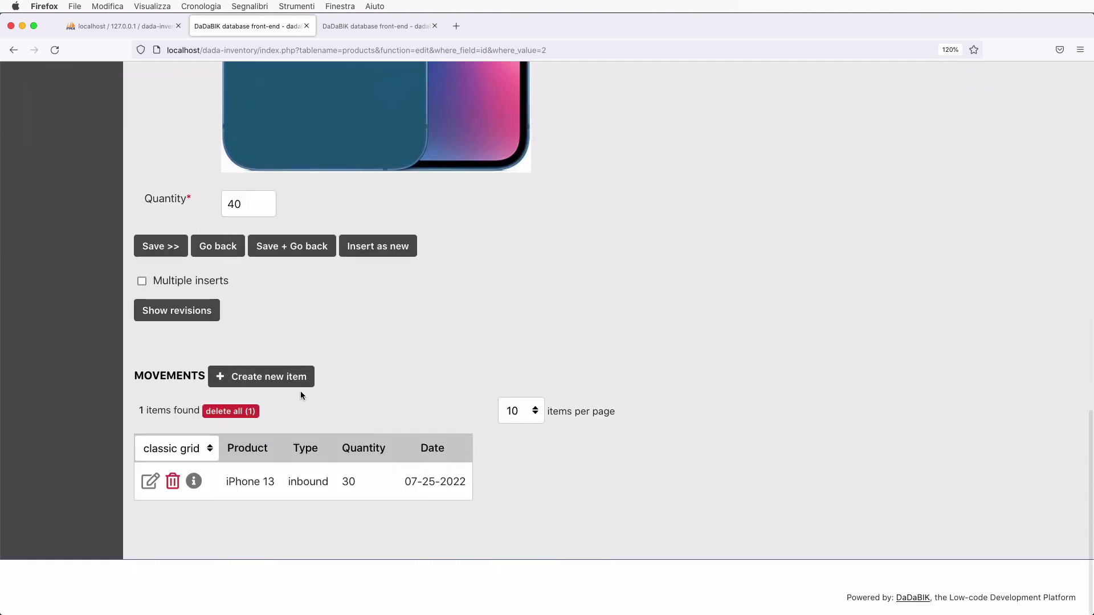
click(273, 379)
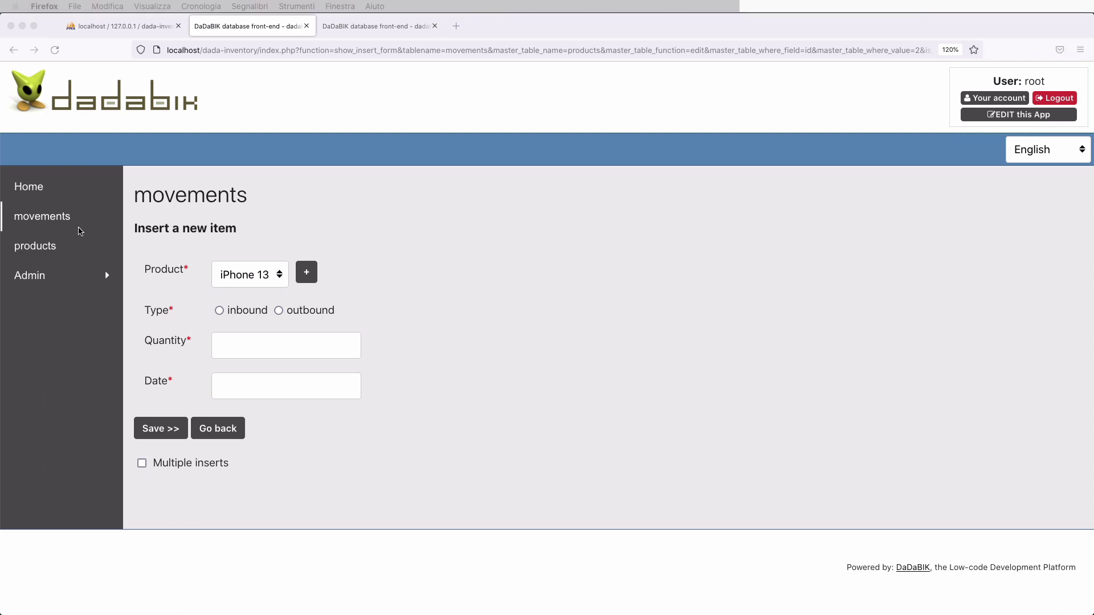
- Go to the products list, where the iPhone 13 row shows quantity 40 and its thumbnail
click(35, 248)
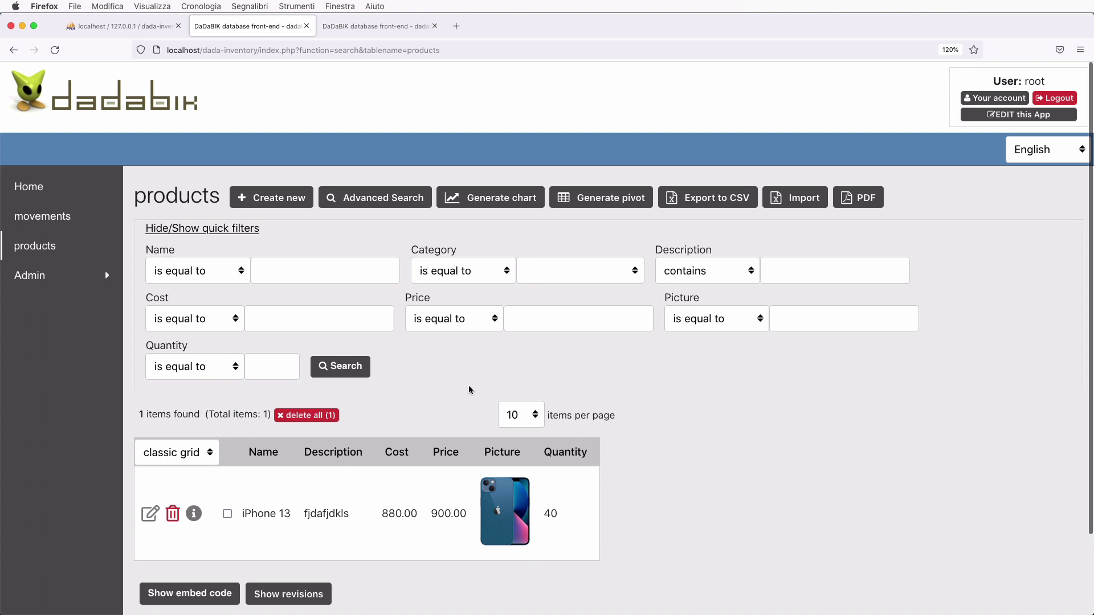
scroll(569, 433, down, 2)
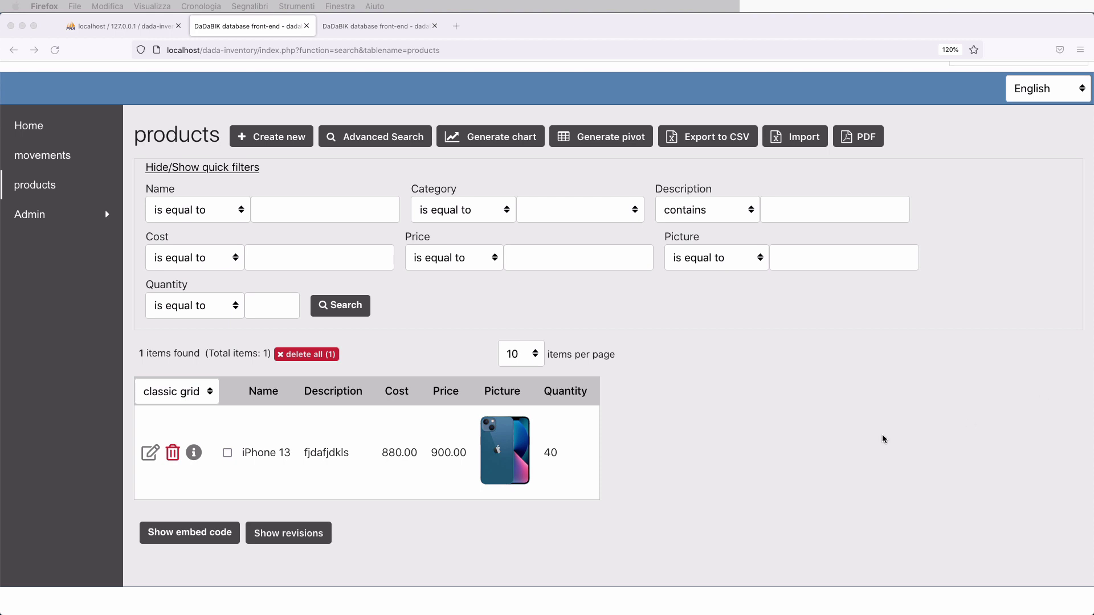
click(818, 418)
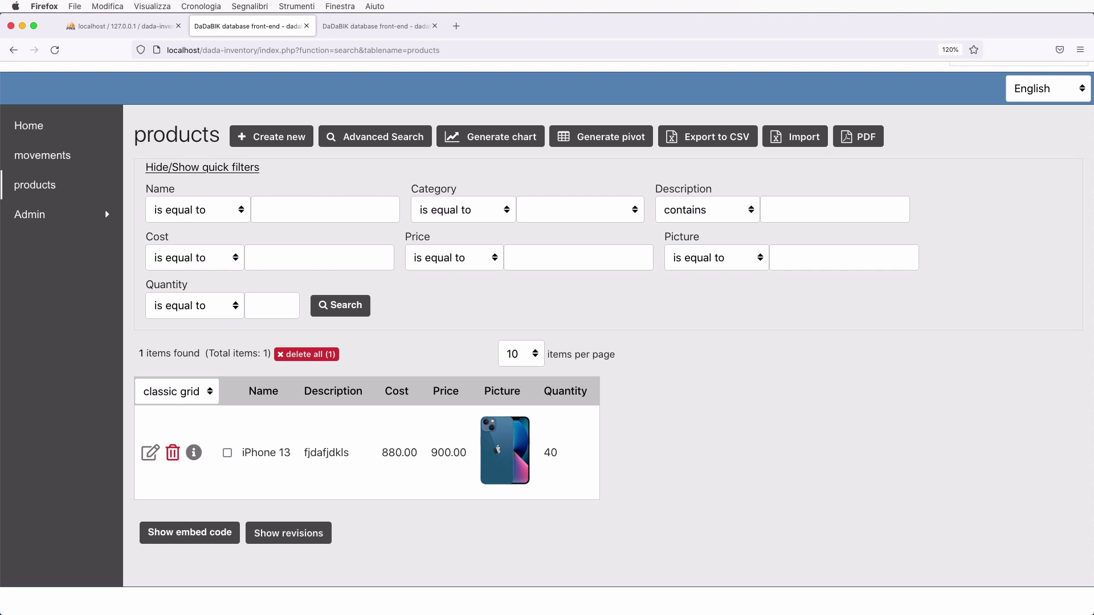
- Check the products list's Category filter values, then switch to the admin Forms page for products
scroll(748, 478, down, 1)
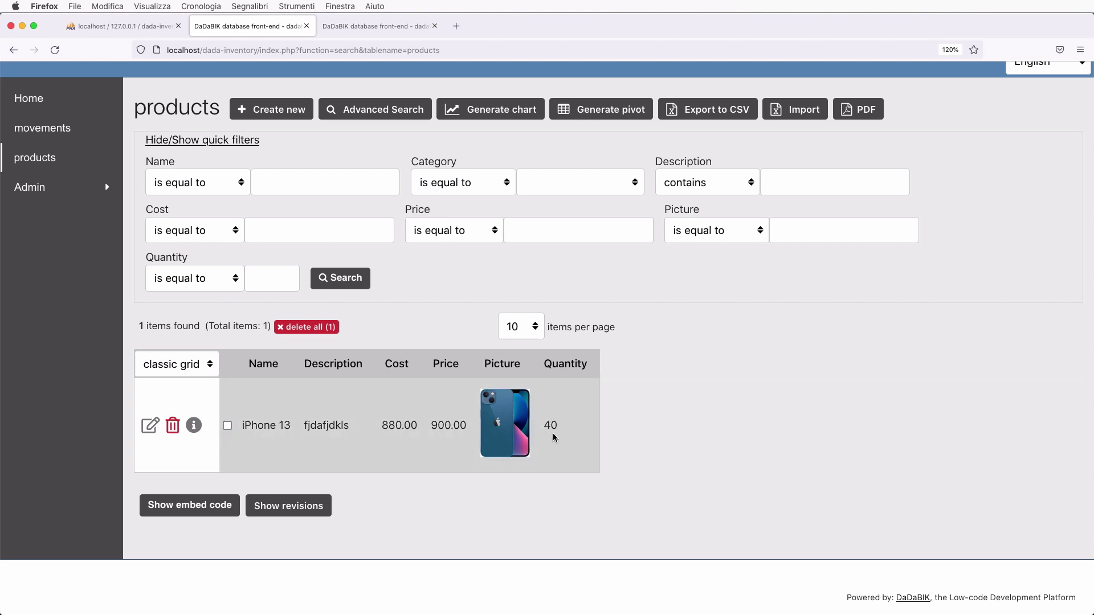
scroll(712, 500, down, 2)
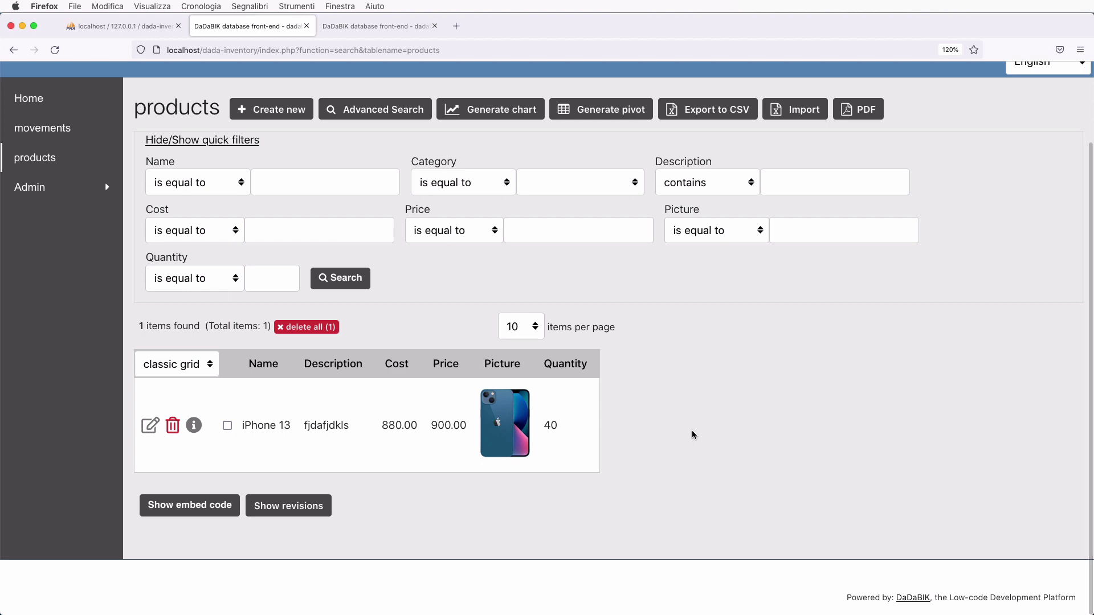
scroll(692, 434, down, 2)
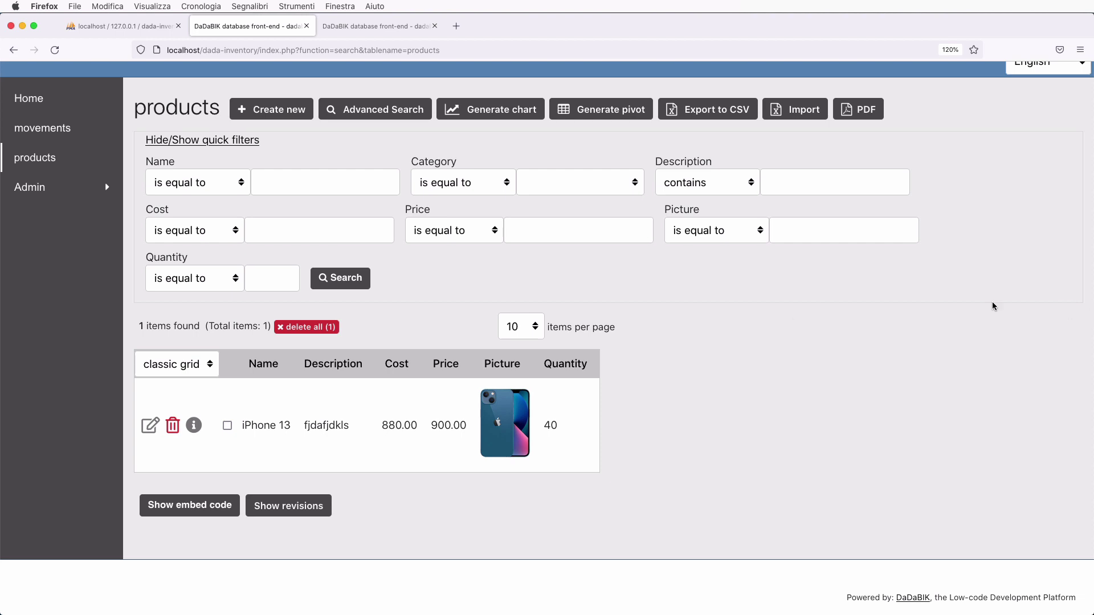
click(558, 181)
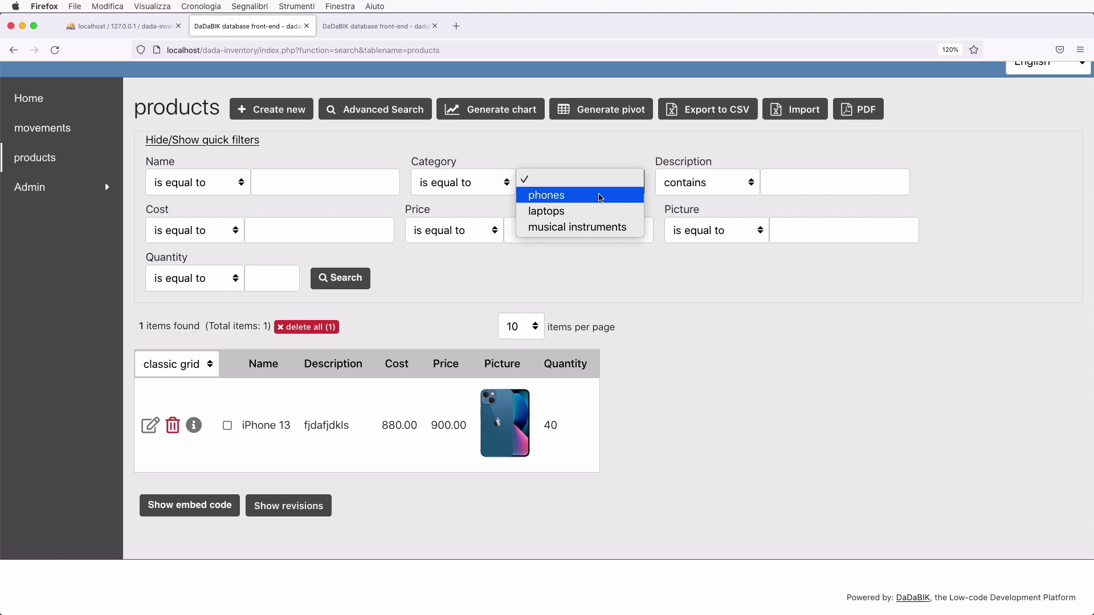
click(679, 406)
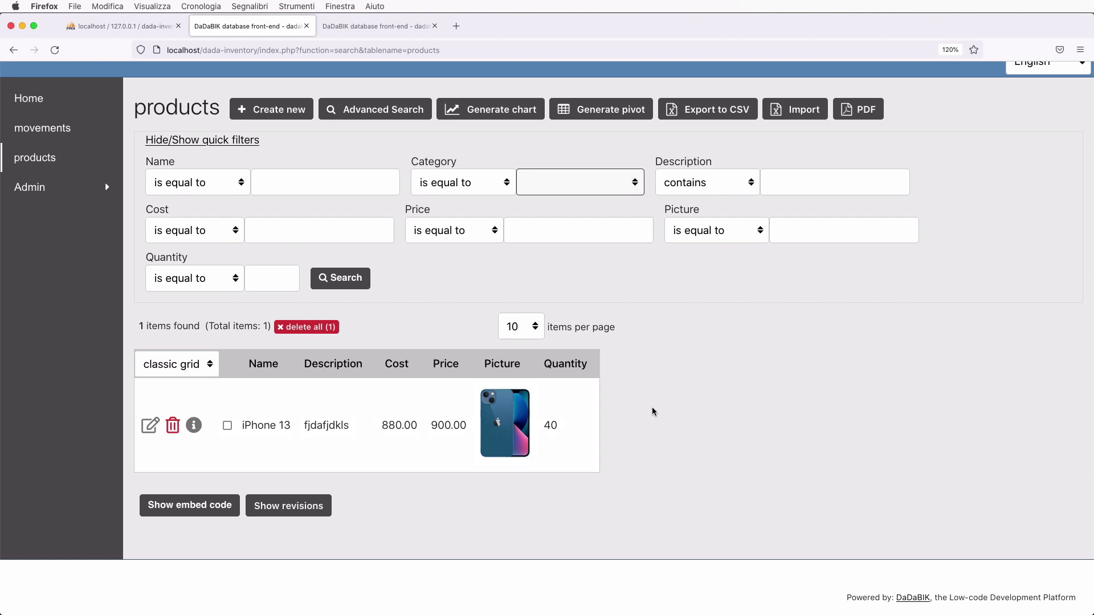
click(376, 26)
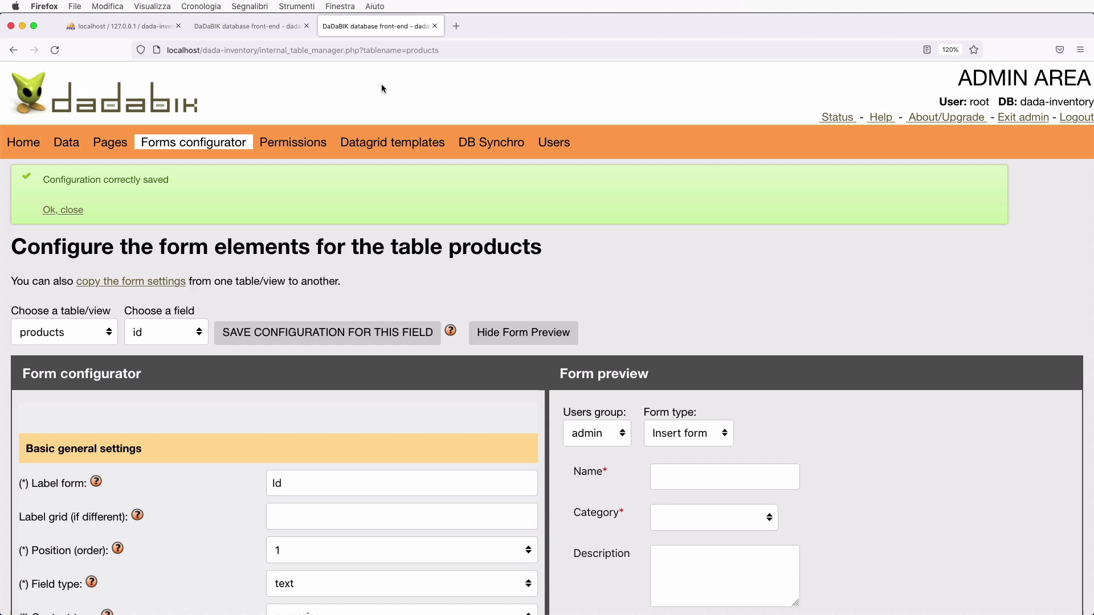
- Open the admin Data area and scroll down to the products table fields and VIEWS section
click(66, 143)
scroll(291, 350, down, 15)
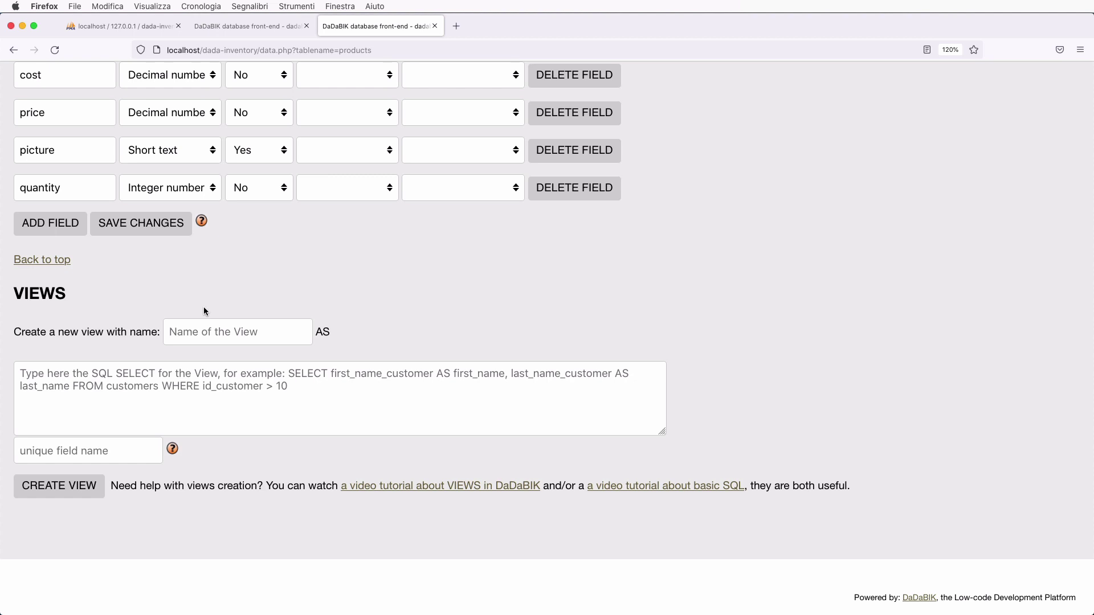
- Name the new view products2 and enter the query SELECT id, name, category, .... FROM products
click(207, 338)
text(products2)
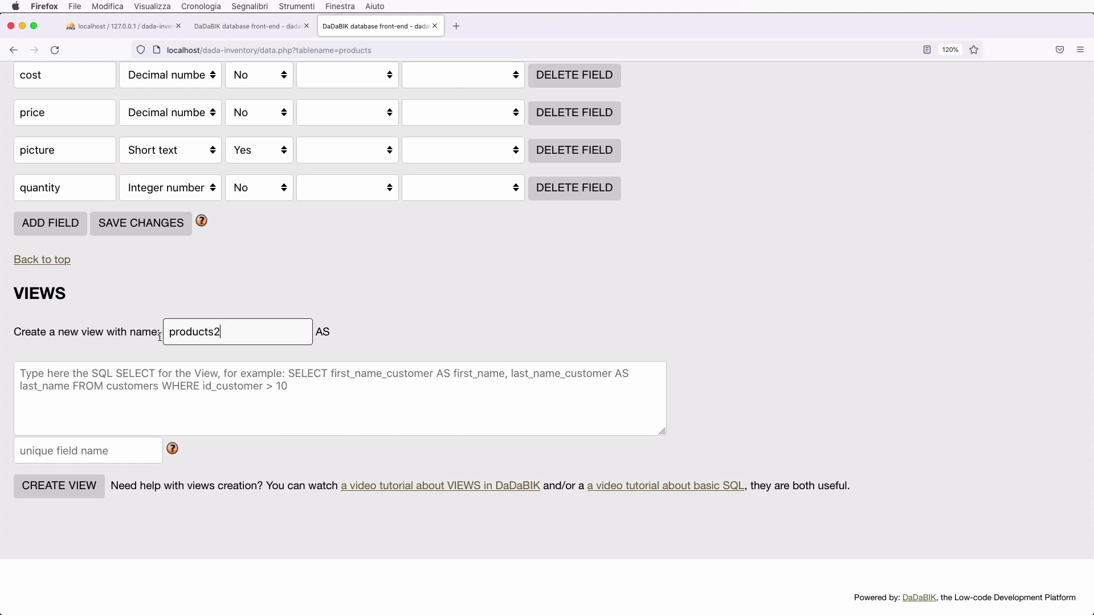
click(148, 389)
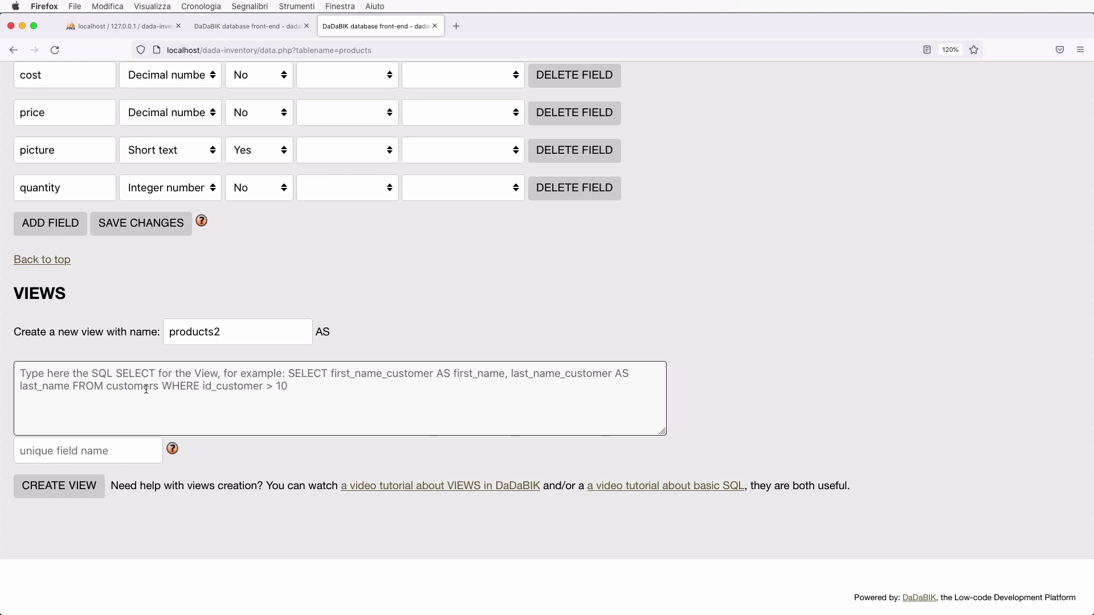
text(SELECT)
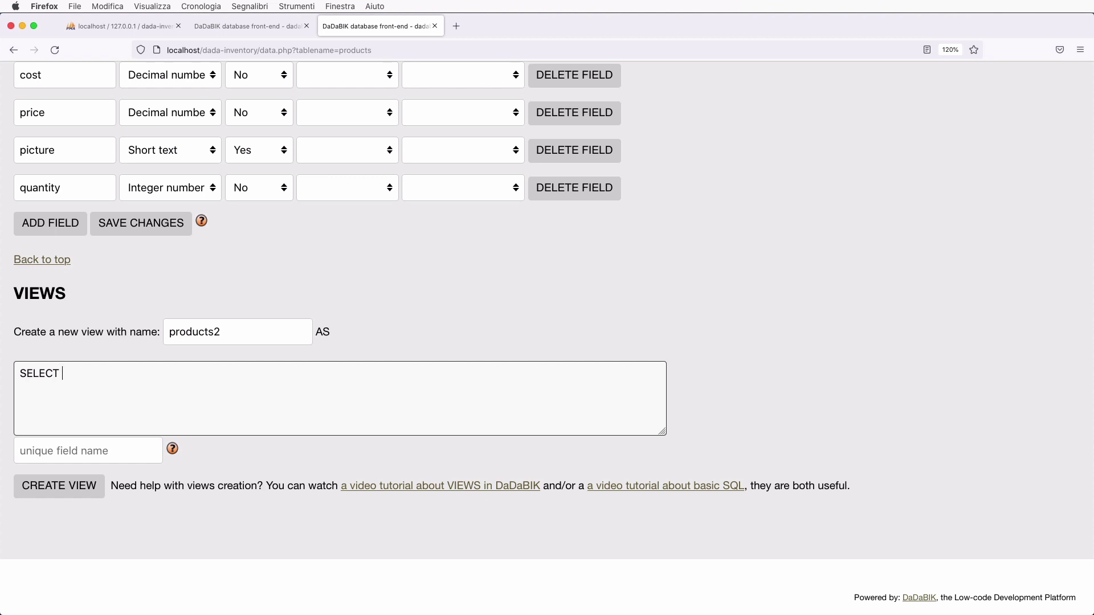
text(*)
text(FROM prod)
key(BackSpace)
key(BackSpace)
text(oducts)
key(BackSpace)
text(id)
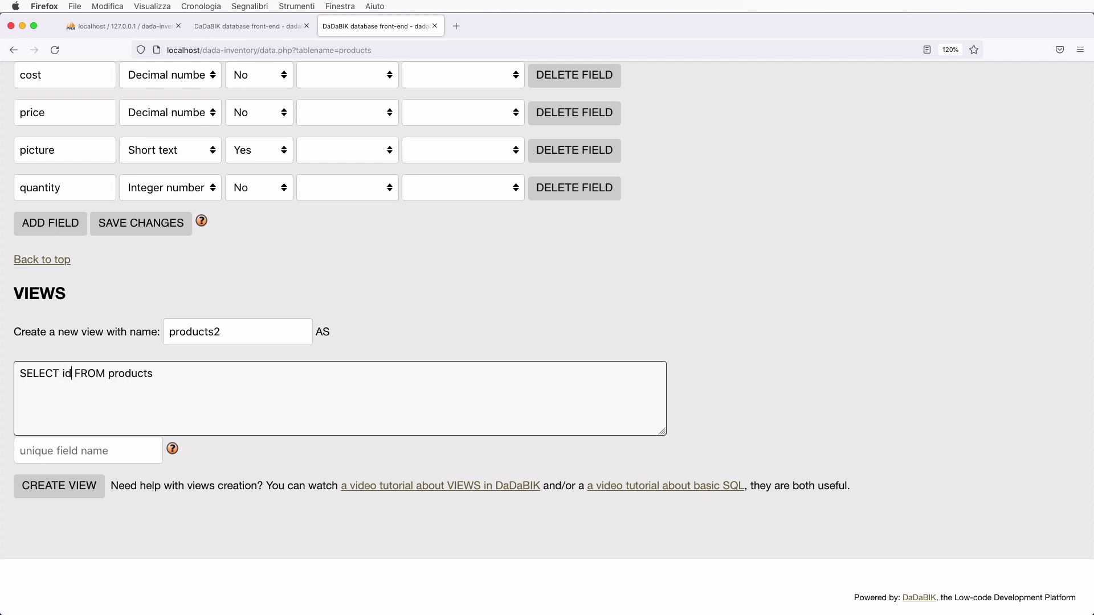
text(,)
scroll(547, 308, up, 15)
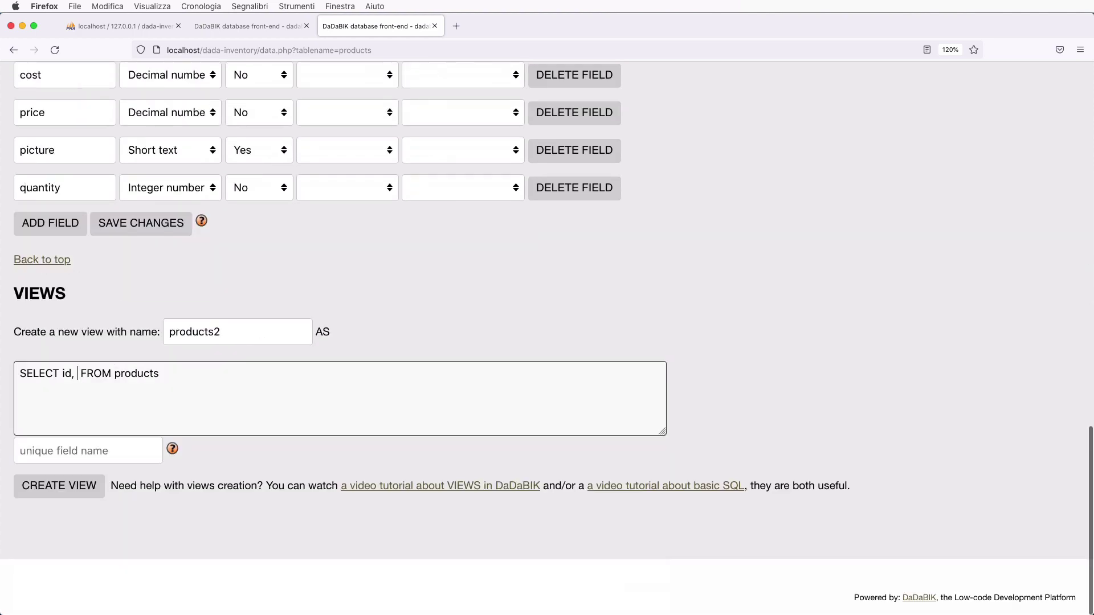
scroll(547, 307, up, 8)
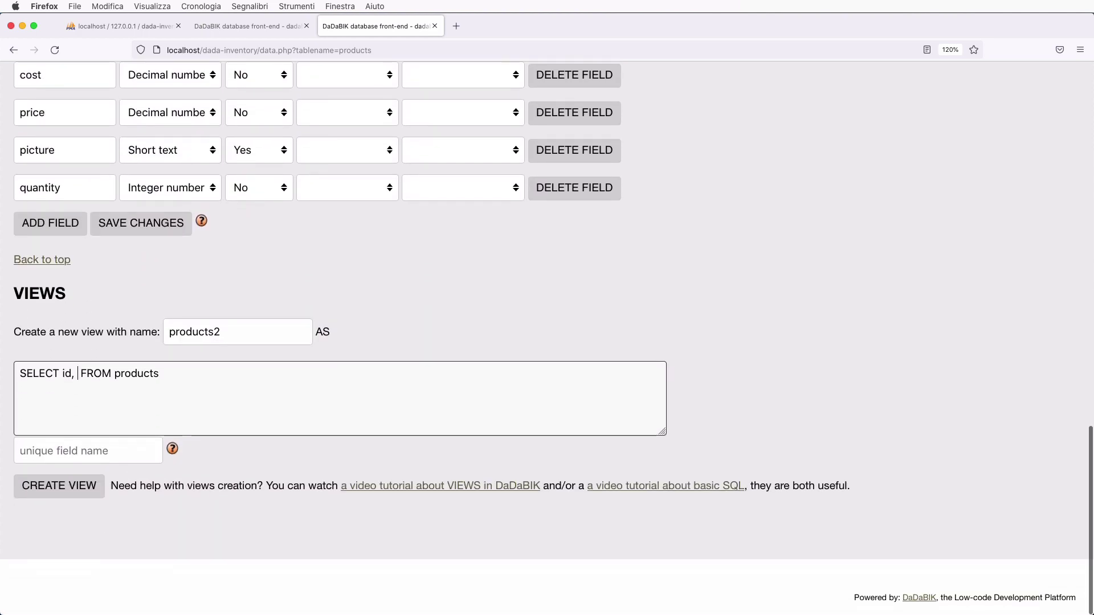
text(name, categ)
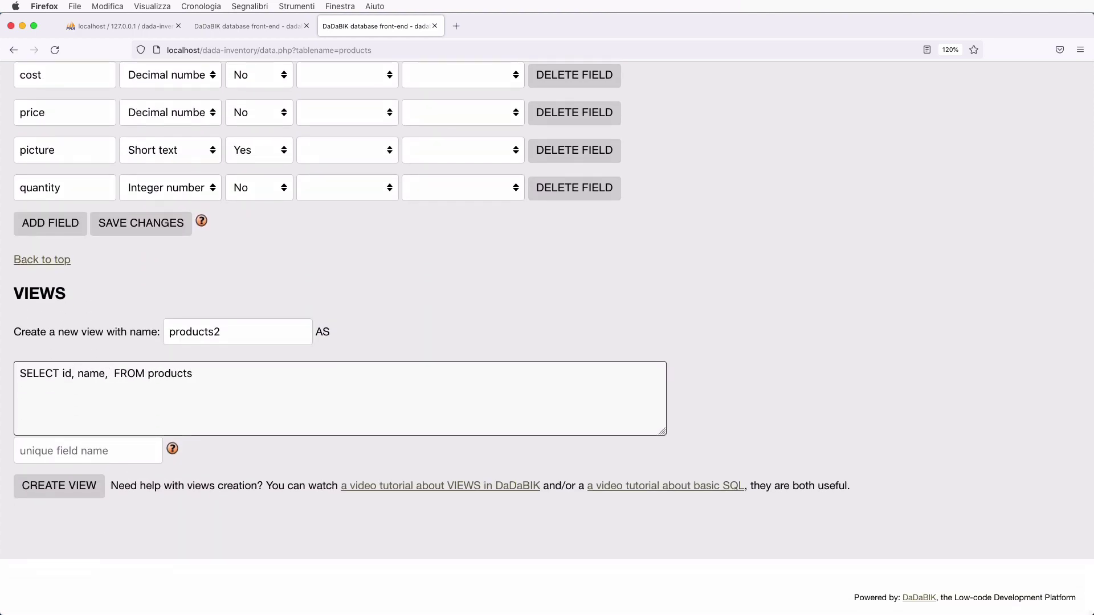
text(ory, ....)
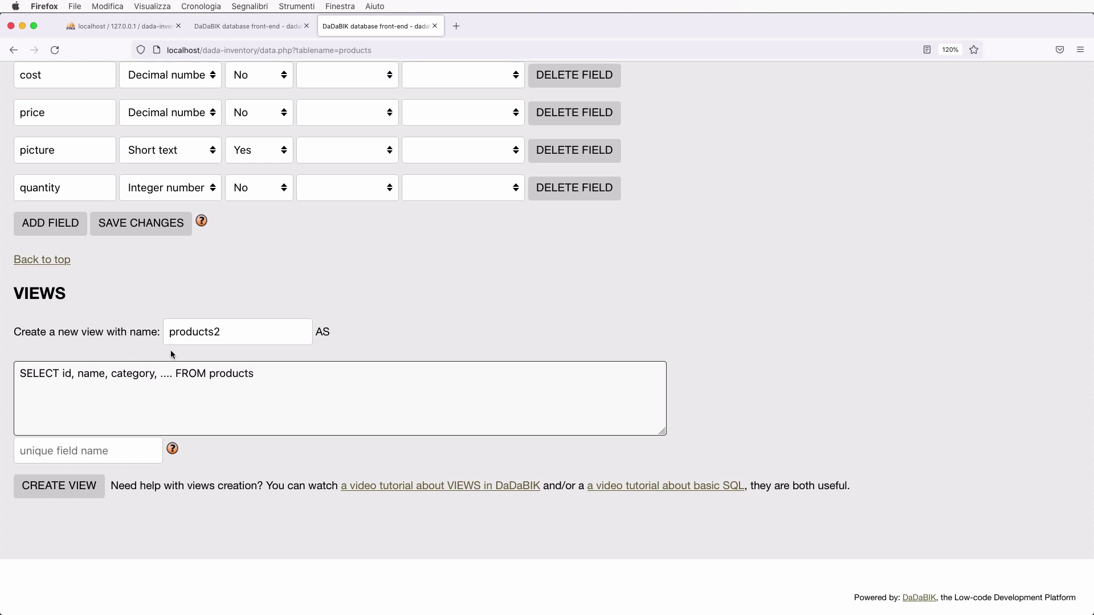
- Rename the view from products2 to phone_products
click(219, 331)
key(BackSpace)
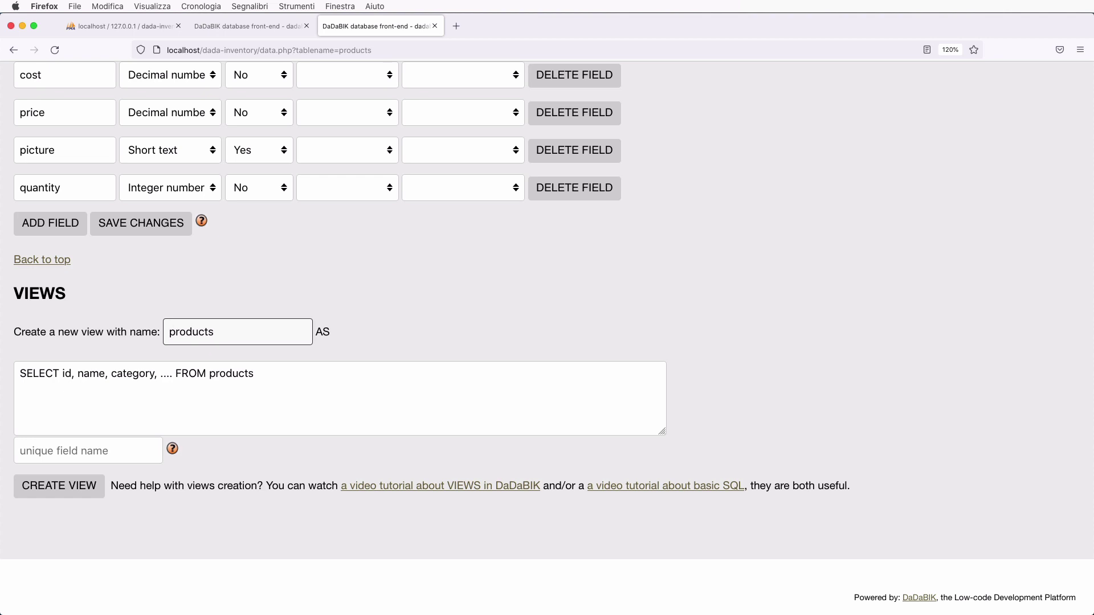
text(hpon)
key(BackSpace)
key(BackSpace)
key(BackSpace)
key(BackSpace)
text(phone_)
click(281, 370)
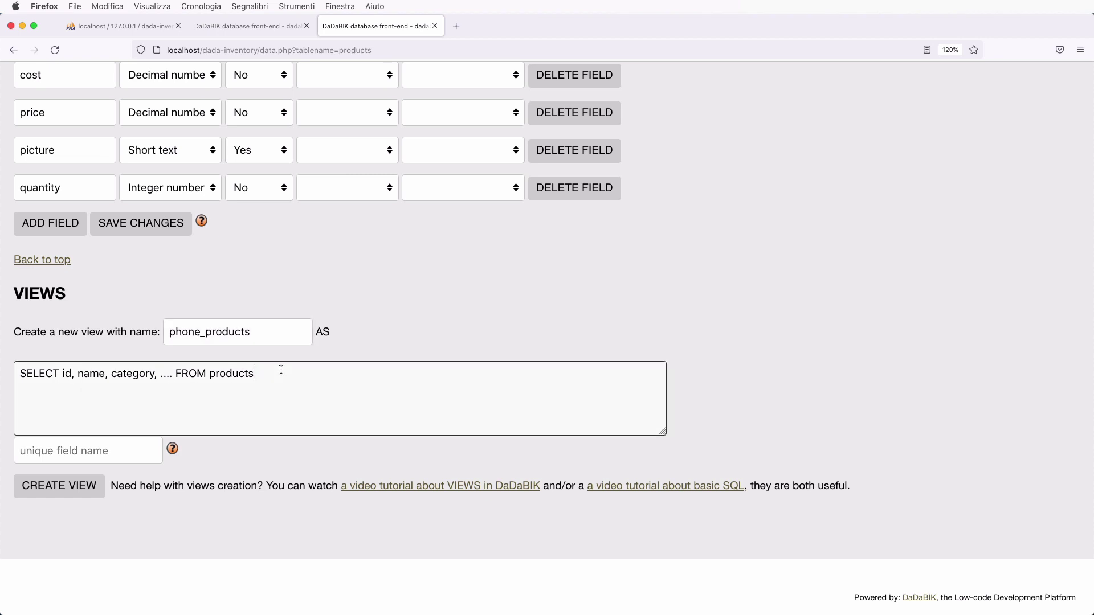
- Append WHERE category = 'phones' to the view query and review the products field names
text(WHERE )
text(category = )
text('')
text(phones)
key(Right)
scroll(265, 332, up, 5)
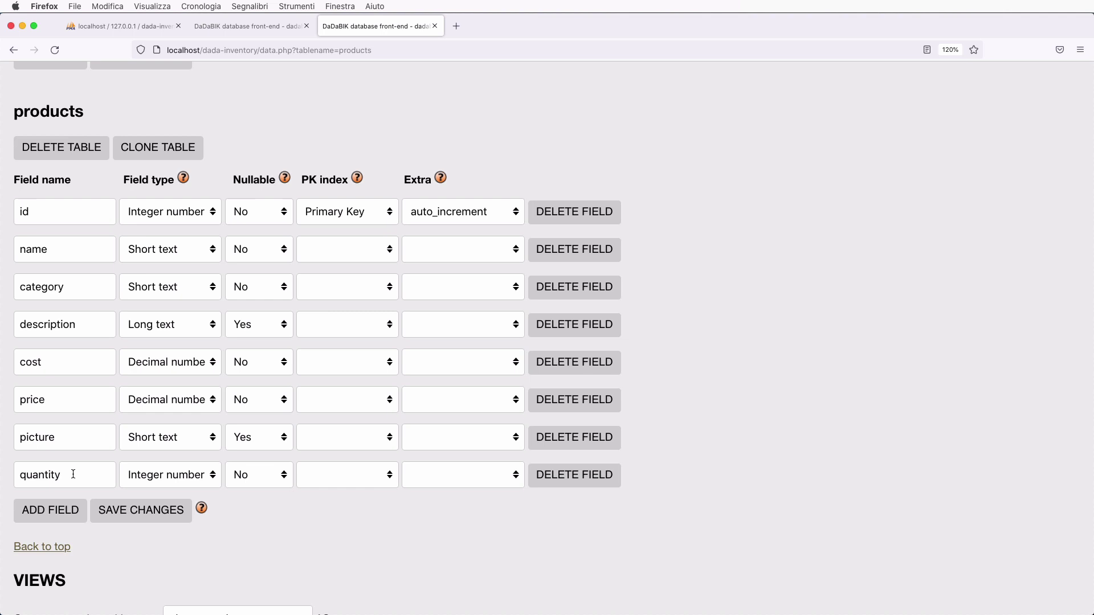
scroll(804, 437, up, 1)
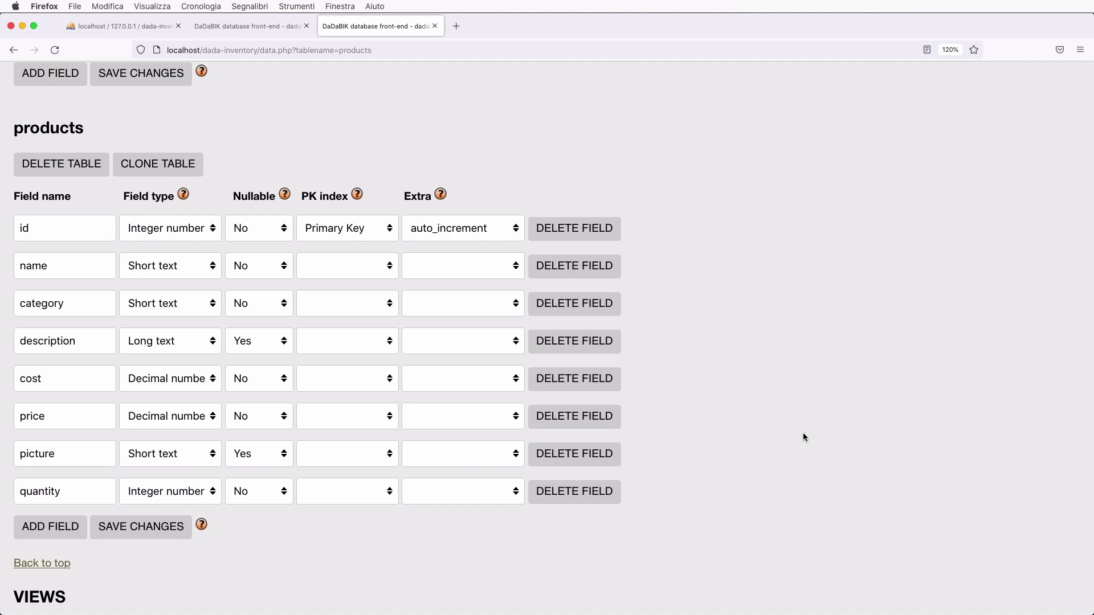
scroll(804, 437, down, 8)
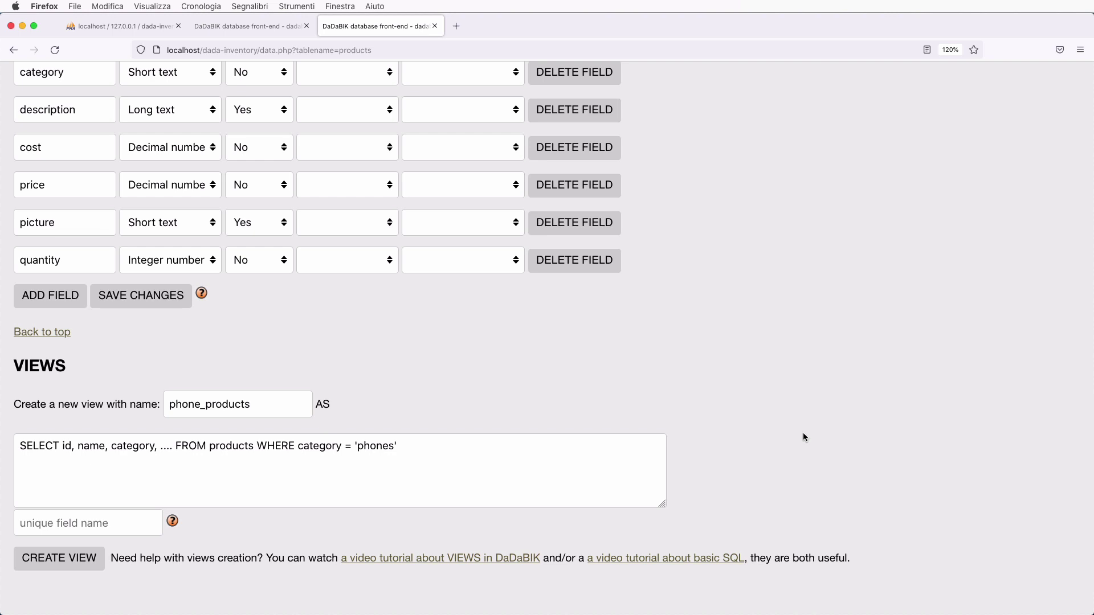
- Open an empty phpMyAdmin SQL query page for the dada-inventory database
click(146, 32)
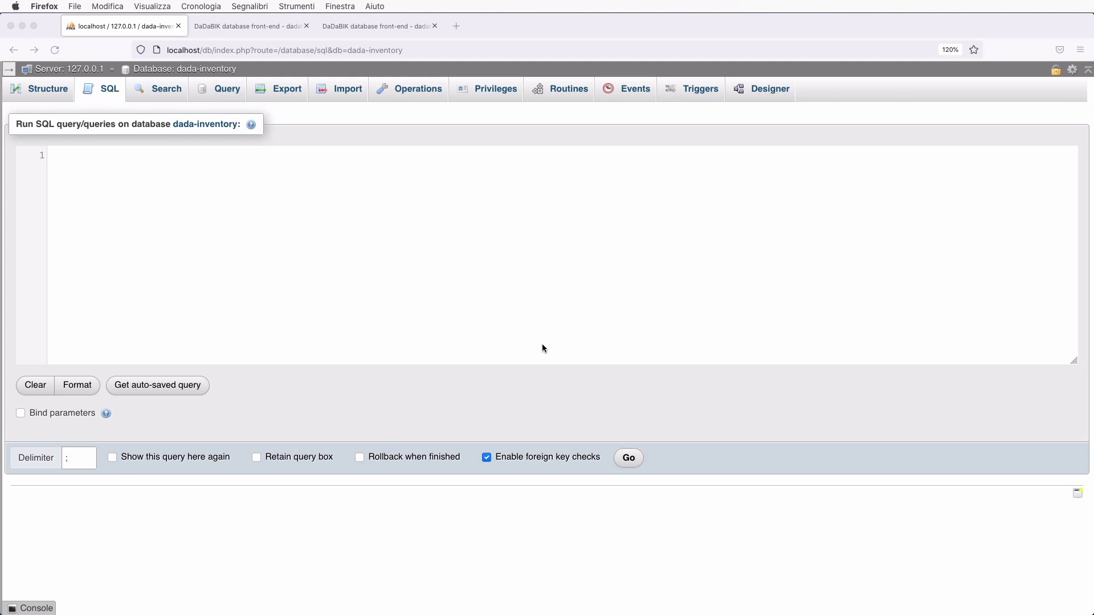
- Return to the DaDaBIK products list and scroll through its items
key(ctrl+Tab)
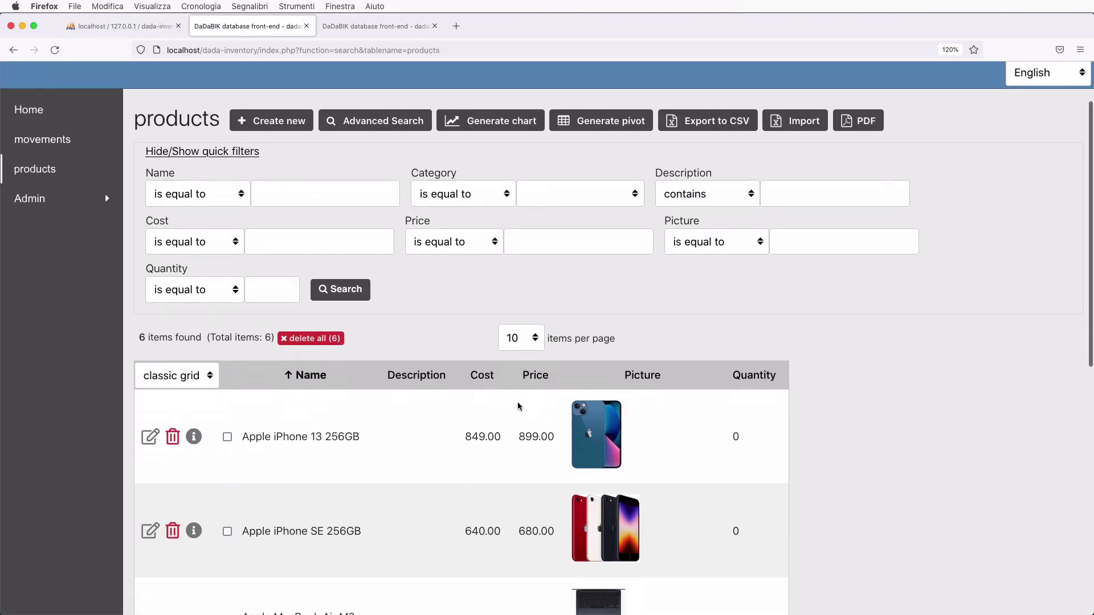
scroll(517, 401, down, 5)
scroll(432, 395, down, 3)
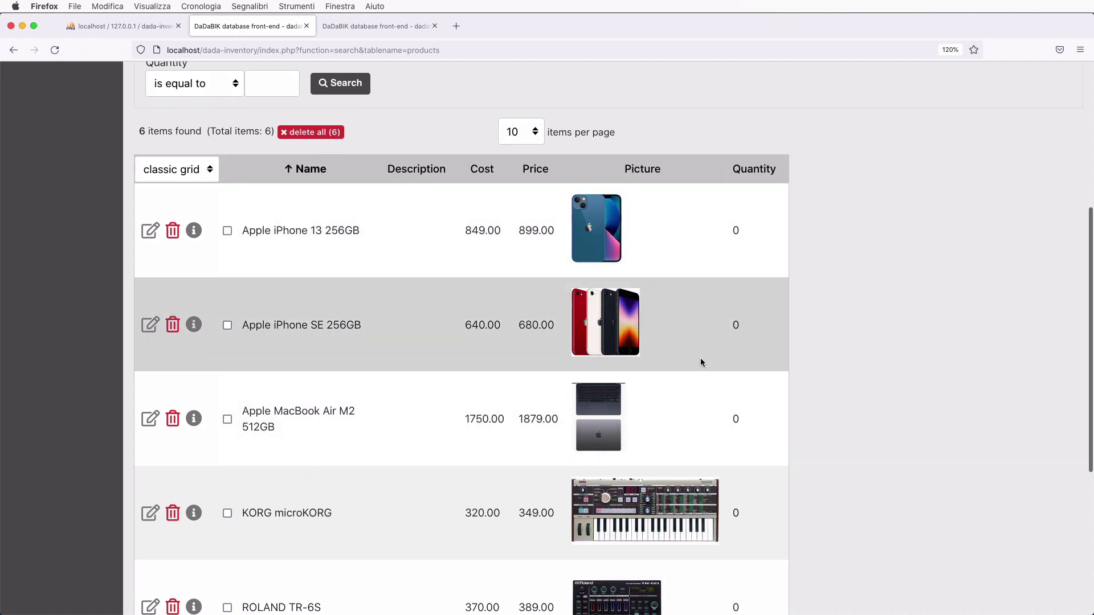
scroll(701, 361, down, 6)
scroll(701, 361, up, 4)
scroll(701, 362, up, 4)
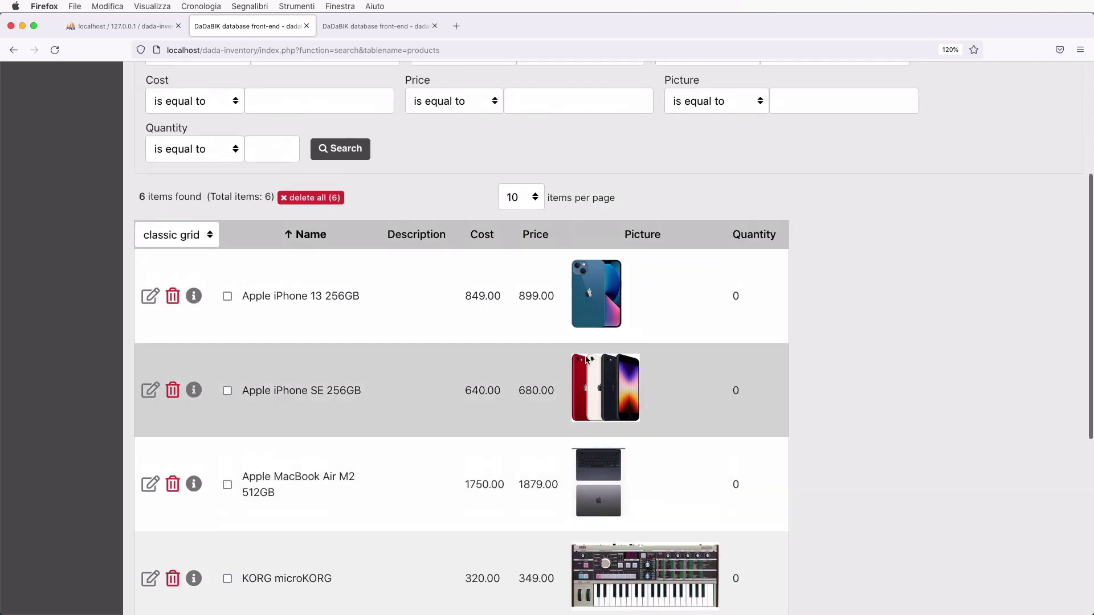
- Open Apple iPhone 13 256GB for editing, review its movements, and go back to products
click(145, 302)
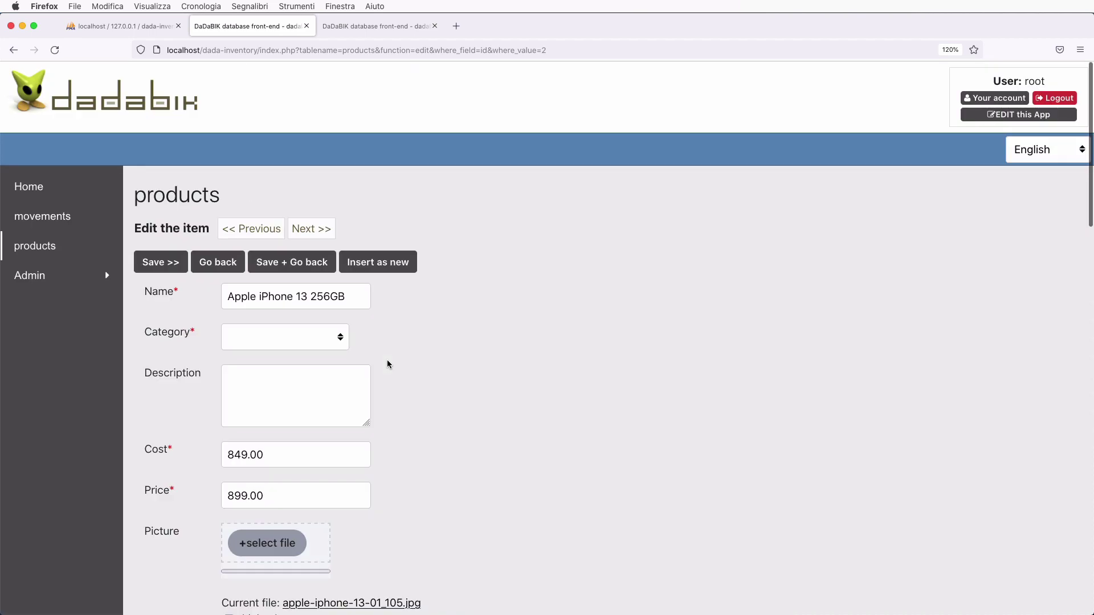
scroll(387, 361, down, 15)
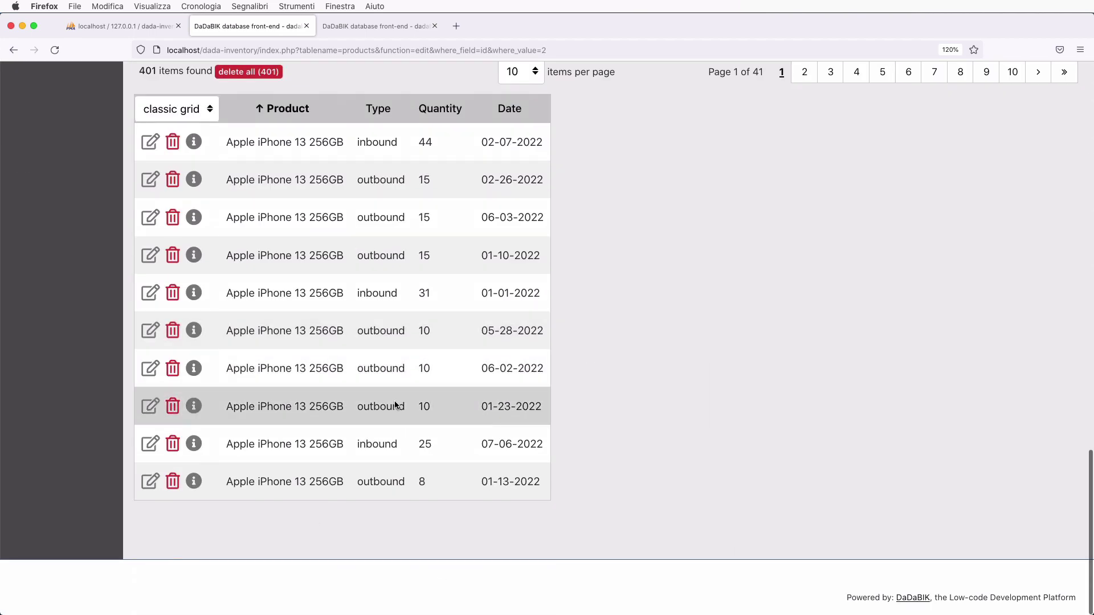
scroll(403, 420, up, 4)
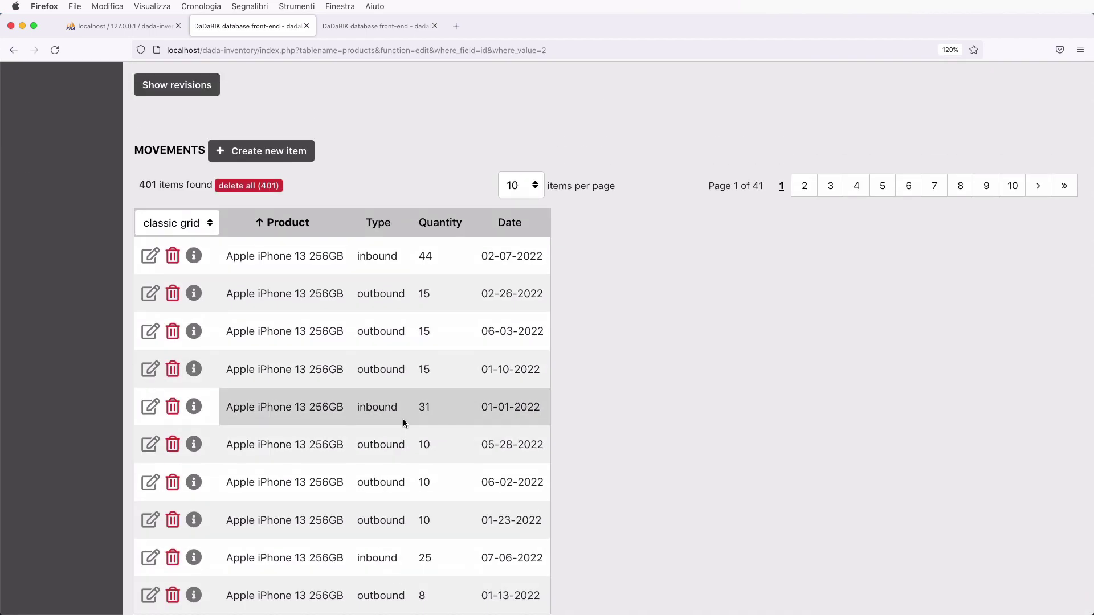
scroll(403, 420, up, 15)
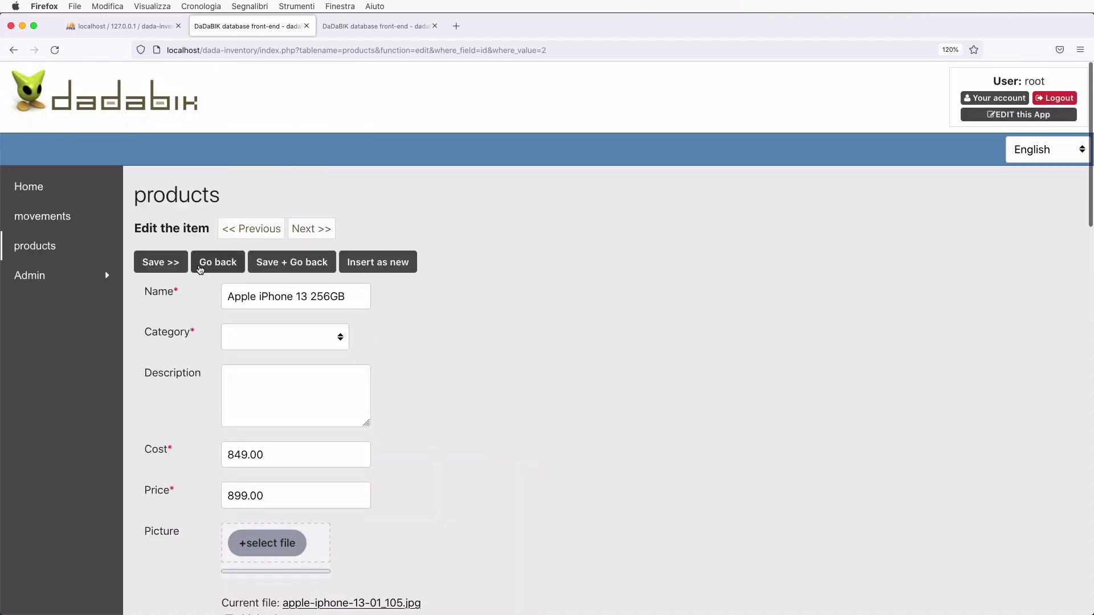
click(200, 263)
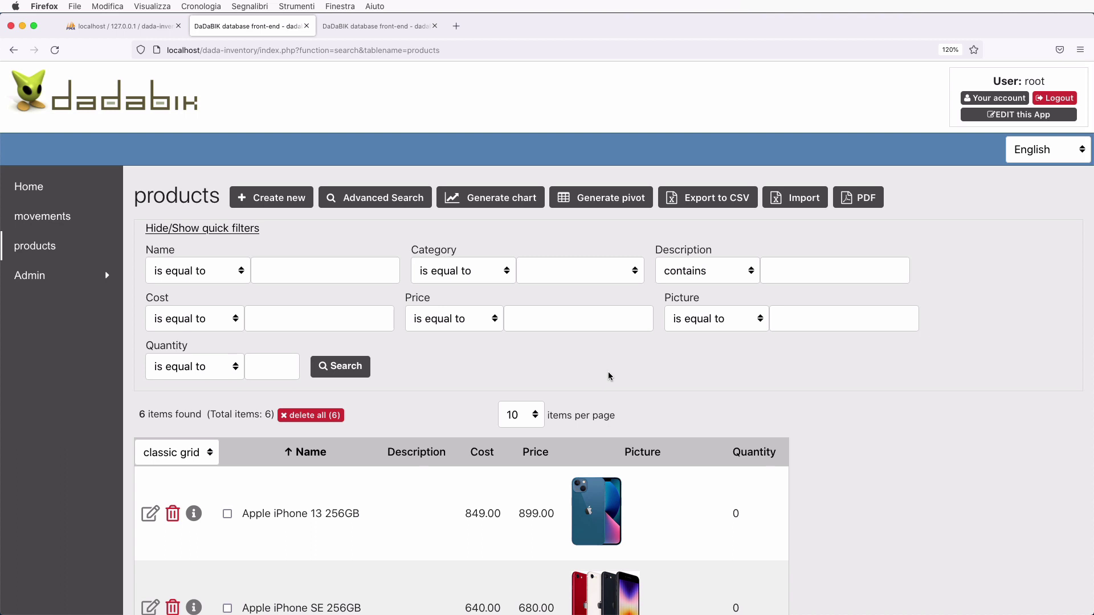
- Look over the DaDaBIK products fields before returning to the phpMyAdmin SQL editor
key(ctrl+shift+Tab)
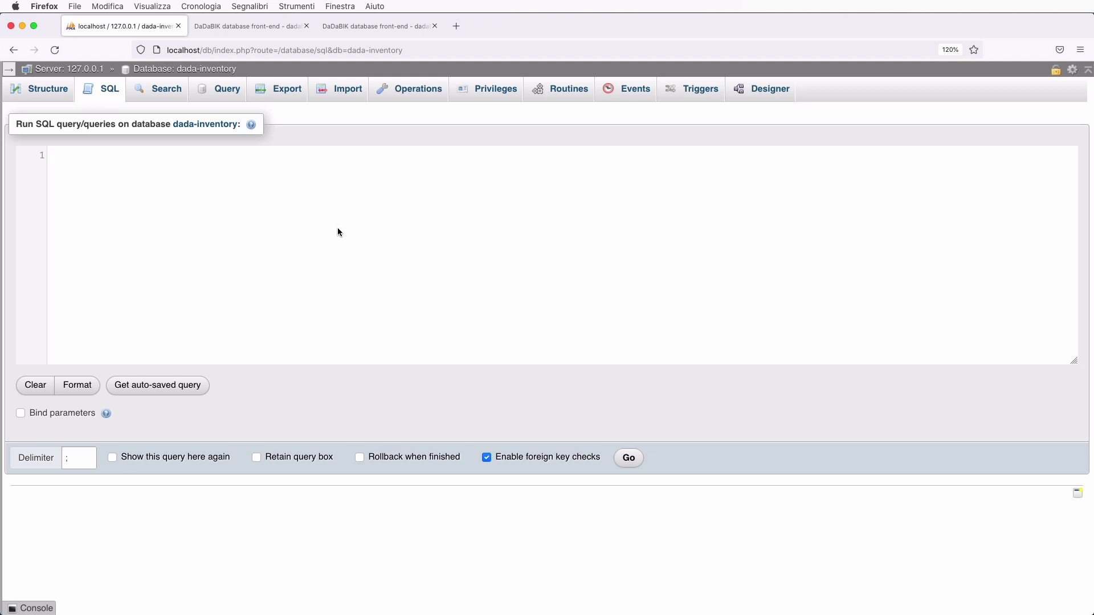
click(375, 26)
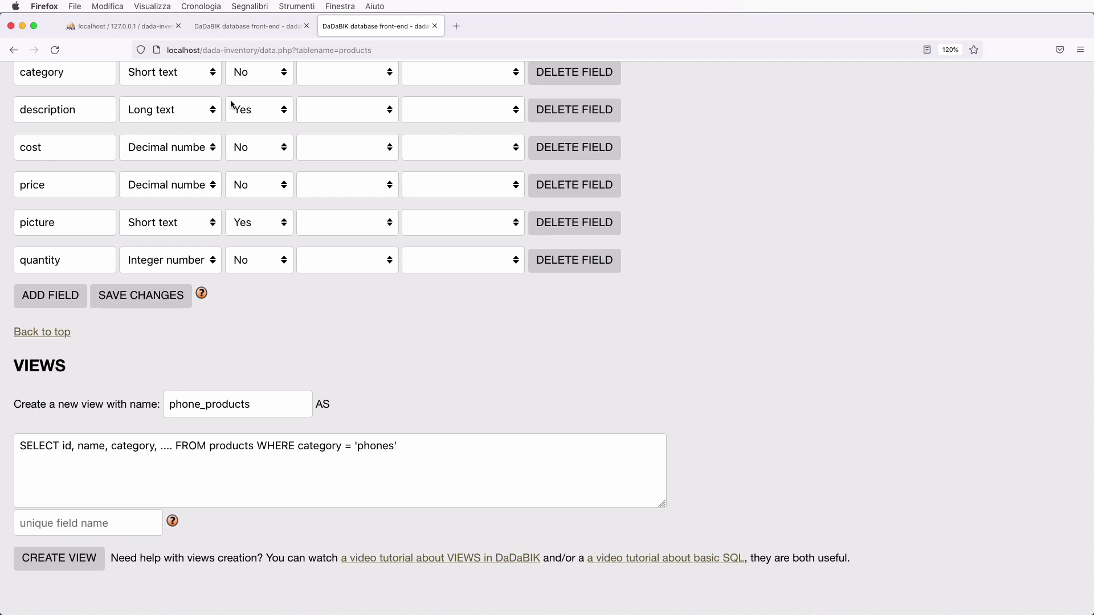
click(118, 33)
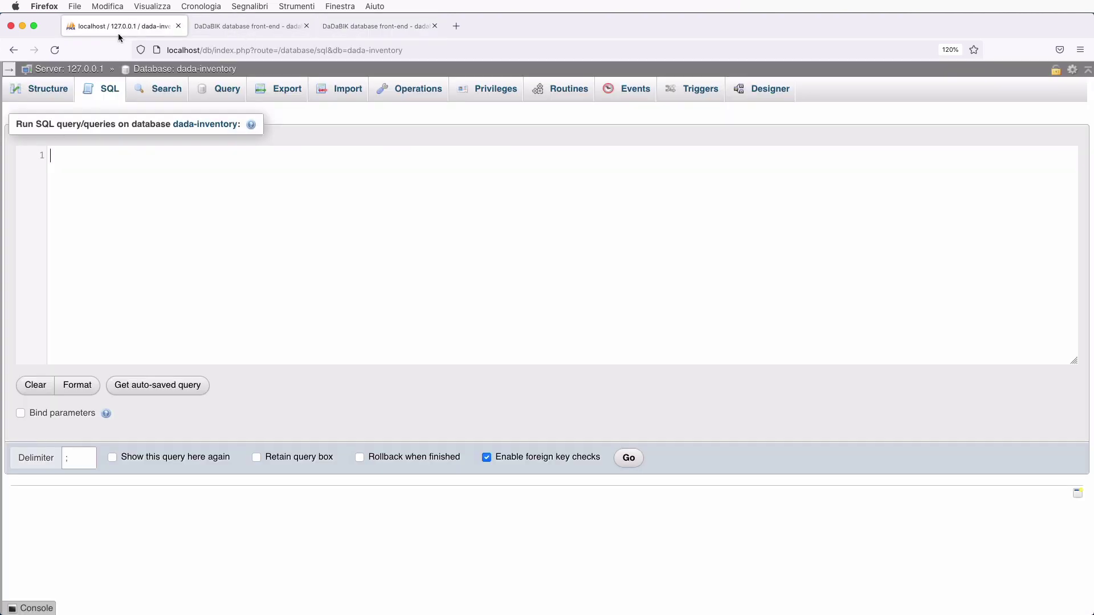
- Write CREATE VIEW warehouse AS SELECT id, name, description, cost, price, picture
text(CREATE VIEW wa)
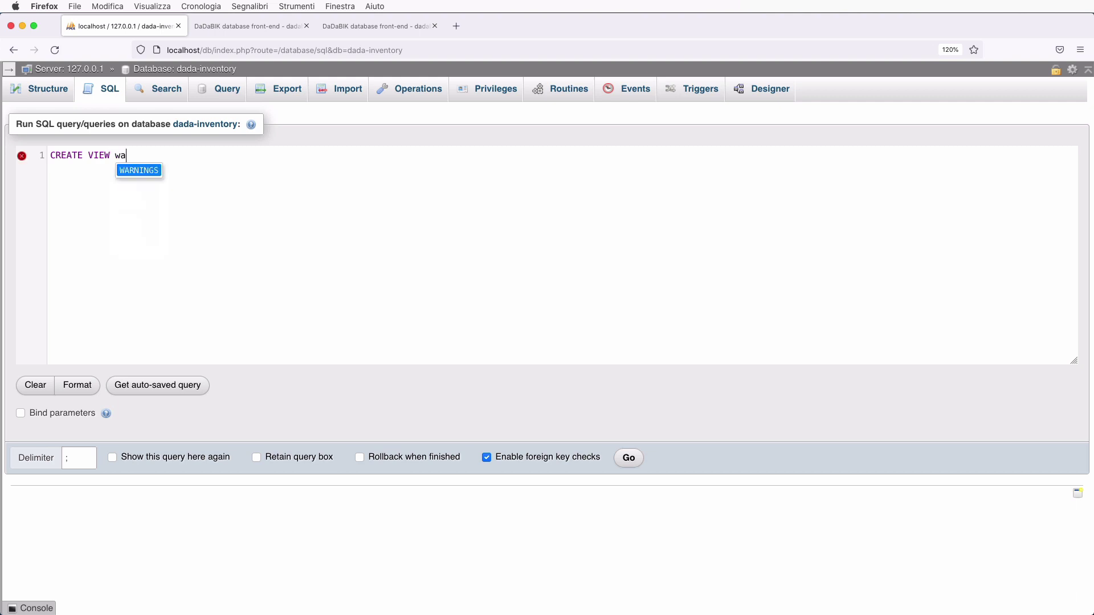
text(rehouse)
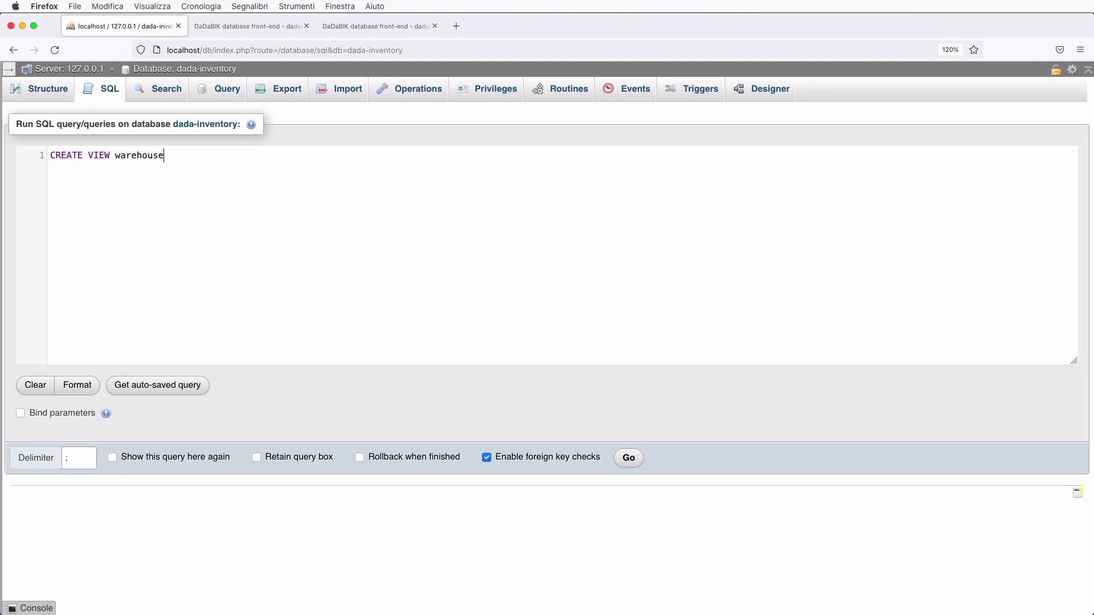
text( AS SEC)
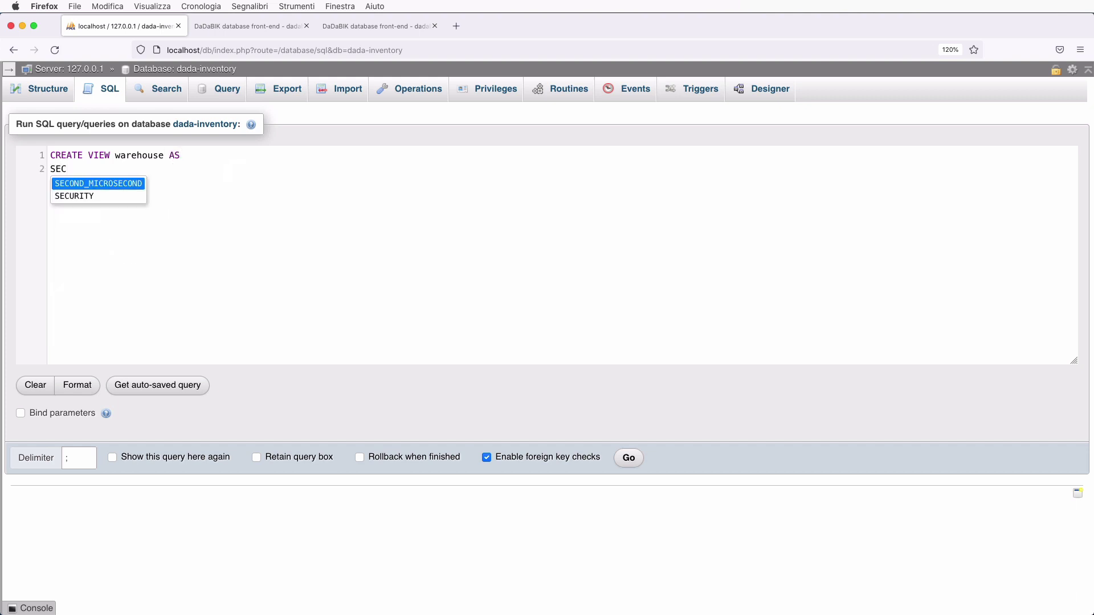
key(BackSpace)
text(LECT)
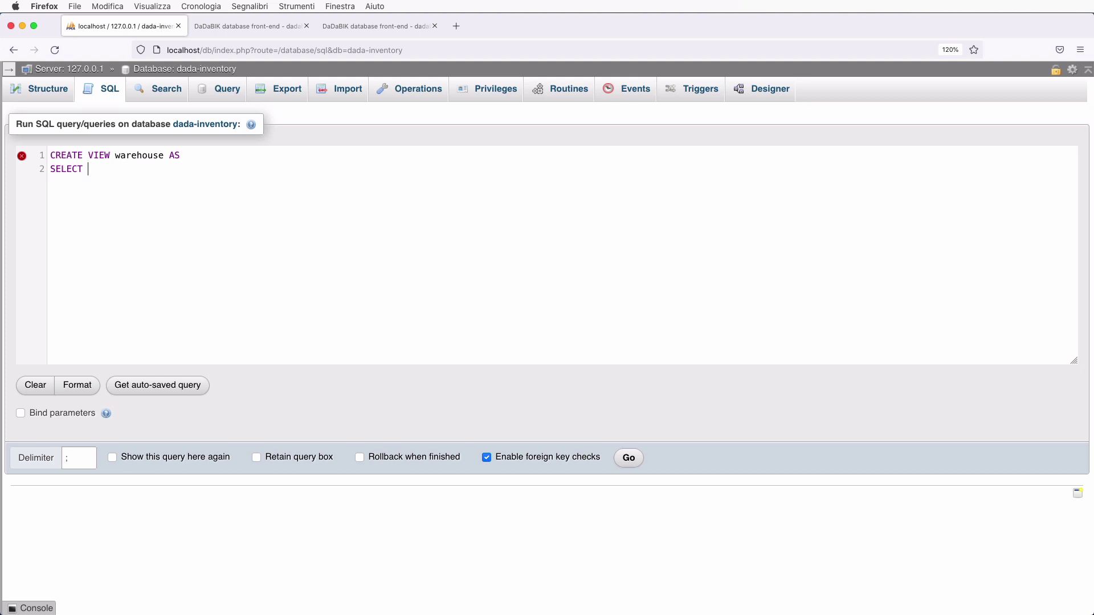
text(id, name, description)
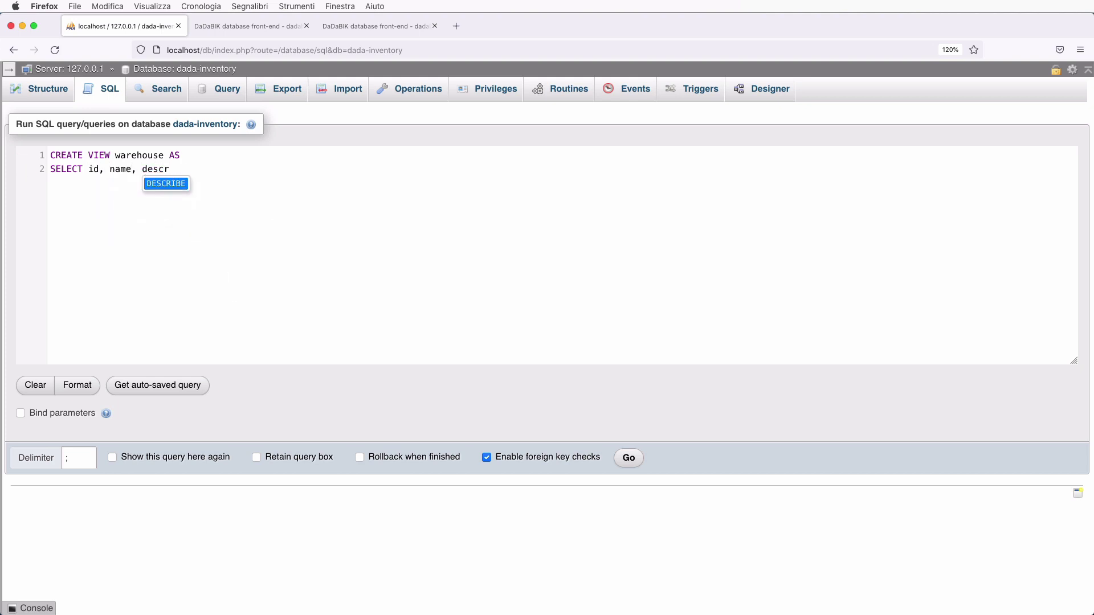
text(,)
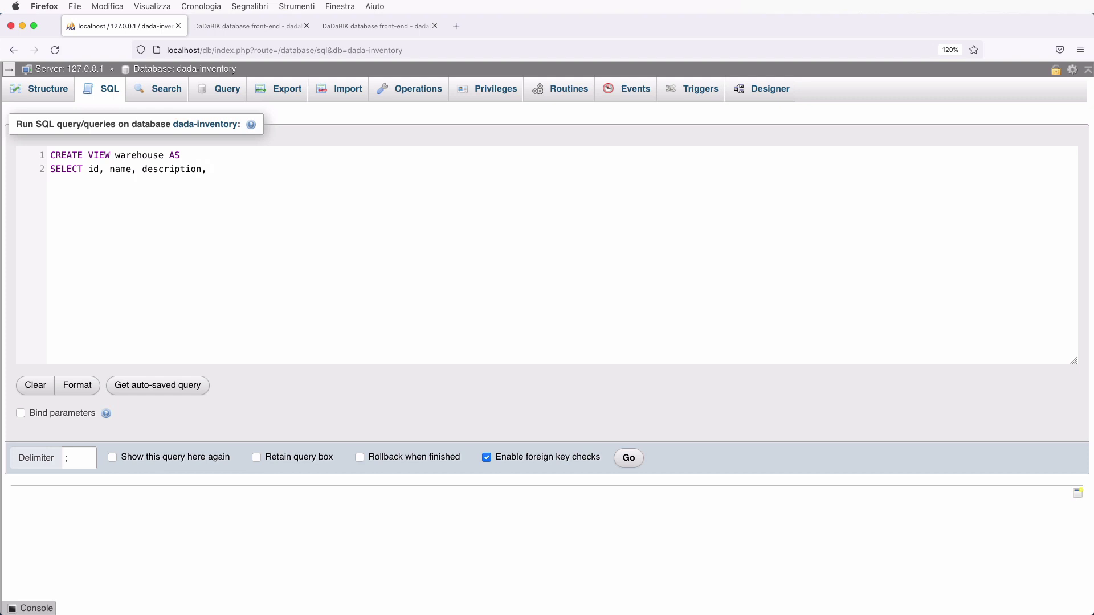
text( cost, price, picture)
- Check the products field list in DaDaBIK, then insert category after name in the view query
click(344, 26)
scroll(264, 280, up, 5)
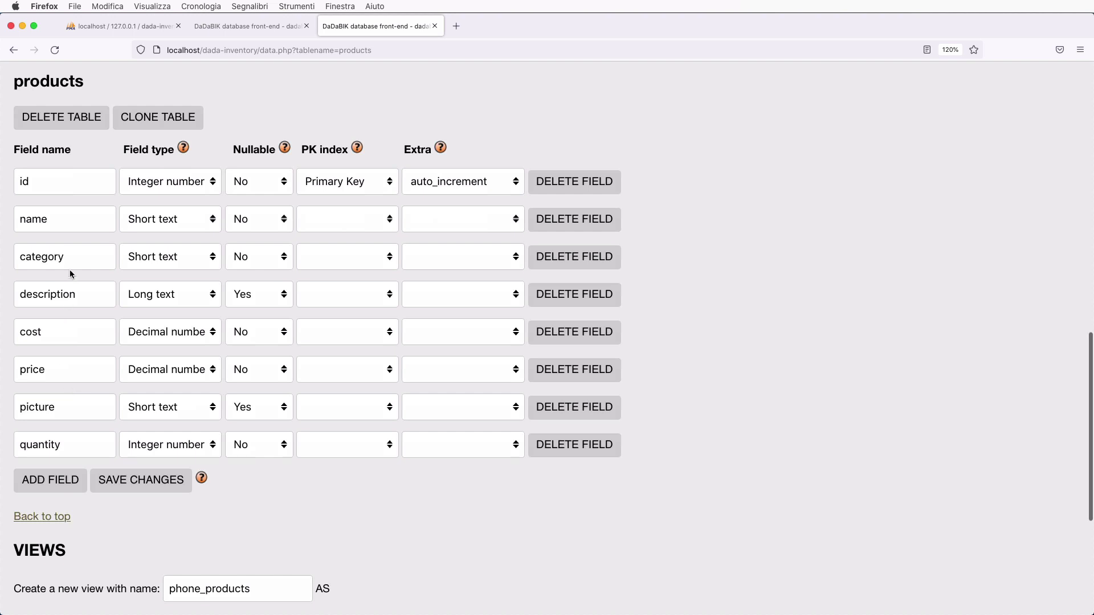
click(141, 31)
click(137, 168)
text(categ)
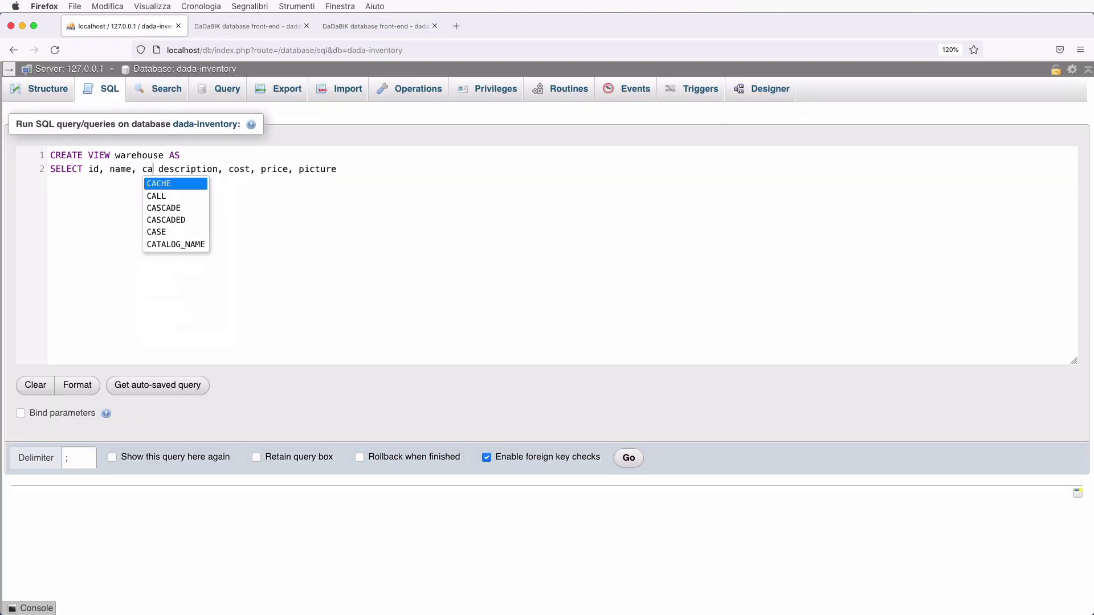
text(ory,)
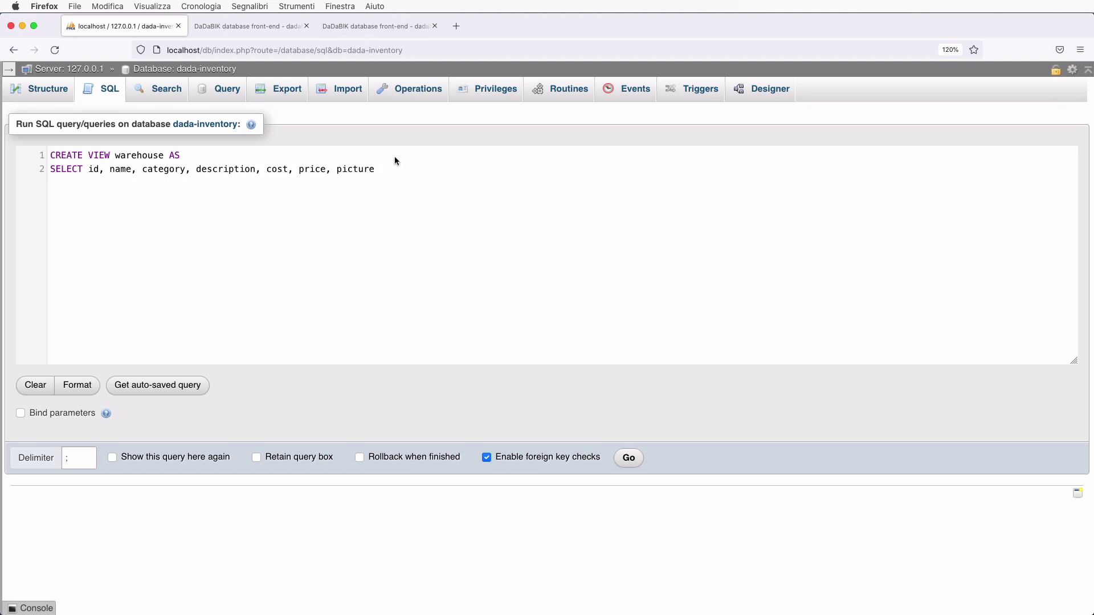
- Finish the warehouse view's column list and add FROM products
click(379, 170)
text(quantity)
key(BackSpace)
key(BackSpace)
key(BackSpace)
key(BackSpace)
key(BackSpace)
key(BackSpace)
key(BackSpace)
key(BackSpace)
key(BackSpace)
key(BackSpace)
text(FROM)
key(BackSpace)
key(BackSpace)
text(OM products)
- Add a column subquery ( SELECT SUM(quantity) FROM movements WHERE type = 'inbound' - ( ) )
click(382, 169)
text(, ()
text(SELECT)
text(SUM())
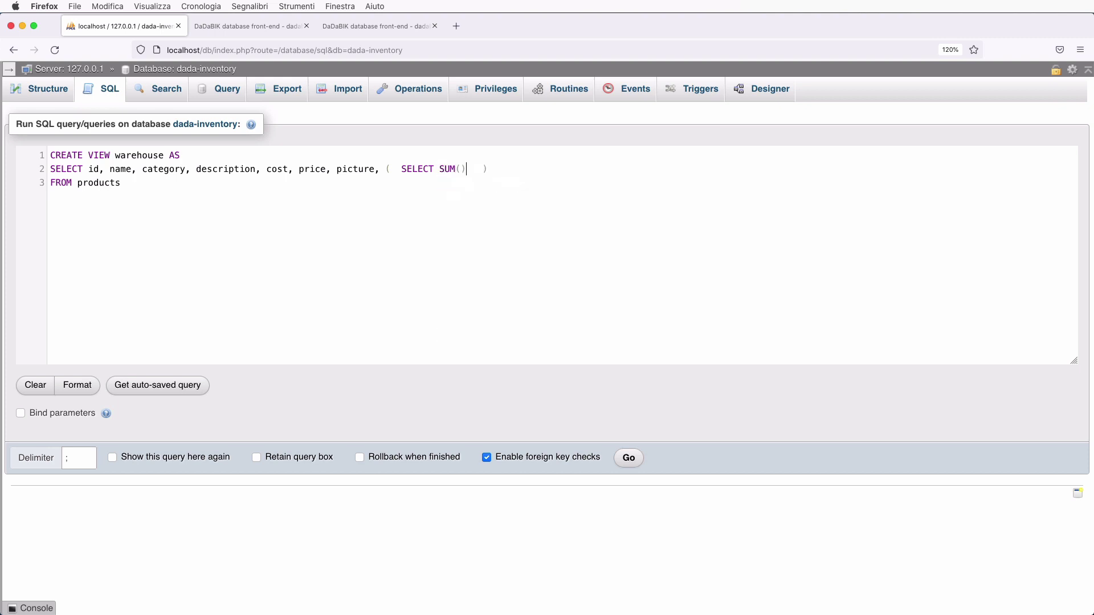
key(Left)
text(quantity) FROM mo)
key(Return)
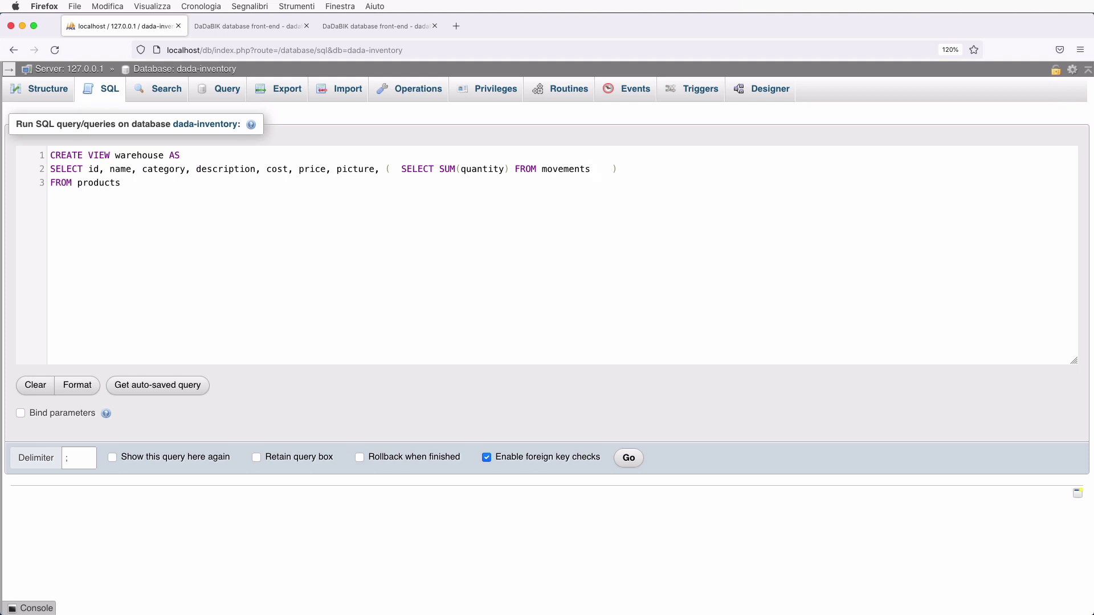
text(WHERE type = 'inbound' - ()
- Duplicate the inbound subquery into the empty parentheses and change it to outbound
double_click(415, 169)
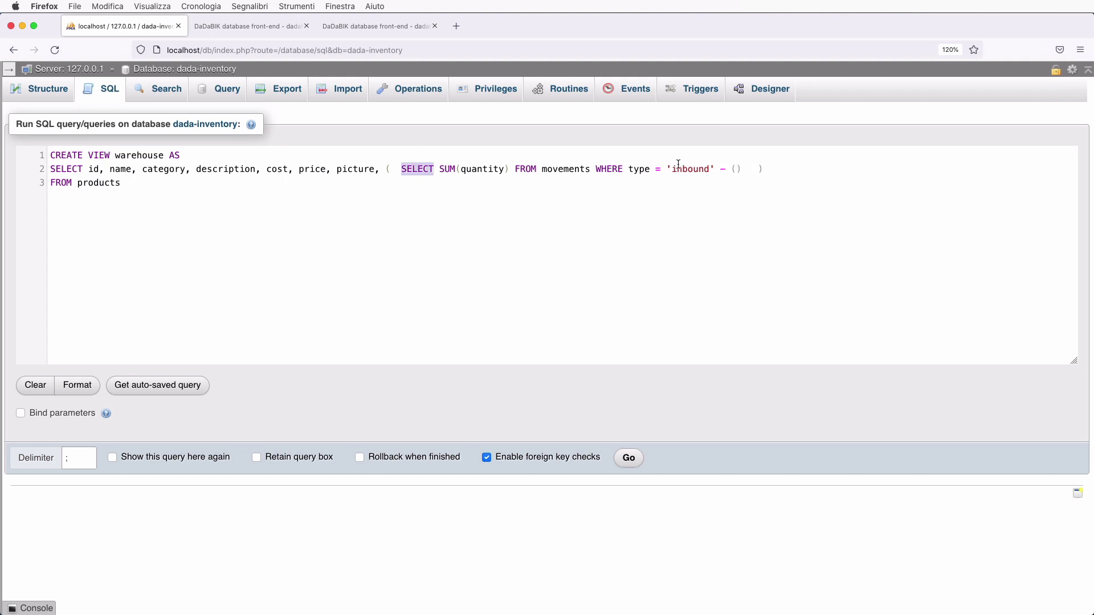
shift+click(716, 168)
key(cmd+c)
click(737, 172)
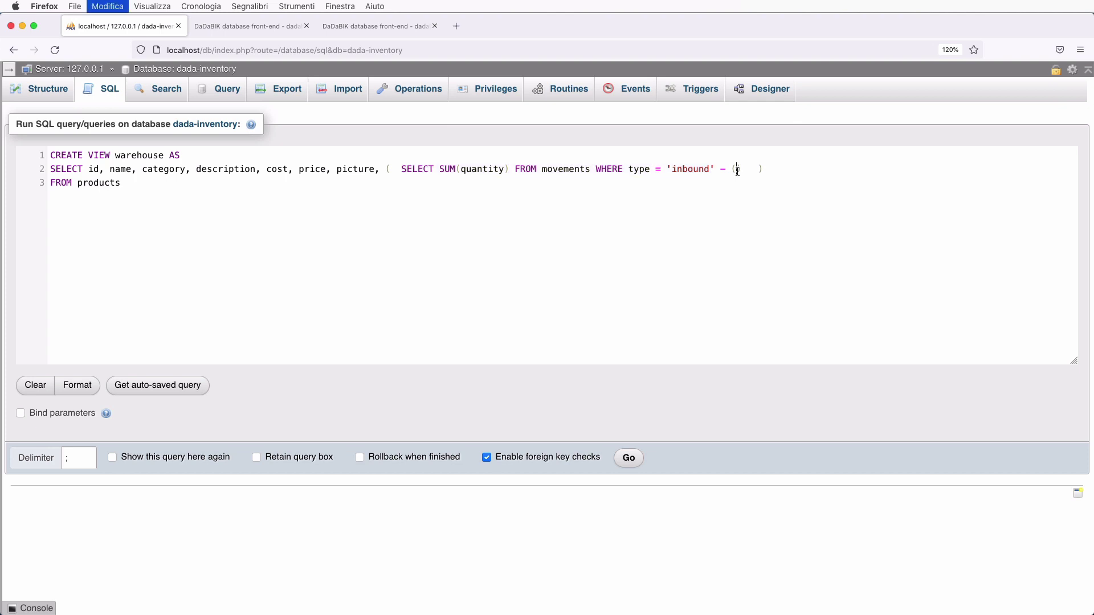
key(cmd+v)
double_click(1027, 171)
text(outbound)
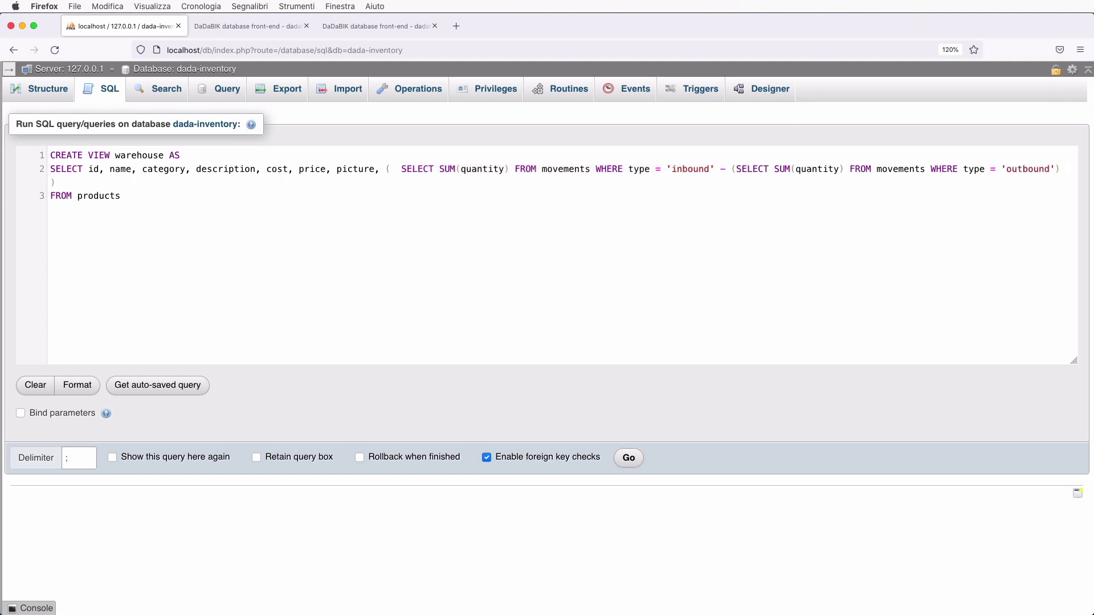
- Tidy the closing parentheses and alias the inbound-minus-outbound expression AS quantity
click(1056, 169)
click(1071, 170)
key(BackSpace)
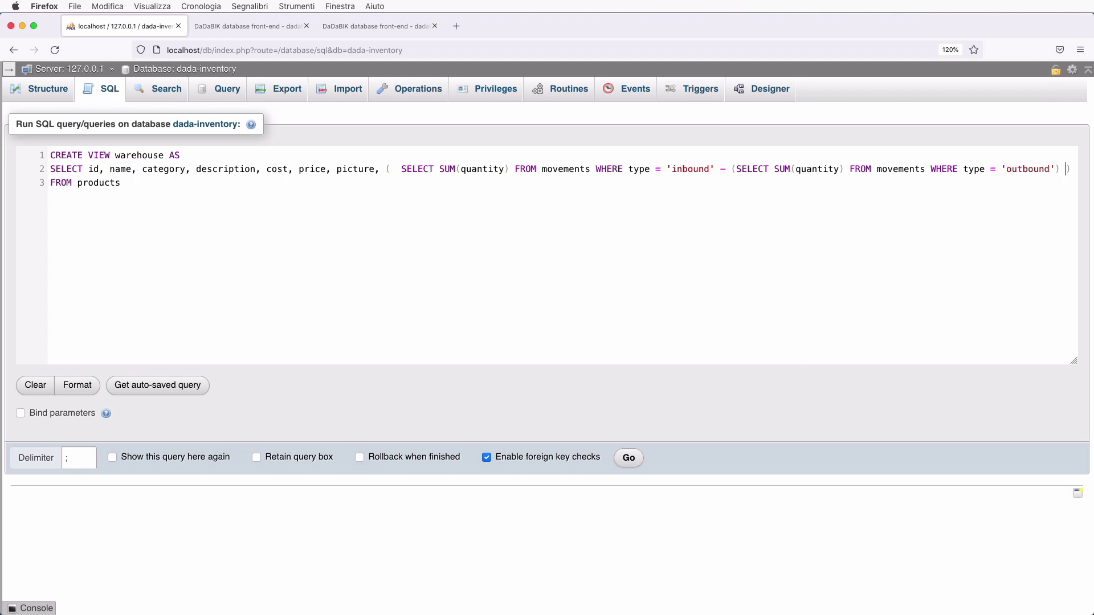
key(BackSpace)
key(End)
text(AS quantity)
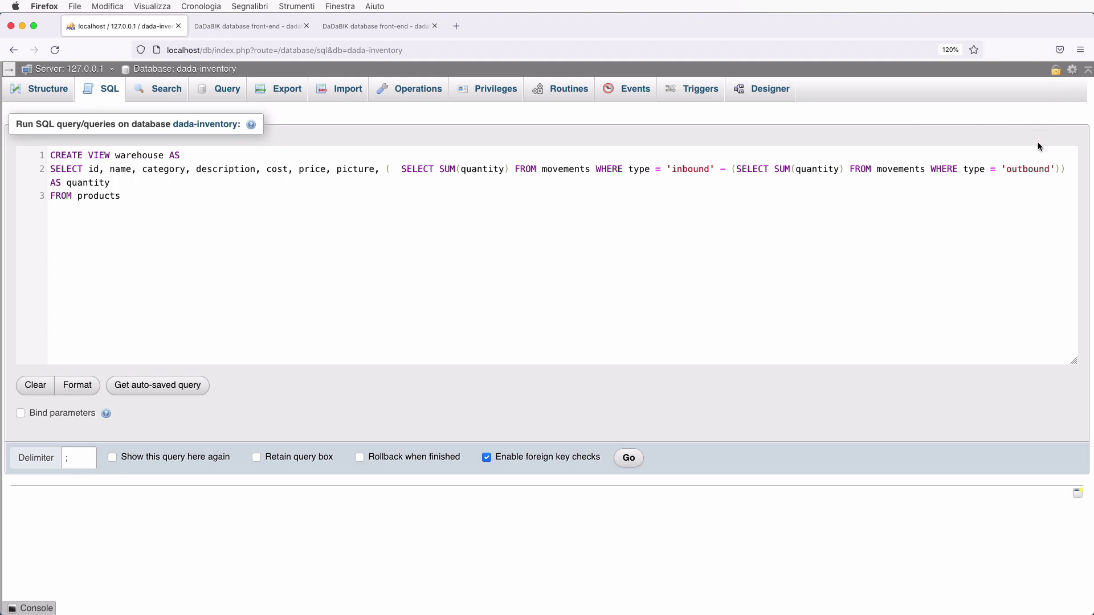
shift+click(1068, 171)
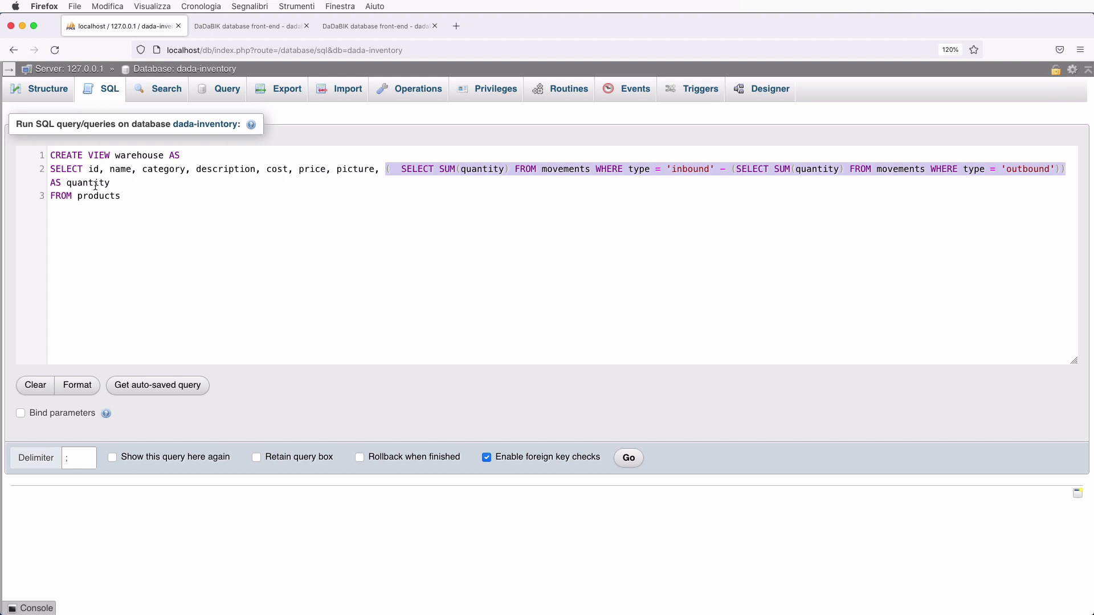
click(392, 171)
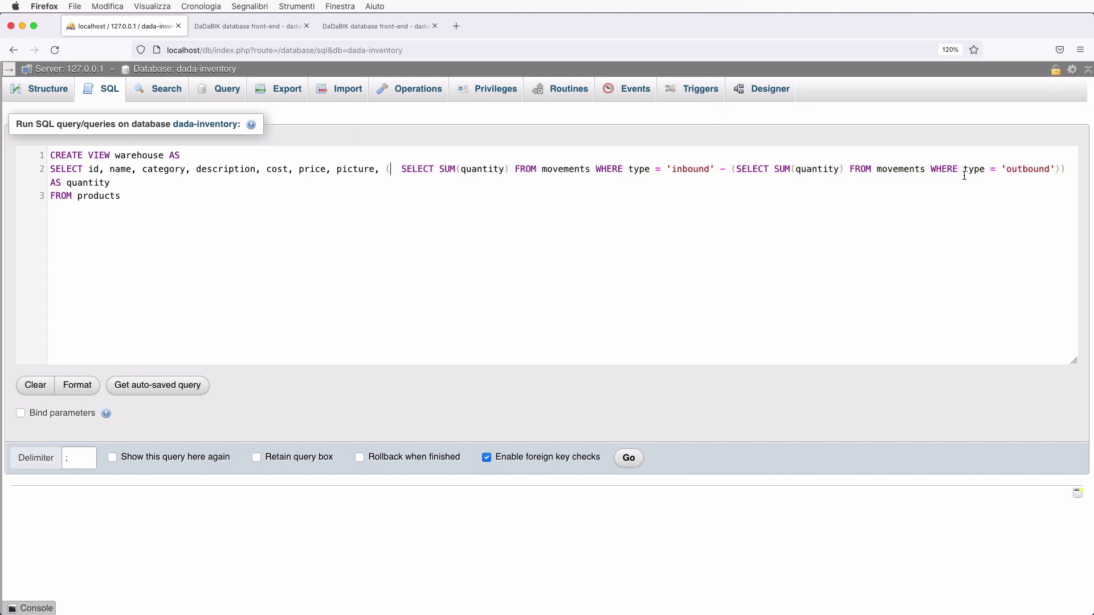
shift+click(1059, 169)
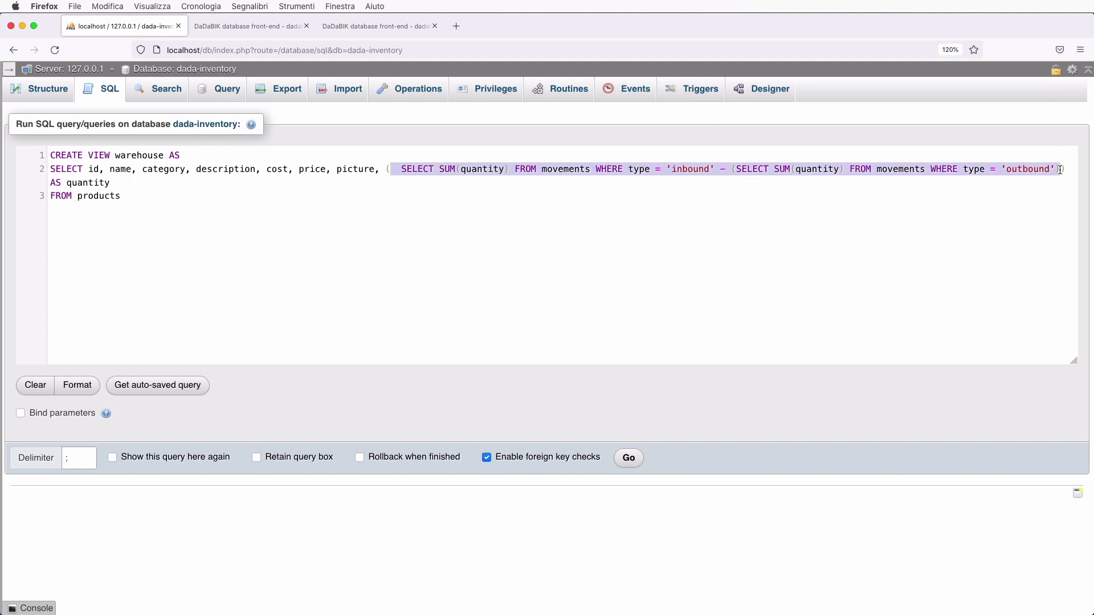
click(197, 203)
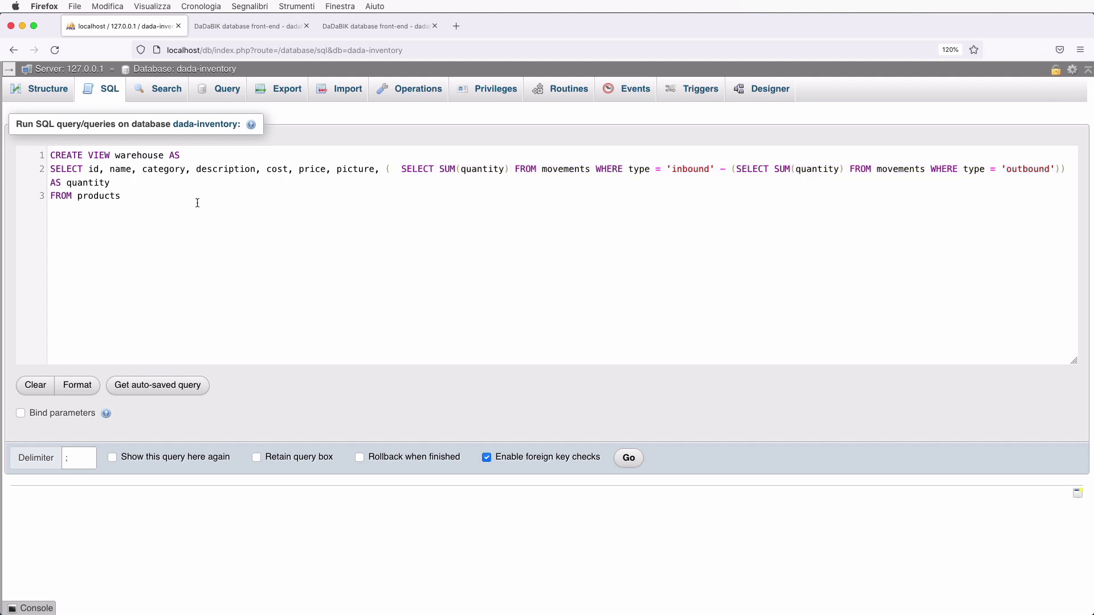
key(super+f)
click(203, 154)
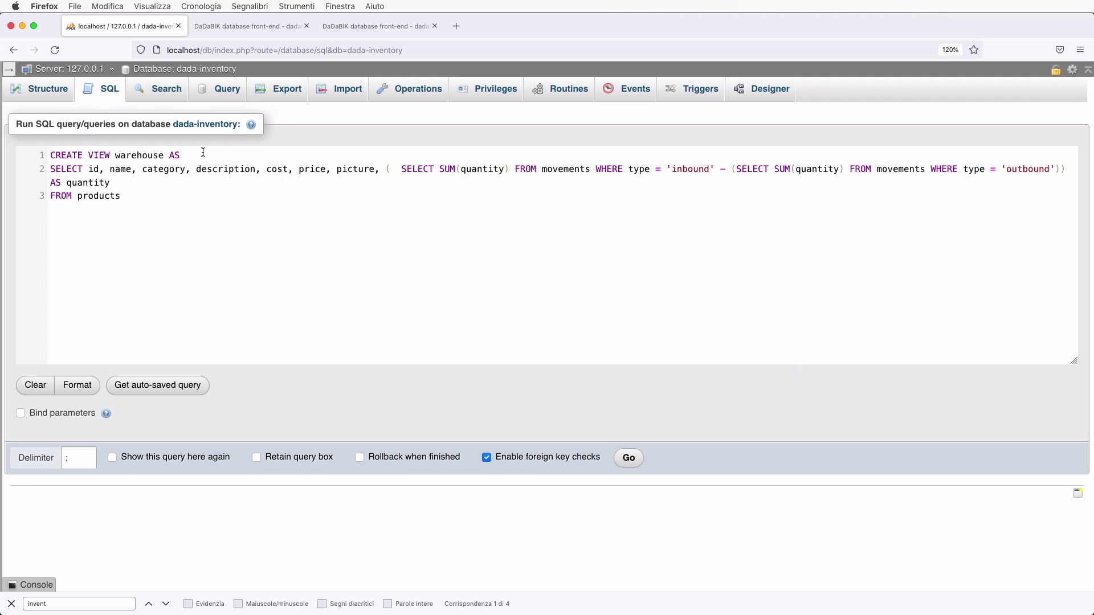
- Drop the CREATE VIEW line, parenthesize the inbound subquery, and run the query showing quantity 53 everywhere
key(super+shift+Left)
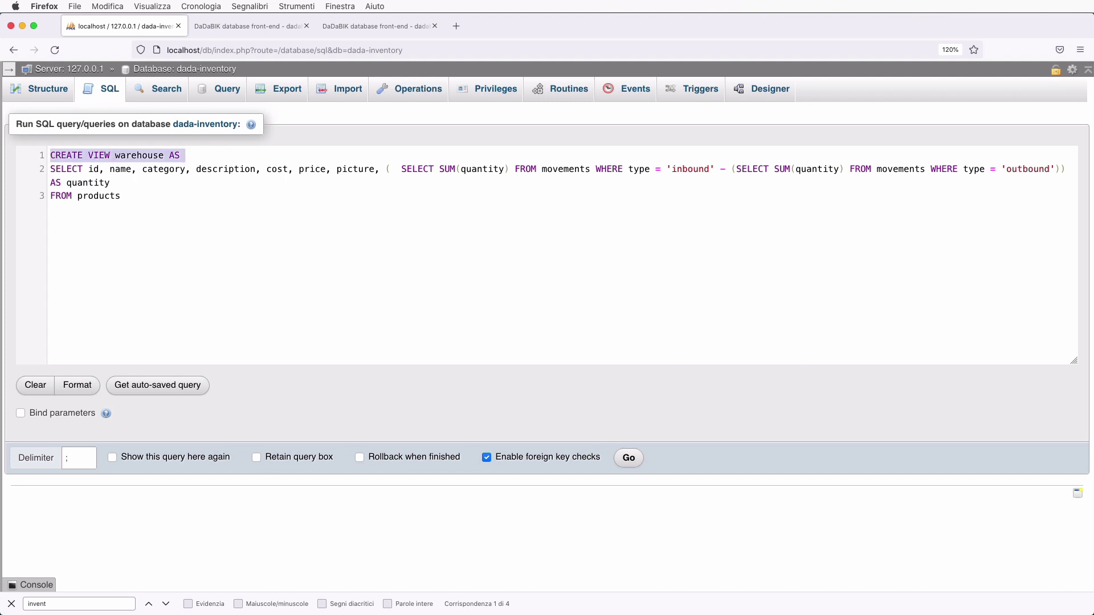
key(BackSpace)
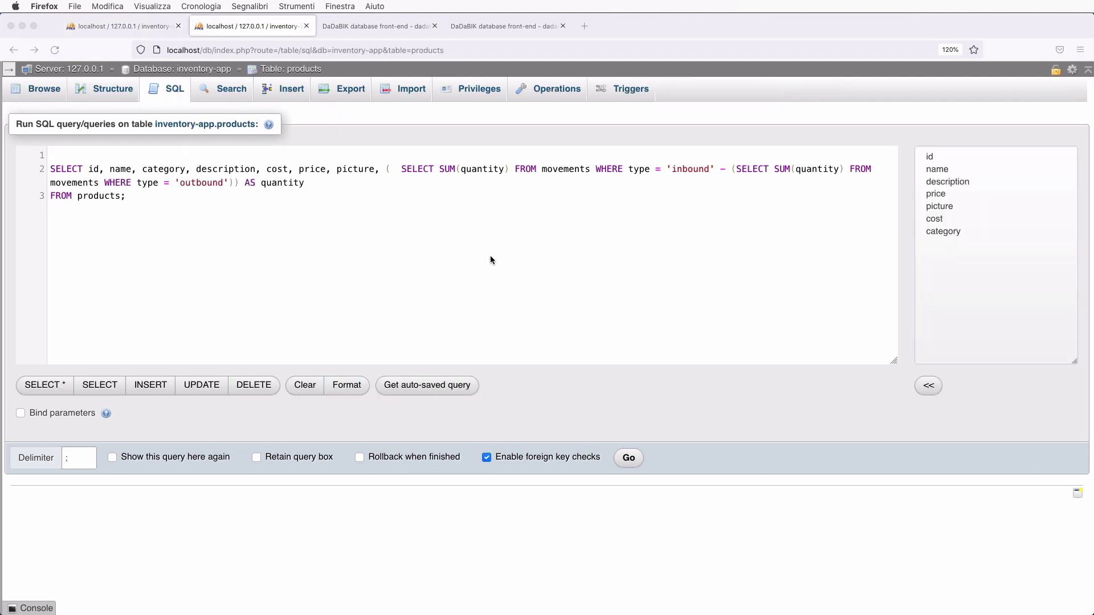
click(274, 184)
click(401, 168)
text(()
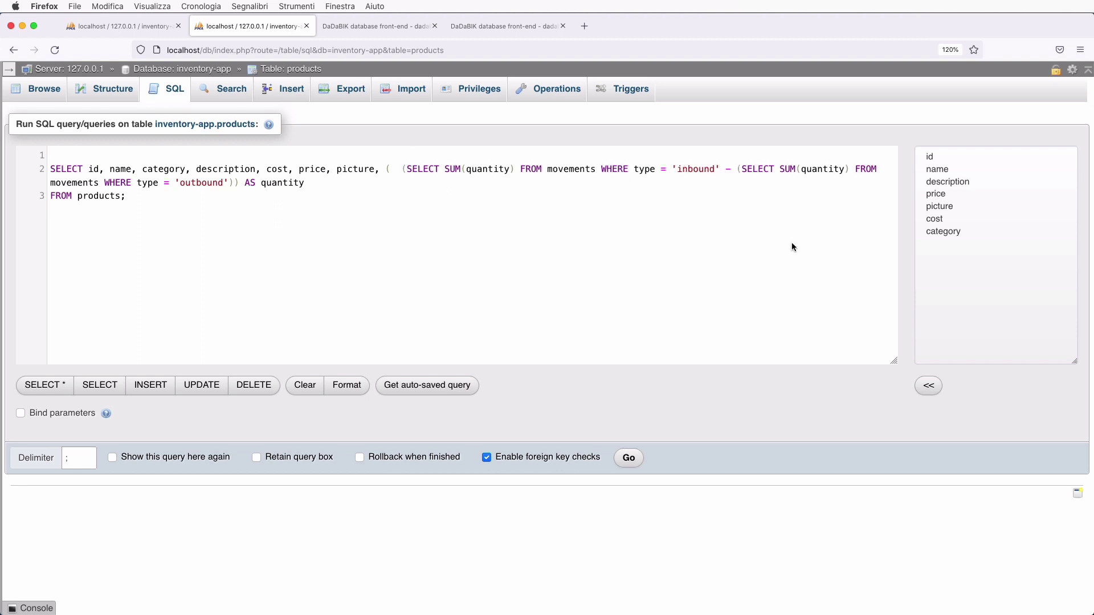
click(725, 169)
text())
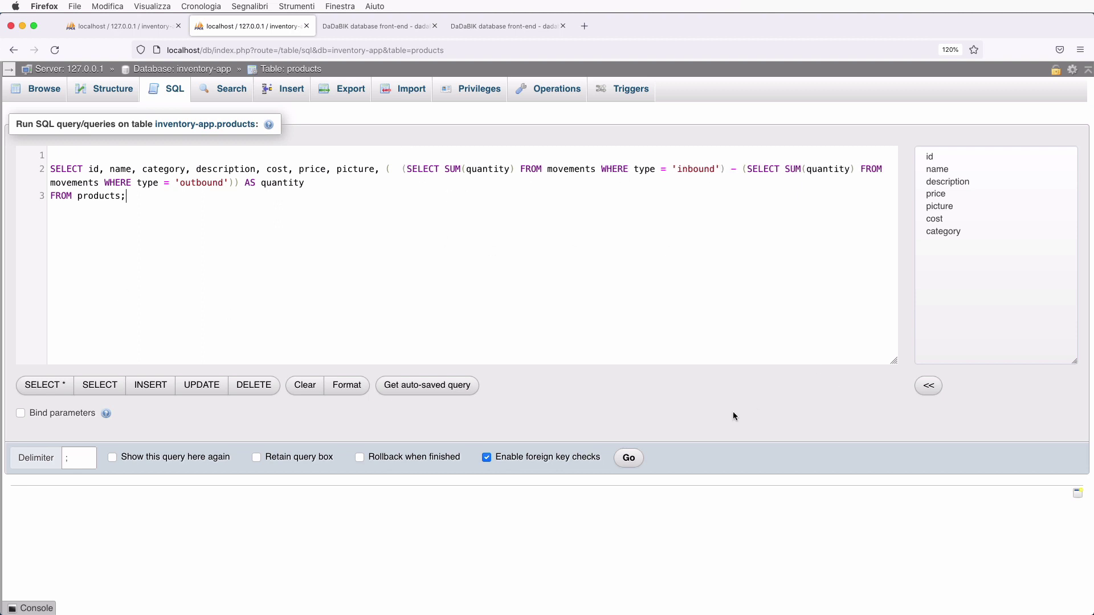
click(630, 458)
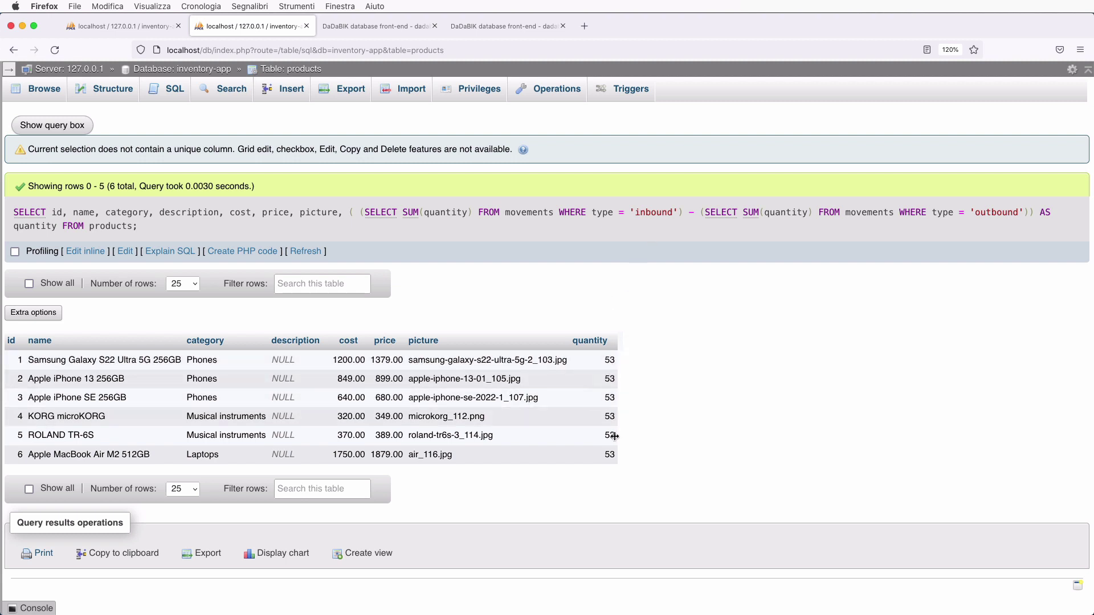
- Append an AND id_product = ?? placeholder condition to the inbound sum subquery
click(708, 214)
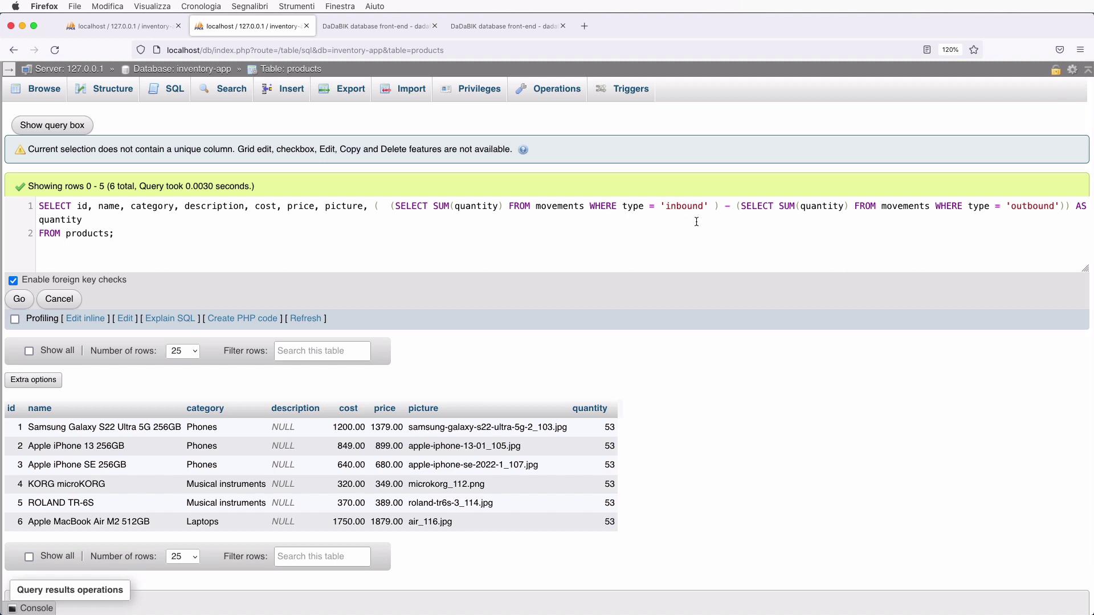
text(AND )
text(id_pr)
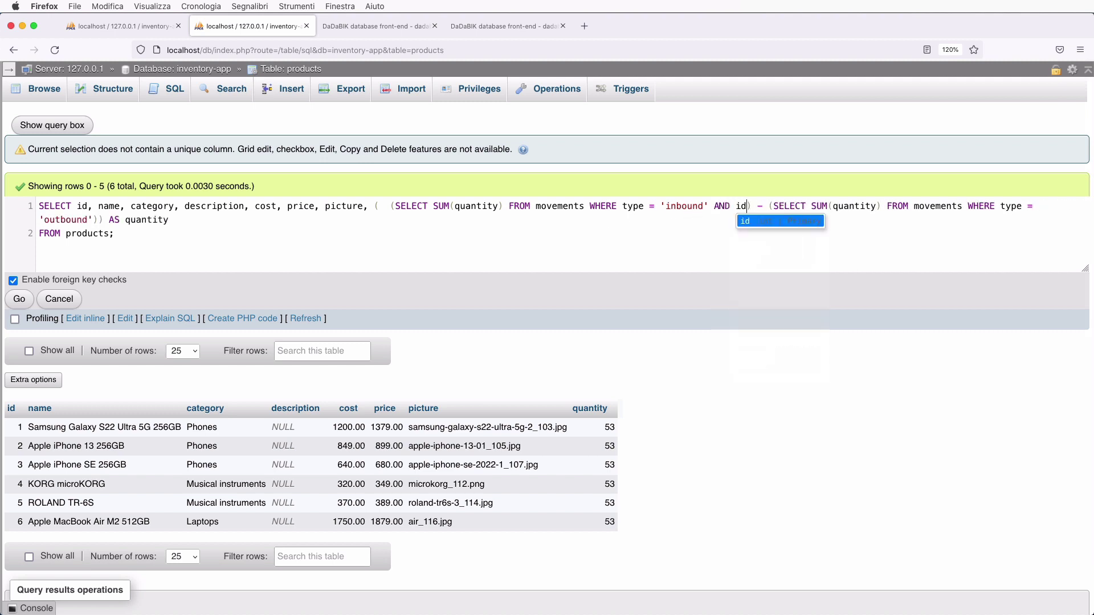
text(oudct = )
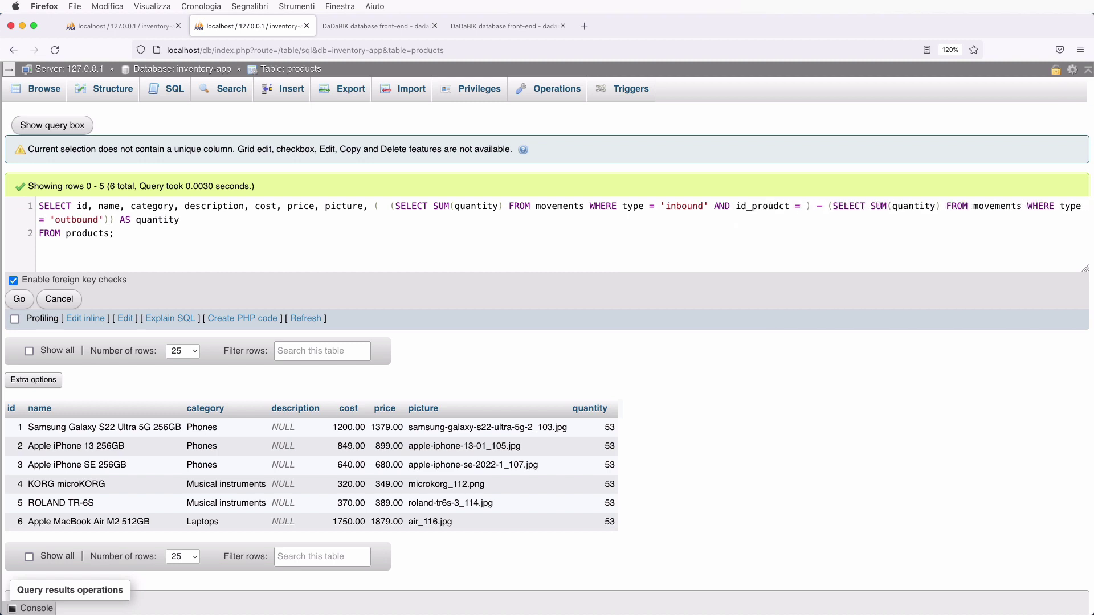
text(??)
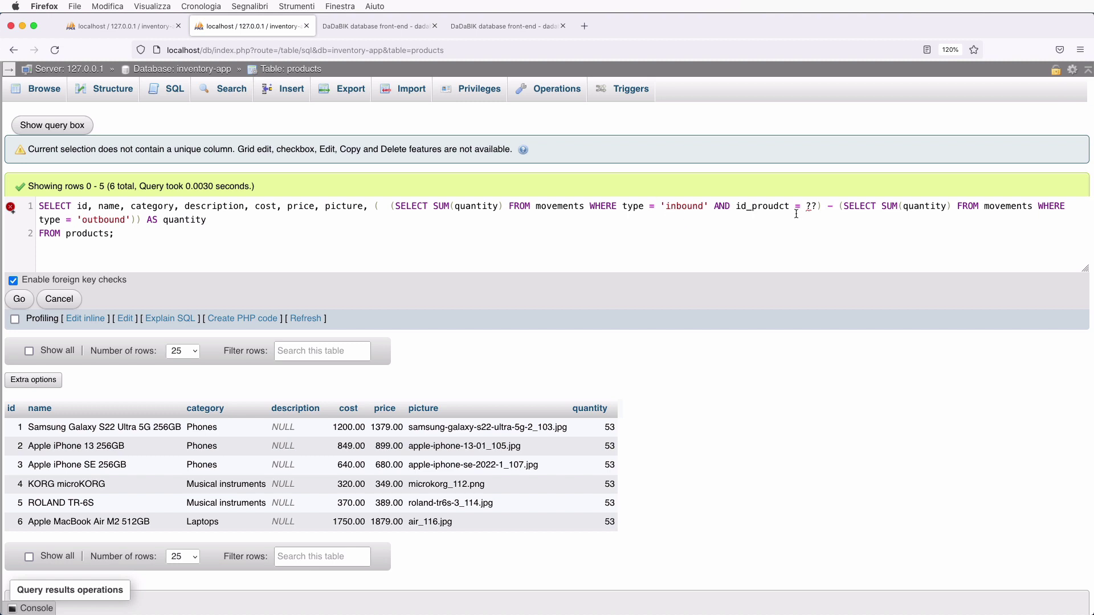
click(774, 206)
key(BackSpace)
- Fix the id_product typo, copy the condition into the outbound subquery, and alias products AS a
text(u)
click(132, 222)
key(super+v)
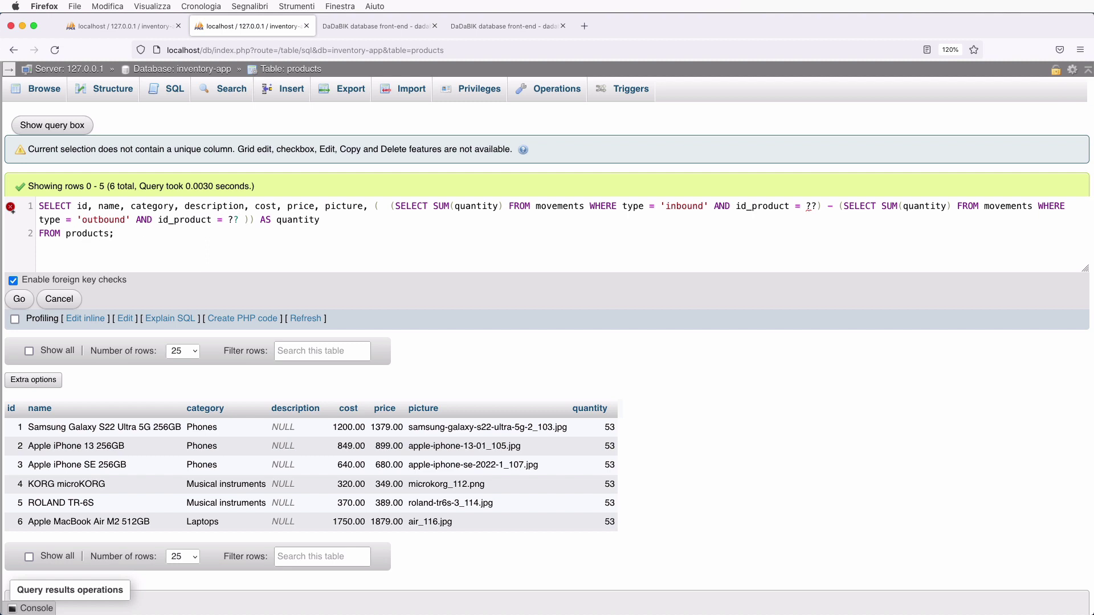
text(AS)
text(A)
key(BackSpace)
text(a)
key(Escape)
key(BackSpace)
double_click(135, 234)
- Replace both ?? placeholders with a.id and rerun, giving quantities 12, 7, 9, 10, 10, 5
click(812, 207)
key(BackSpace)
key(Delete)
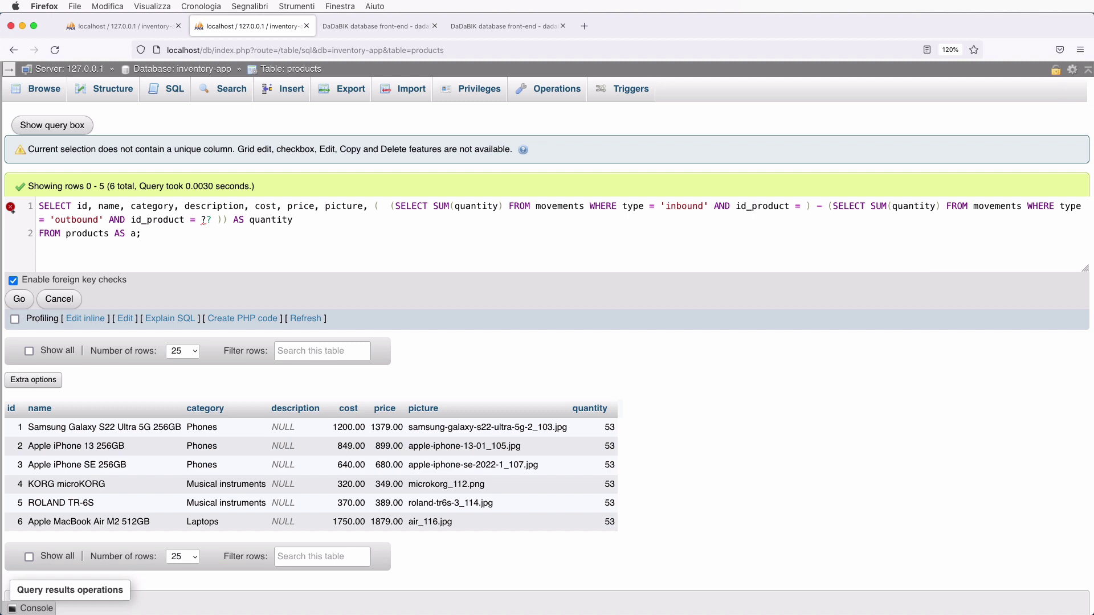
text(a.)
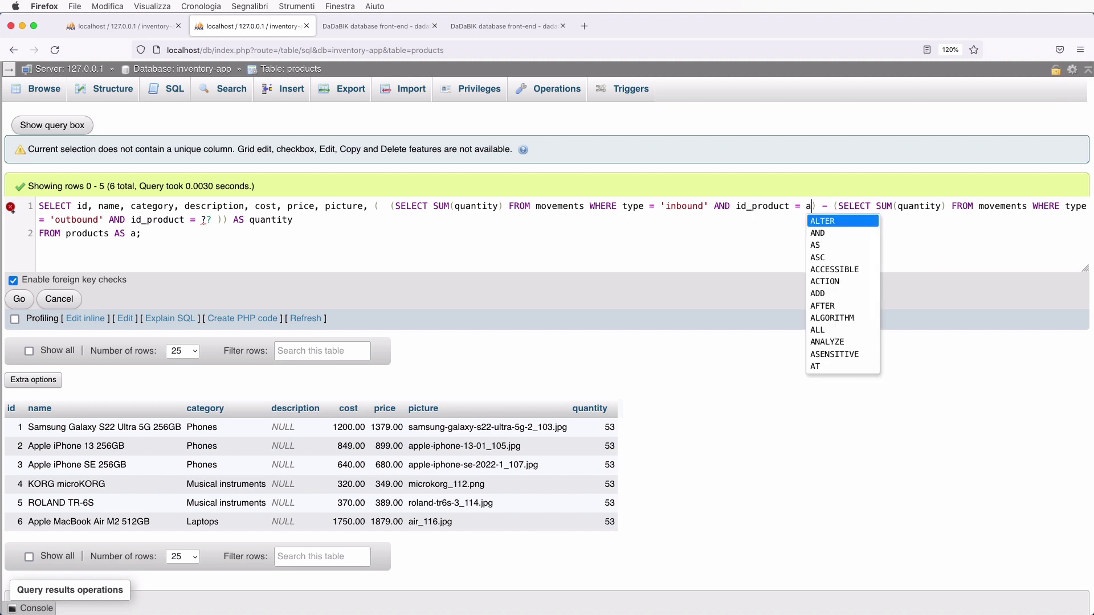
text(id)
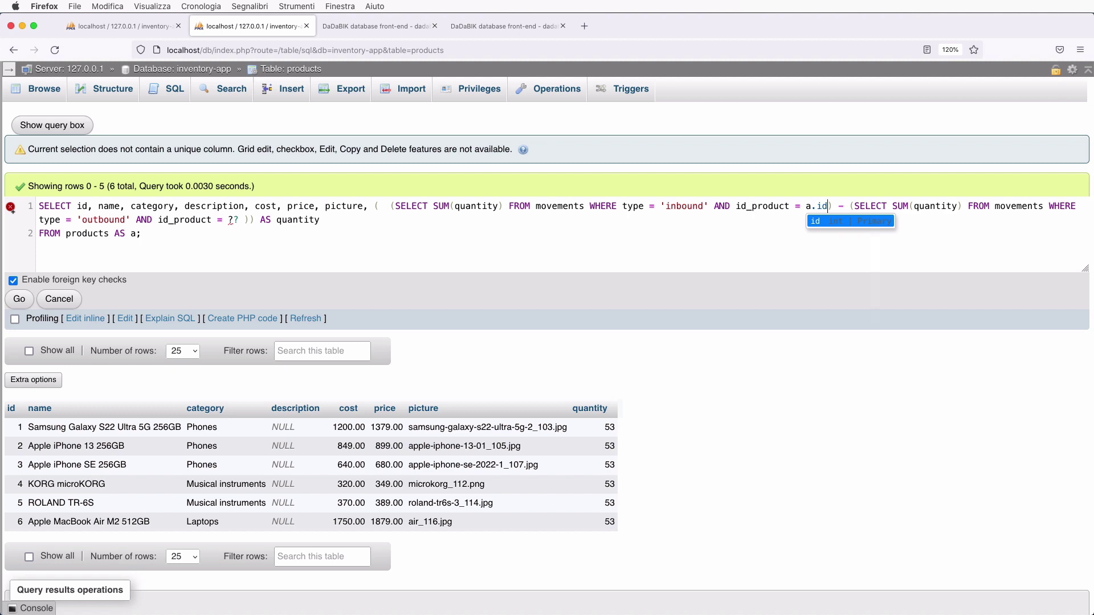
key(Right)
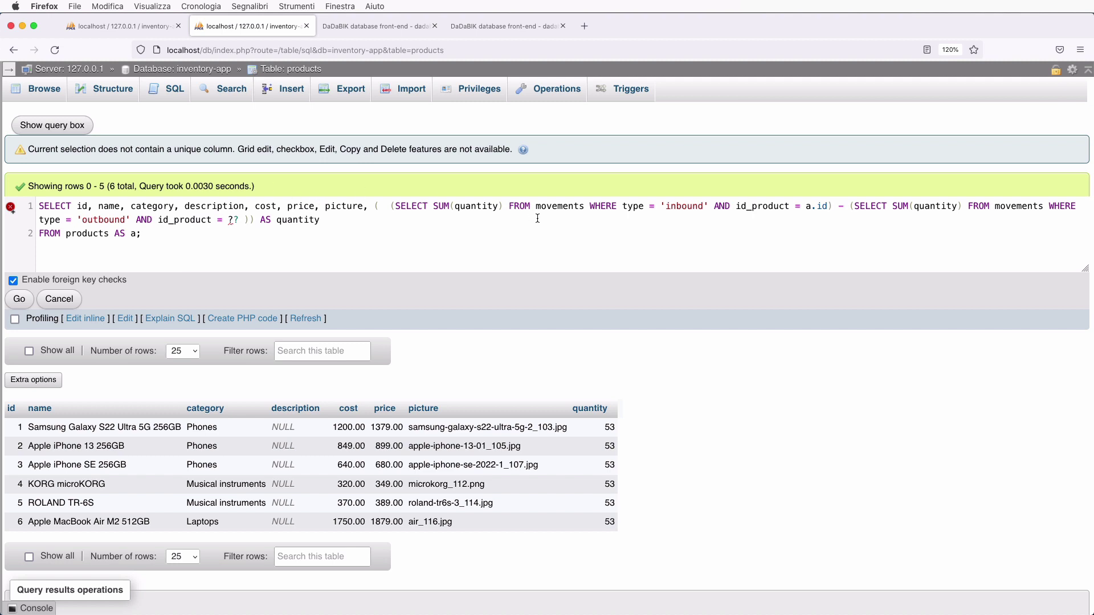
double_click(757, 205)
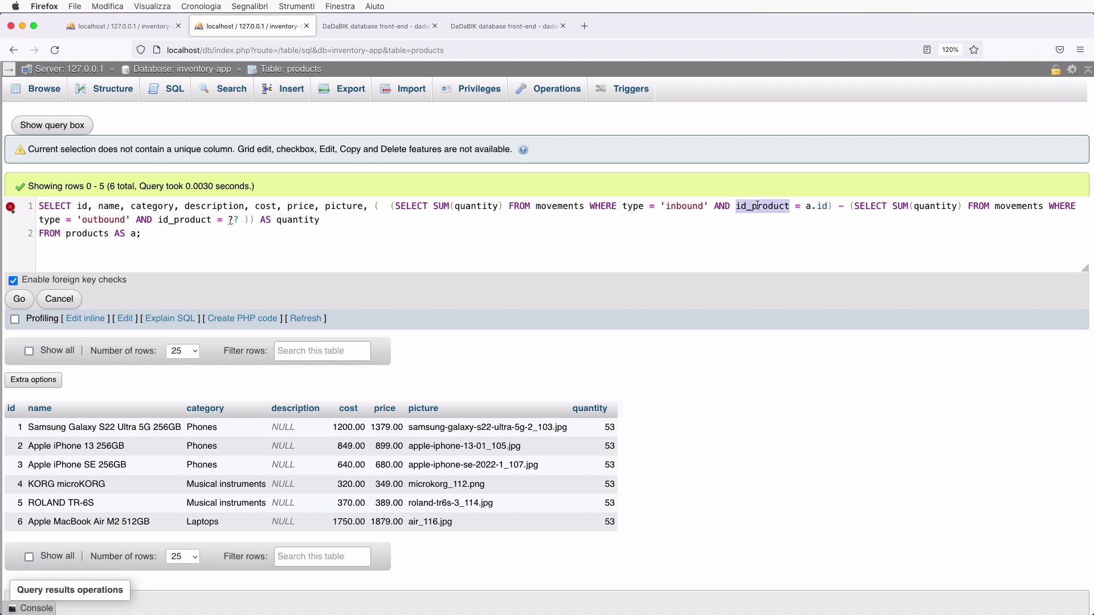
double_click(551, 205)
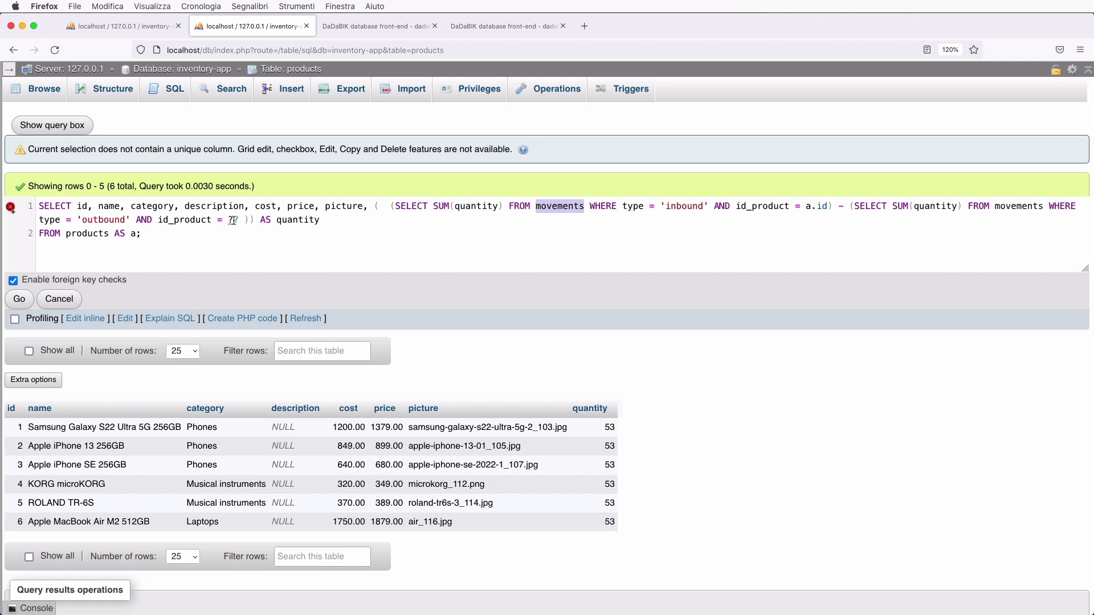
double_click(233, 220)
text(1.)
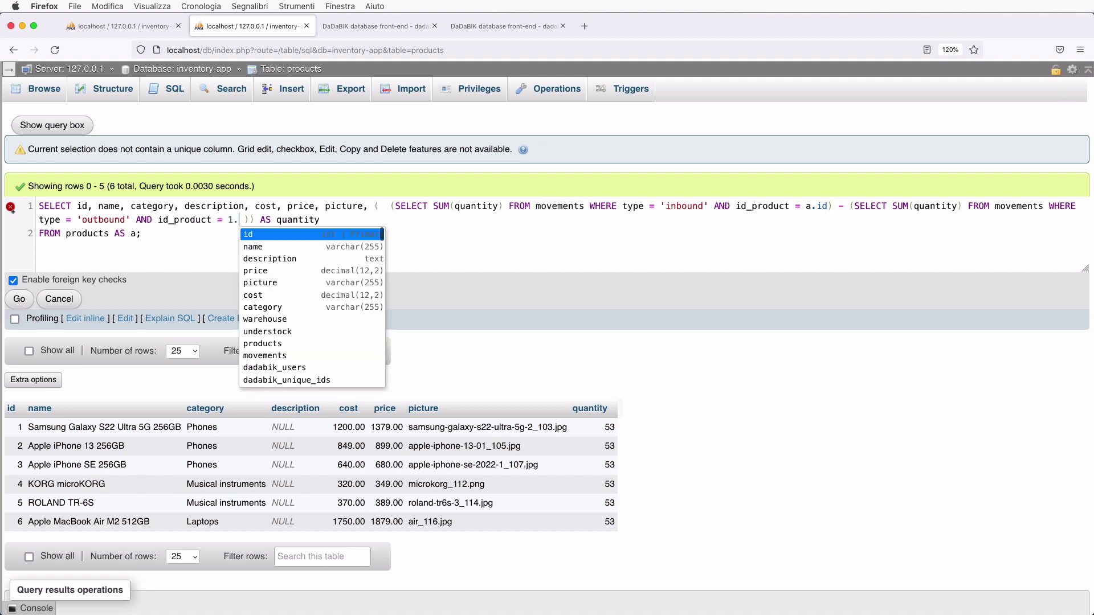
key(BackSpace)
text(.)
key(Return)
key(ctrl+Return)
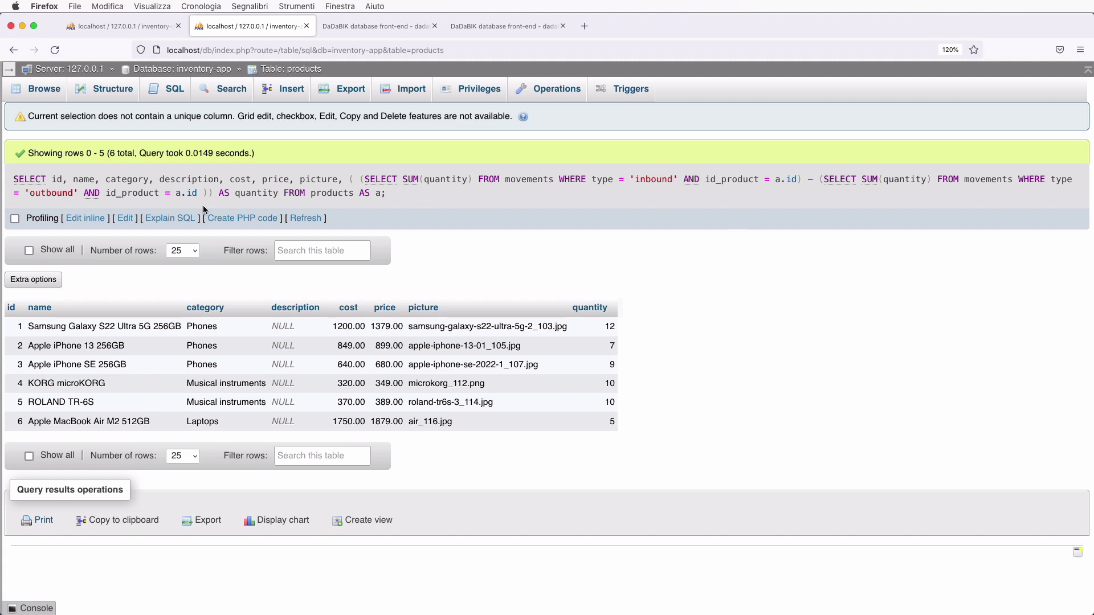
drag(812, 179, 210, 194)
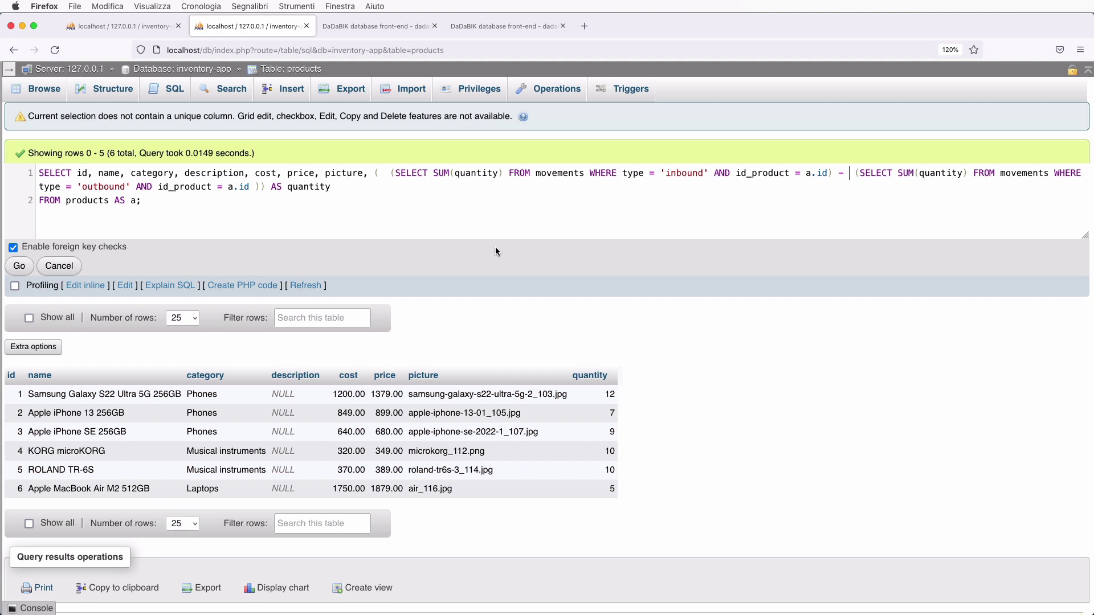
- Wrap the outbound movement sum in IFNULL(…, 0) and rerun; quantities stay 12, 7, 9, 10, 10, 5
text(IFNULL()
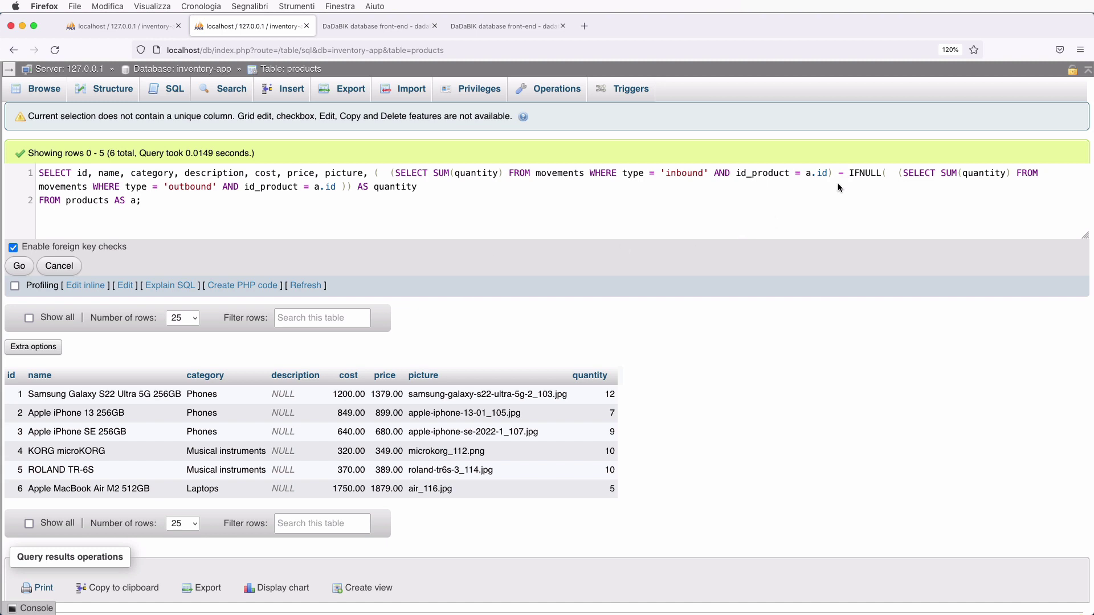
shift+click(346, 187)
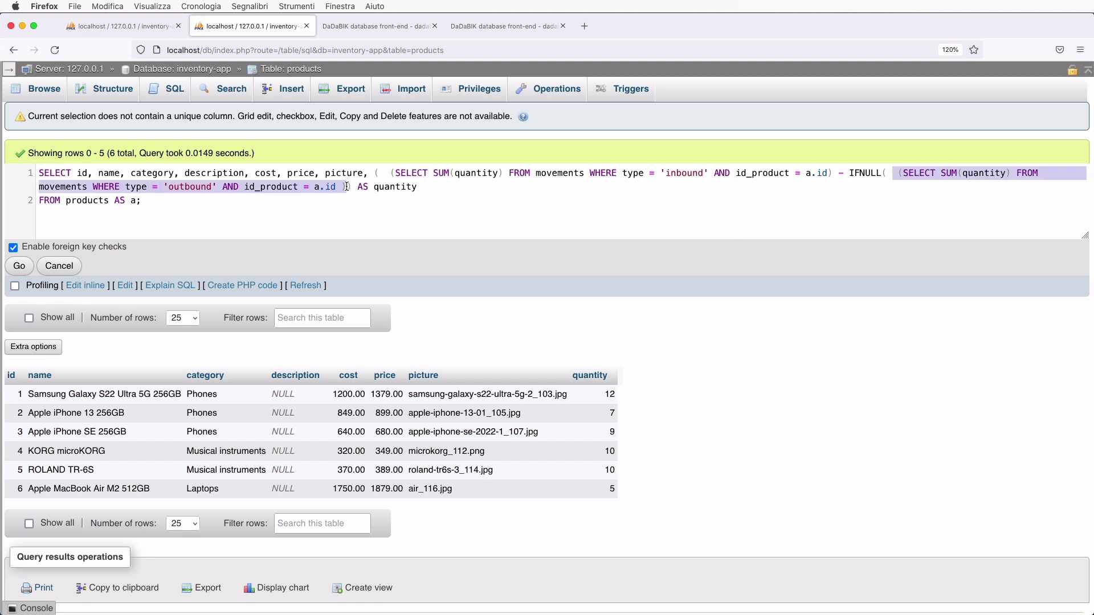
click(346, 187)
text(,0)
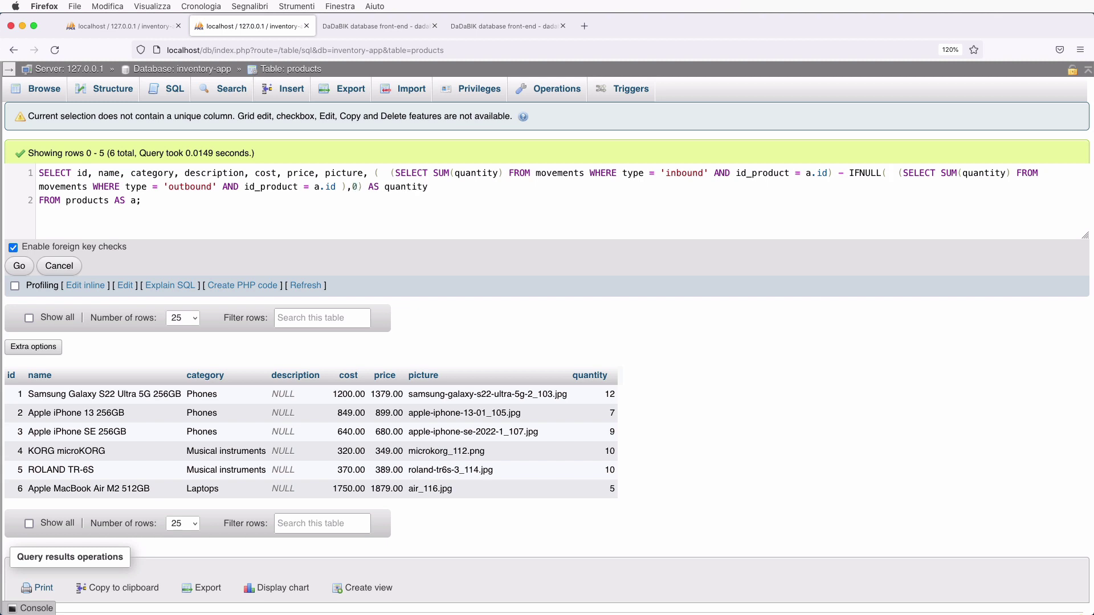
text())
click(894, 173)
shift+click(347, 188)
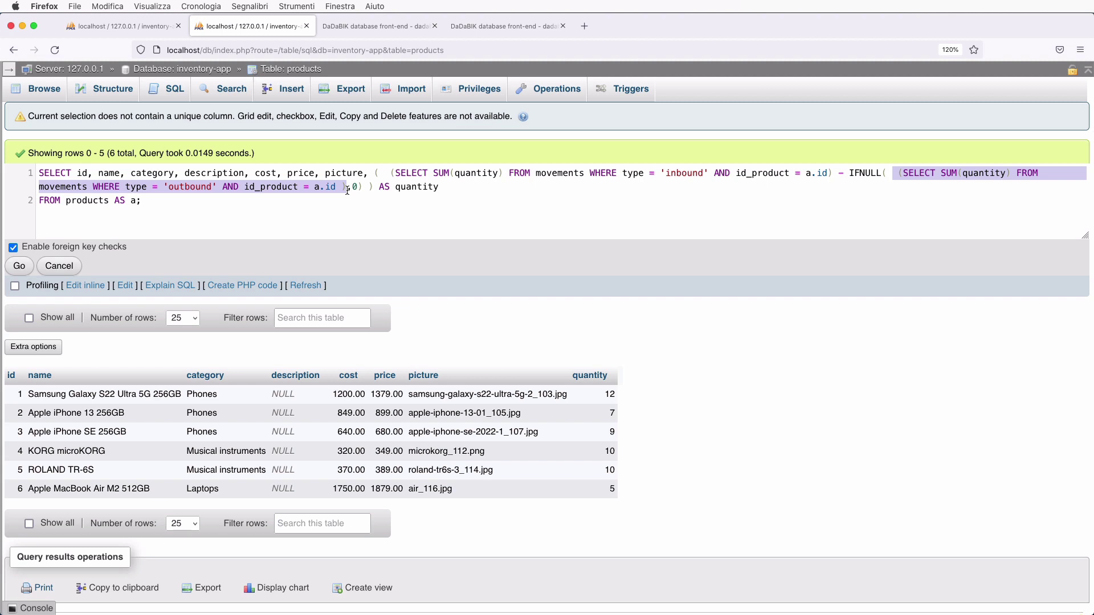
click(352, 188)
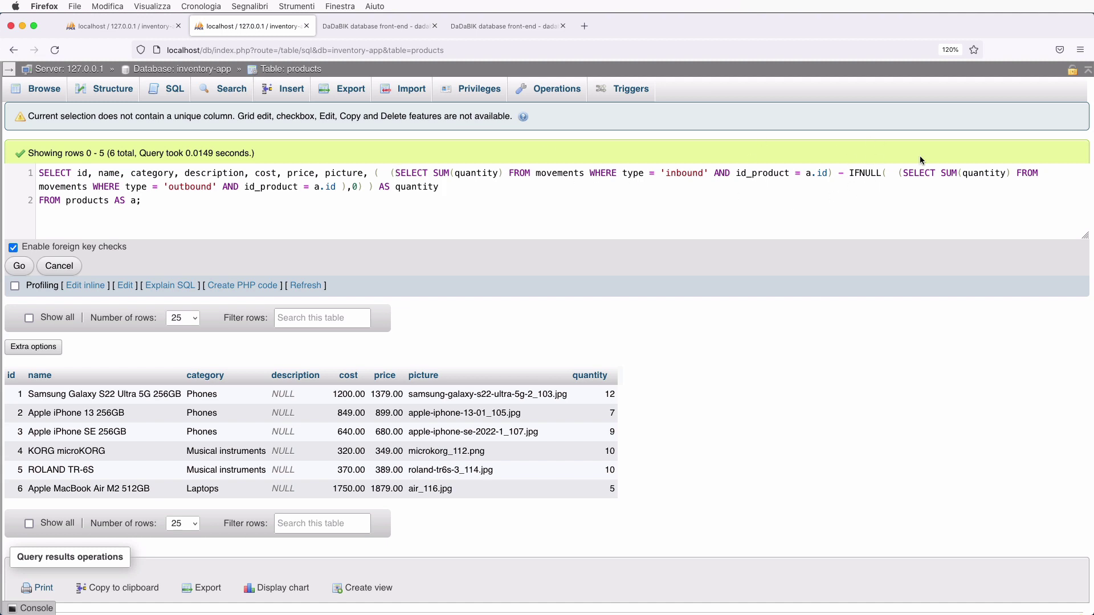
click(828, 172)
drag(739, 177, 392, 171)
click(409, 173)
key(super+a)
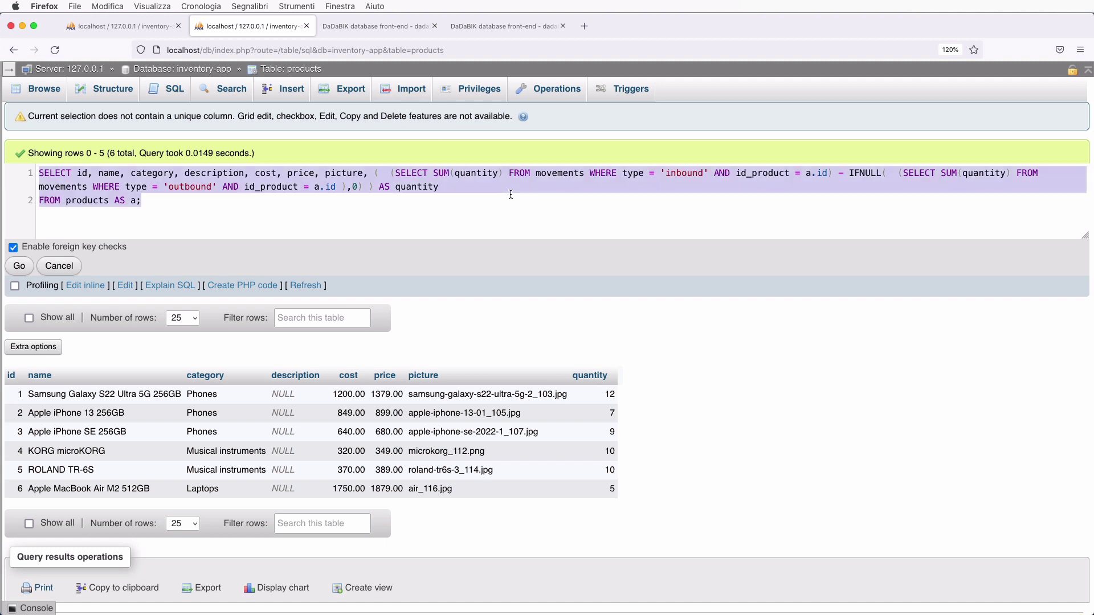
click(24, 270)
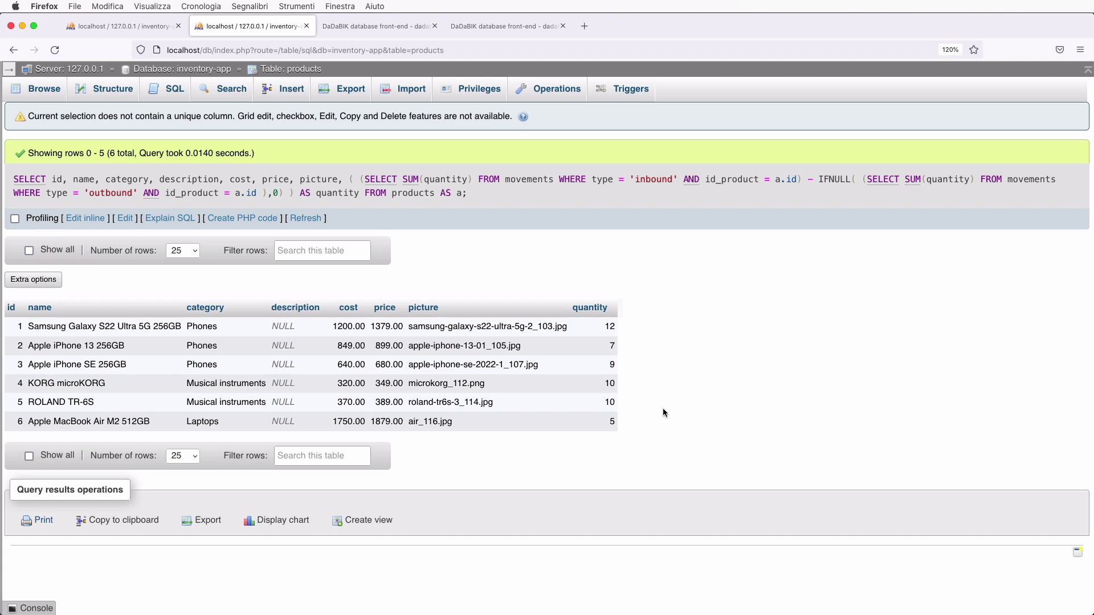
- Add estimated_value as quantity times cost, yielding 14400.00, 5943.00, 5760.00, 3200.00, 3700.00, 8750.00
click(101, 220)
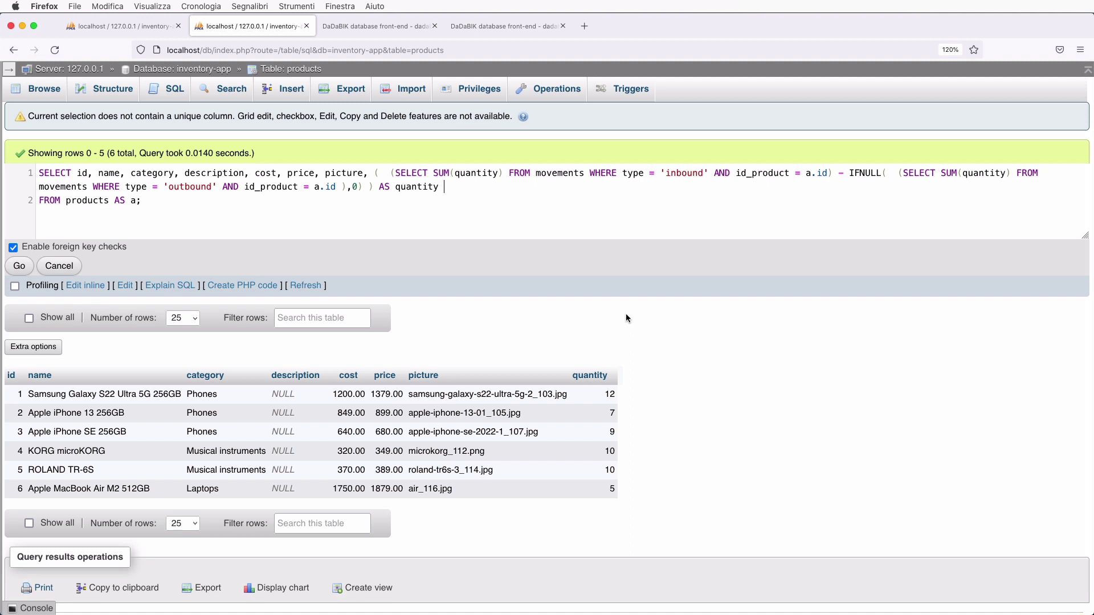
shift+click(460, 187)
key(super+c)
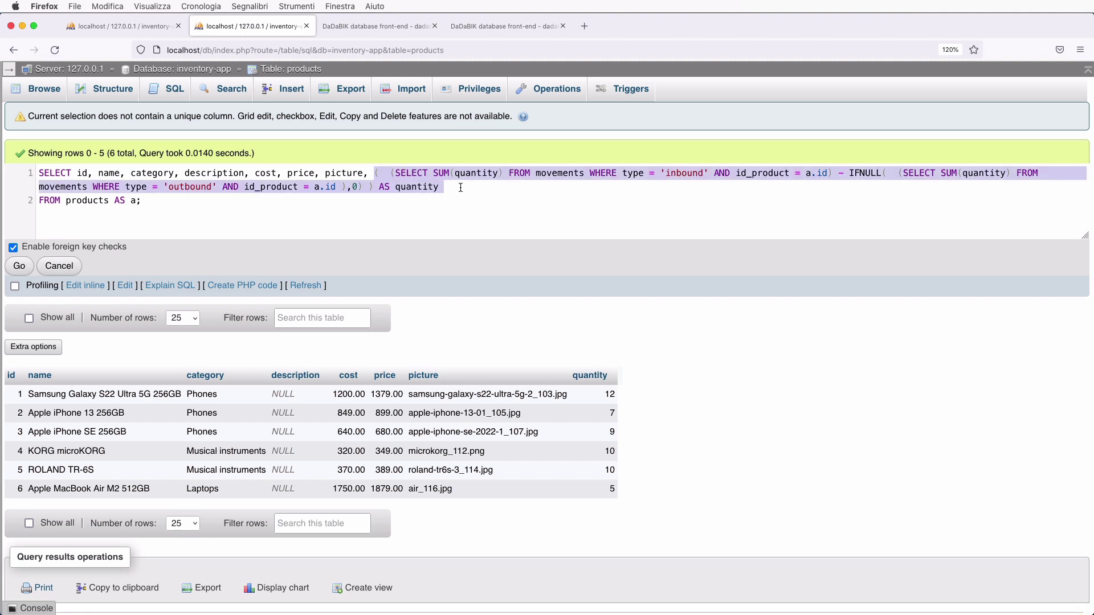
key(Right)
text(,)
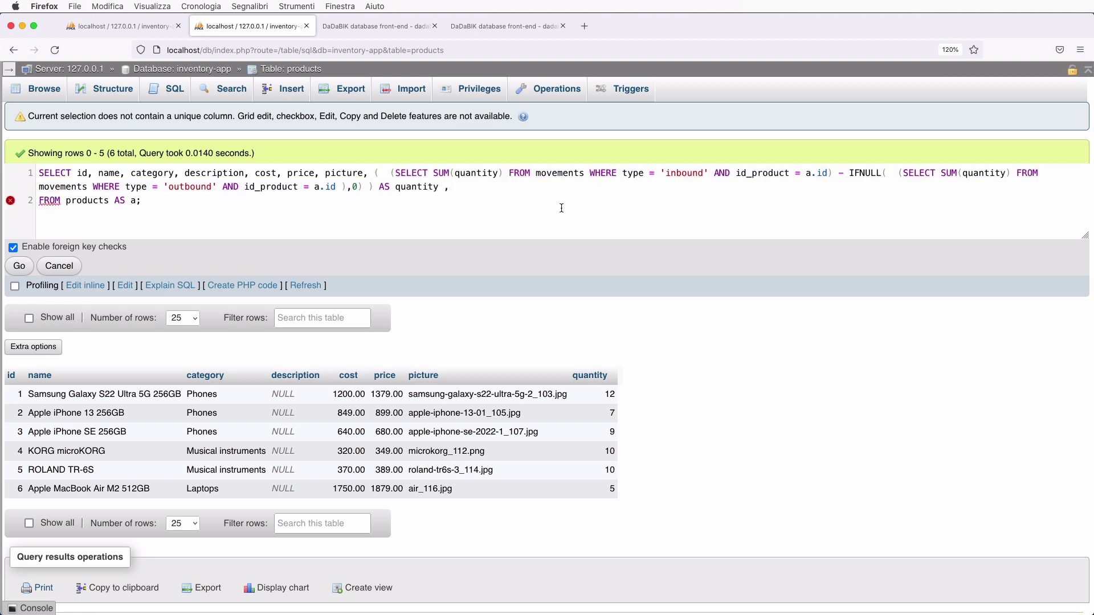
key(super+v)
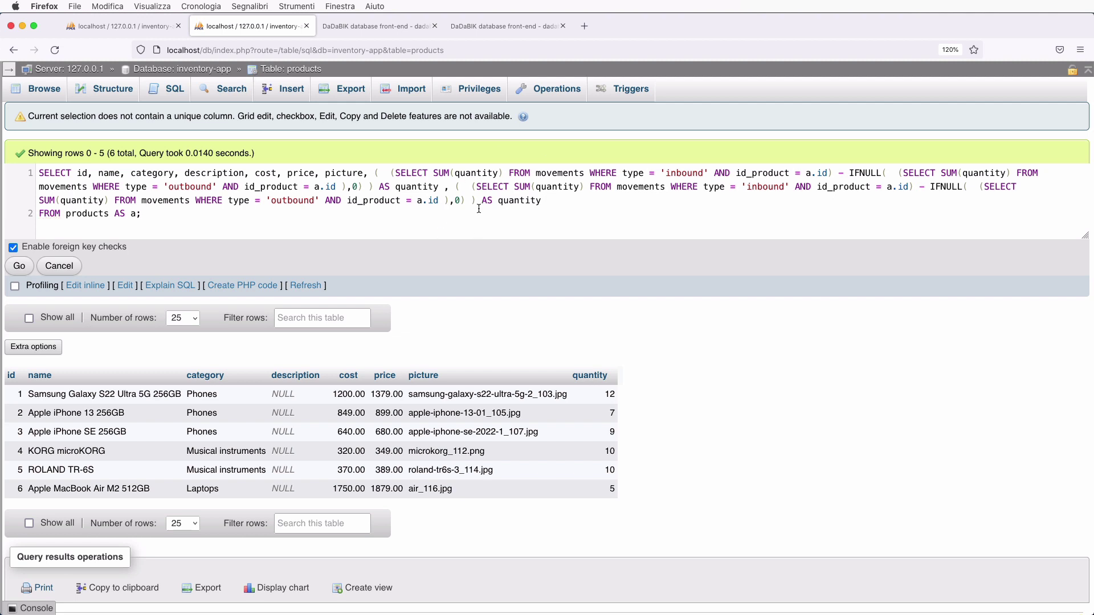
click(477, 200)
text(*cost)
double_click(560, 200)
text(estimated_value)
click(20, 265)
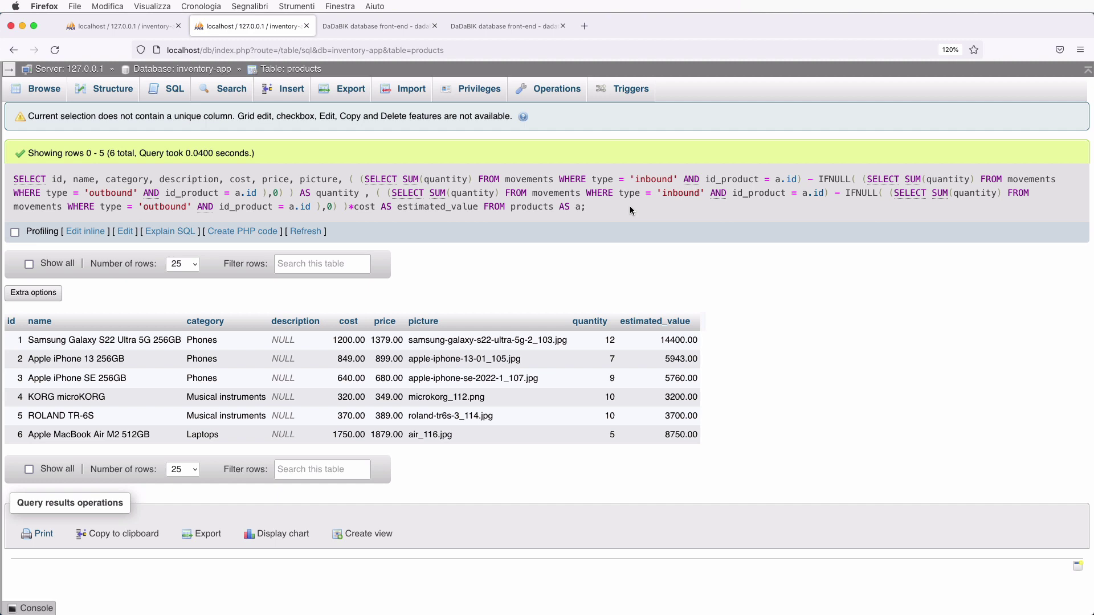
click(91, 231)
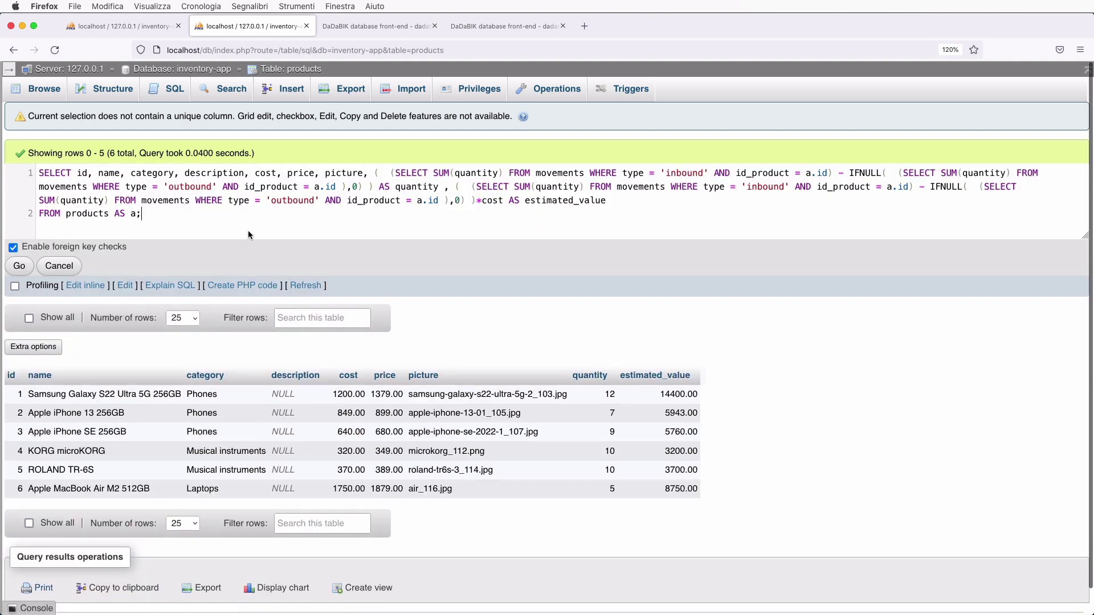
- Copy the finished query and name a new DaDaBIK view 'warehouse'
key(super+a)
key(super+c)
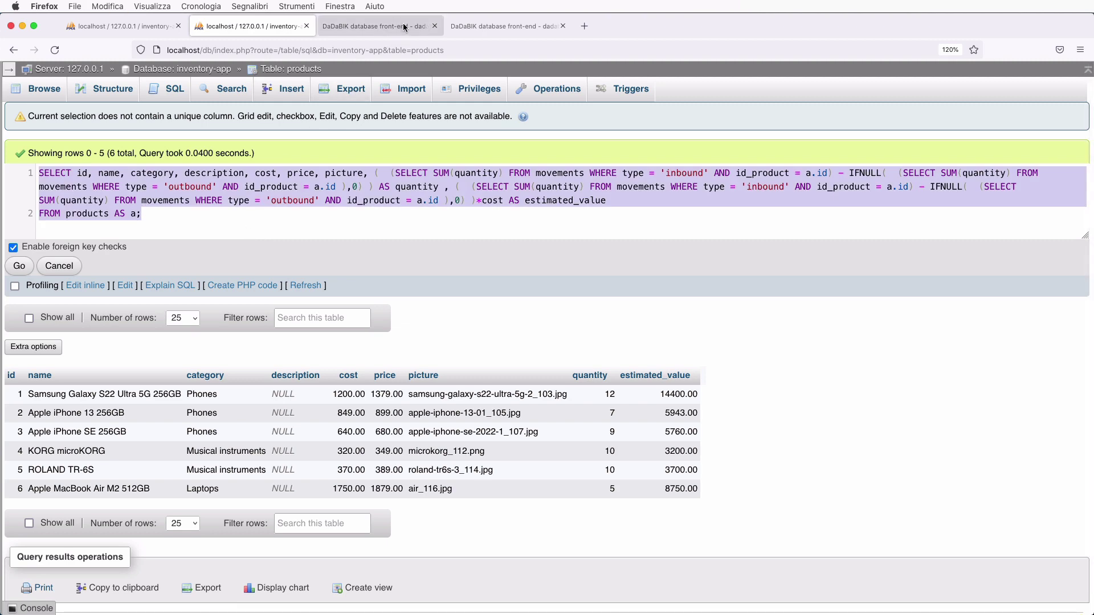
click(476, 26)
scroll(203, 408, down, 3)
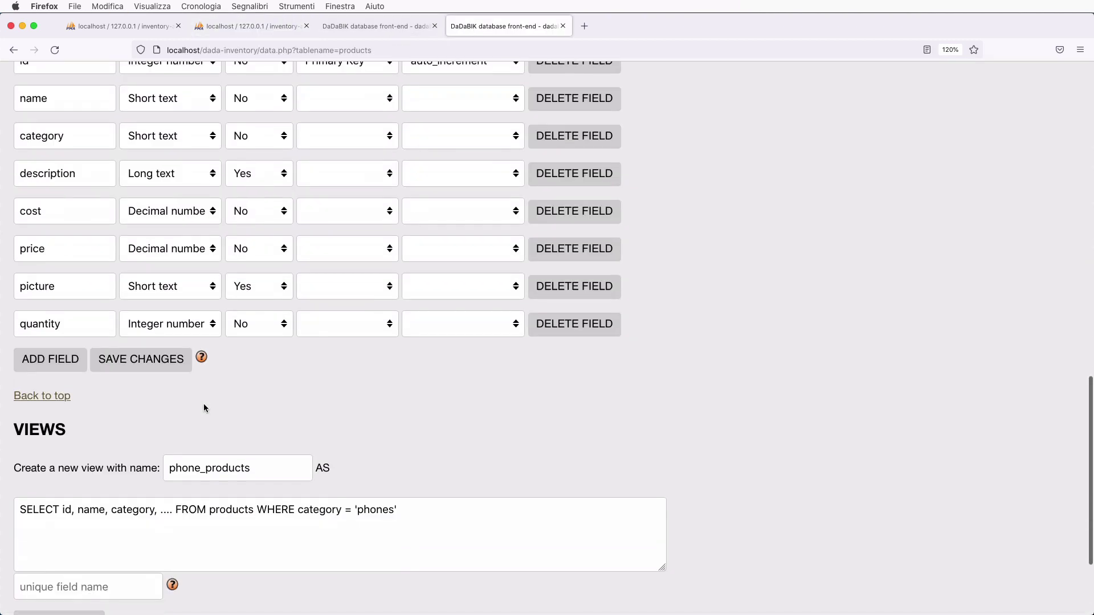
scroll(203, 408, down, 2)
click(258, 377)
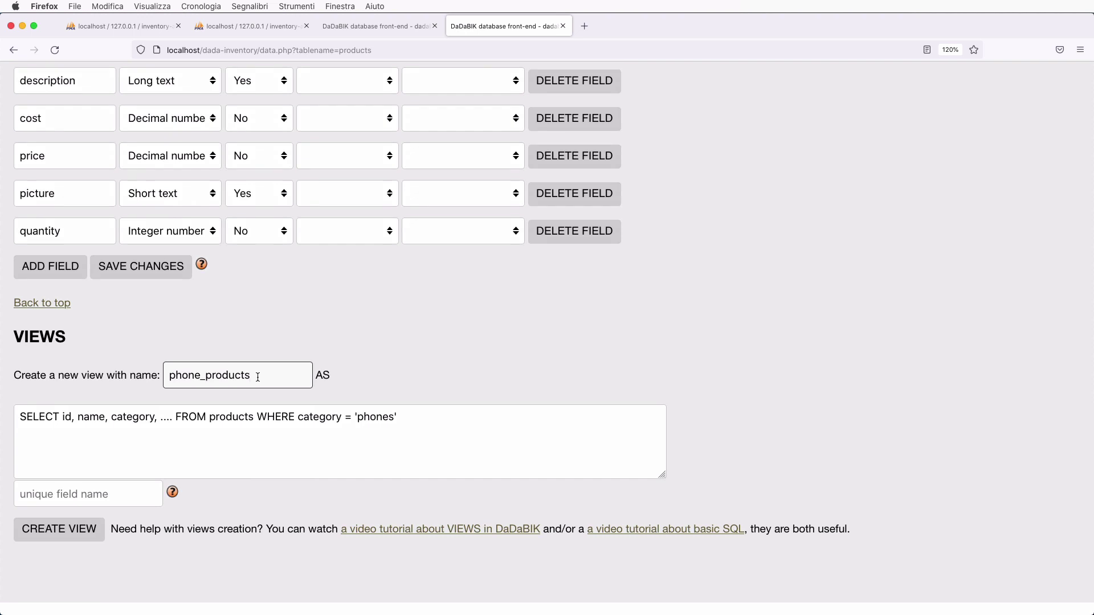
key(super+a)
text(warehouse)
- Replace the old phones SQL with the warehouse stock query and set id as unique field
click(299, 442)
key(super+a)
key(super+v)
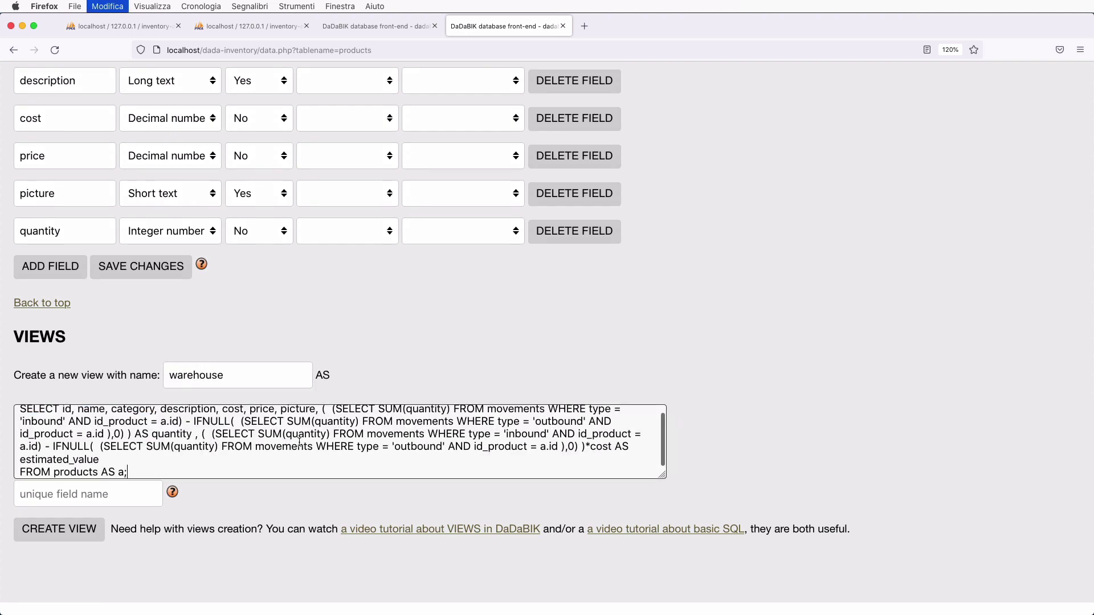
scroll(299, 442, down, 1)
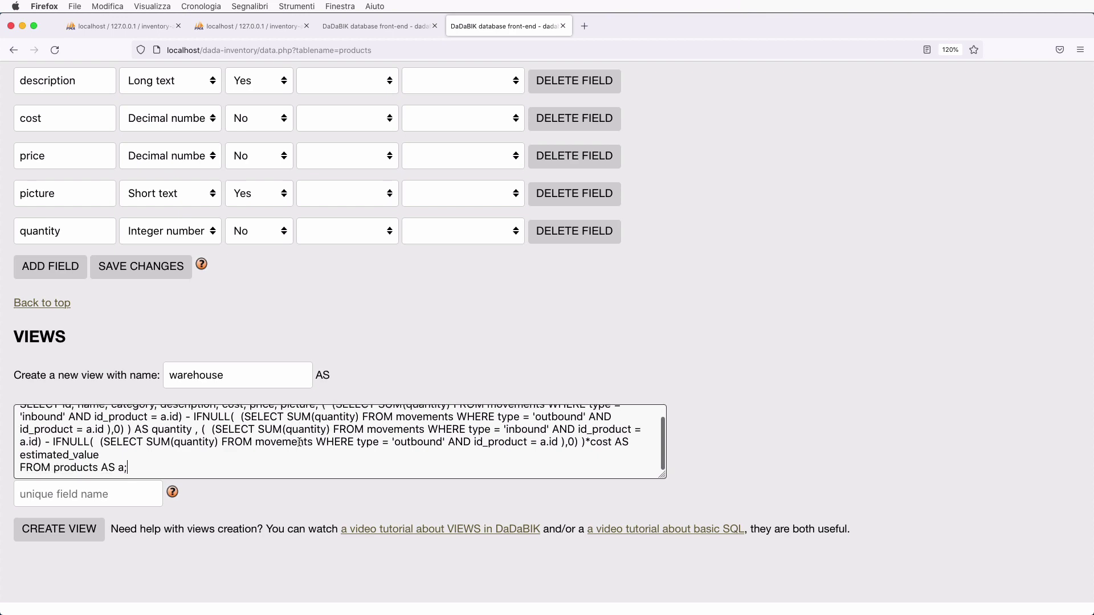
scroll(299, 442, up, 1)
scroll(682, 382, down, 2)
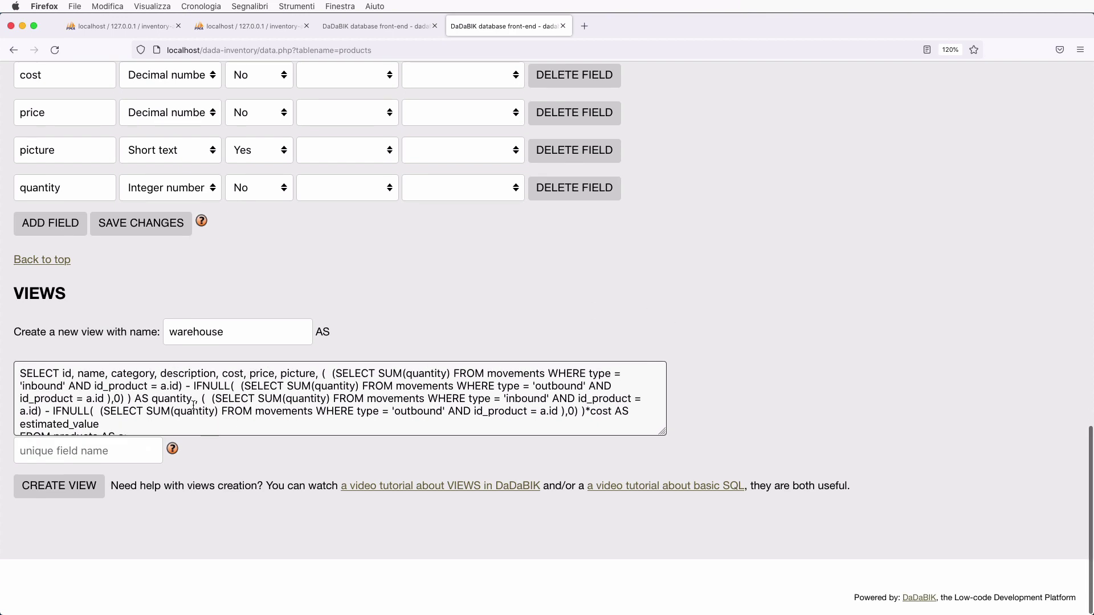
click(120, 442)
scroll(119, 442, up, 3)
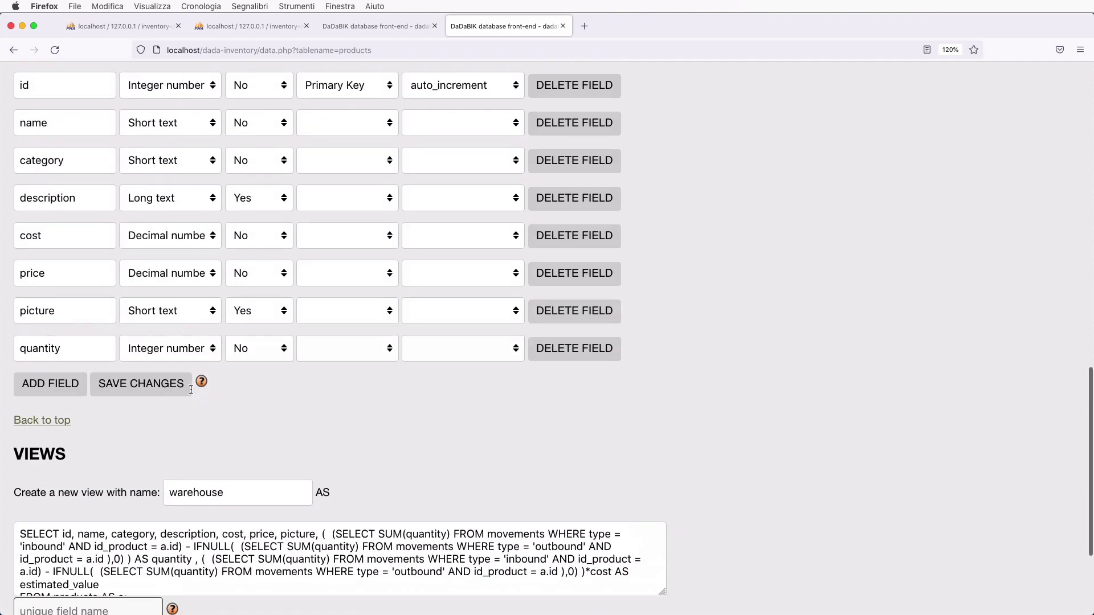
scroll(191, 389, down, 4)
scroll(175, 411, up, 1)
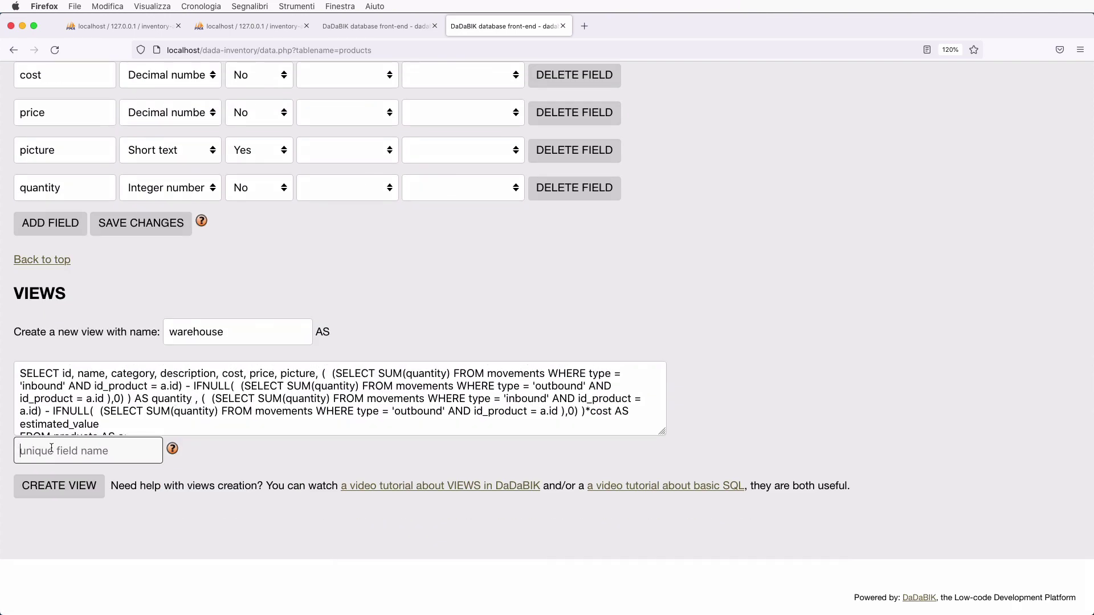
text(id)
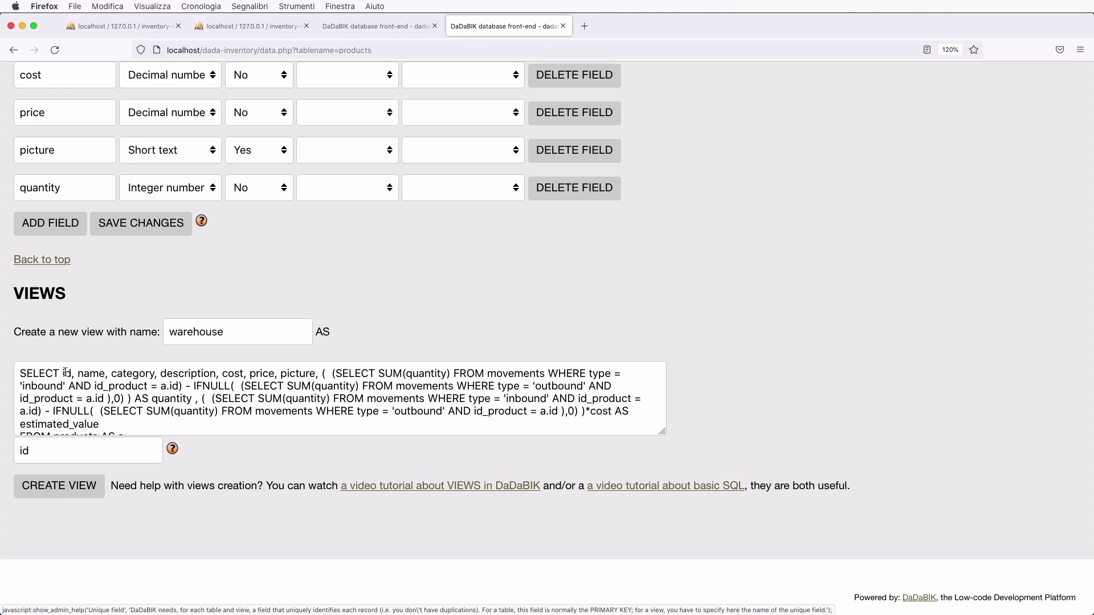
- Create the warehouse view, removing the query's trailing semicolon after the first attempt errors
click(78, 489)
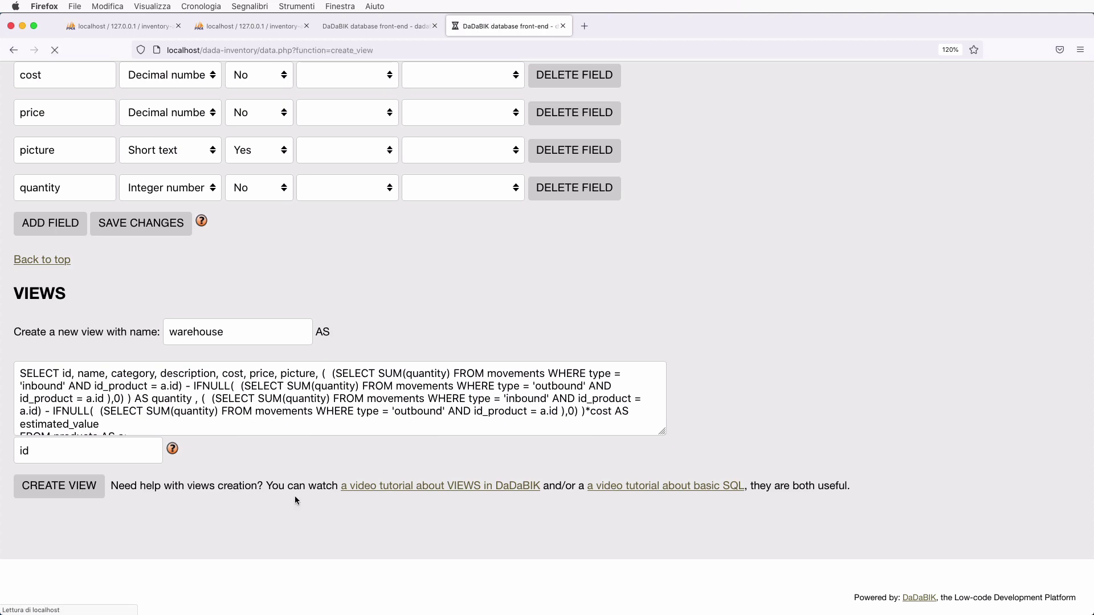
scroll(296, 501, down, 15)
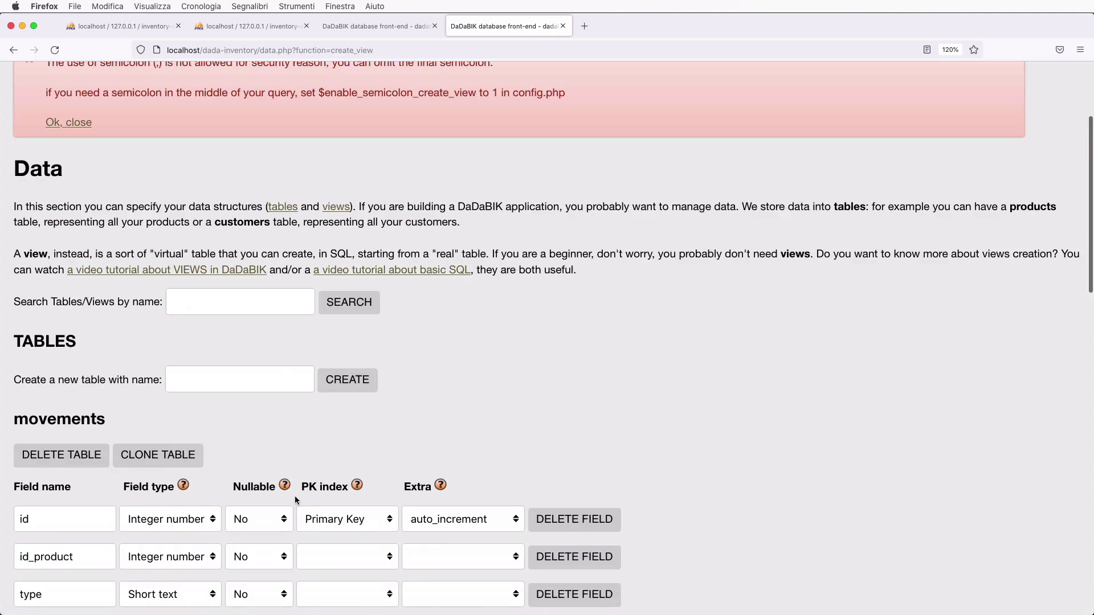
scroll(164, 409, down, 1)
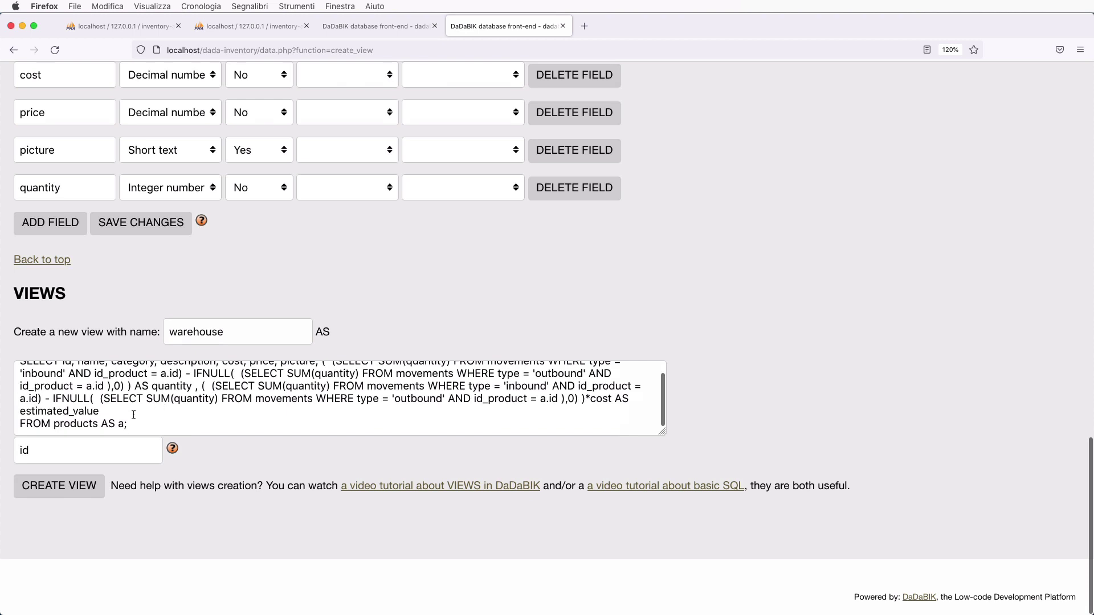
click(134, 422)
key(BackSpace)
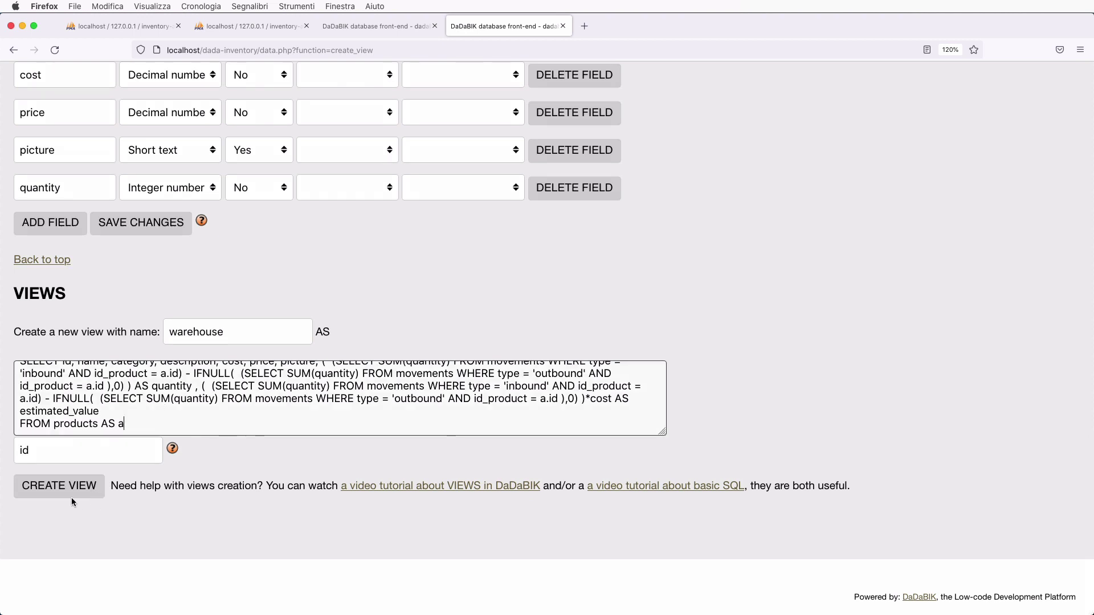
click(74, 493)
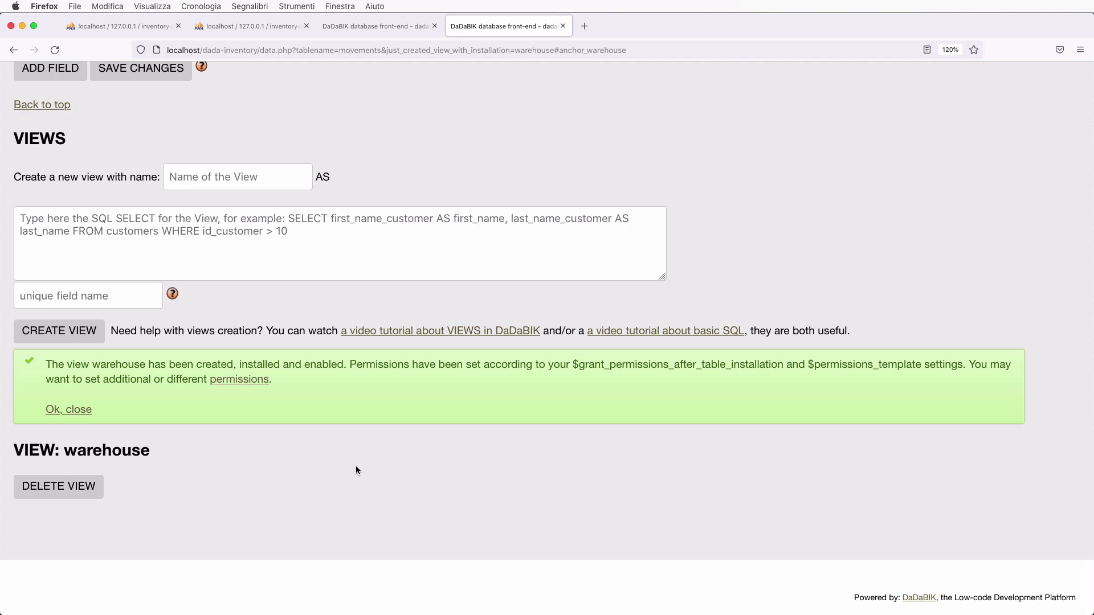
- Go to the Data settings page and bring up the permissions configuration
scroll(355, 469, up, 20)
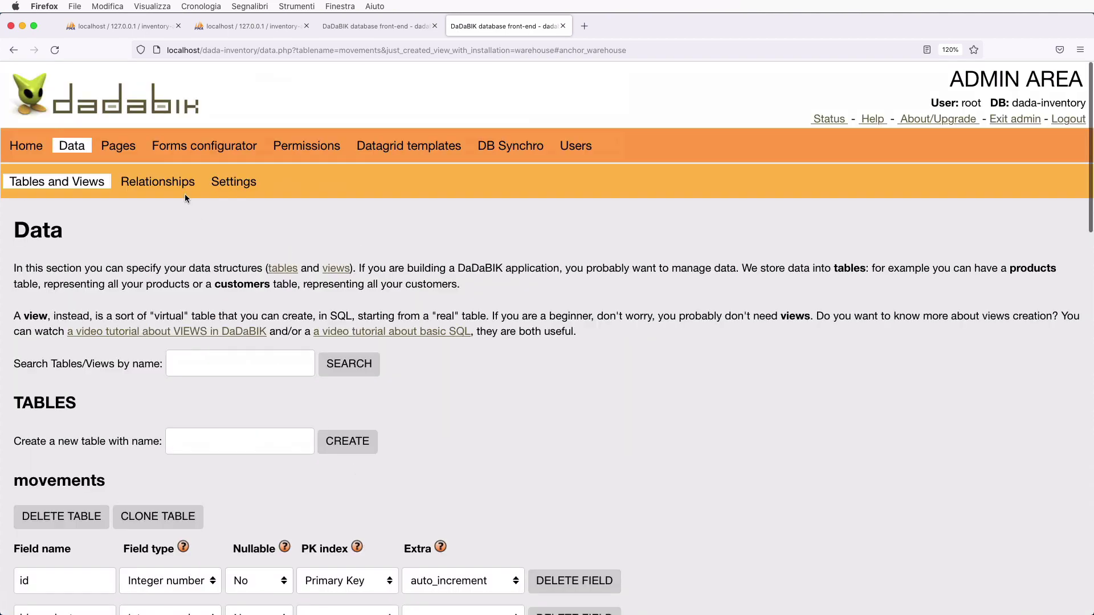
click(234, 183)
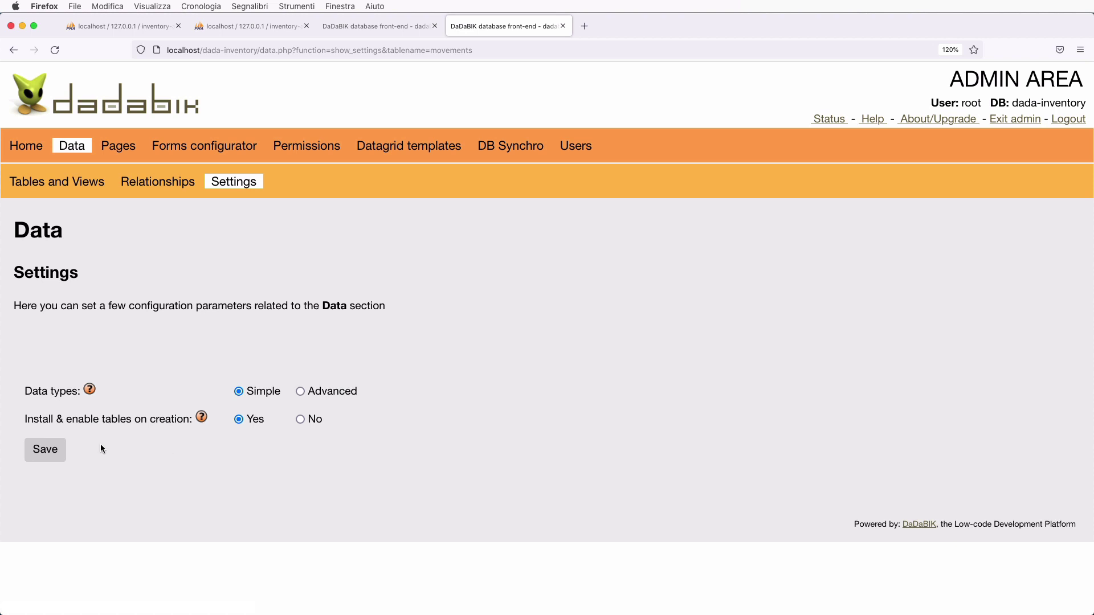
click(306, 149)
- Select the warehouse view and admin group, and set all table-level permissions to Yes
click(302, 246)
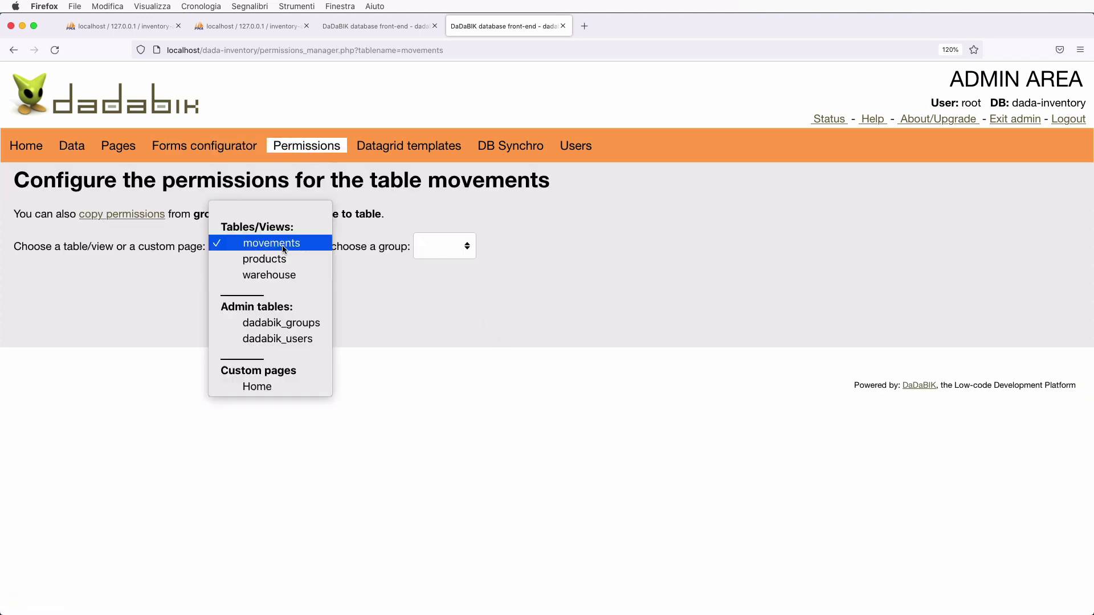
click(304, 274)
click(440, 249)
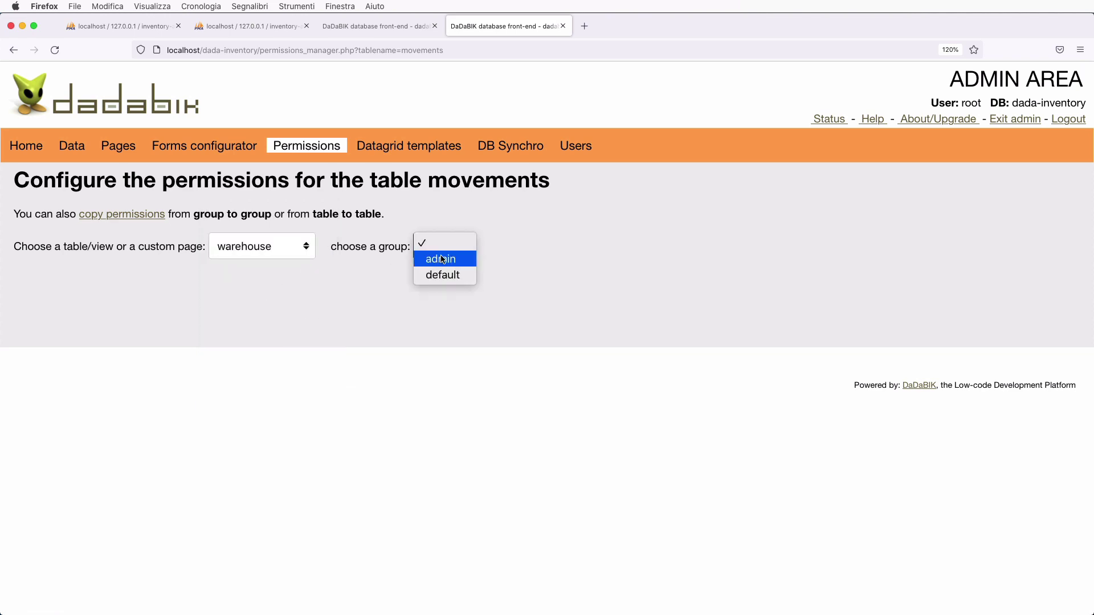
click(448, 257)
scroll(637, 319, down, 3)
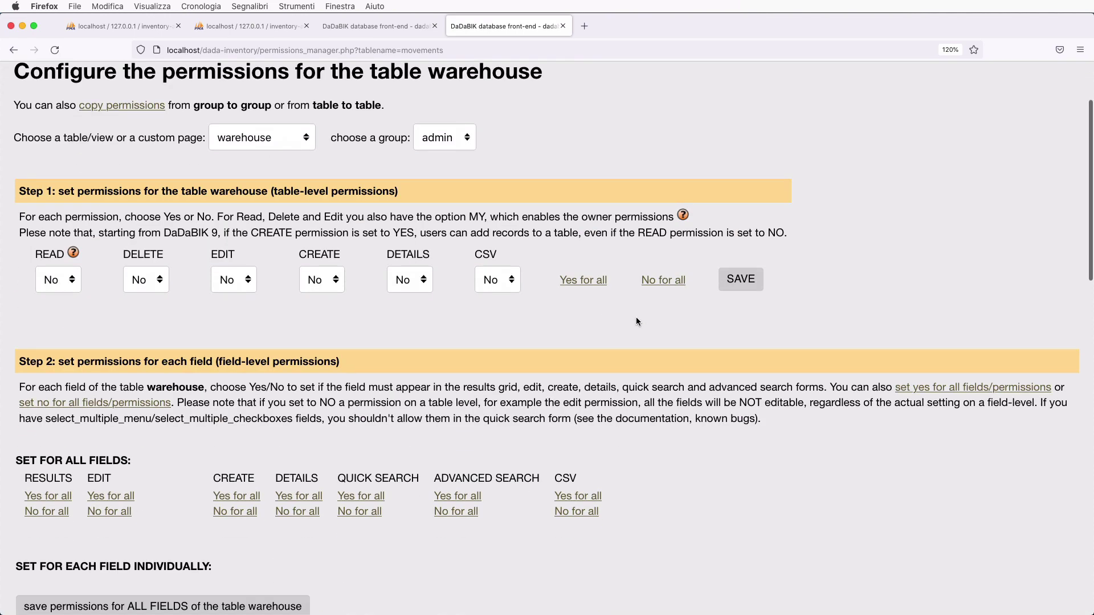
click(579, 281)
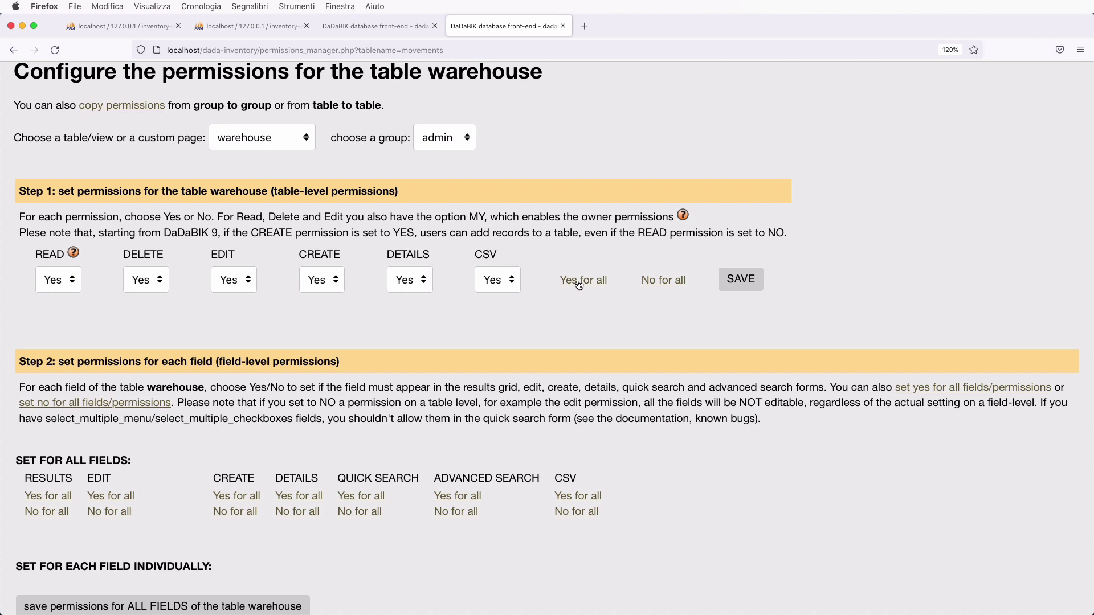
- Deny DELETE, EDIT and CREATE on warehouse for admin and save the permissions
click(144, 279)
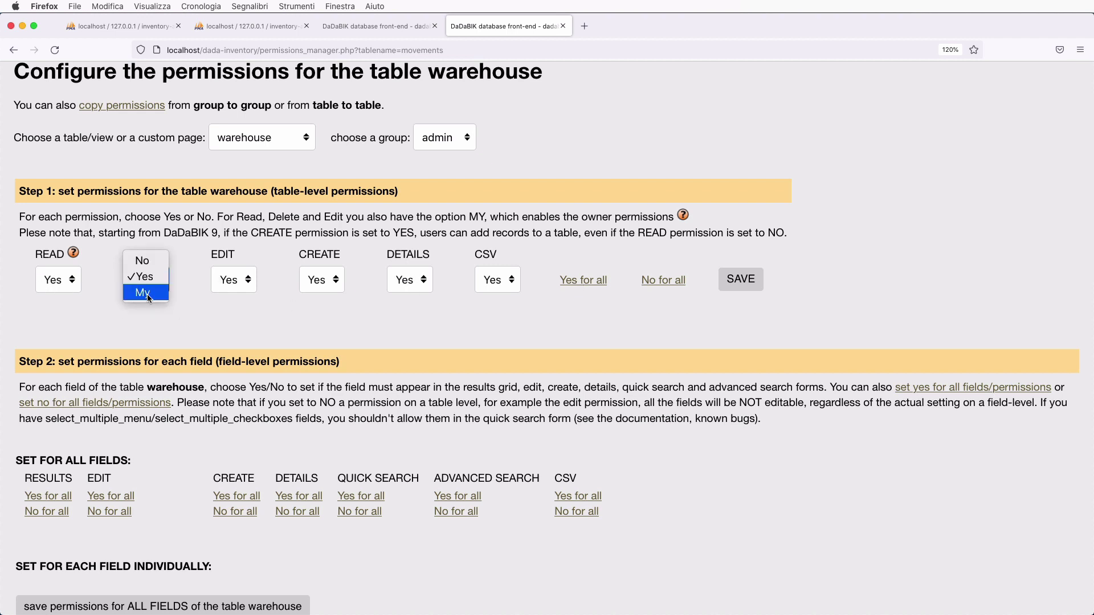
click(167, 268)
click(230, 278)
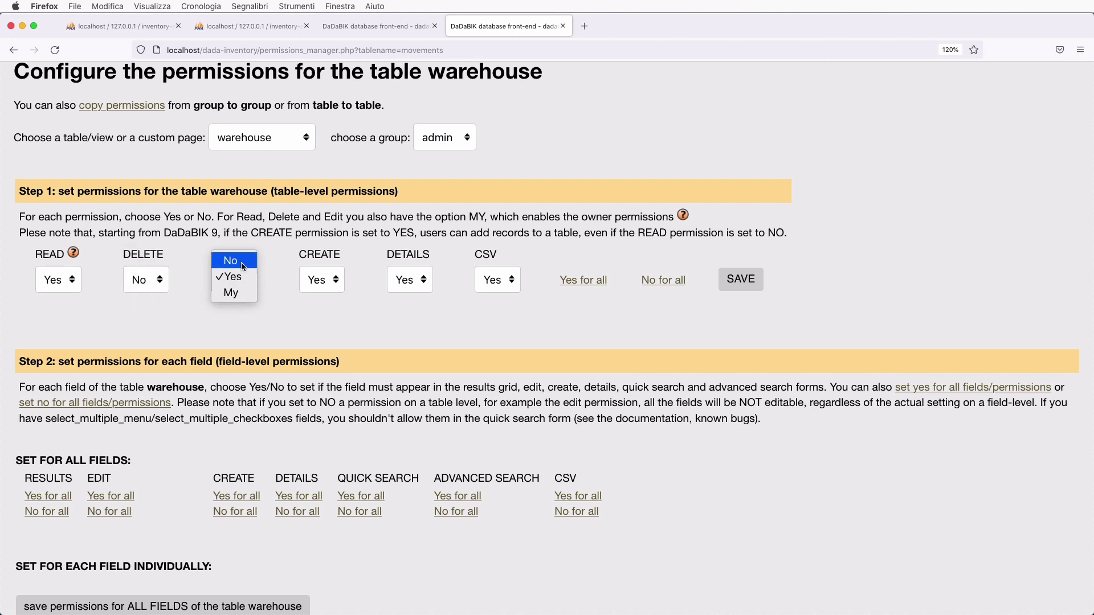
click(241, 262)
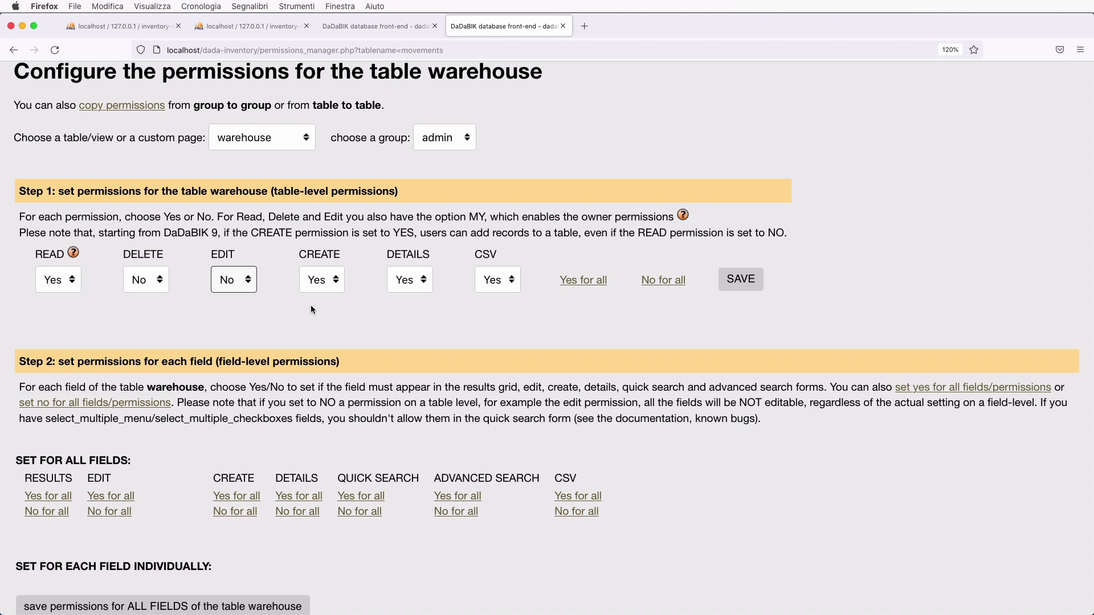
click(322, 279)
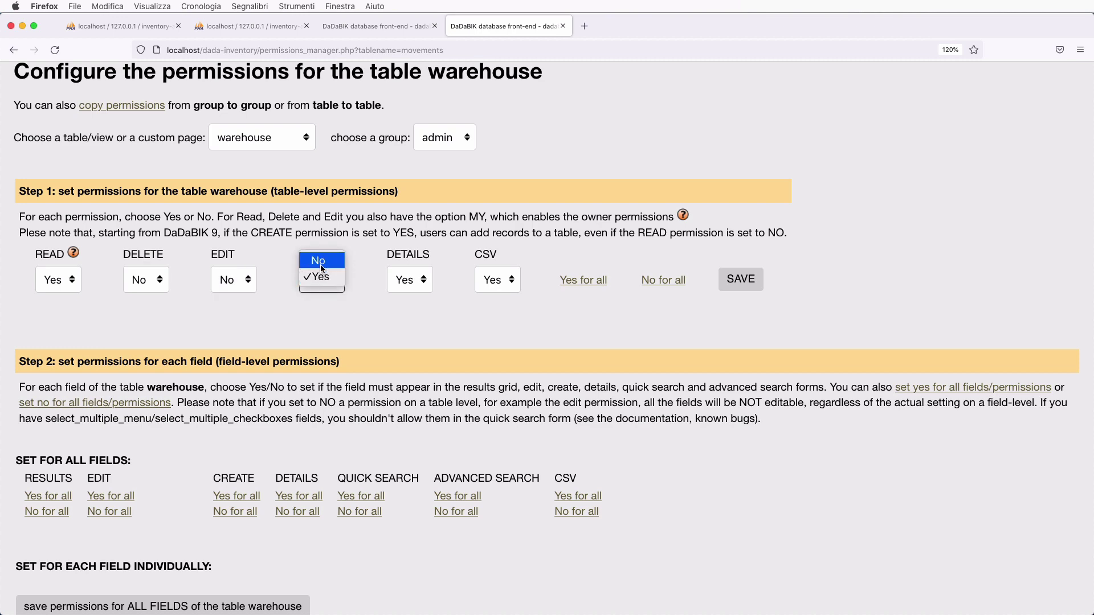
click(319, 257)
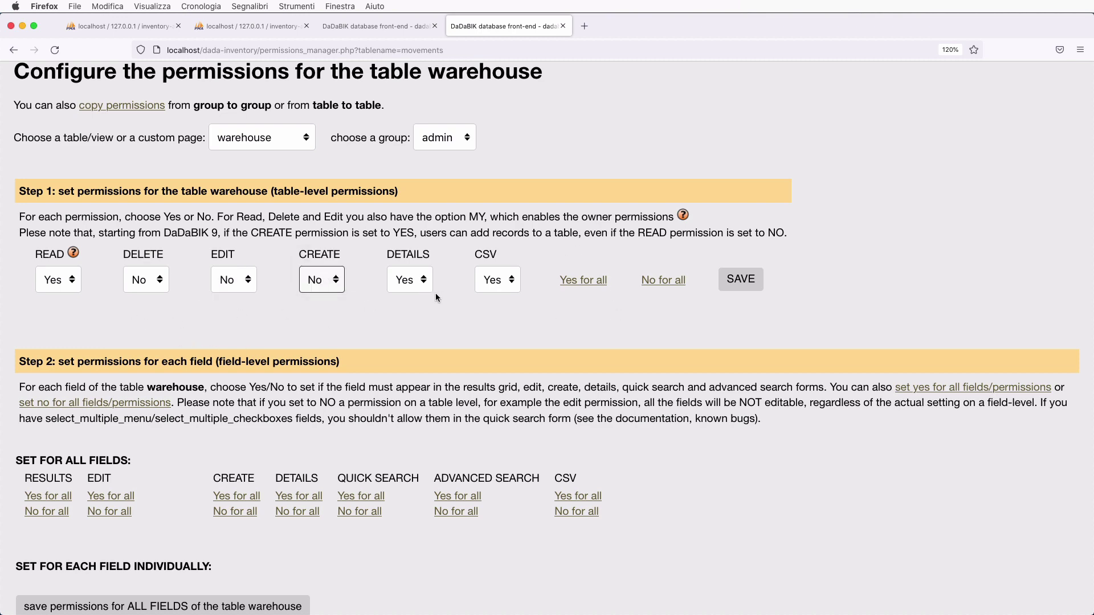
click(740, 279)
scroll(475, 454, down, 8)
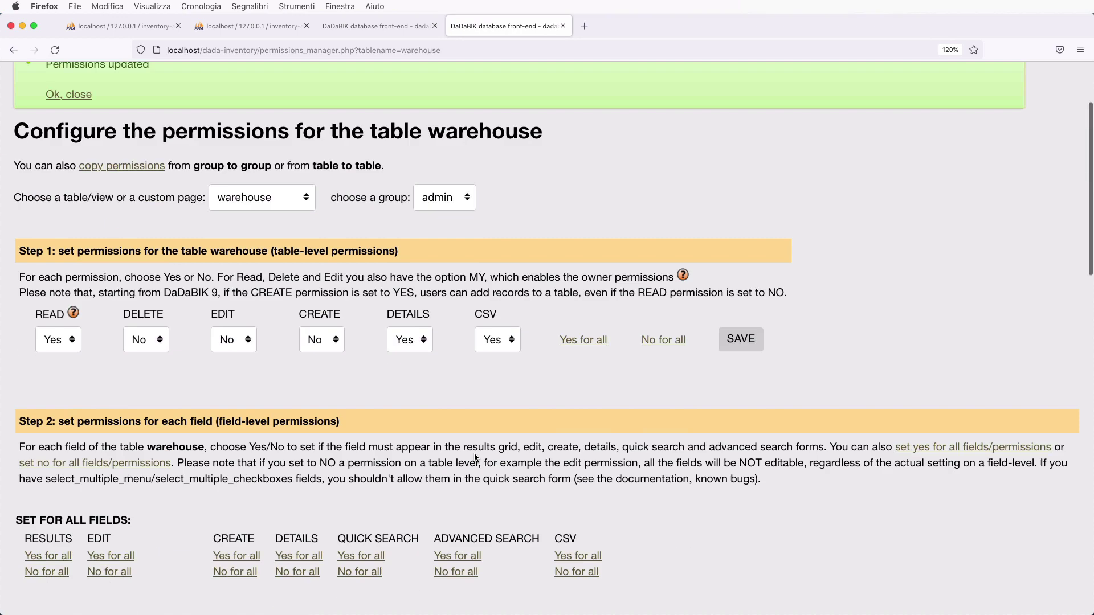
- Enable all warehouse fields for results, details, quick search, advanced search and CSV; hide id; save
scroll(474, 454, down, 2)
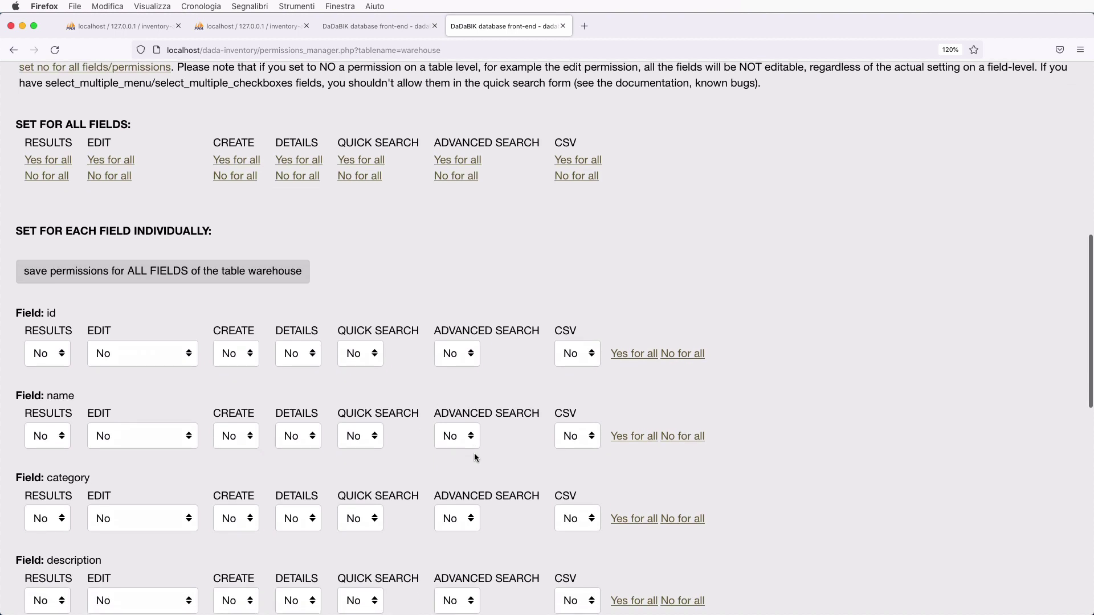
scroll(474, 457, up, 3)
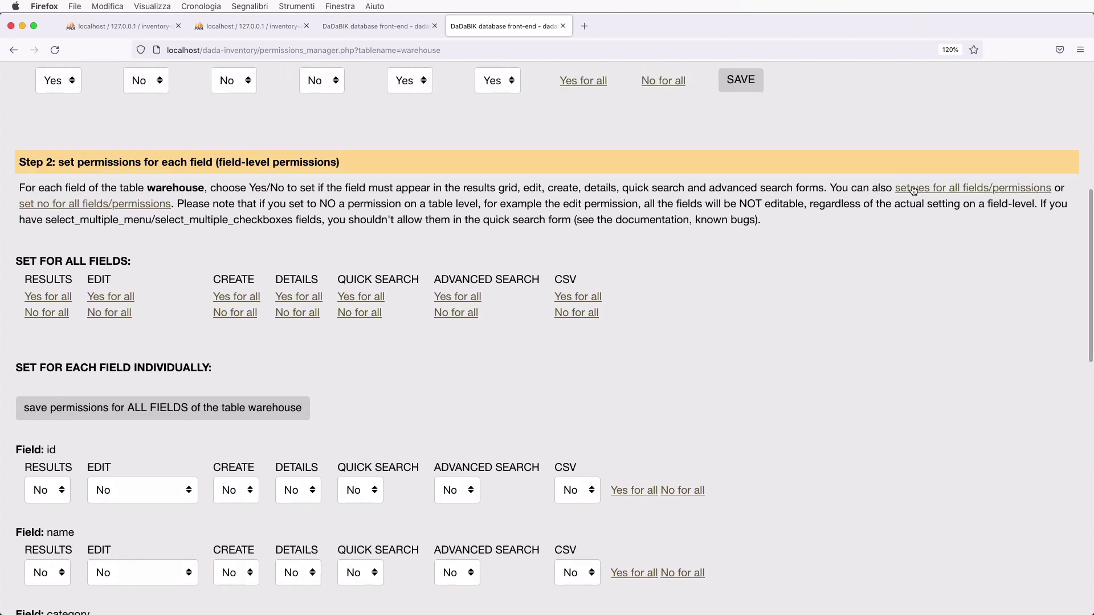
scroll(286, 415, down, 2)
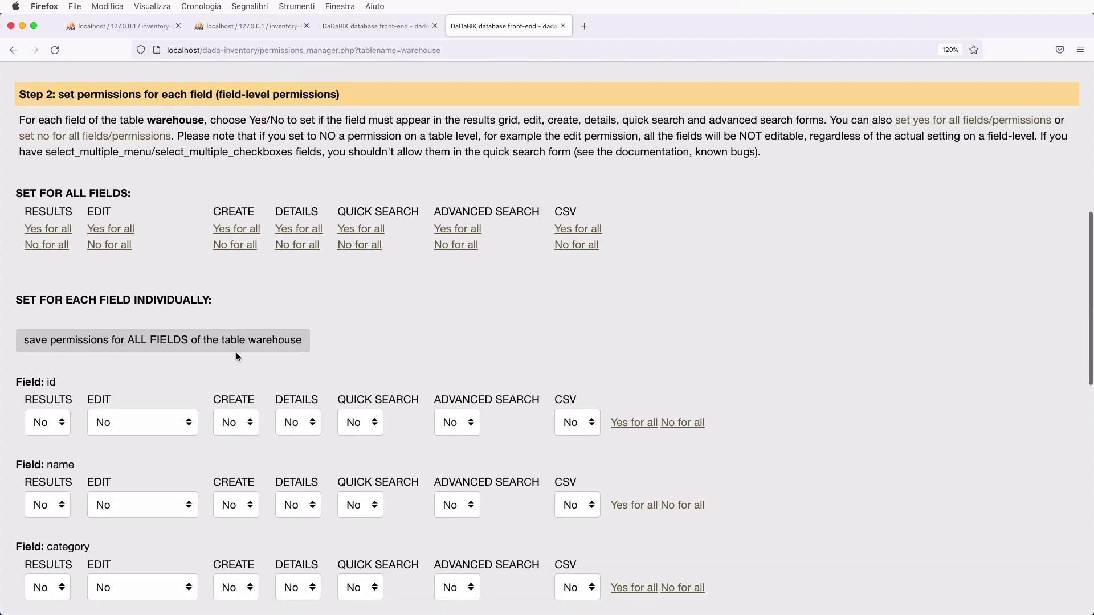
click(55, 233)
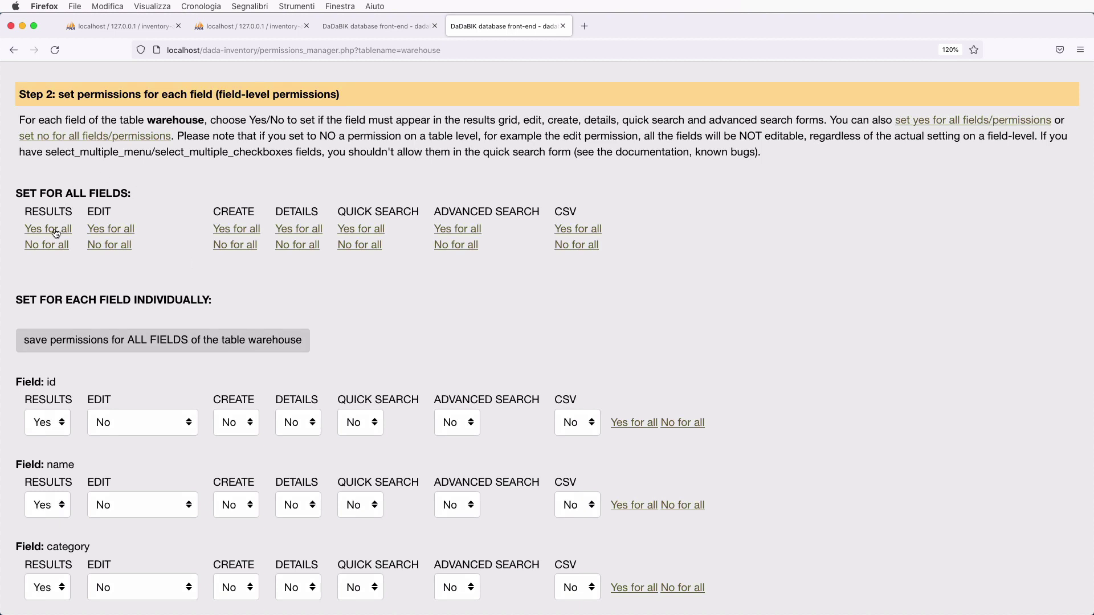
click(301, 230)
click(365, 231)
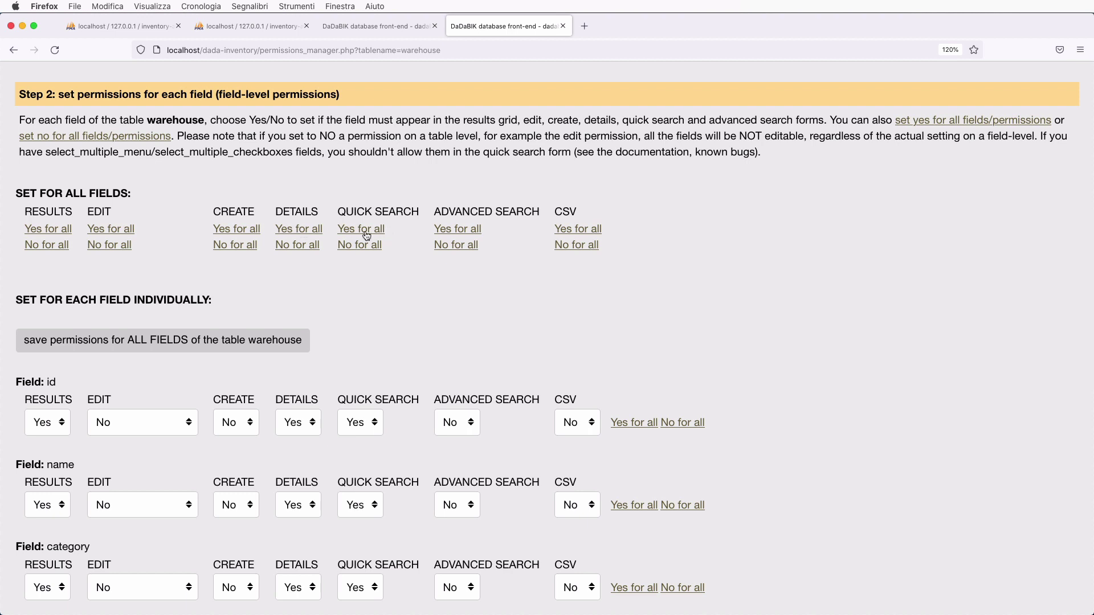
click(459, 231)
click(587, 231)
scroll(497, 365, down, 3)
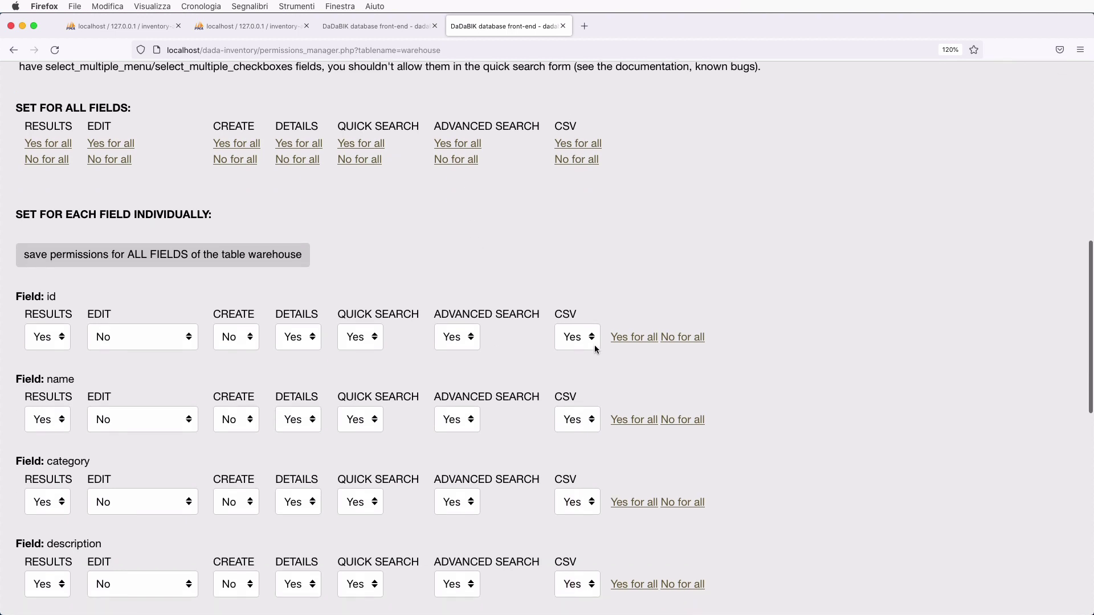
click(696, 338)
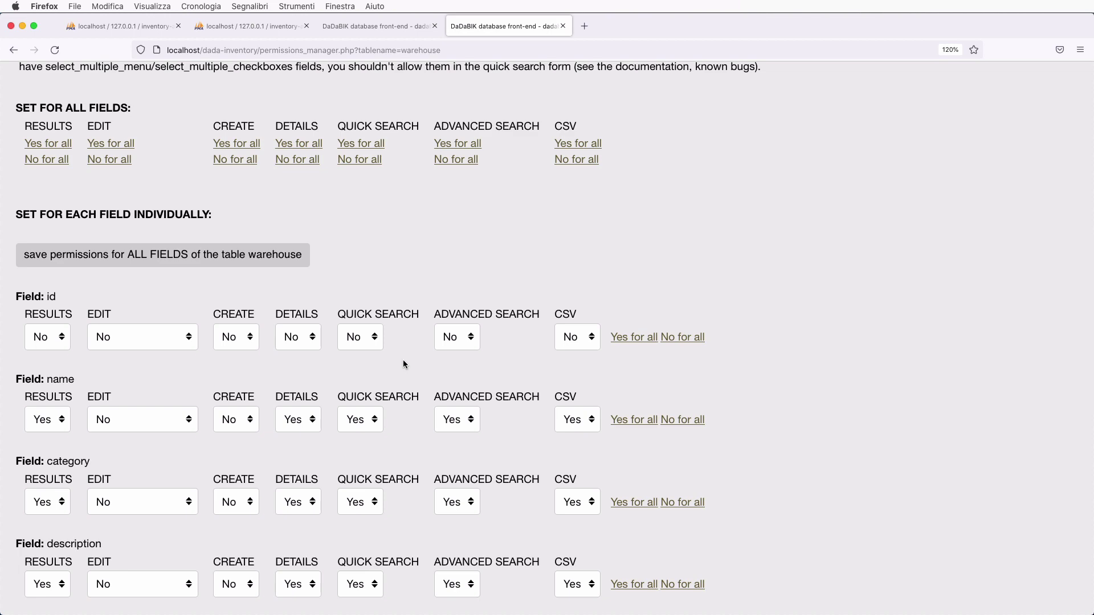
click(168, 261)
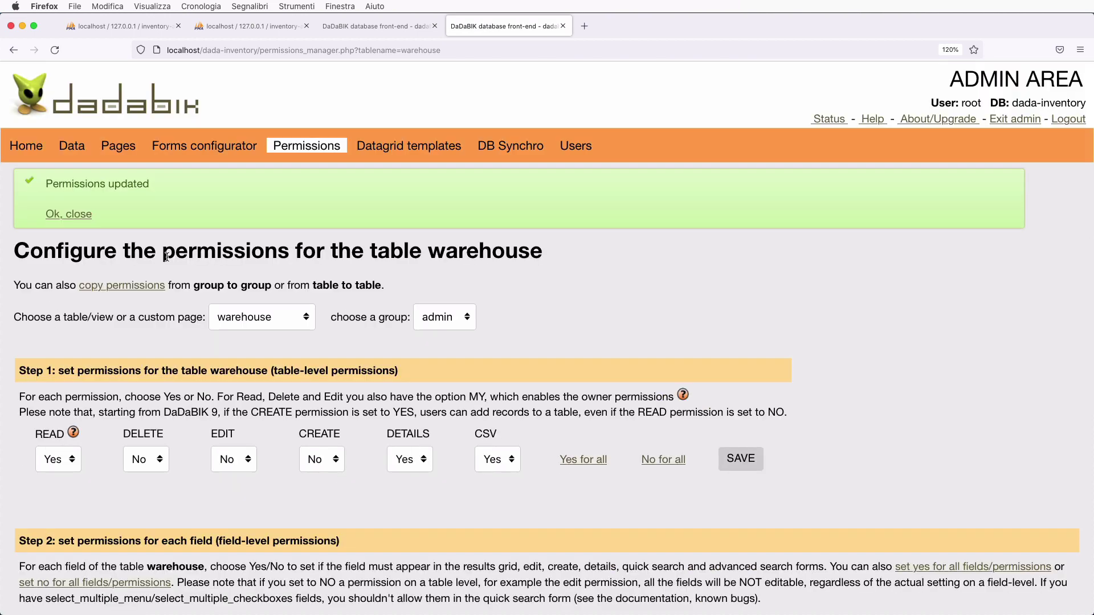
- Open the warehouse list in the app and review six products' Quantity and Estimated value columns
click(367, 27)
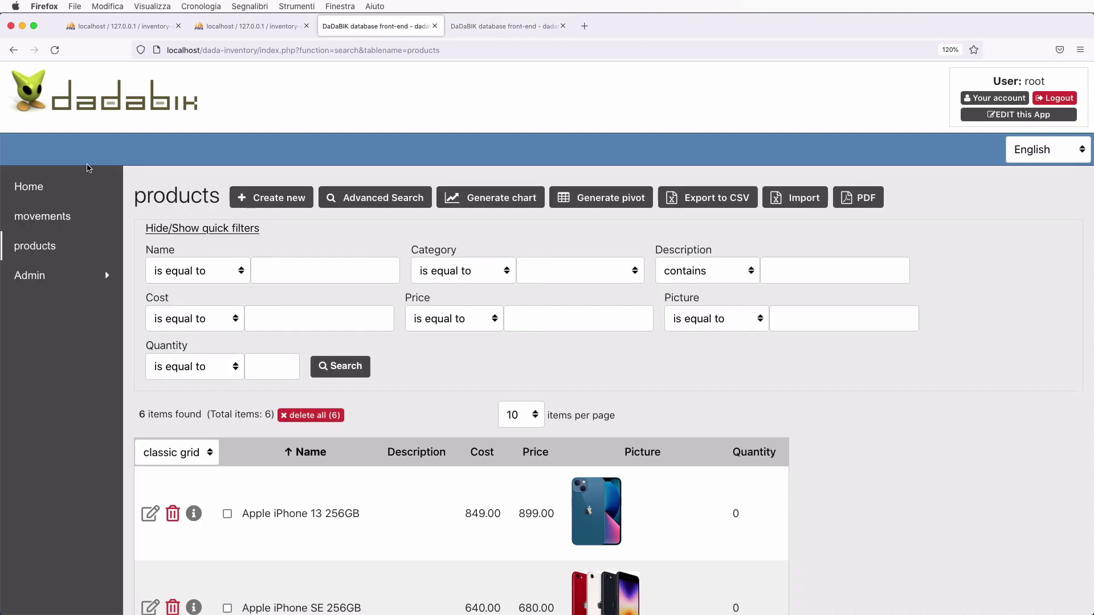
click(24, 188)
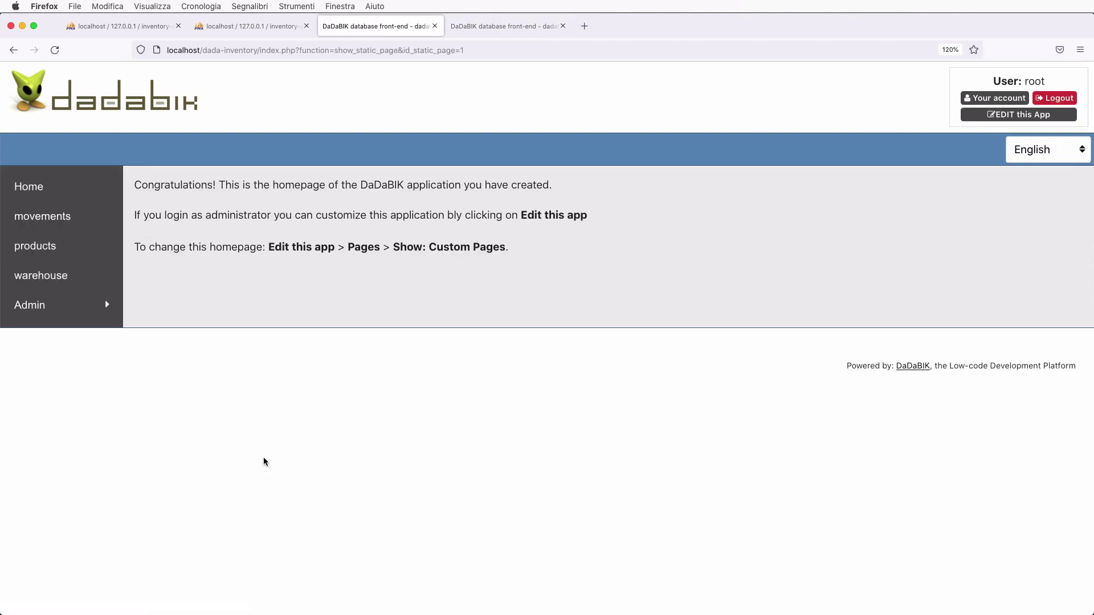
click(61, 276)
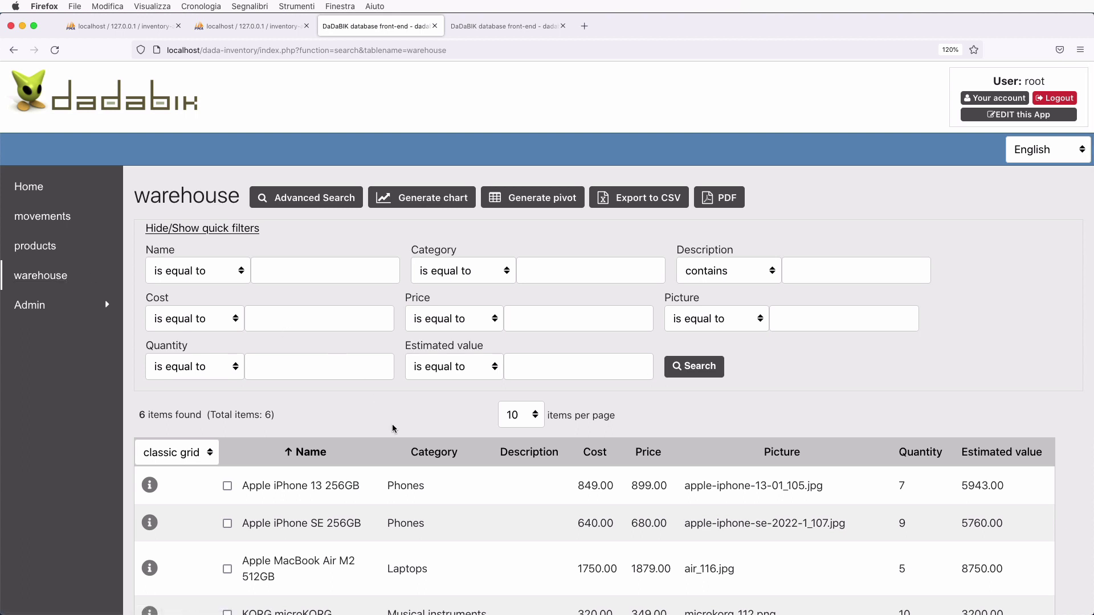
scroll(393, 428, down, 2)
scroll(393, 429, up, 2)
scroll(275, 403, down, 2)
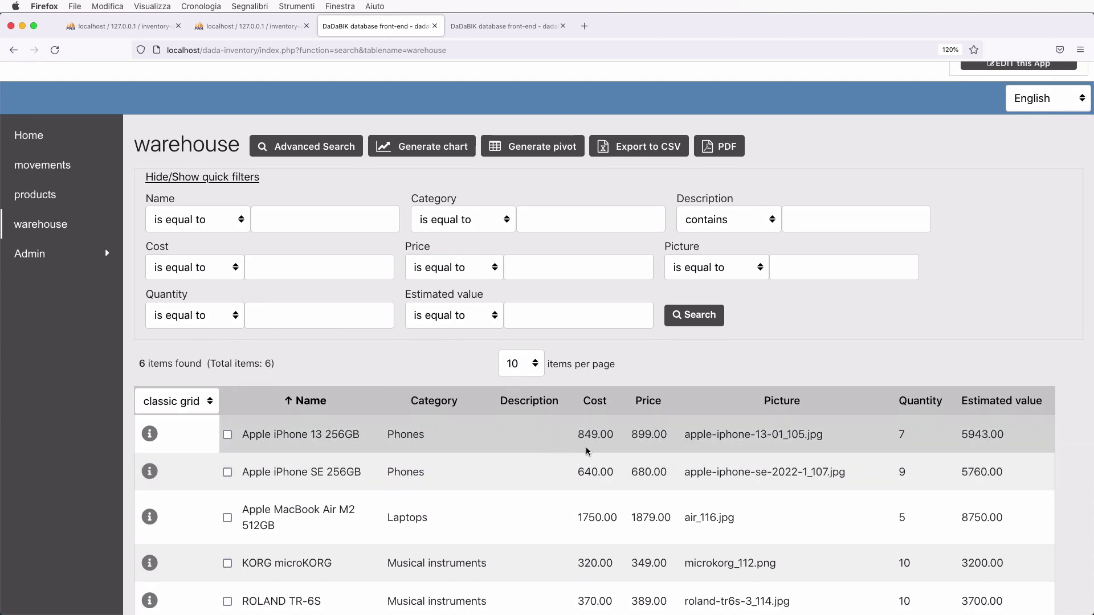
scroll(737, 457, down, 2)
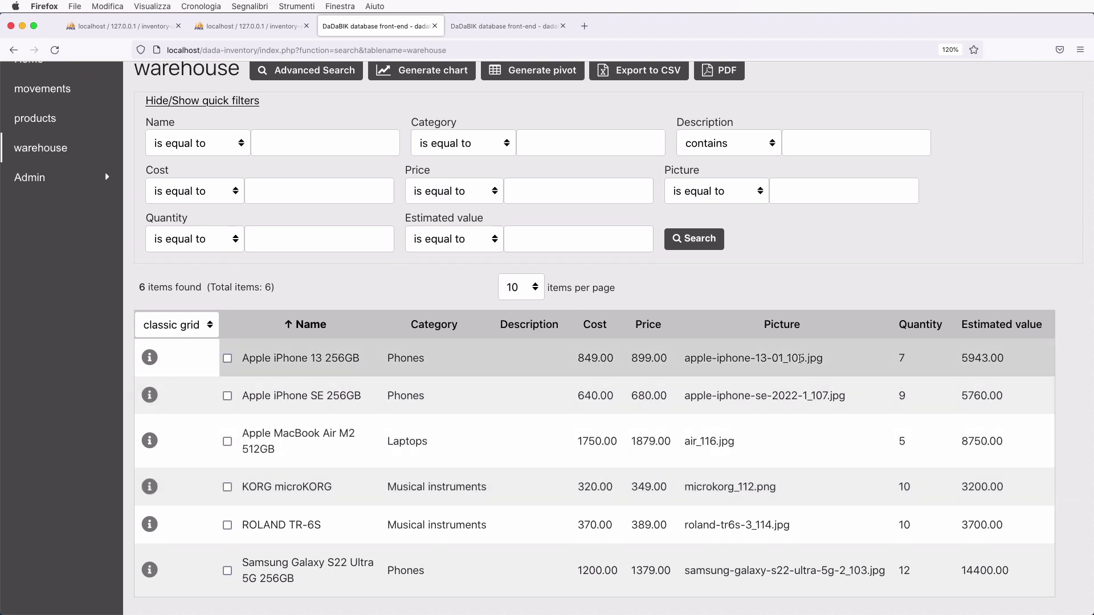
scroll(741, 473, down, 2)
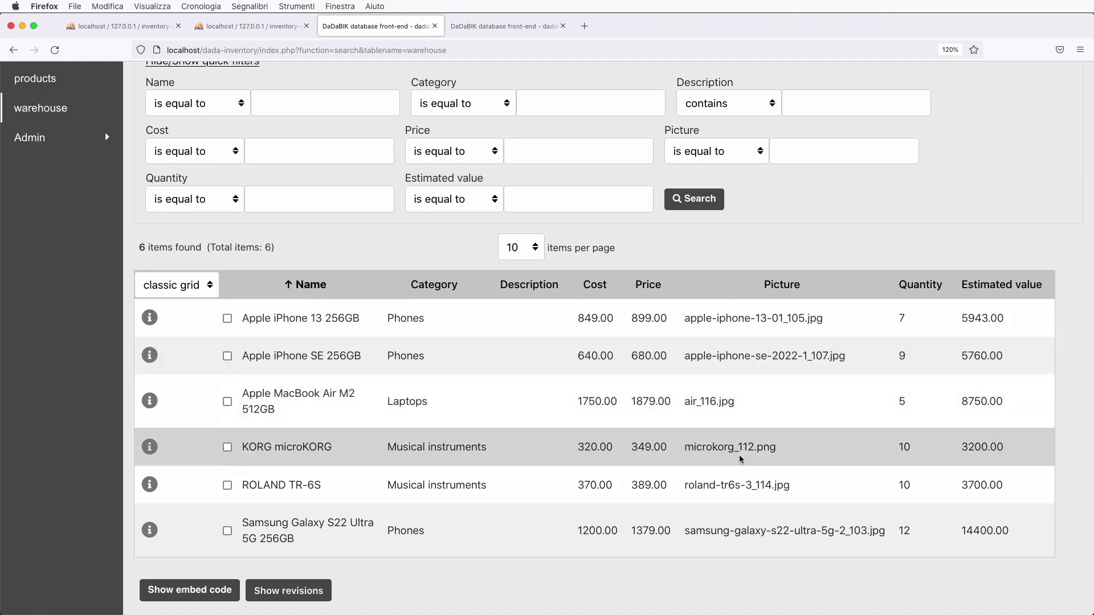
scroll(741, 459, up, 5)
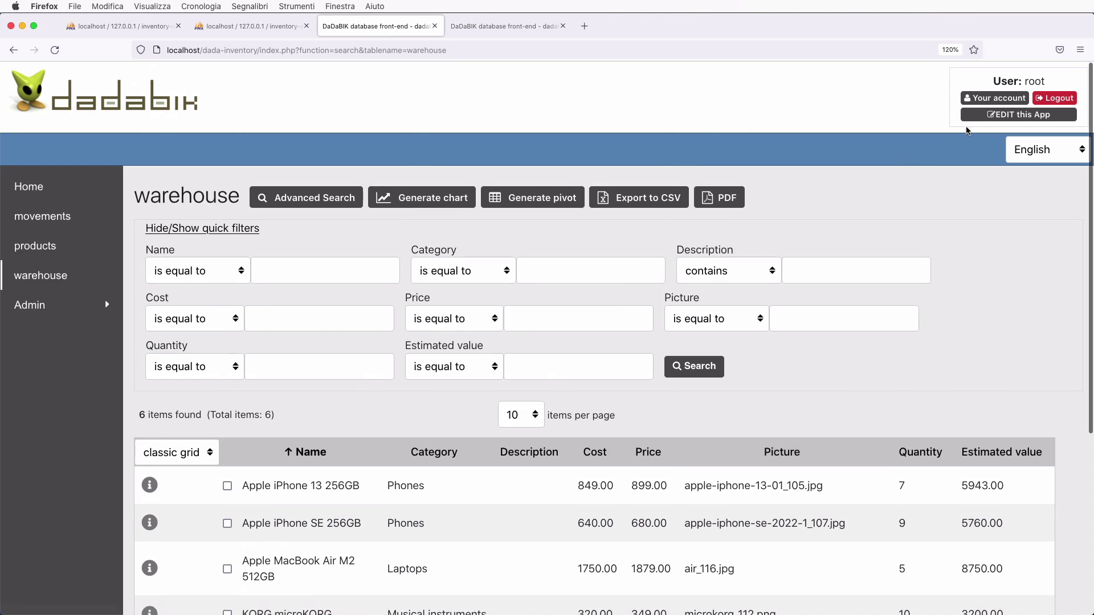
- In the warehouse form configurator, change the picture field's type to image_file
click(498, 23)
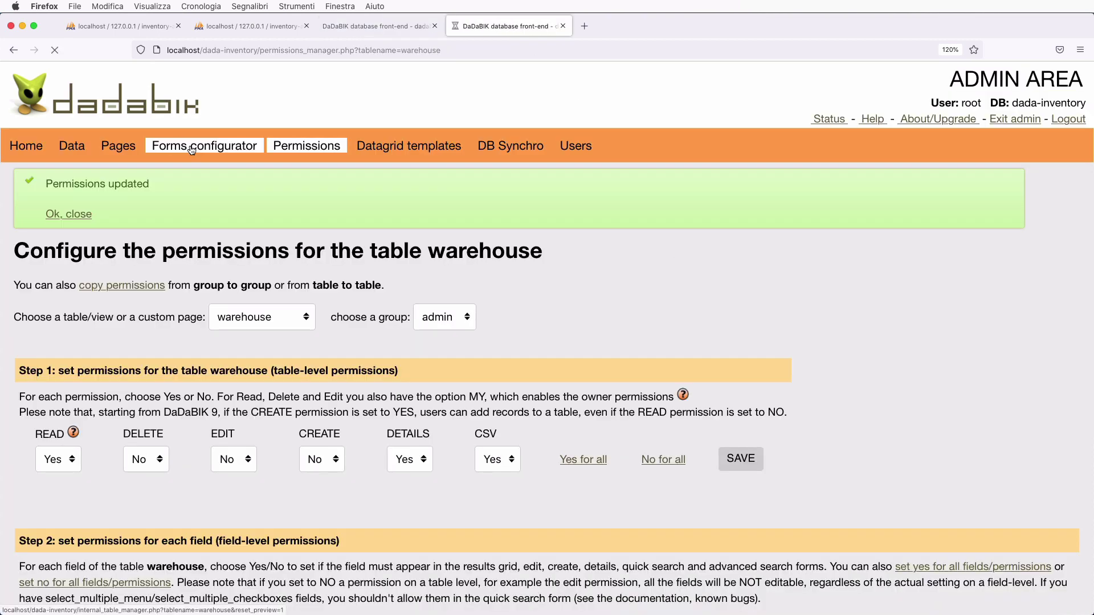
click(194, 141)
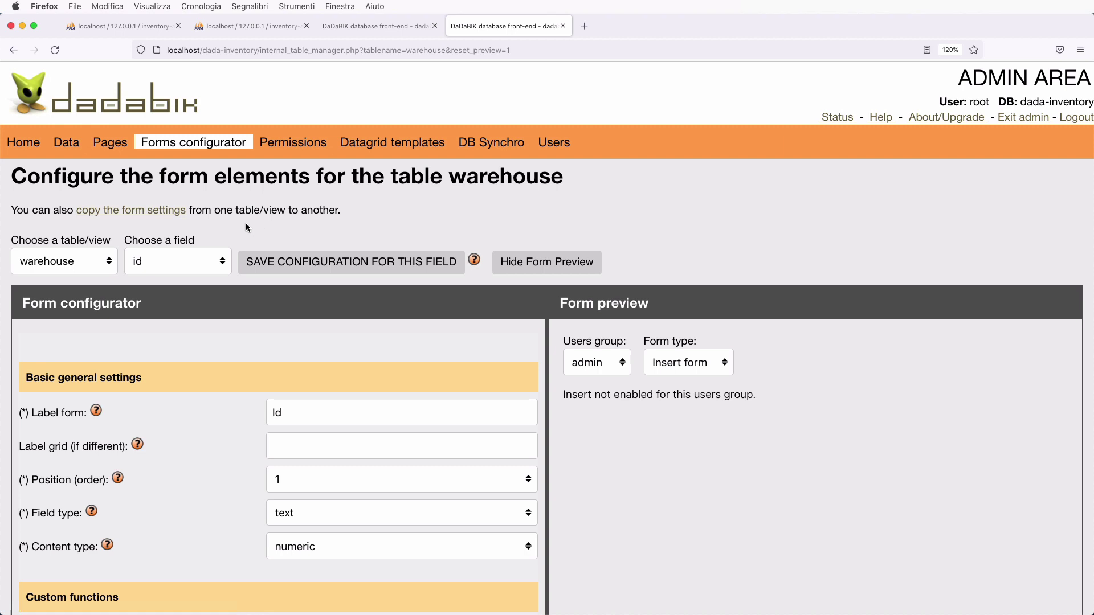
scroll(166, 324, down, 2)
click(169, 225)
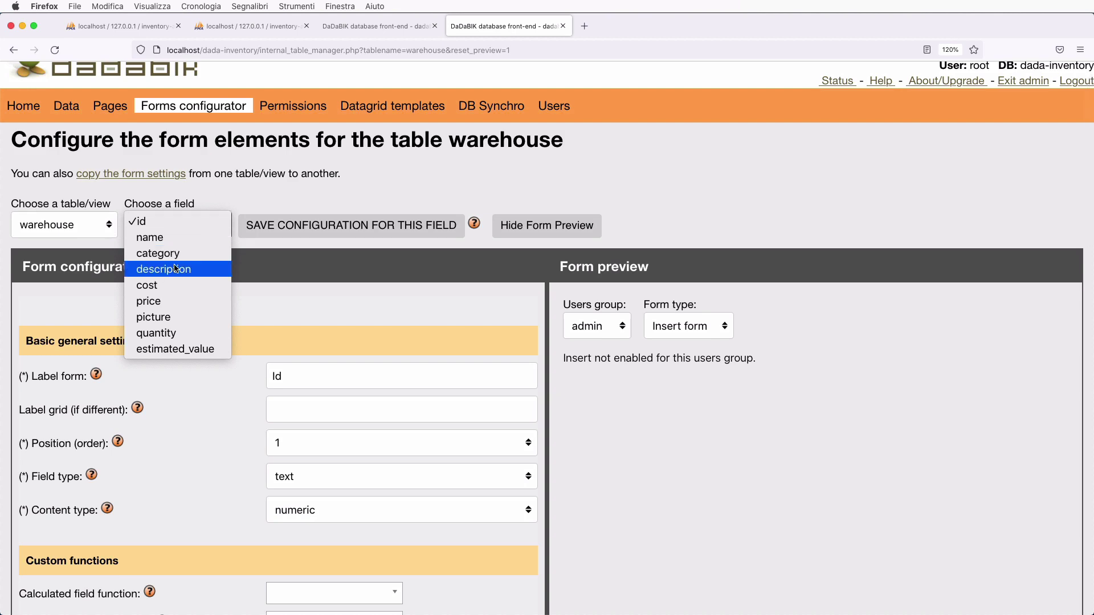
click(175, 318)
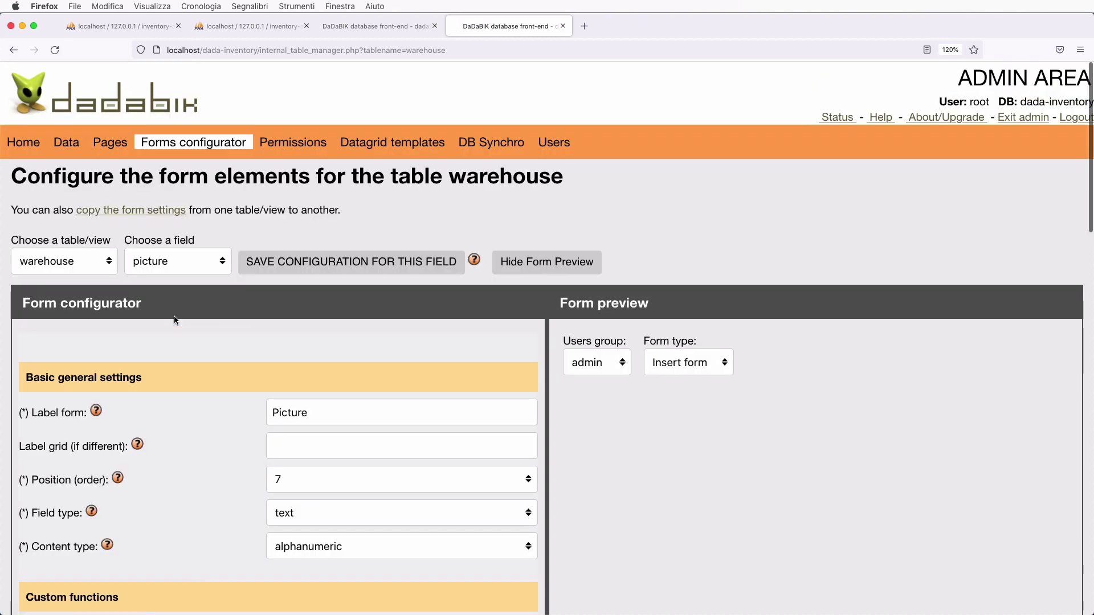
scroll(281, 340, down, 4)
click(325, 343)
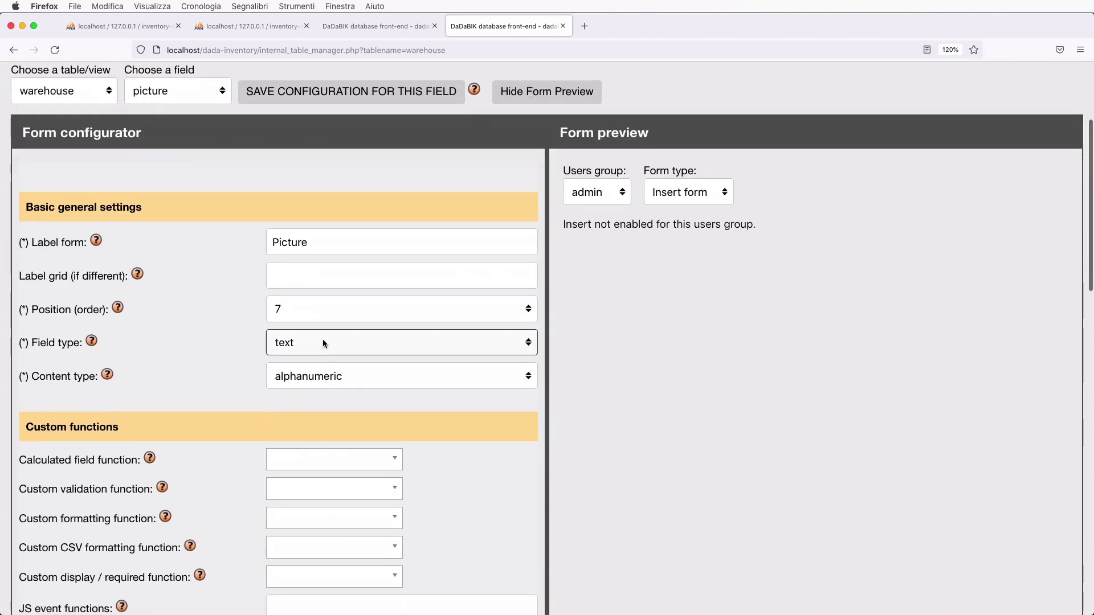
scroll(342, 302, down, 2)
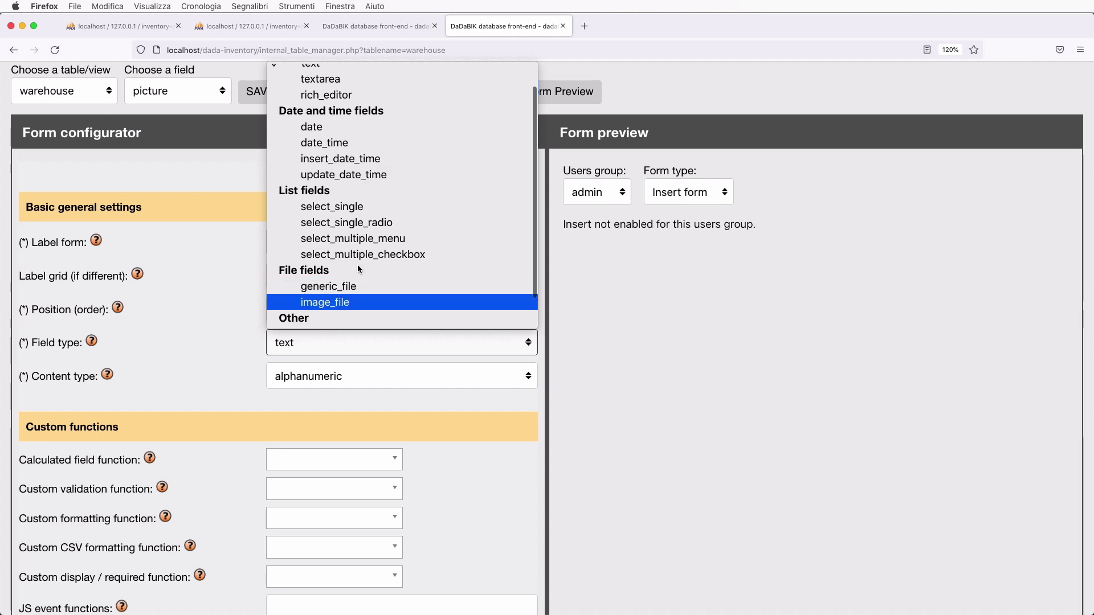
click(345, 302)
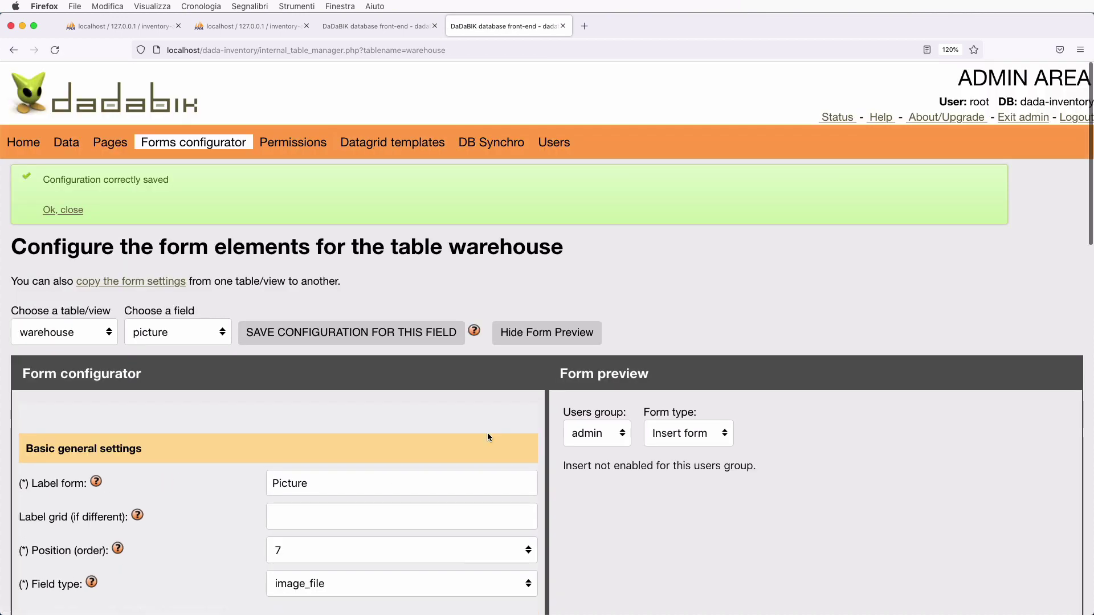
scroll(488, 432, down, 5)
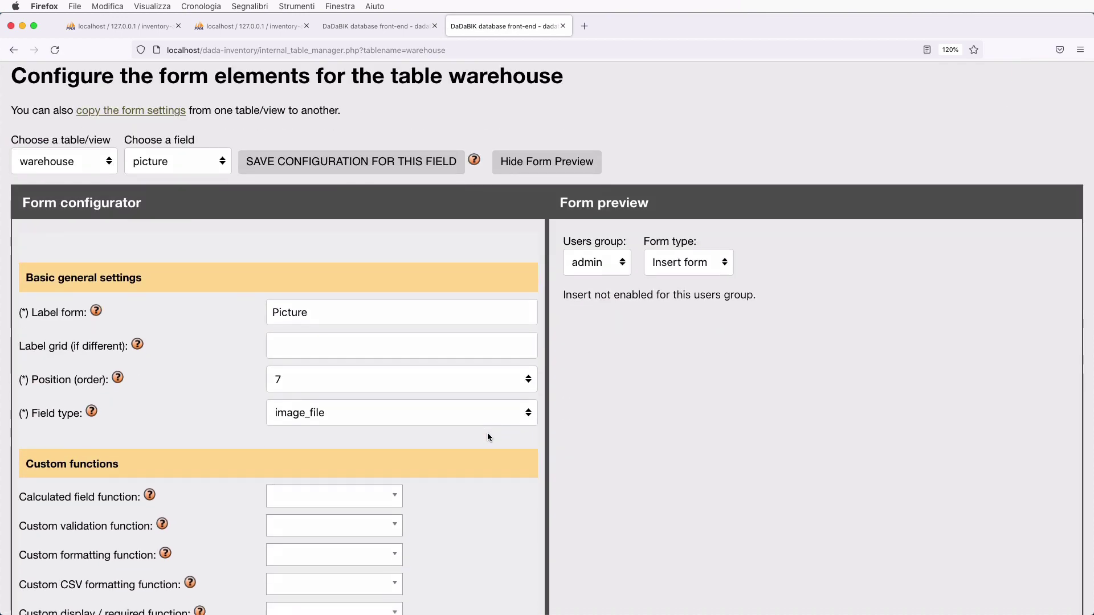
- Review the settings of the cost, price and estimated_value fields
click(188, 167)
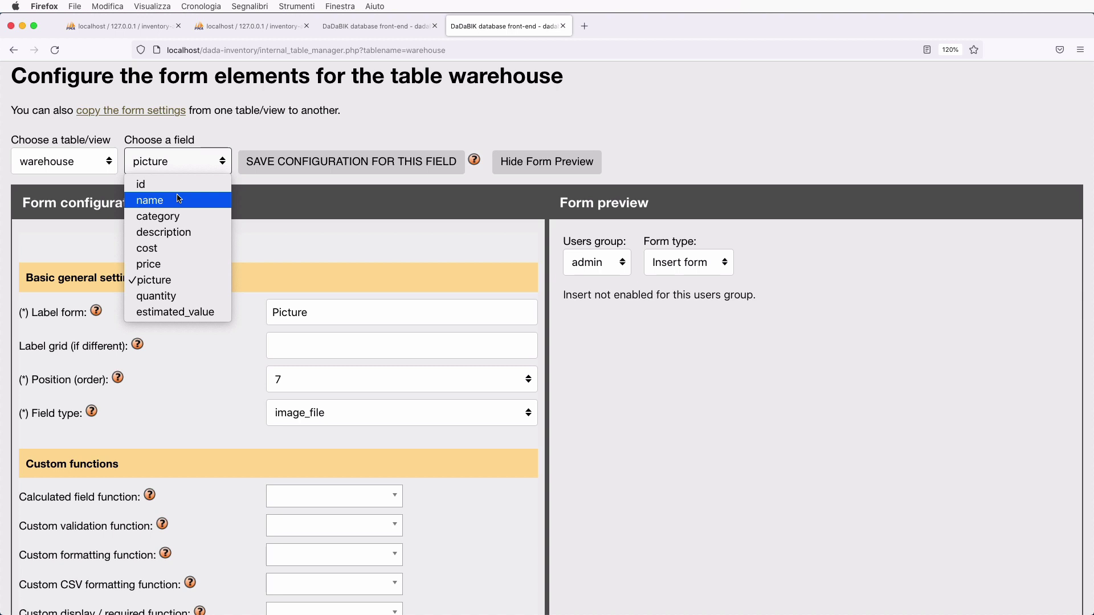
click(210, 250)
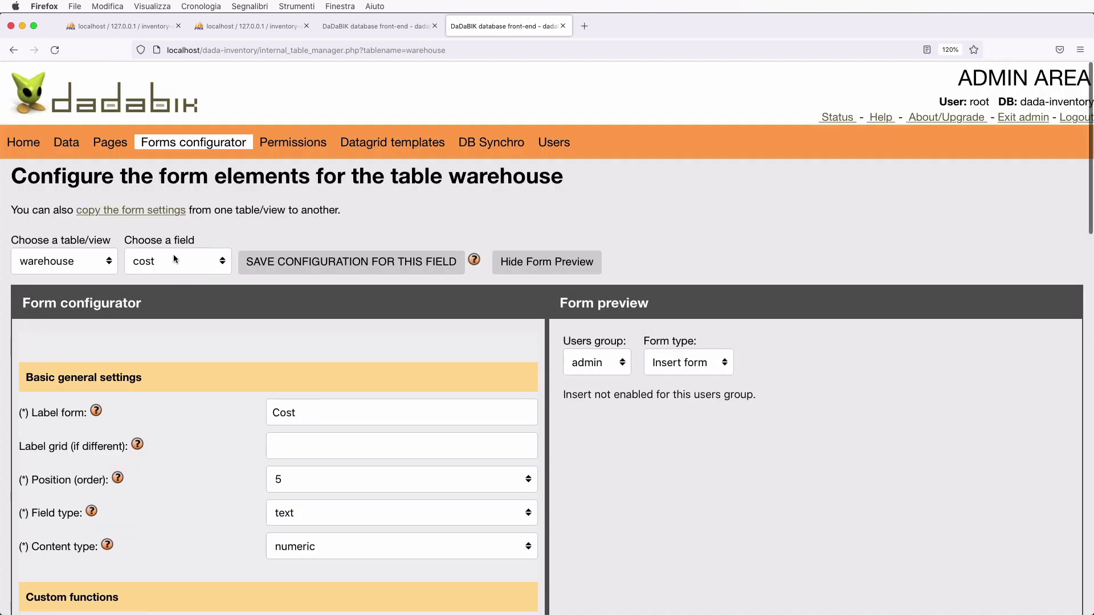
click(173, 259)
click(176, 272)
scroll(228, 351, down, 2)
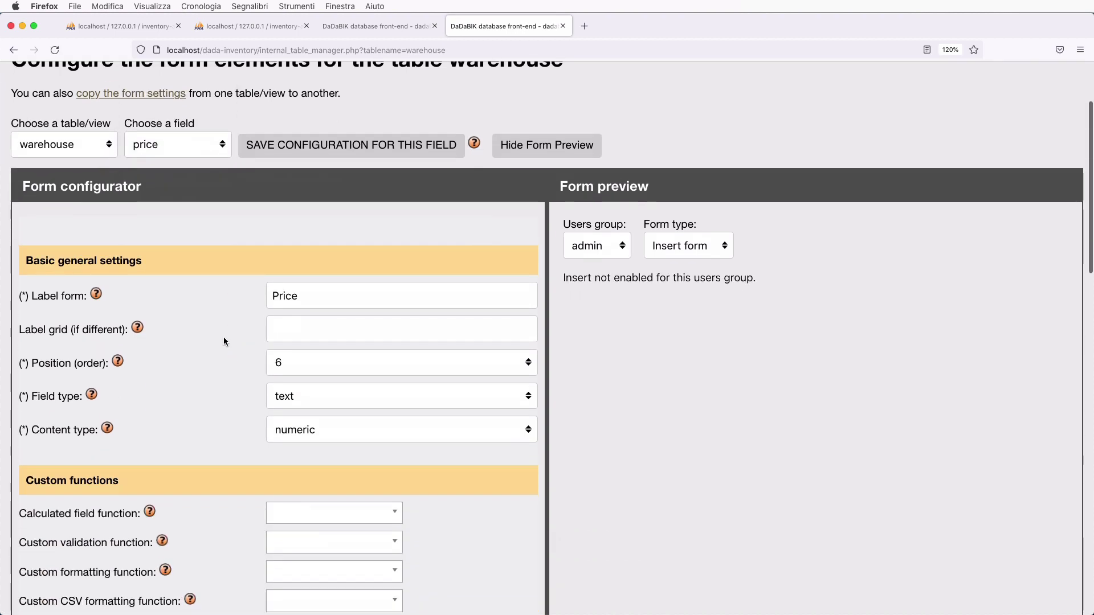
click(178, 145)
click(176, 294)
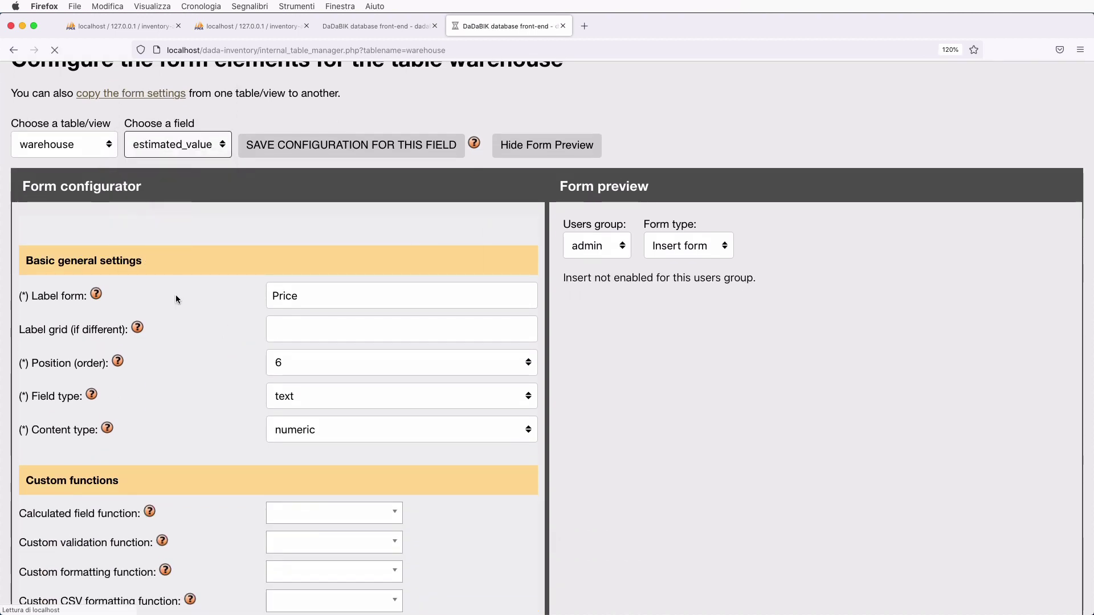
scroll(171, 228, down, 1)
- Review the settings of the quantity and category fields
click(153, 179)
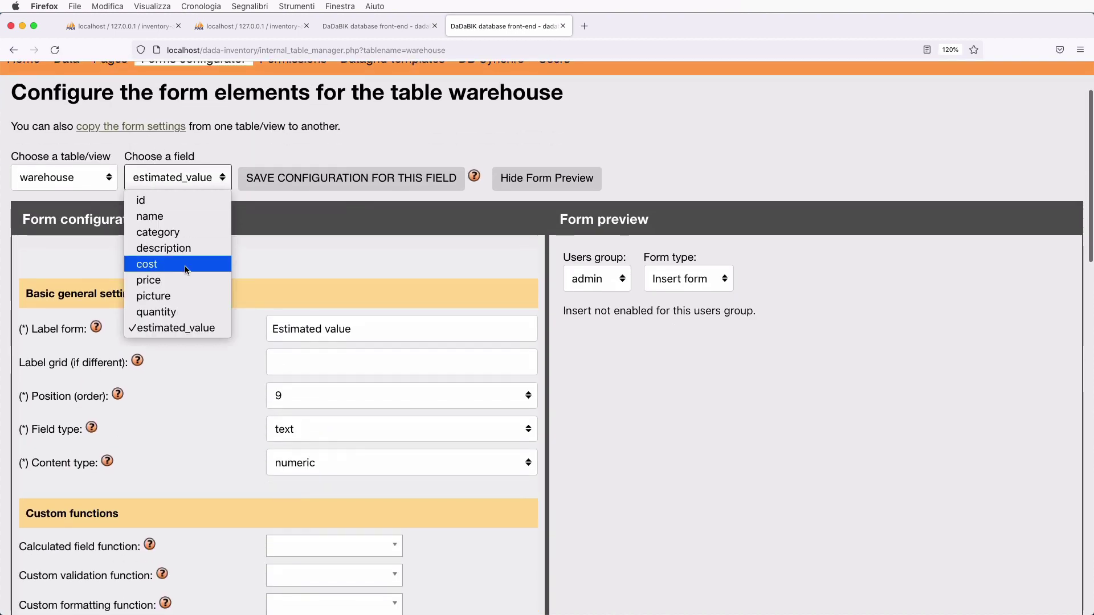
click(182, 312)
scroll(244, 361, down, 1)
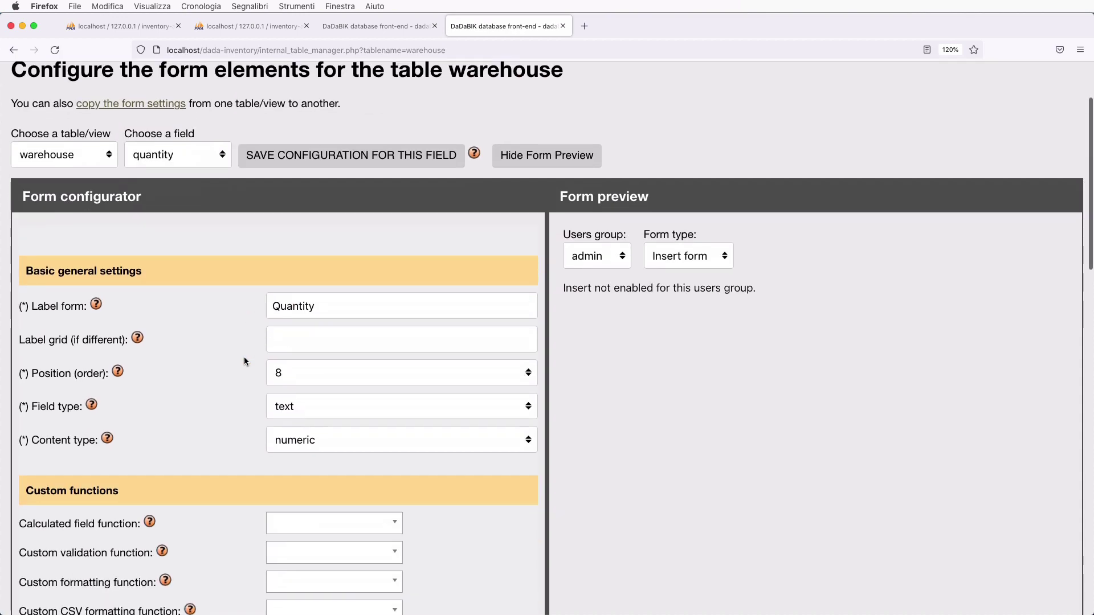
scroll(244, 362, up, 3)
click(165, 263)
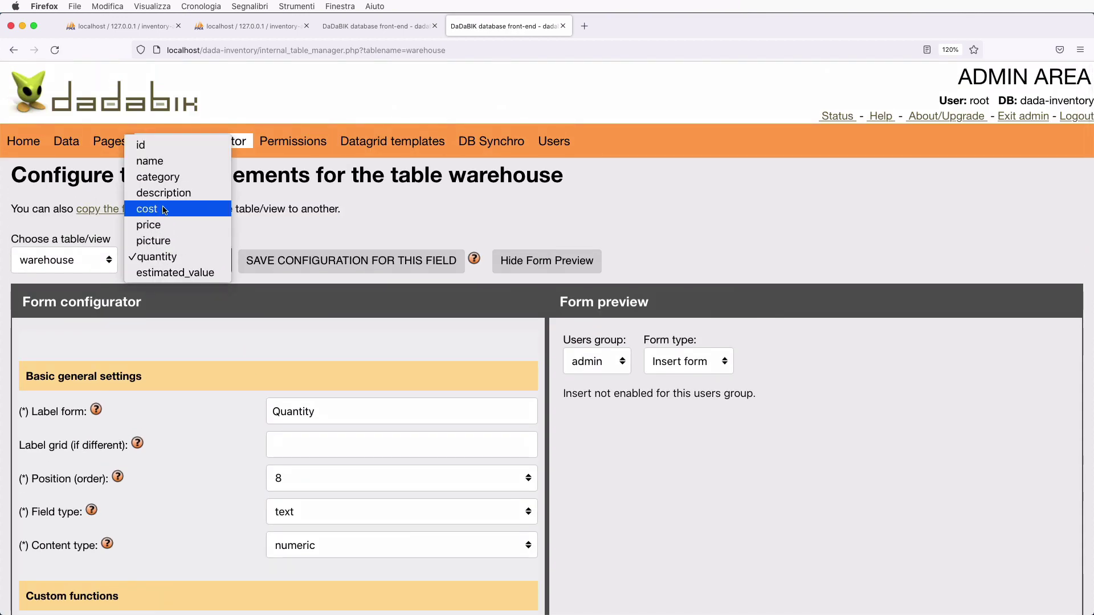
click(163, 178)
scroll(343, 466, down, 2)
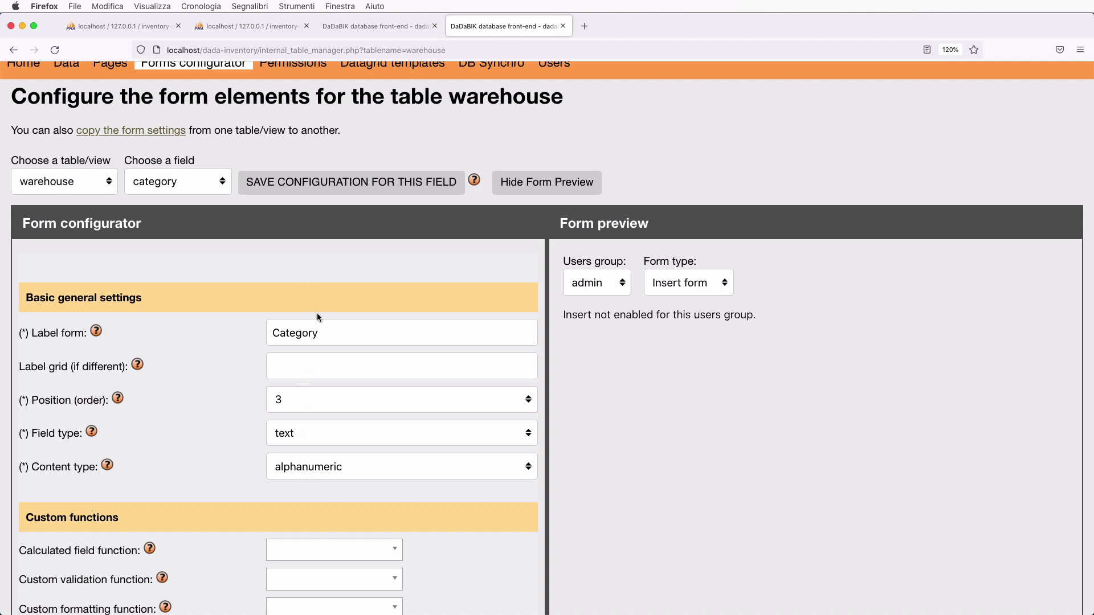
click(371, 26)
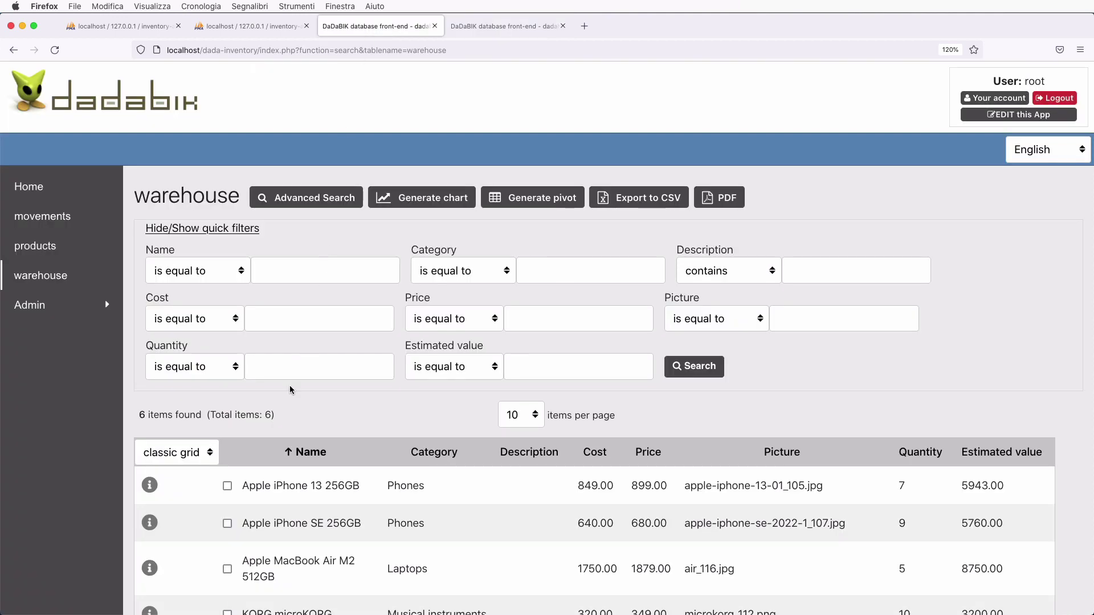
scroll(510, 485, down, 3)
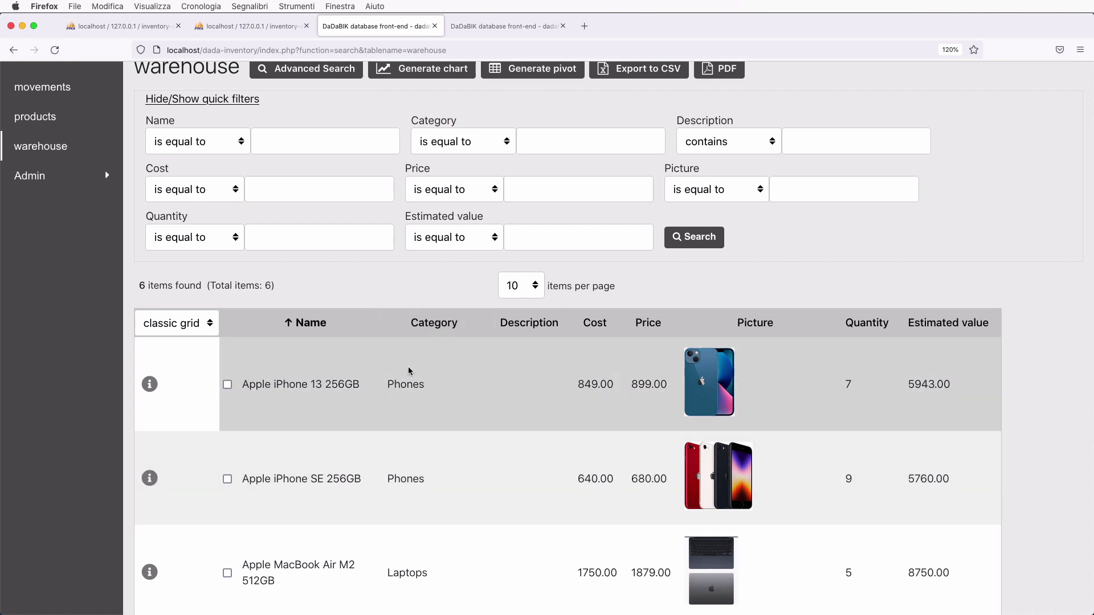
scroll(412, 524, down, 10)
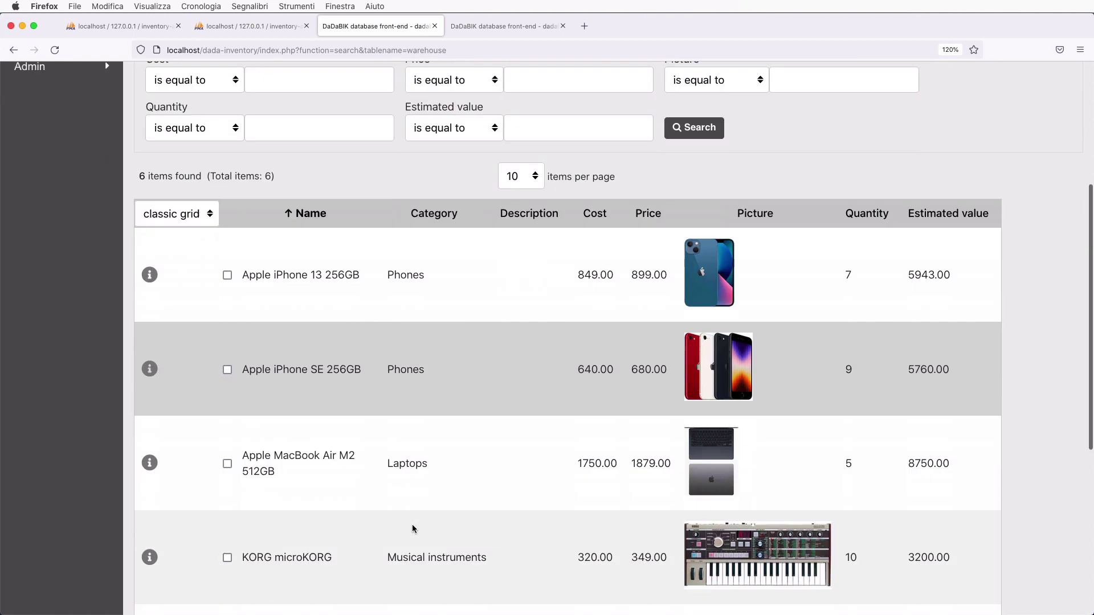
scroll(412, 524, up, 13)
scroll(427, 411, down, 4)
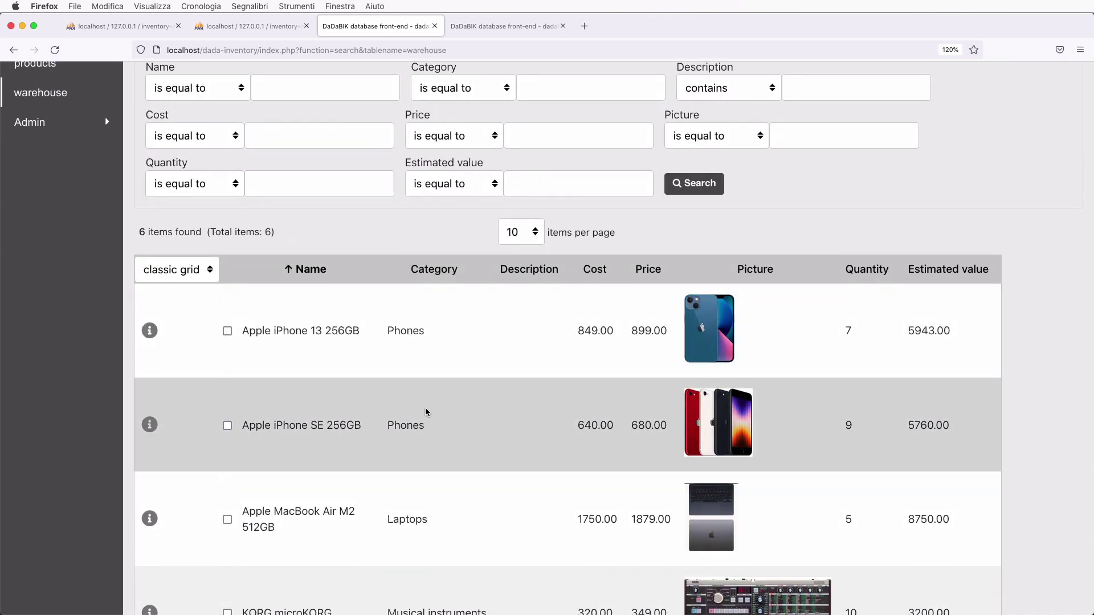
scroll(426, 412, down, 1)
scroll(485, 260, up, 5)
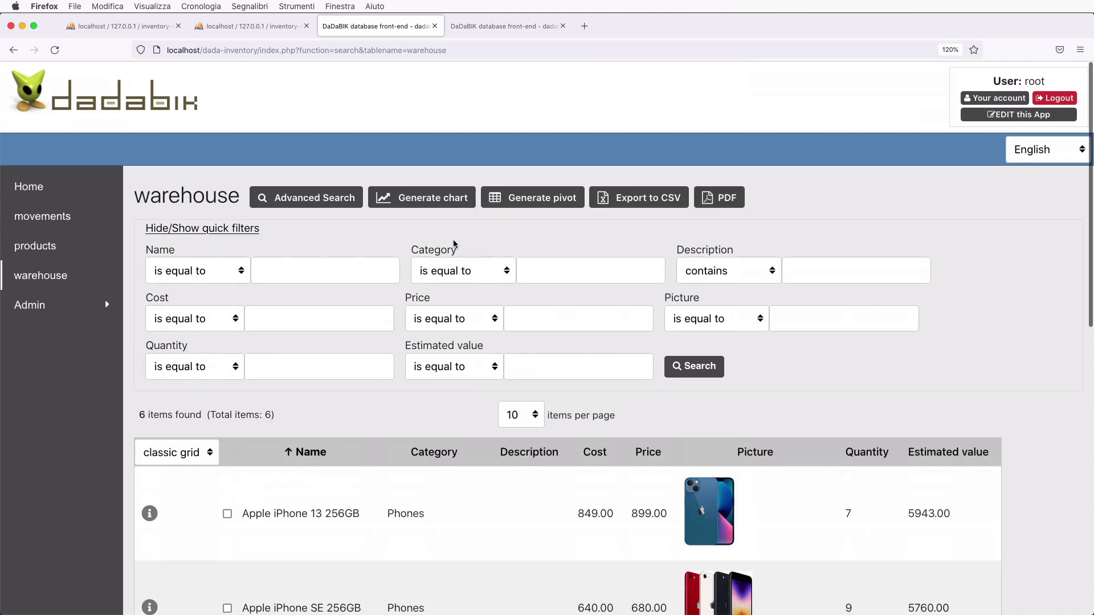
click(40, 249)
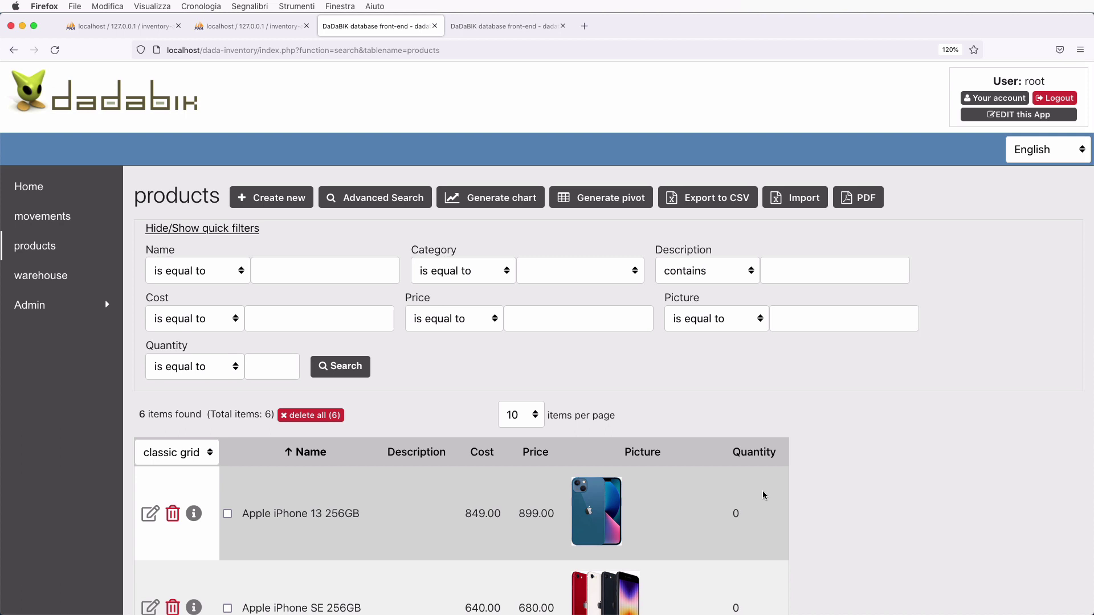
scroll(764, 496, down, 2)
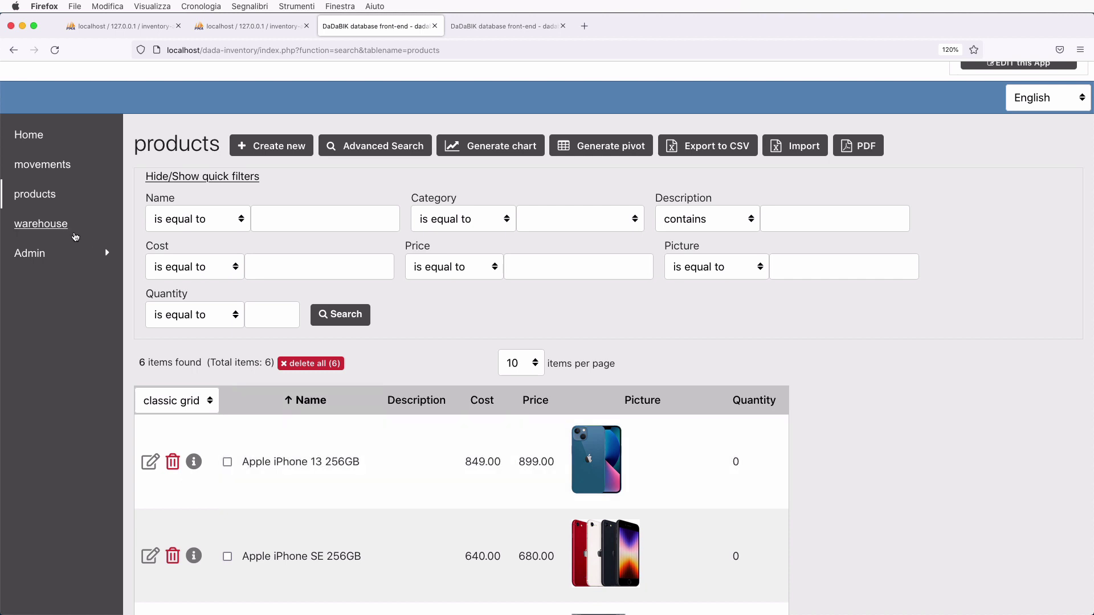
click(40, 223)
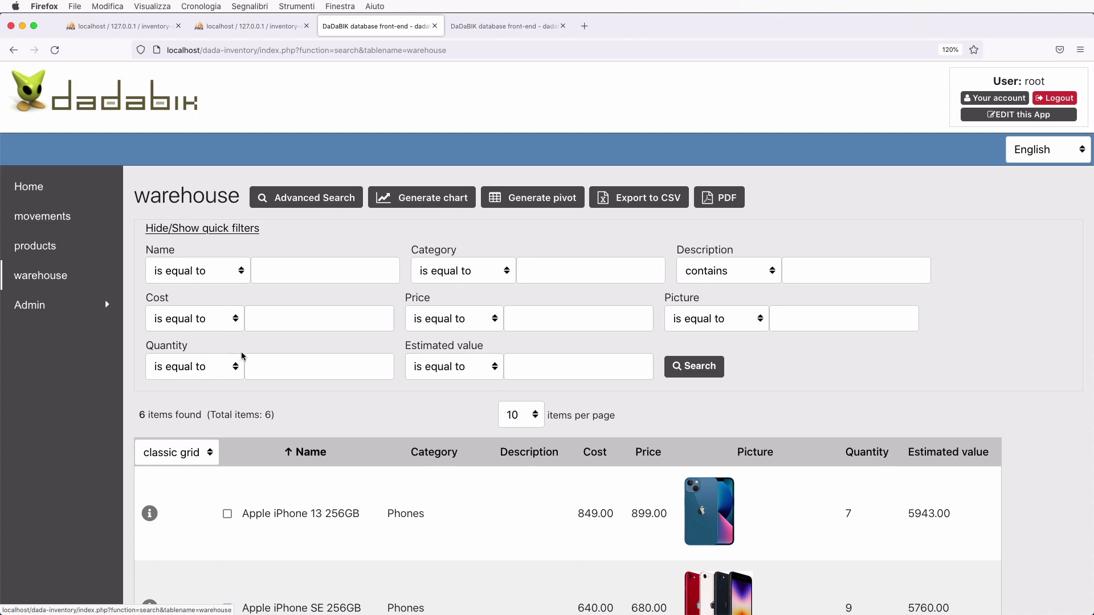
scroll(335, 455, down, 2)
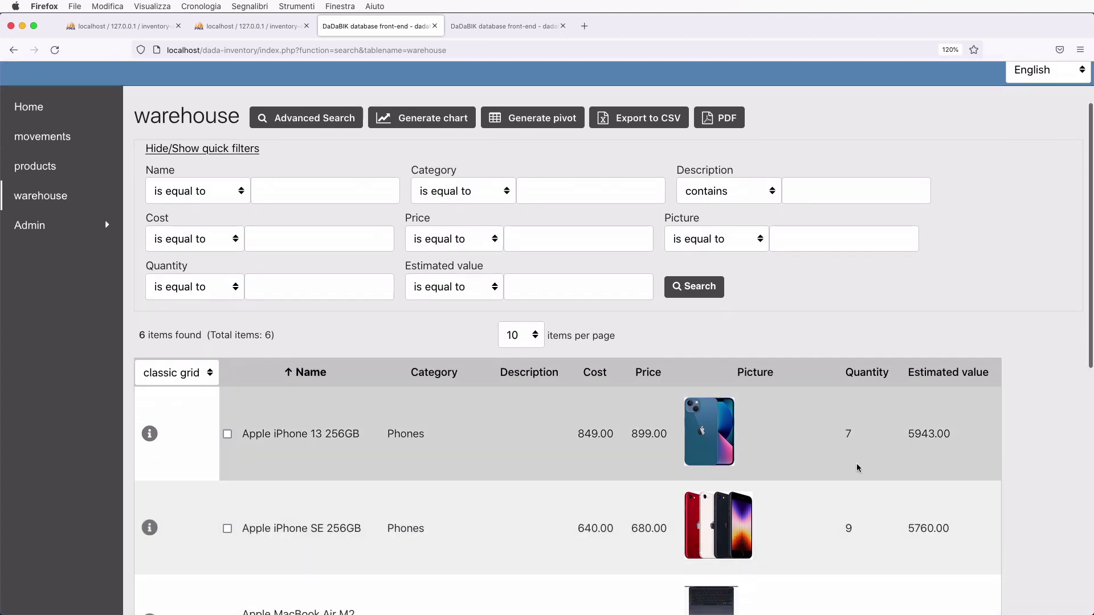
scroll(396, 413, up, 2)
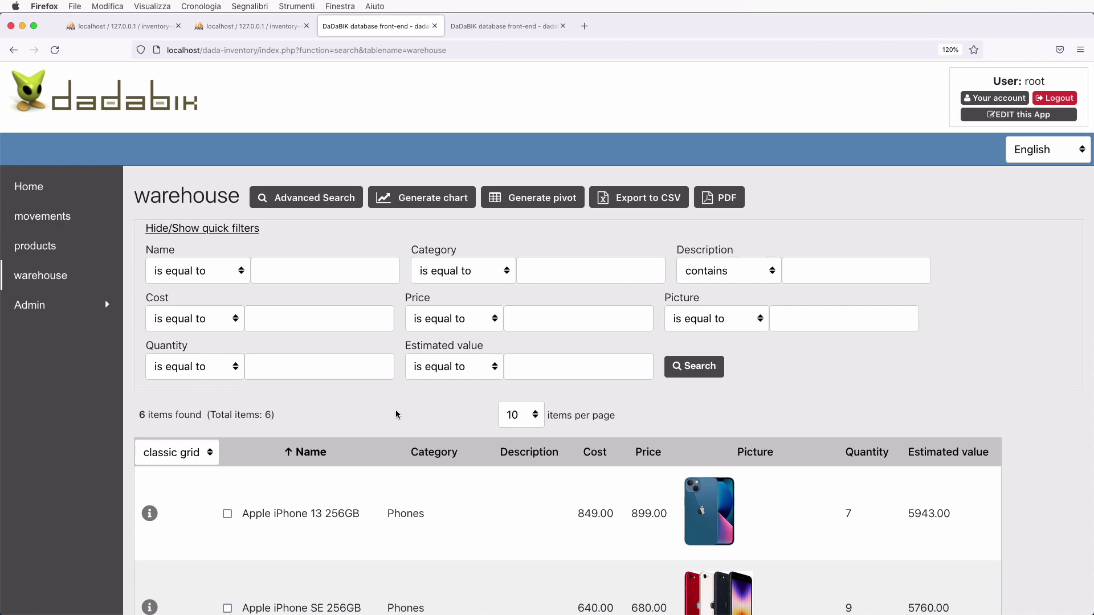
click(504, 26)
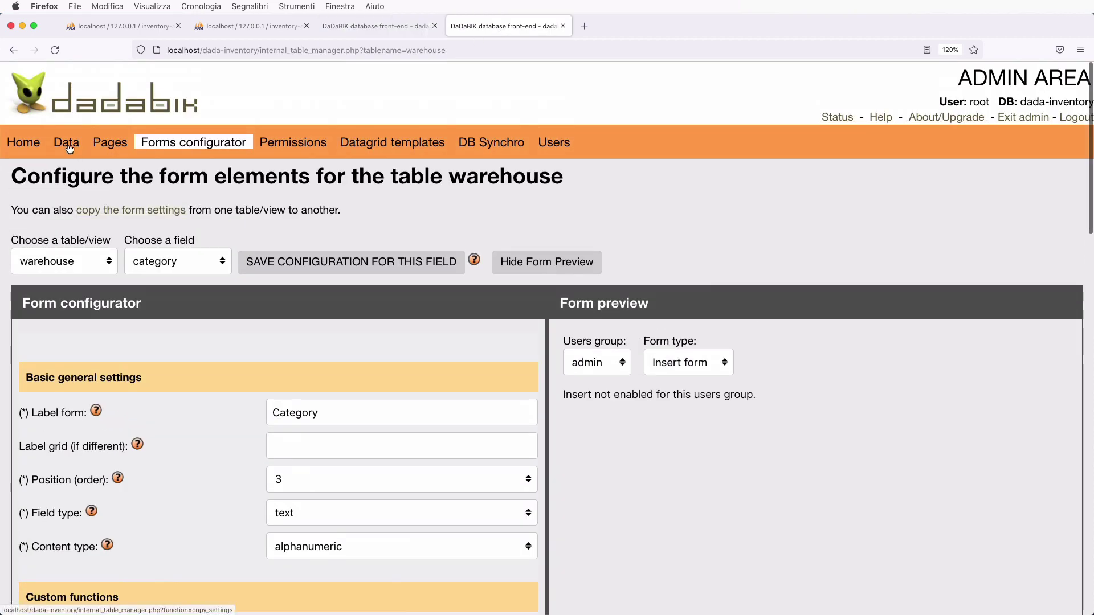
- Delete the quantity field from the products table, confirm, and return to the warehouse tab
click(66, 143)
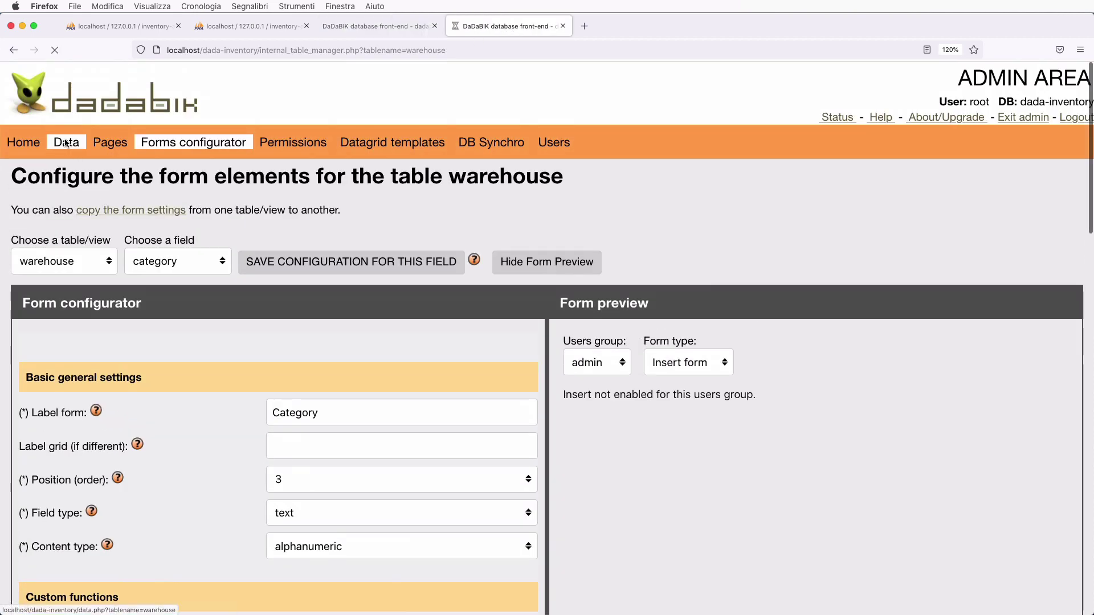
scroll(199, 357, down, 4)
scroll(199, 357, down, 15)
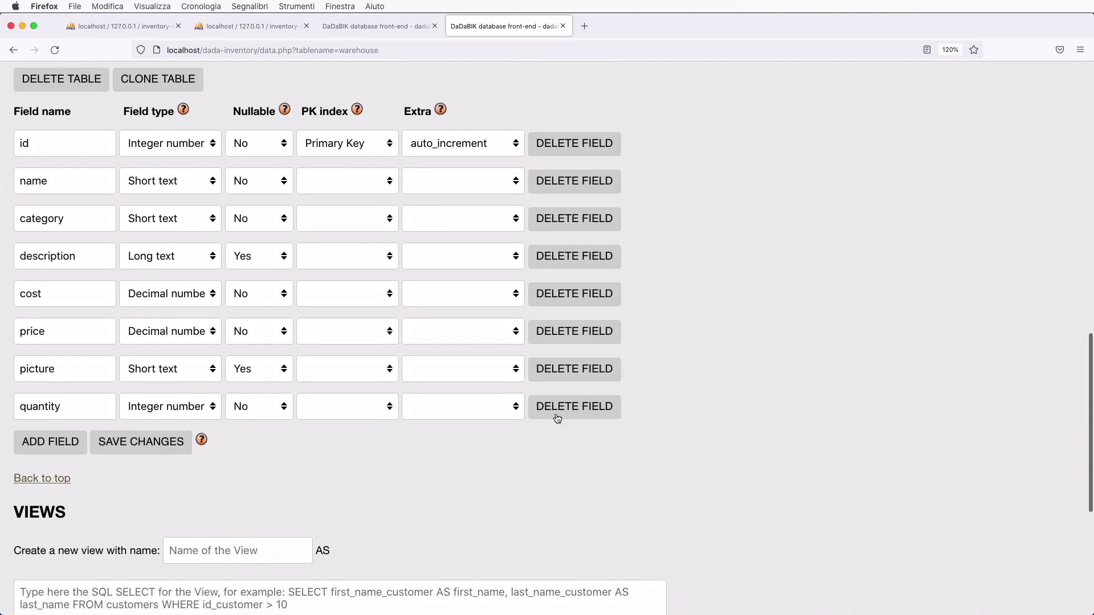
click(568, 413)
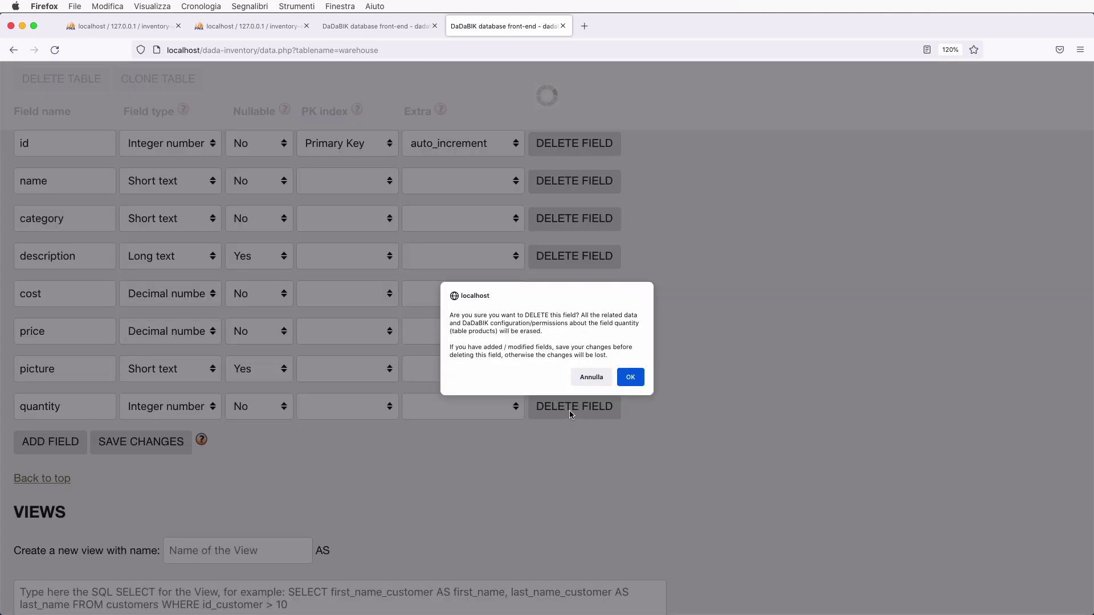
click(630, 377)
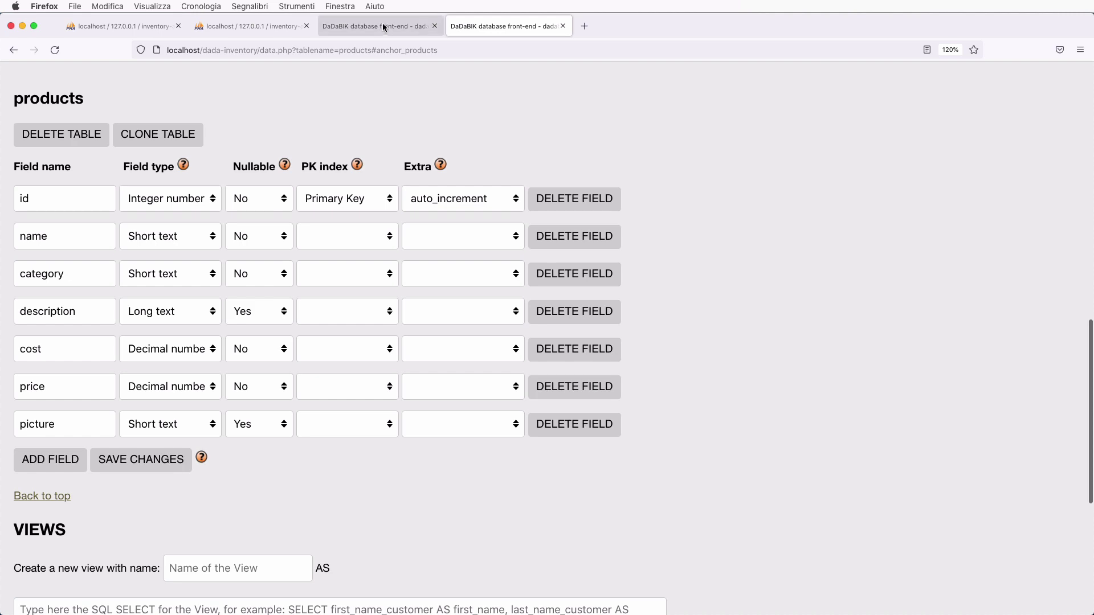
click(384, 27)
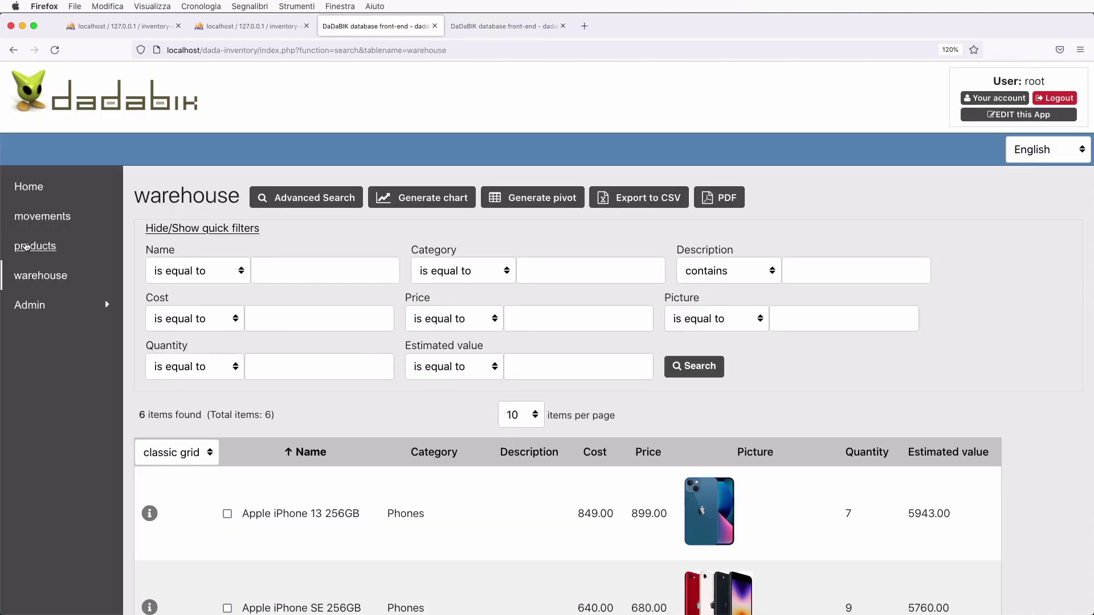
- Compare the warehouse grid with the products list, which now lacks a Quantity column
click(35, 246)
click(36, 235)
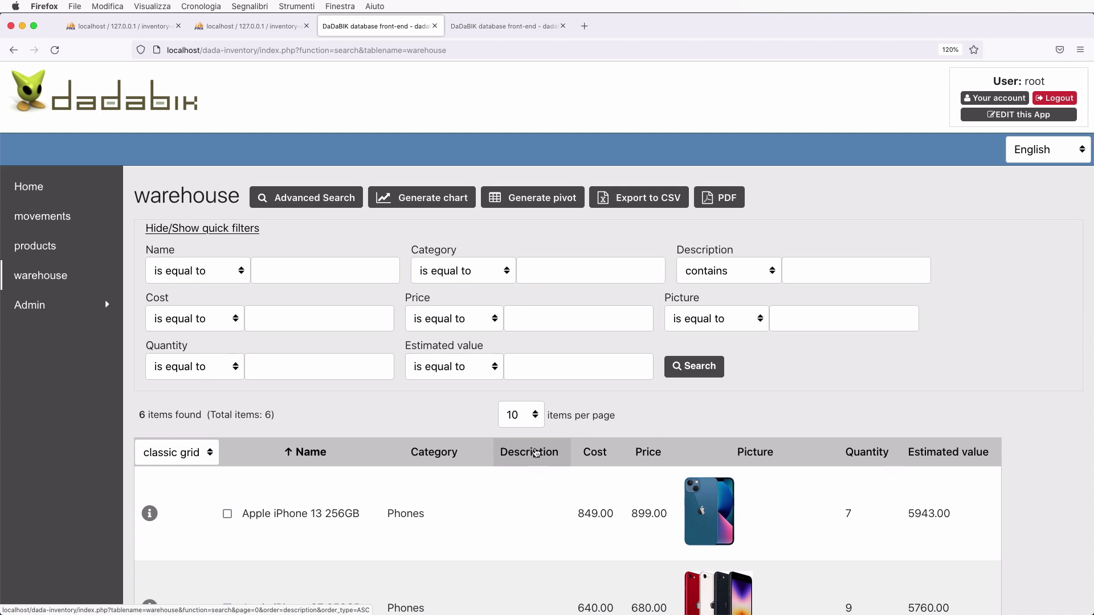
scroll(535, 453, down, 3)
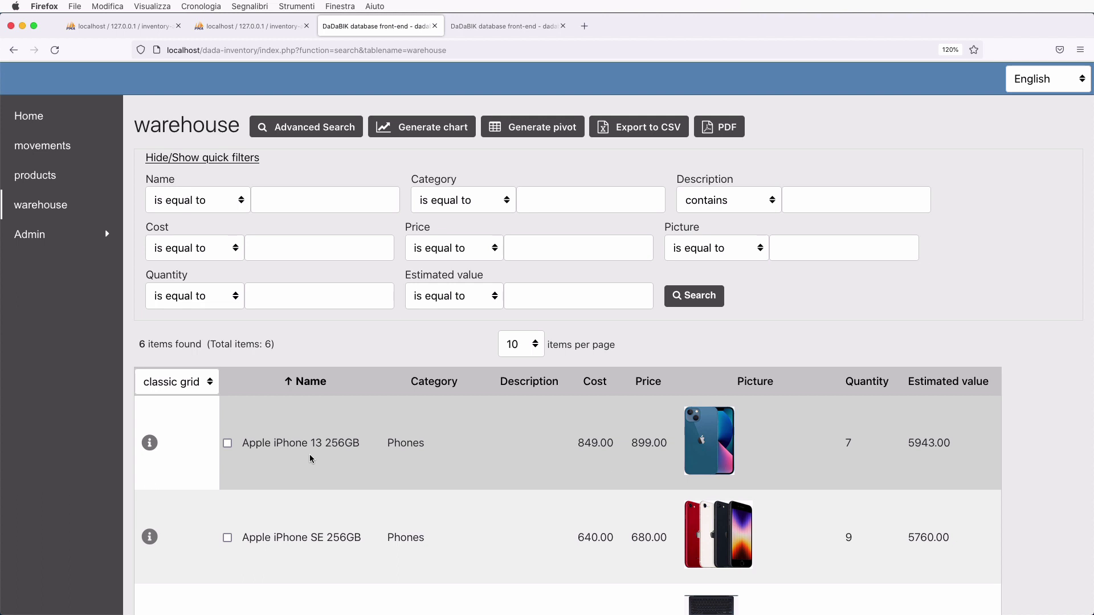
click(50, 178)
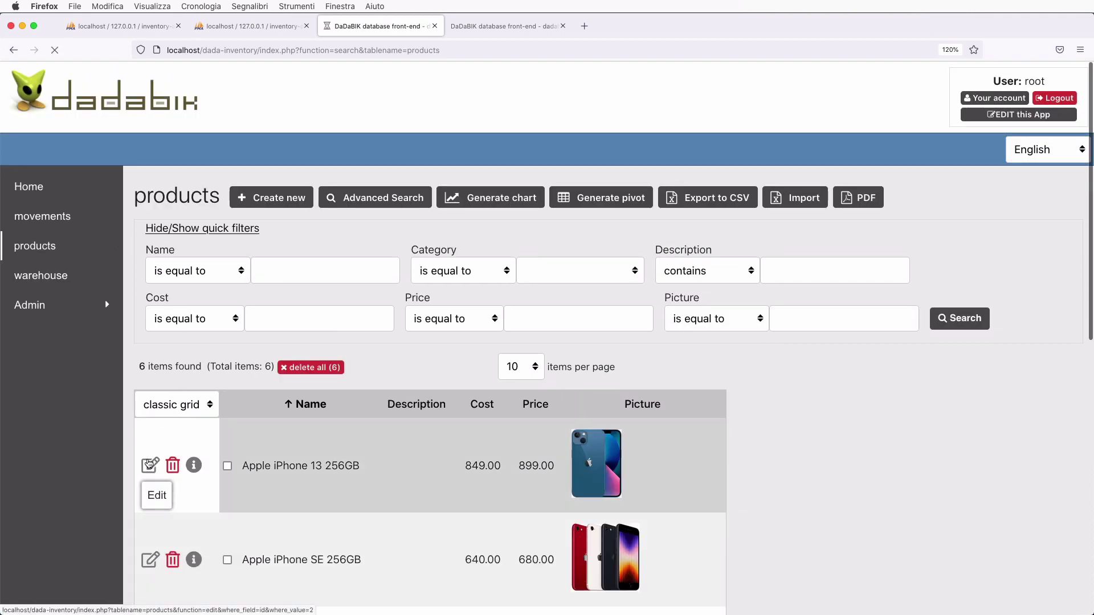
- Open Apple iPhone 13 256GB for editing and scroll down to its movements
click(149, 464)
scroll(324, 534, down, 12)
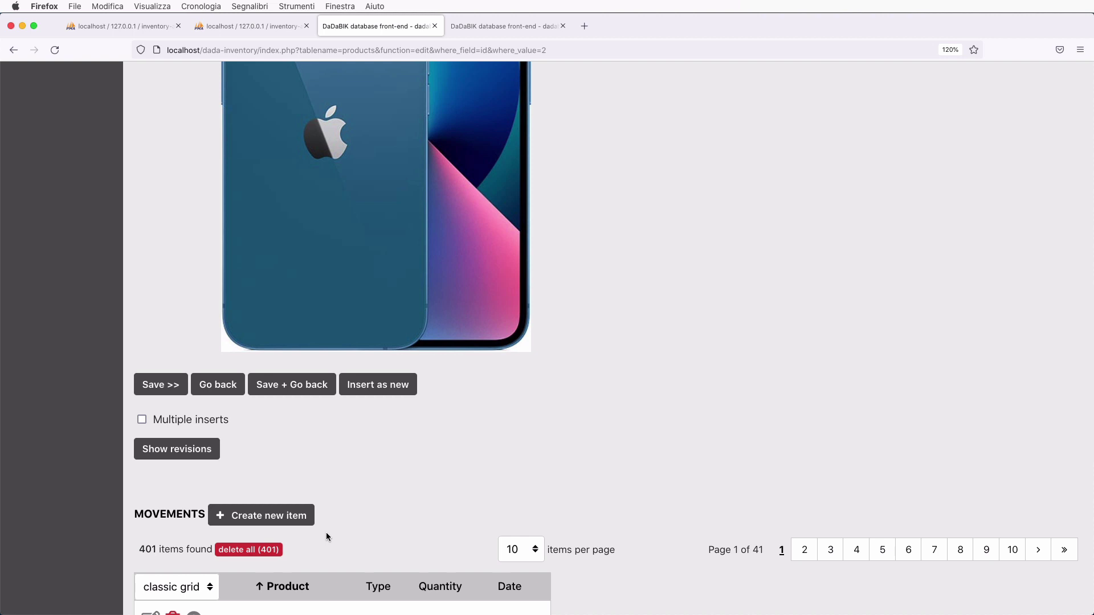
scroll(326, 534, down, 3)
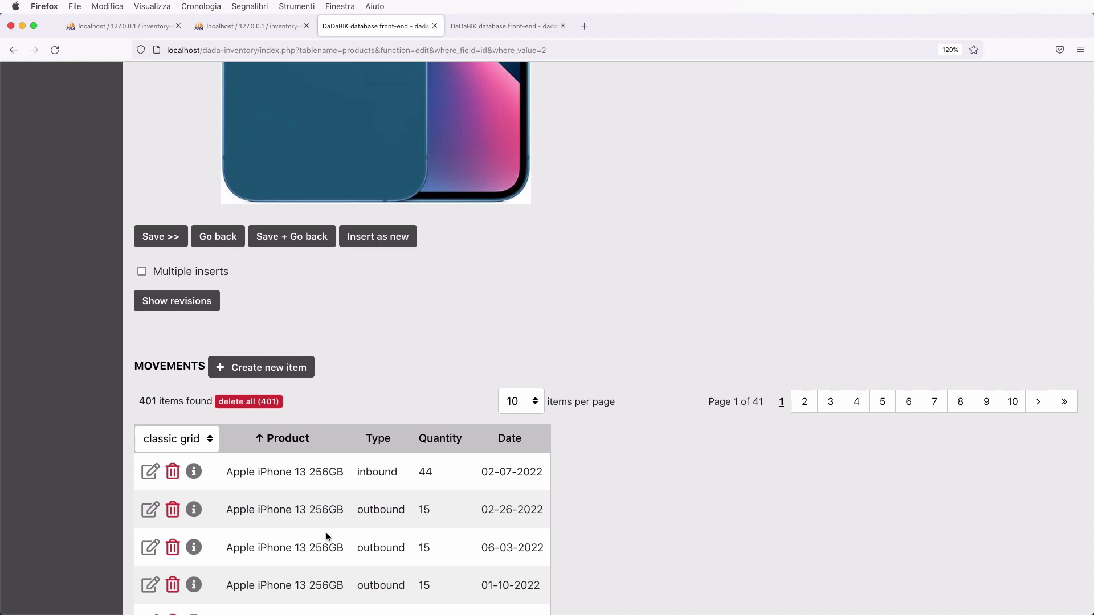
scroll(326, 532, down, 1)
- Add and save an inbound movement of 10 units dated 07-26-2022
click(255, 324)
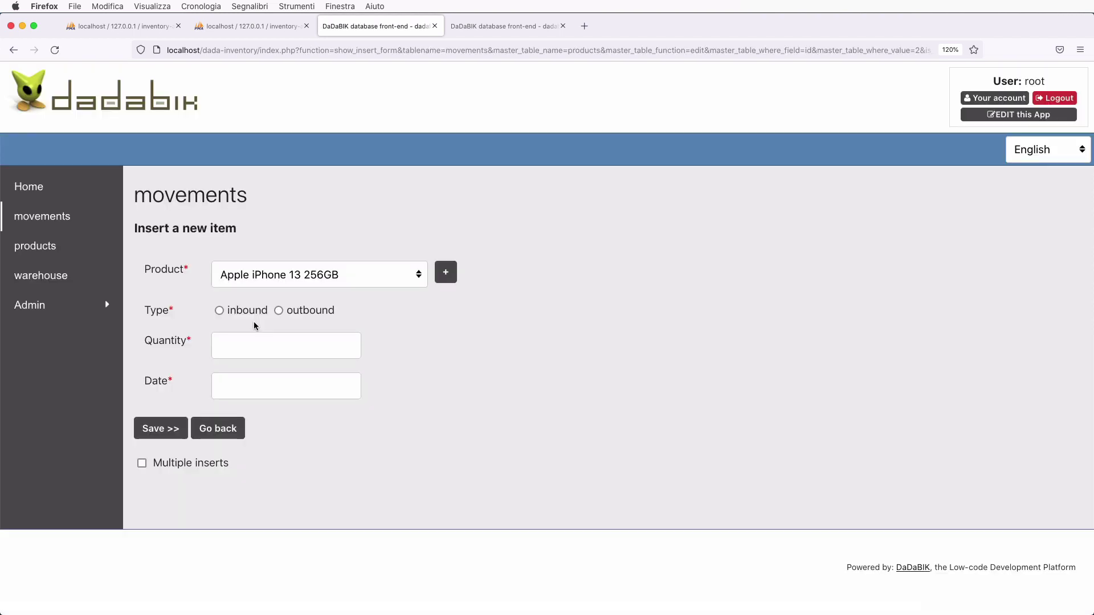
click(219, 311)
click(252, 347)
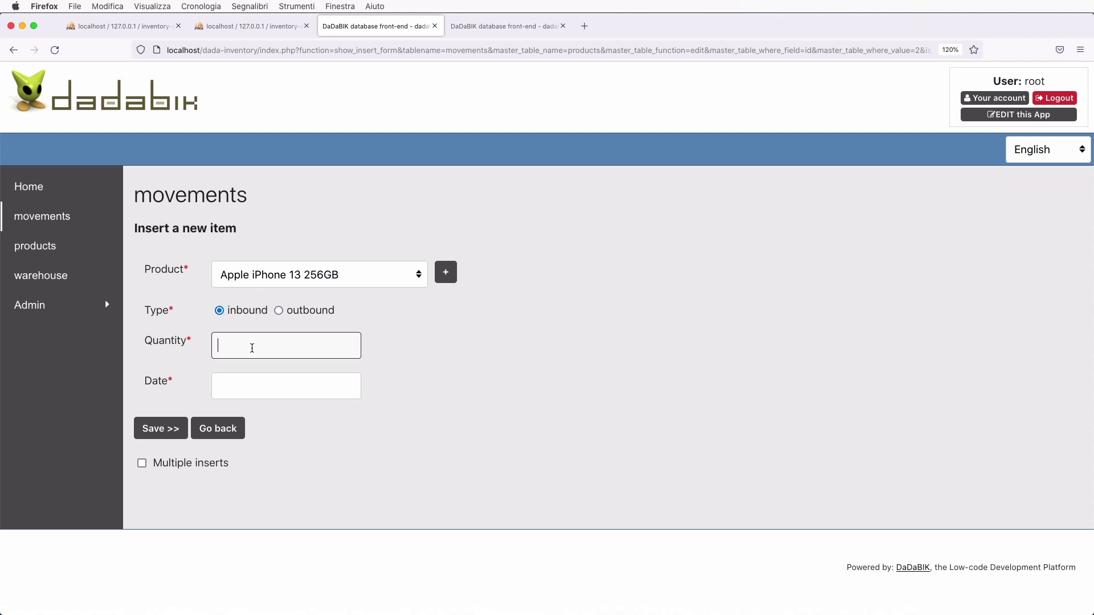
text(10)
click(264, 387)
click(315, 564)
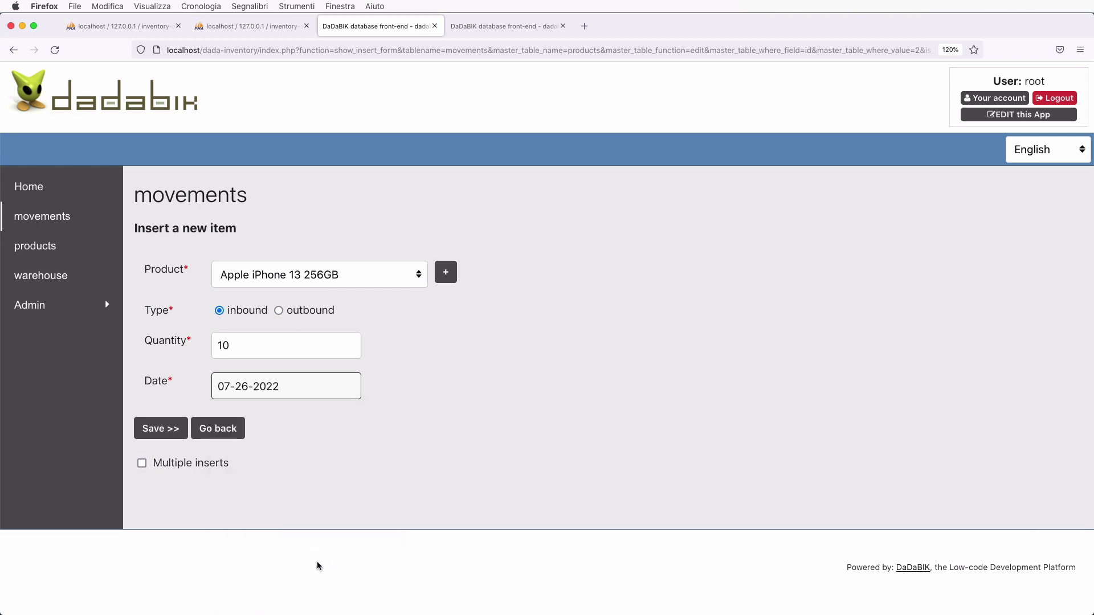
click(162, 434)
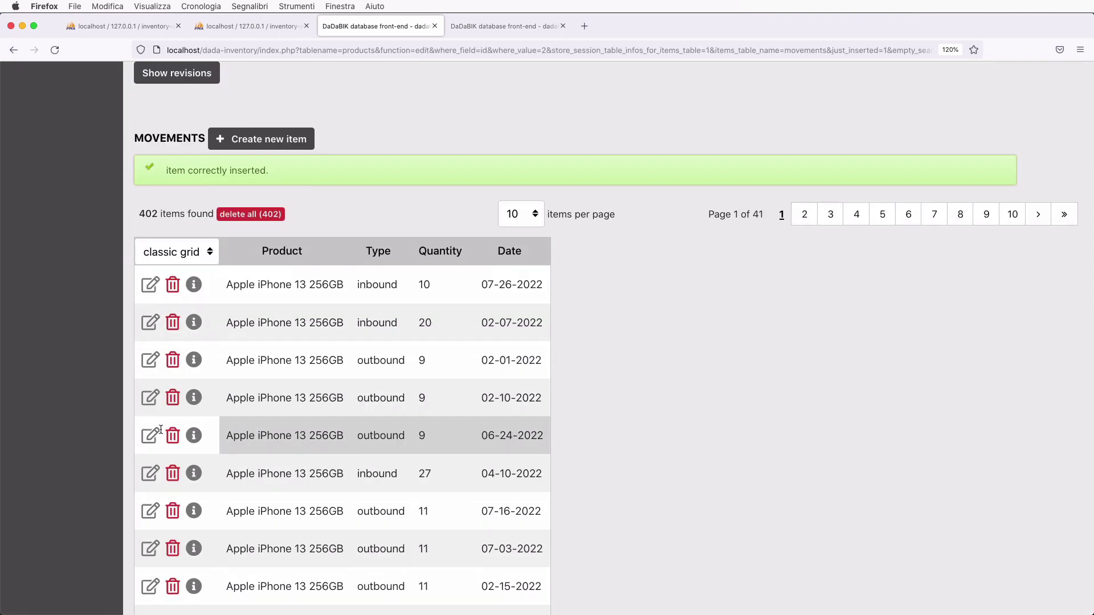
scroll(161, 429, up, 10)
click(42, 287)
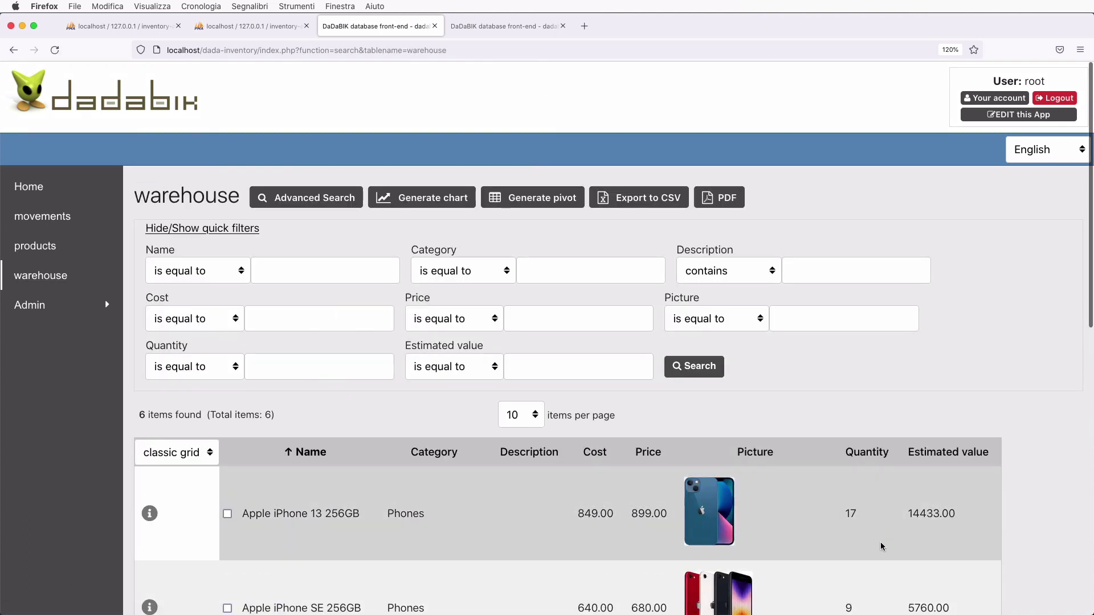
- Check that Apple iPhone 13 256GB now shows quantity 17 and estimated value 14433.00
scroll(881, 546, down, 2)
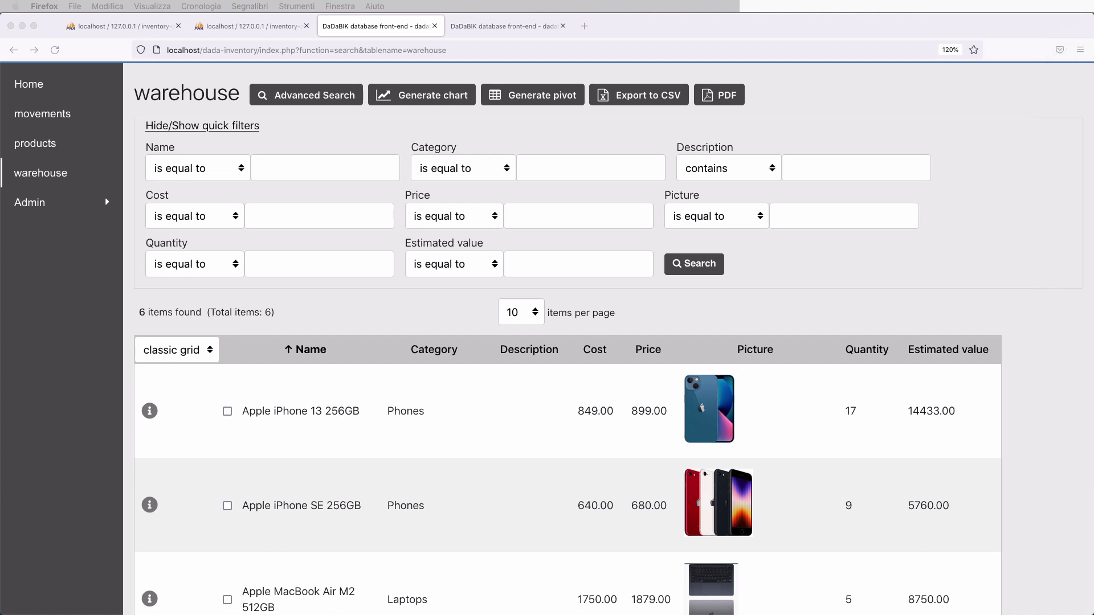
click(342, 294)
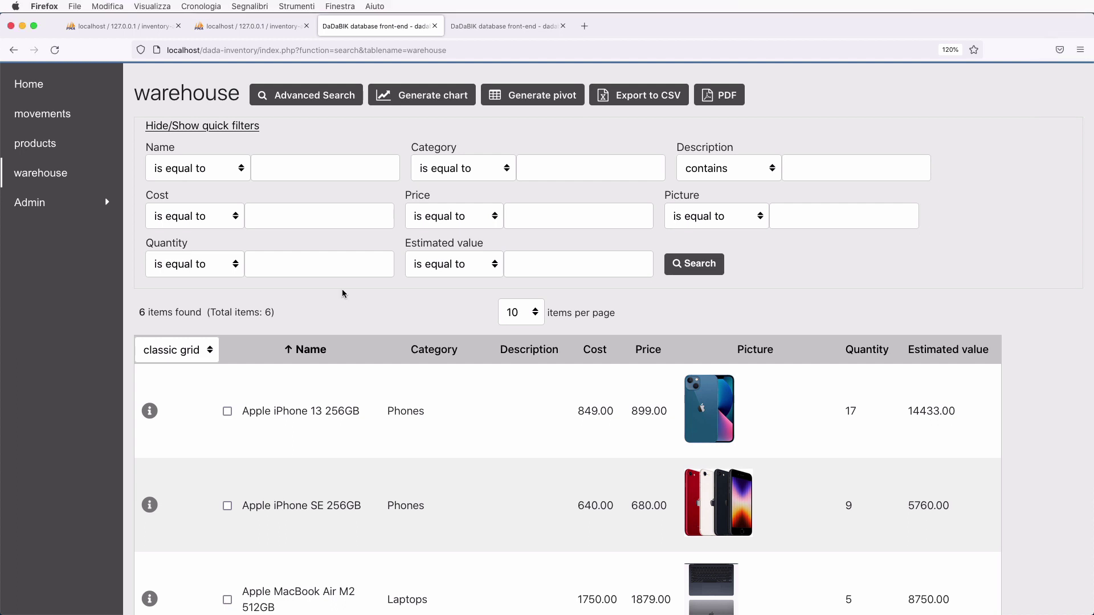
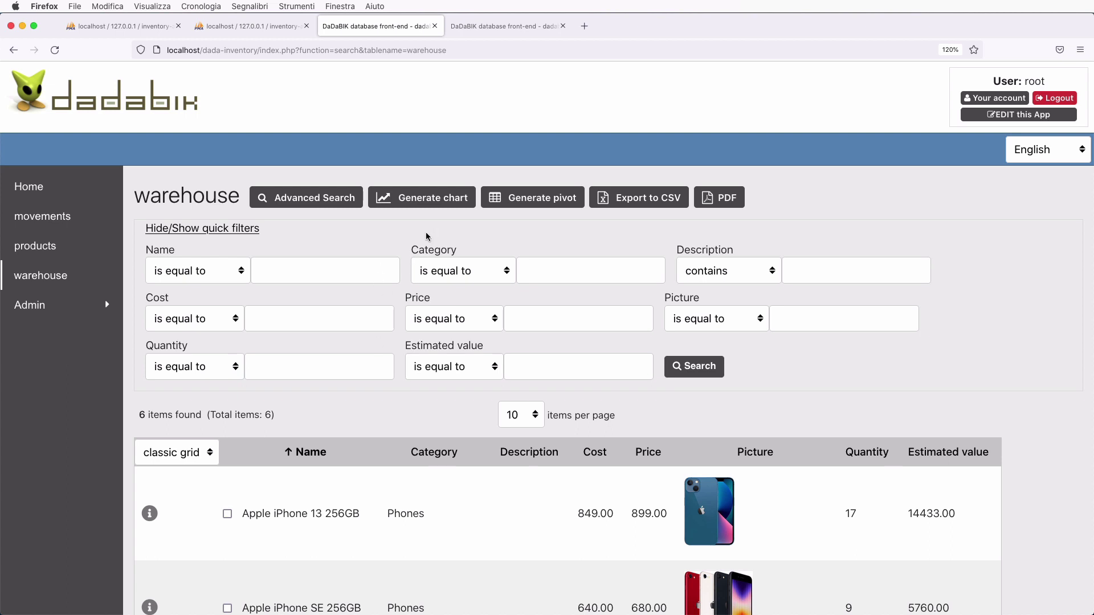
- Set up a warehouse chart with Category on the X-axis and the sum of Estimated value on the Y-axis
click(418, 200)
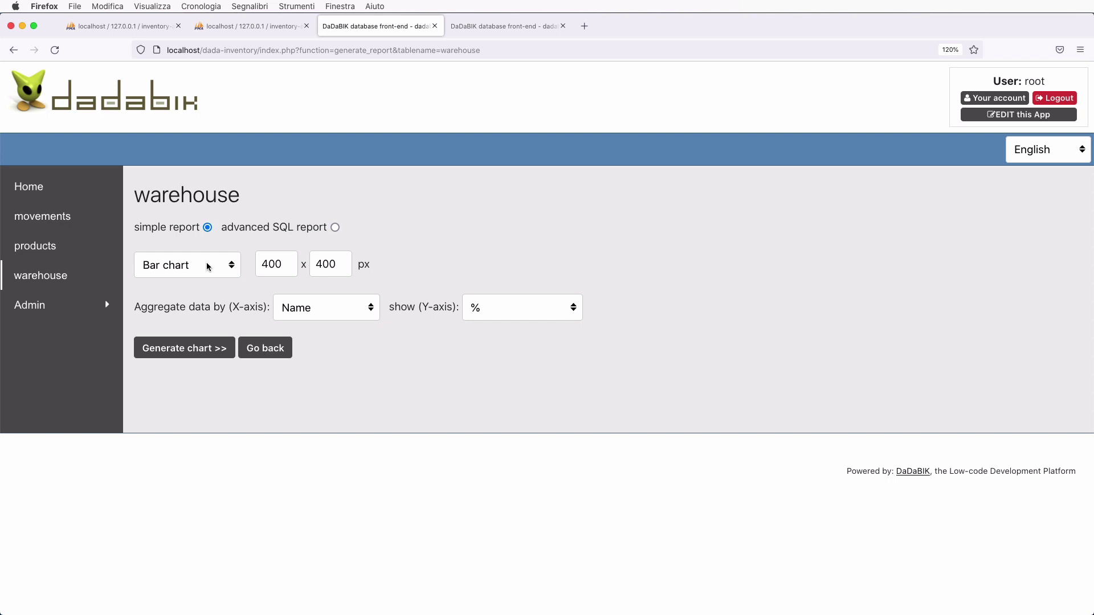
click(344, 310)
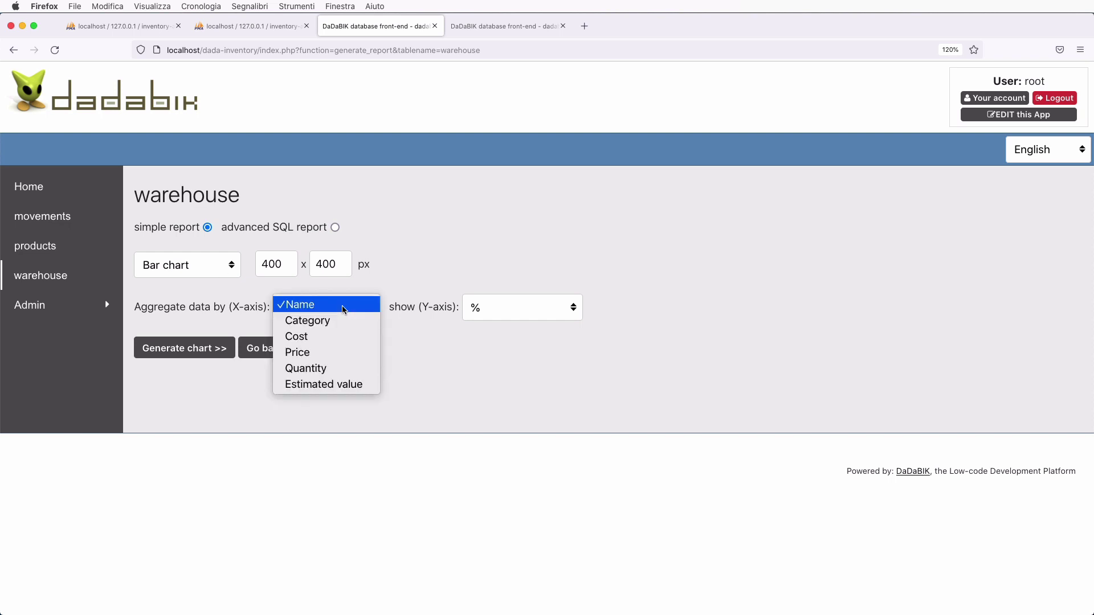
click(344, 320)
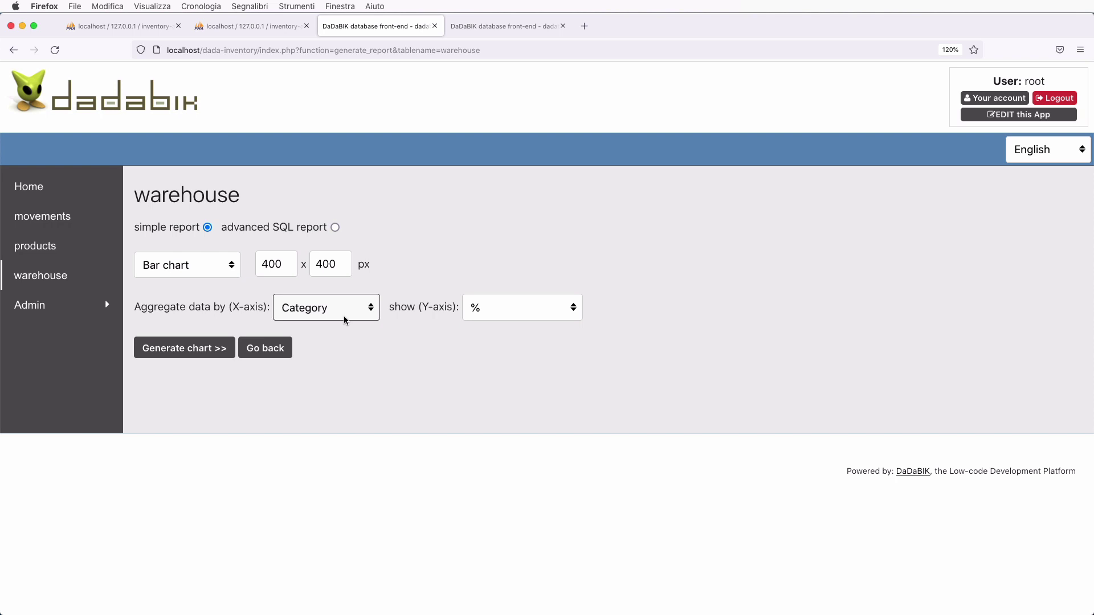
click(489, 310)
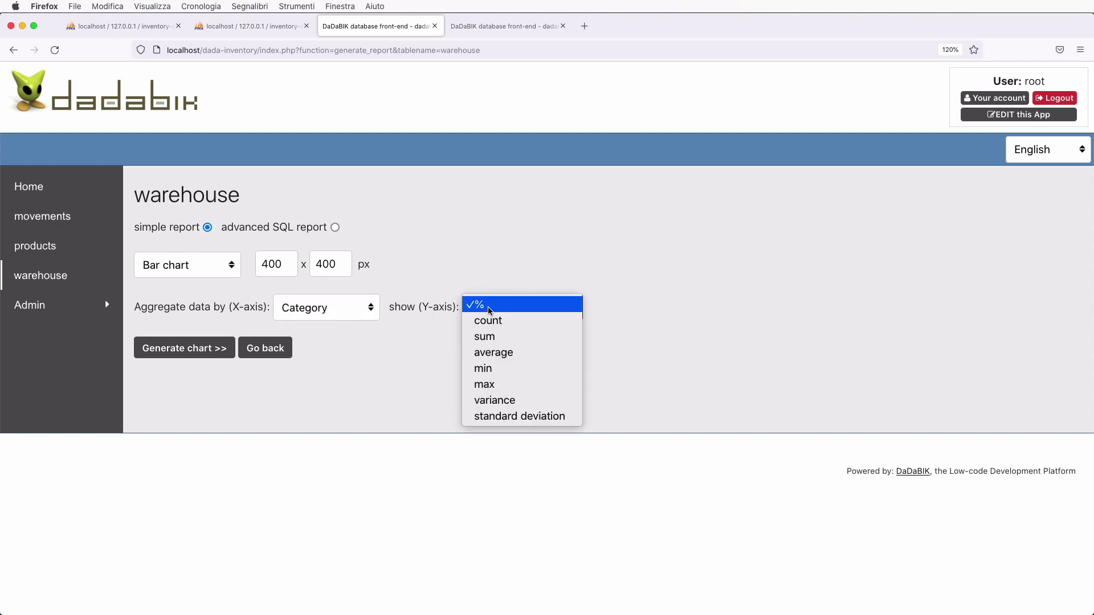
click(500, 338)
click(638, 317)
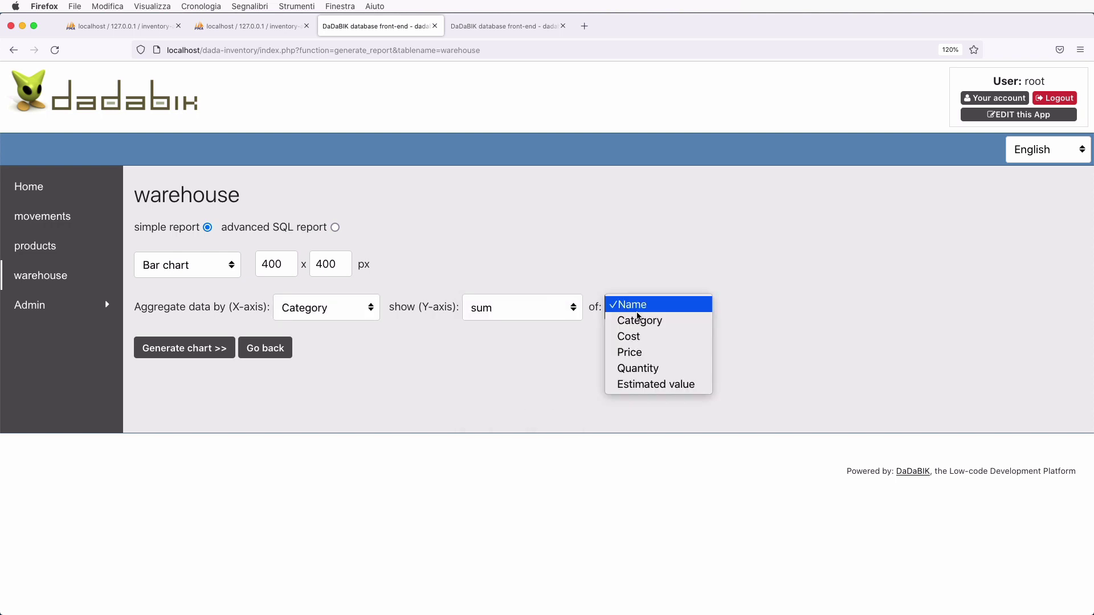
click(658, 385)
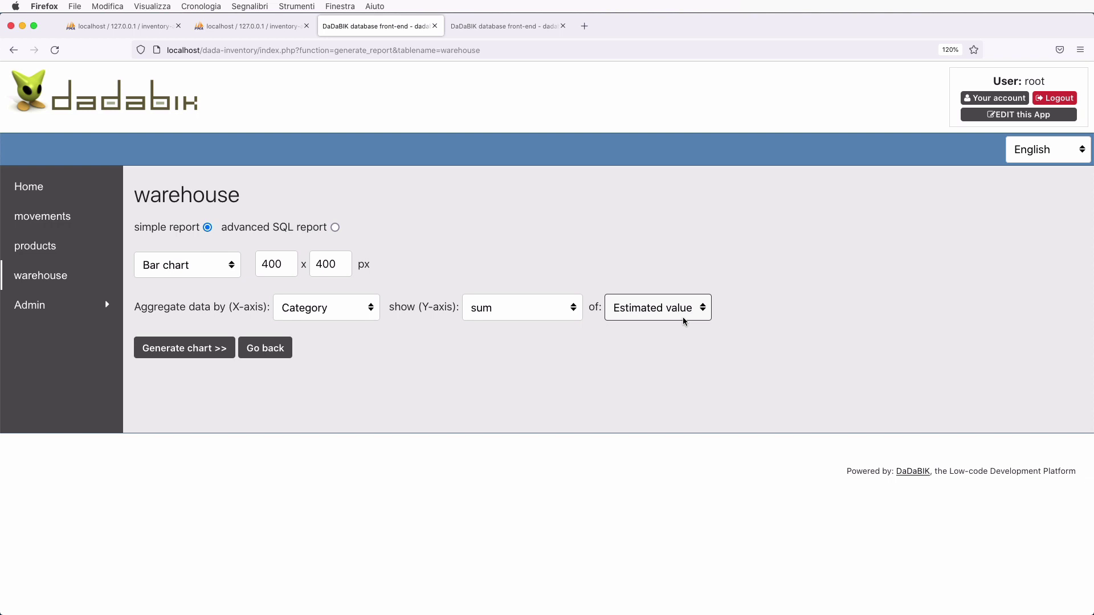
- Generate the bar chart, review it, and open EDIT this App in a new tab
click(192, 349)
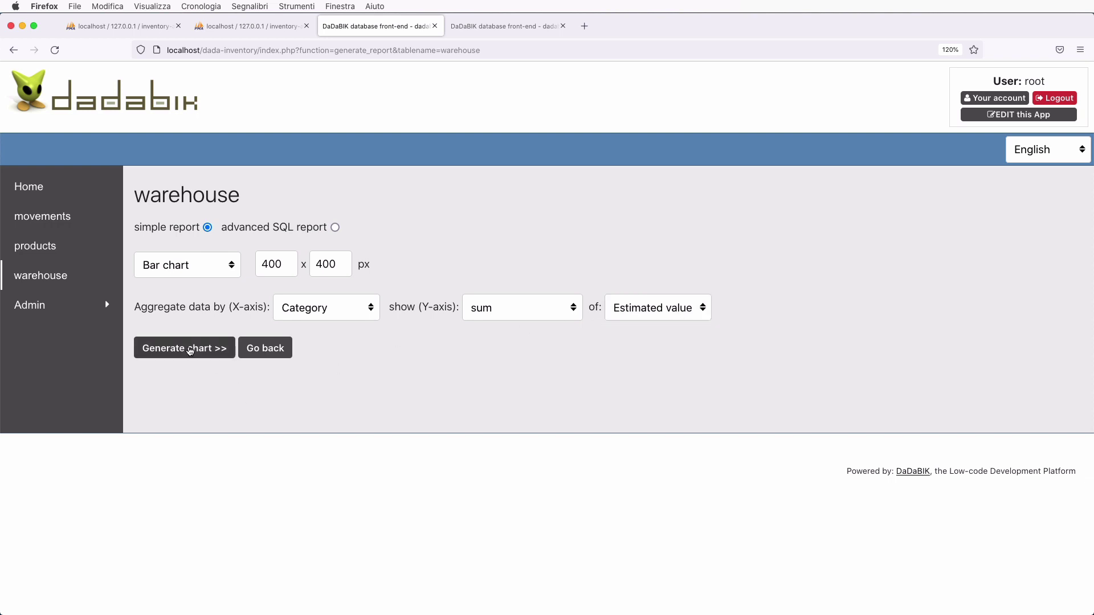
scroll(509, 397, down, 5)
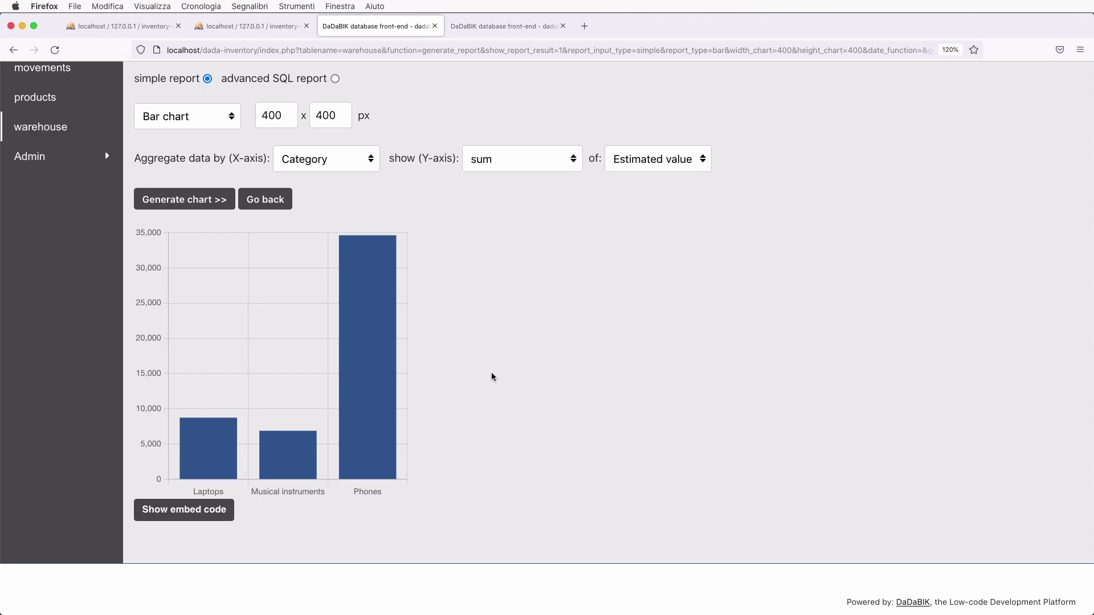
scroll(493, 377, up, 3)
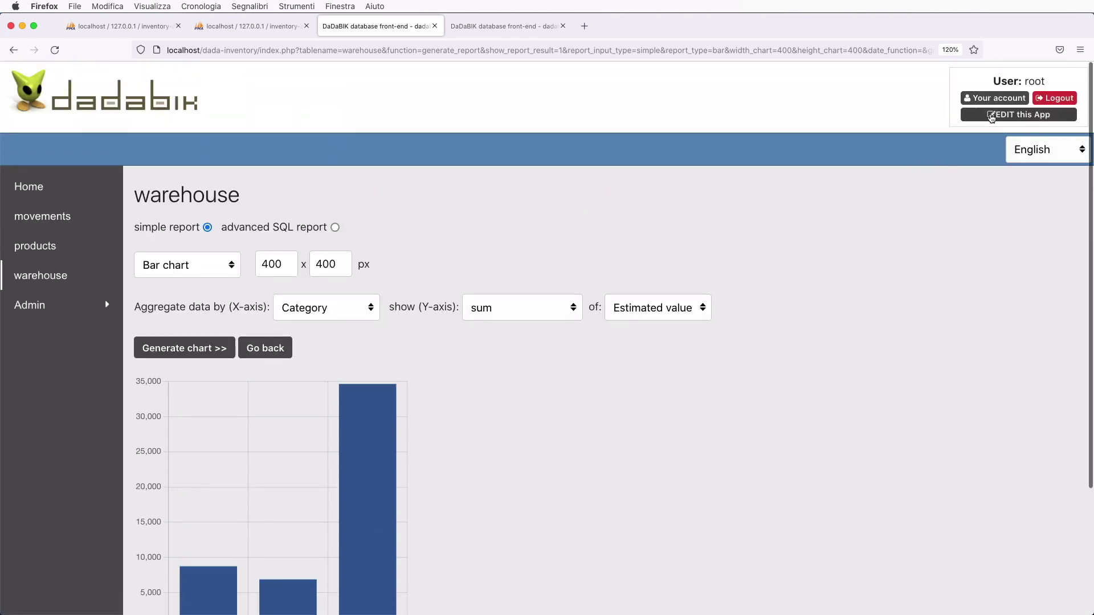
click(990, 114)
key(ctrl+Tab)
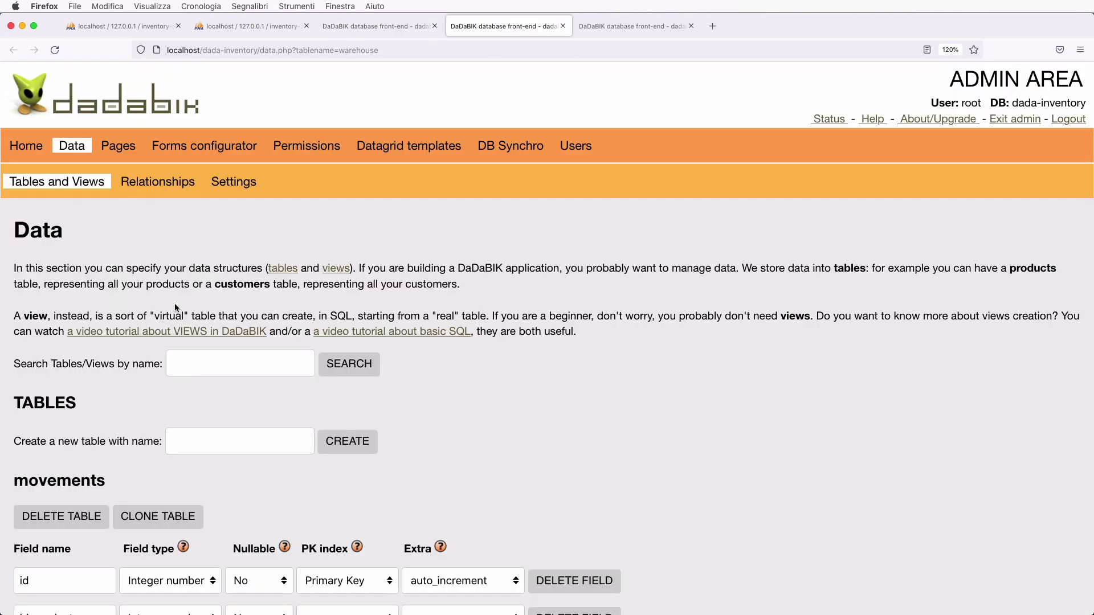
- In the admin Pages section, show the Custom Pages list
click(118, 146)
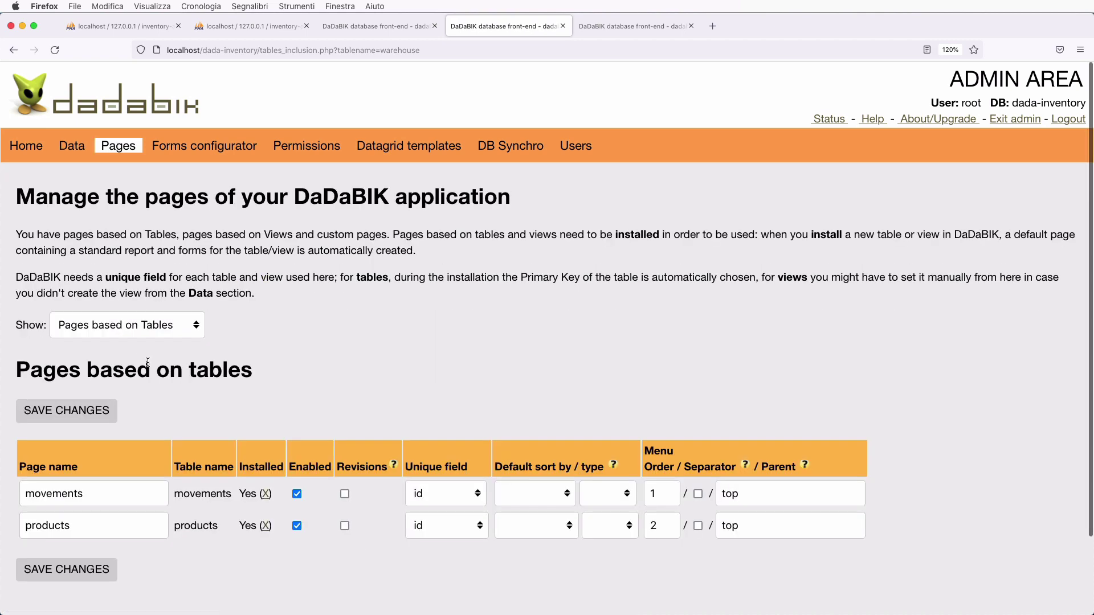
scroll(147, 362, down, 3)
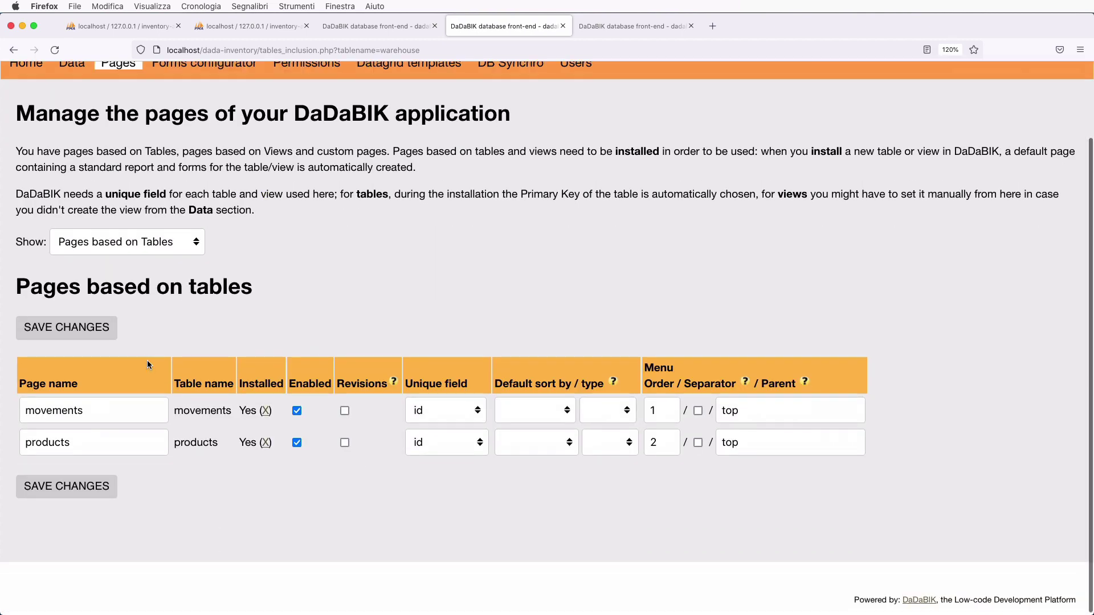
click(145, 247)
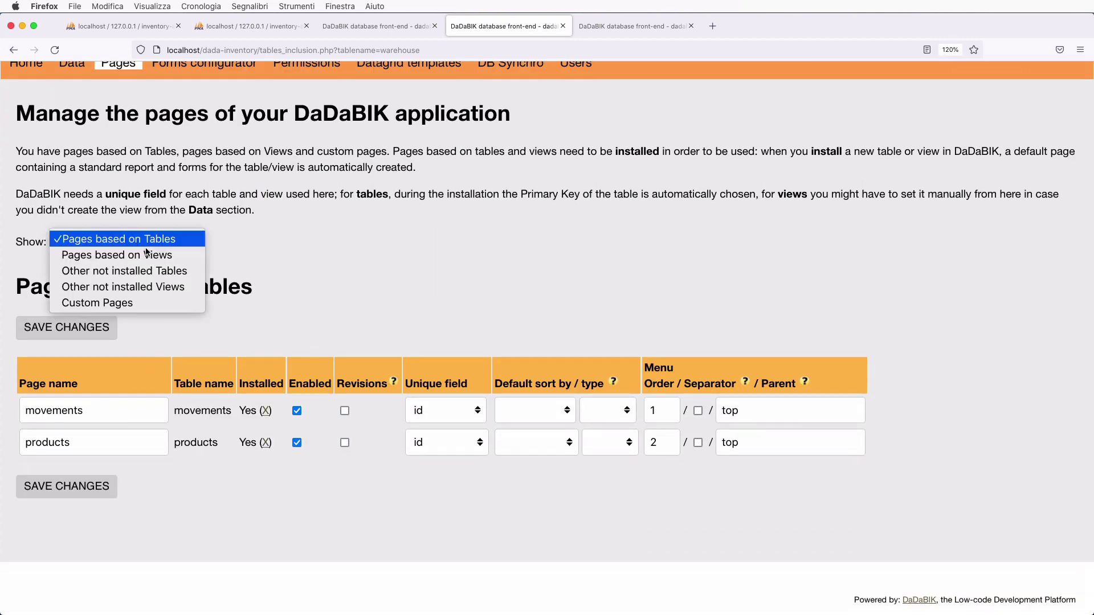
click(160, 302)
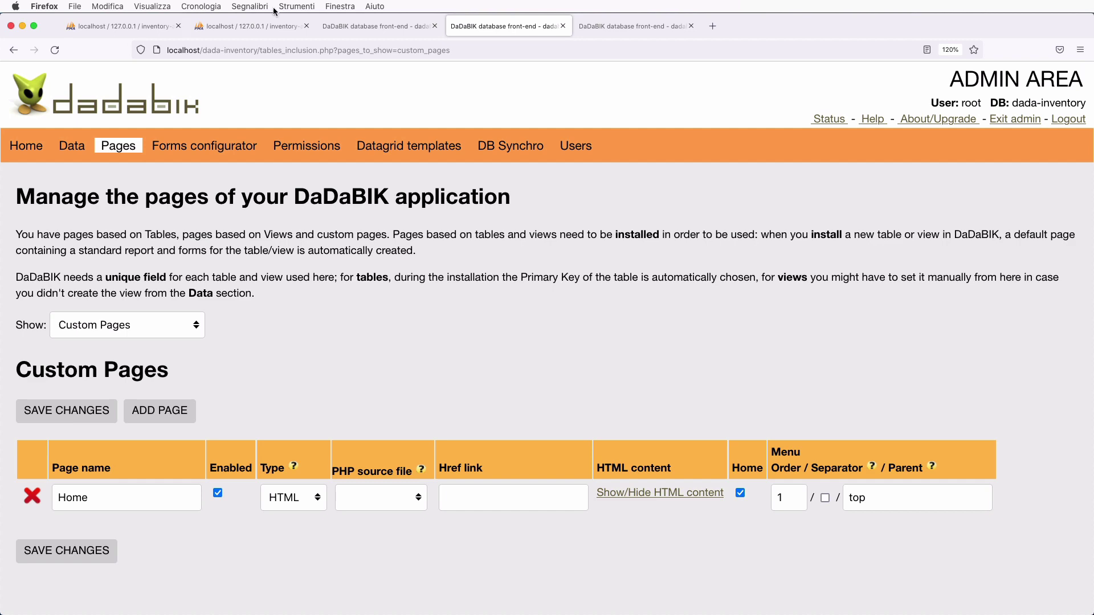
- Revisit the chart report, then preview the app homepage in a new tab and close it
click(356, 26)
scroll(335, 361, down, 5)
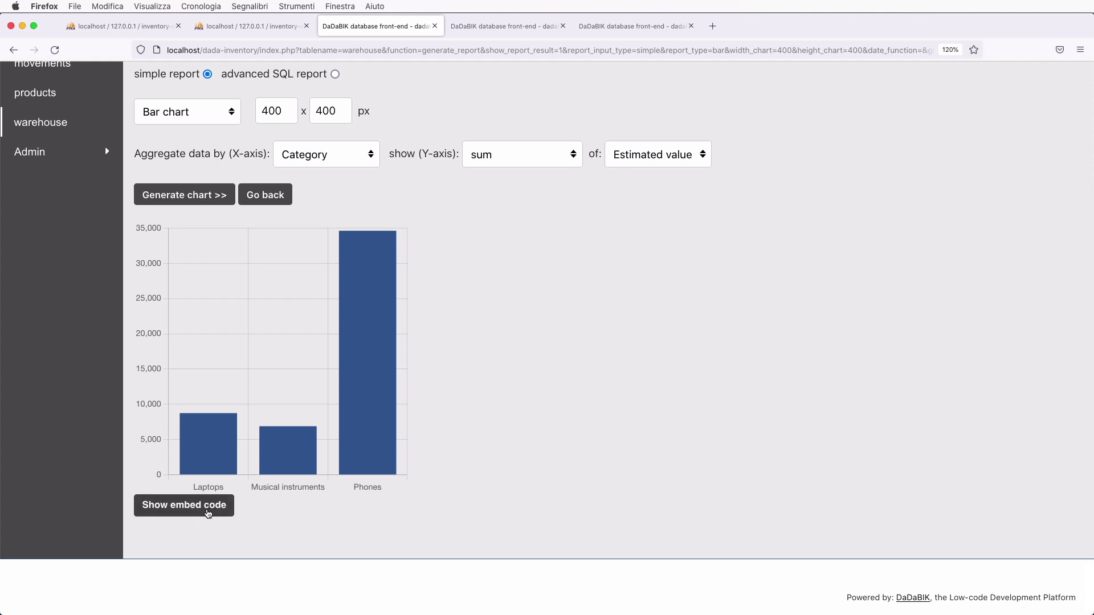
click(497, 26)
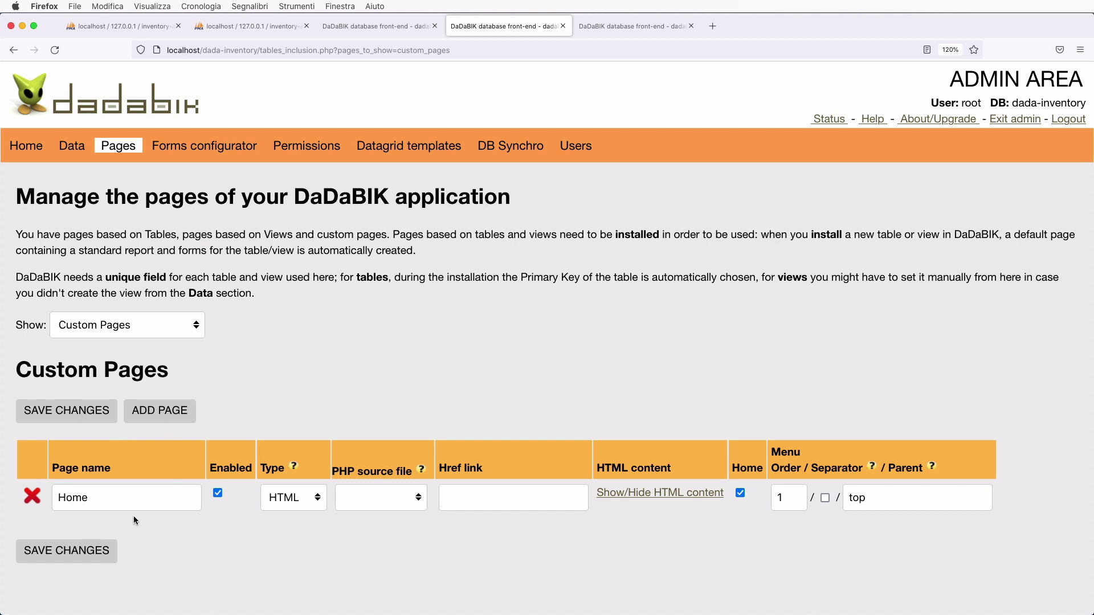
click(390, 29)
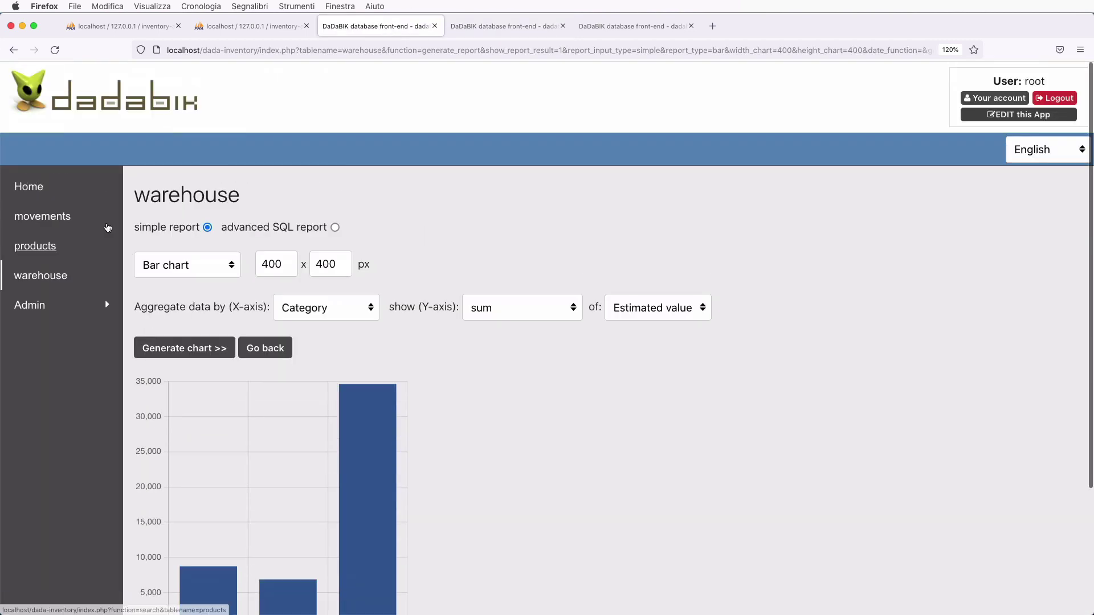
super+click(34, 187)
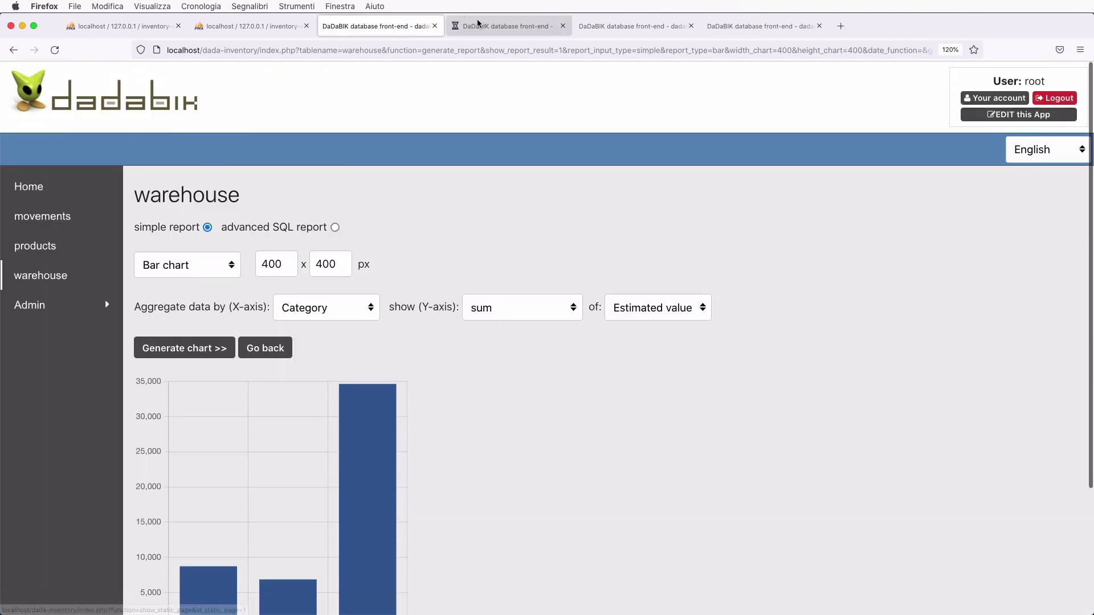
click(477, 26)
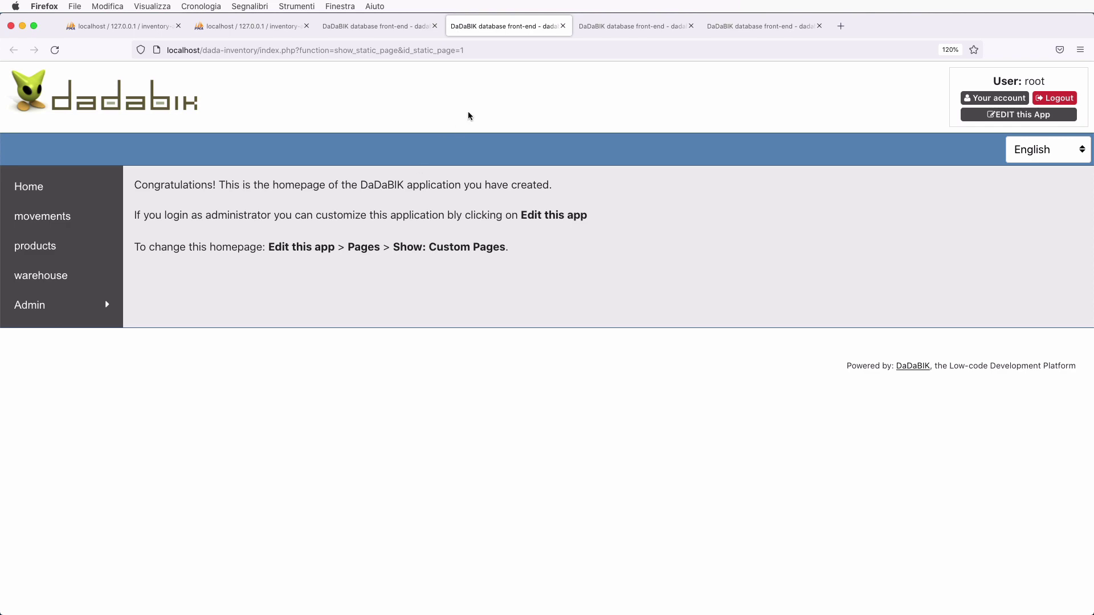
key(super+w)
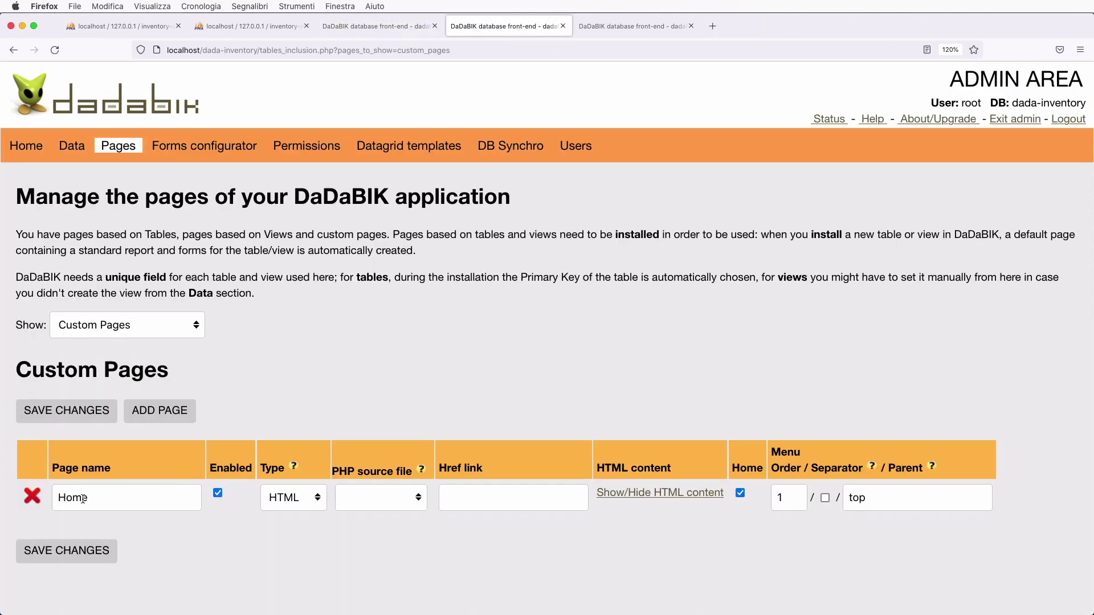
- Rename the Home page to Dashboard and delete its old welcome text
double_click(83, 499)
scroll(173, 524, down, 2)
text(Dashboard)
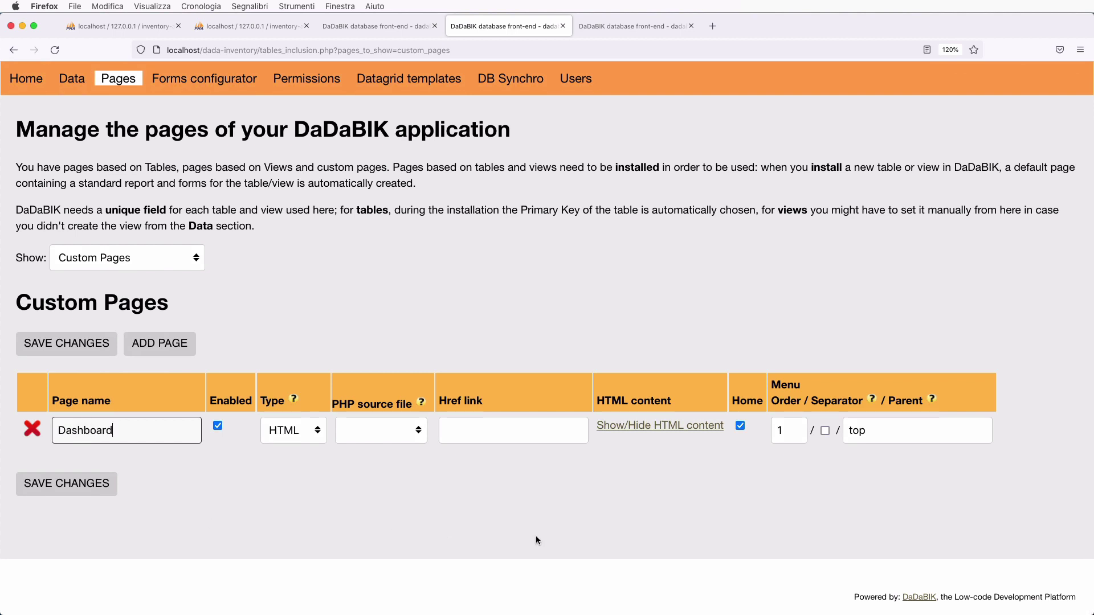
click(688, 429)
scroll(538, 257, down, 3)
scroll(538, 257, down, 3)
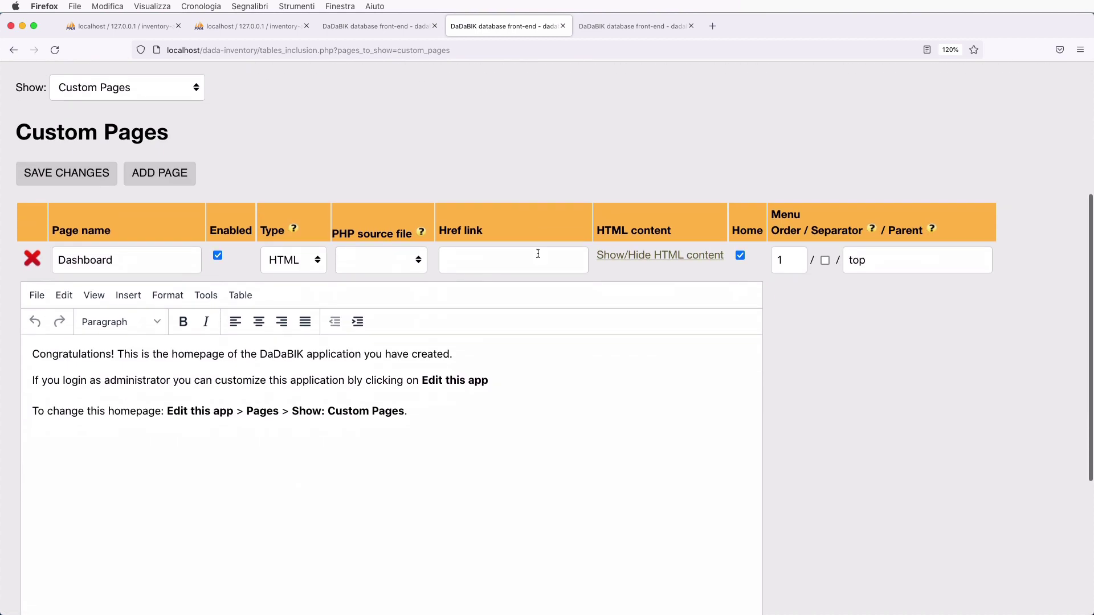
click(416, 361)
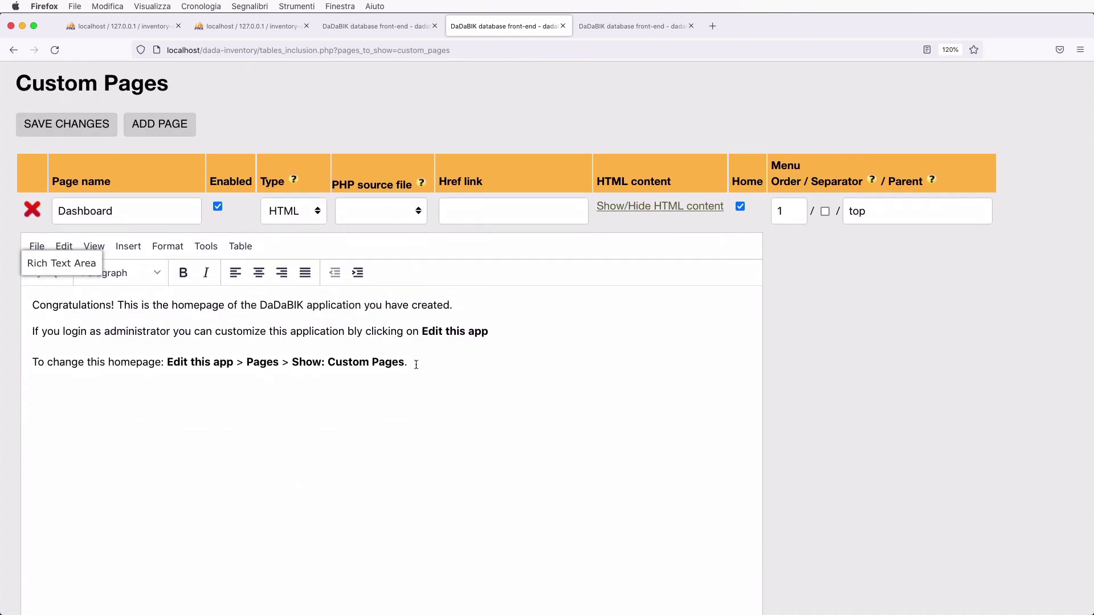
key(shift+Up)
key(shift+Up)
key(shift+Up)
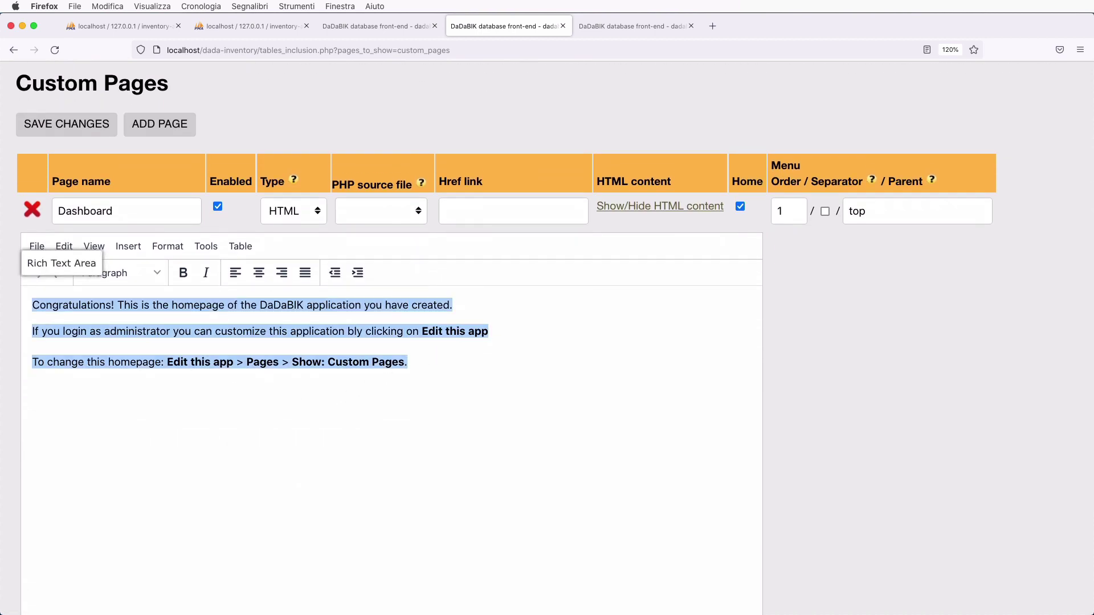
key(BackSpace)
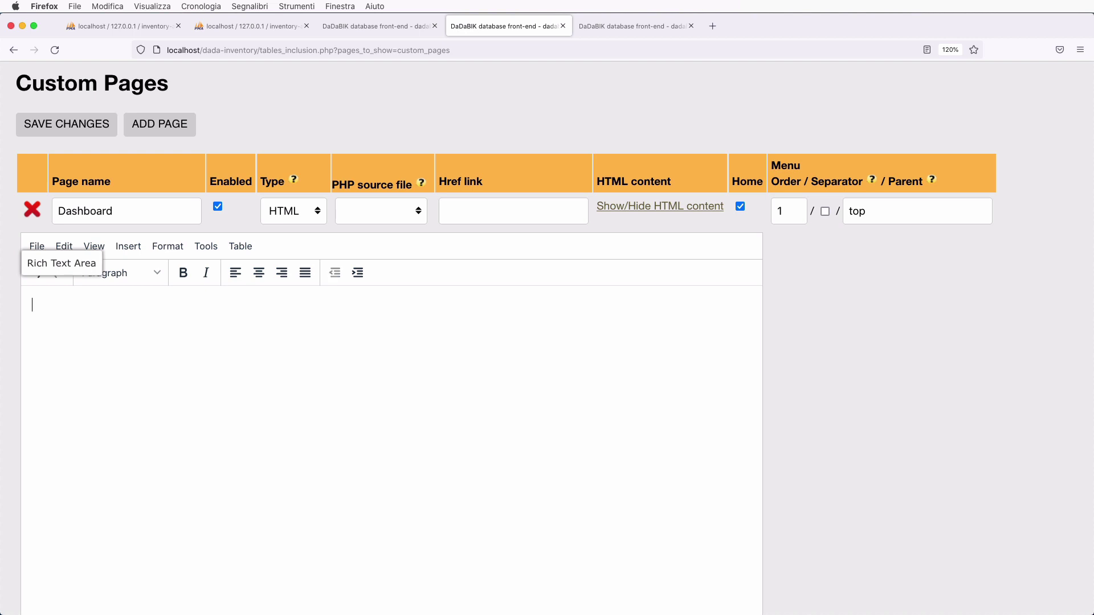
- Copy the warehouse chart's iframe embed code from the report
click(401, 25)
scroll(152, 500, down, 3)
scroll(152, 500, down, 2)
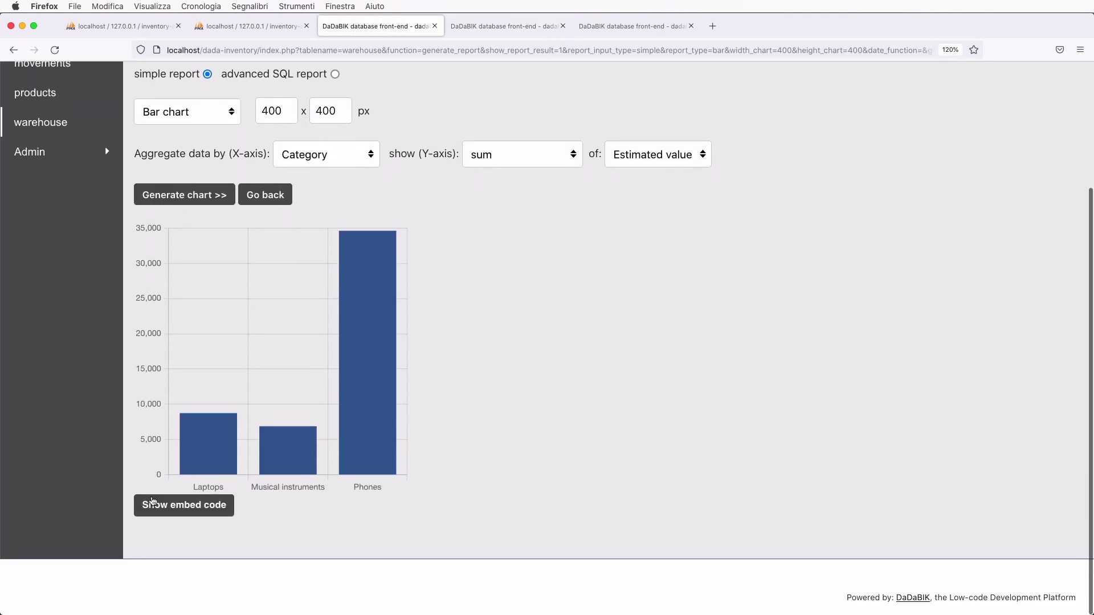
click(197, 507)
scroll(436, 437, down, 1)
scroll(435, 436, down, 2)
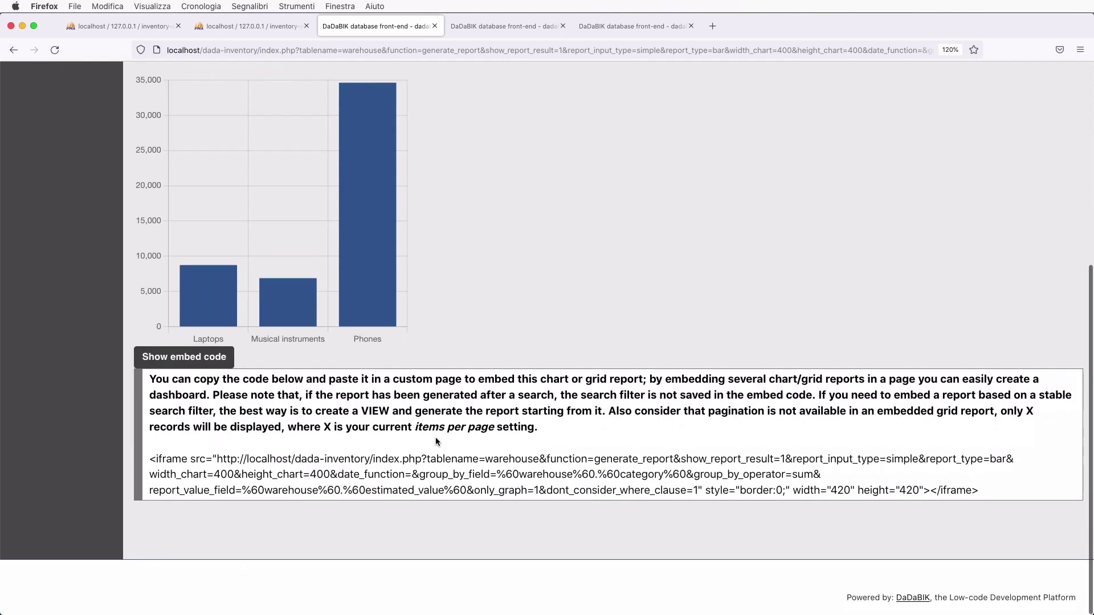
drag(152, 458, 996, 493)
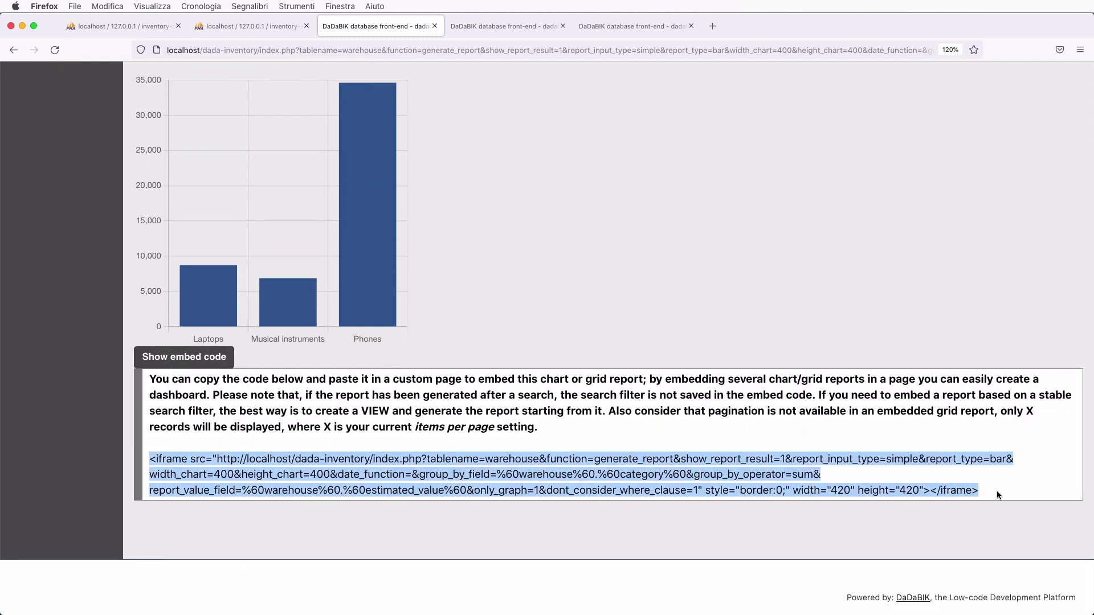
key(super+c)
- Paste the chart's embed code into the Dashboard page's HTML source and apply it
click(509, 26)
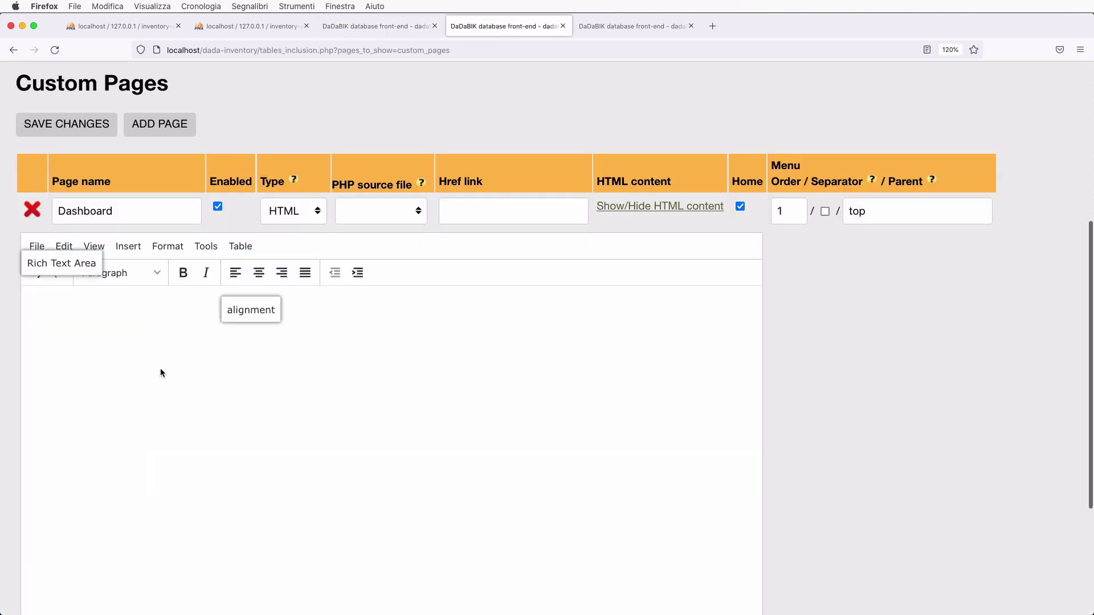
click(183, 330)
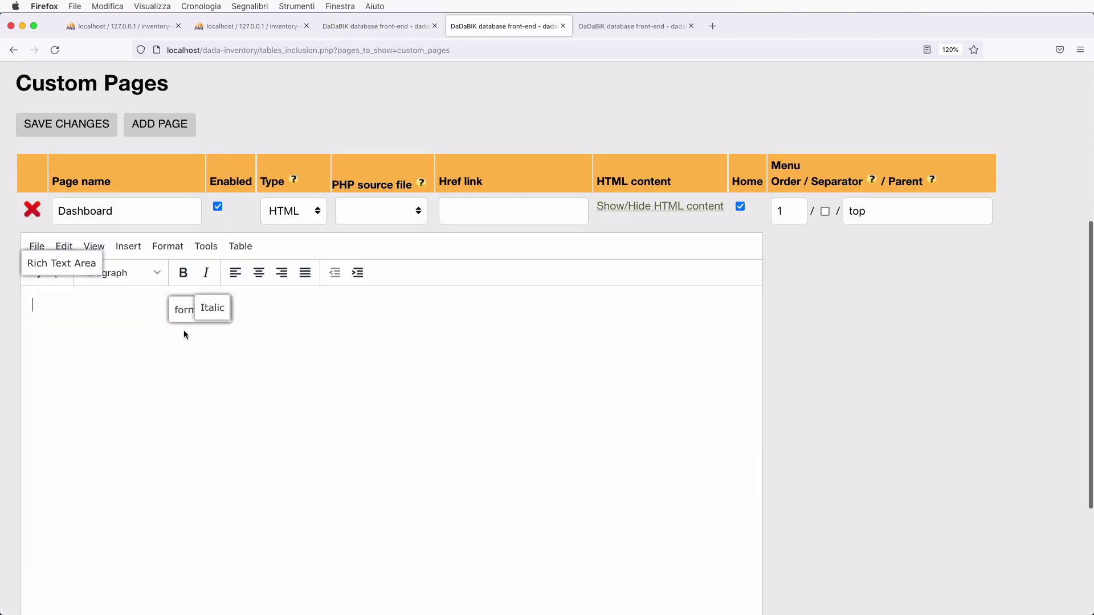
key(super+v)
key(super+z)
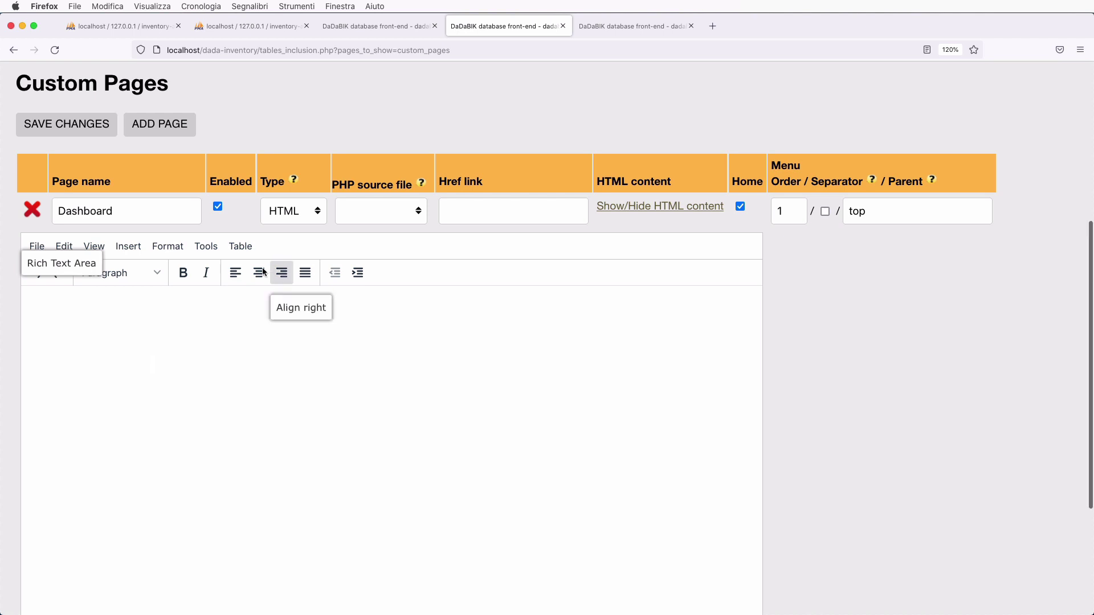
click(206, 246)
mouse_move(241, 276)
mouse_move(206, 246)
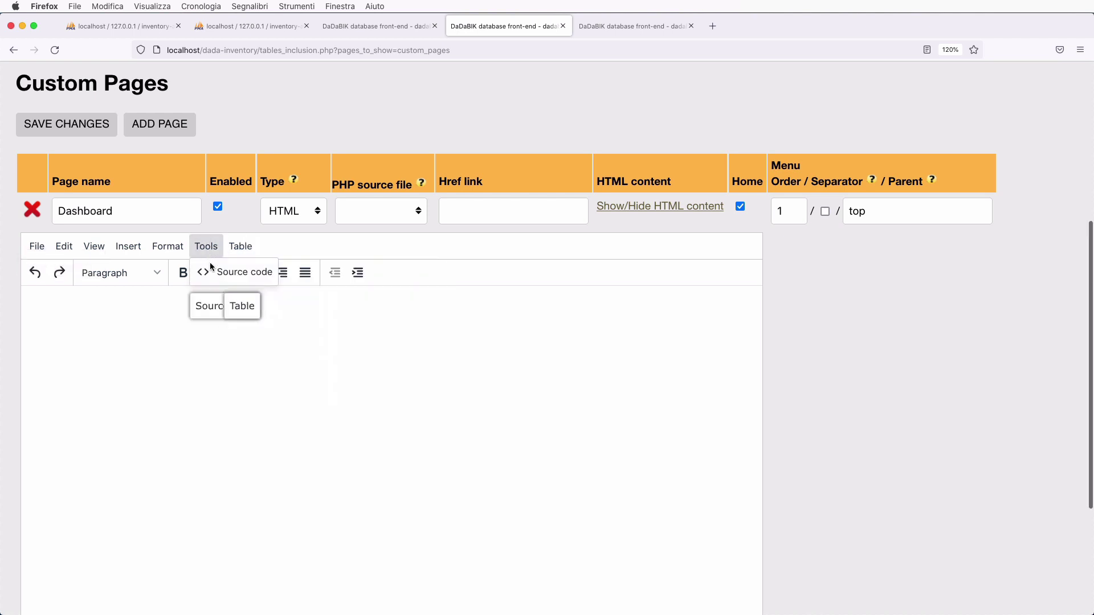
click(215, 275)
key(super+v)
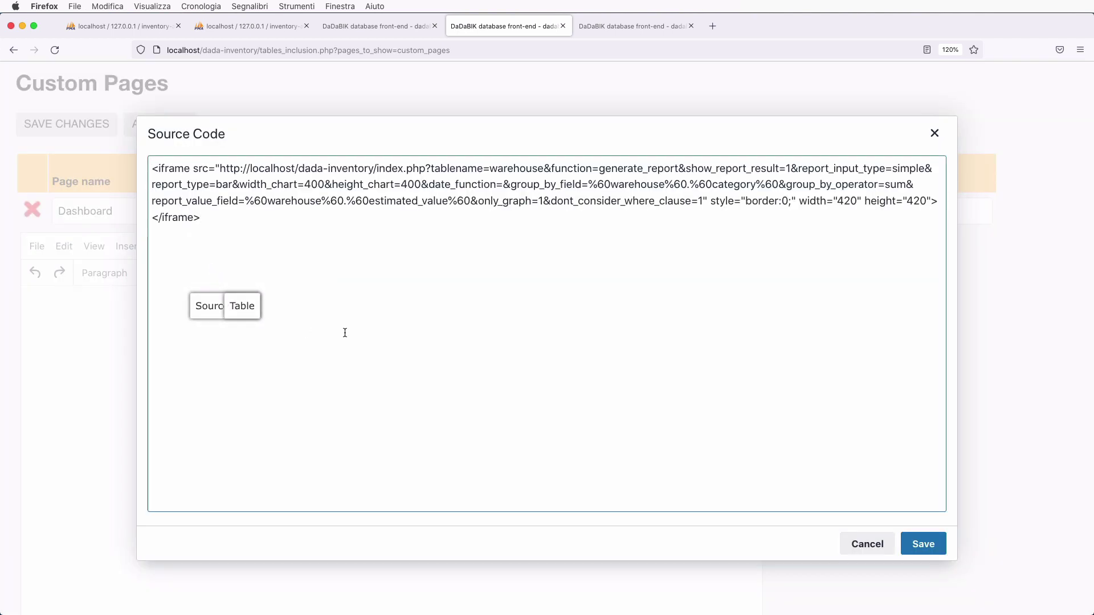
click(923, 544)
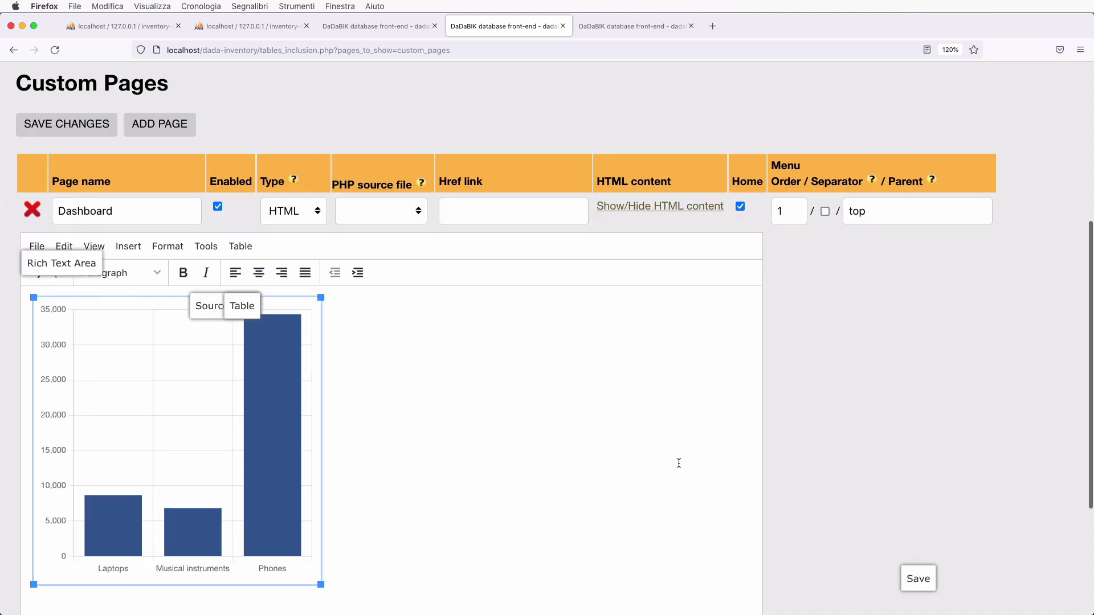
- Review the Dashboard content with the embedded chart and return to the chart report
click(678, 463)
scroll(678, 462, down, 5)
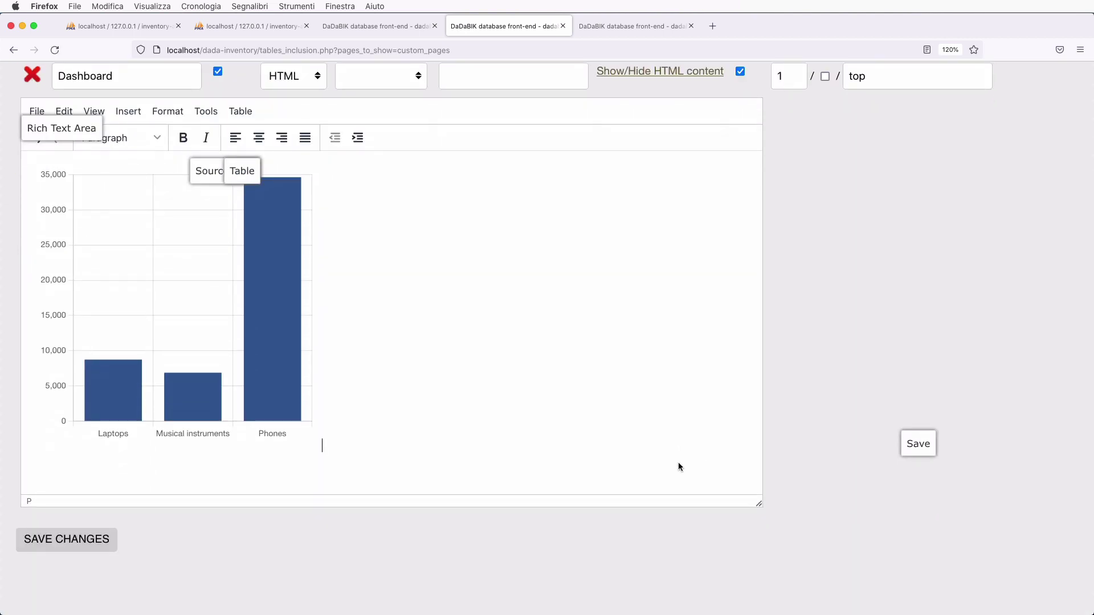
scroll(483, 401, up, 4)
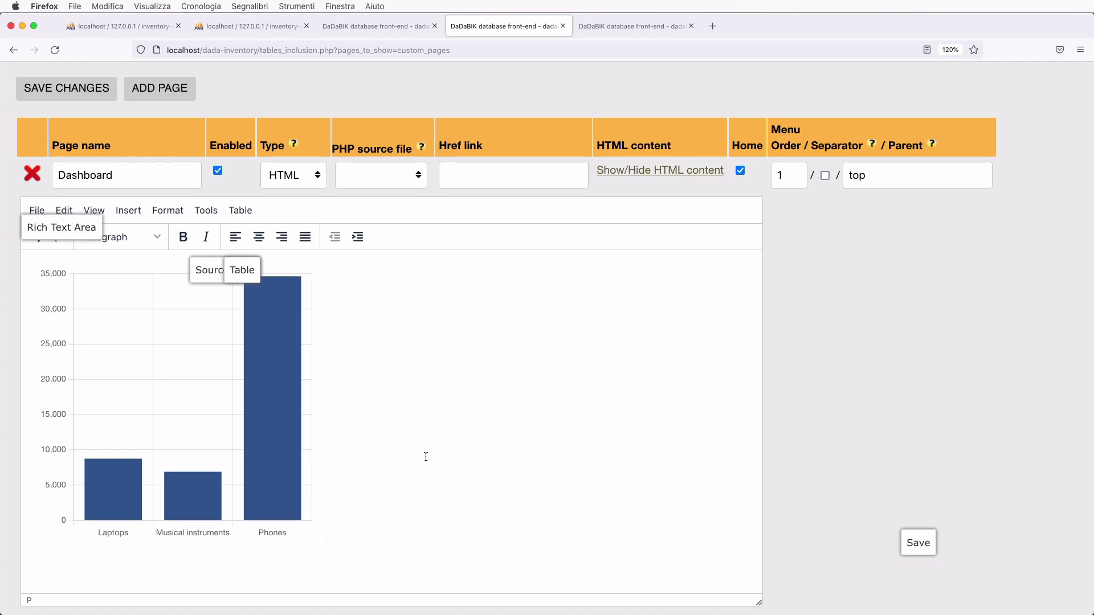
key(ctrl+shift+Tab)
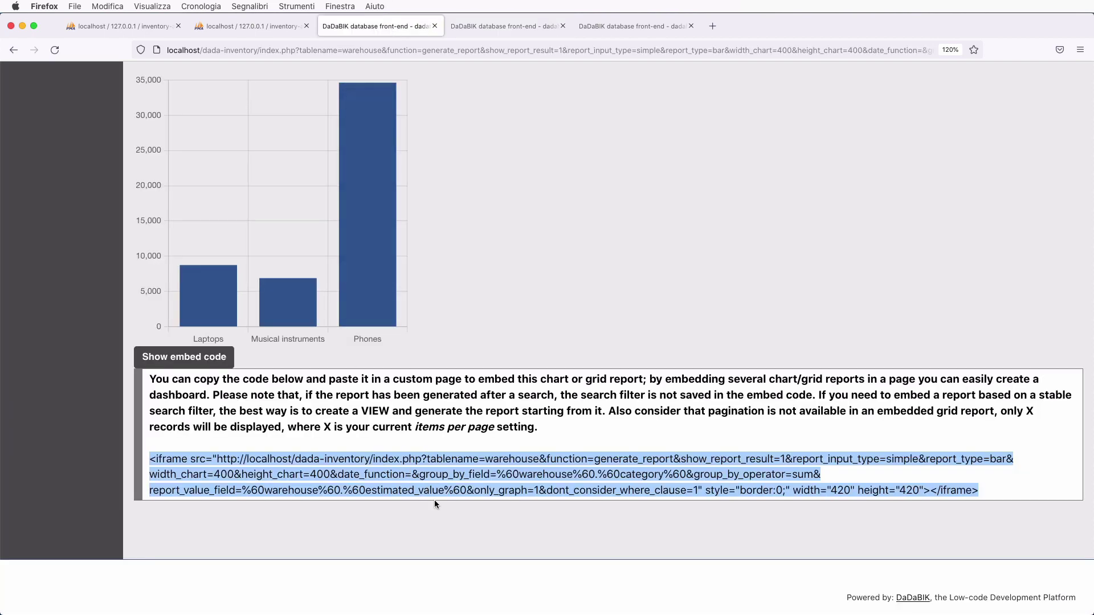
click(475, 25)
click(206, 211)
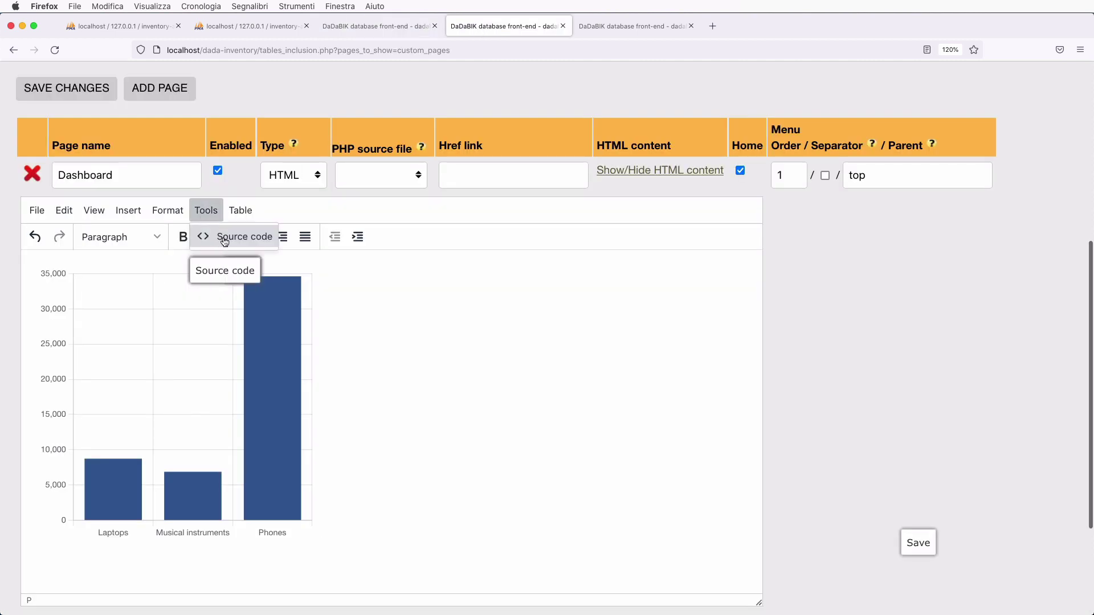
click(240, 210)
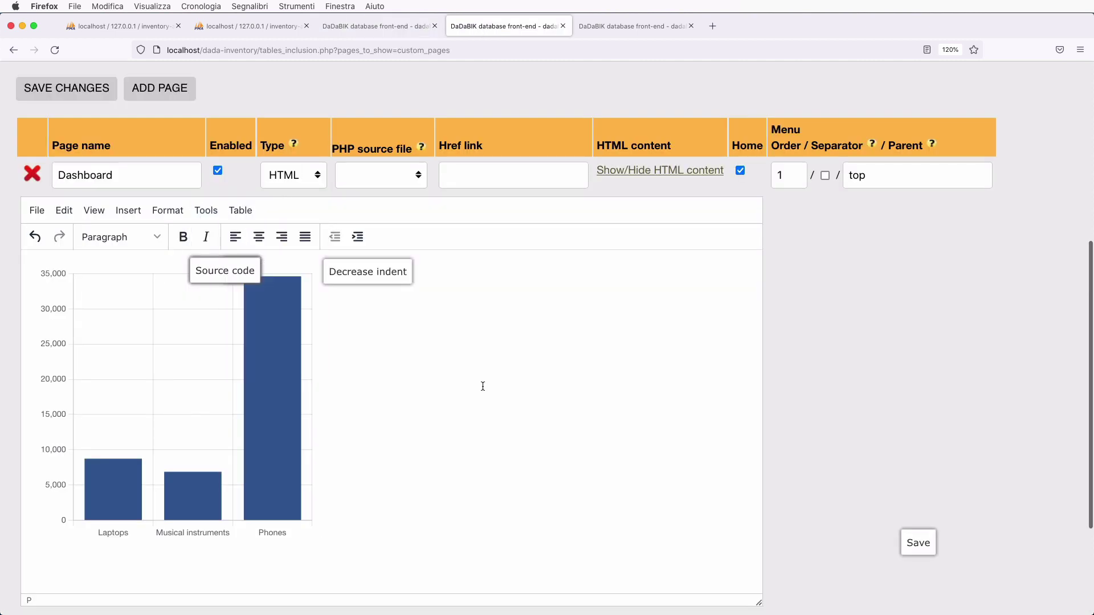
scroll(433, 398, down, 3)
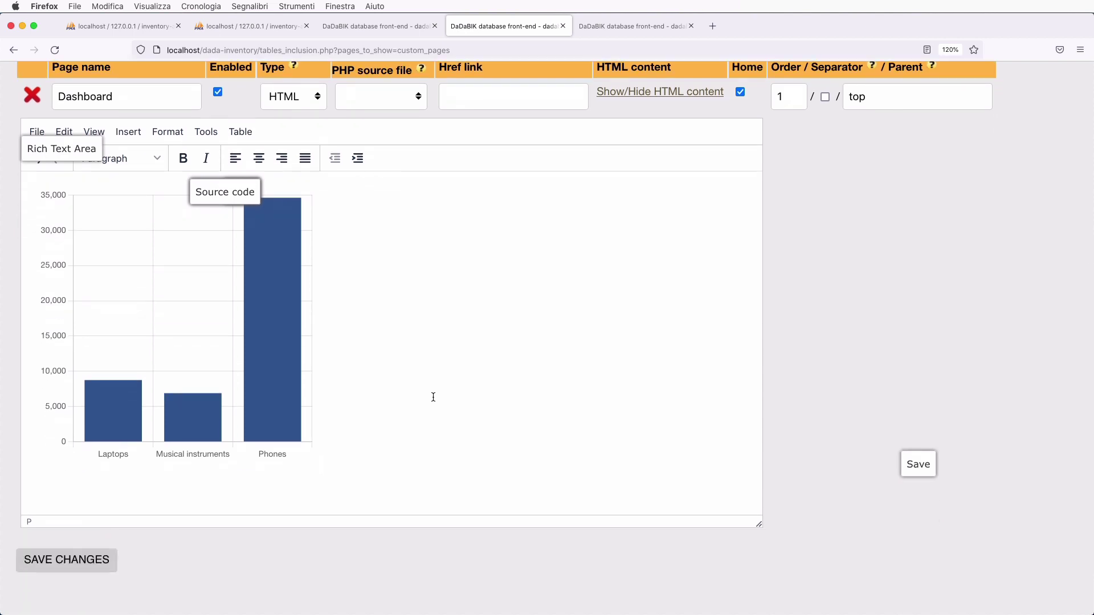
scroll(433, 397, down, 1)
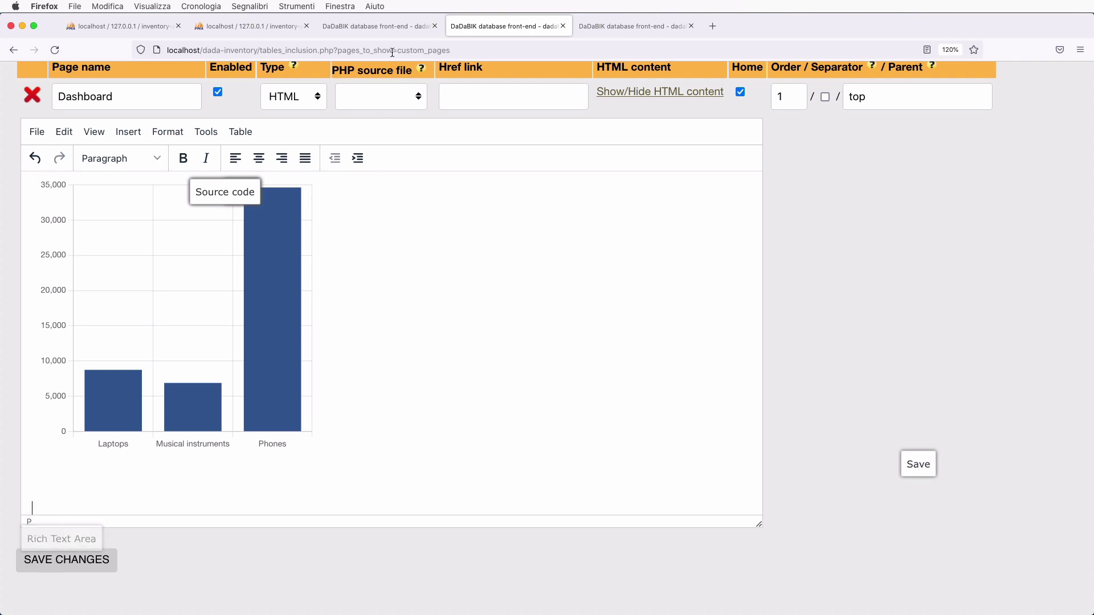
click(381, 27)
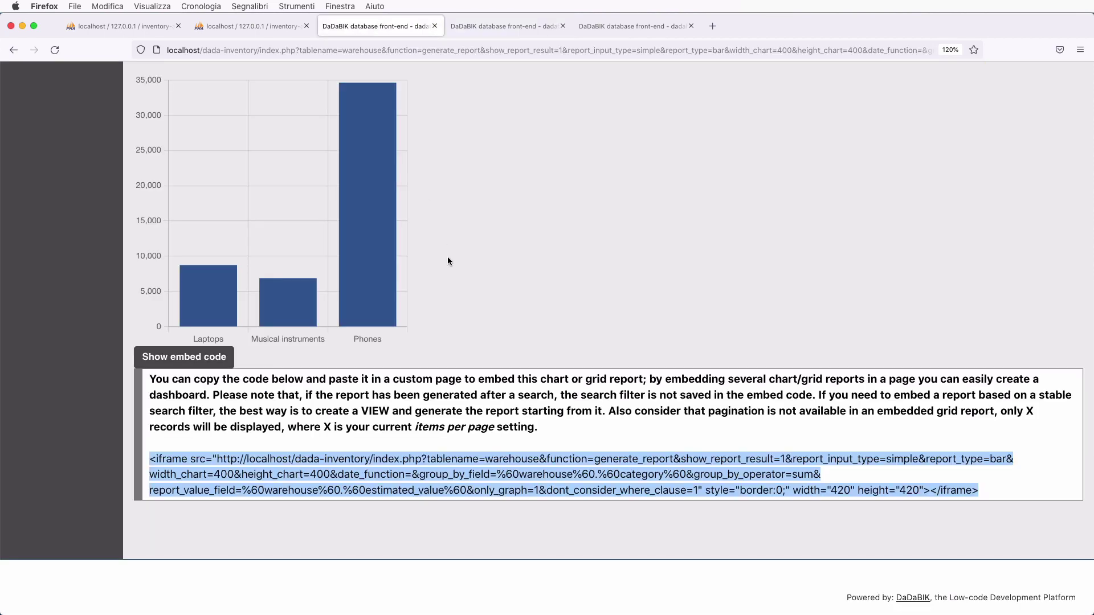
scroll(449, 262, up, 5)
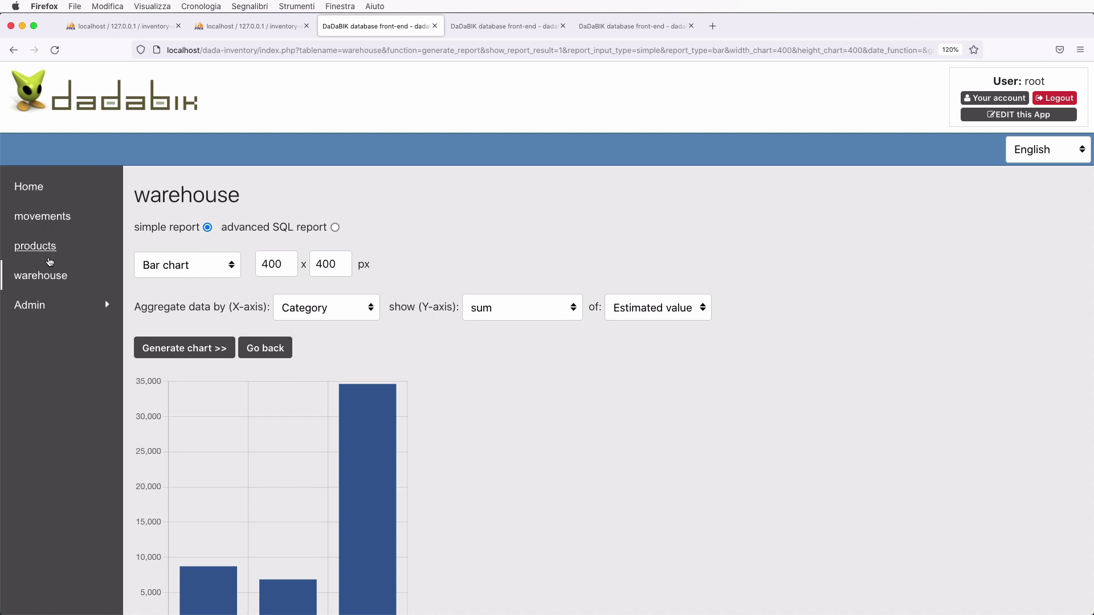
- Open the warehouse product records and scroll through the list and its quick search filters
click(49, 274)
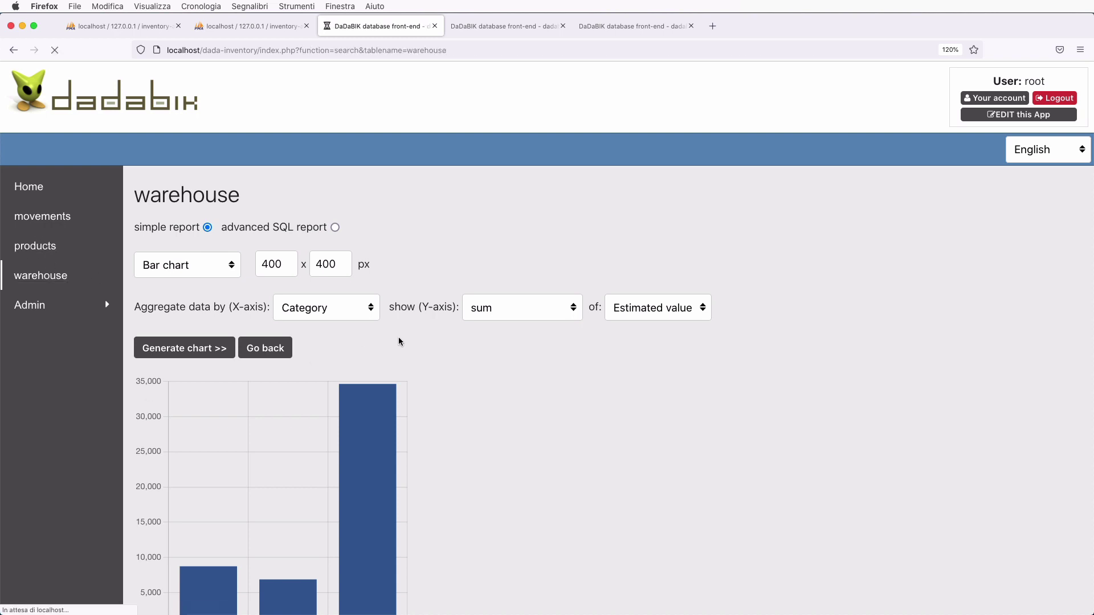
scroll(647, 474, down, 2)
scroll(822, 510, down, 5)
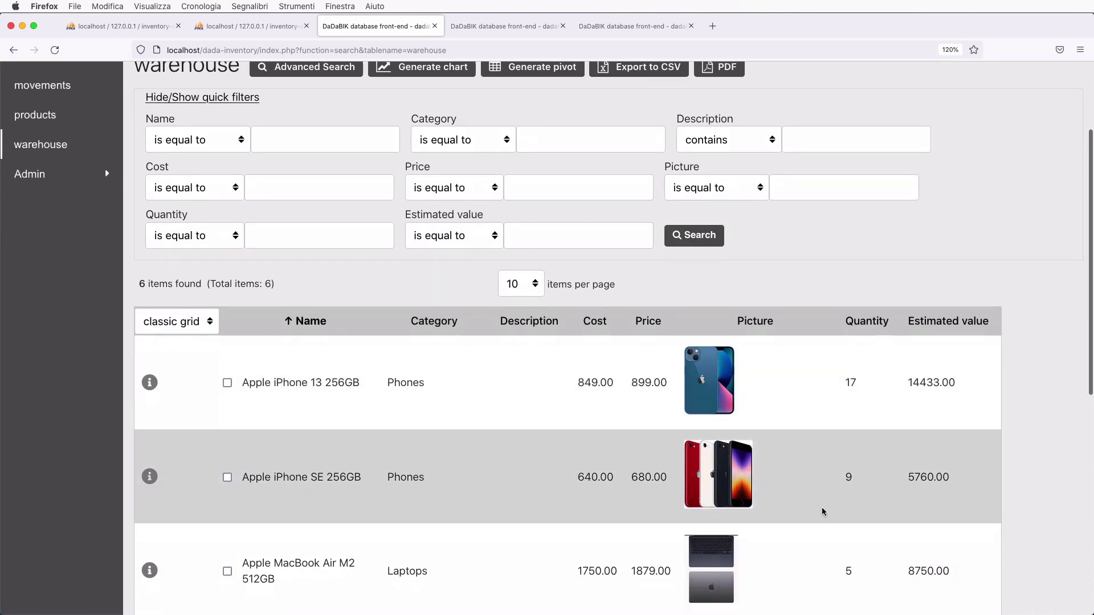
scroll(821, 510, down, 2)
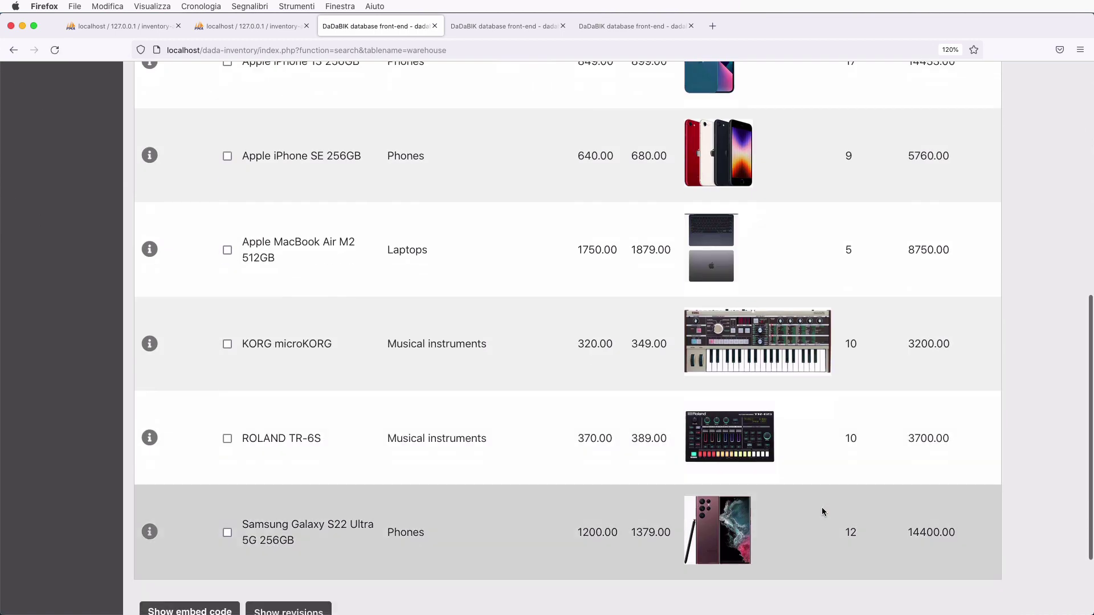
scroll(822, 510, up, 3)
scroll(822, 510, up, 2)
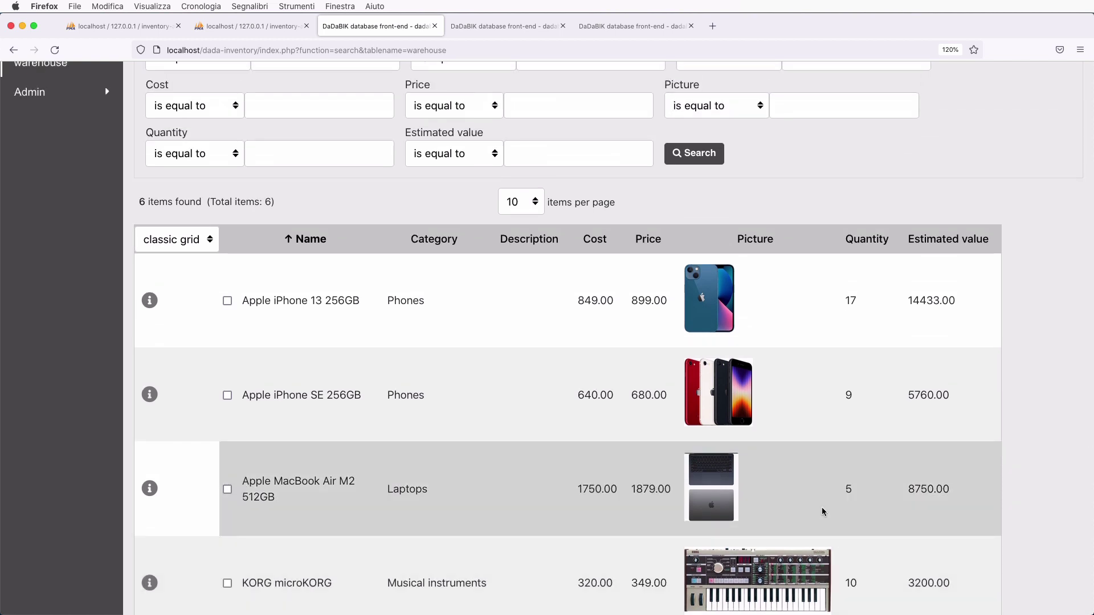
scroll(821, 511, up, 2)
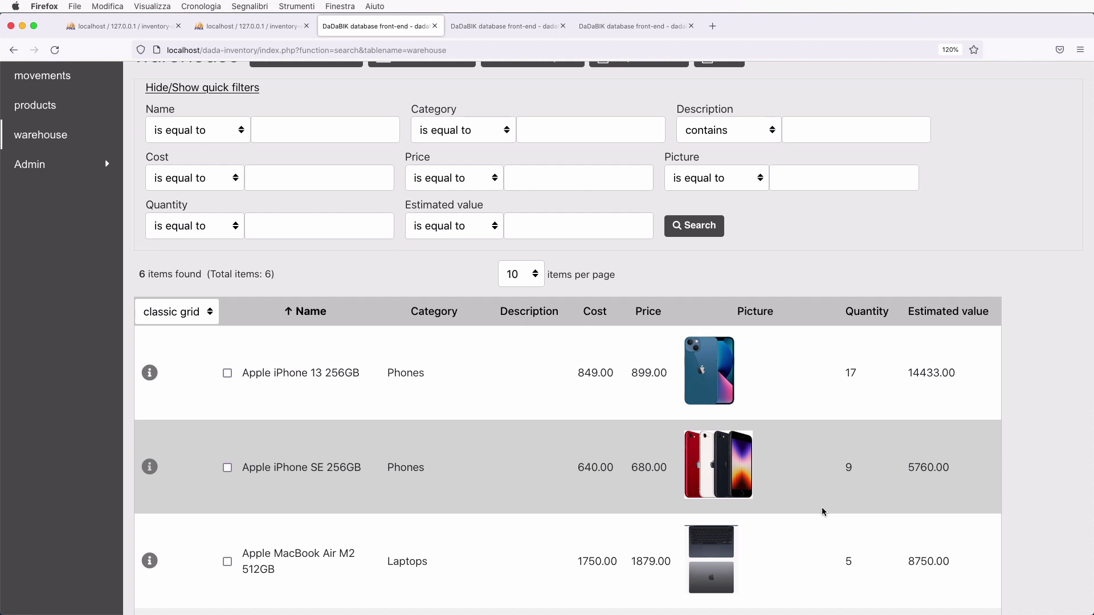
click(502, 27)
- Start a new view in Data > Views and name it understock
click(632, 26)
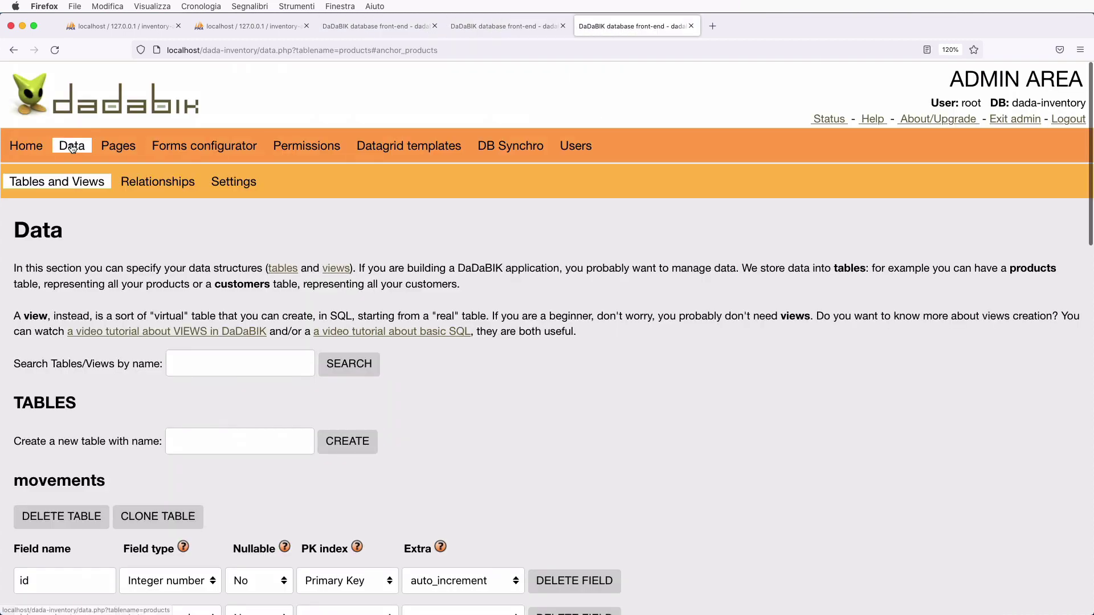
scroll(124, 318, down, 2)
scroll(125, 318, down, 10)
click(228, 257)
text(underst)
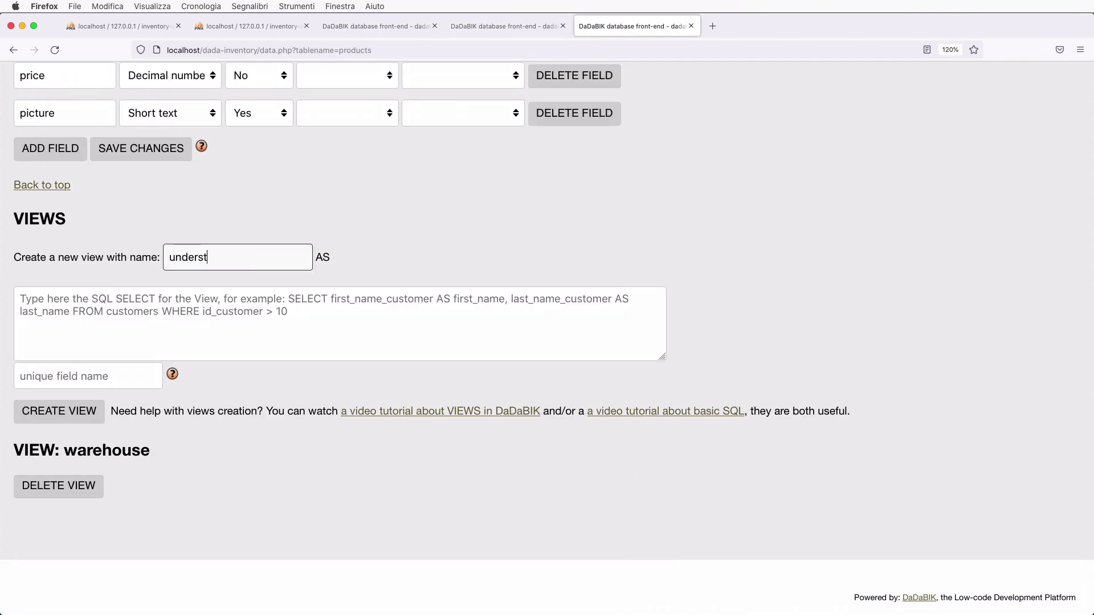
text(ock)
- Enter the query SELECT * FROM warehouse WHERE quantity < 10 and unique field id, then create the view
click(198, 307)
text(SELECT)
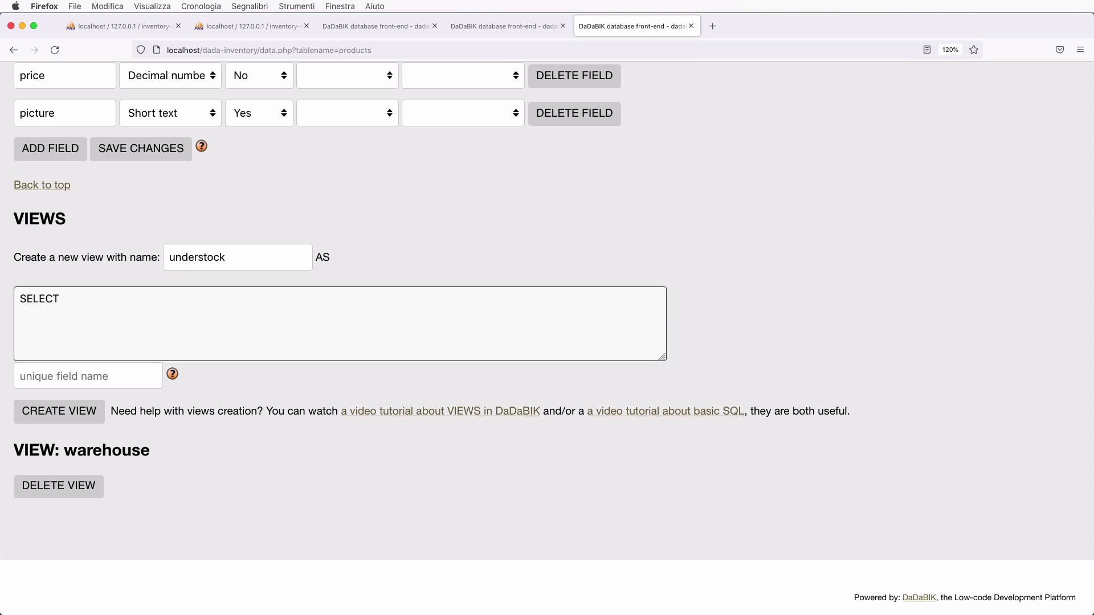
text( * fR)
key(BackSpace)
key(BackSpace)
text(FRIM)
key(BackSpace)
text(OM warehouse WHER)
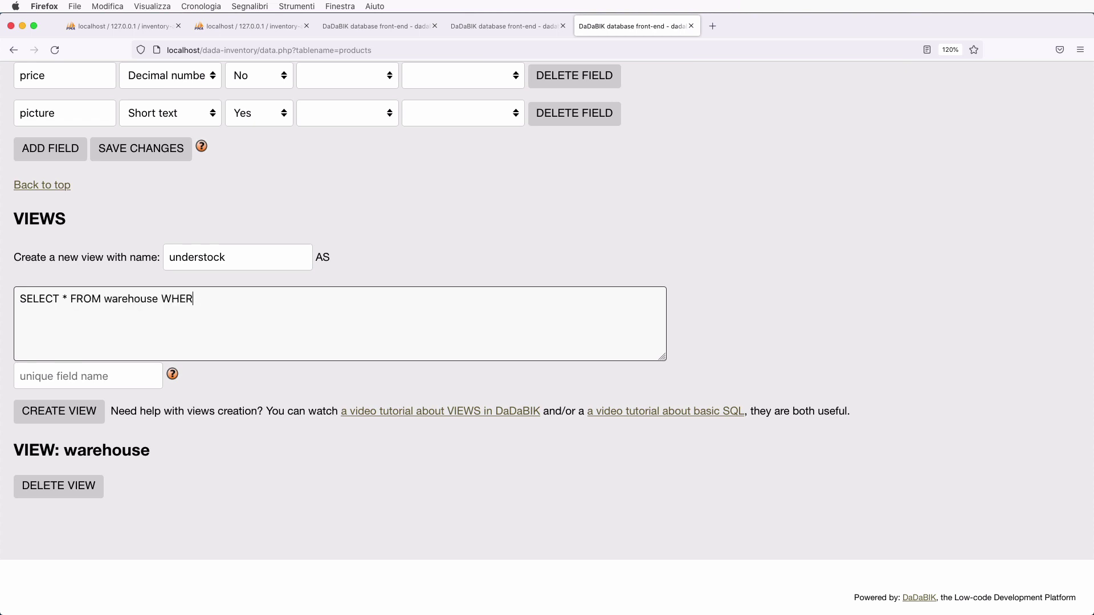
text(E quantity < 10)
click(95, 382)
text(id)
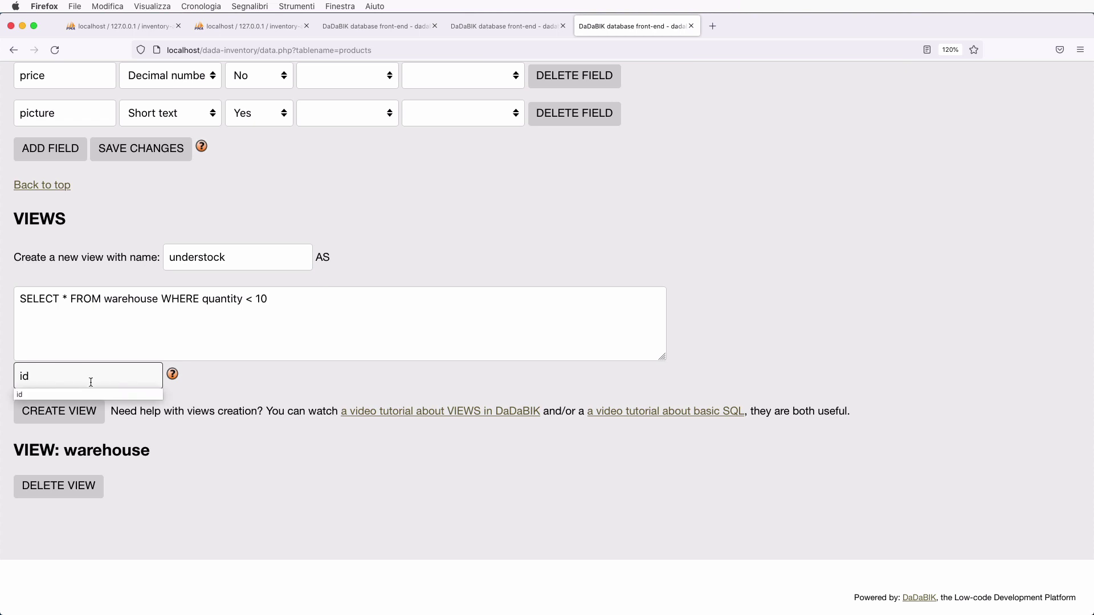
click(67, 412)
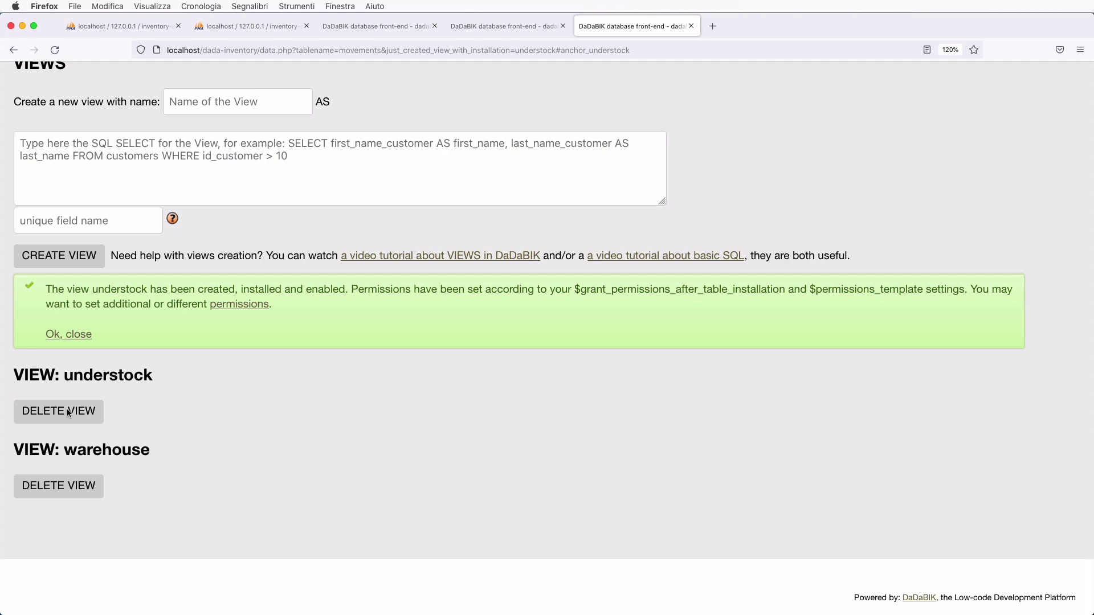
- Save admin-group permissions on understock with READ set to My, and DETAILS and CSV set to Yes
click(242, 304)
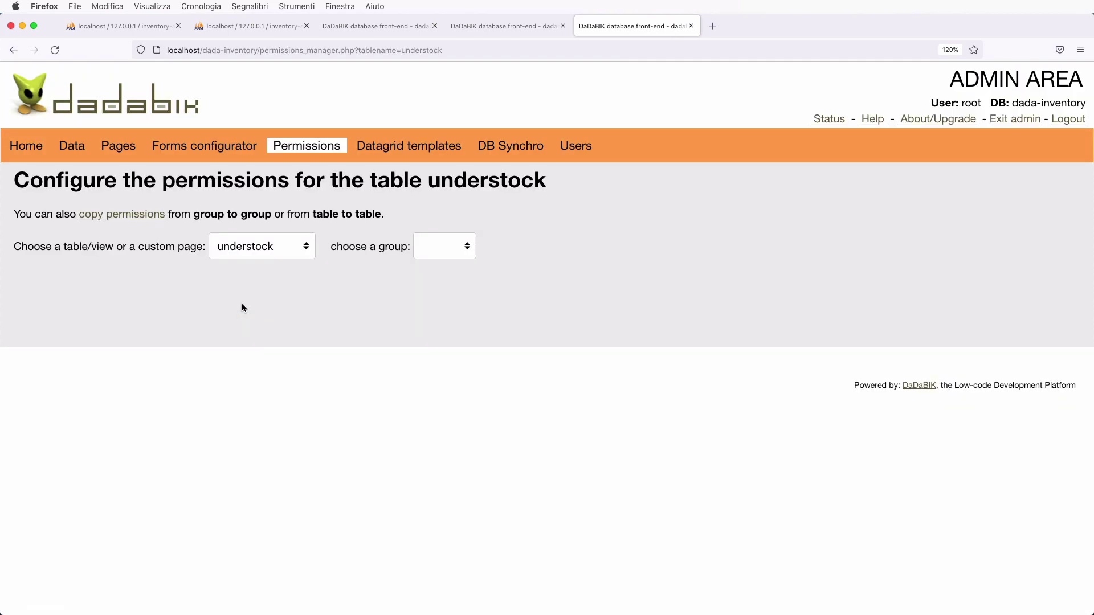
click(435, 248)
click(440, 257)
scroll(540, 319, down, 2)
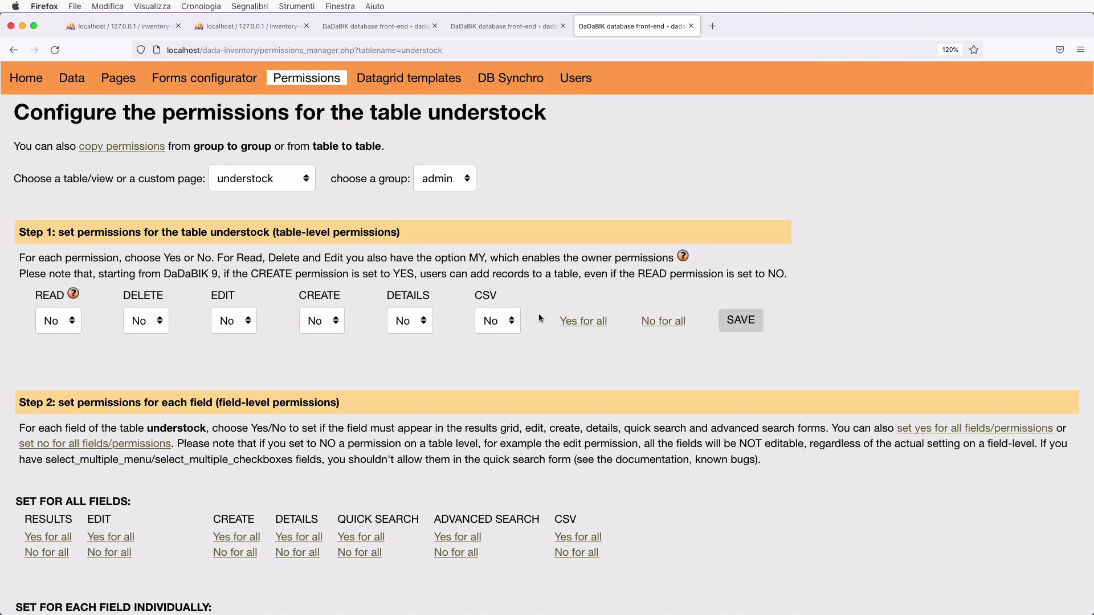
click(70, 329)
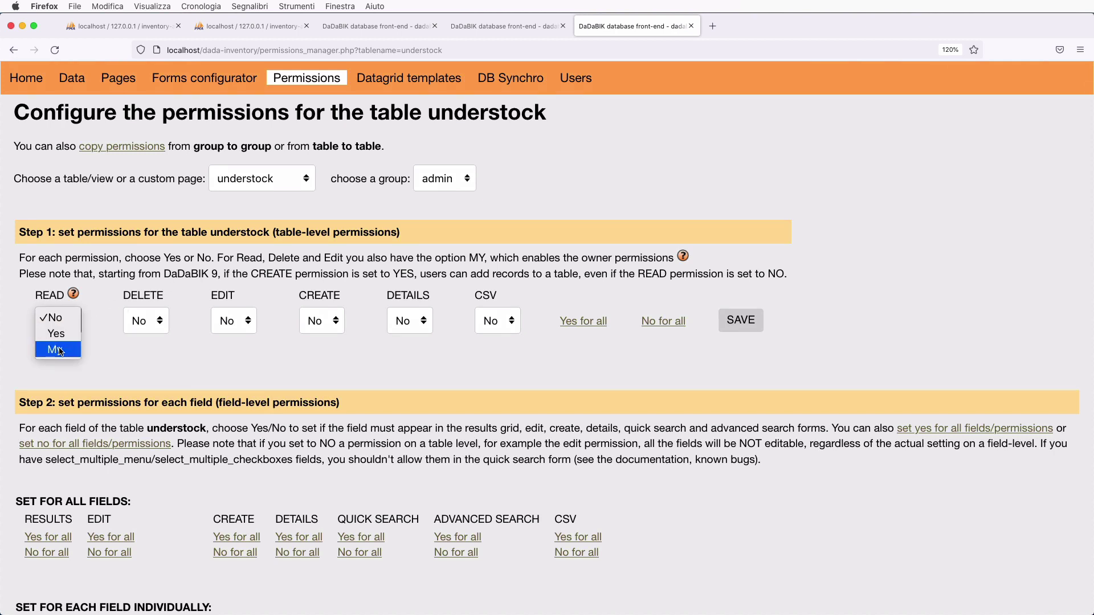
click(60, 350)
click(409, 325)
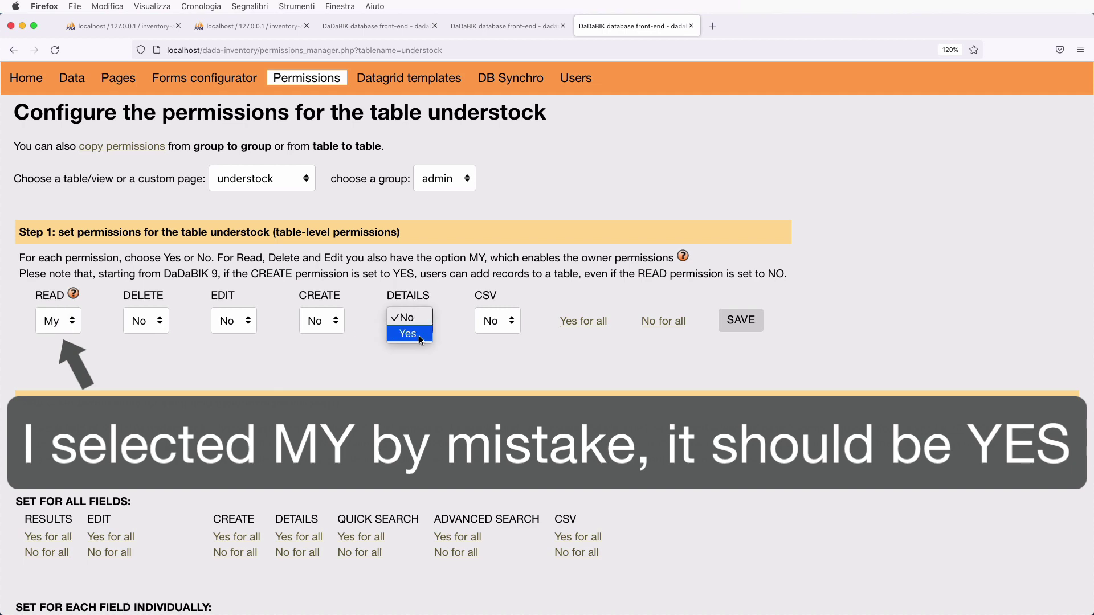
click(420, 338)
click(507, 329)
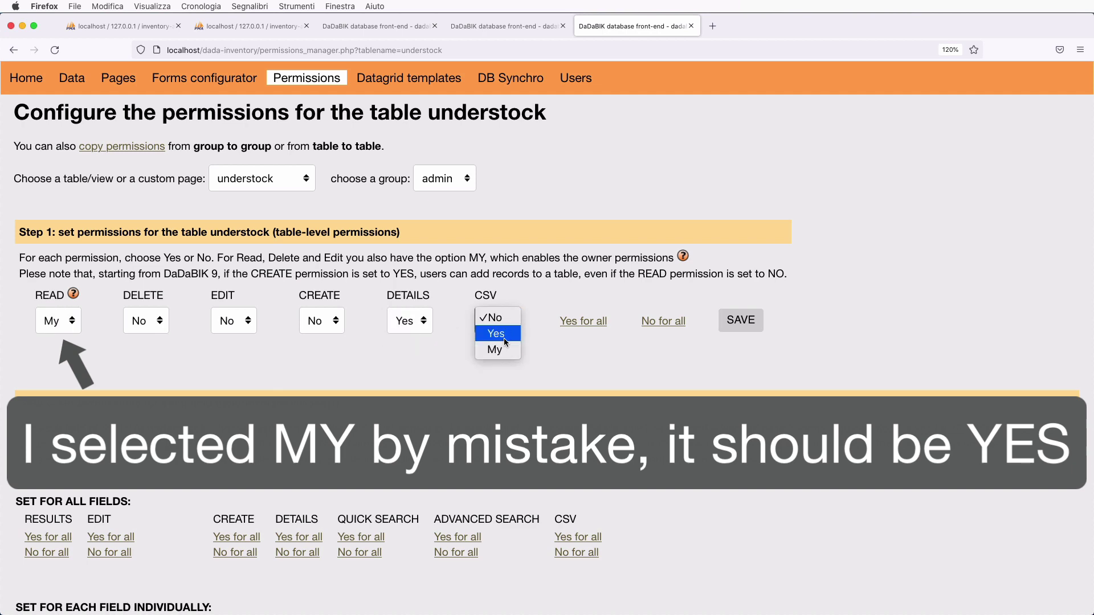
click(742, 322)
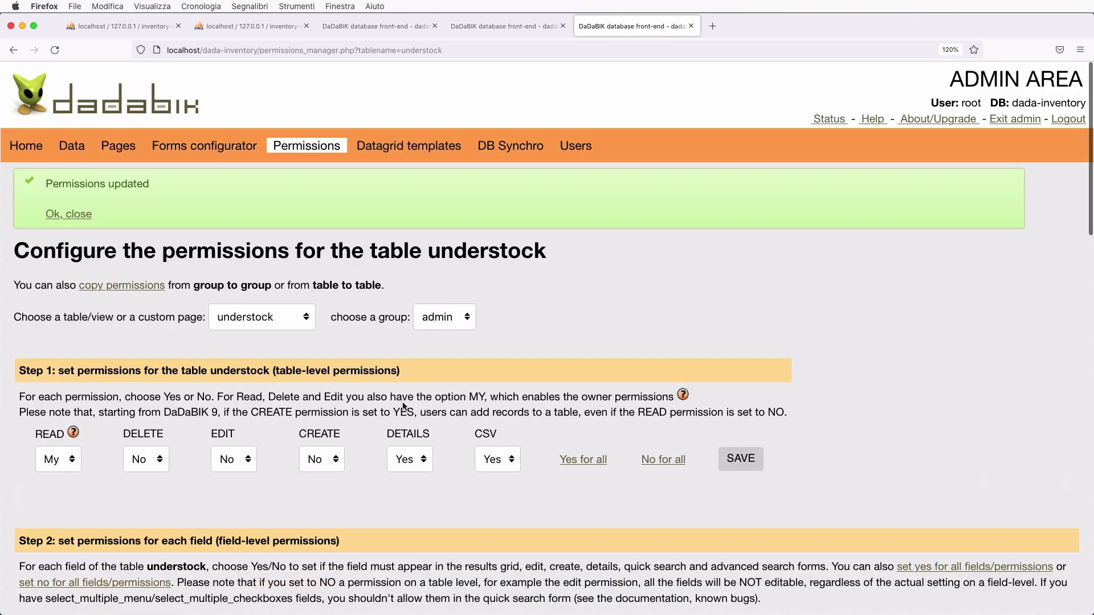
scroll(402, 406, down, 10)
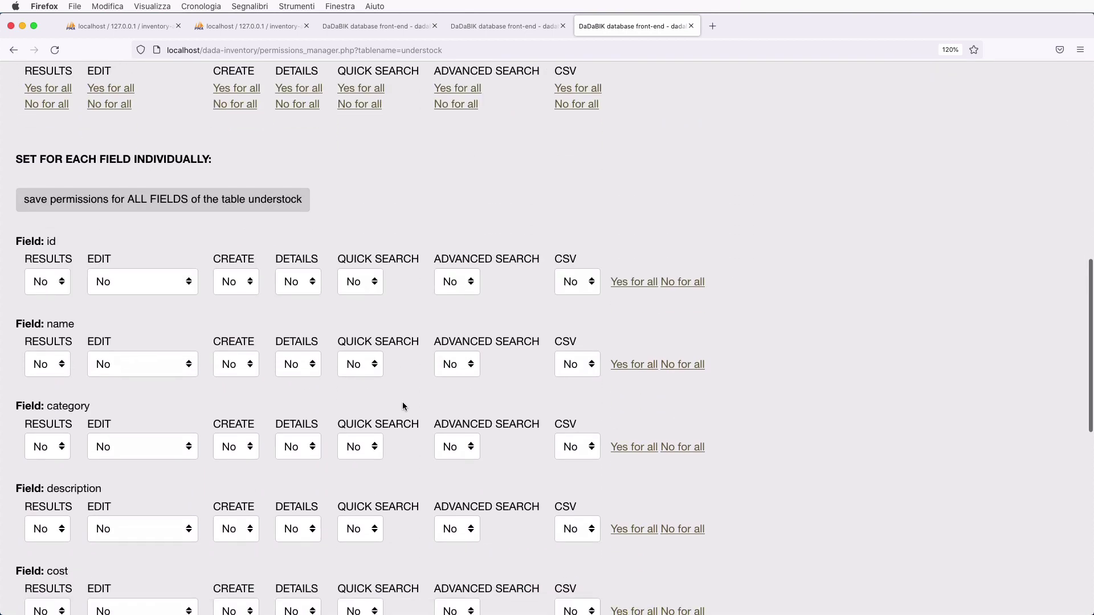
scroll(402, 406, up, 2)
- Set DETAILS, QUICK SEARCH, ADVANCED SEARCH and CSV to Yes for all fields, turn id off, and save
click(53, 188)
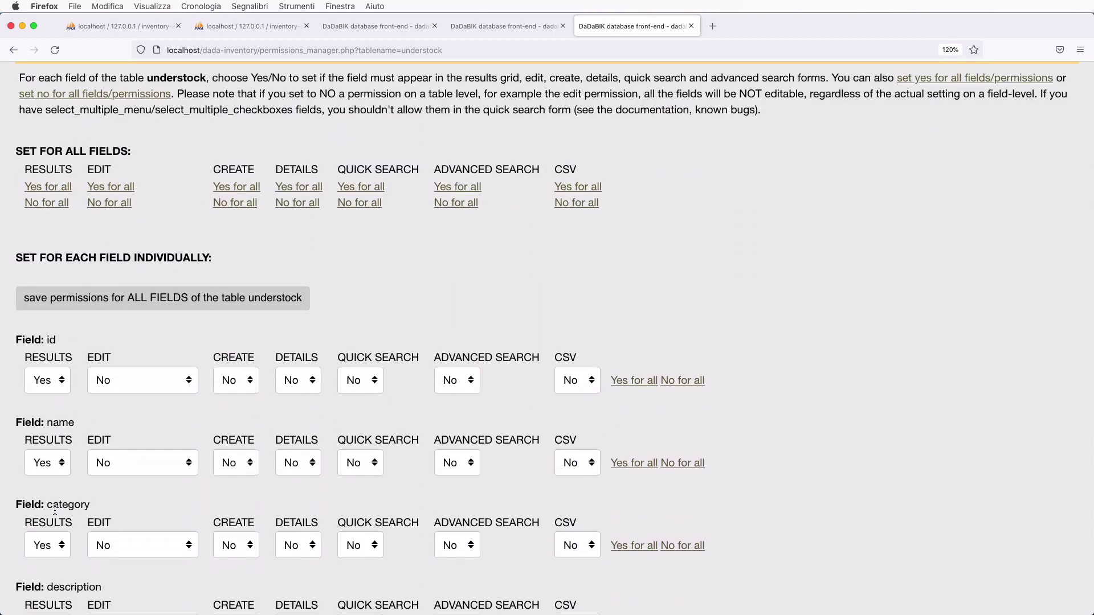
click(309, 190)
click(370, 187)
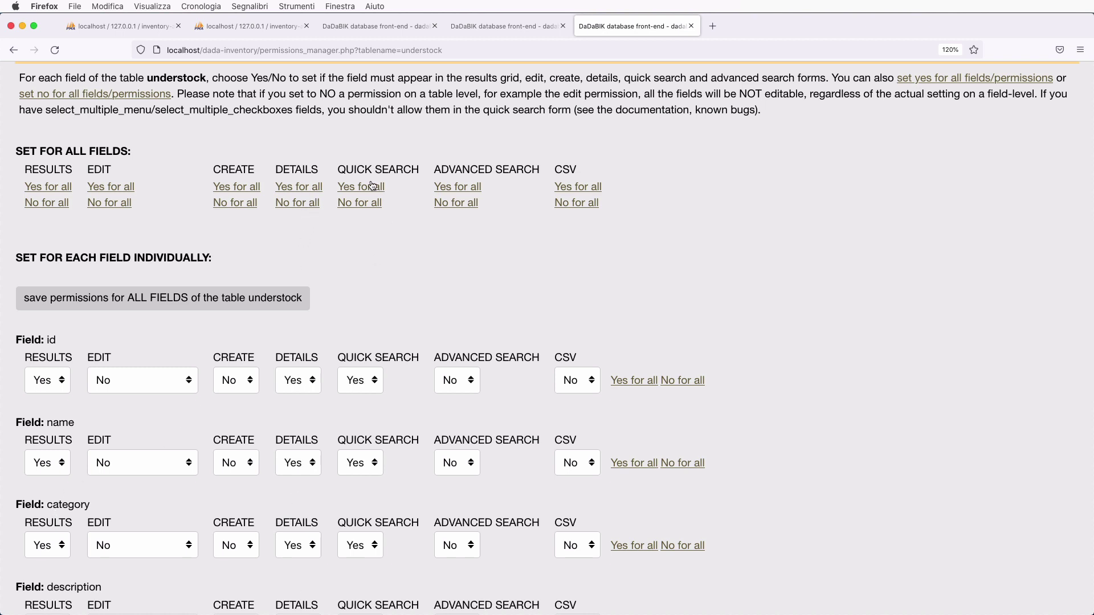
click(466, 187)
click(585, 188)
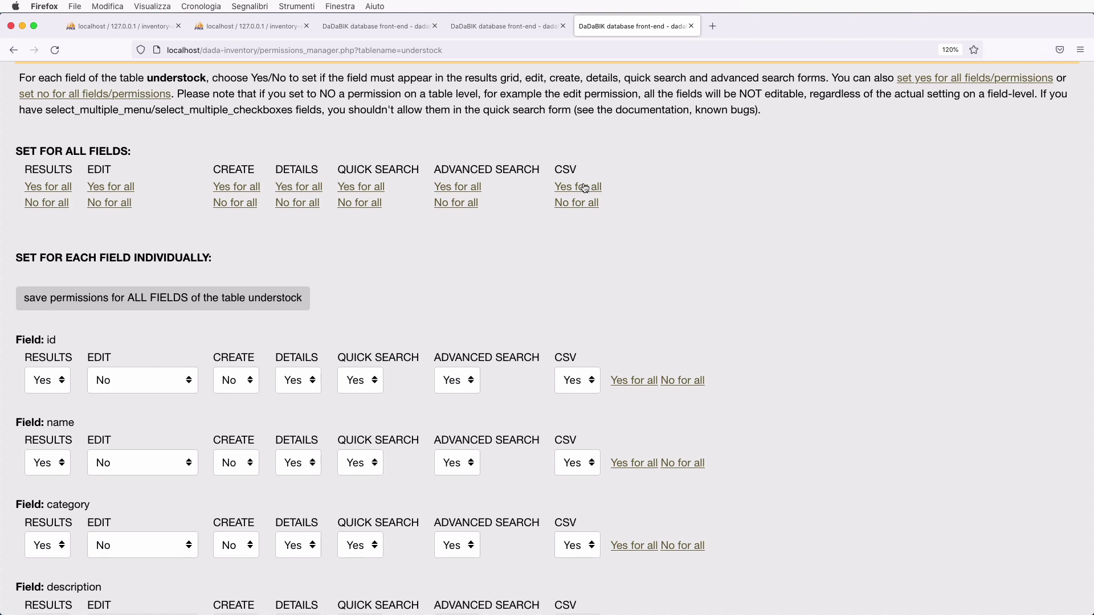
click(694, 381)
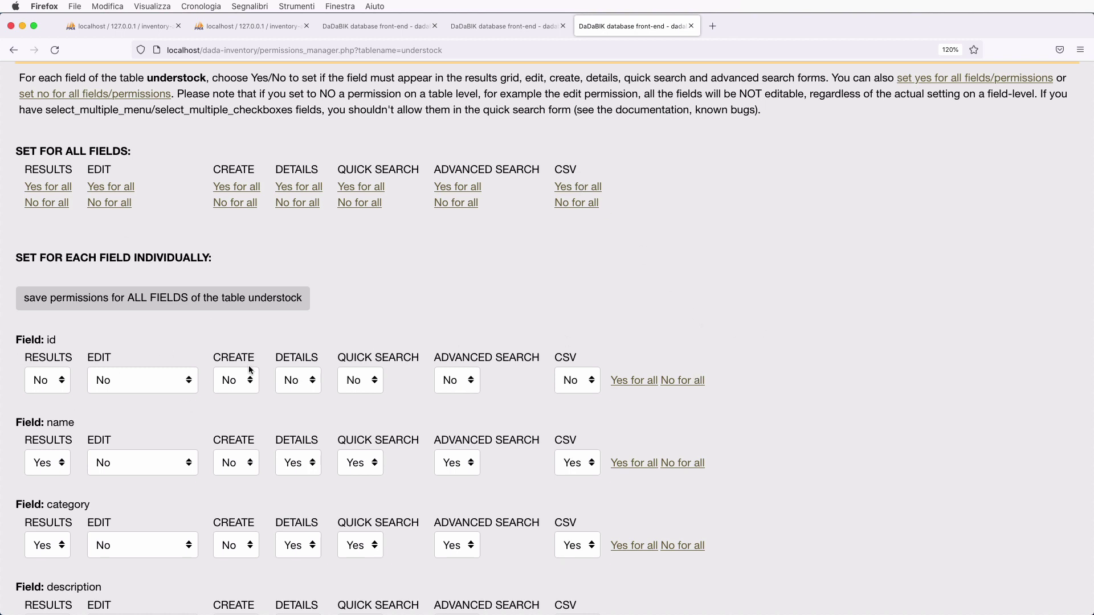
click(161, 300)
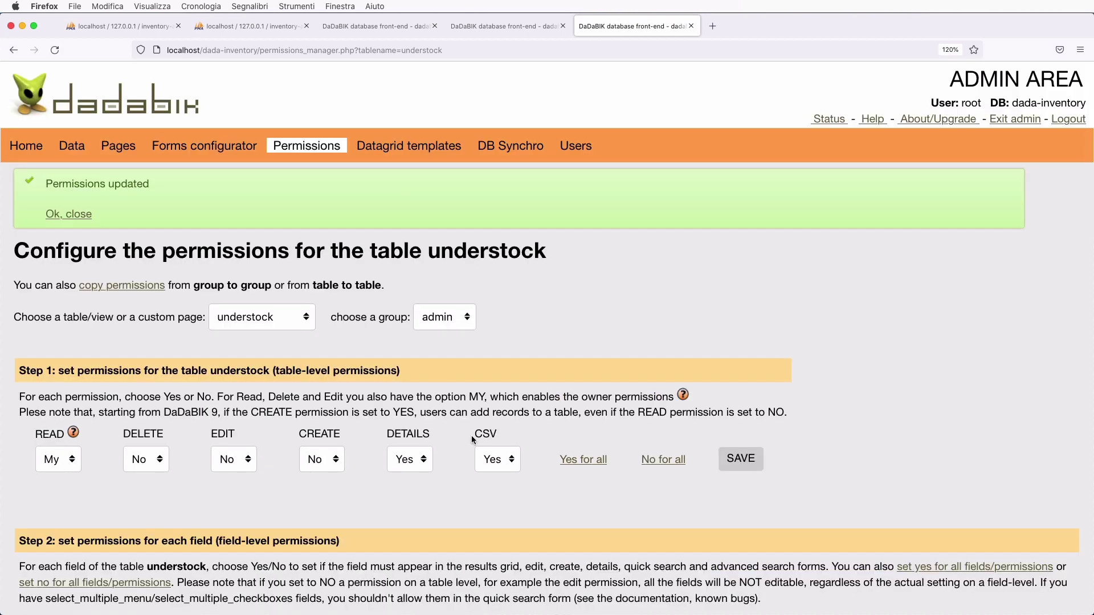
scroll(470, 435, down, 10)
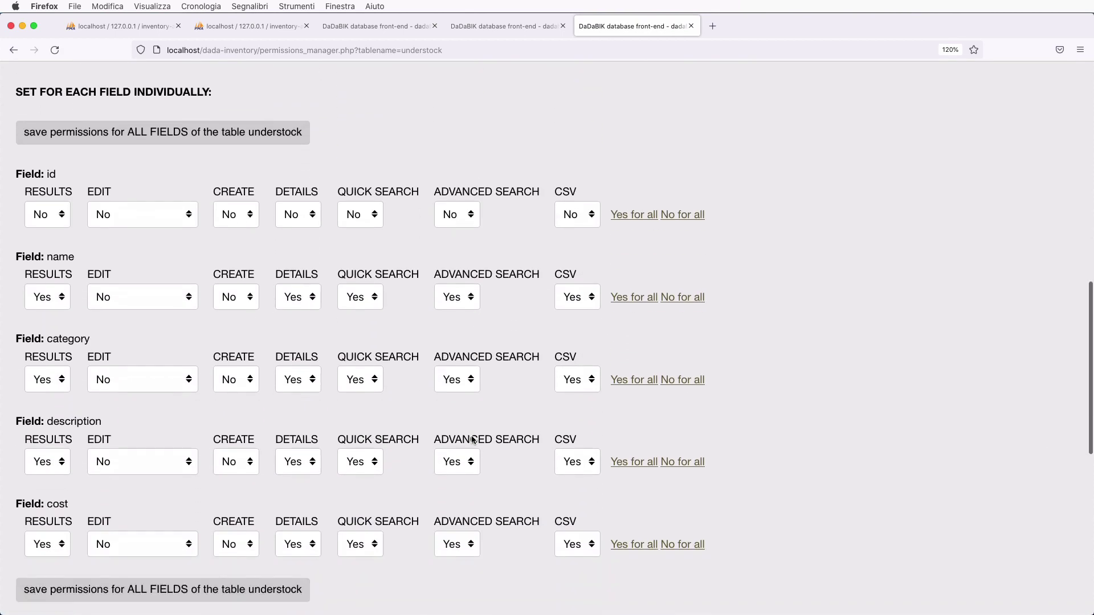
scroll(473, 440, down, 1)
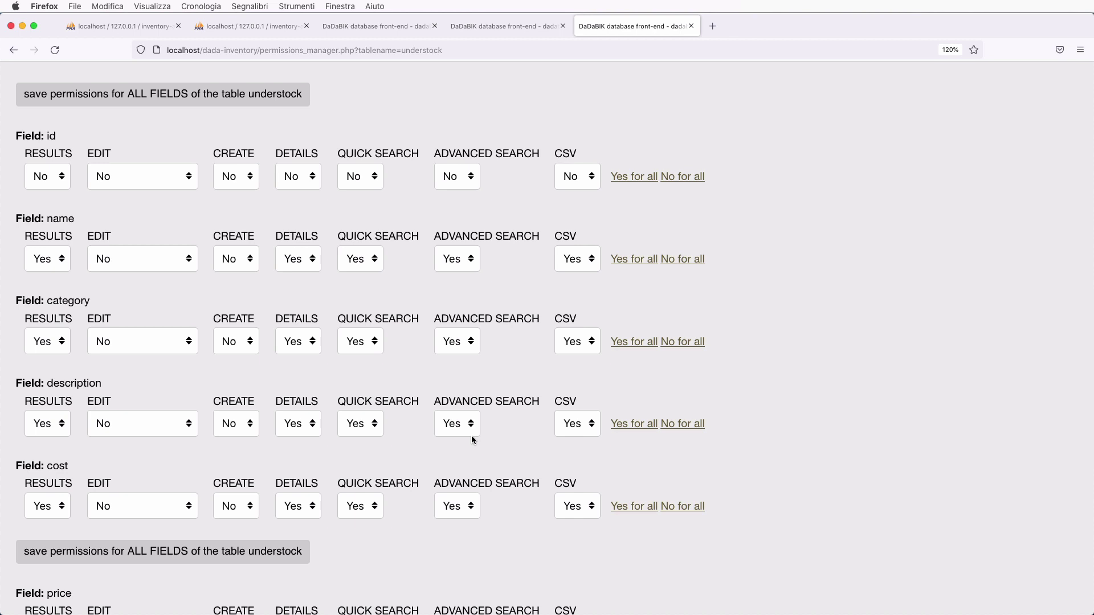
scroll(471, 436, up, 1)
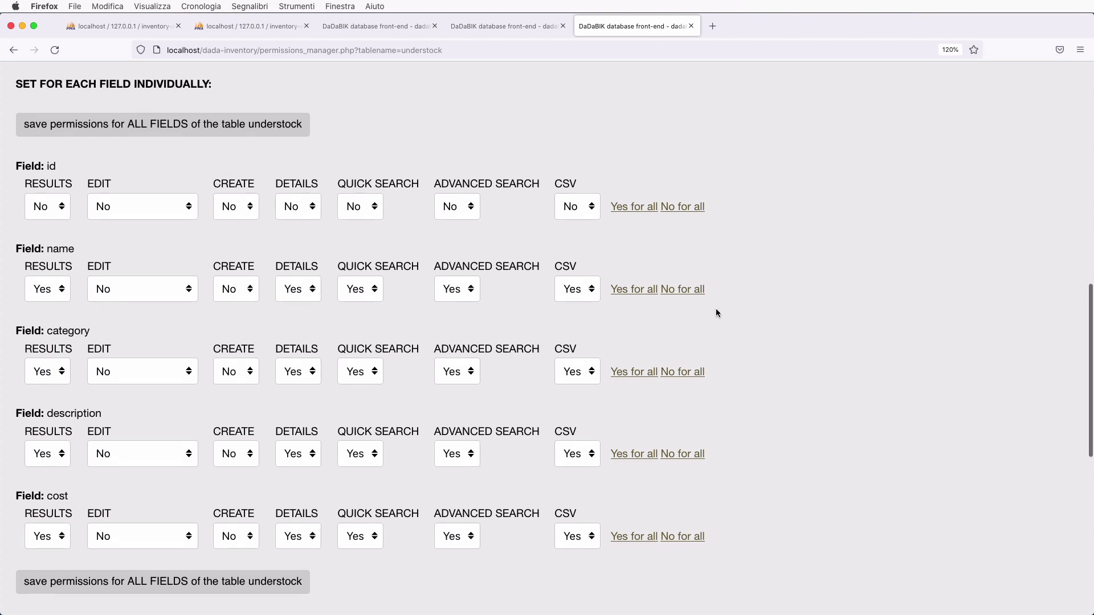
scroll(733, 347, down, 2)
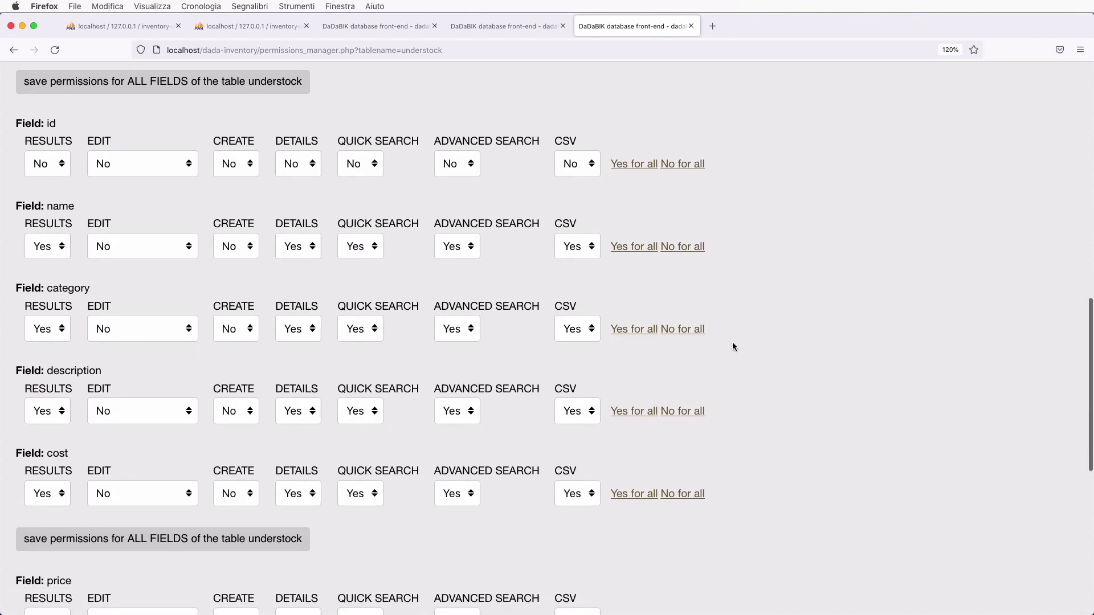
- Turn off category, description, cost, price, picture and estimated_value permissions, then save
click(695, 335)
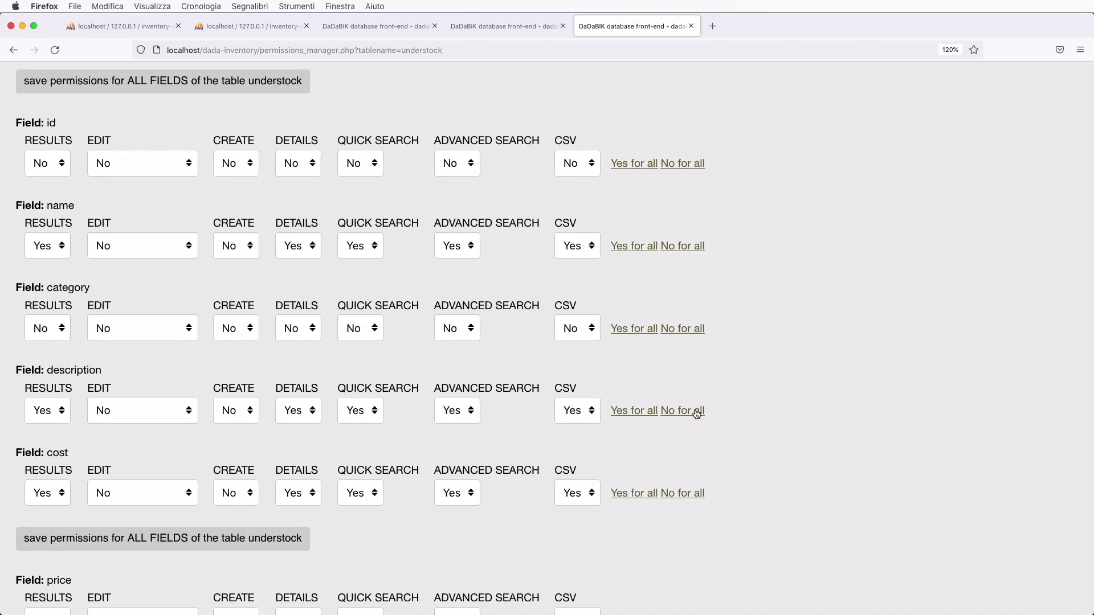
click(697, 411)
scroll(696, 412, down, 5)
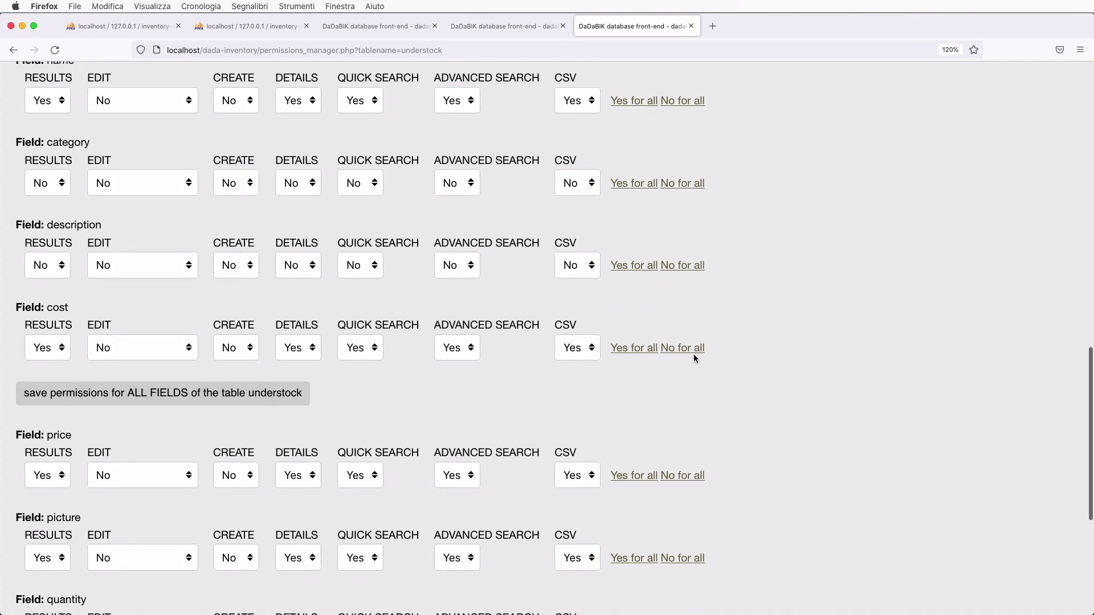
scroll(692, 353, down, 3)
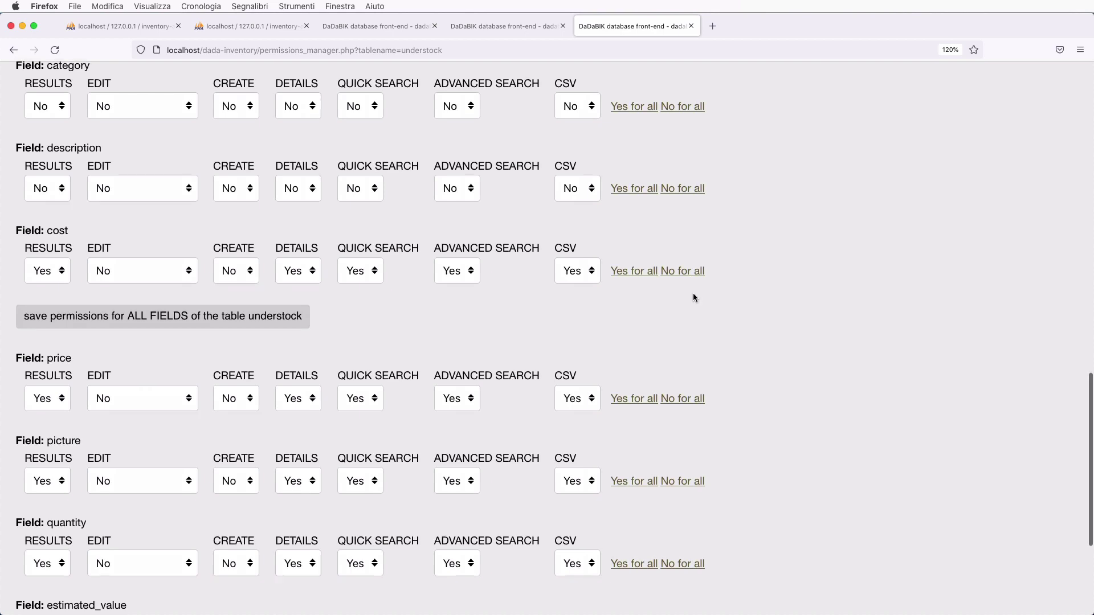
scroll(693, 295, down, 2)
click(692, 203)
click(692, 331)
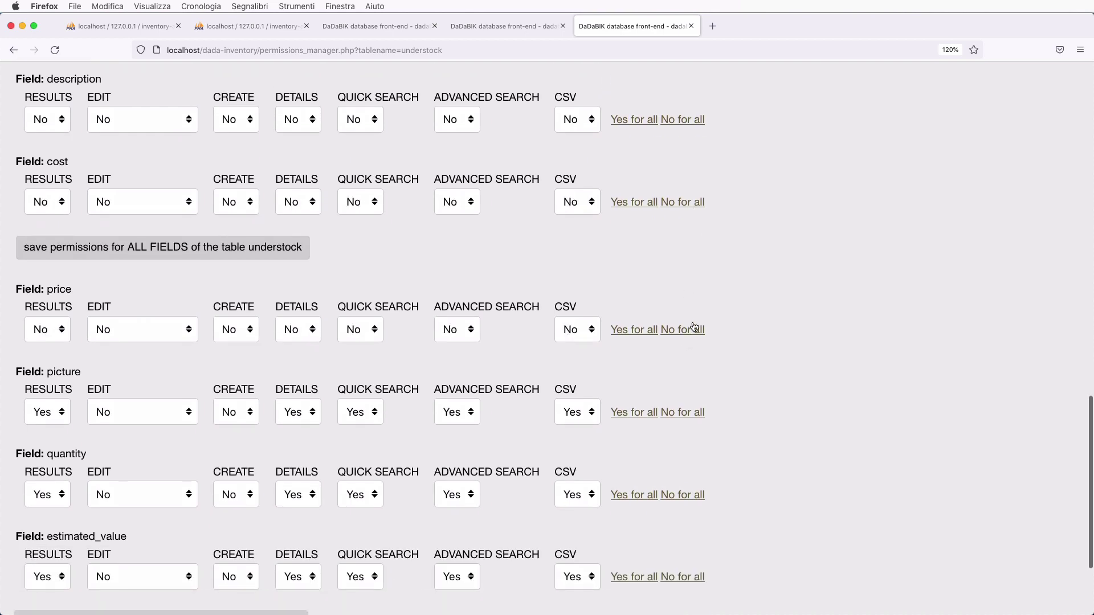
scroll(728, 374, down, 3)
click(681, 303)
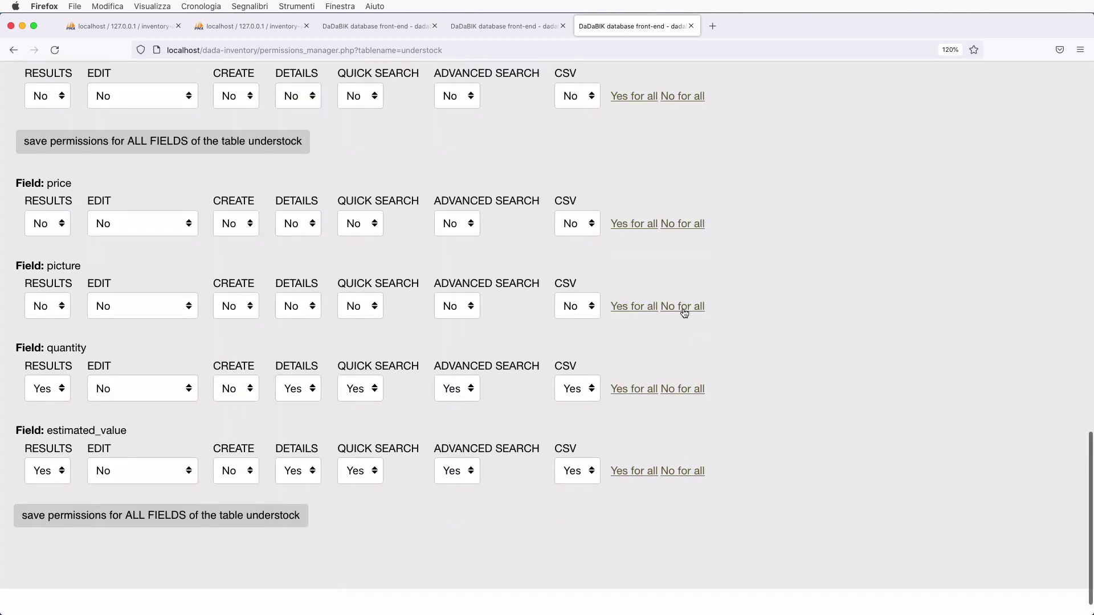
click(693, 471)
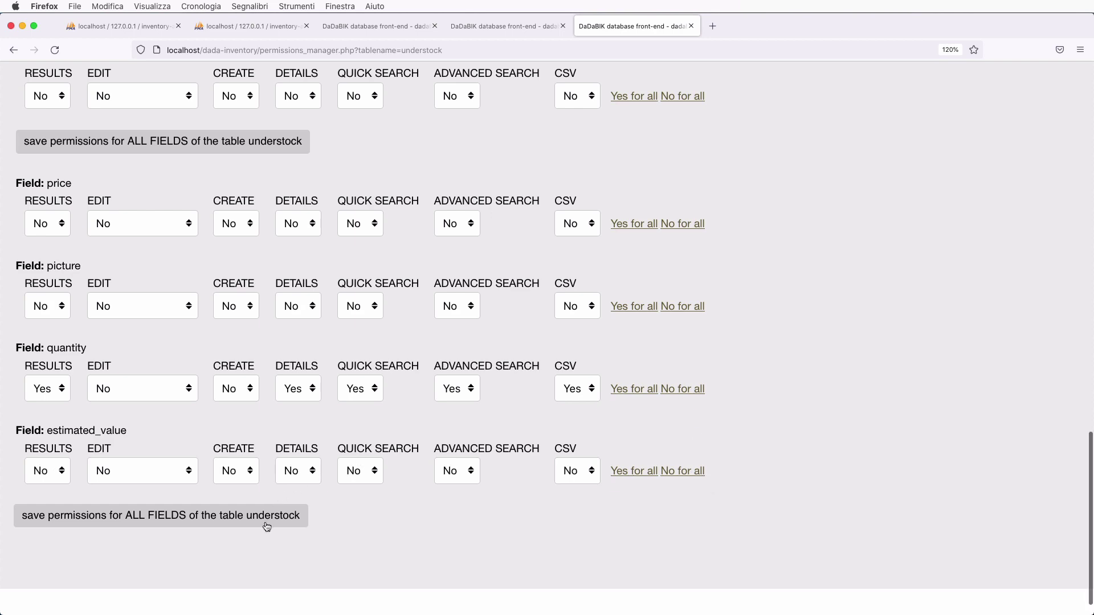
click(269, 520)
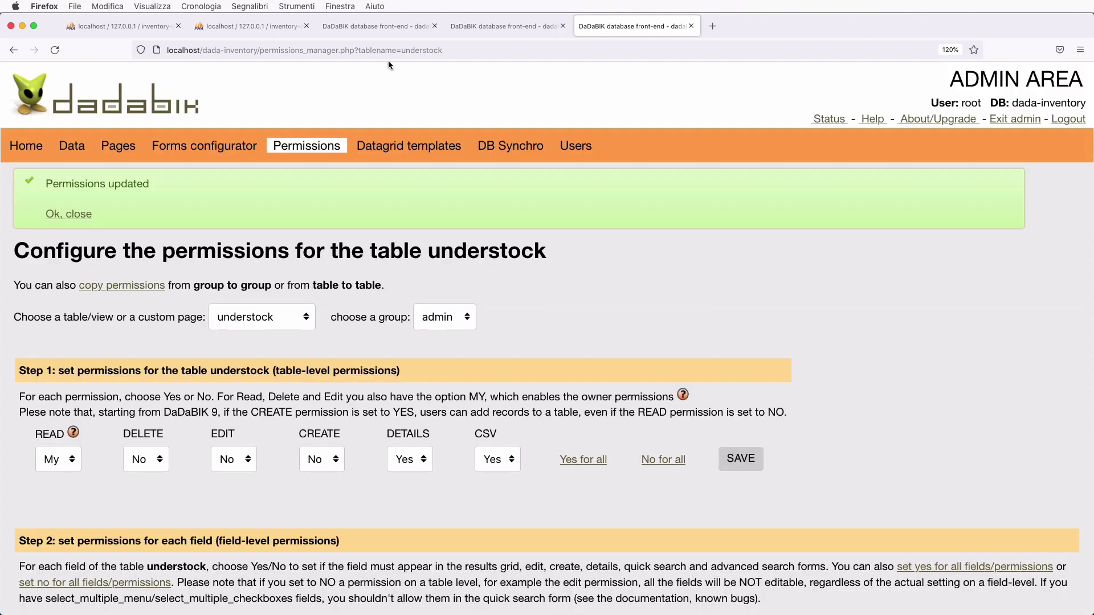
- Open the understock list in the front end and select its iframe embed code
click(410, 28)
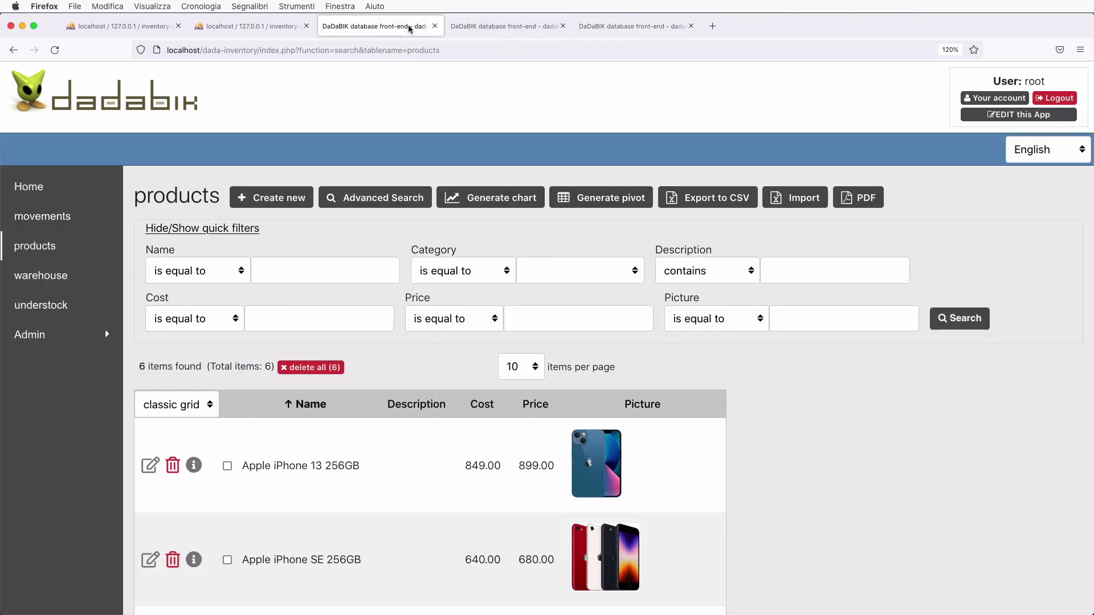
click(54, 310)
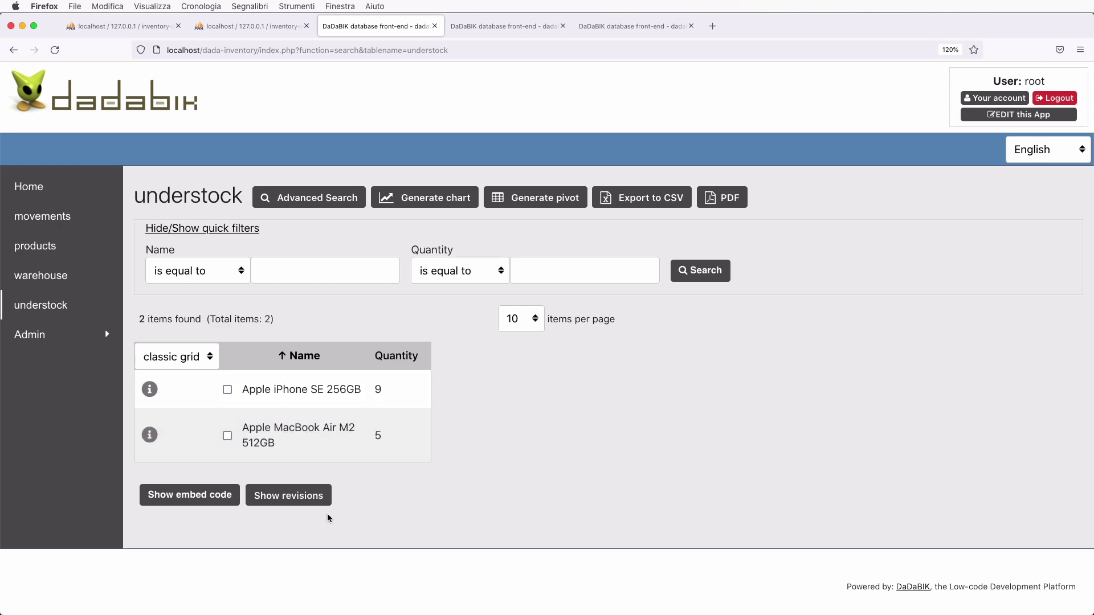
click(178, 506)
scroll(463, 516, down, 4)
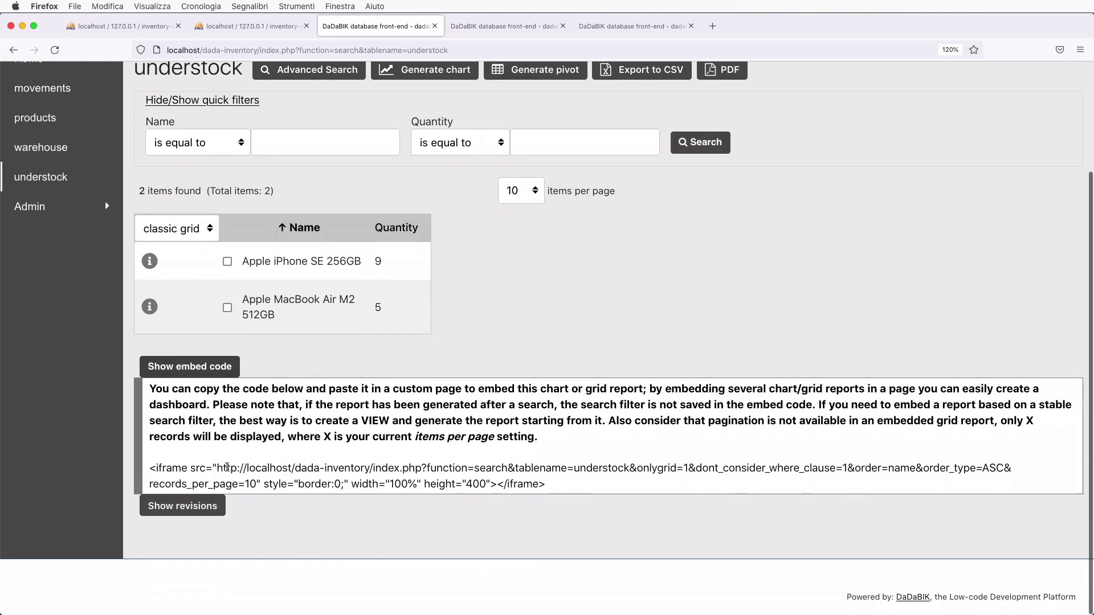
triple_click(625, 468)
key(super+c)
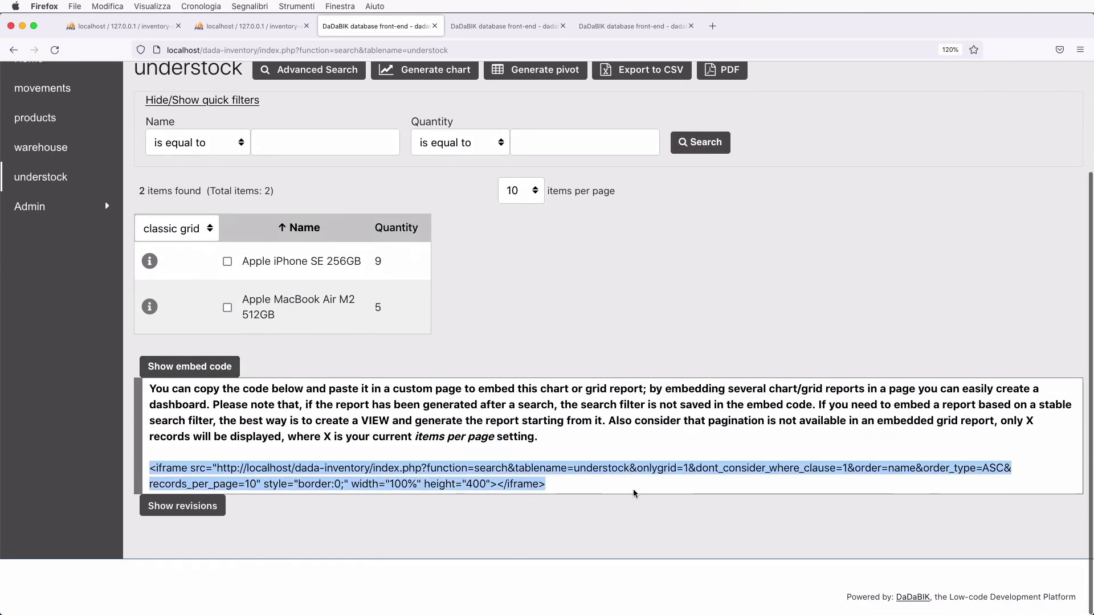
- Paste the understock iframe below the chart in the Dashboard page's HTML source, save, and return to understock
click(514, 29)
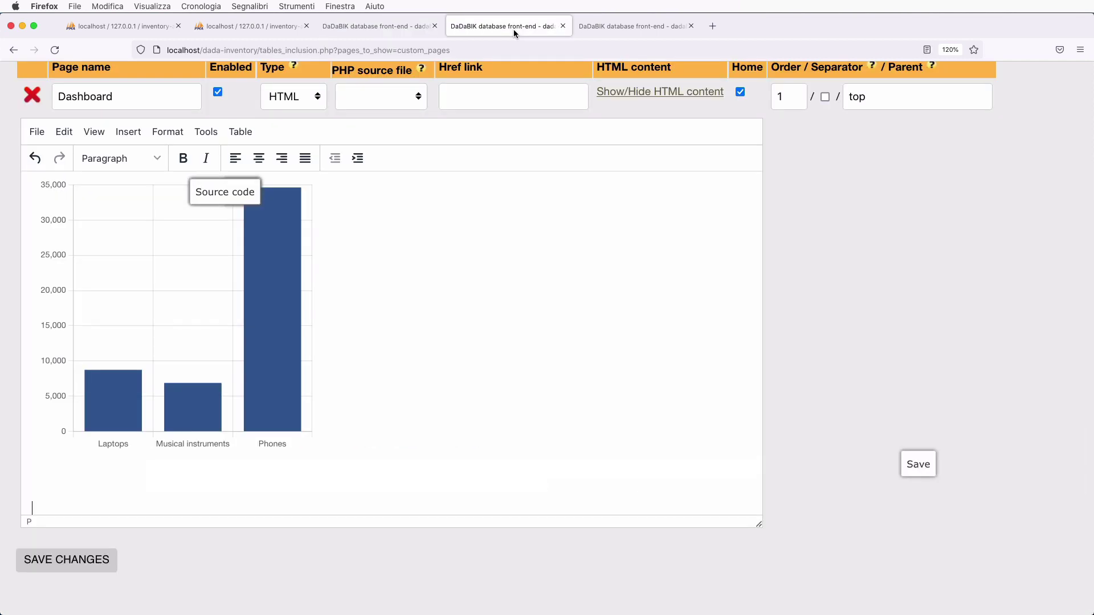
click(206, 131)
click(231, 157)
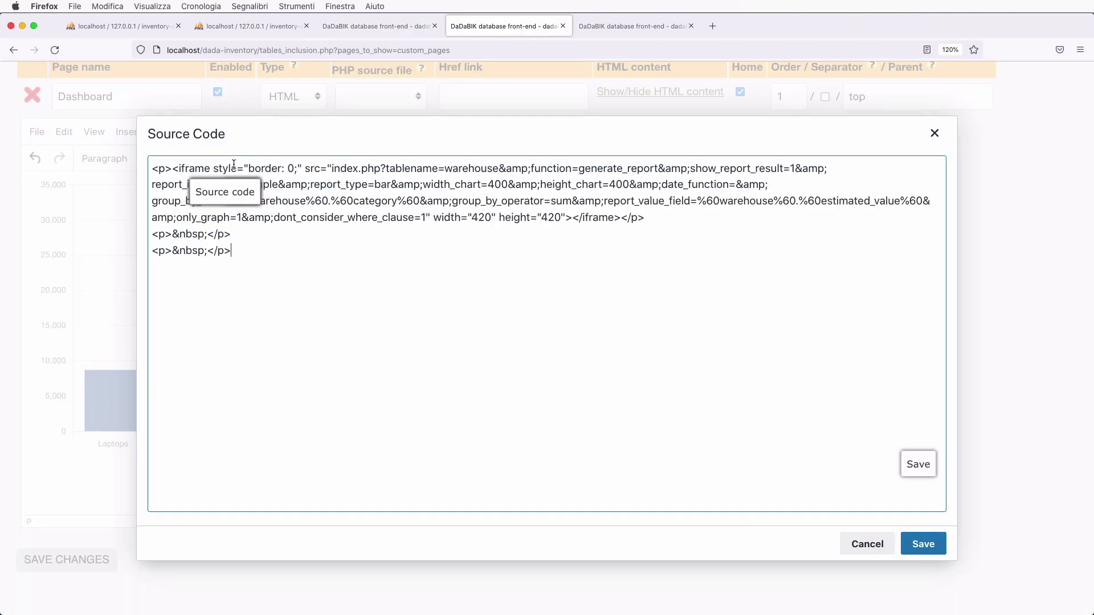
click(281, 366)
key(Return)
key(Return)
key(super+v)
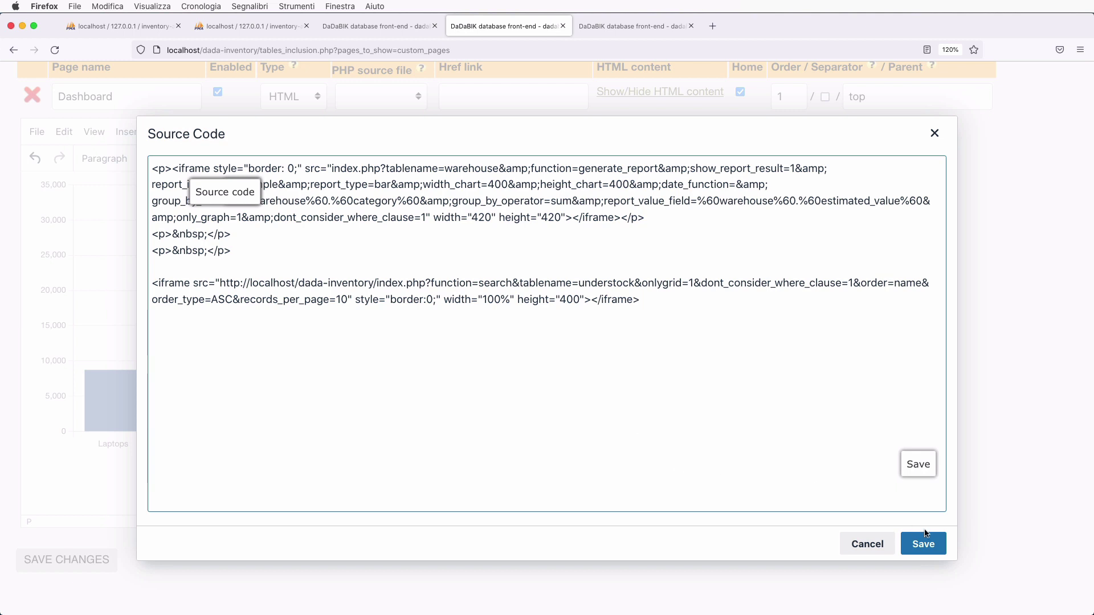
click(933, 545)
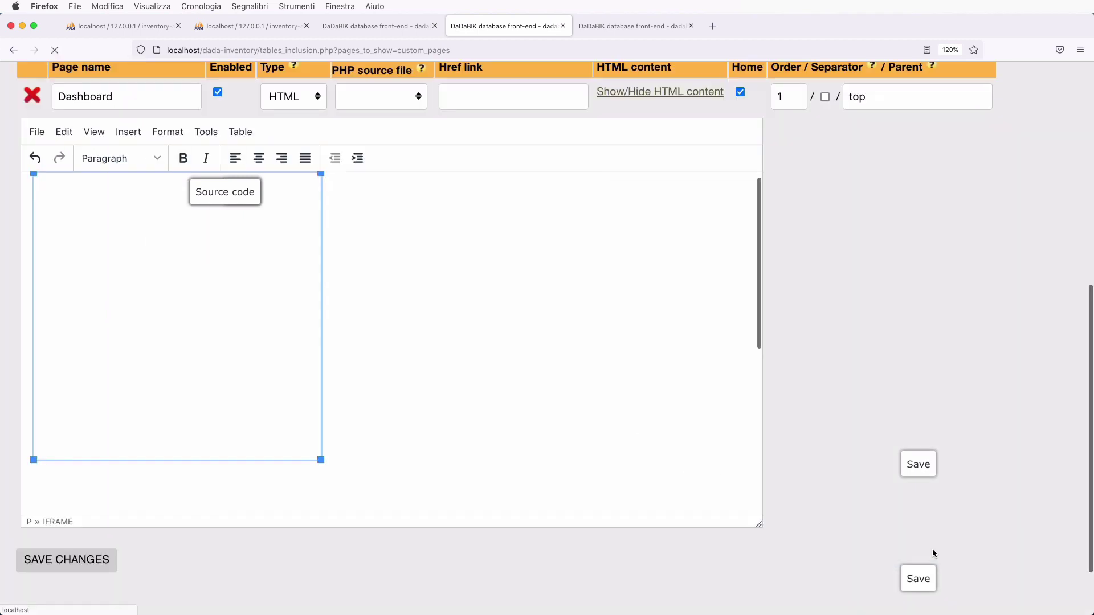
scroll(541, 412, down, 5)
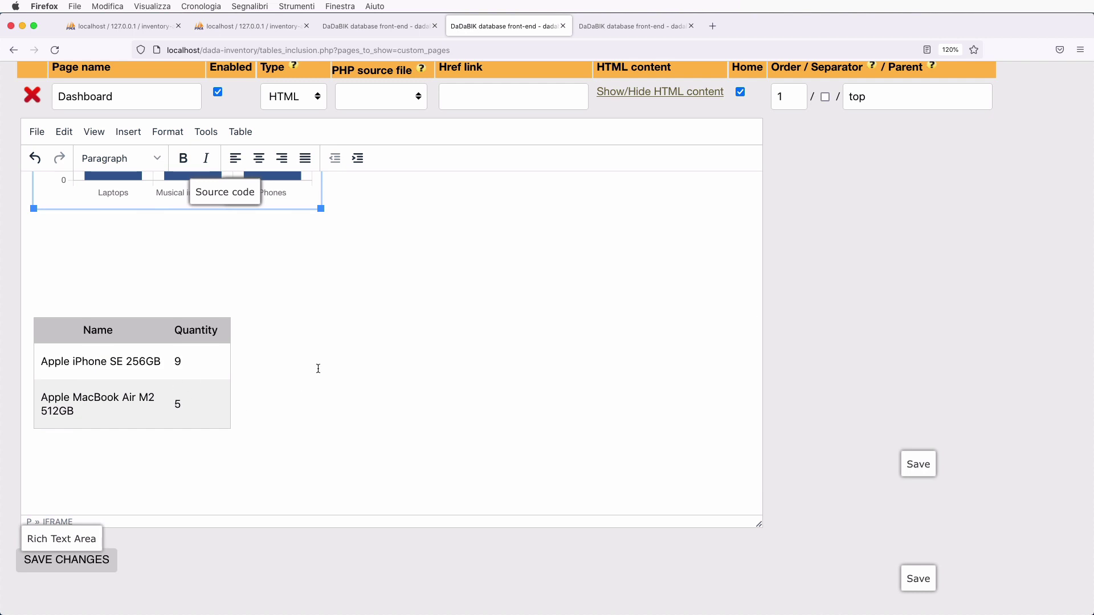
click(192, 263)
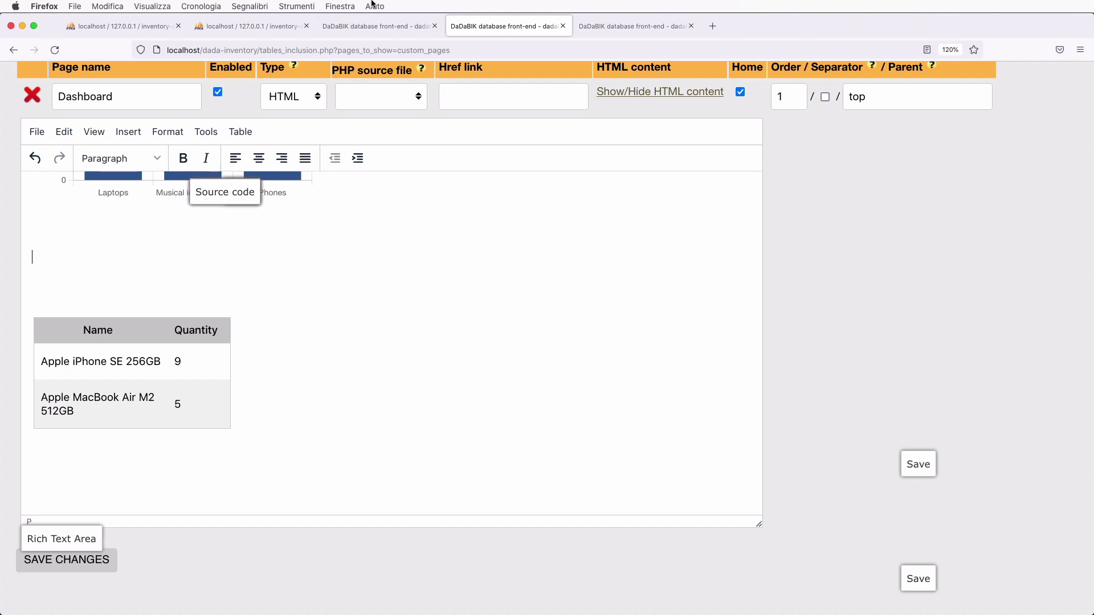
click(379, 25)
scroll(398, 312, up, 3)
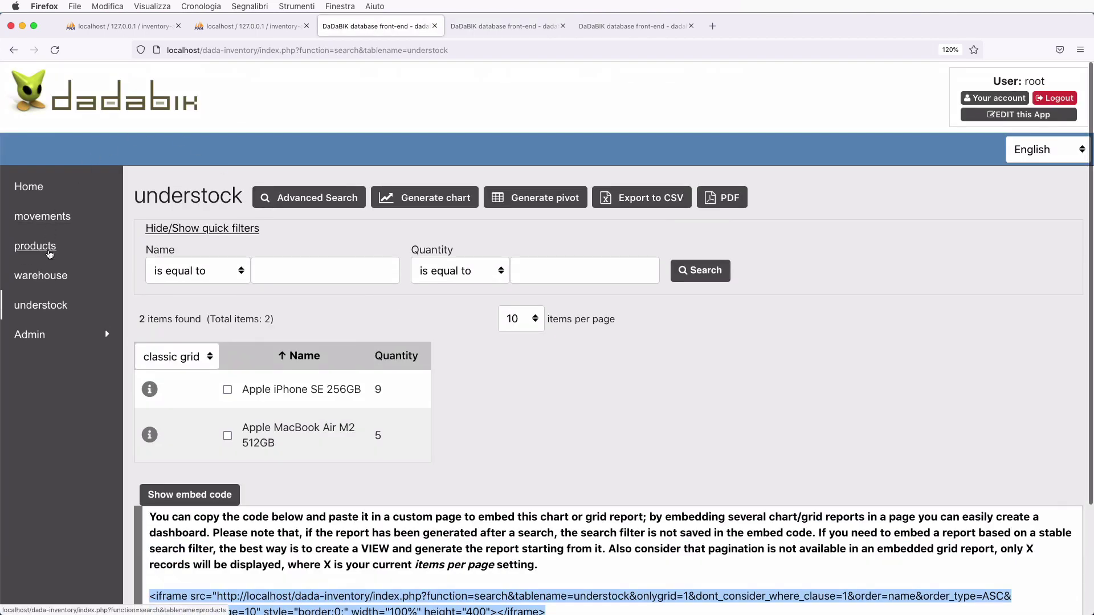
- Open the movements list's chart builder and choose an advanced SQL report
click(43, 217)
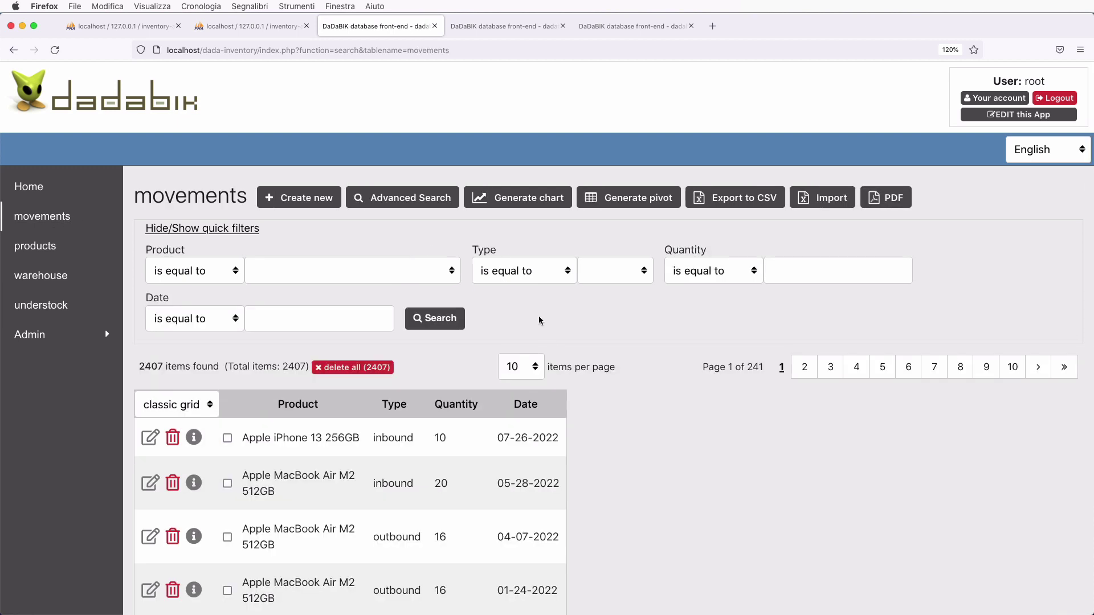
click(533, 202)
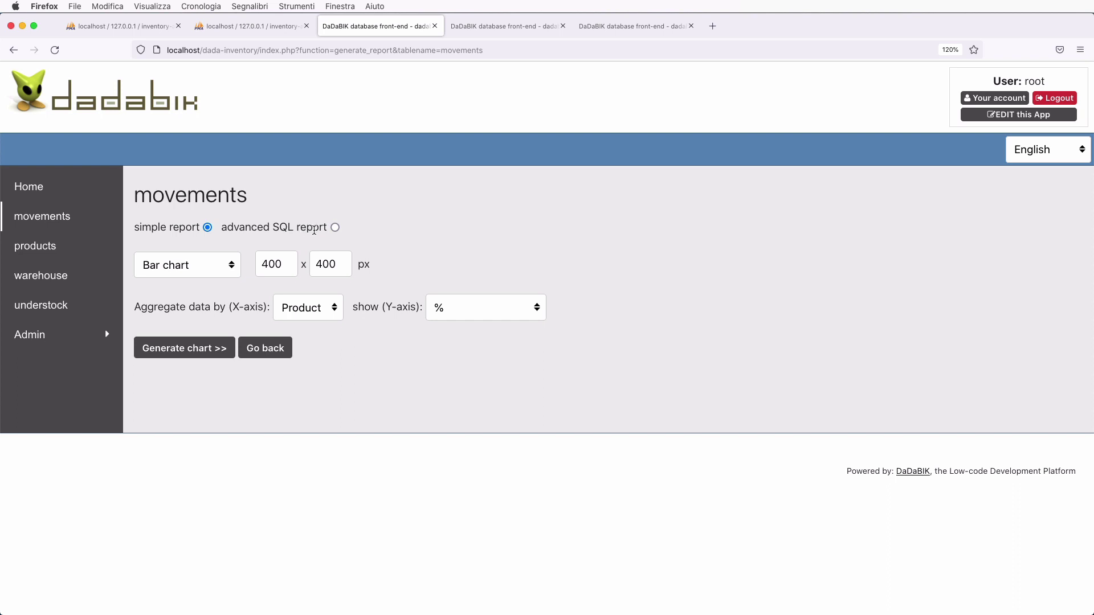
click(336, 228)
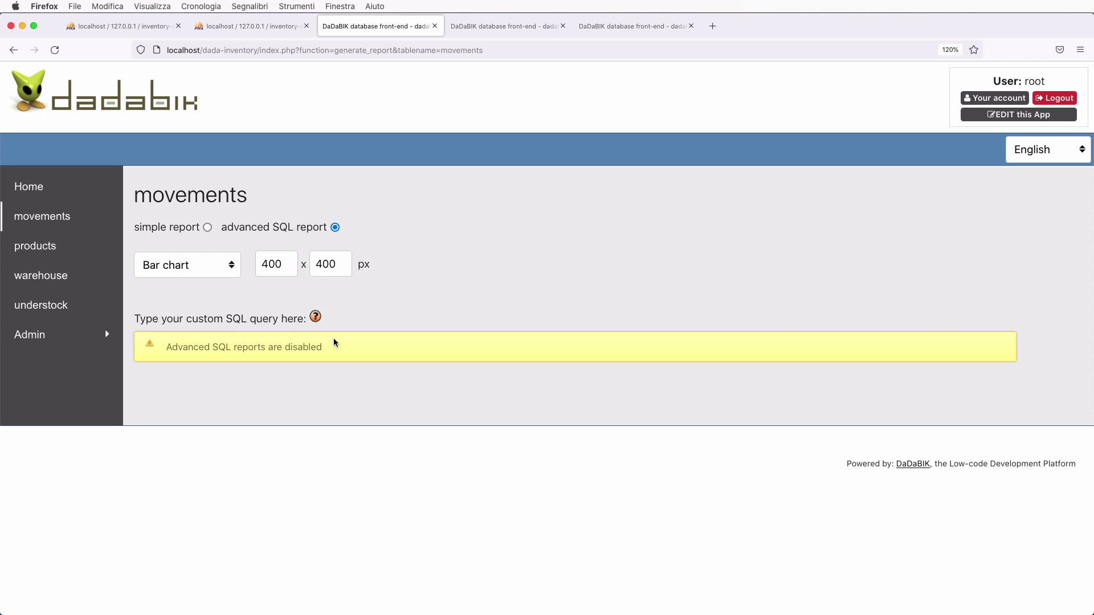
- Add $enable_advanced_sql_report = 1; to config_custom.php, save, and reload the movements list
key(super+Tab)
text($enable_advanced_sql_report)
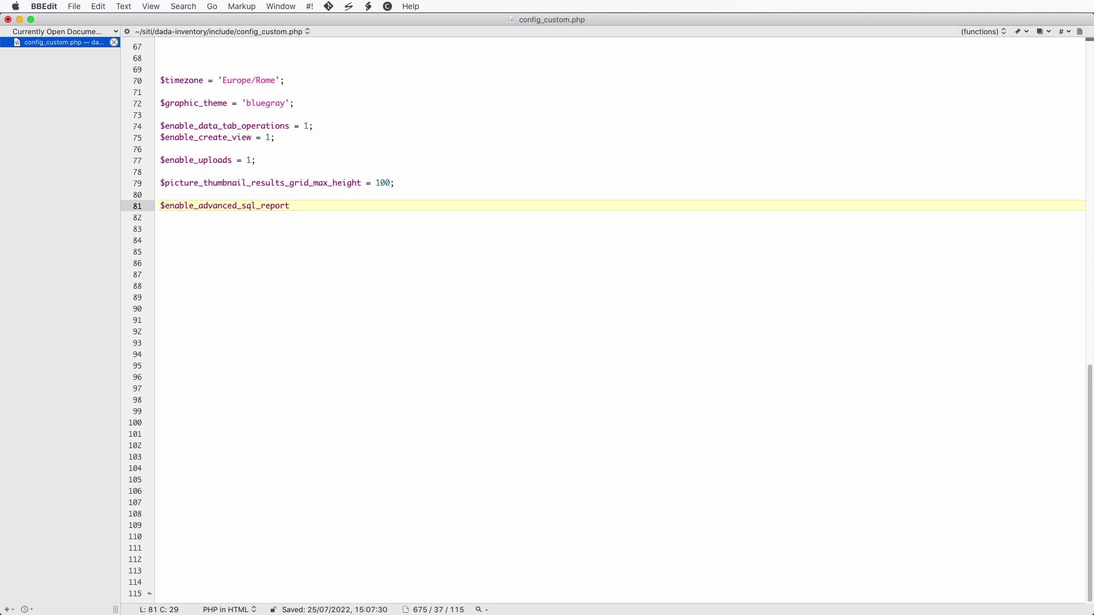
text(= 1;)
key(super+s)
key(super+Tab)
click(42, 220)
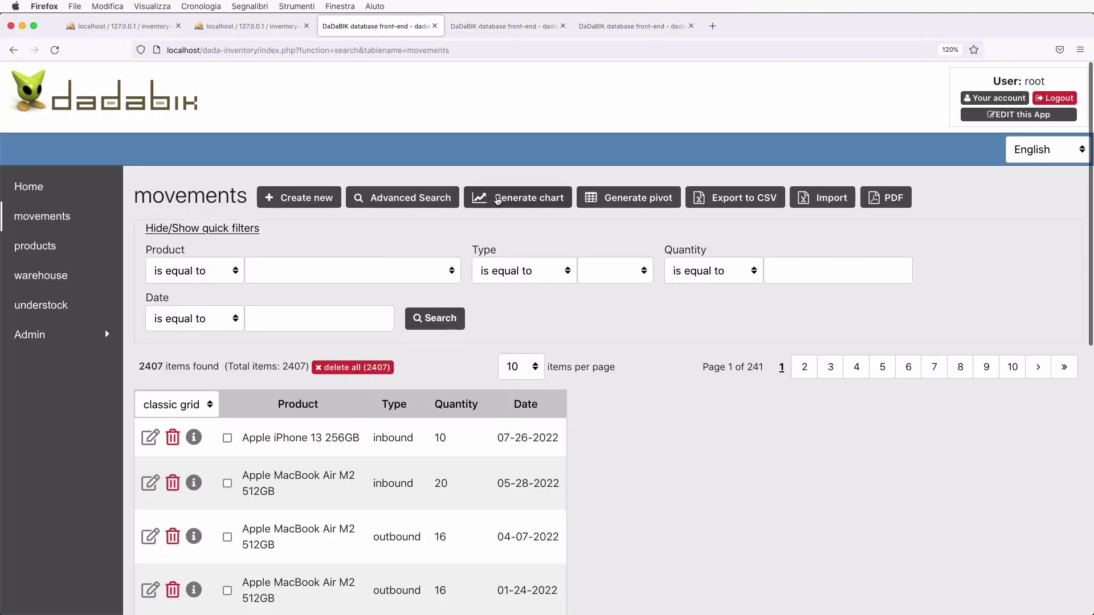
- Start a custom advanced SQL report chart for the movements table
click(520, 199)
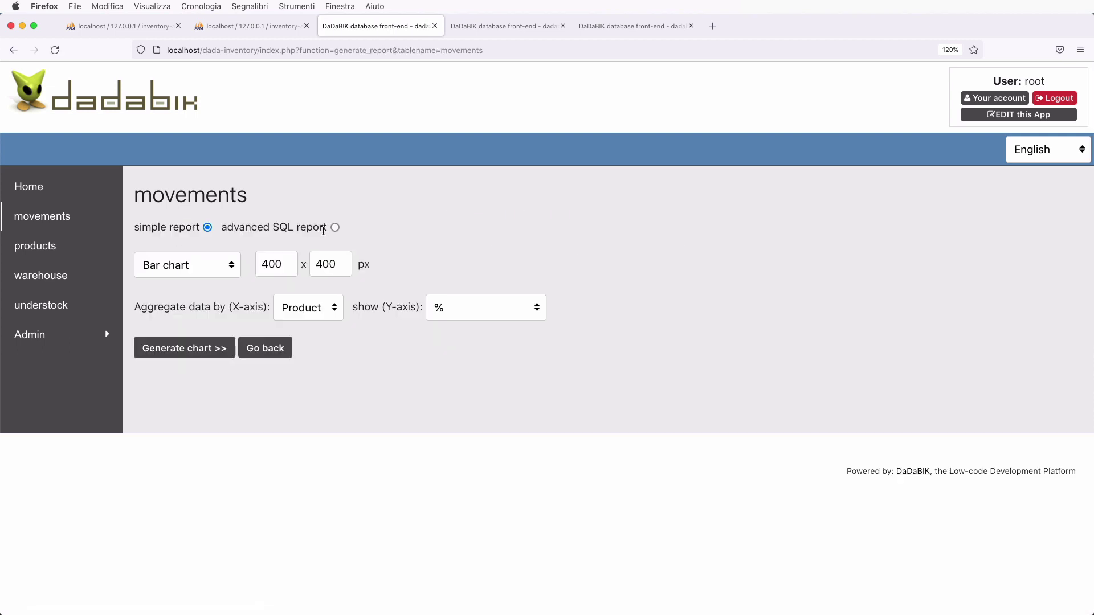
click(335, 227)
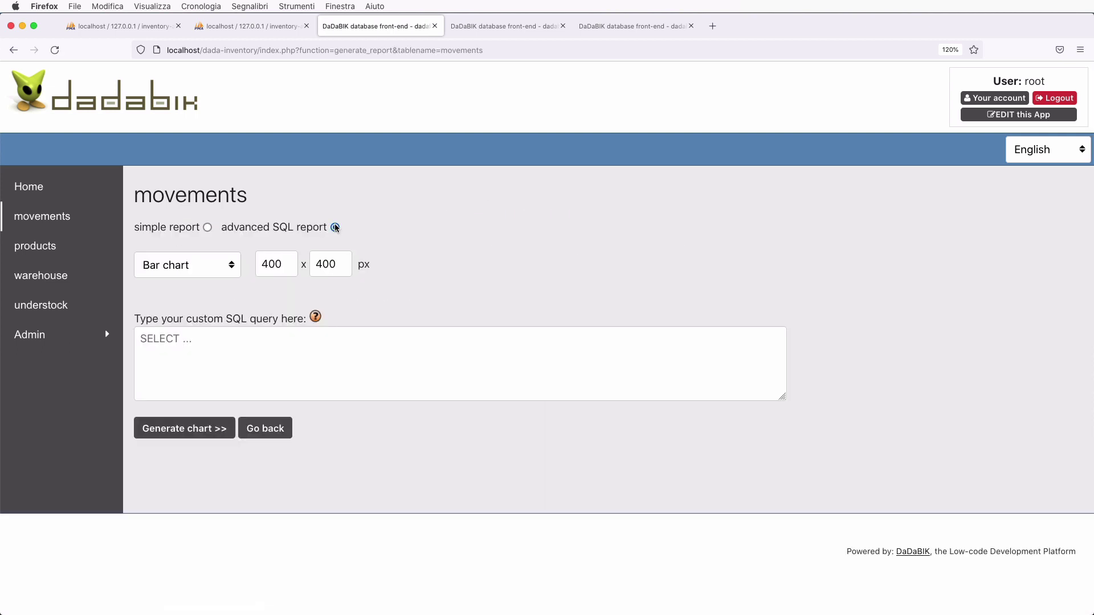
click(261, 375)
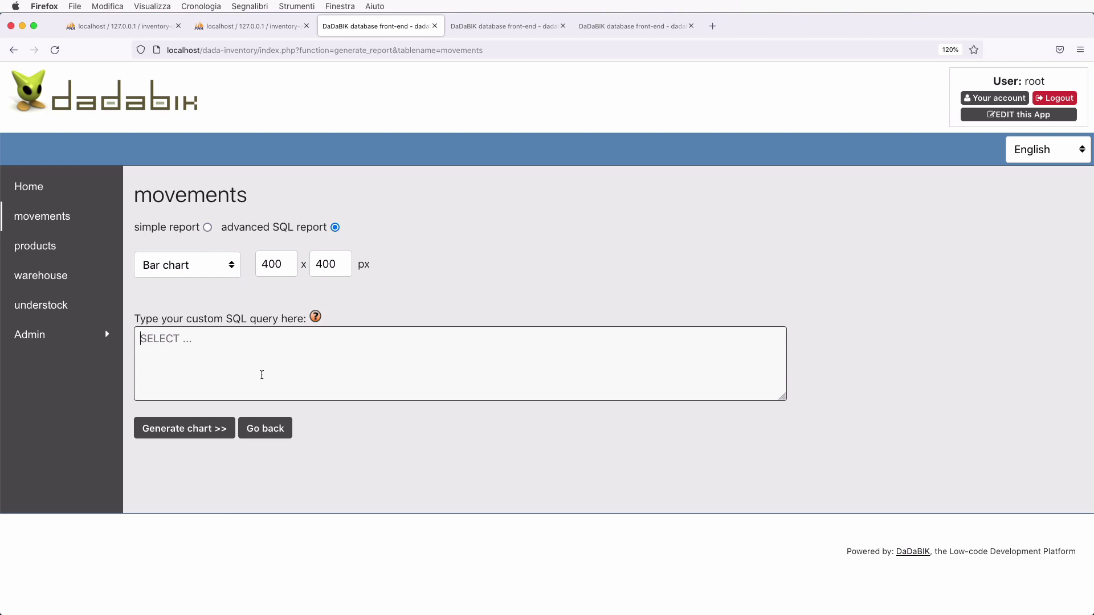
- Enter the query SELECT .......... FROM movements WHERE id_product = 1 AND type = 'outbound'
text(SELECT .......... FROM)
key(BackSpace)
key(BackSpace)
text(OO)
key(BackSpace)
text(M move)
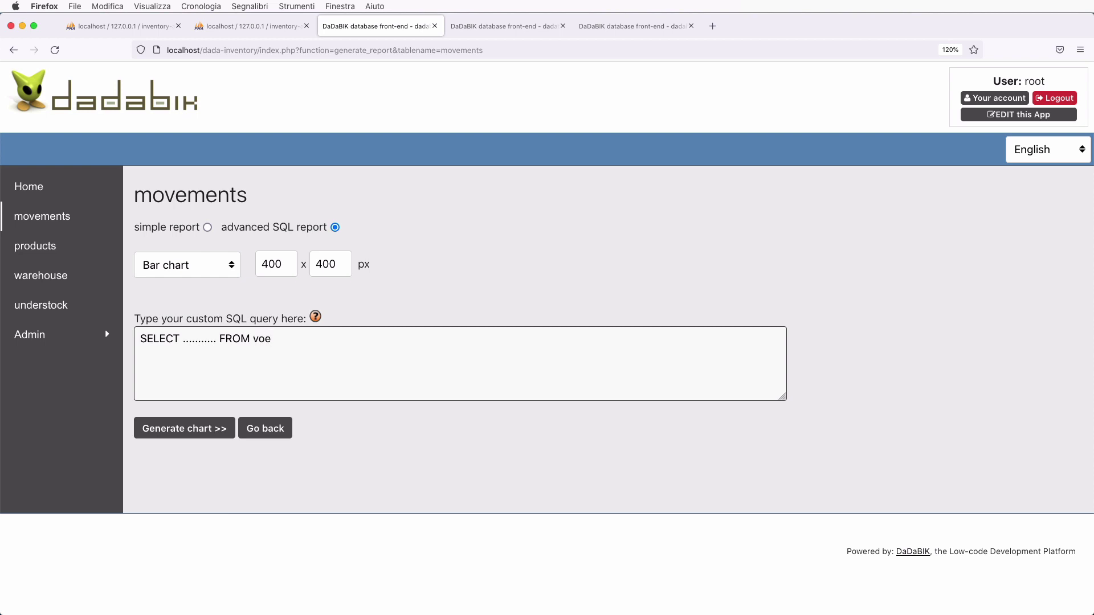
key(BackSpace)
key(BackSpace)
text(ovements)
text(WHERE id_)
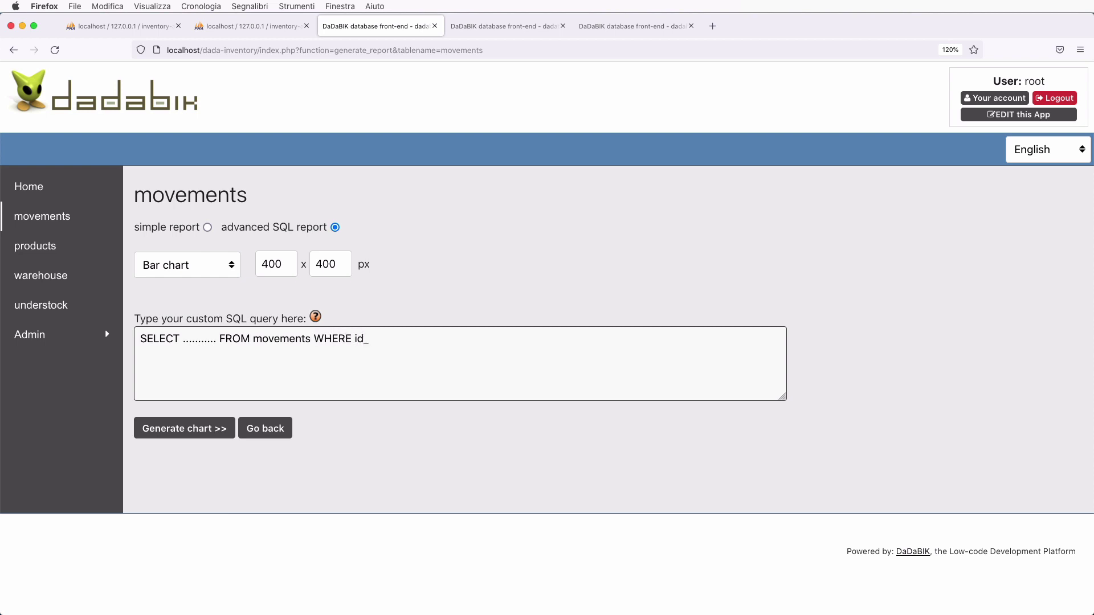
text(product = 1 AND type = 'outbound')
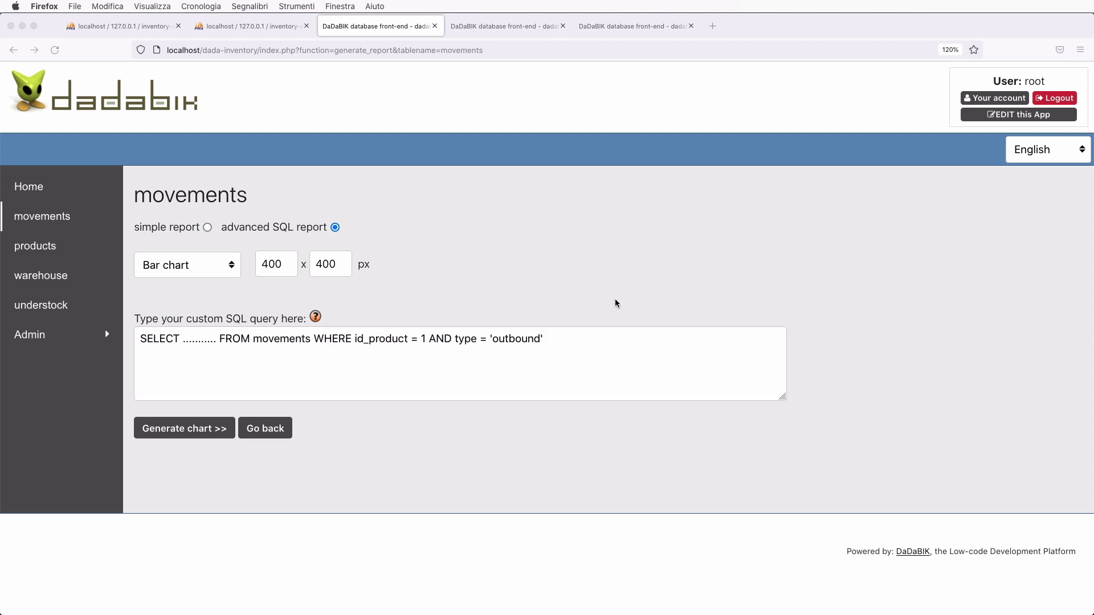
- Set the chart type to Line chart
click(584, 354)
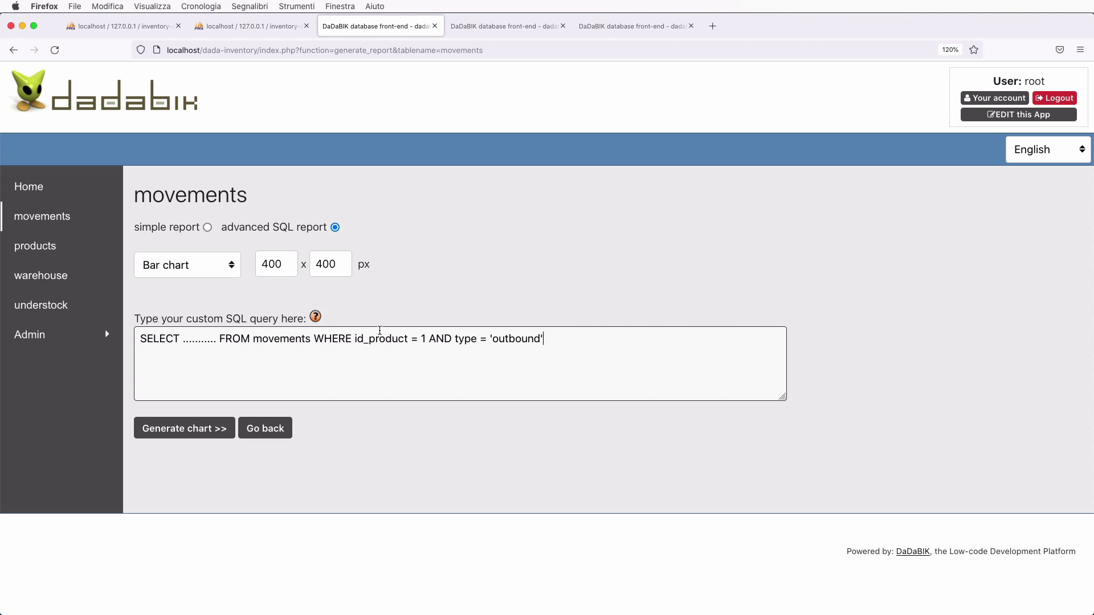
click(189, 267)
click(185, 278)
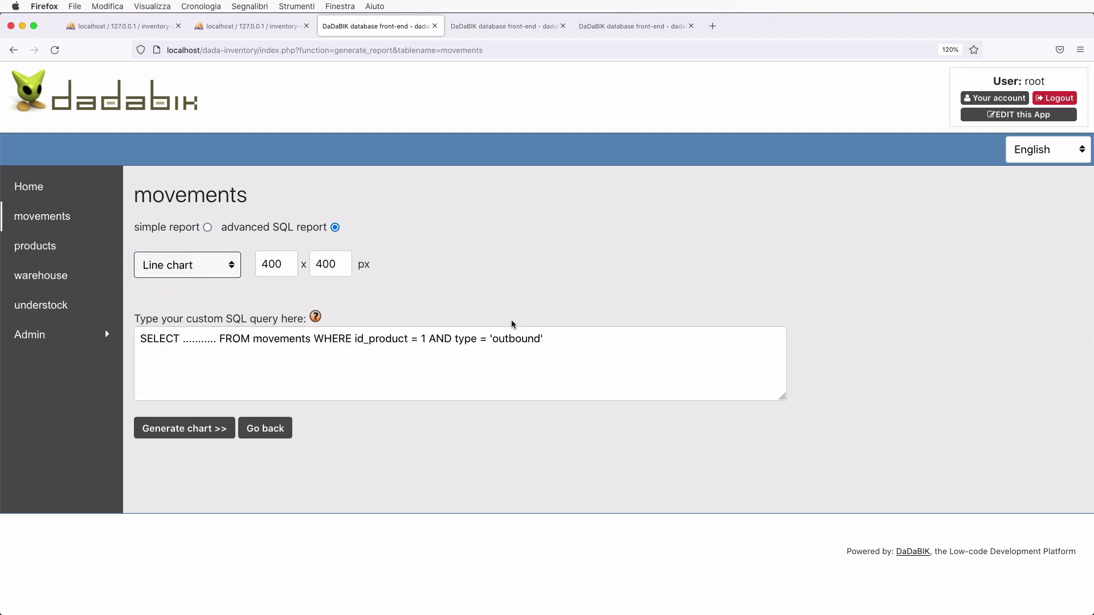
- Append GROUP BY MONTH(date) to the end of the SQL query
click(569, 340)
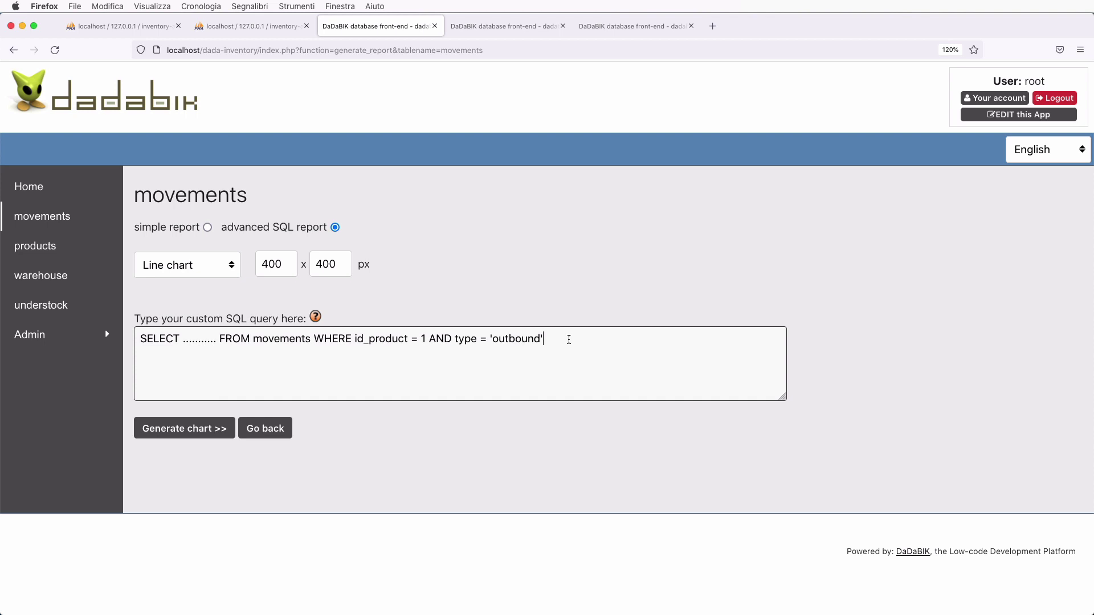
text(GROUP)
text( BY)
text( MONTH())
text(date)
key(Right)
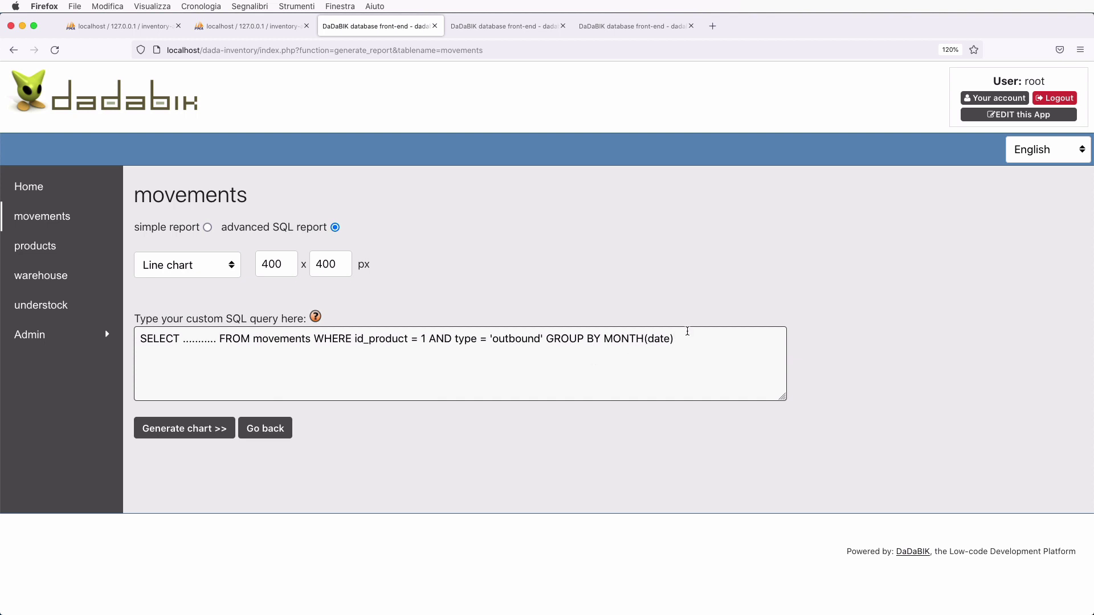
- Replace the SELECT placeholder dots with MONTH(date), SUM(quantity)
click(219, 338)
key(BackSpace)
key(BackSpace)
key(BackSpace)
key(BackSpace)
key(BackSpace)
key(BackSpace)
key(BackSpace)
key(BackSpace)
key(BackSpace)
key(BackSpace)
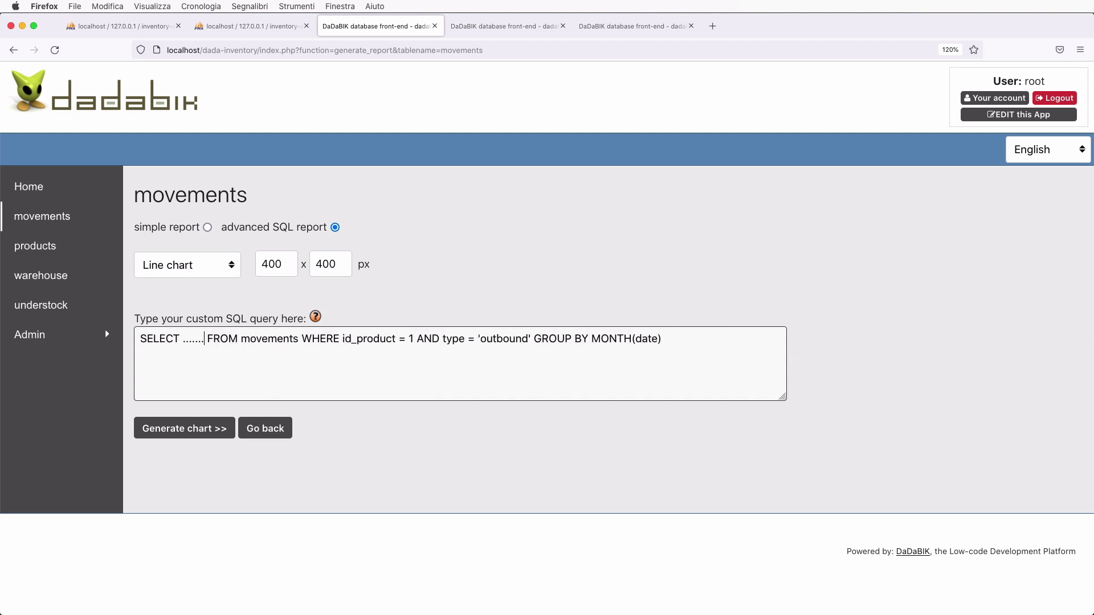
key(BackSpace)
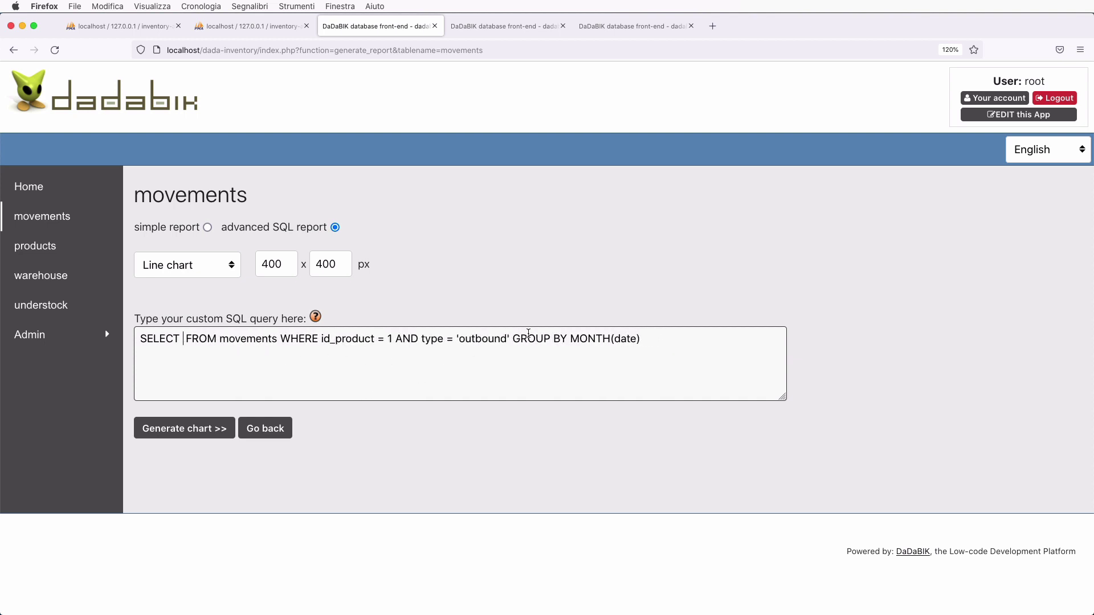
double_click(602, 339)
shift+click(665, 339)
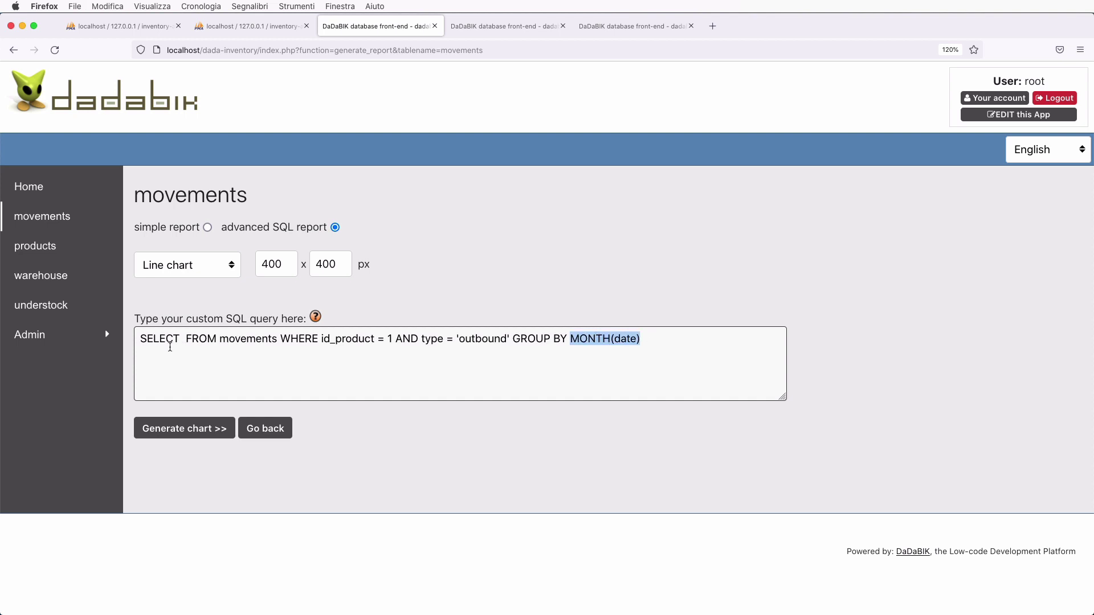
key(ctrl+c)
click(180, 338)
key(ctrl+v)
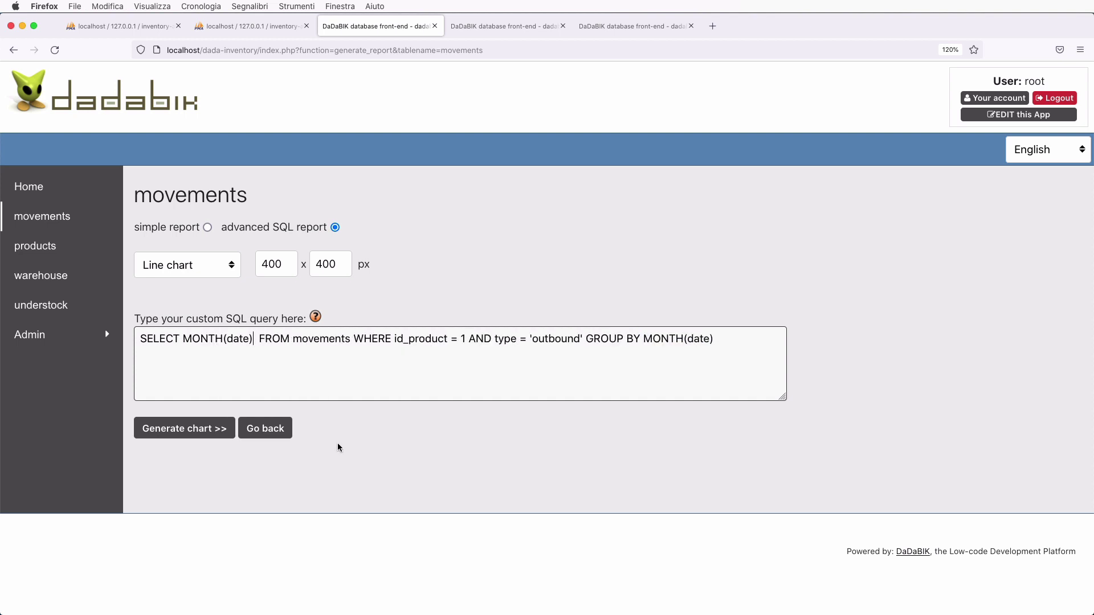
text(, )
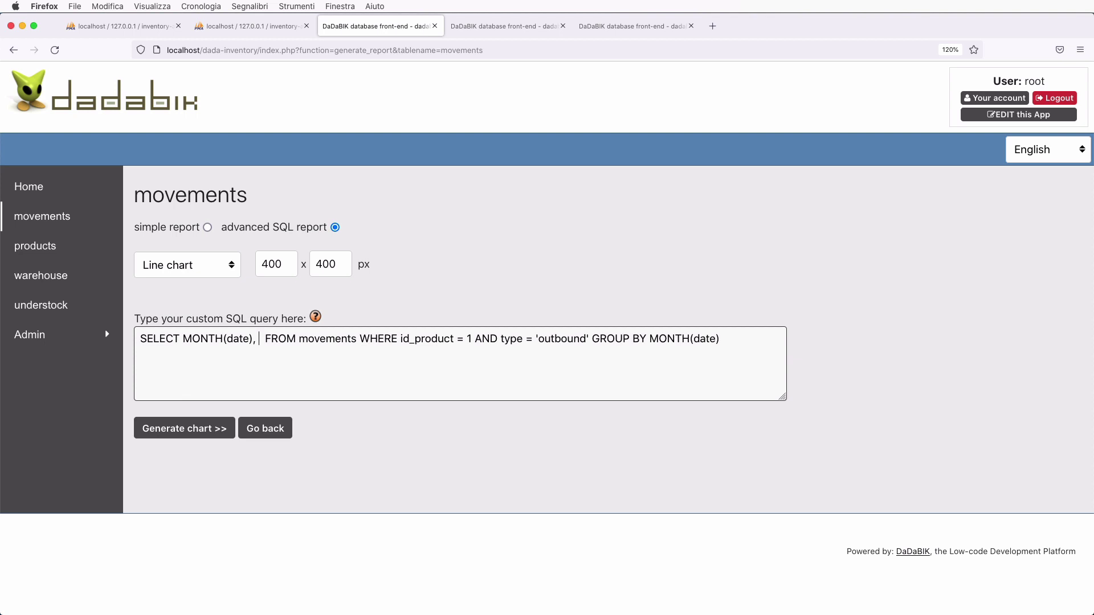
text(SUM(qua))
key(Left)
text(qua)
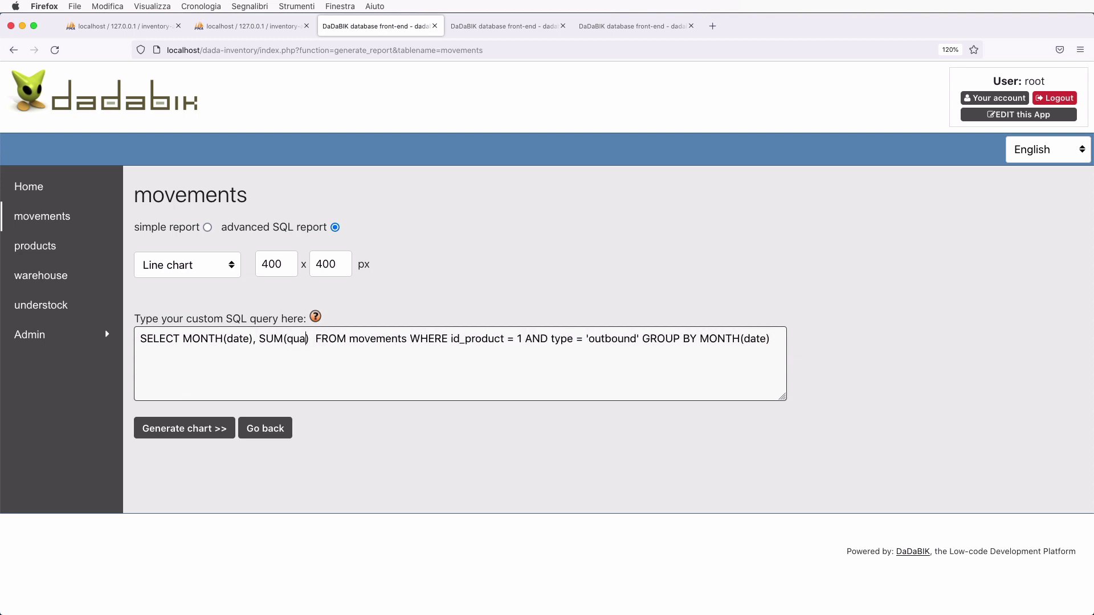
text(ntity)
key(BackSpace)
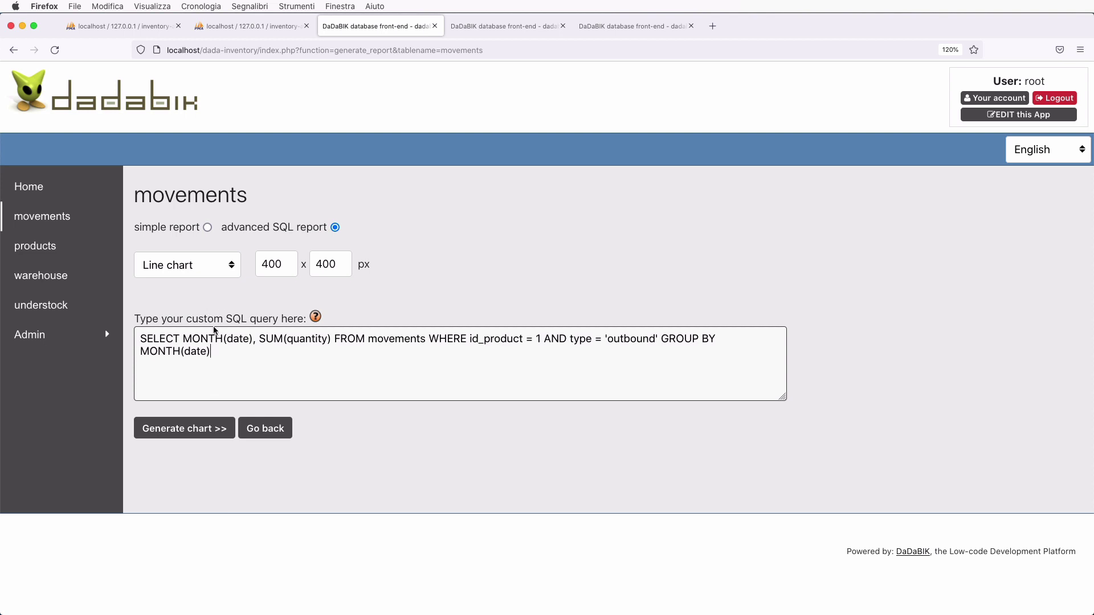
- Append ORDER BY MONTH(date) to the end of the chart query
double_click(210, 340)
key(Right)
text(ORDER BY)
double_click(160, 351)
shift+click(211, 352)
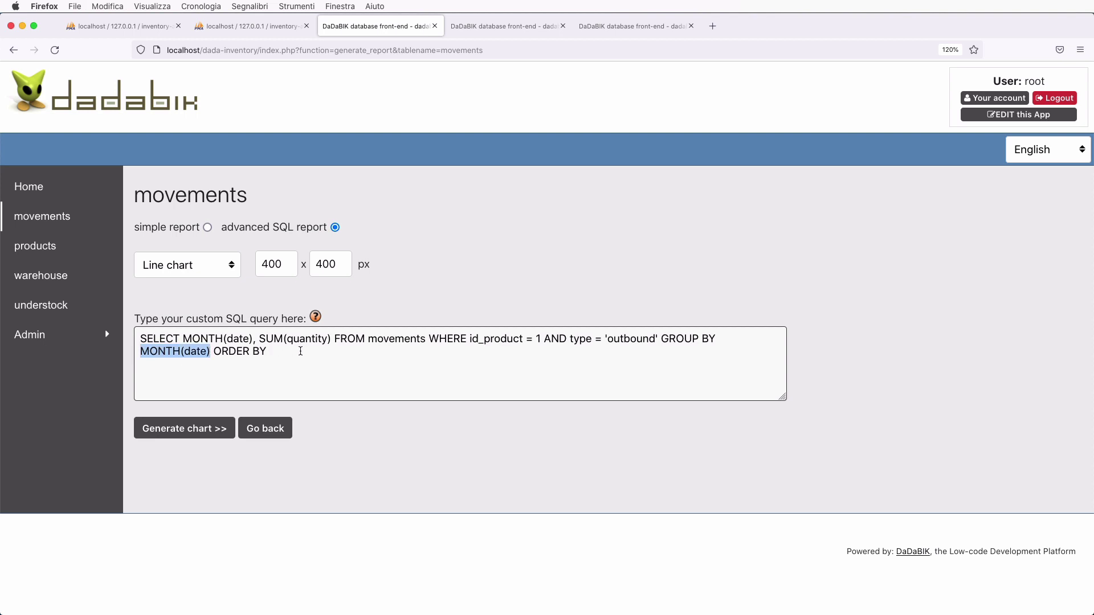
key(super+c)
click(300, 351)
key(super+v)
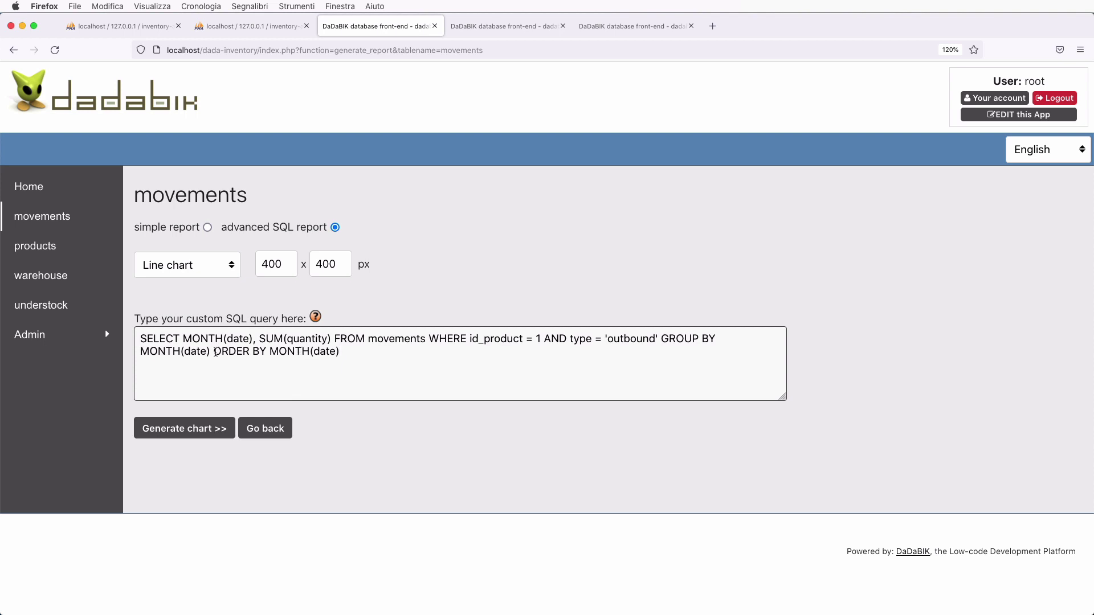
shift+click(214, 351)
key(BackSpace)
key(super+z)
- Generate the monthly outbound line chart from the query
click(190, 428)
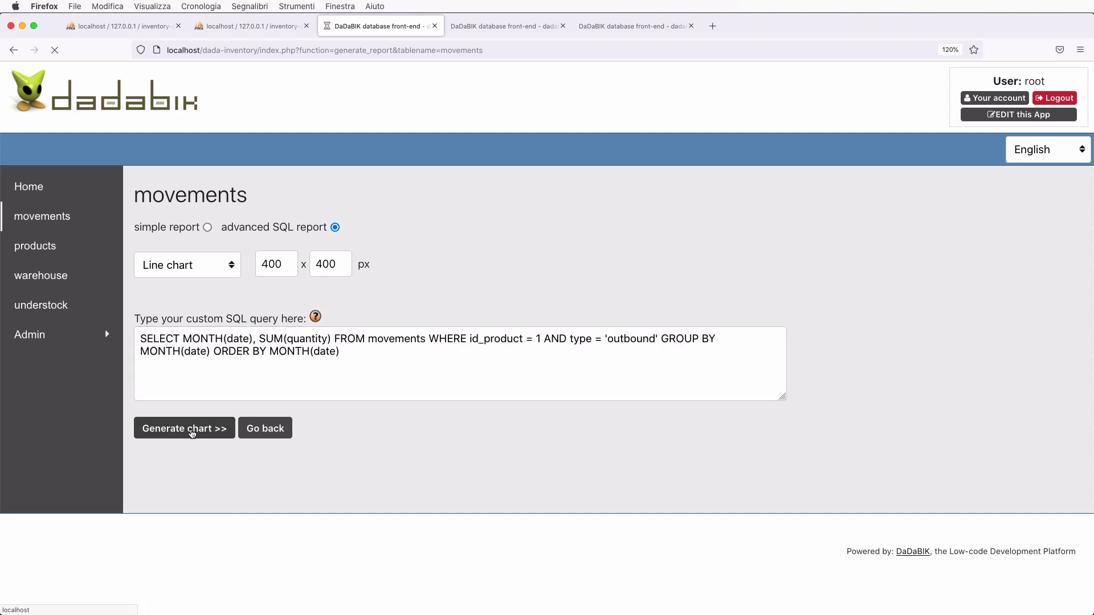
scroll(481, 416, down, 3)
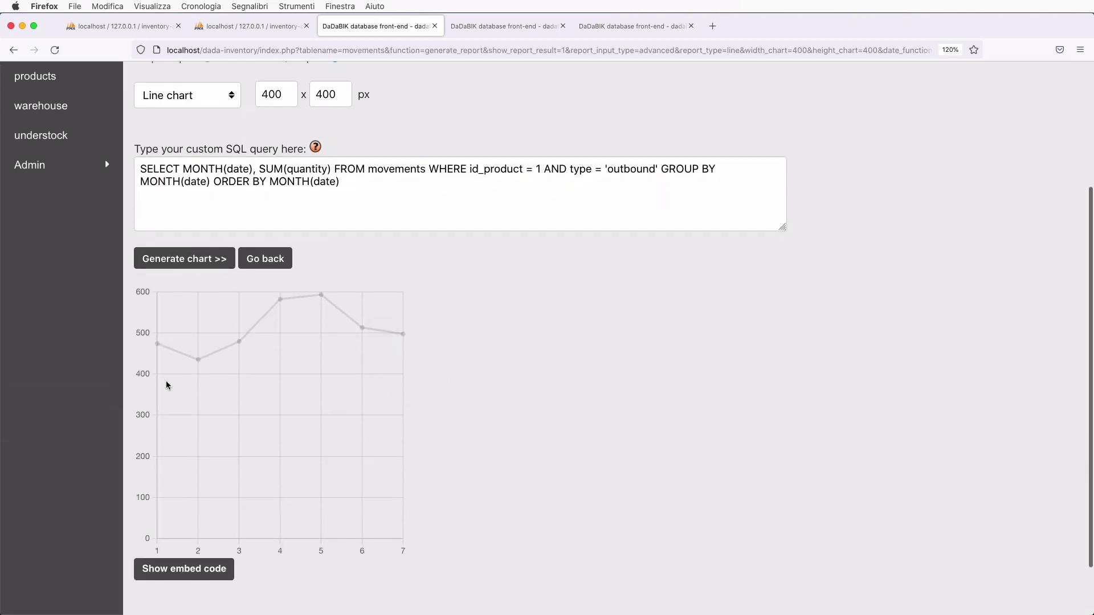
scroll(397, 469, down, 2)
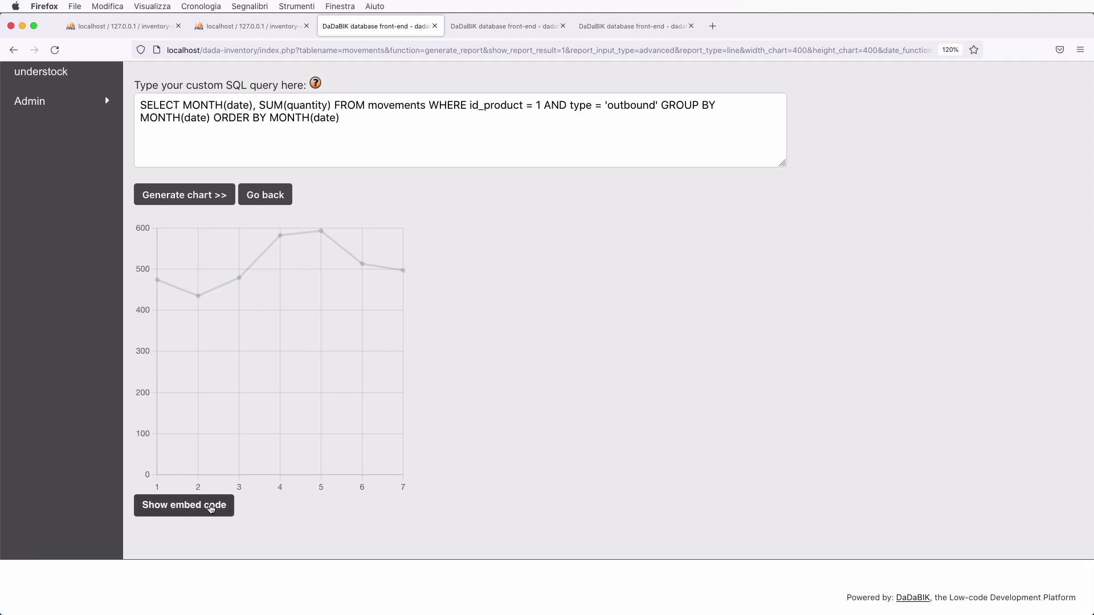
- Copy the chart's iframe embed code and return to the Dashboard page editor
click(212, 507)
scroll(333, 477, down, 3)
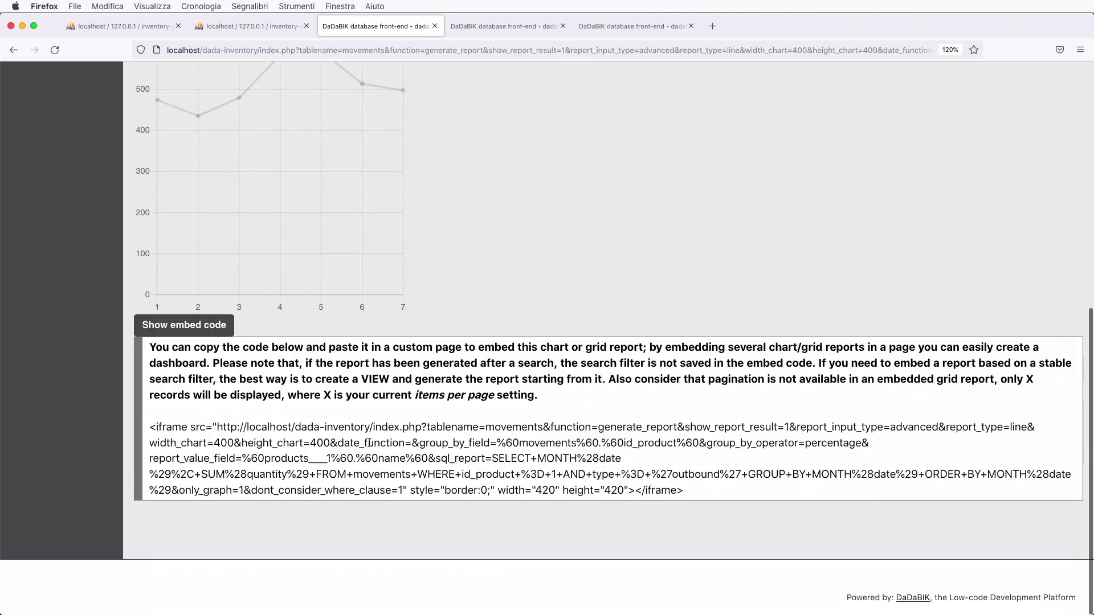
drag(149, 427, 709, 494)
key(super+c)
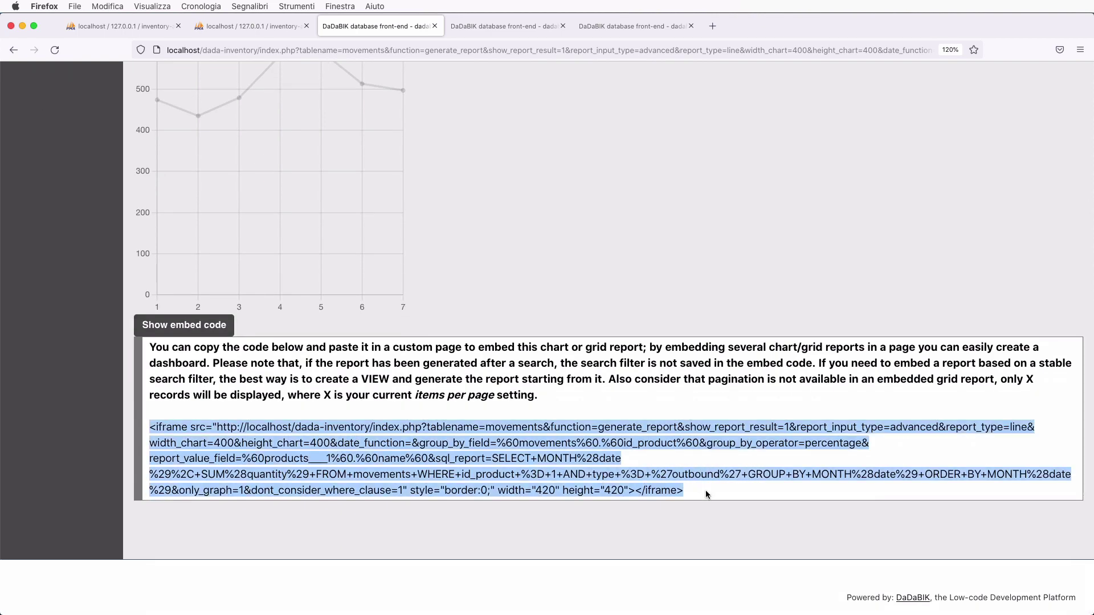
click(488, 26)
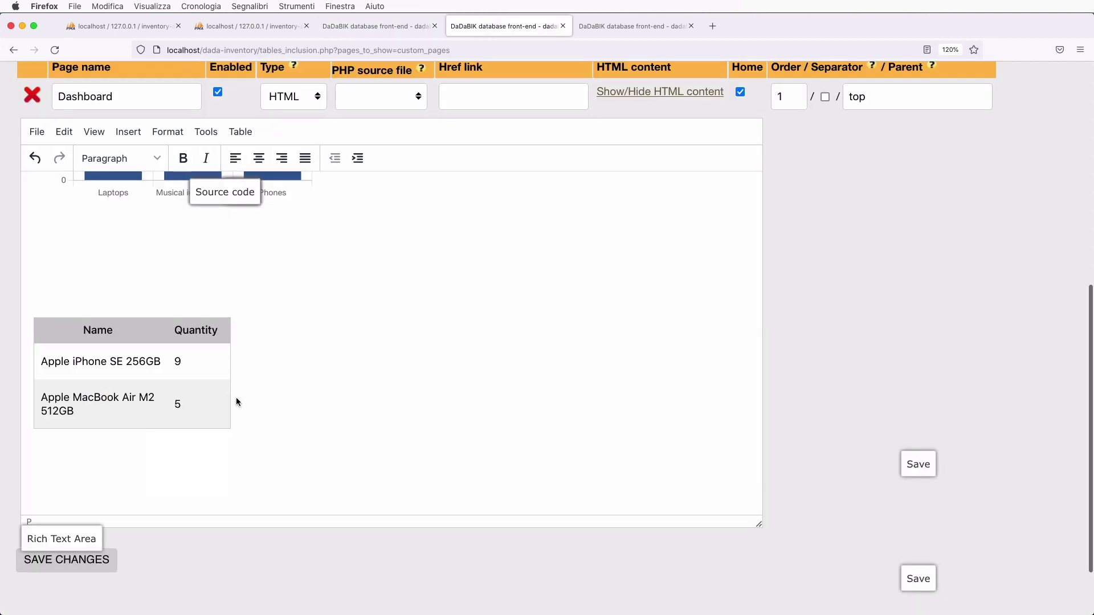
- Paste the line chart's iframe embed code into the Dashboard page's HTML source and save it
click(205, 131)
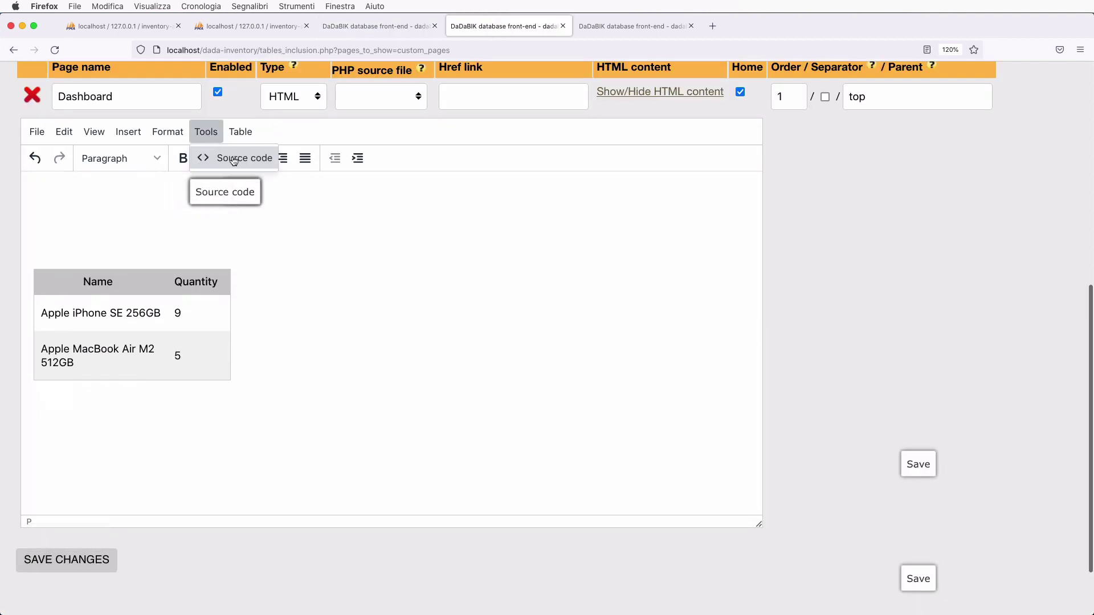
click(227, 159)
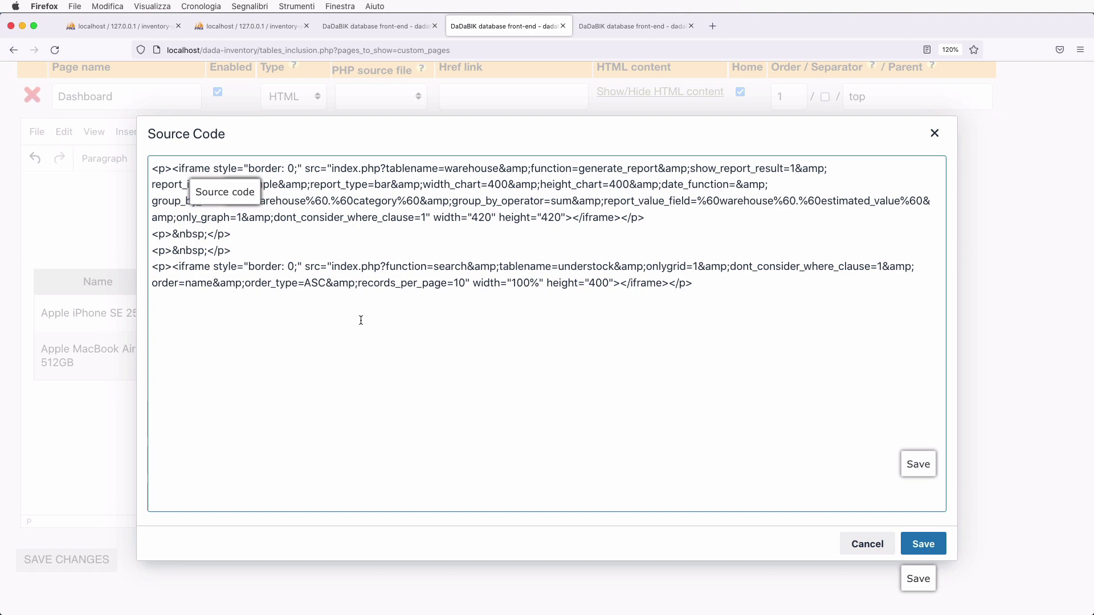
click(262, 242)
key(Return)
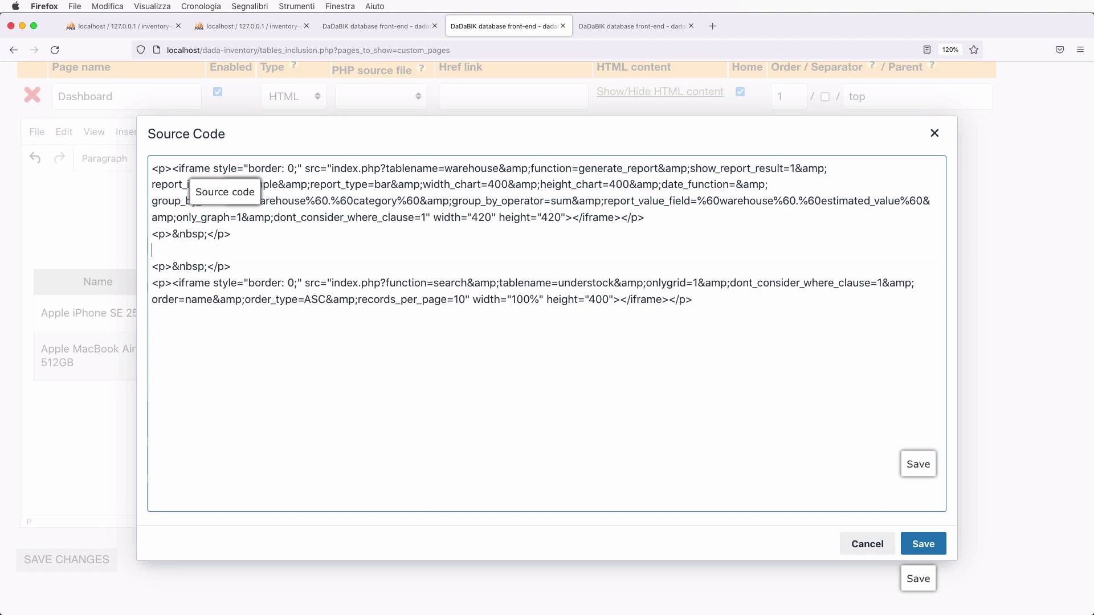
key(ctrl+v)
click(923, 544)
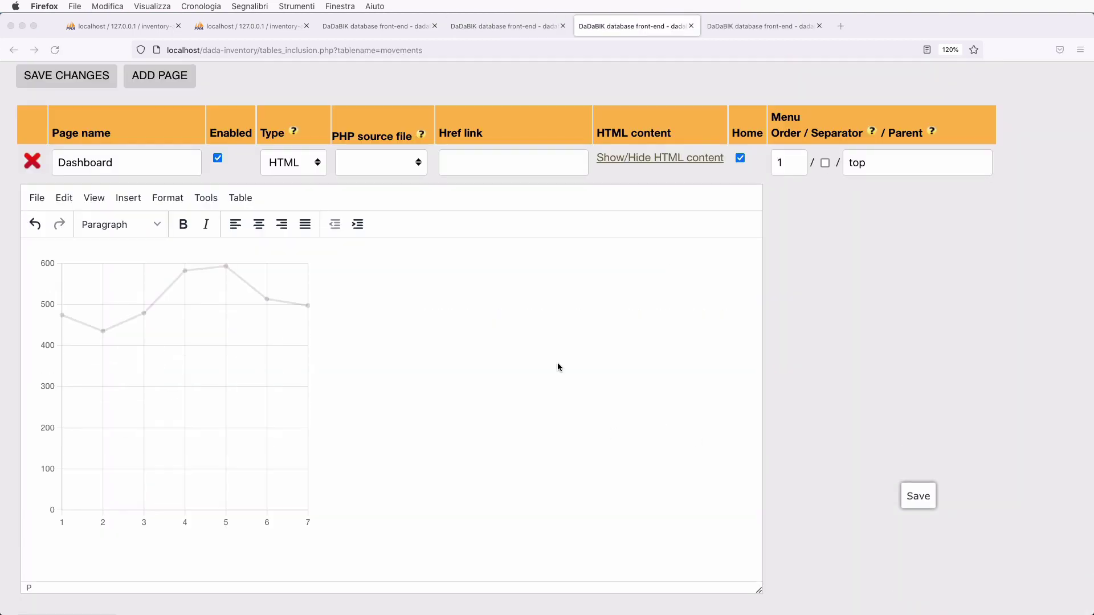
- Review the updated page content, then switch to the live application's movements tab
scroll(558, 367, up, 5)
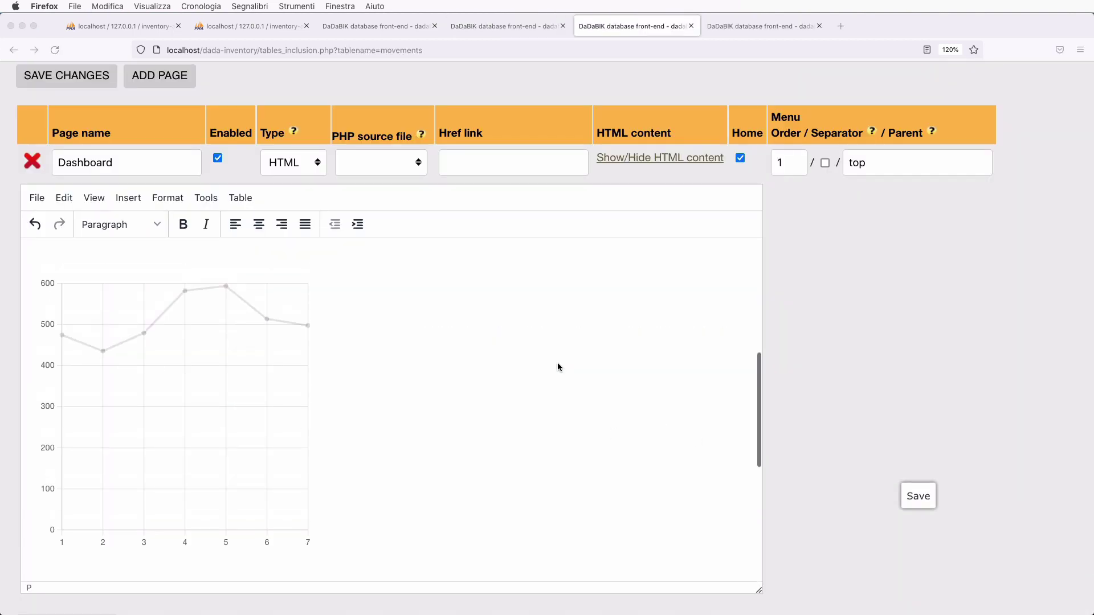
scroll(557, 367, down, 5)
scroll(559, 367, down, 10)
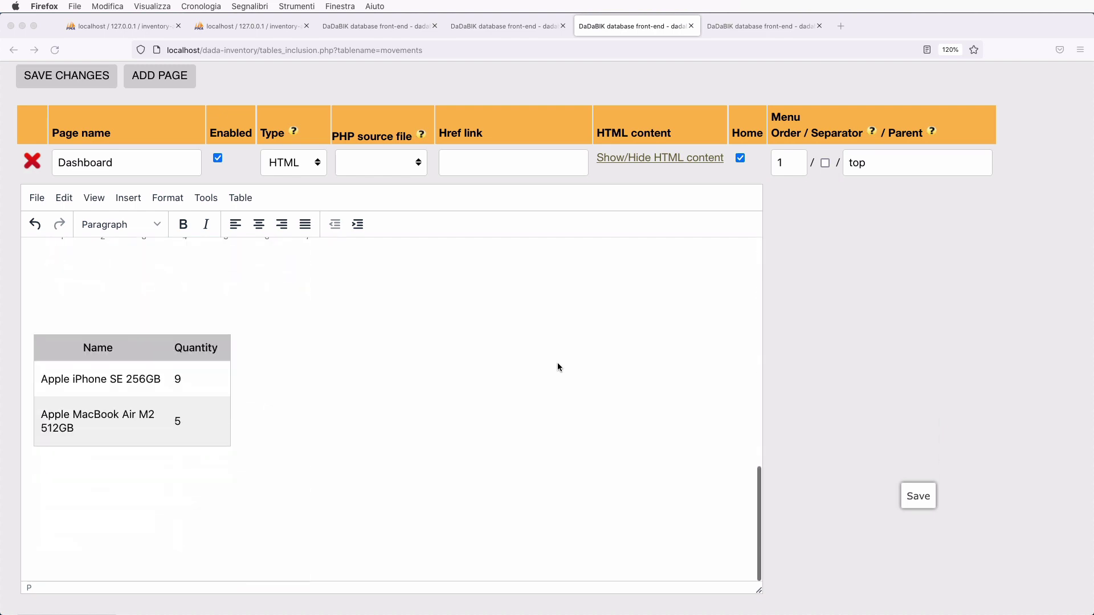
scroll(558, 367, up, 10)
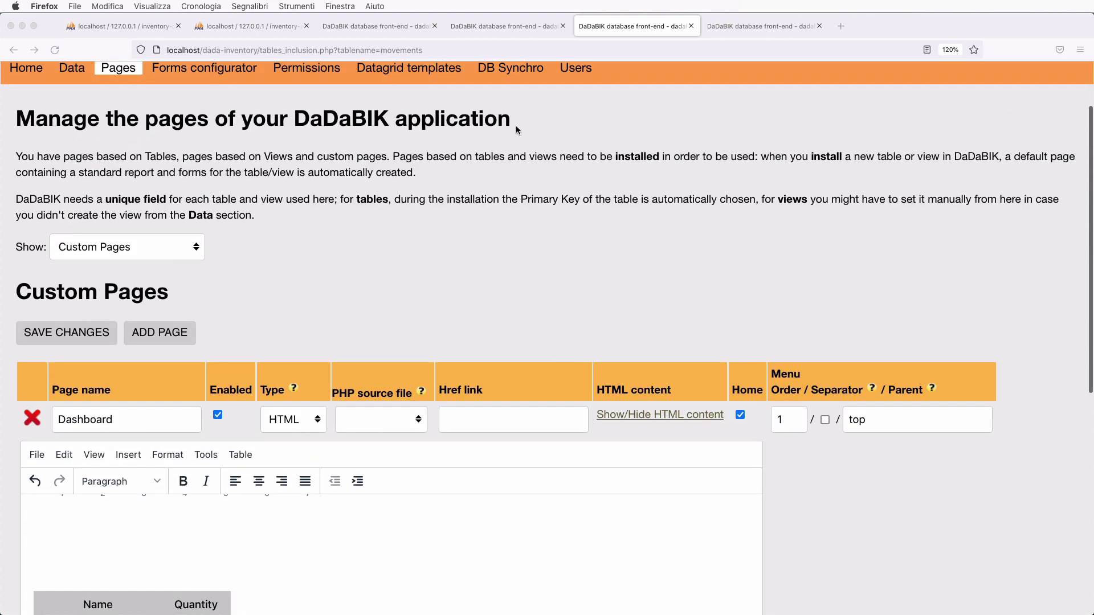
click(514, 80)
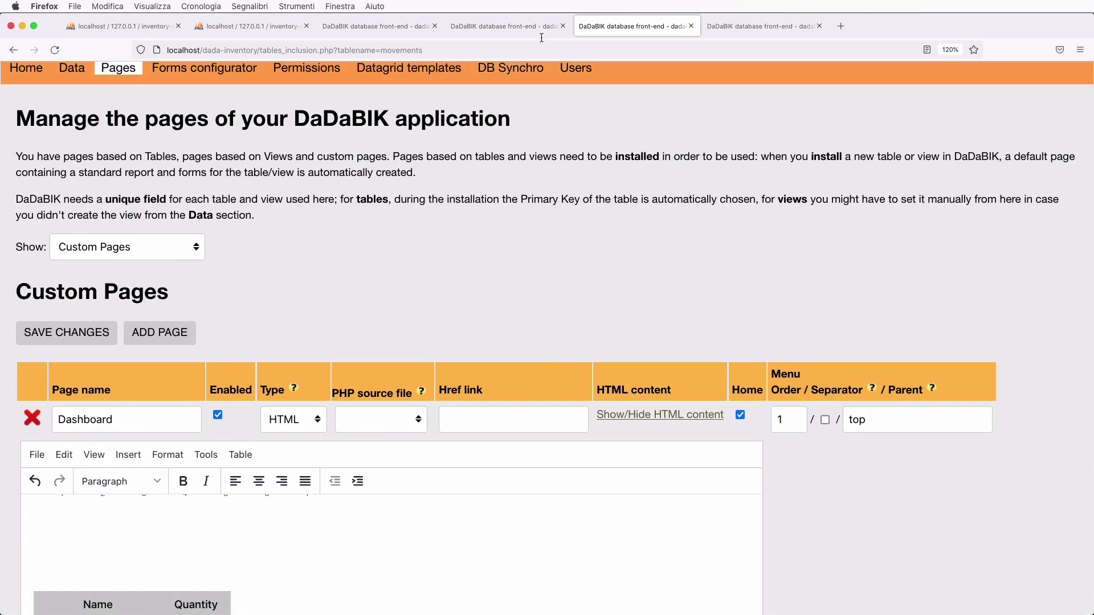
click(501, 26)
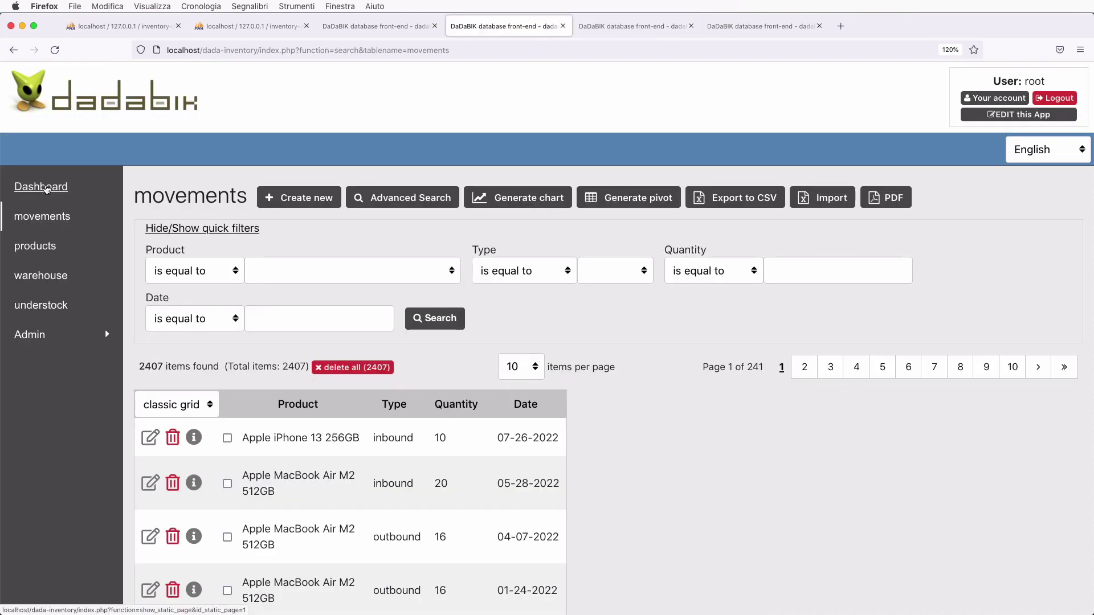
- View the live Dashboard's bar and monthly line charts, then go back to Manage Pages
click(46, 189)
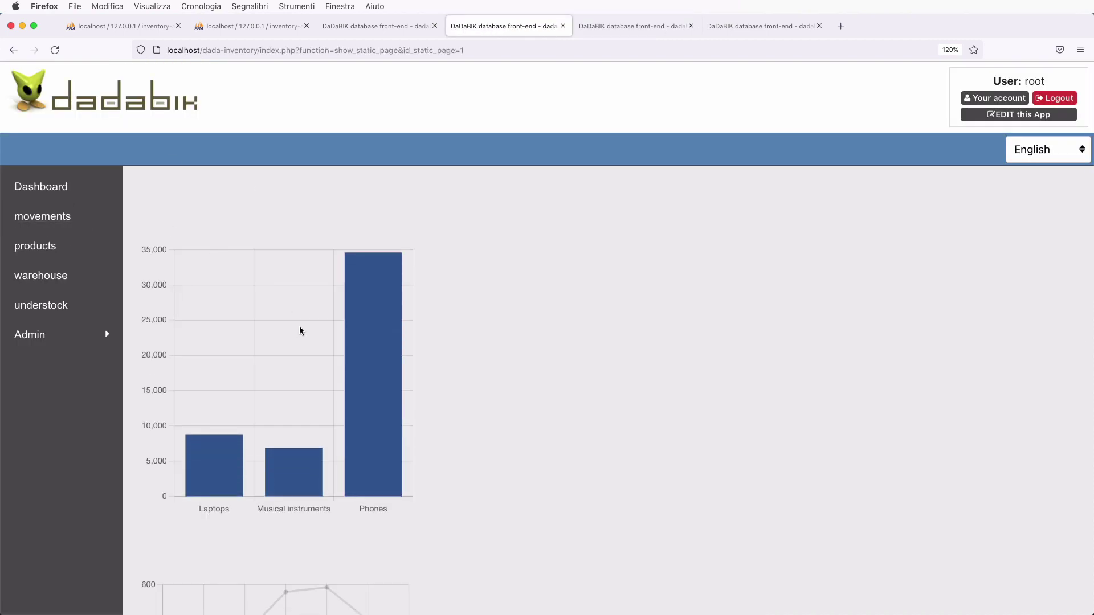
scroll(300, 331, down, 3)
scroll(300, 330, up, 3)
scroll(286, 517, down, 8)
scroll(285, 514, up, 3)
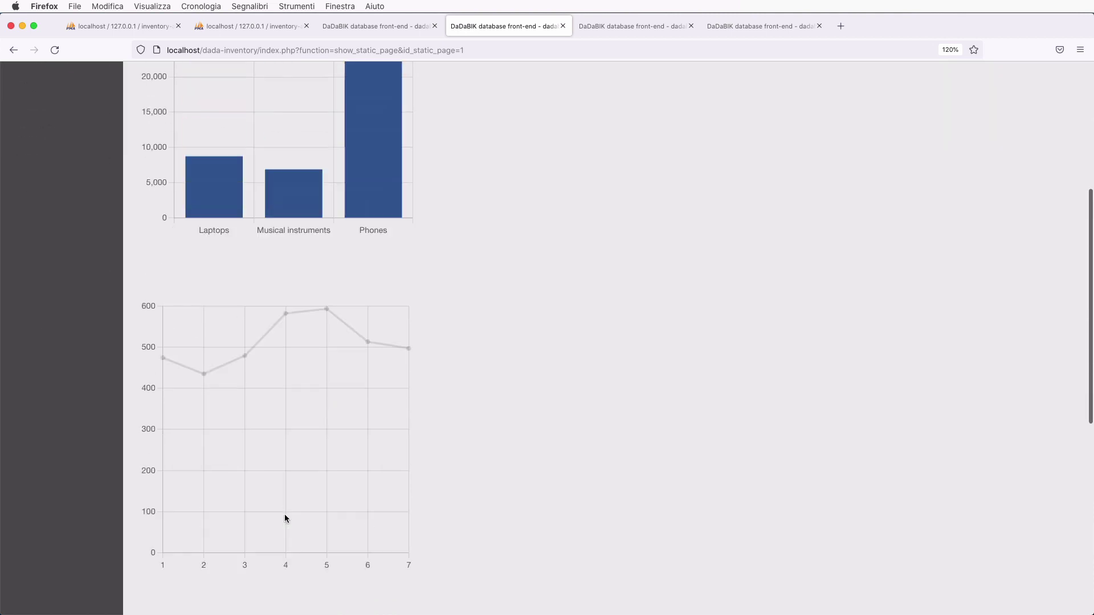
scroll(285, 515, up, 5)
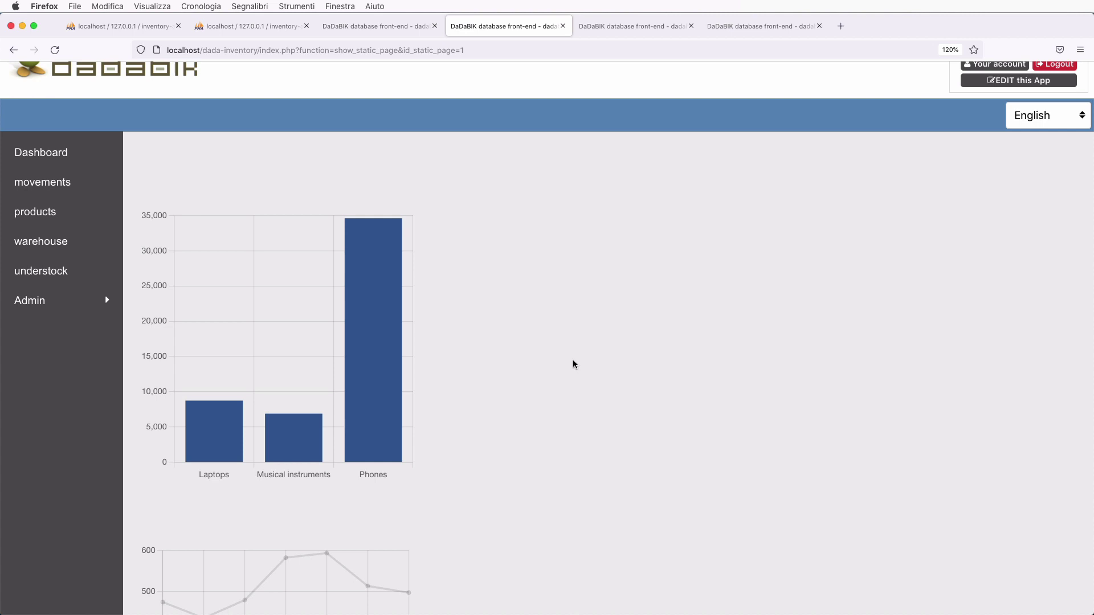
click(624, 25)
- Insert a 3x2 table above the charts on the Dashboard page
scroll(397, 375, down, 4)
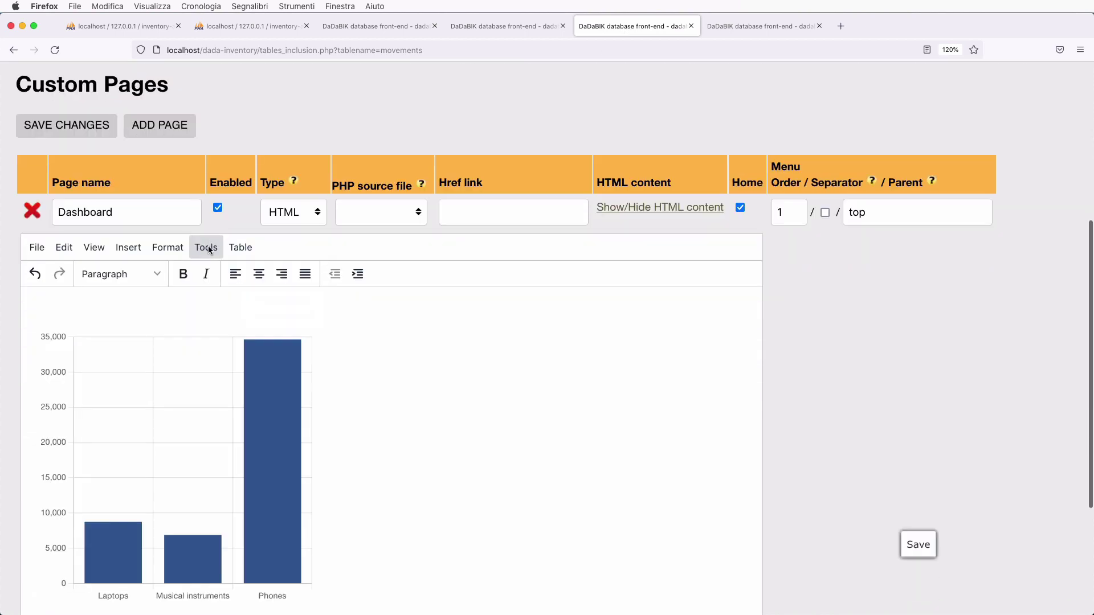
click(208, 246)
click(239, 249)
mouse_move(257, 276)
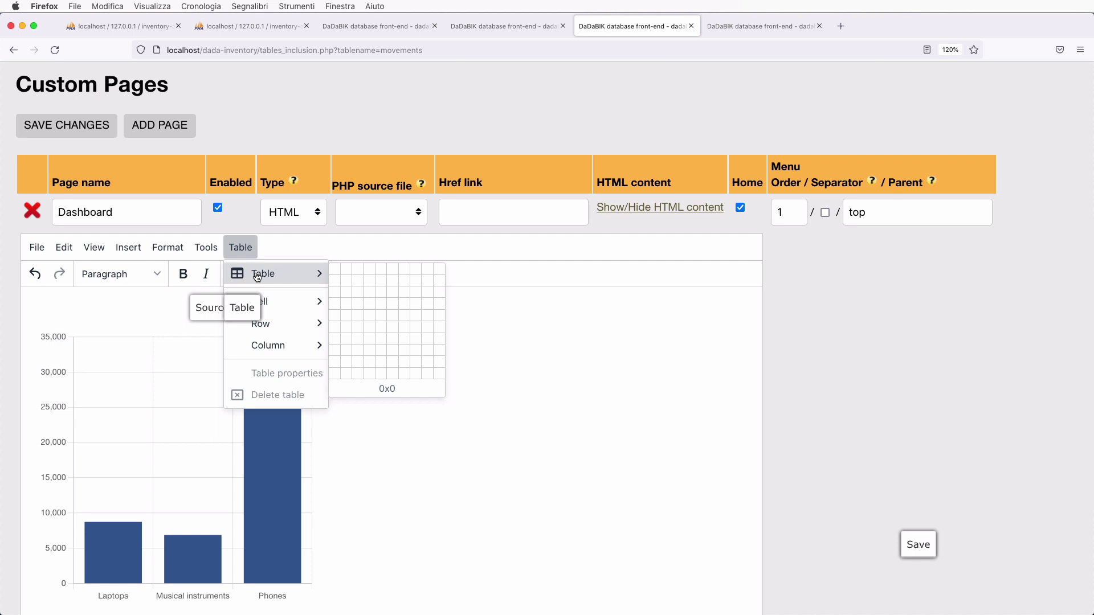
click(359, 281)
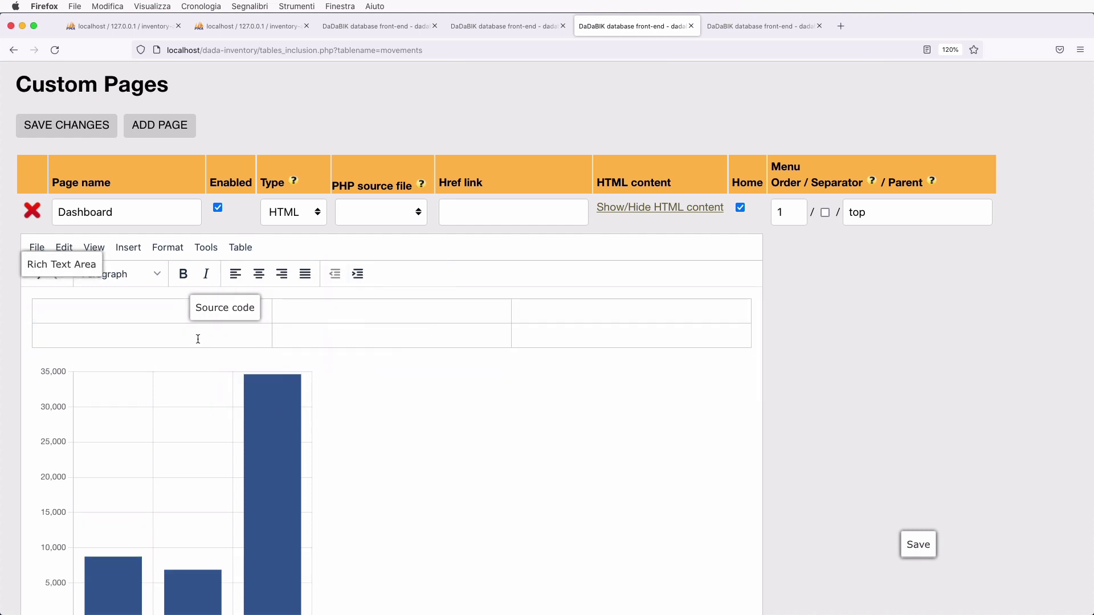
click(196, 337)
click(334, 342)
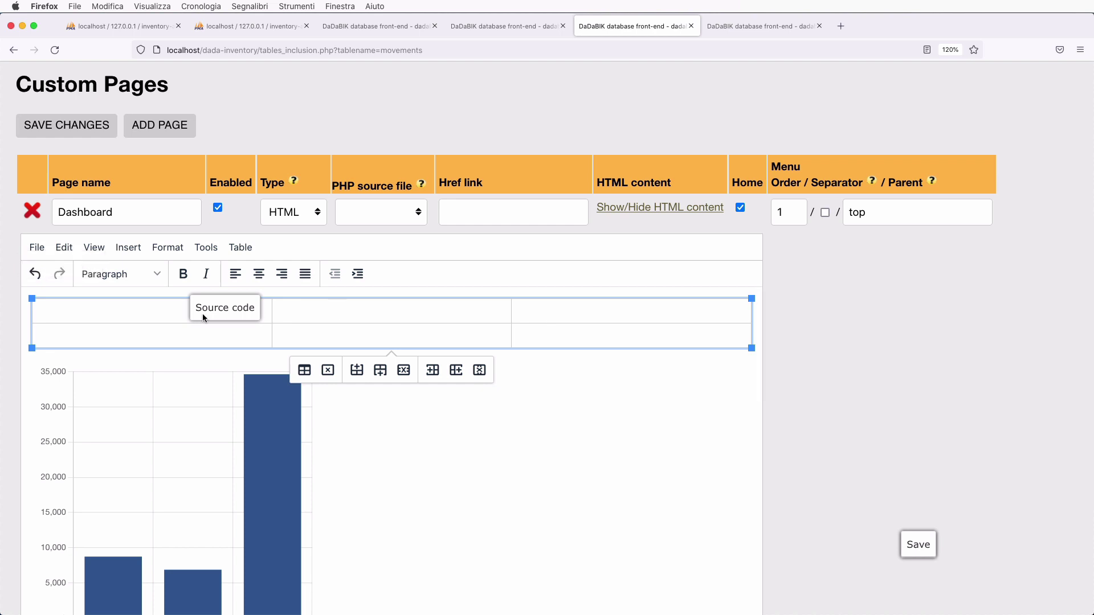
click(154, 314)
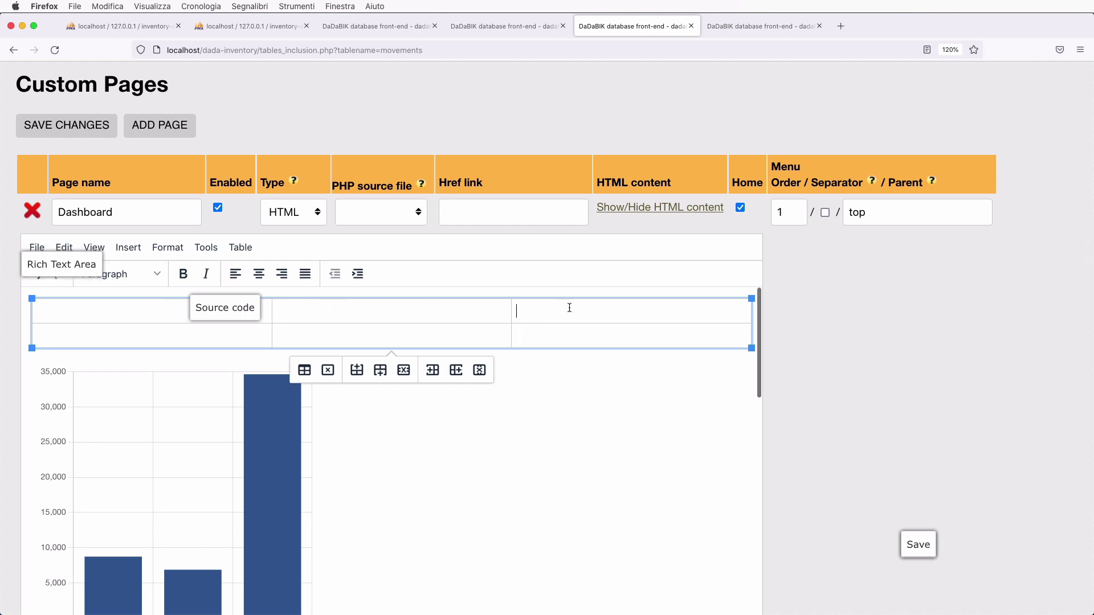
- Move the bar chart into the bottom-left cell and the line chart into the middle cell
click(199, 498)
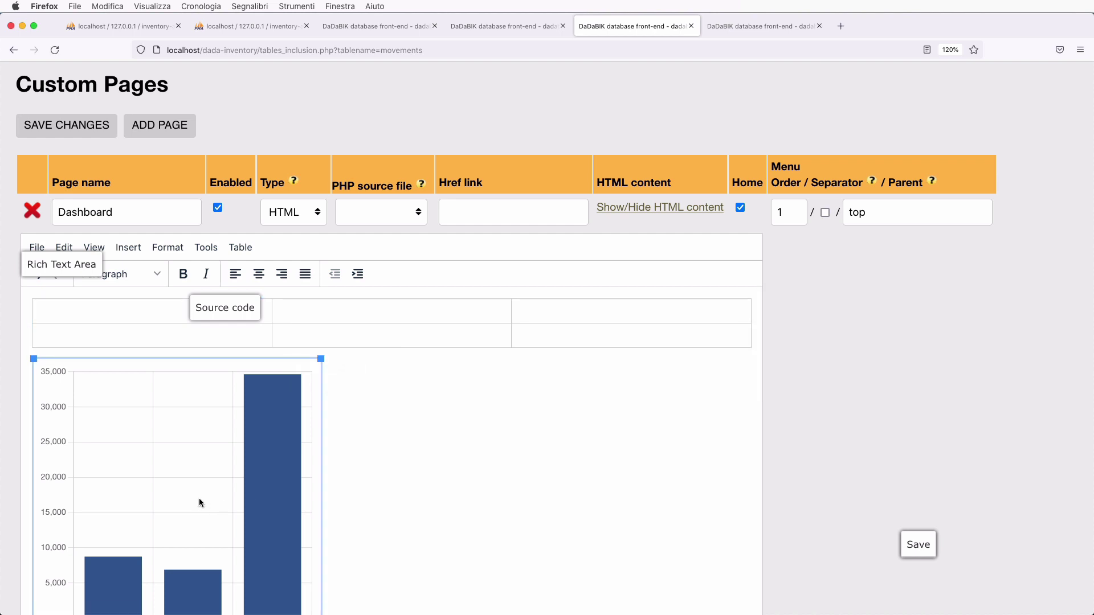
key(Delete)
click(72, 333)
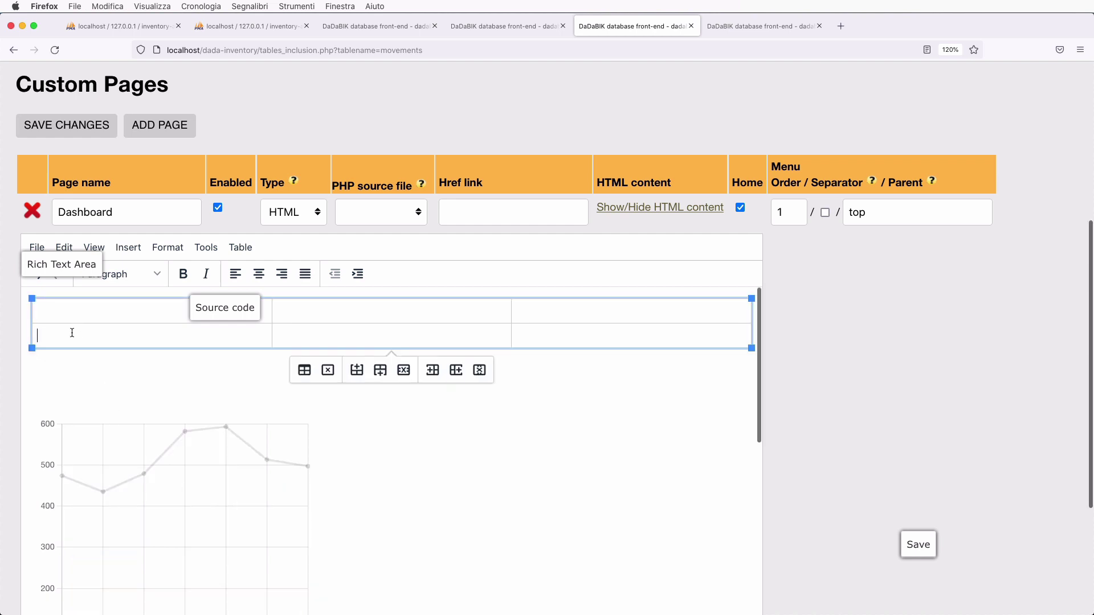
key(ctrl+v)
scroll(200, 426, down, 5)
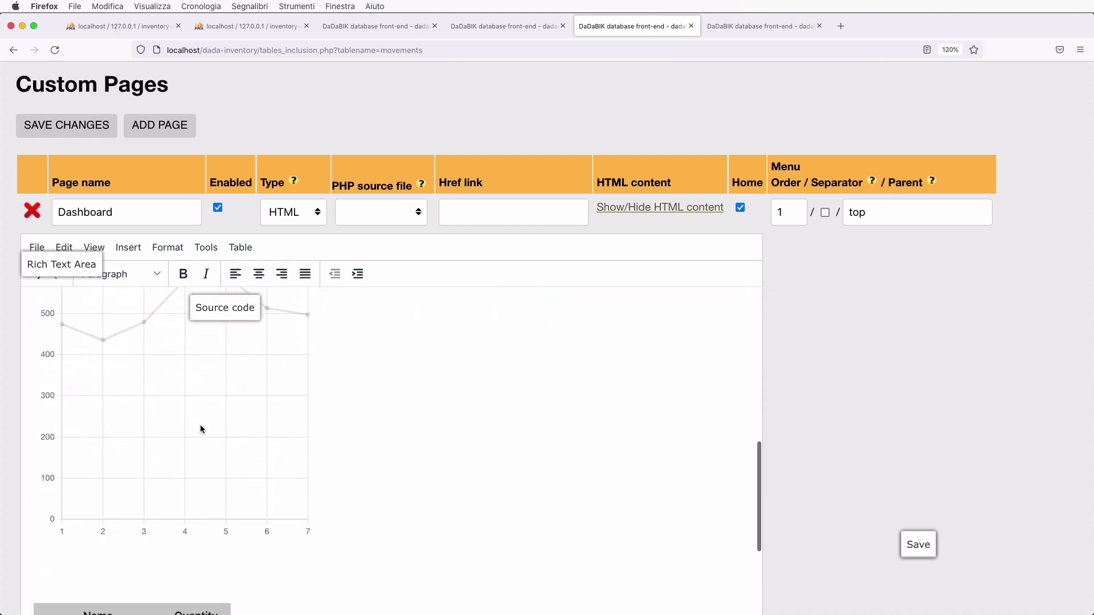
scroll(200, 425, down, 5)
click(191, 412)
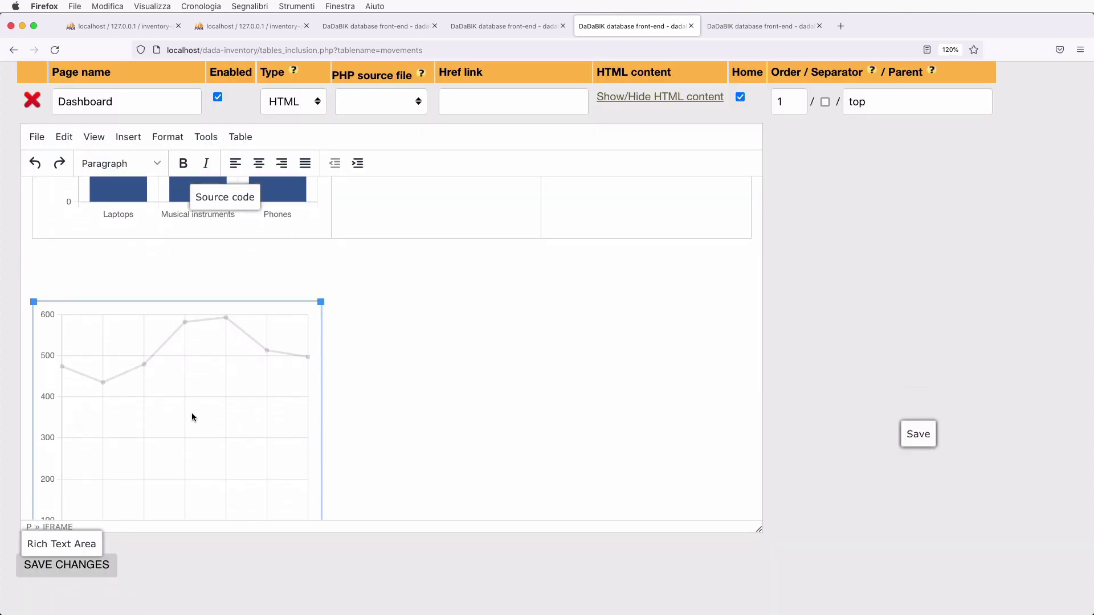
key(ctrl+x)
scroll(337, 395, up, 3)
click(410, 274)
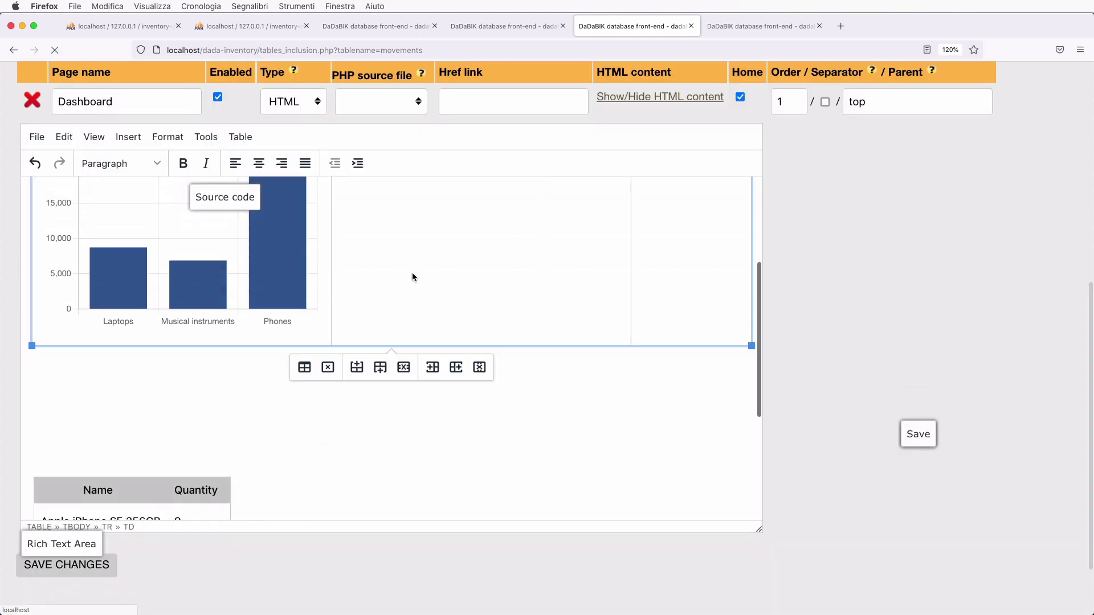
key(ctrl+v)
- Move the Name/Quantity table into the table's third bottom cell
scroll(300, 465, down, 4)
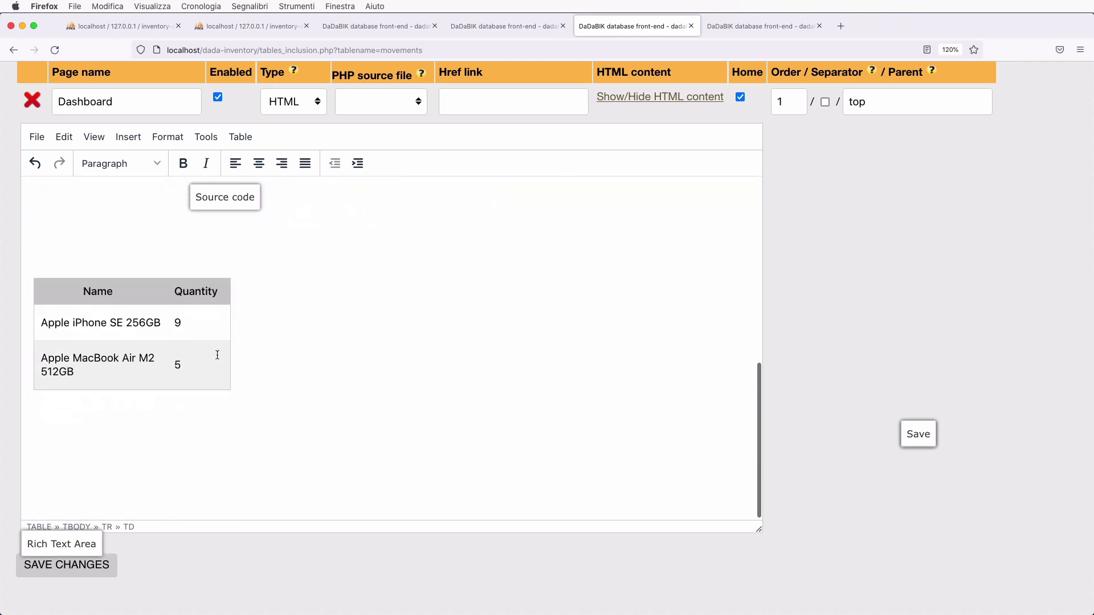
click(161, 321)
key(ctrl+x)
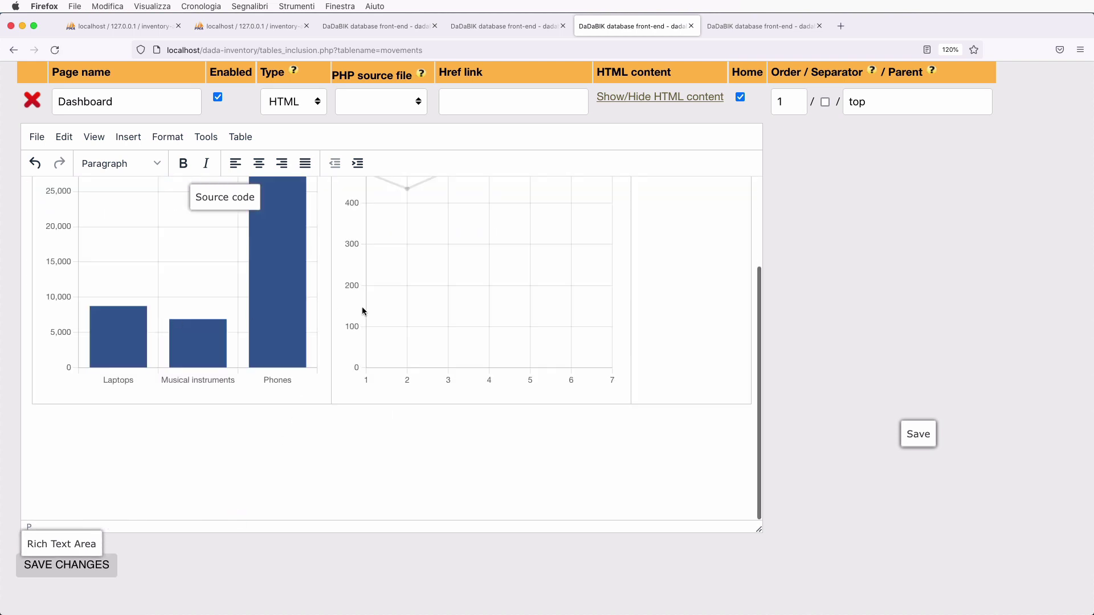
click(700, 312)
key(ctrl+v)
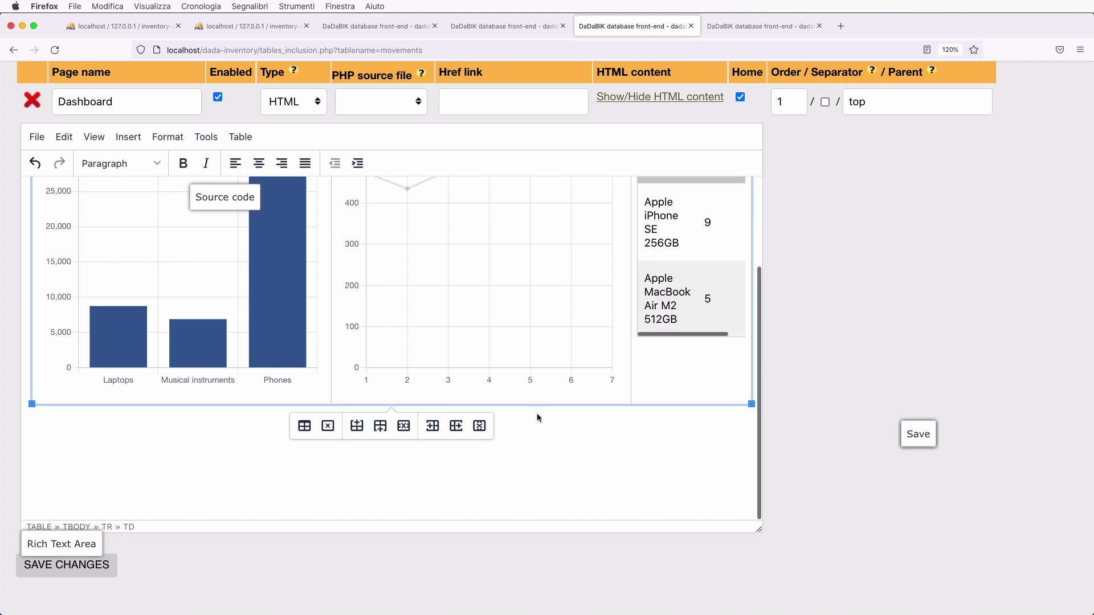
scroll(489, 450, up, 5)
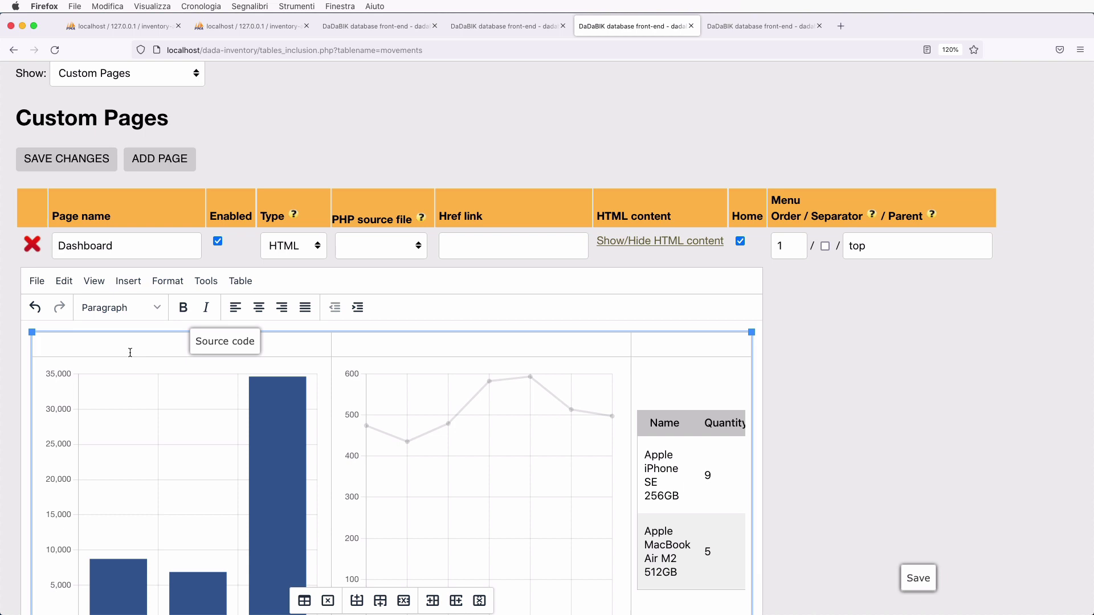
- Add the title 'Estimated value by category' formatted as Heading 1 in the first column
text(E)
text(ti)
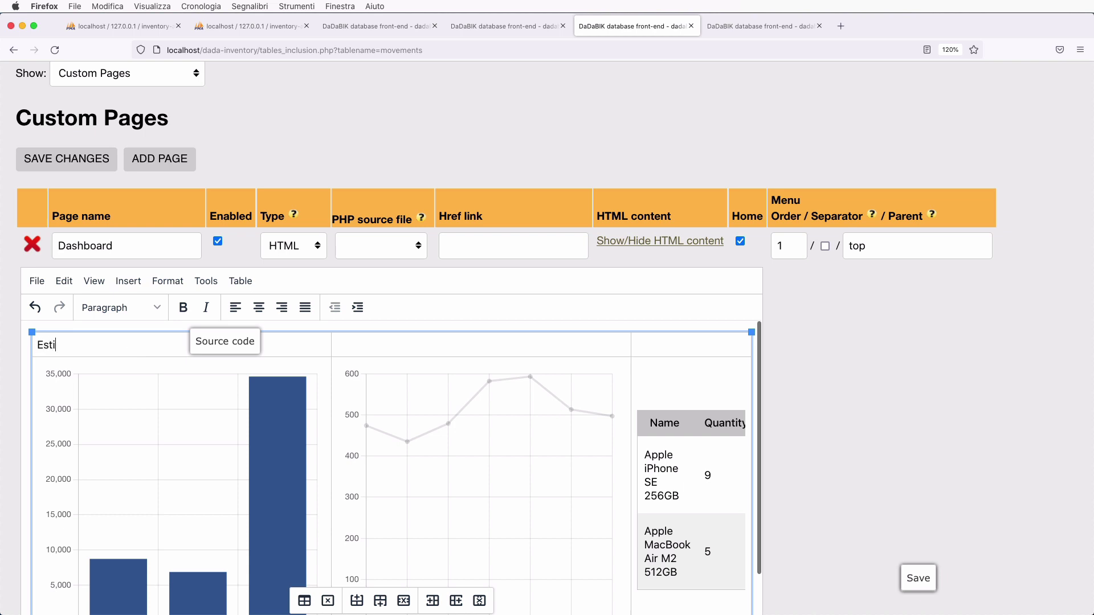
text(mated value)
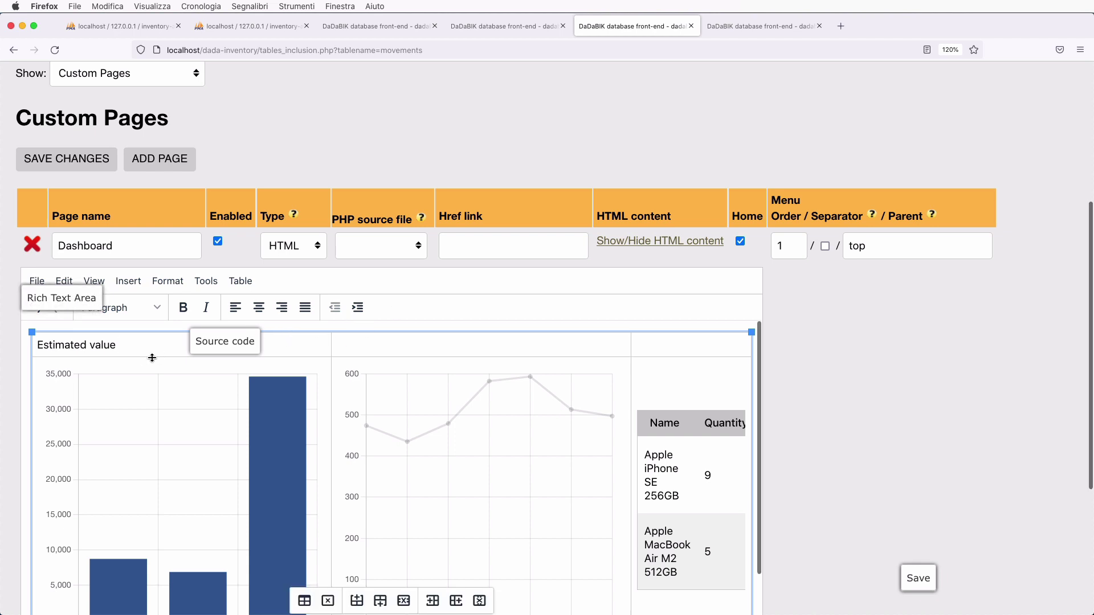
text( b)
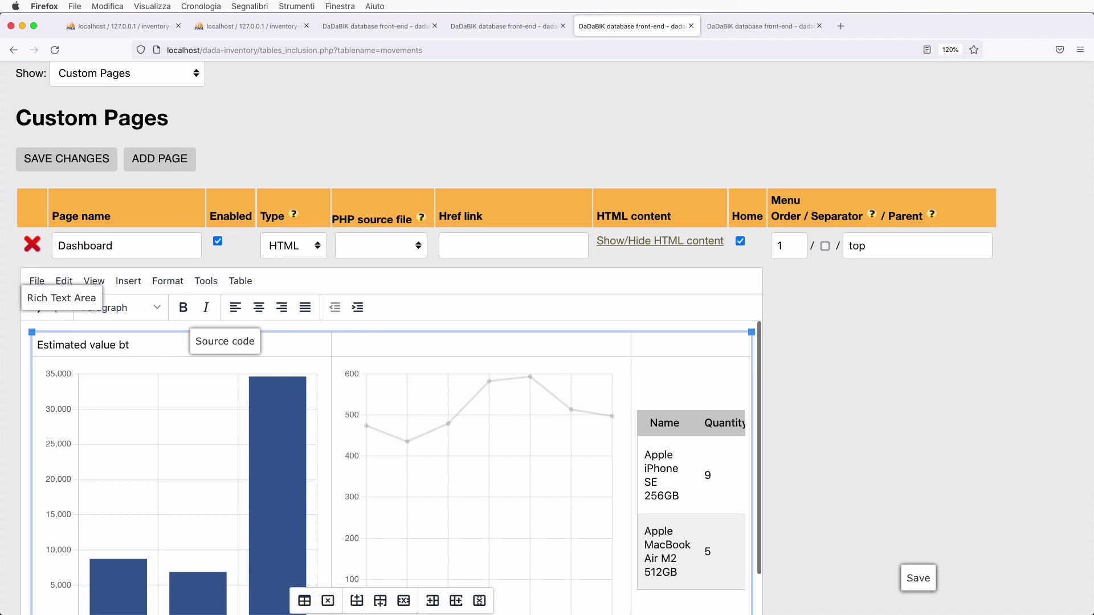
text(ycat)
key(BackSpace)
key(BackSpace)
key(BackSpace)
text(category)
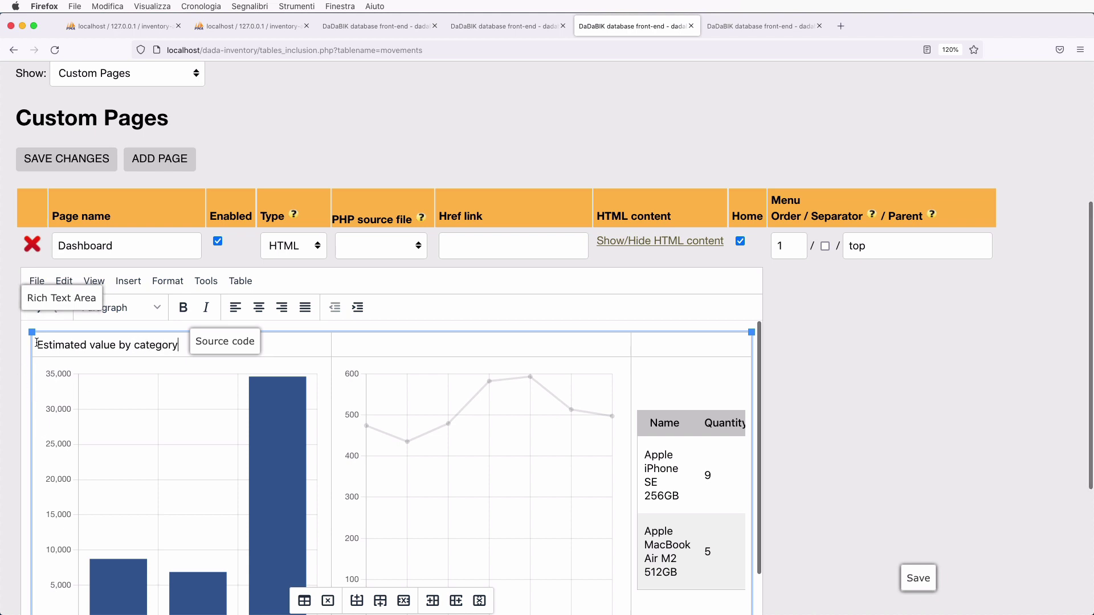
drag(35, 345, 178, 345)
click(167, 281)
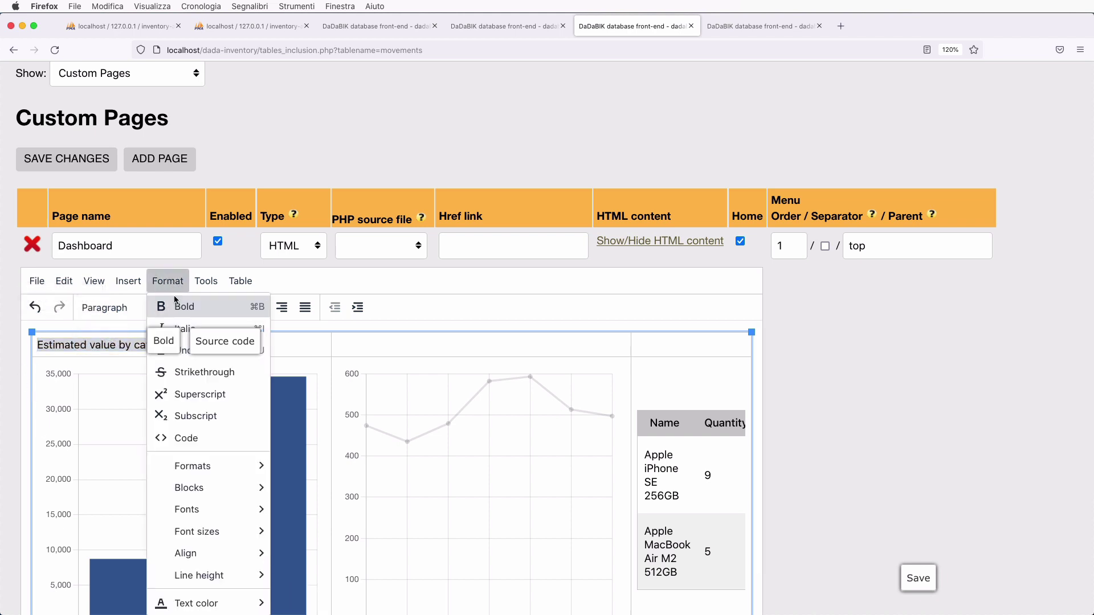
mouse_move(223, 466)
mouse_move(313, 468)
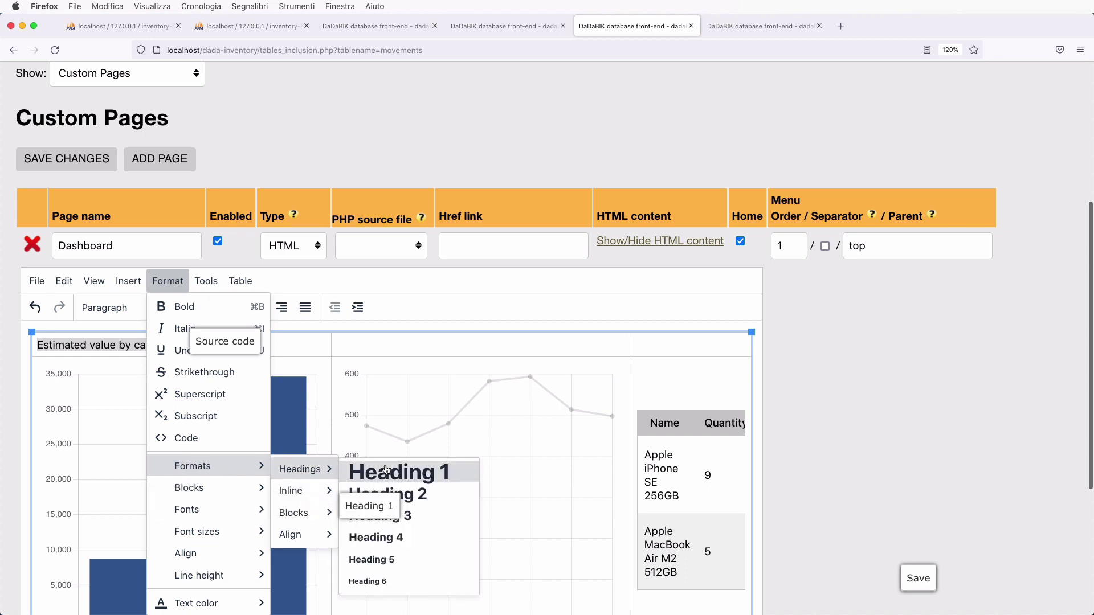
click(393, 474)
- Add the title 'sales trend for iPhone 13' as Heading 1 in the middle column
click(394, 380)
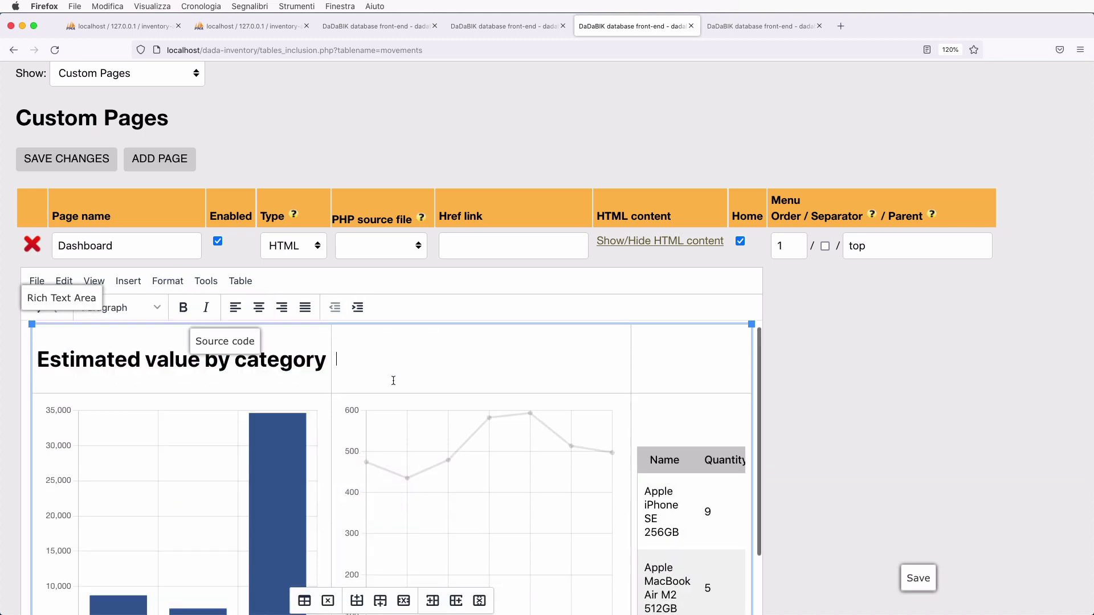
text(sales)
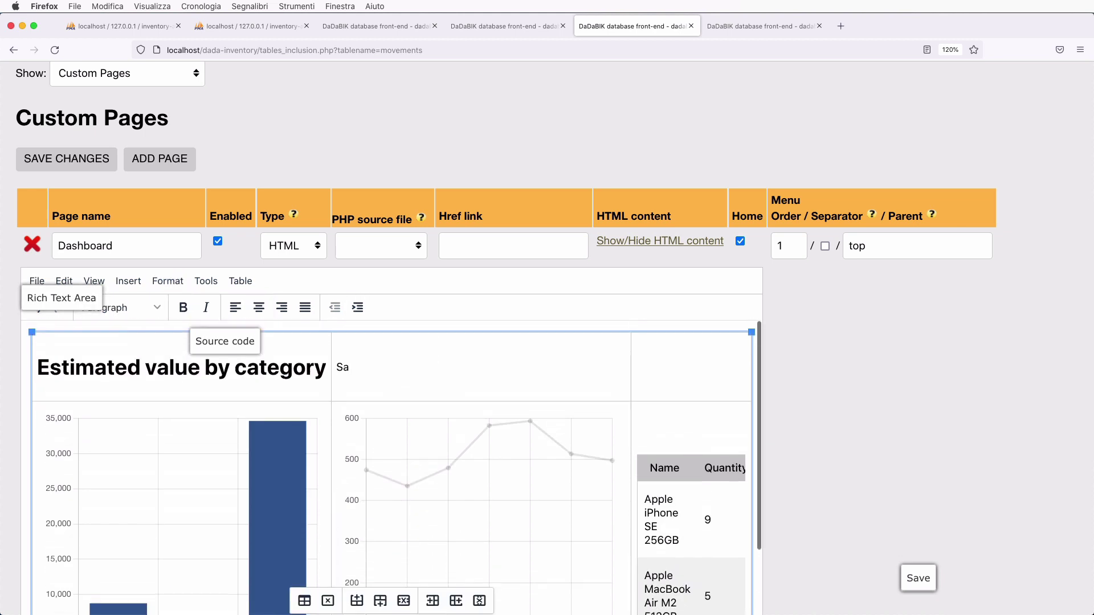
text( t)
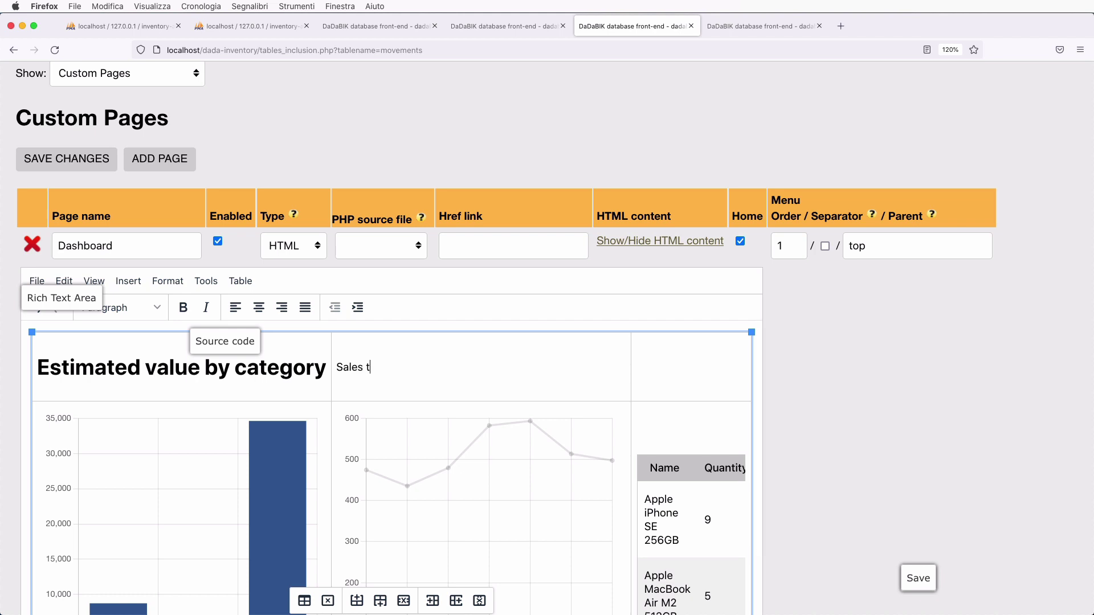
text(rend for i)
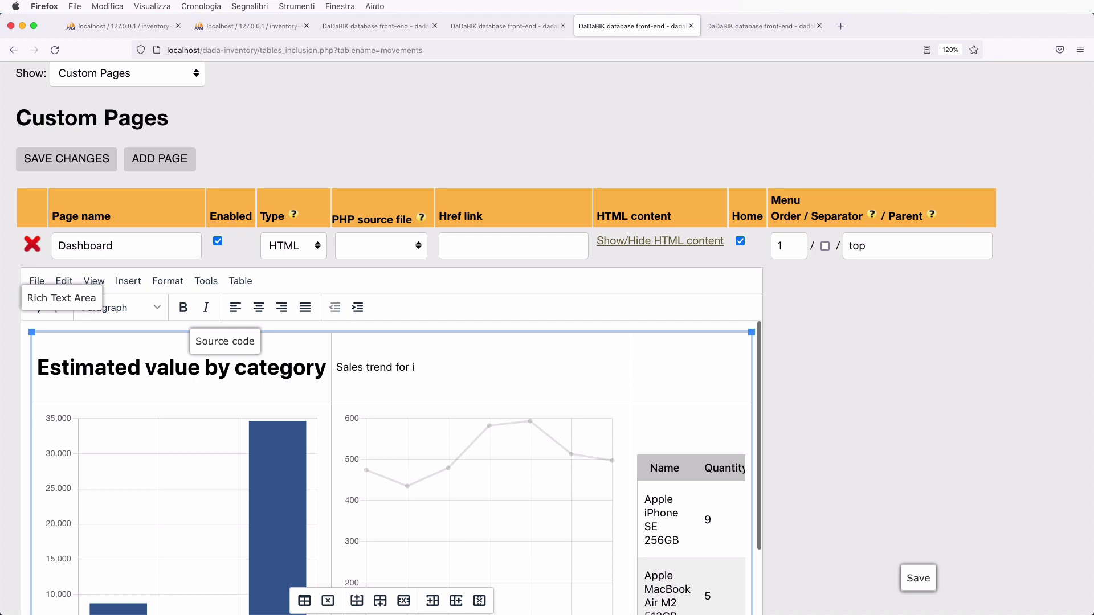
text(Phone 13)
triple_click(338, 368)
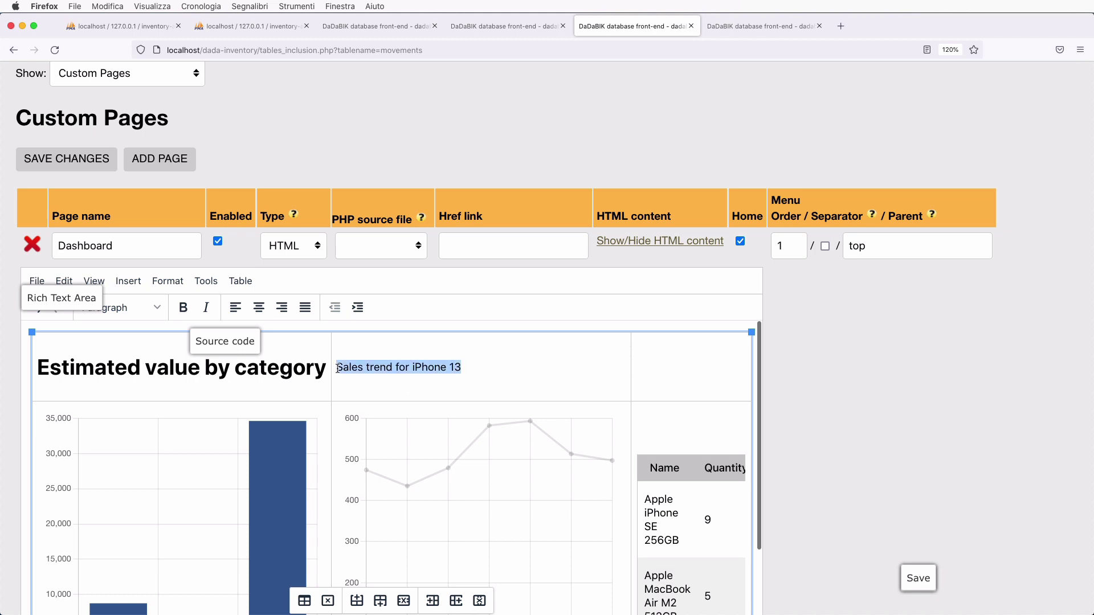
click(167, 281)
mouse_move(254, 477)
mouse_move(299, 469)
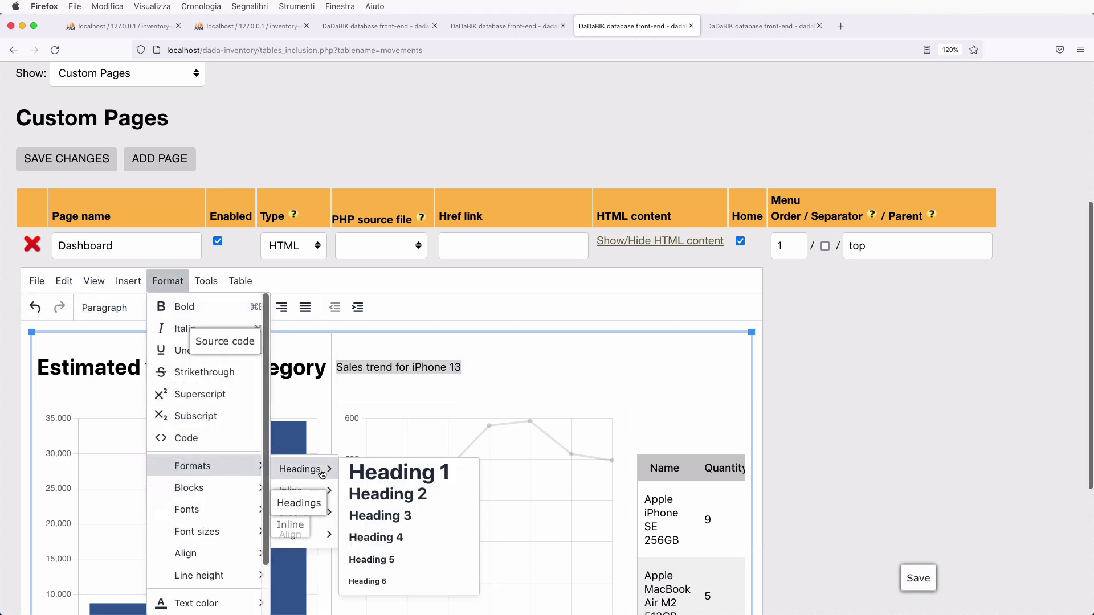
click(410, 401)
- Add the title 'Understock Products' as Heading 1 in the third column
click(683, 383)
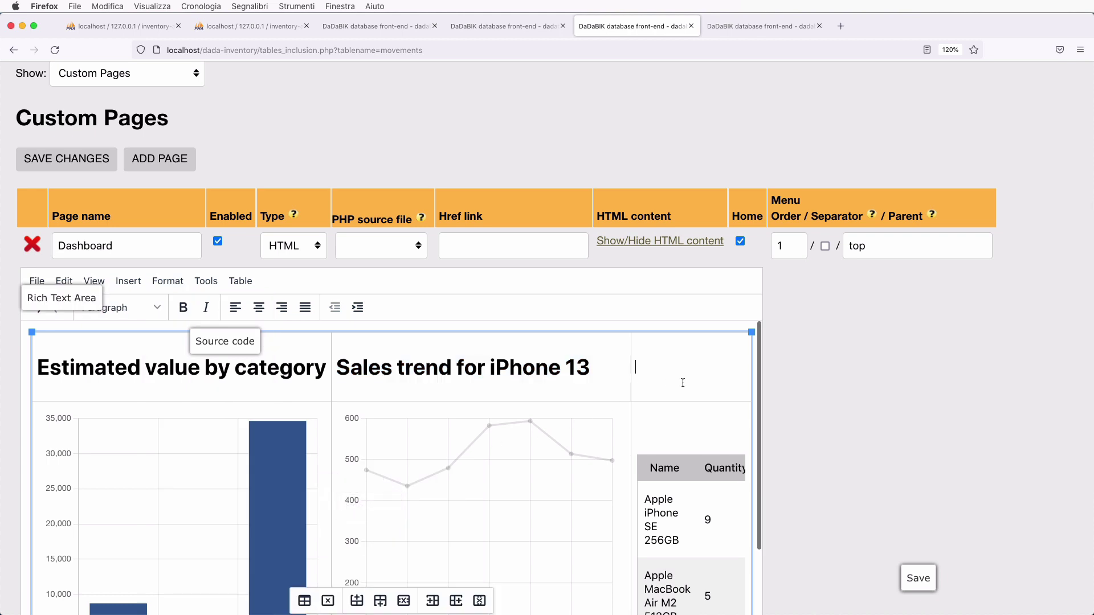
text(Understock Products)
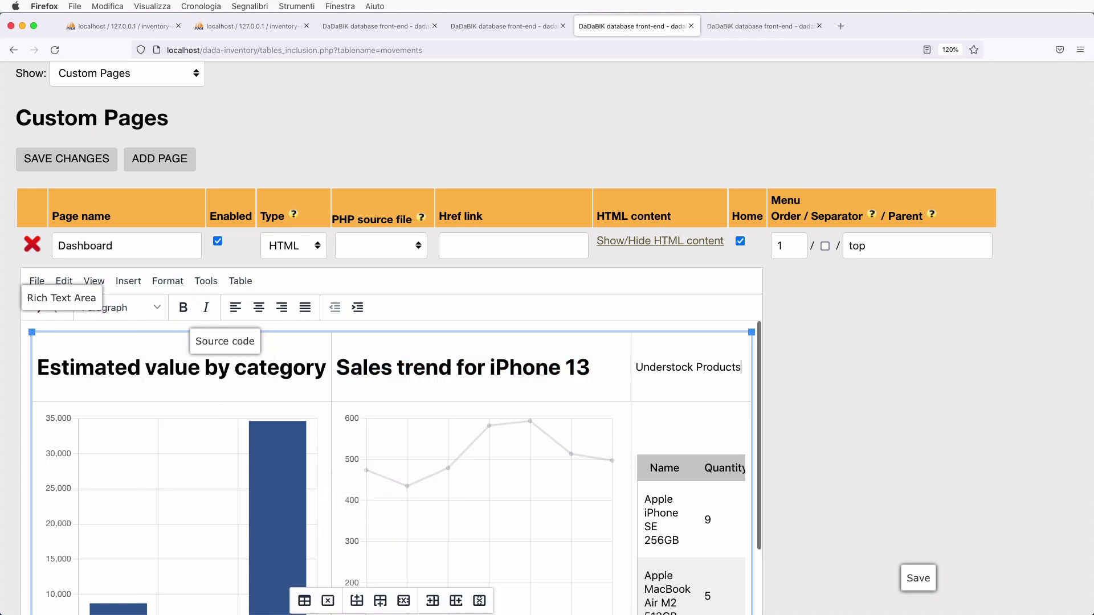
shift+click(639, 367)
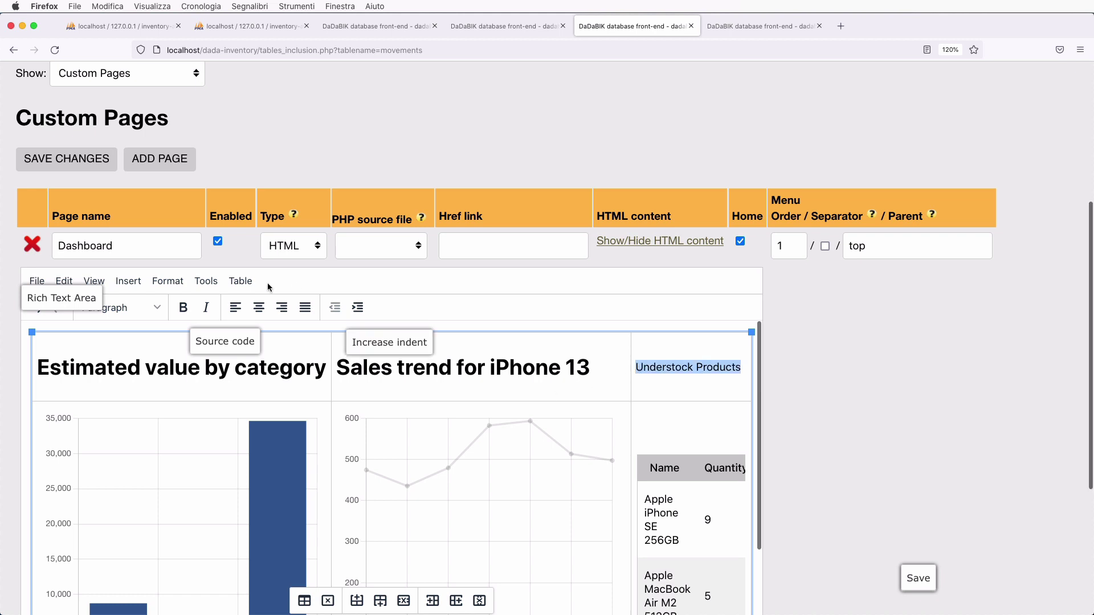
click(161, 285)
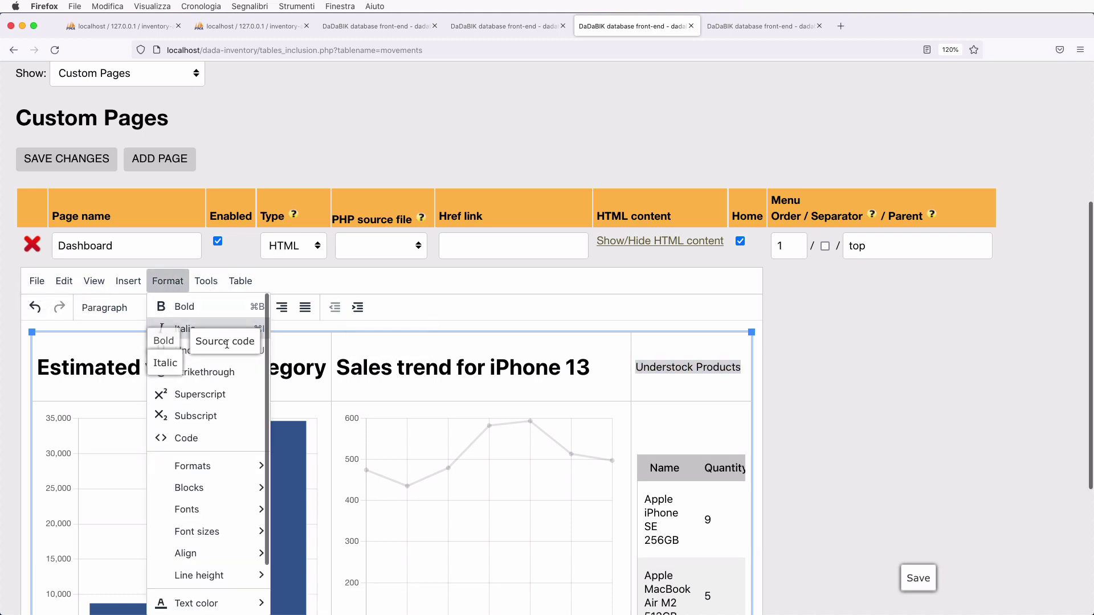
mouse_move(224, 472)
mouse_move(299, 468)
click(393, 469)
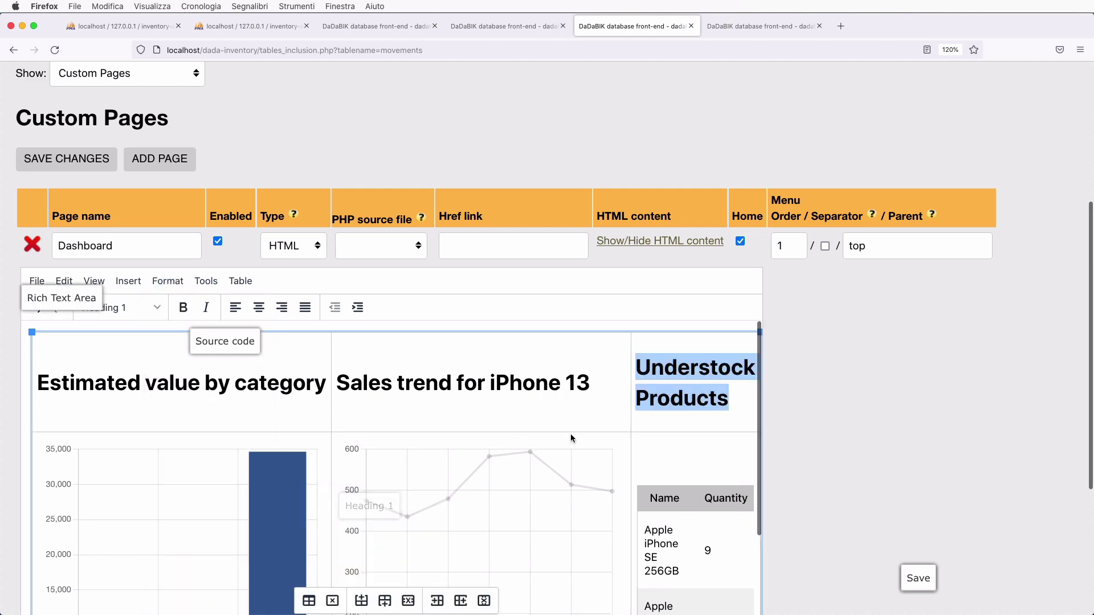
scroll(671, 420, down, 5)
scroll(819, 477, down, 5)
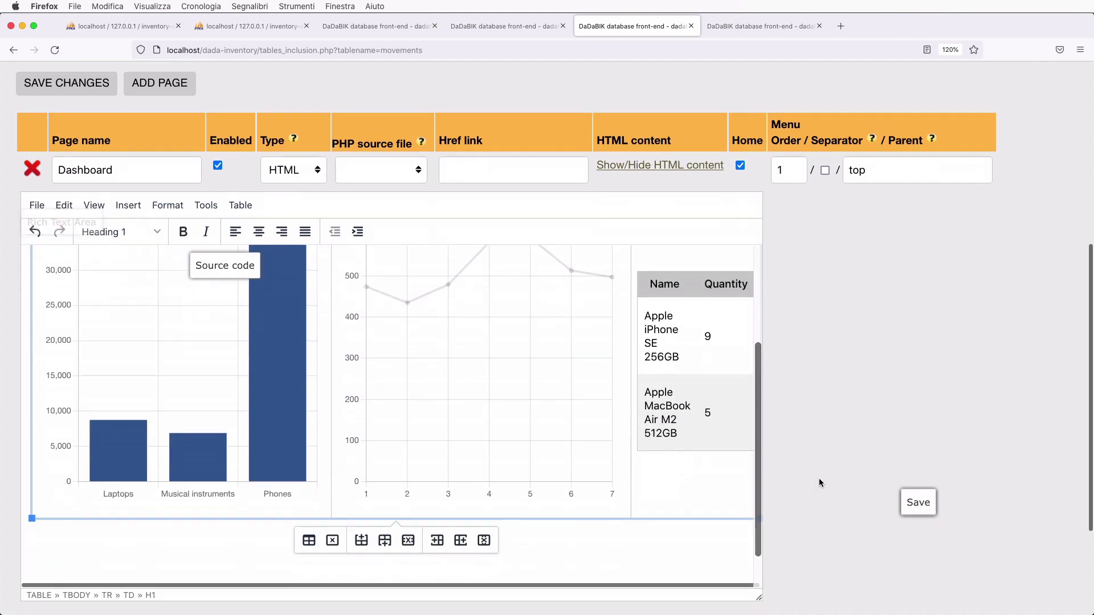
- Save the Dashboard page, reload the live dashboard to check it, and return to the editor
click(108, 482)
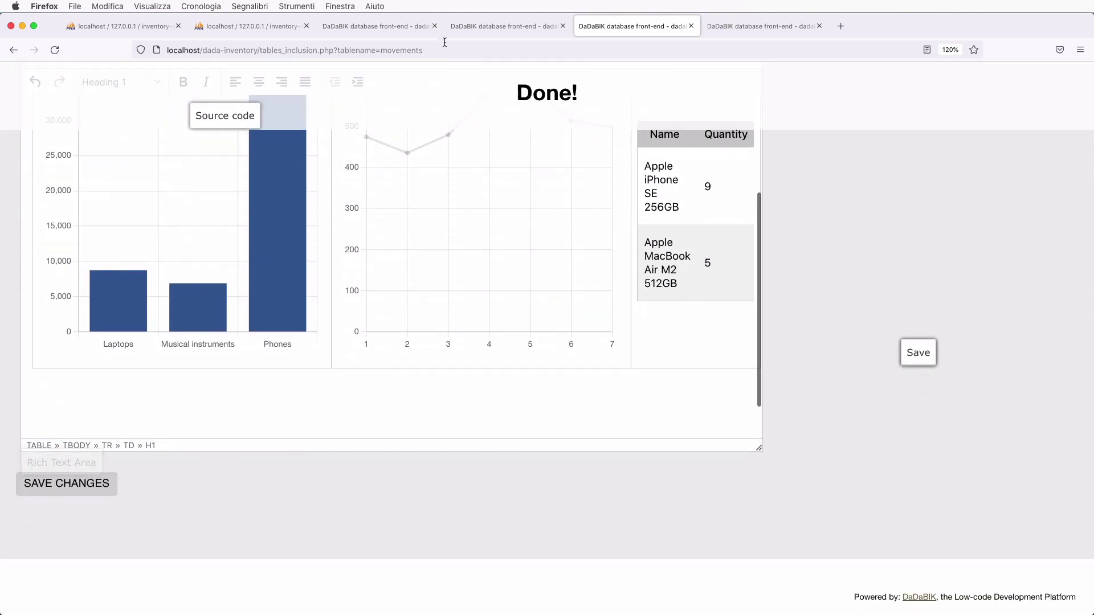
click(480, 32)
key(super+r)
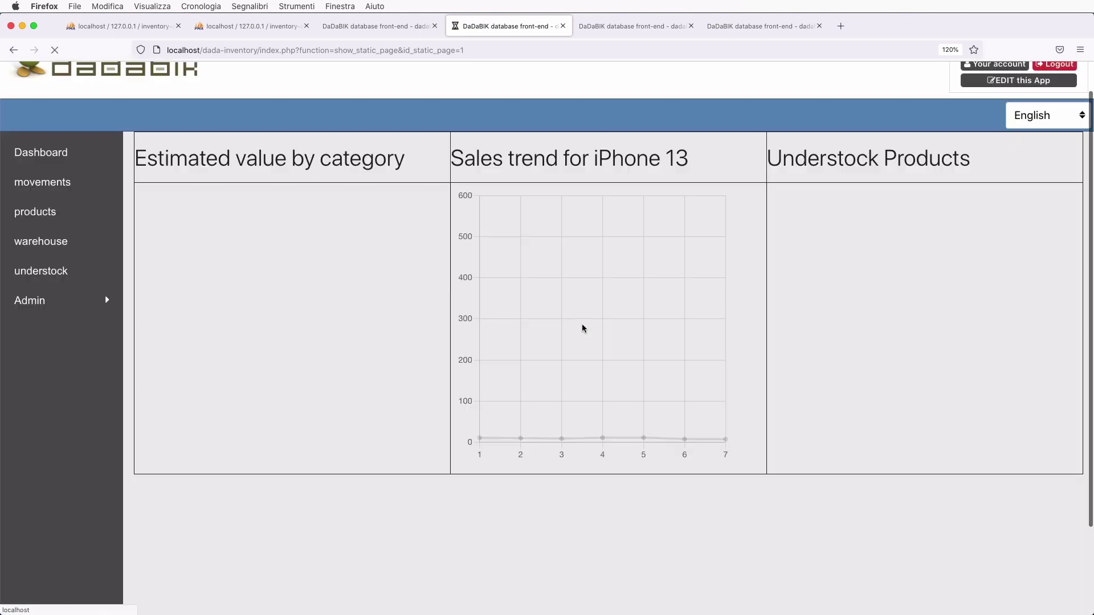
scroll(582, 328, up, 1)
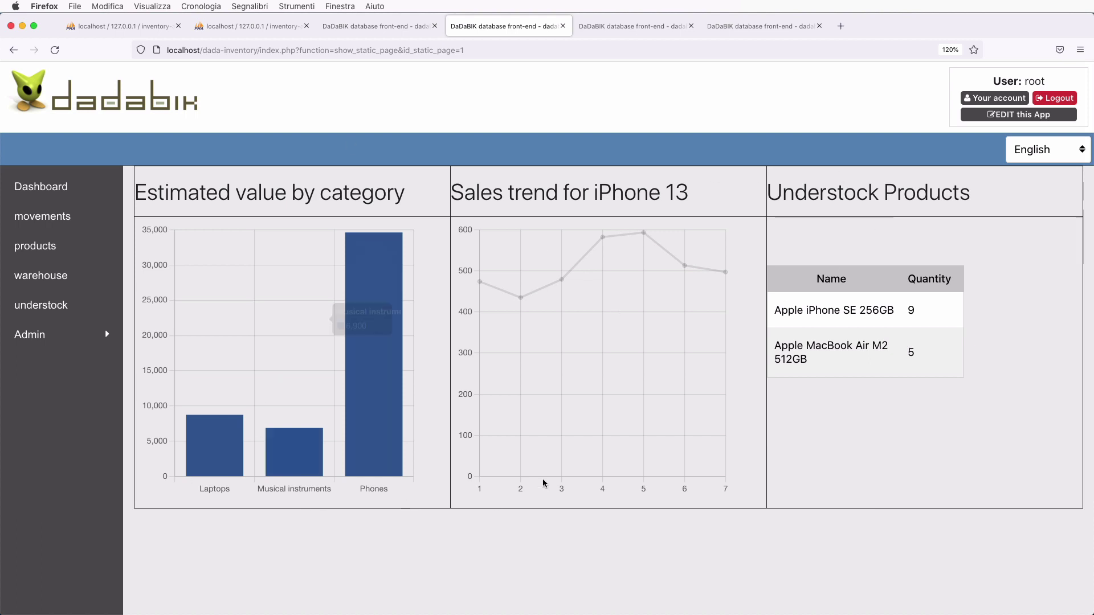
click(614, 30)
scroll(388, 330, up, 5)
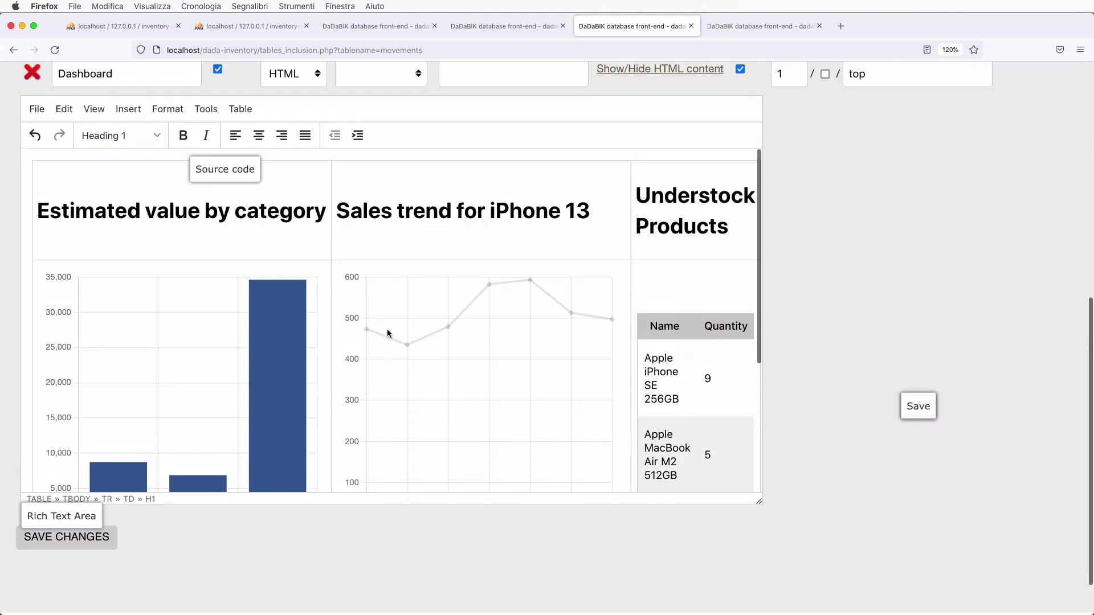
- Change the Dashboard layout table's border width from 1 to 0, save, and return to the dashboard tab
click(240, 200)
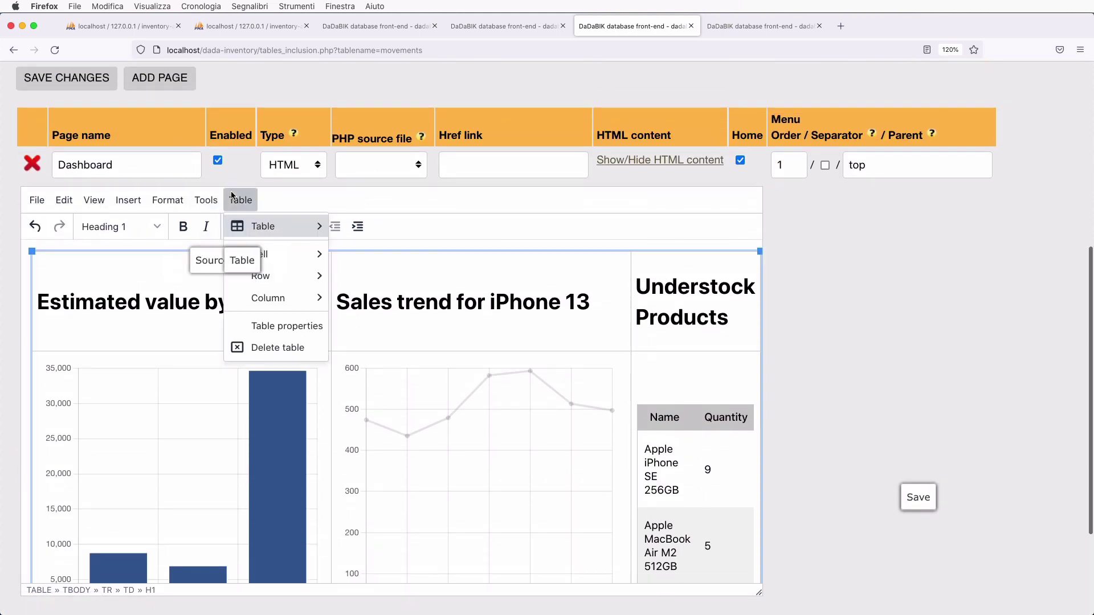
click(297, 324)
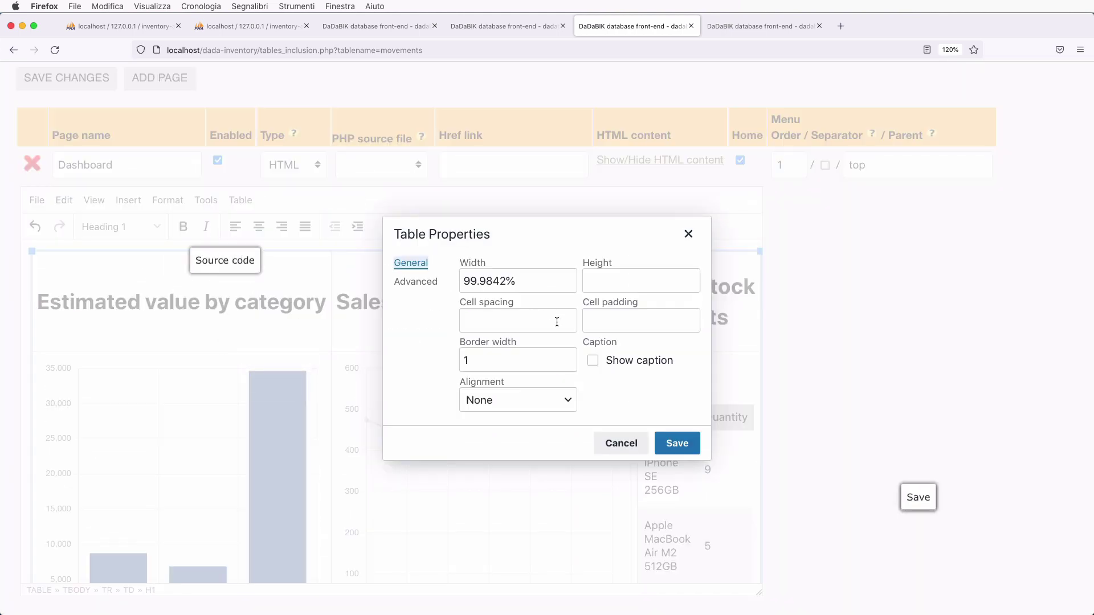
double_click(490, 357)
text(0)
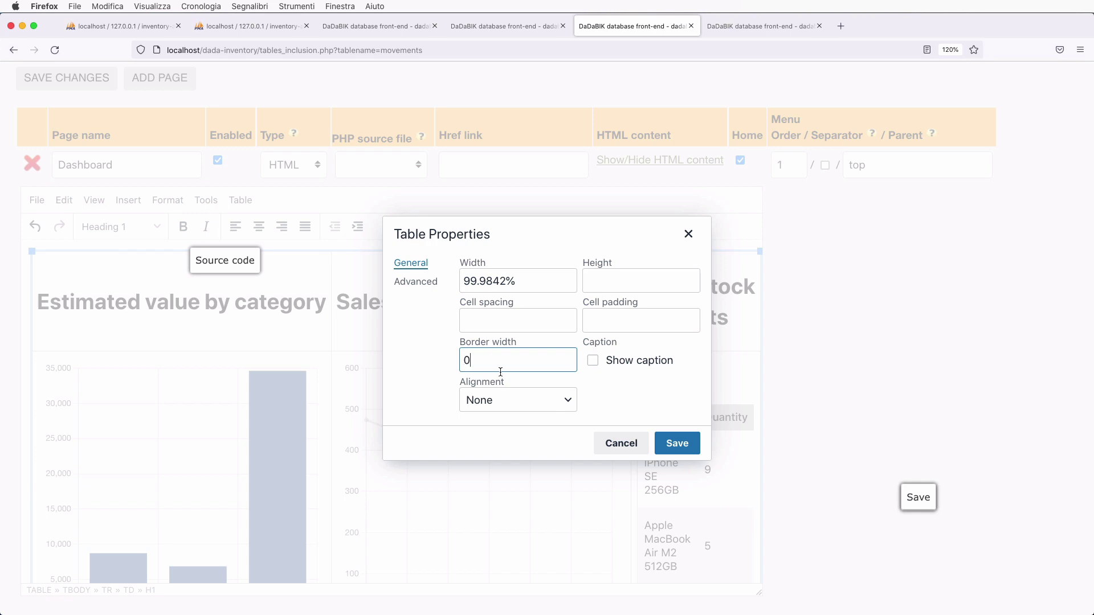
click(675, 441)
scroll(740, 430, down, 3)
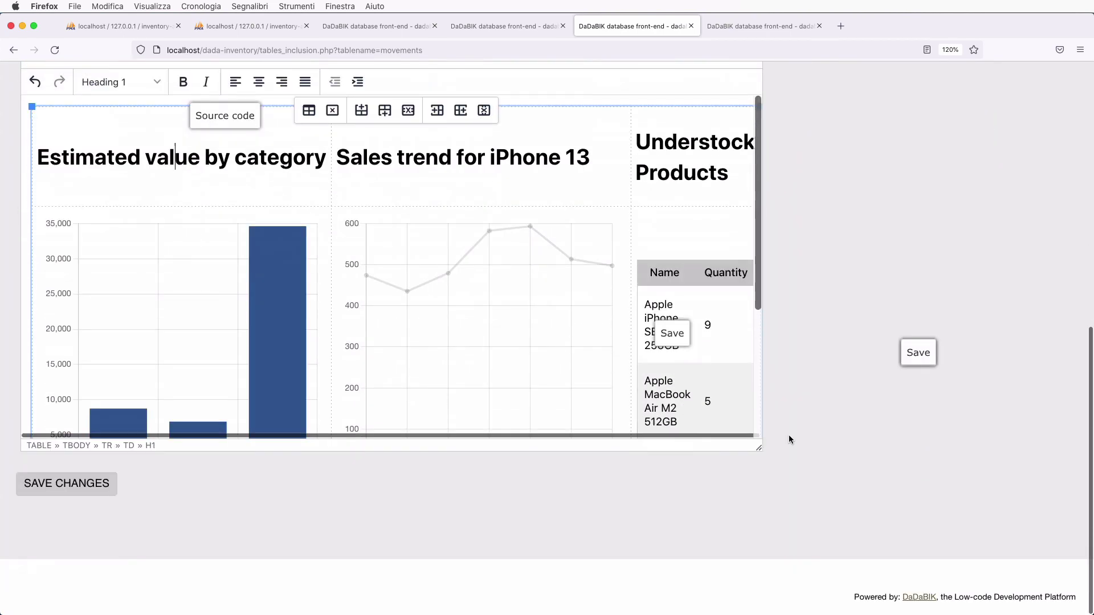
click(507, 33)
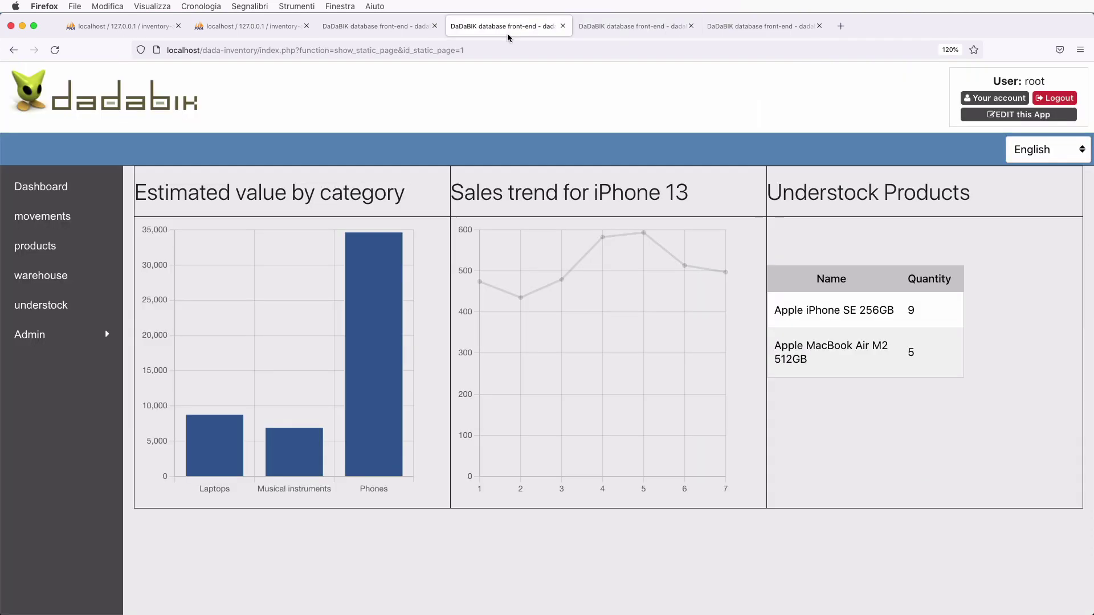
- Reload the dashboard and inspect the Sales trend chart's values
key(super+r)
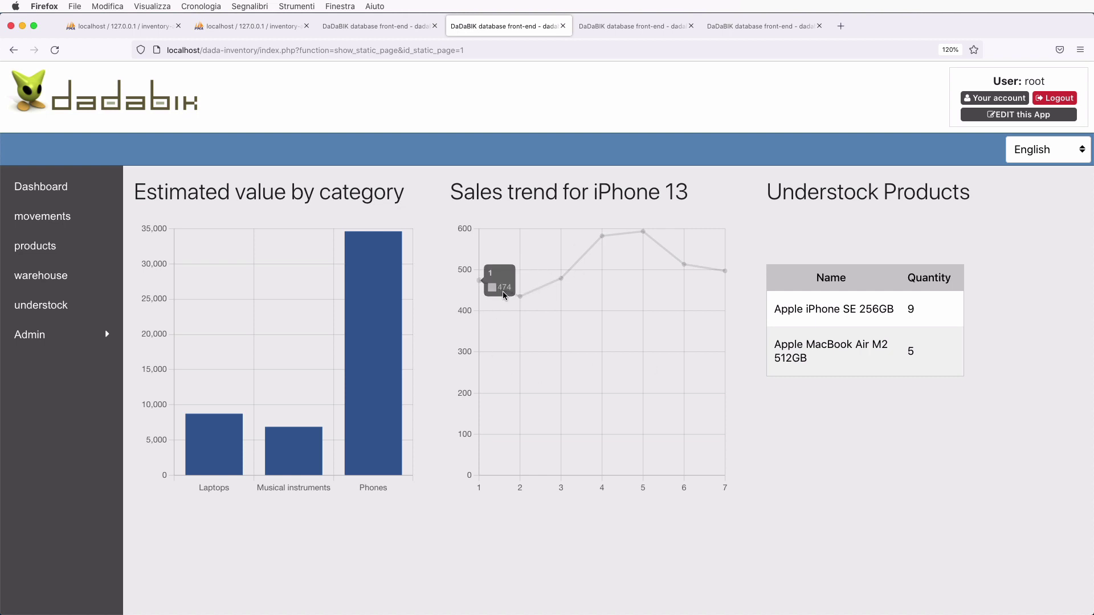
mouse_move(520, 299)
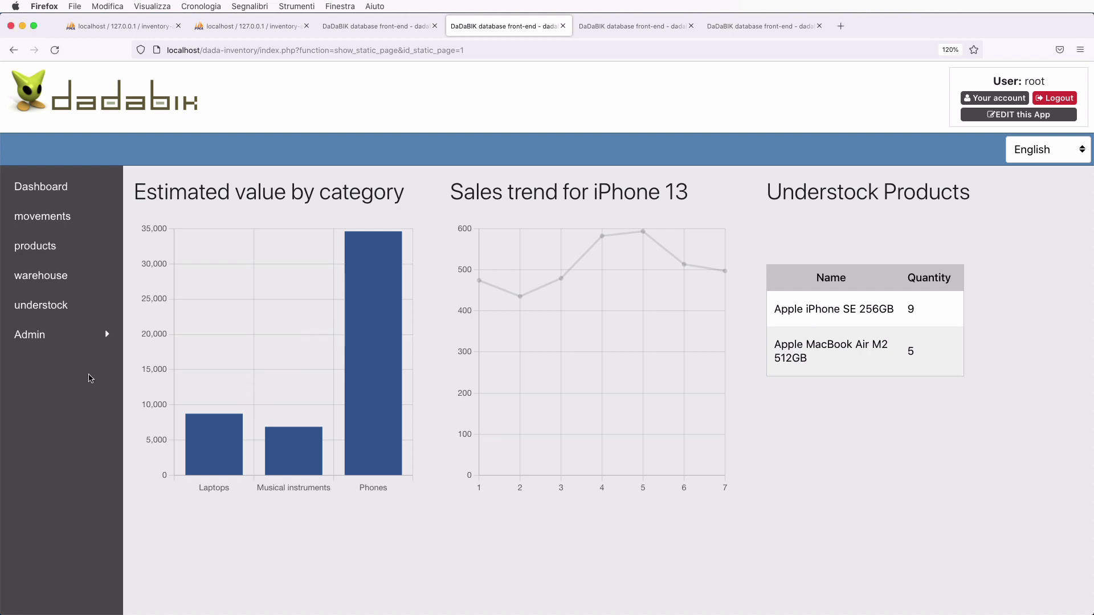
- Expand the Admin section and go from the users list to the groups list
click(35, 337)
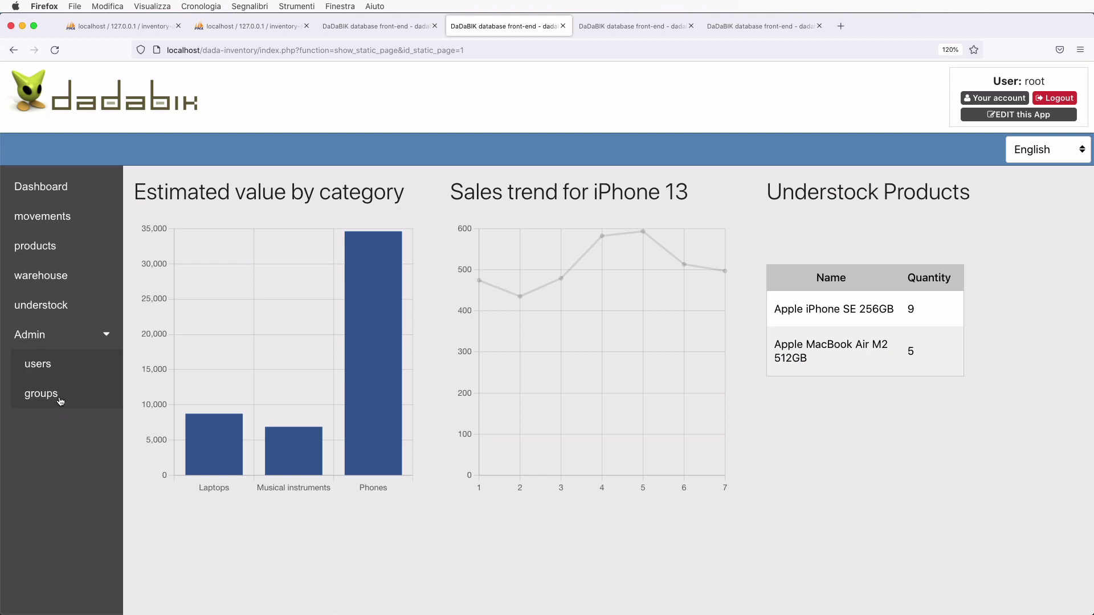
click(38, 373)
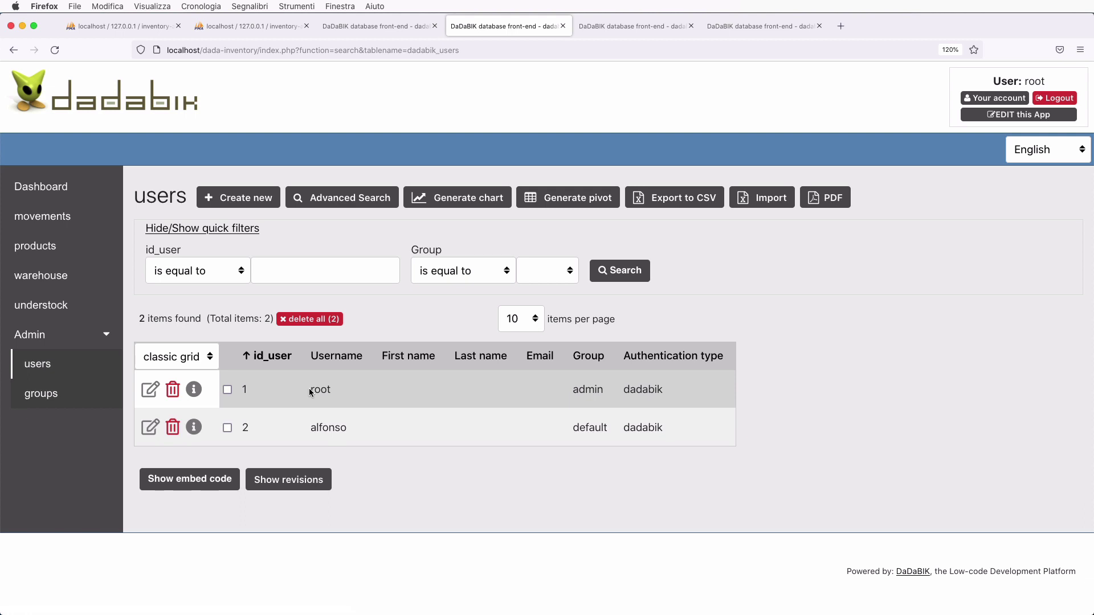
click(51, 395)
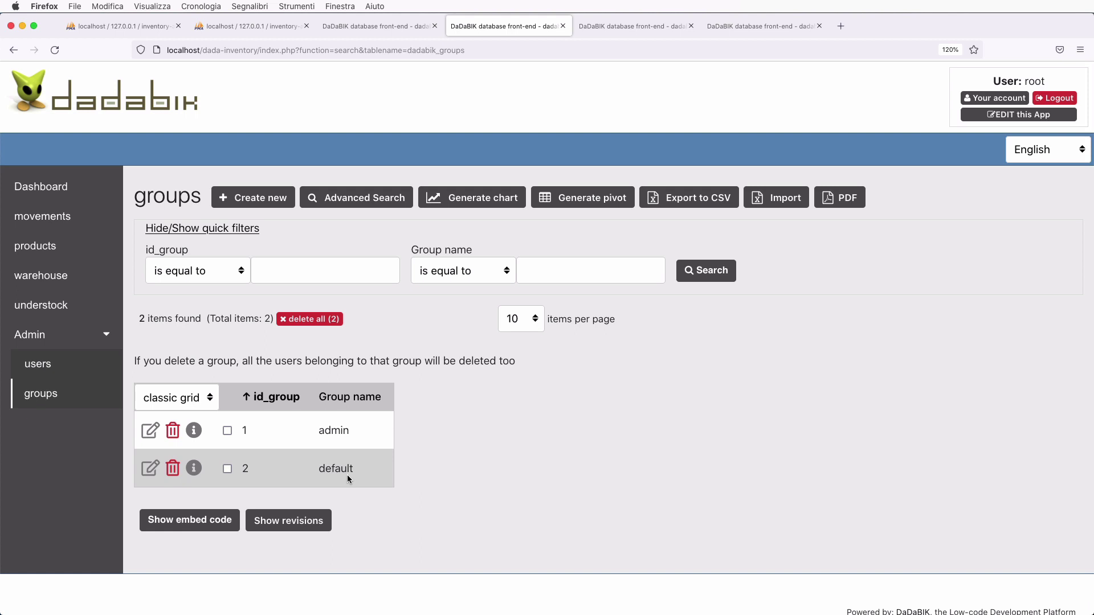
- Delete the default group, check the users list, and return to the groups list
click(173, 469)
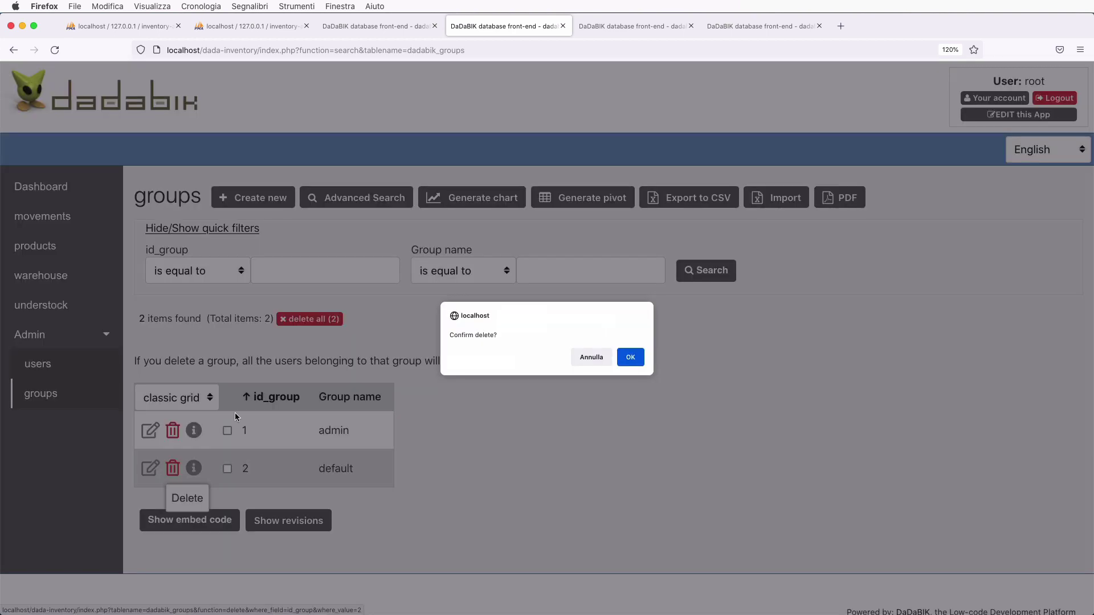
click(627, 357)
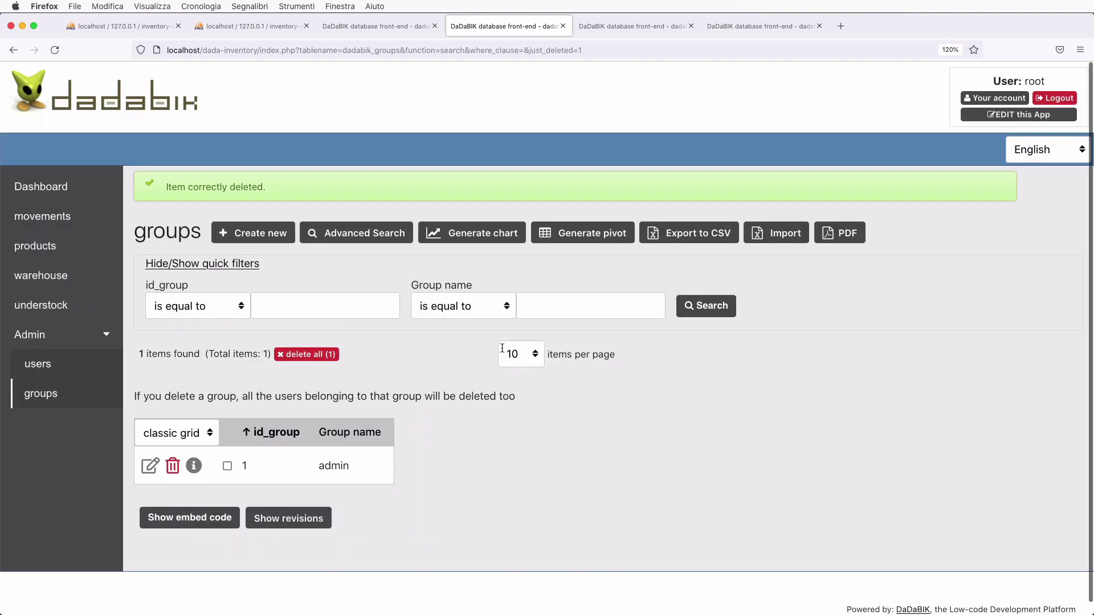
click(37, 364)
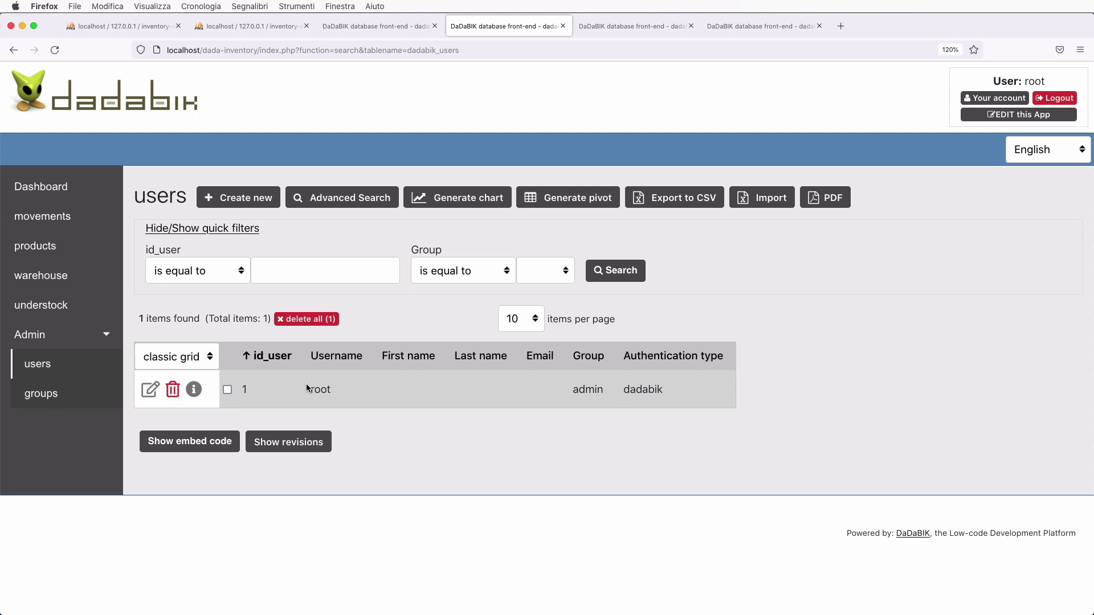
click(41, 393)
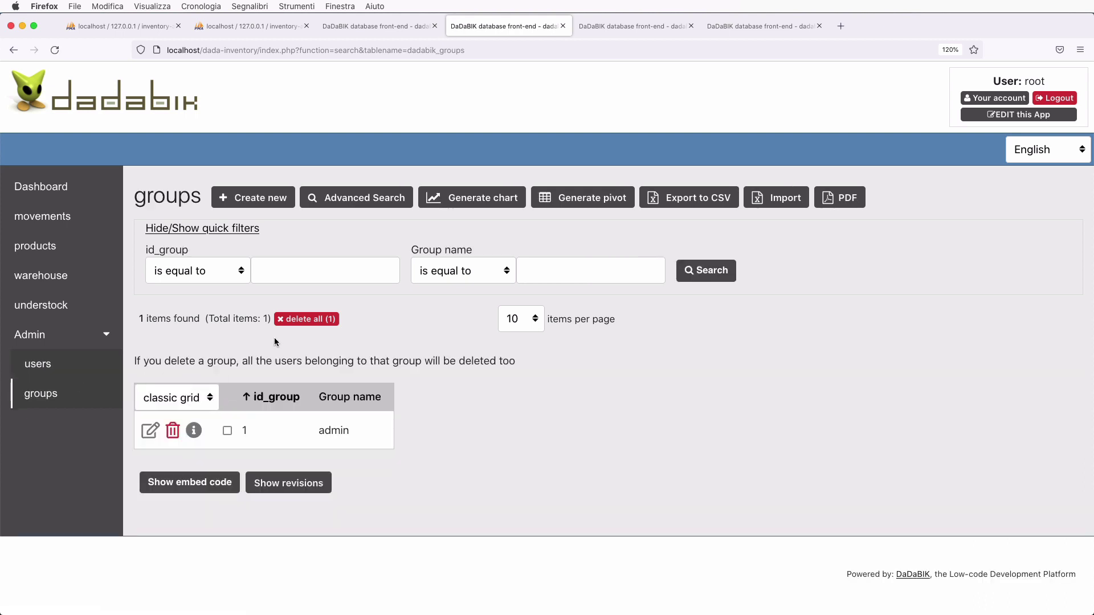
- Create two new groups named Managers and Employees
click(243, 201)
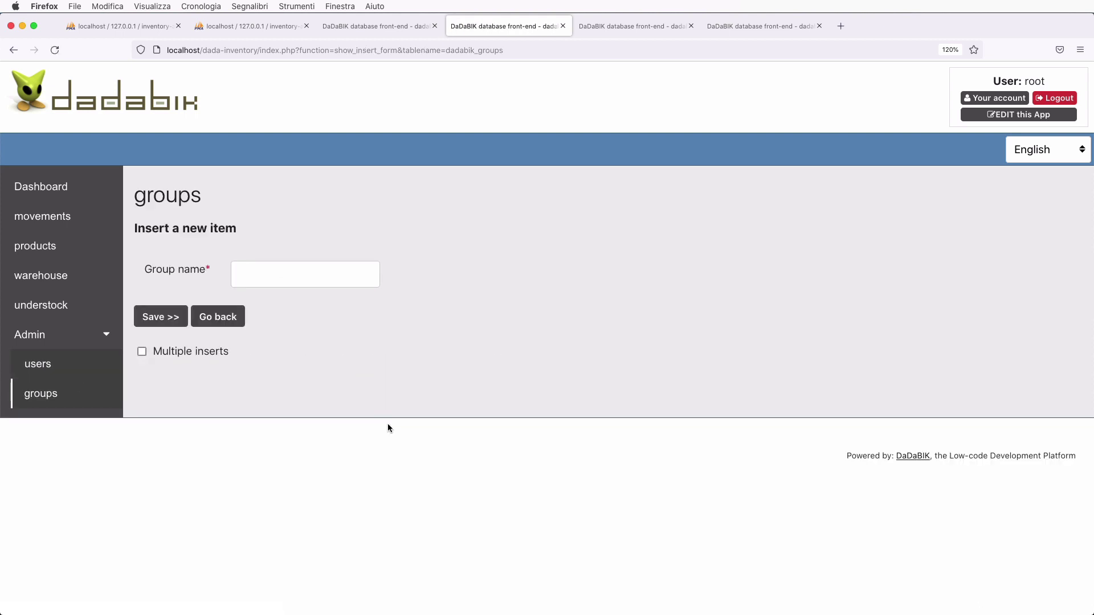
click(265, 268)
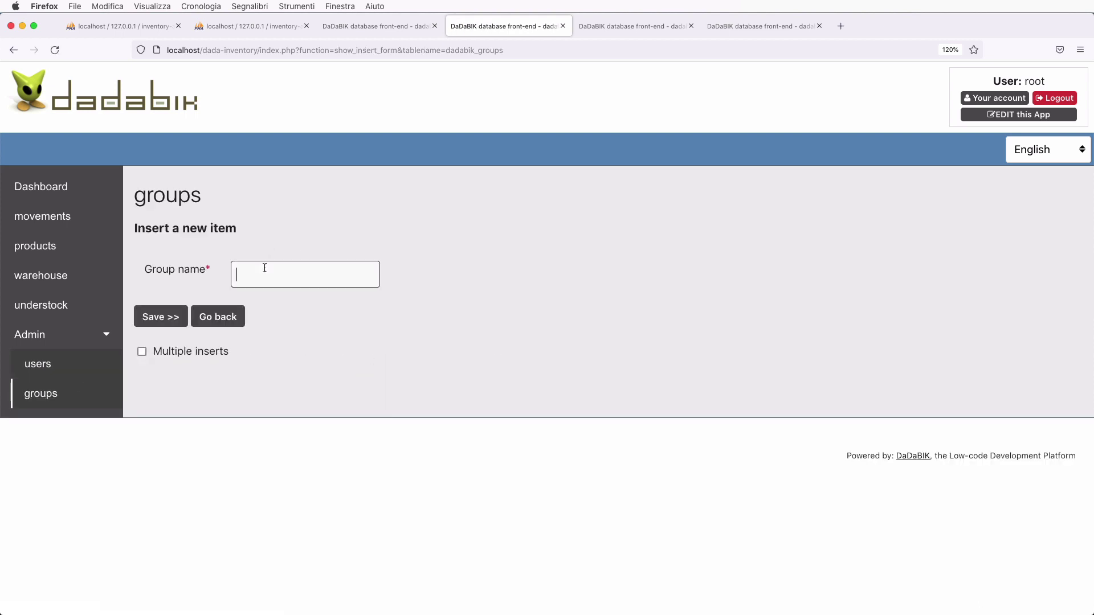
text(Managers)
key(Return)
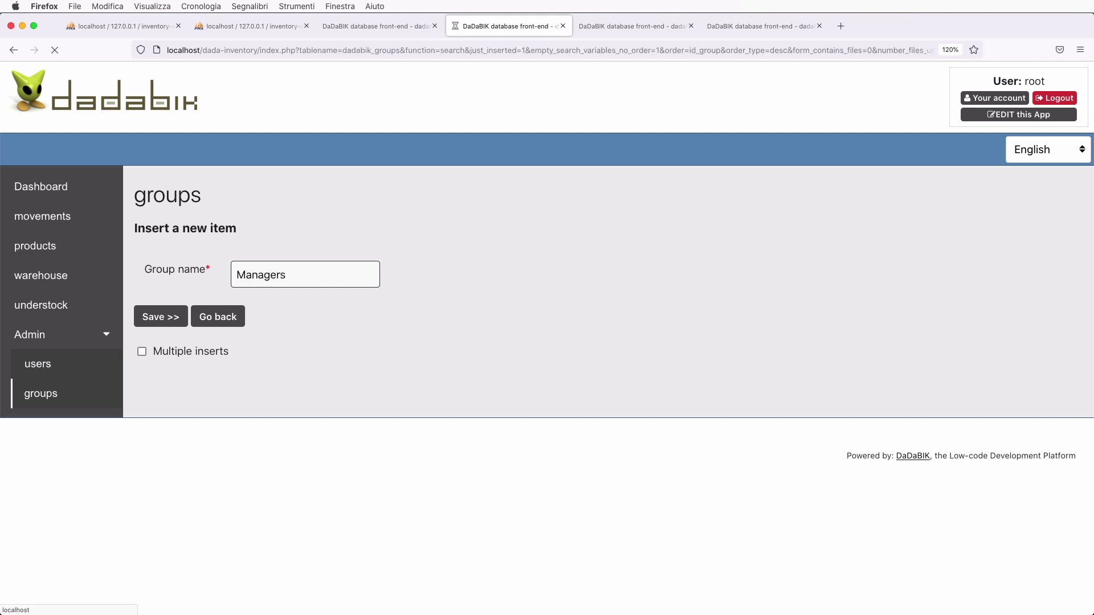
click(255, 238)
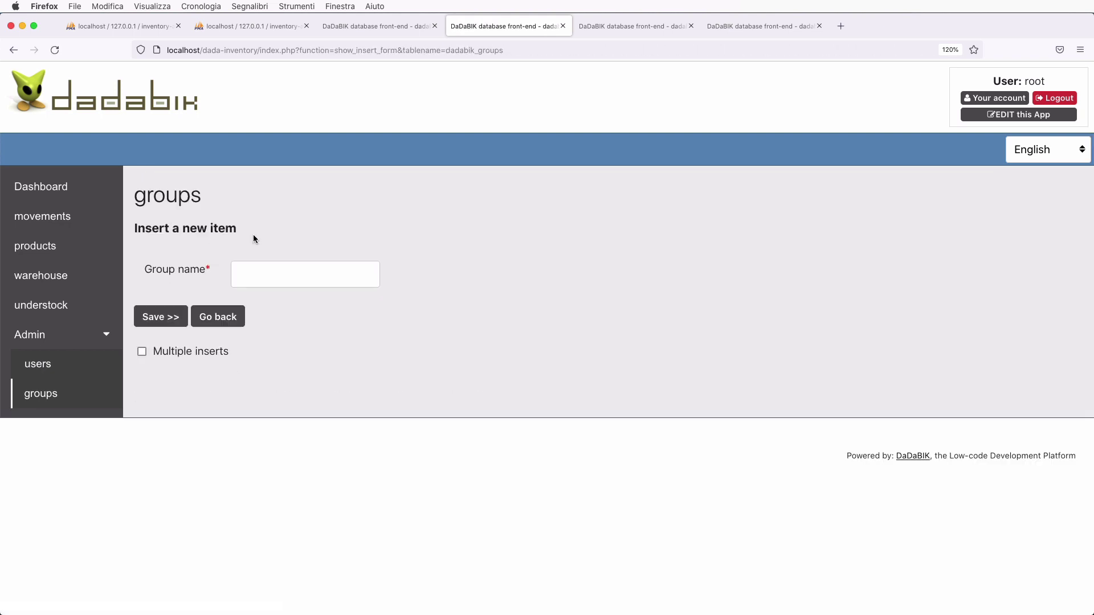
click(264, 275)
text(Emplo)
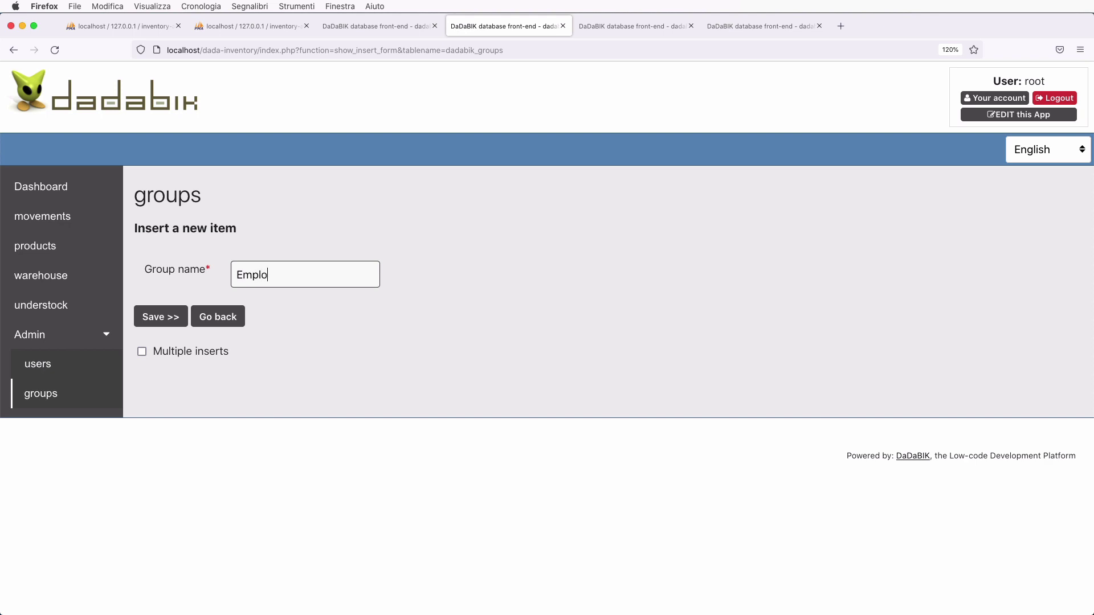
text(yees)
key(Return)
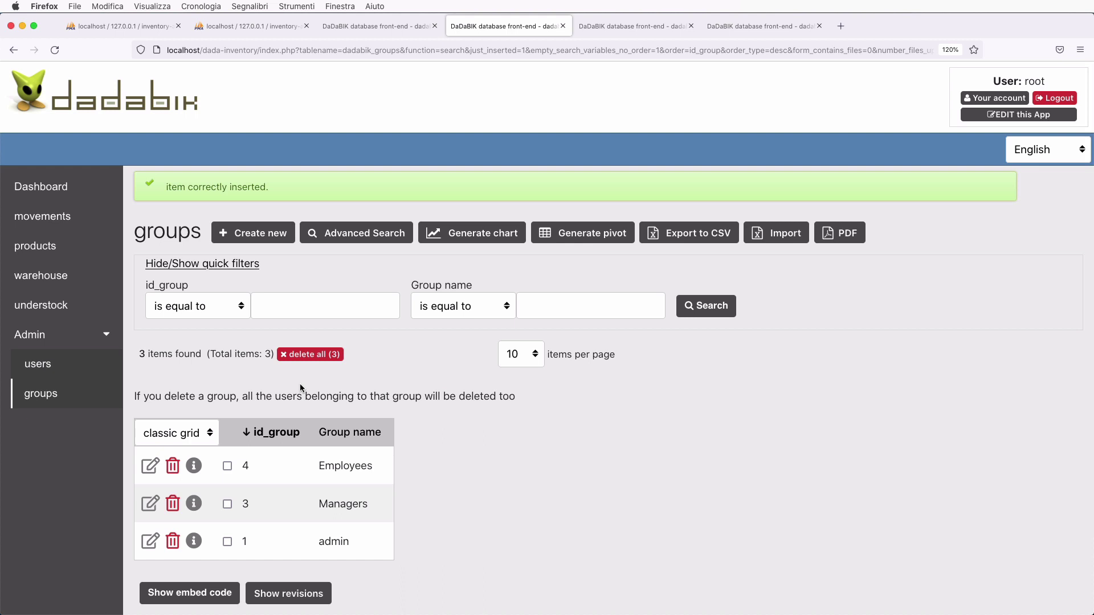
click(37, 363)
- Start a new user, entering the username and e-mail, and assign it to the Employees group
click(237, 196)
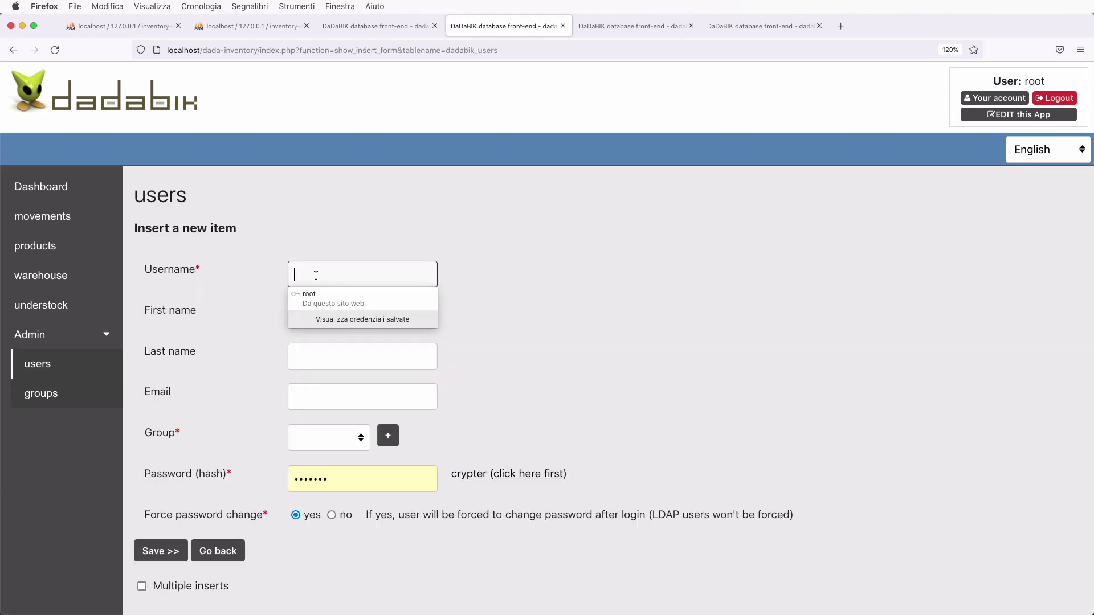
text(alice)
key(Tab)
key(Tab)
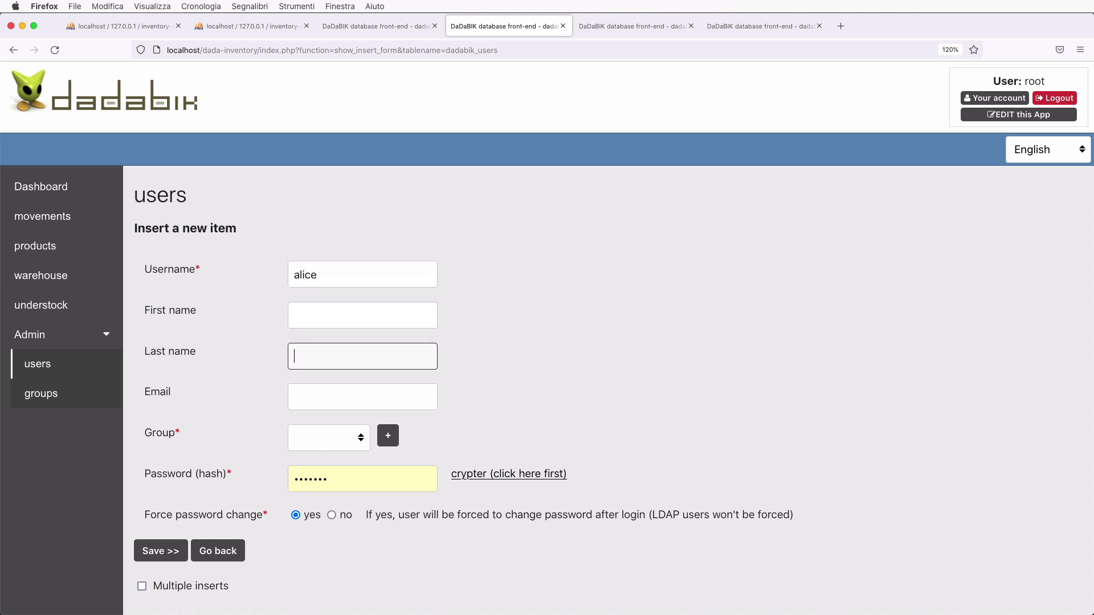
key(Tab)
text(alice)
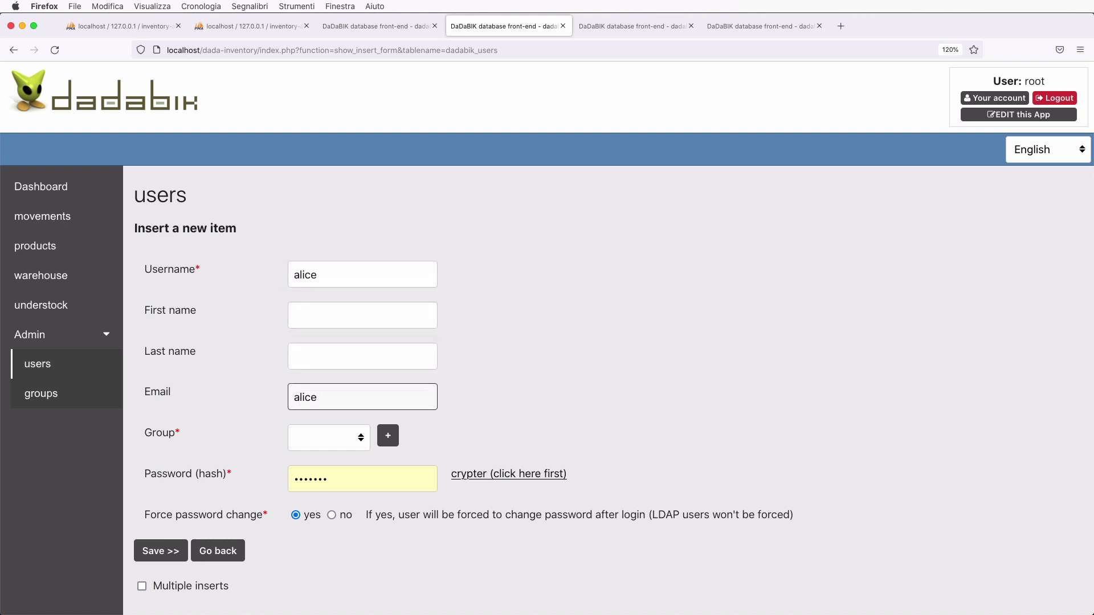
text(@alice.com)
click(318, 441)
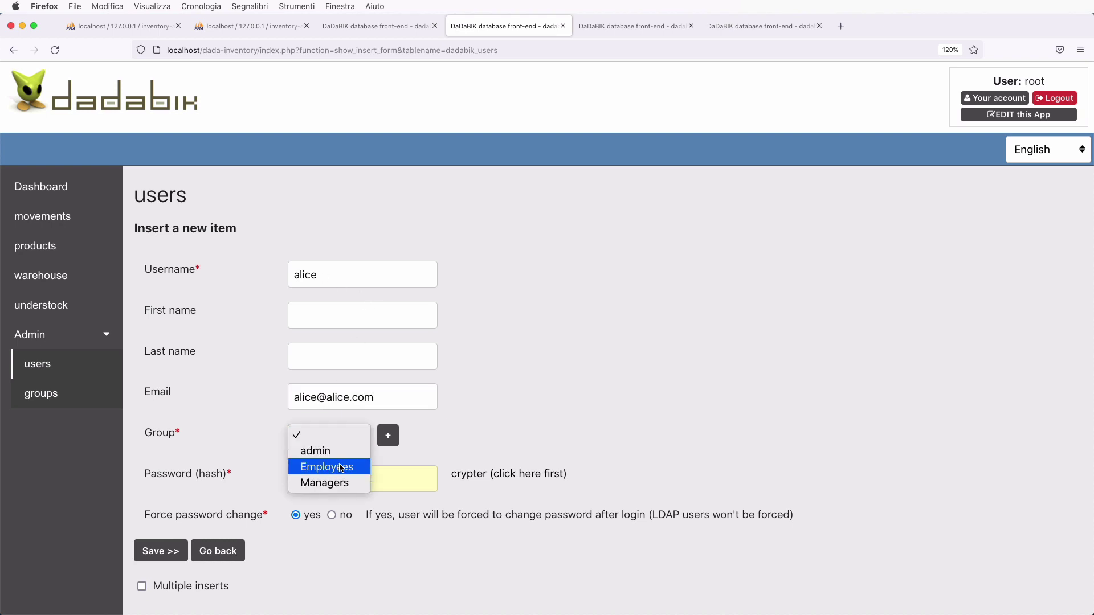
click(326, 464)
scroll(551, 426, down, 2)
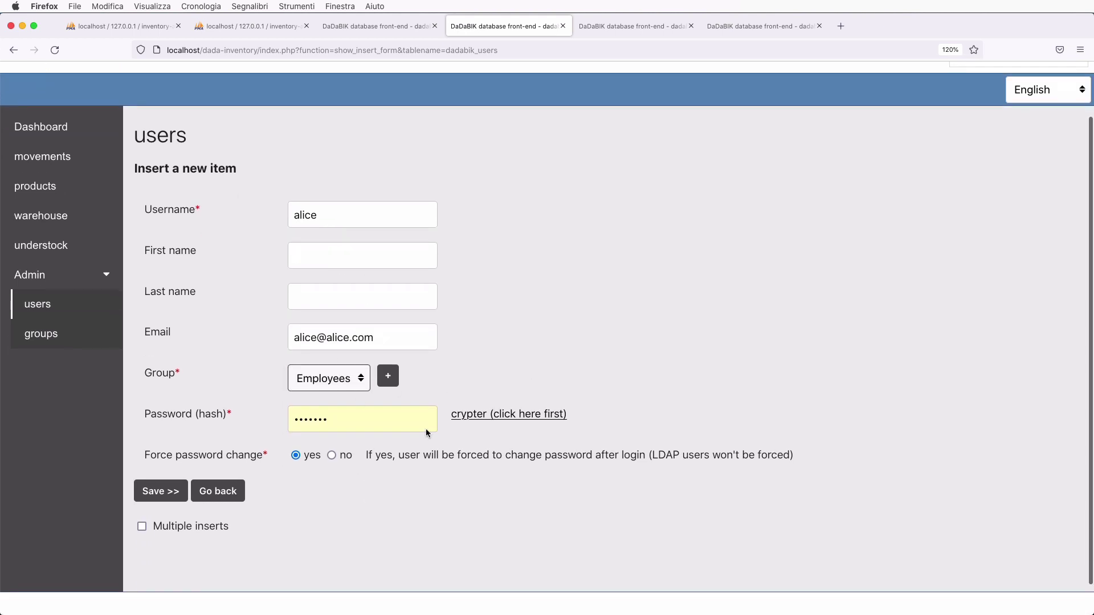
- Set an encrypted password via the crypter, turn off forced password change, enable multiple inserts, and save
click(507, 414)
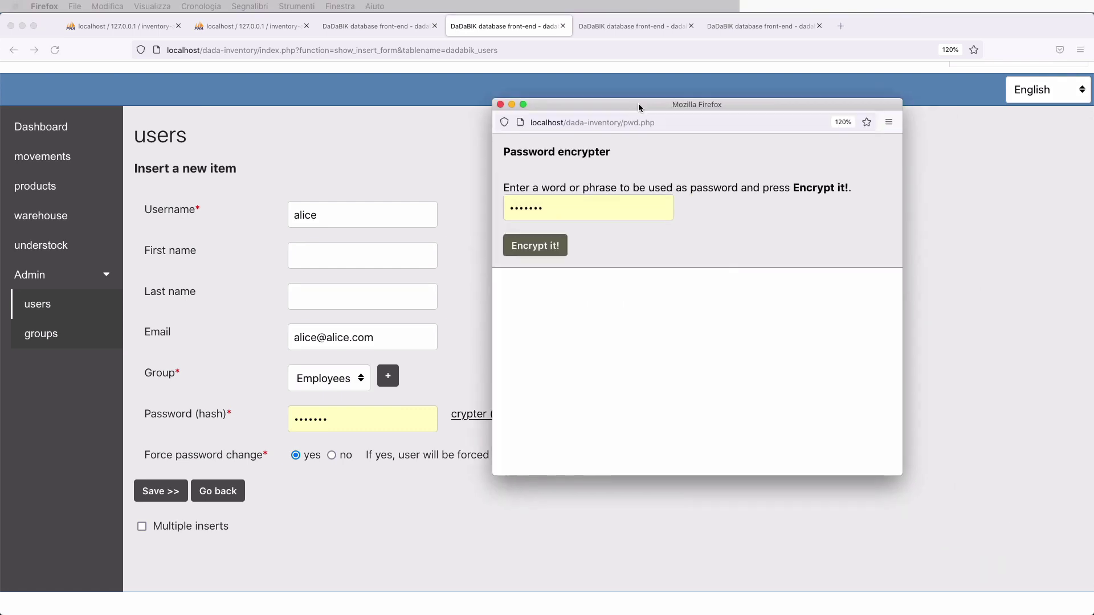
double_click(524, 210)
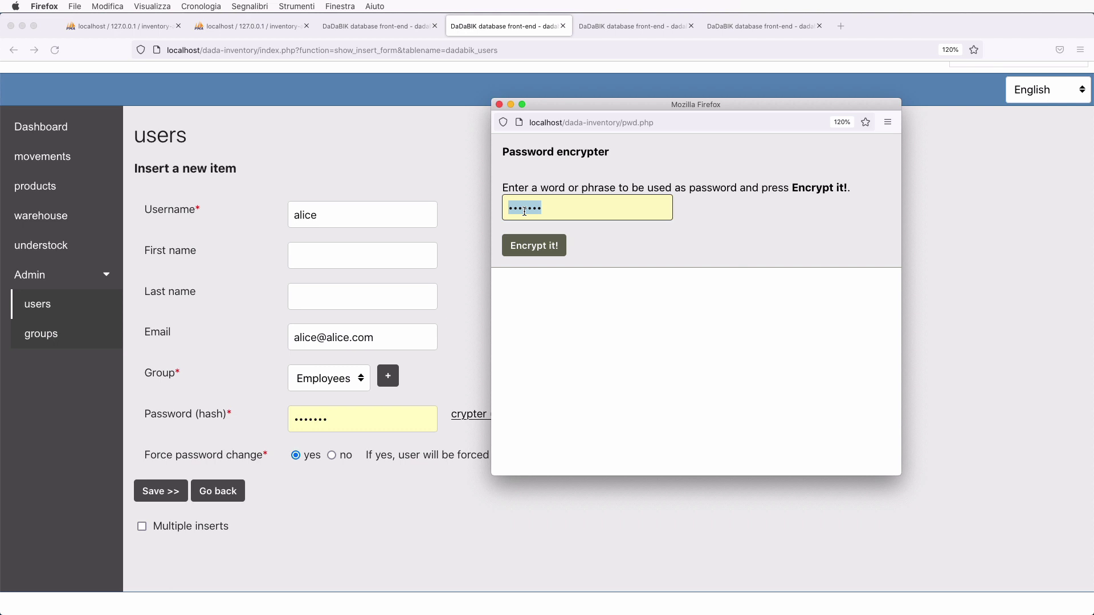
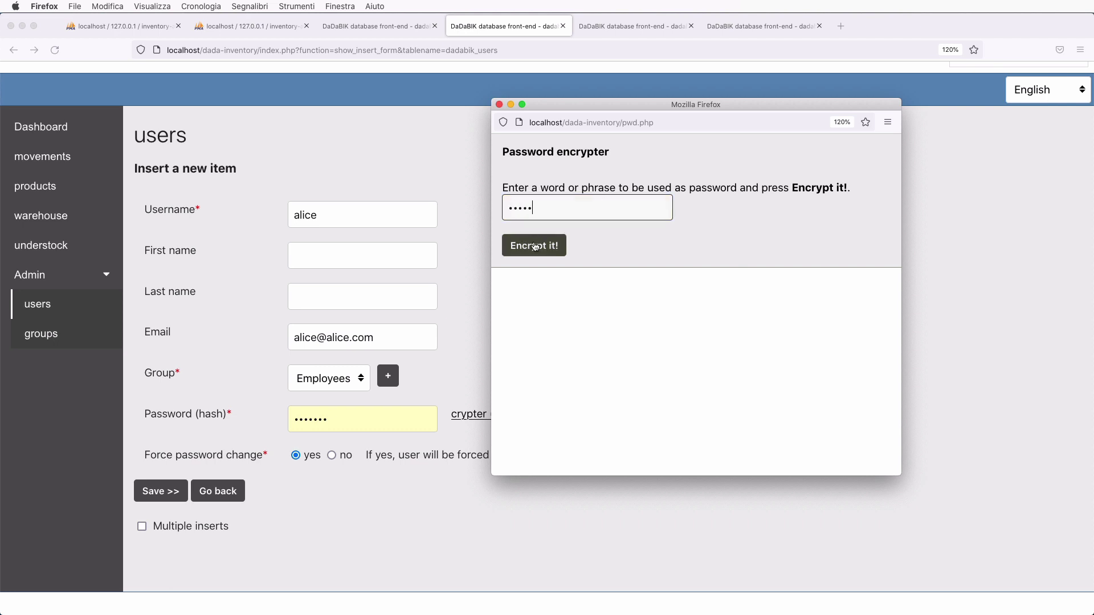
click(531, 248)
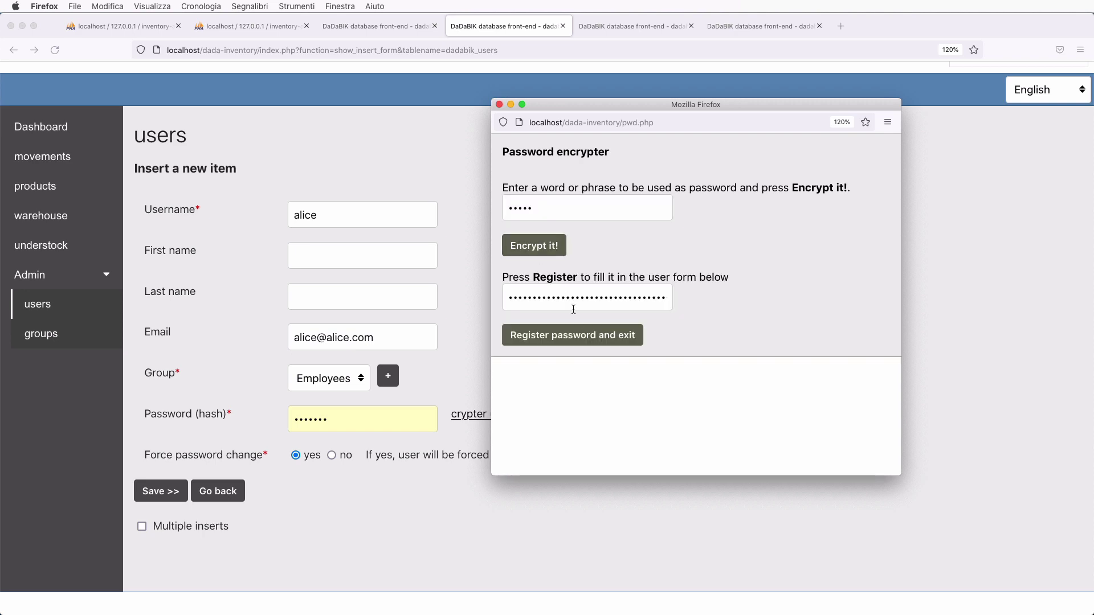
click(581, 338)
scroll(407, 497, down, 1)
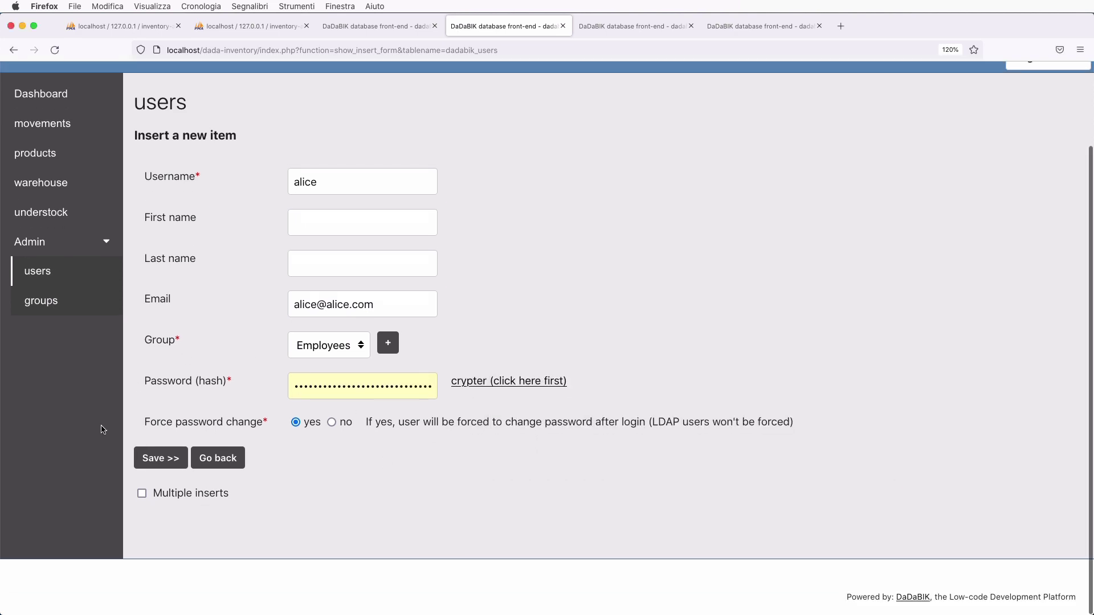
click(331, 423)
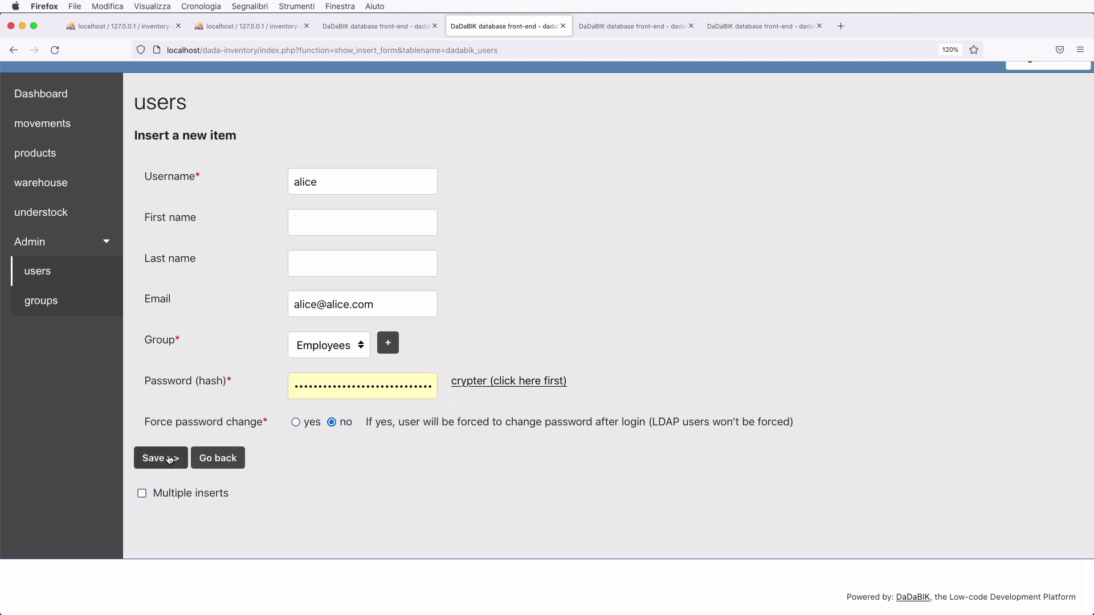
click(142, 494)
click(166, 458)
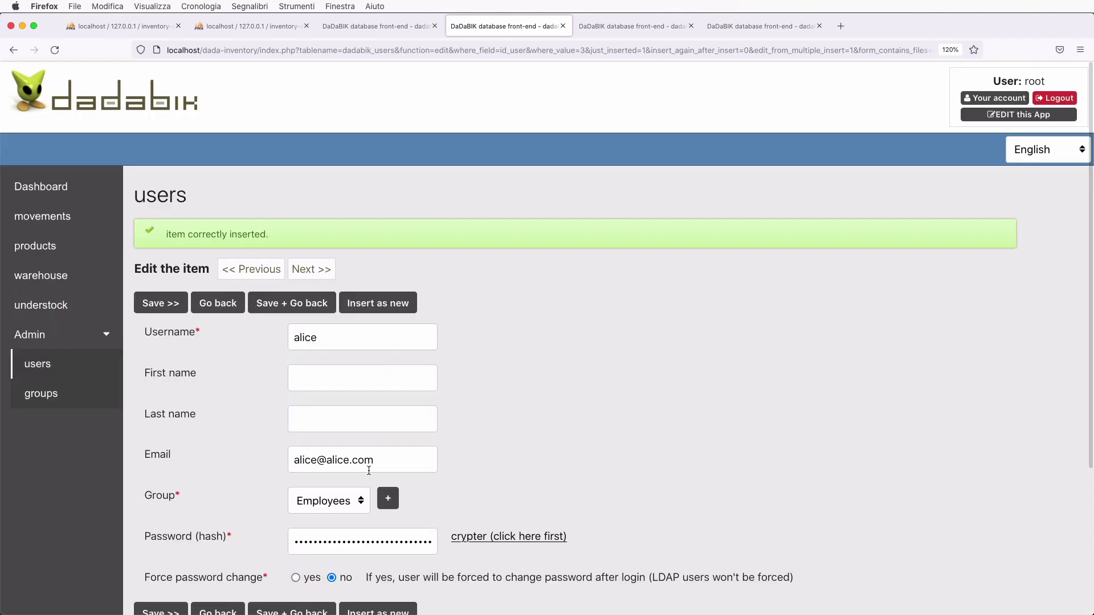
- Replace the username and e-mail in the form with the second user's details
scroll(368, 471, down, 3)
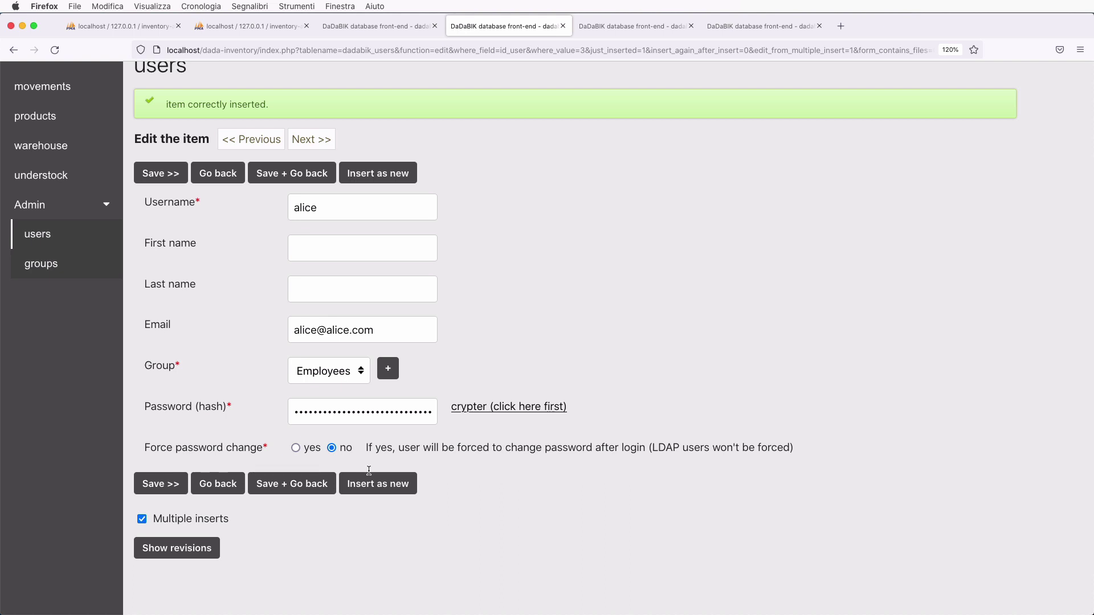
double_click(310, 207)
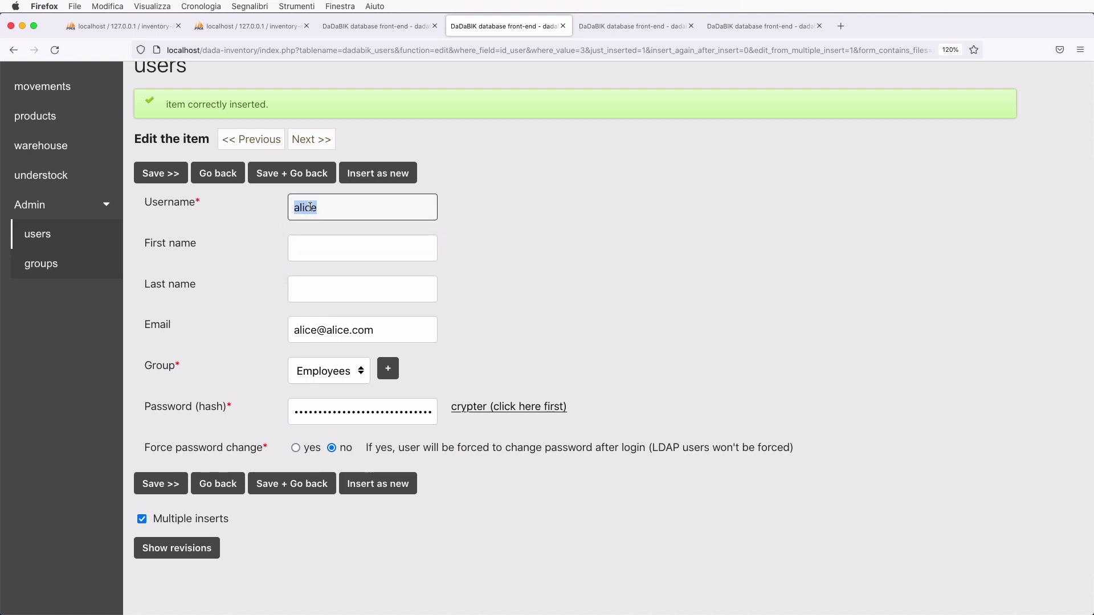
text(bob)
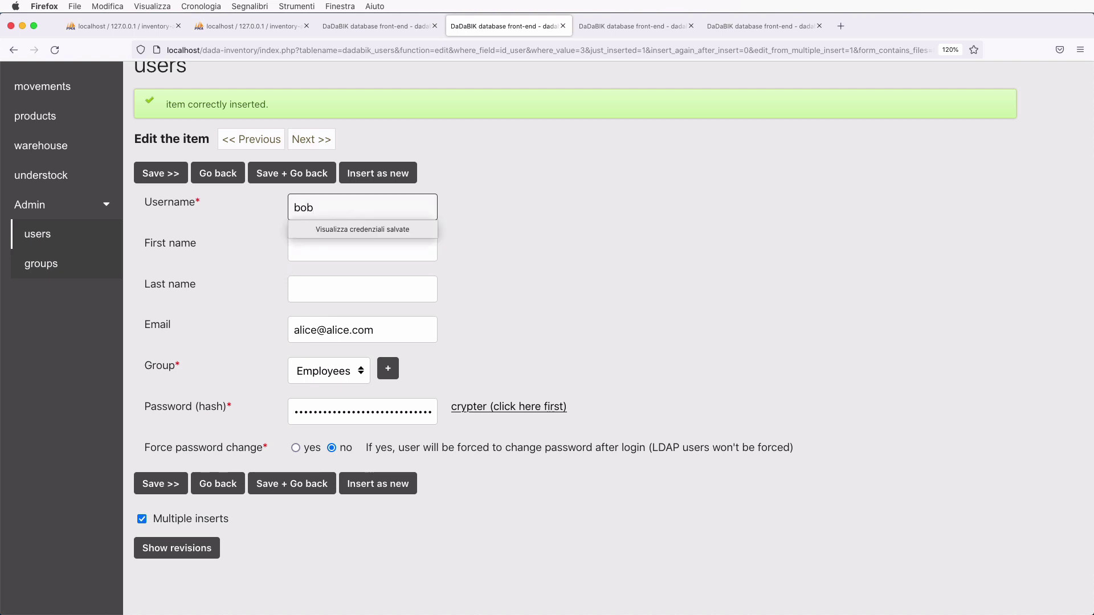
click(342, 248)
key(Tab)
key(Tab)
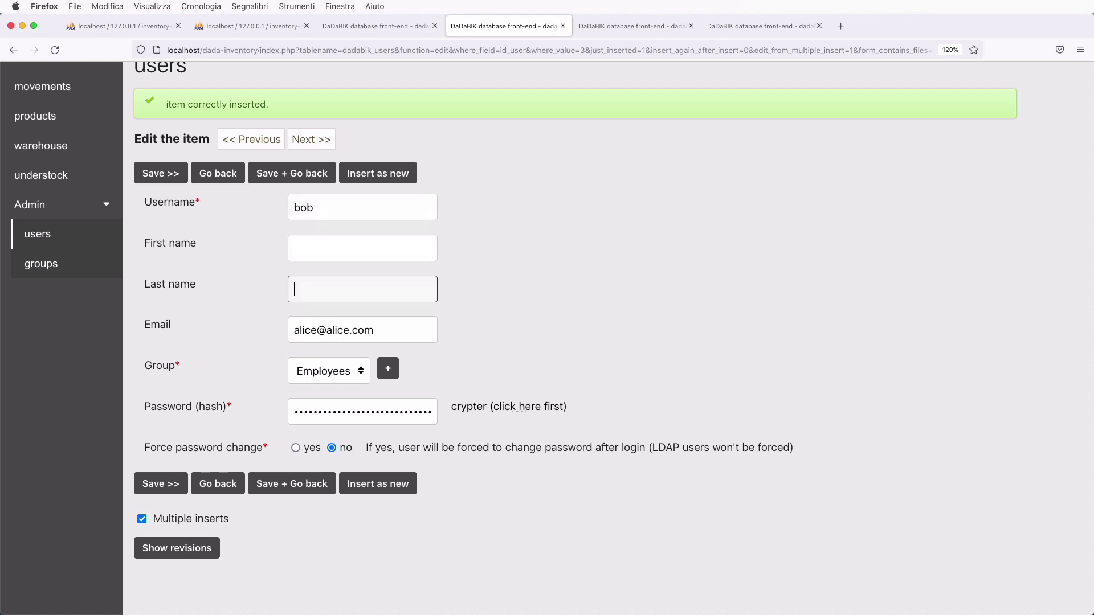
click(305, 331)
double_click(304, 331)
text(bob)
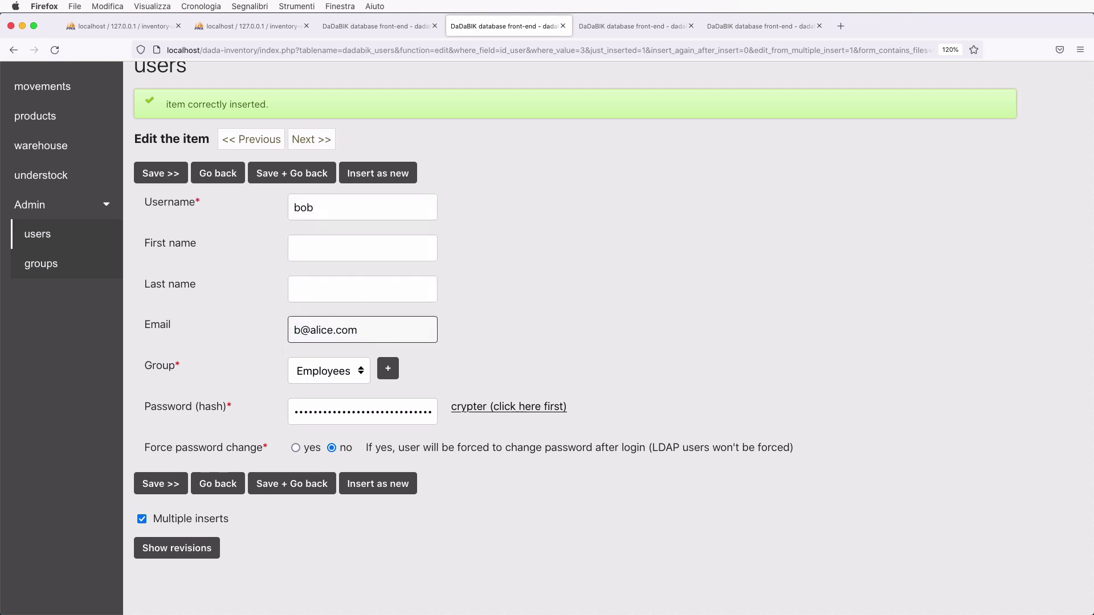
double_click(334, 331)
text(bob)
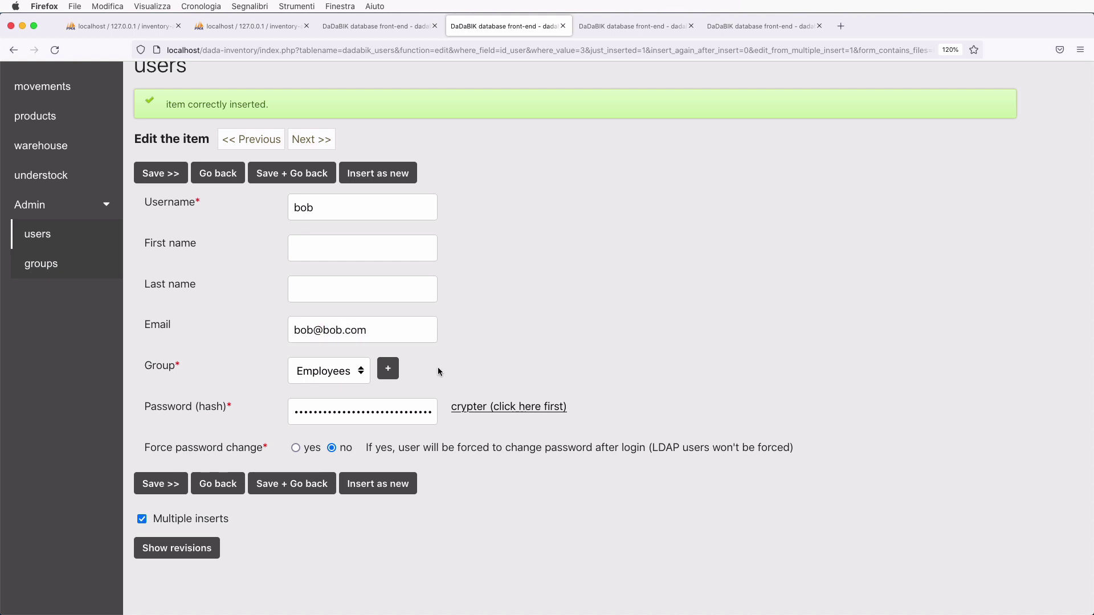
- Assign the Managers group, encrypt a new password, turn off multiple inserts, and insert as new
click(346, 371)
click(347, 384)
scroll(521, 354, down, 2)
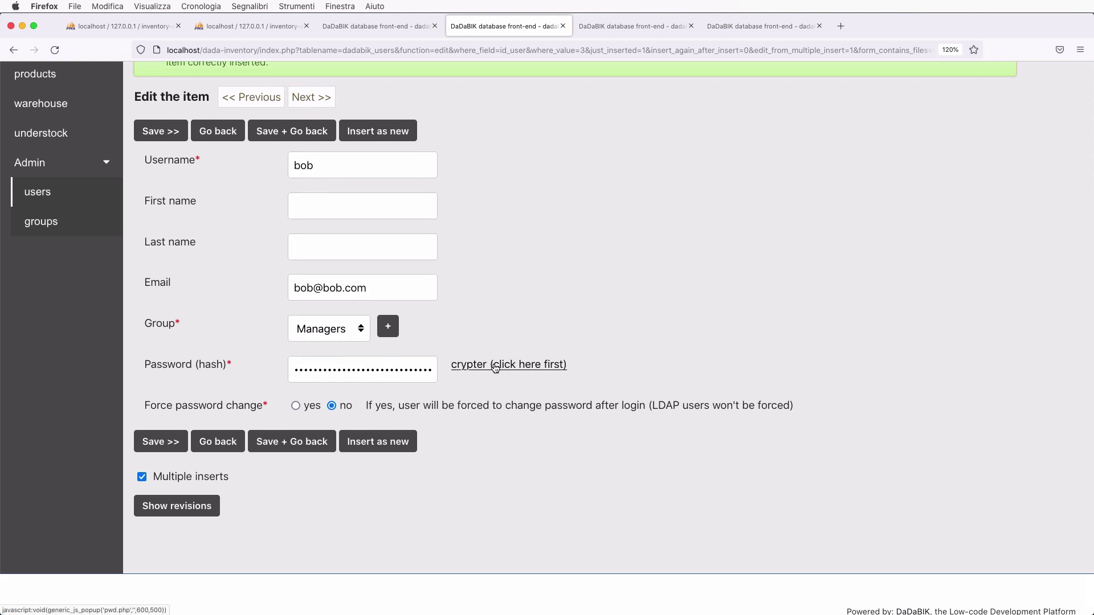
click(495, 365)
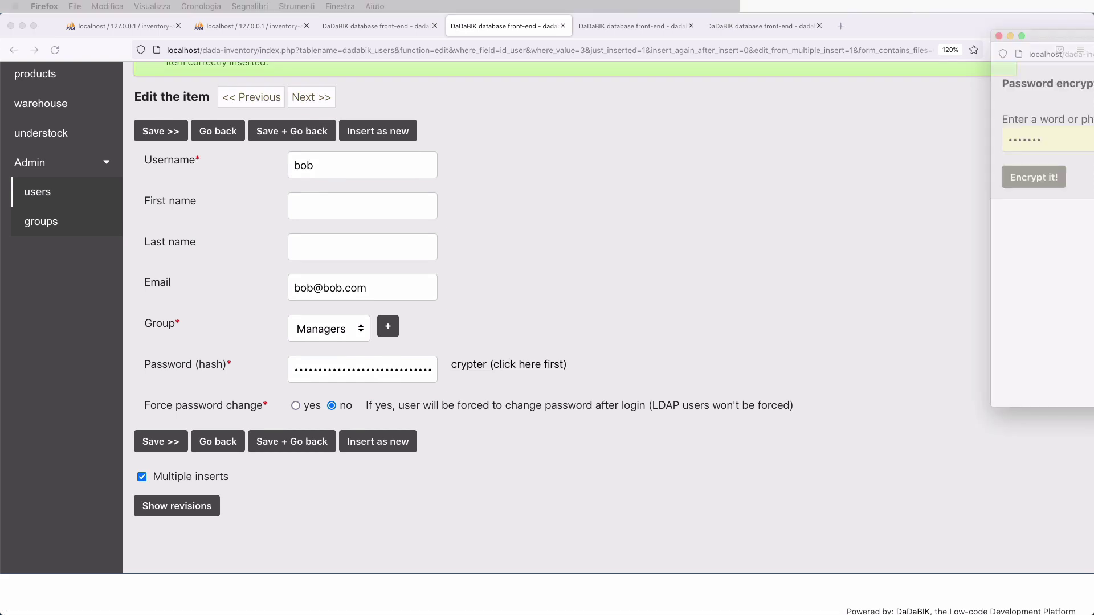
drag(1083, 59, 688, 50)
double_click(557, 149)
text(bob)
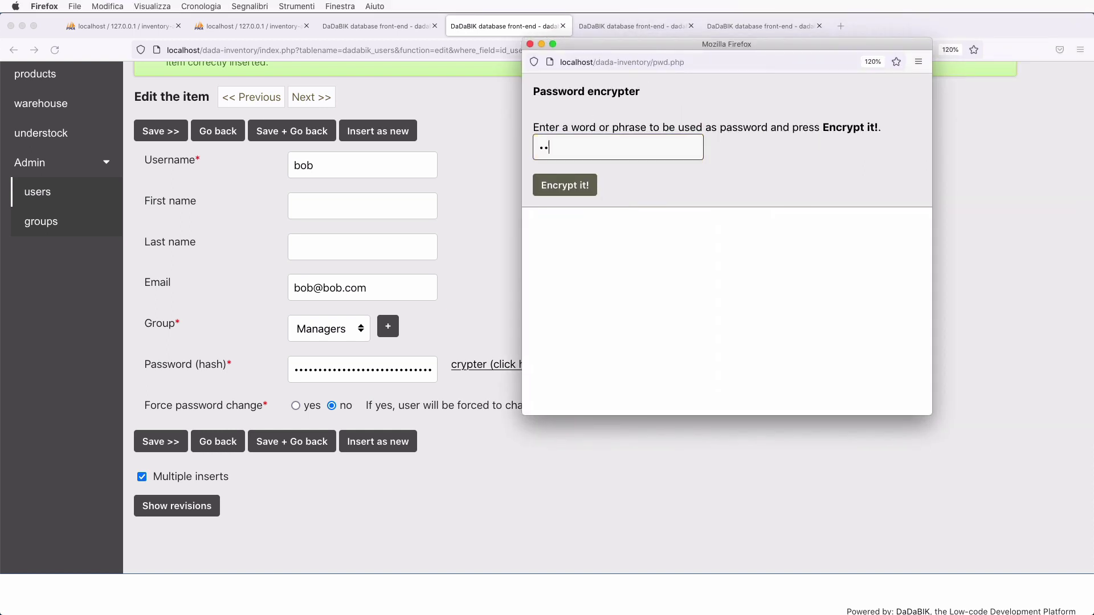
click(565, 185)
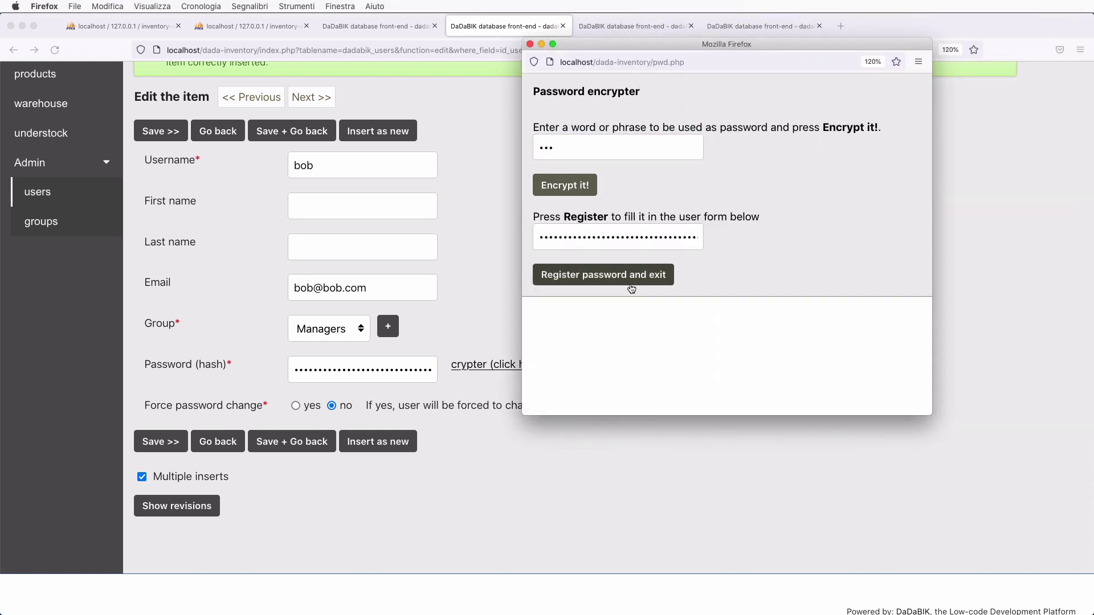
click(627, 275)
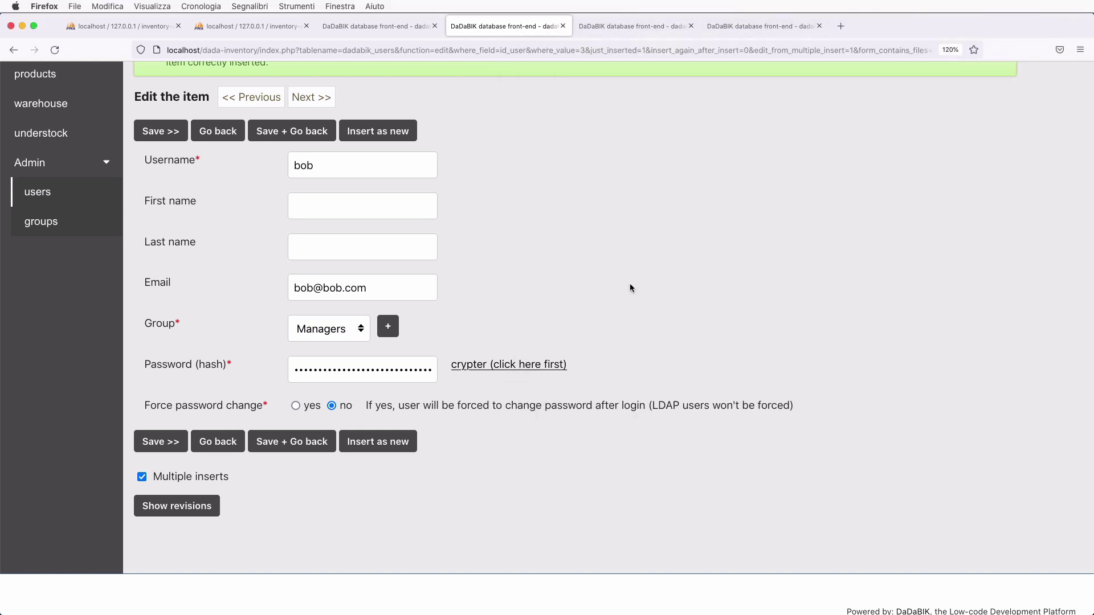
click(142, 477)
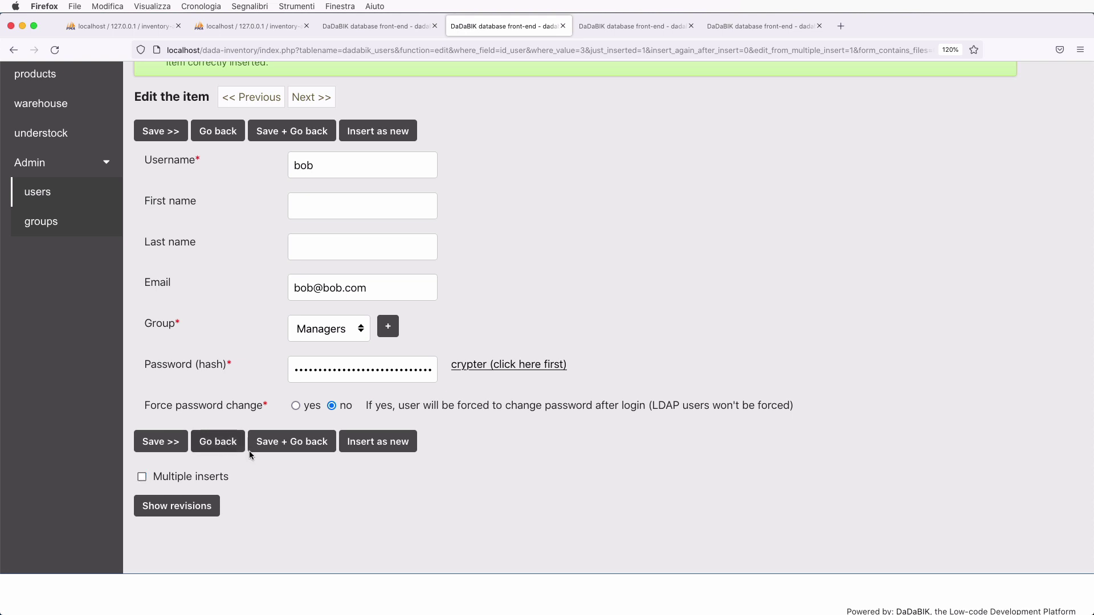
click(396, 444)
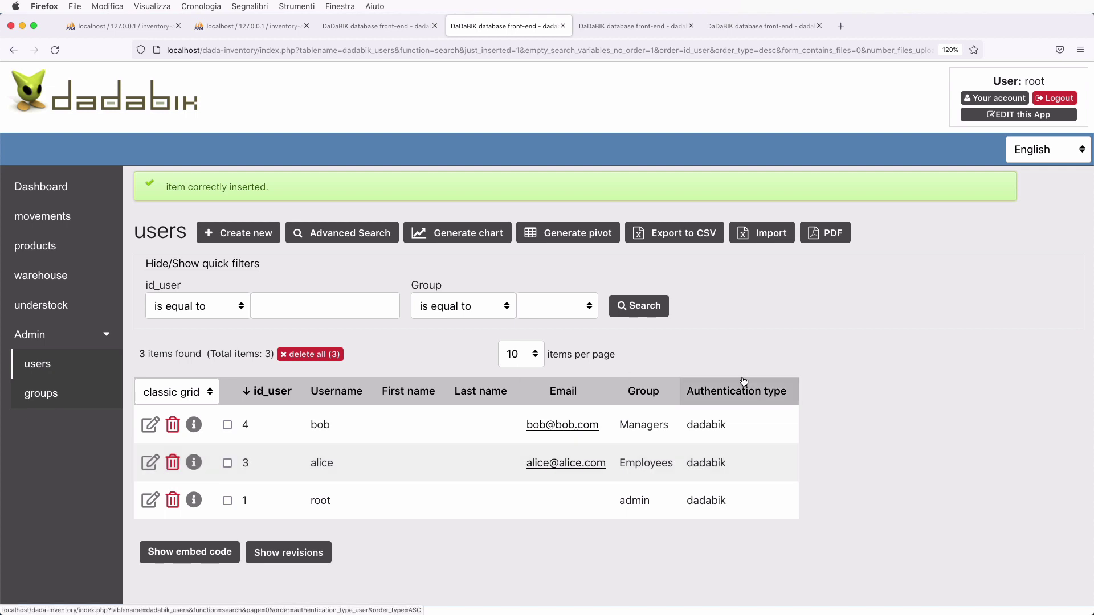
- Open the copy-permissions form in Permissions and set it to copy from admin to Managers
click(977, 113)
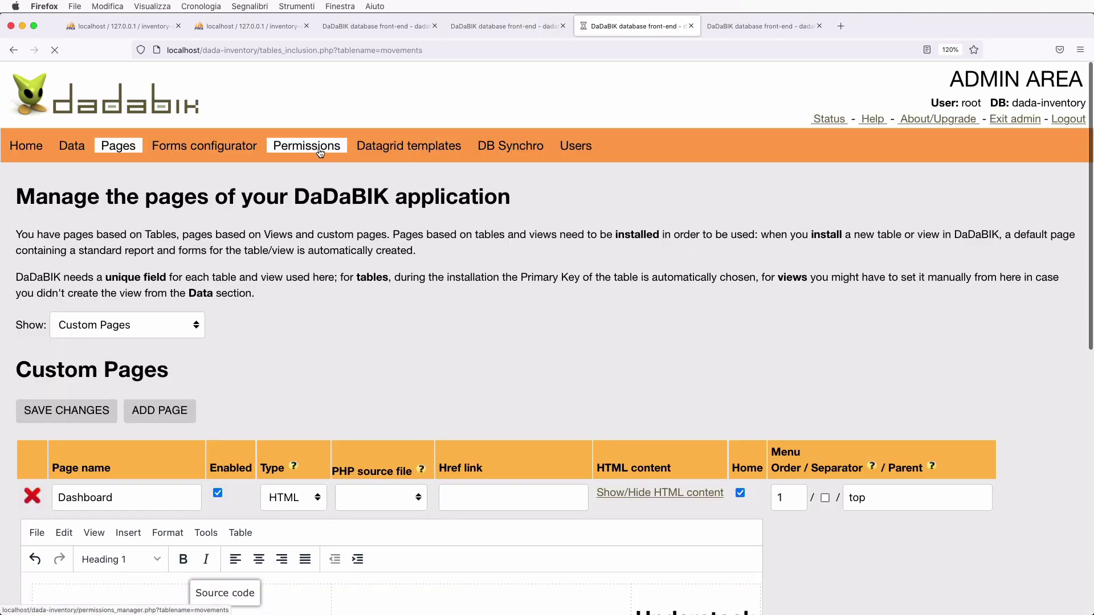
click(307, 145)
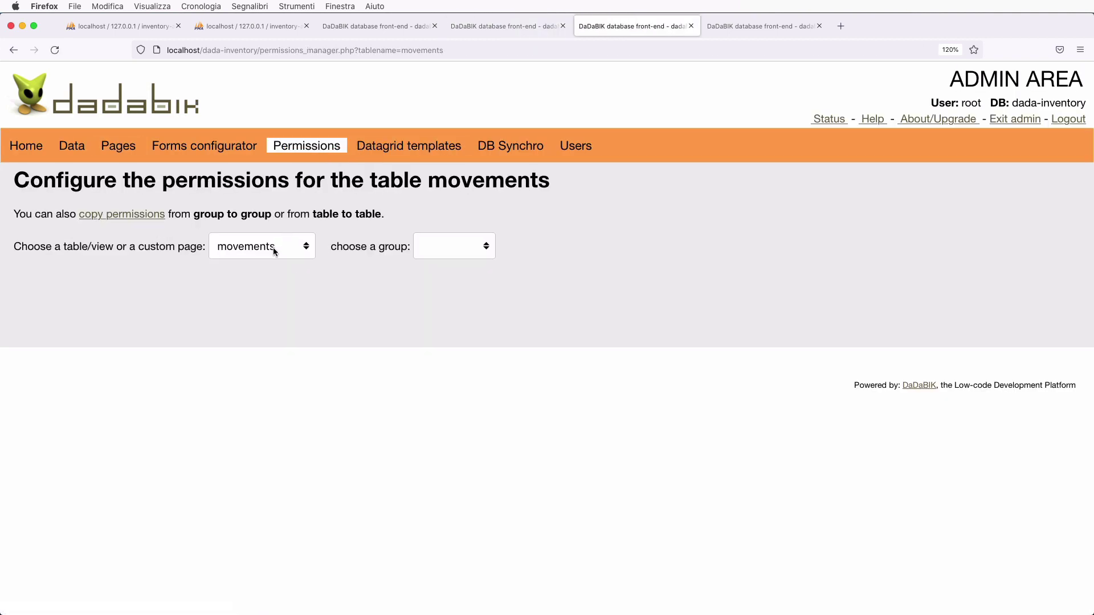
click(144, 215)
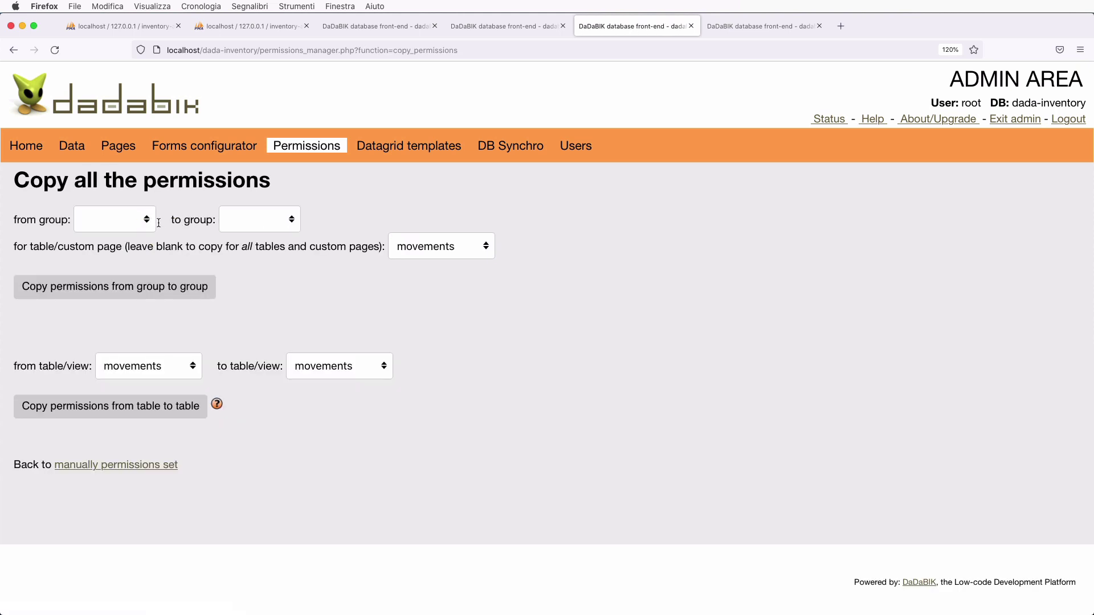
click(137, 226)
click(136, 235)
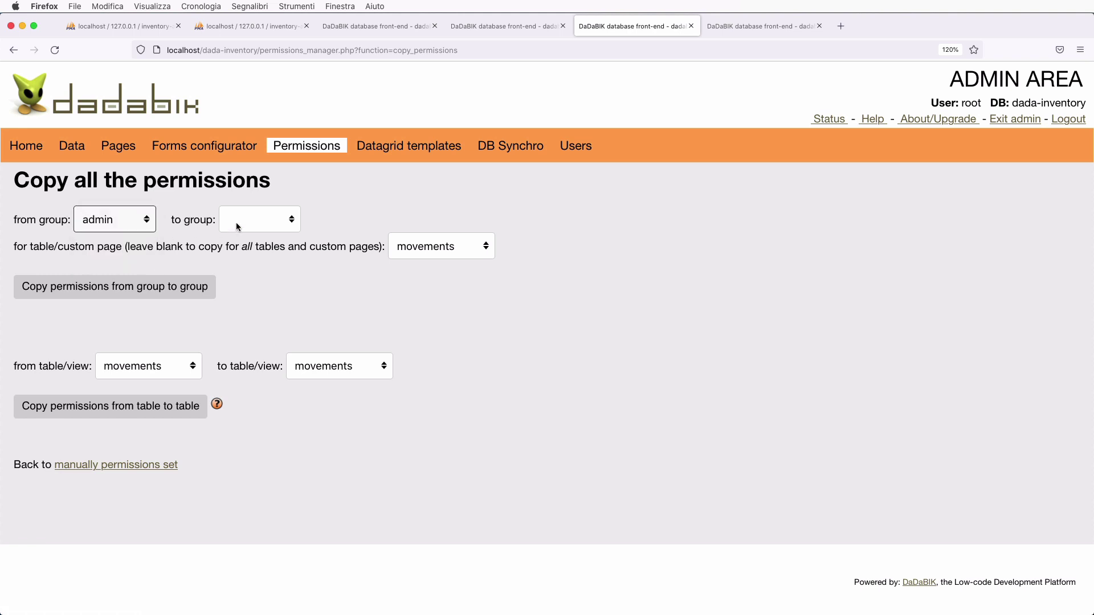
click(236, 222)
click(279, 265)
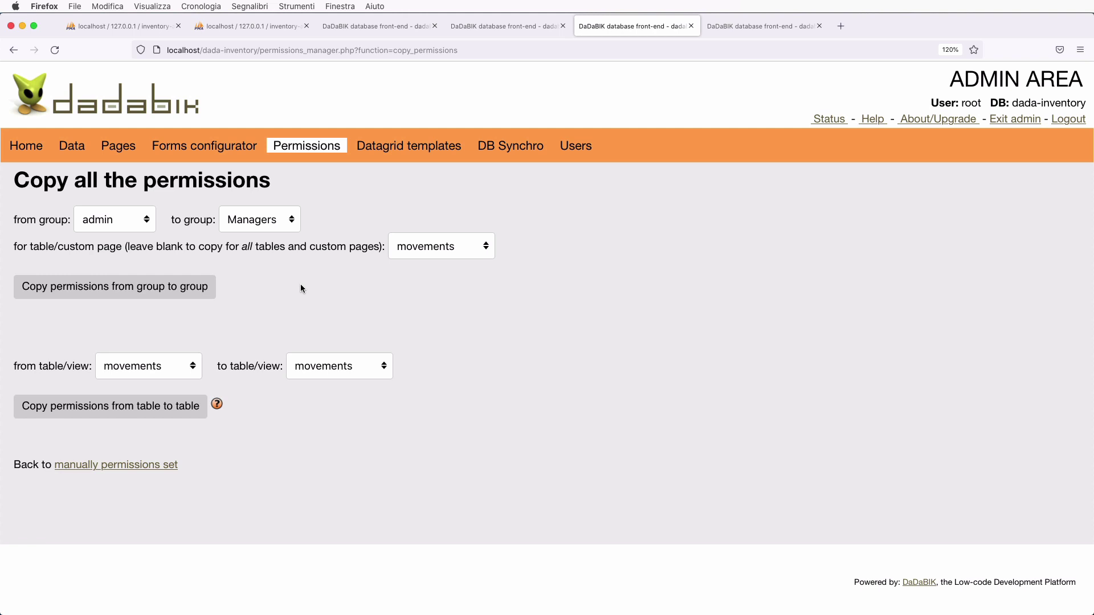
- Copy the admin group's permissions to Managers for all tables, confirm, and view the users list
click(454, 244)
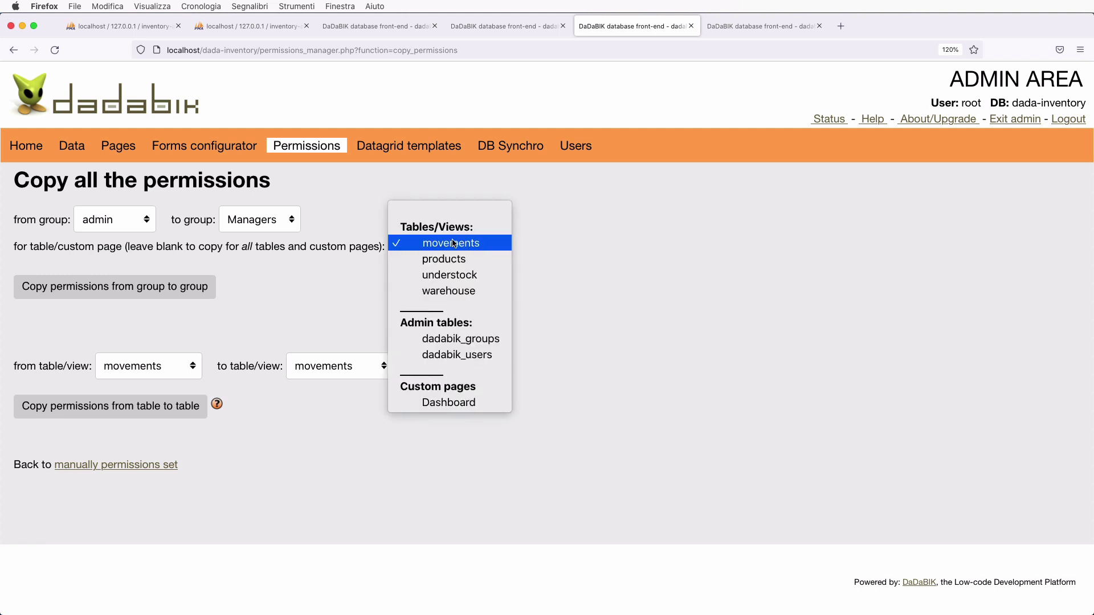
click(437, 218)
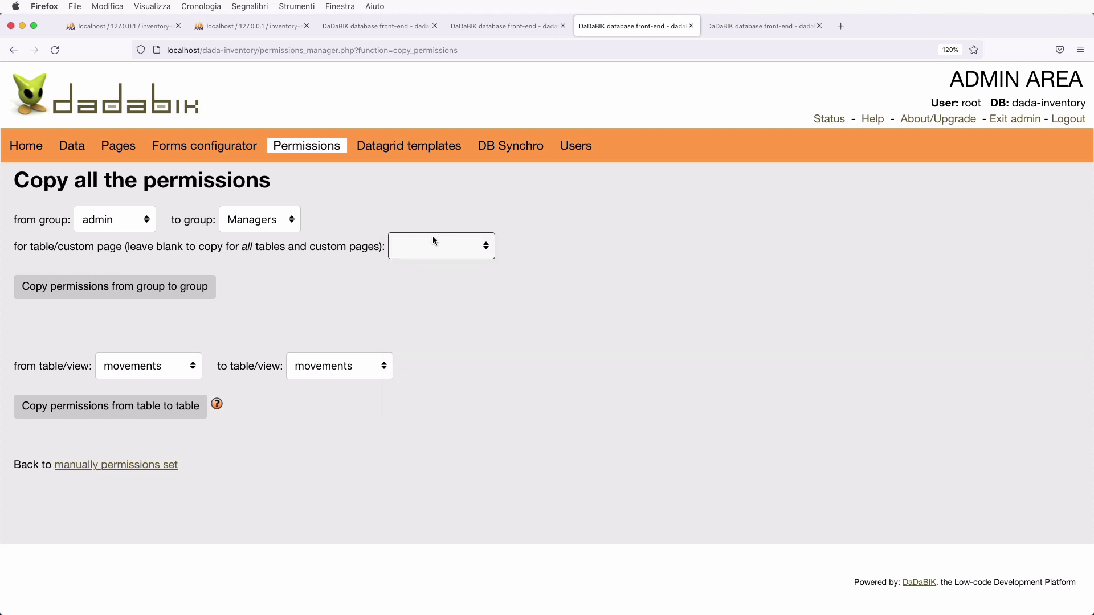
click(440, 291)
click(165, 295)
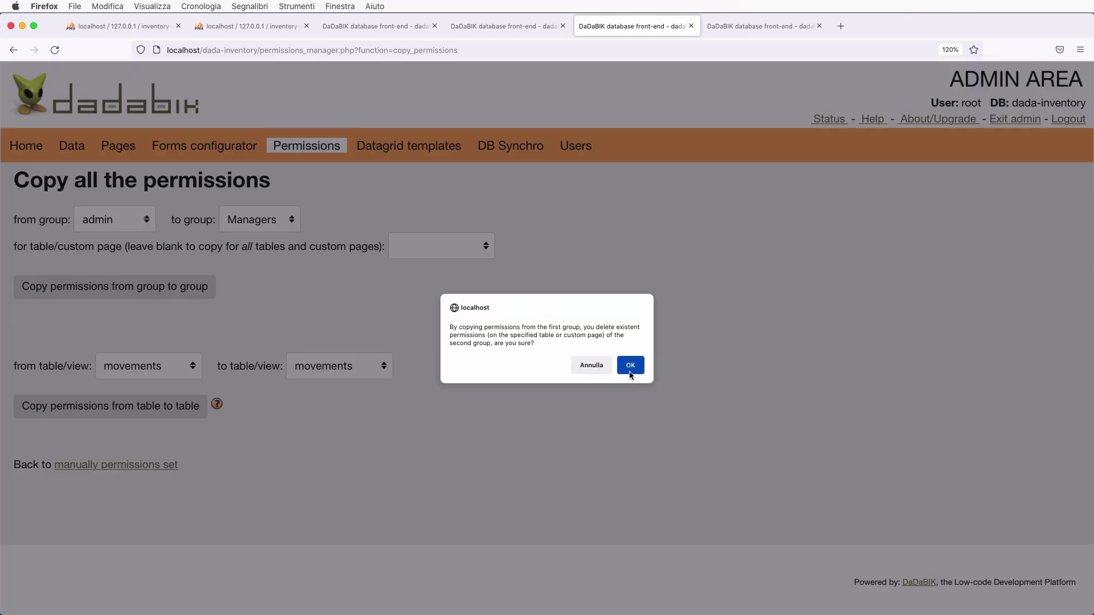
click(630, 371)
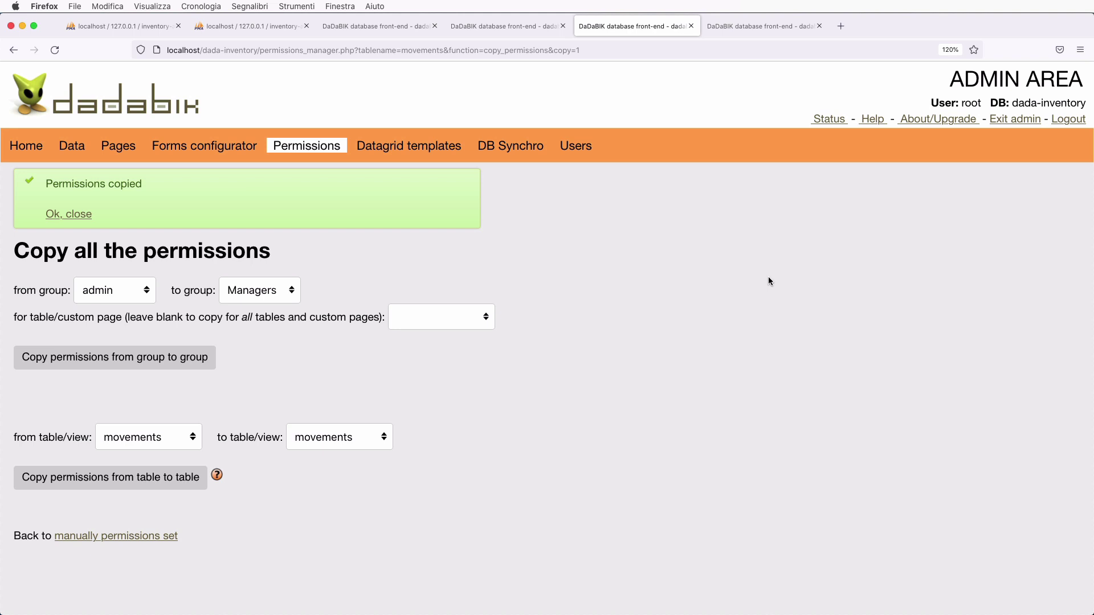
click(490, 26)
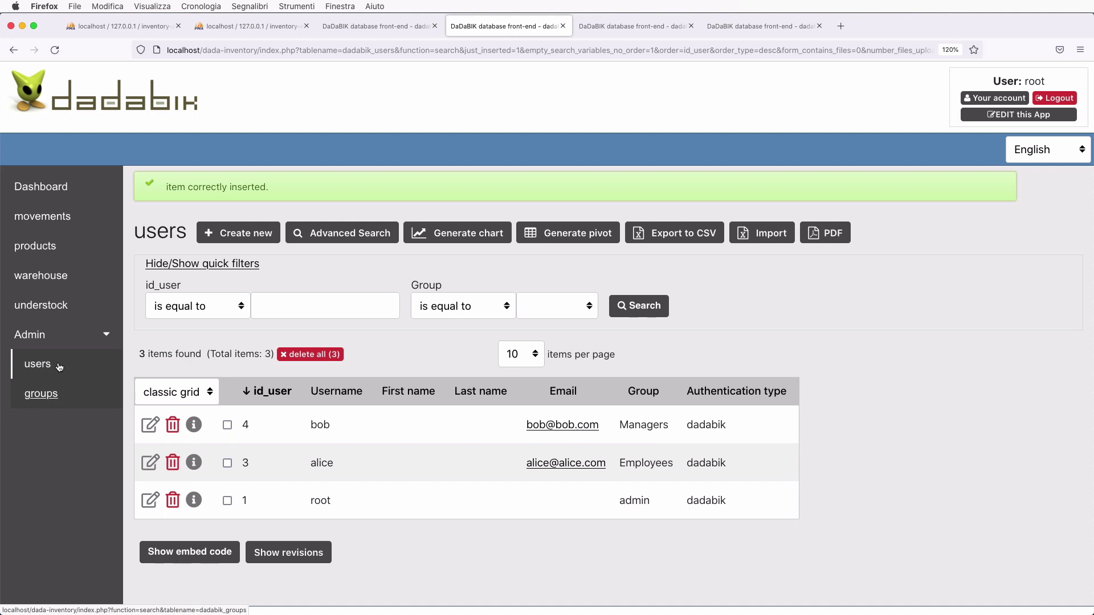
- Copy admin's permissions to the Employees group, confirm the replacement, and go to manual permission settings
click(630, 26)
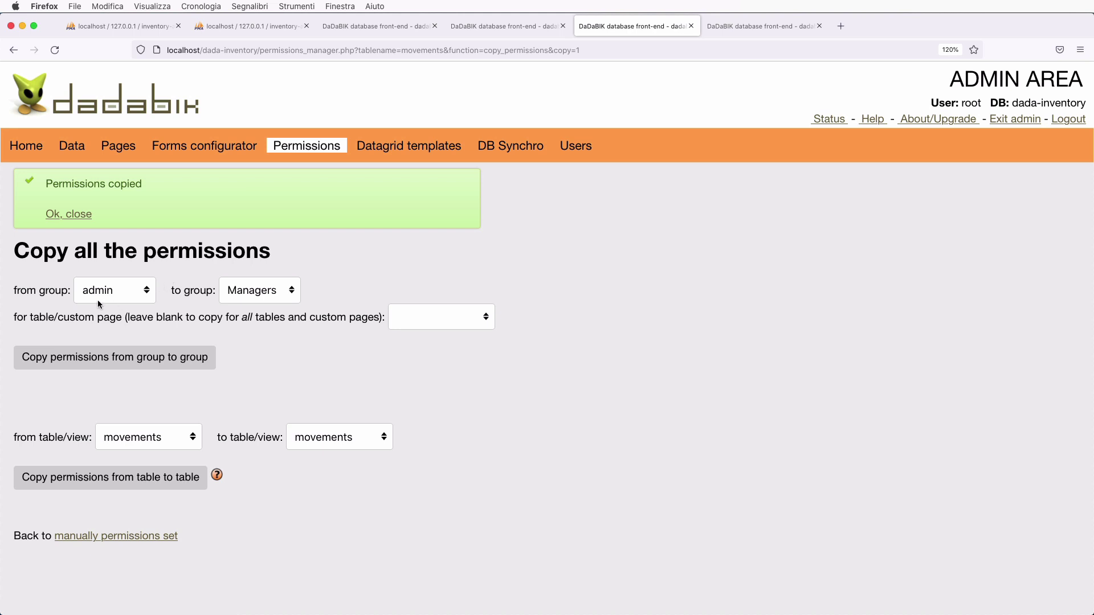
click(258, 290)
click(258, 271)
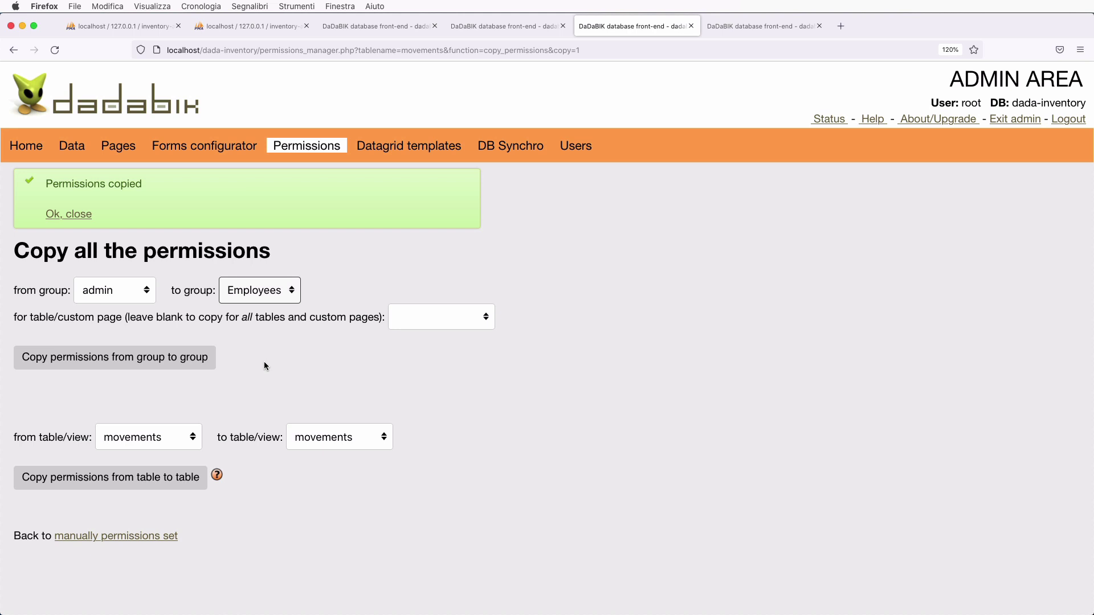
click(174, 359)
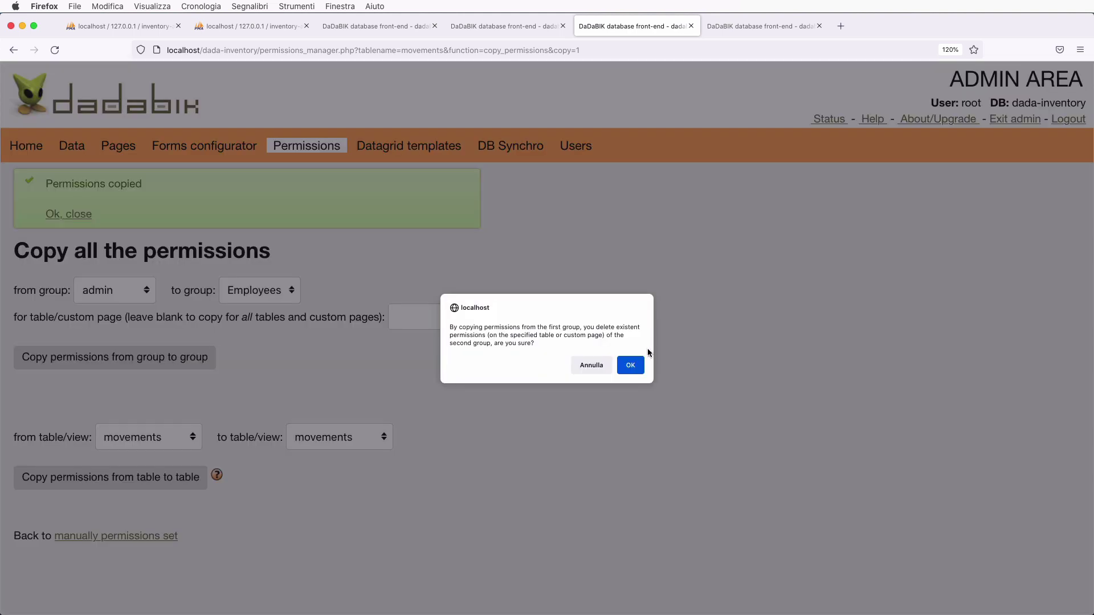
click(629, 365)
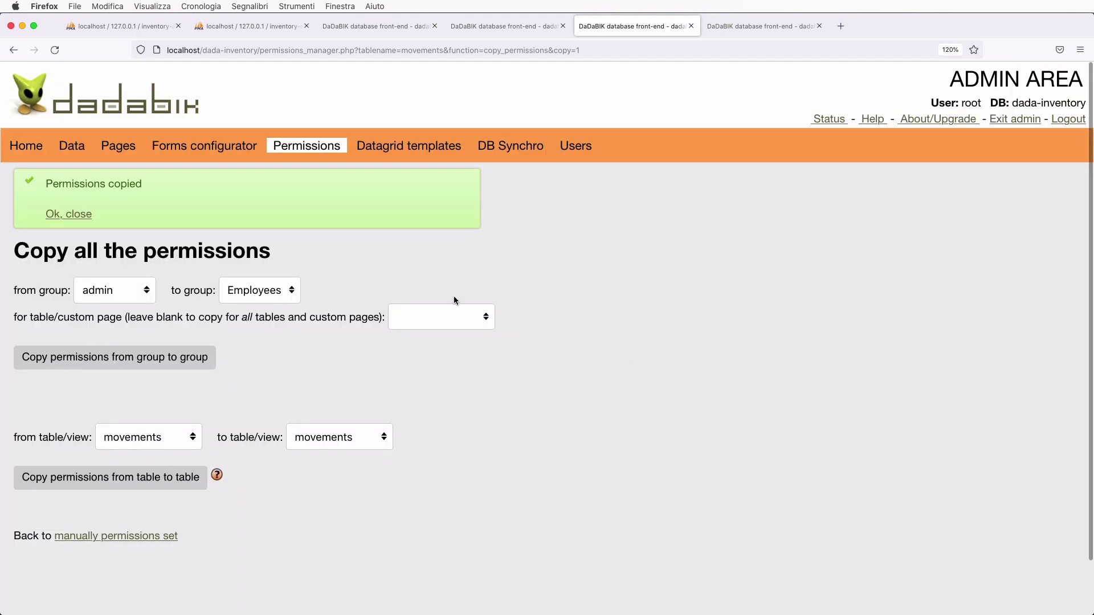
click(162, 539)
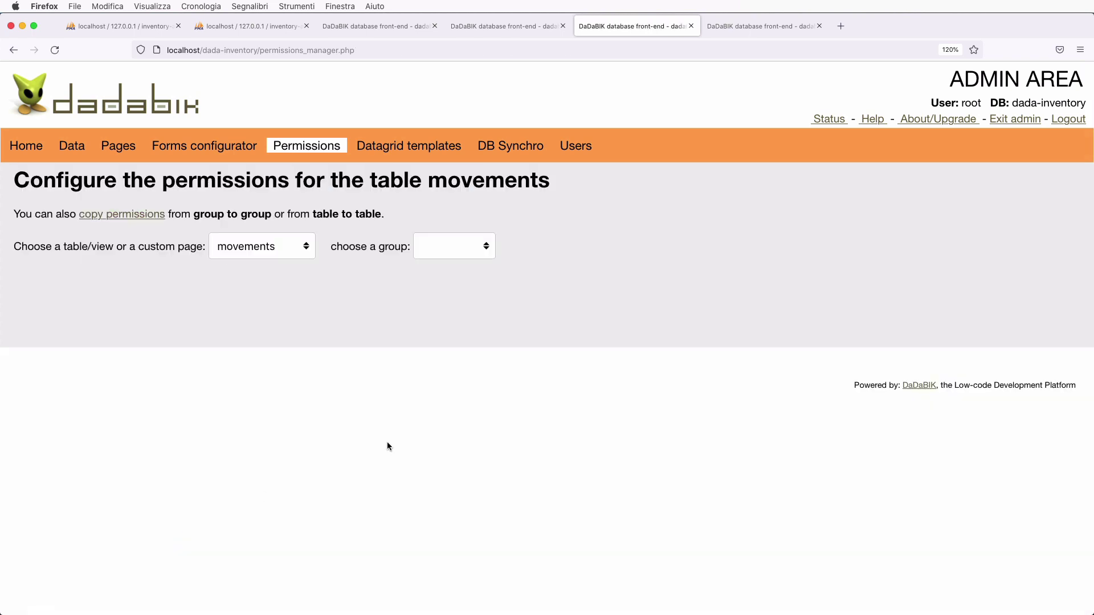
- Select the Employees group, then the products table, to show its table-level permissions
click(432, 247)
click(467, 275)
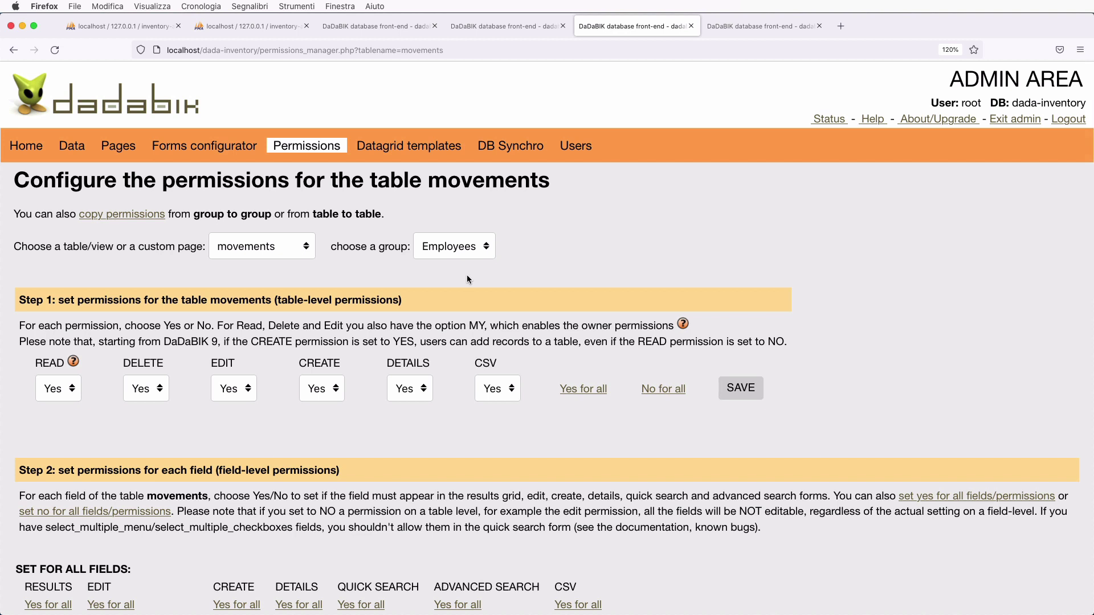
click(254, 247)
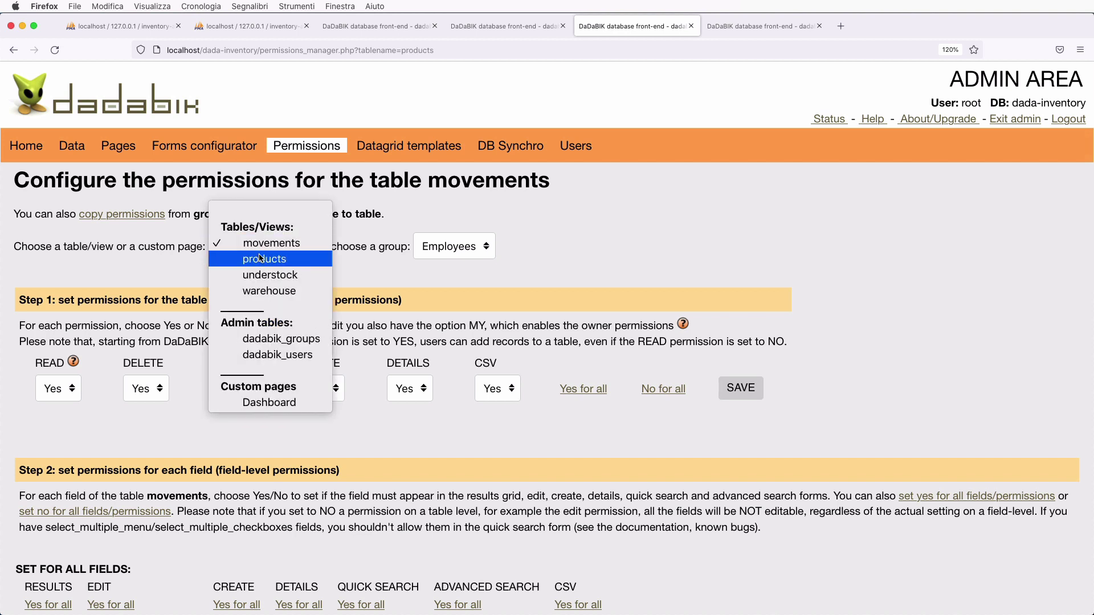
click(259, 257)
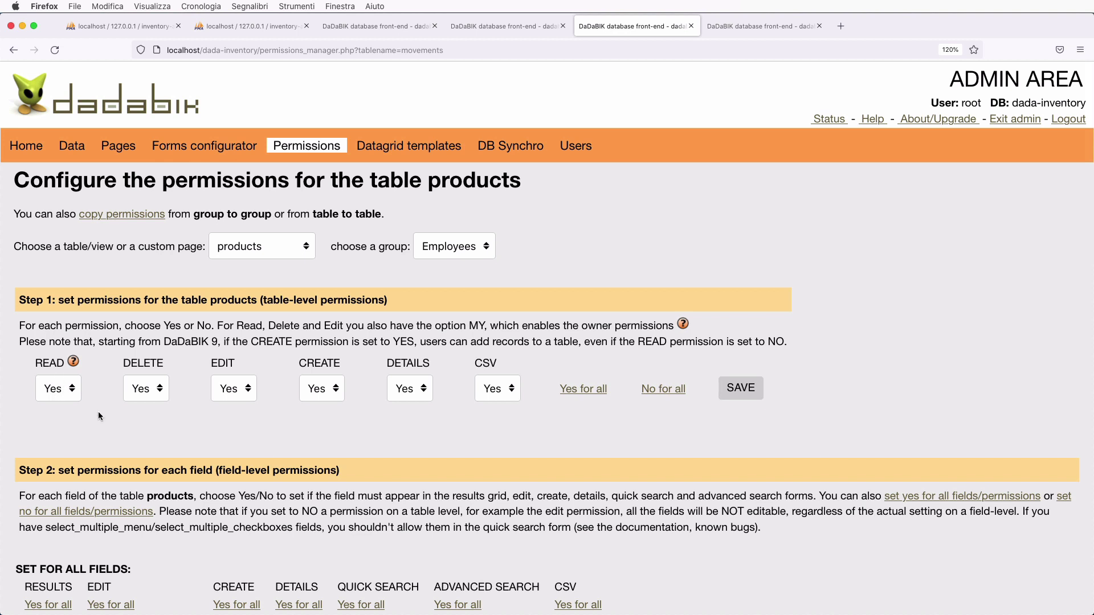
- Deny Employees delete, edit and create rights on products and save
click(149, 391)
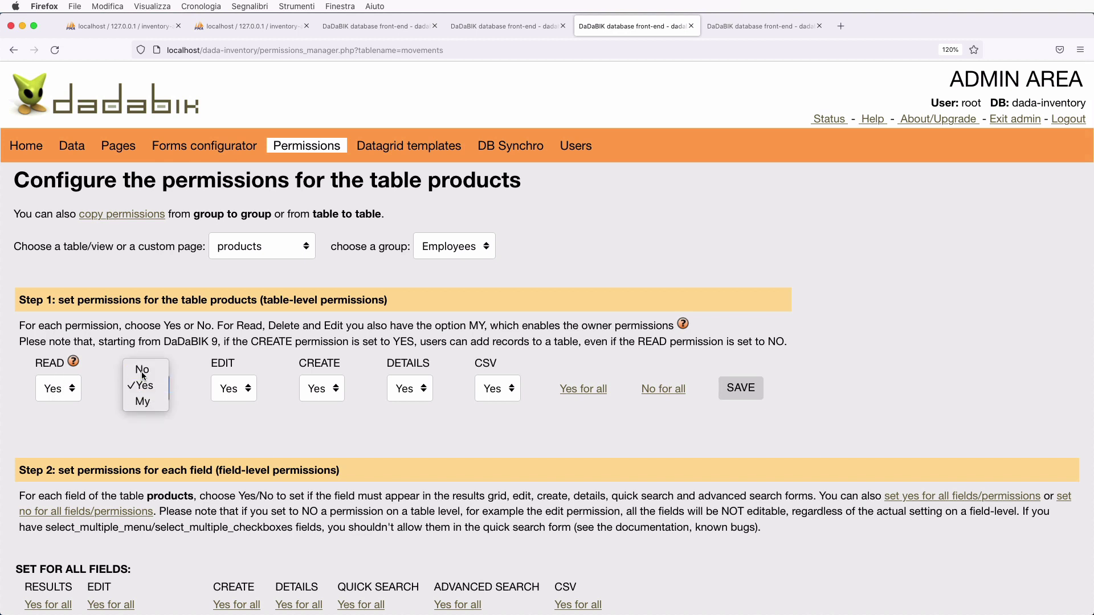
click(143, 370)
click(244, 380)
click(246, 374)
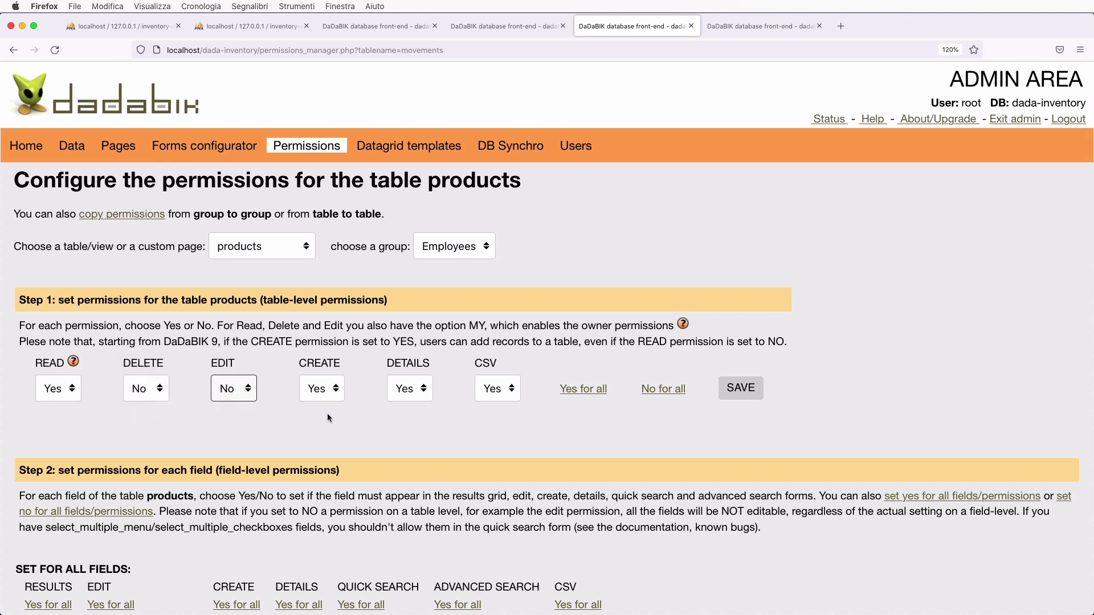
click(327, 389)
click(324, 368)
click(742, 390)
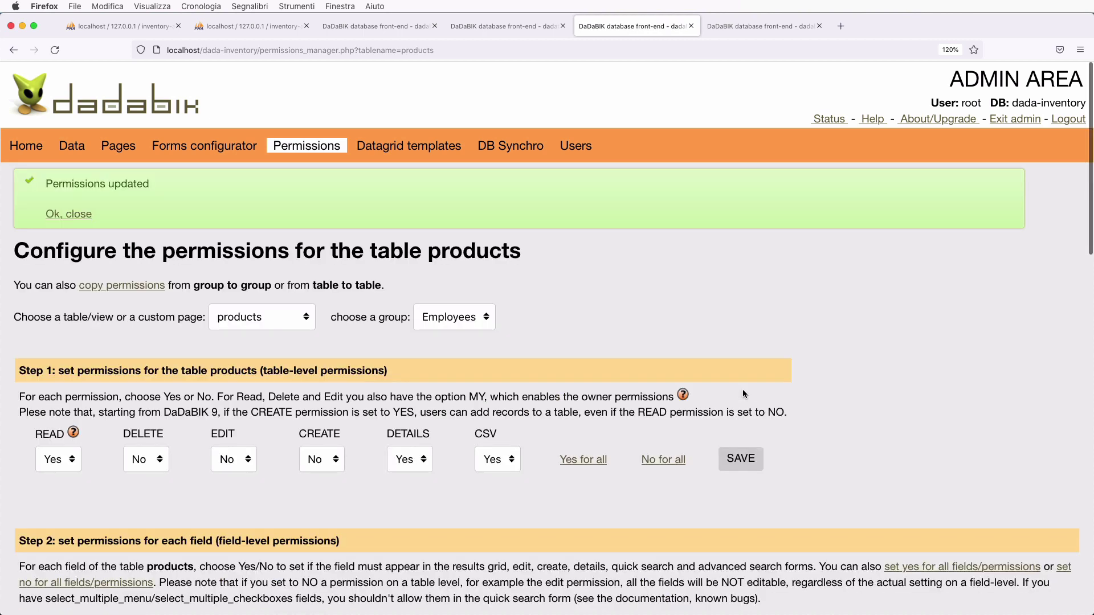
- Set the admin group's understock READ permission to Yes and save
click(240, 327)
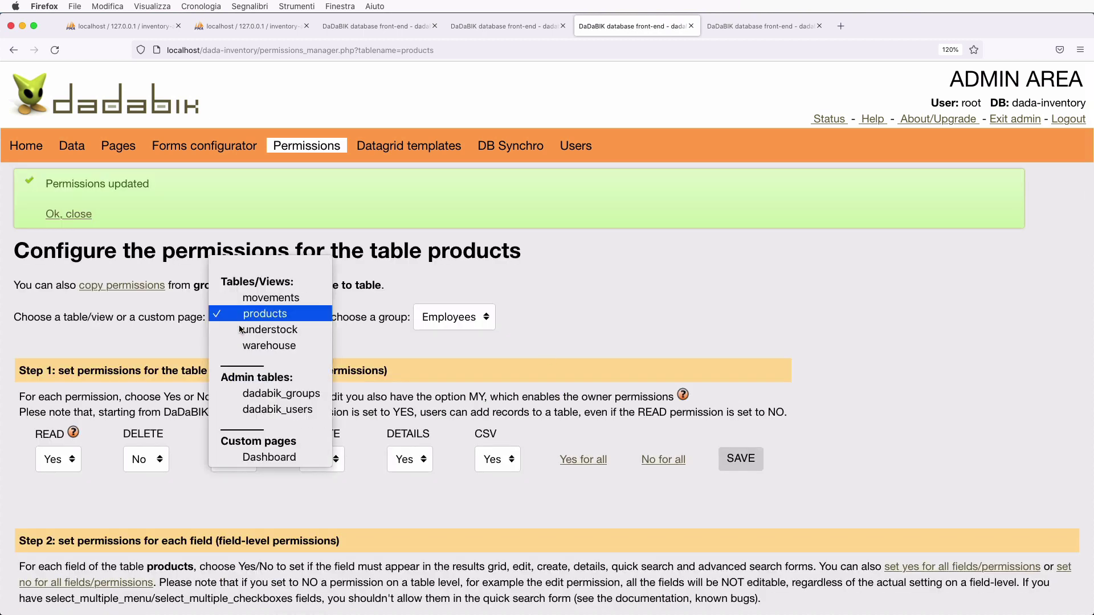
click(300, 297)
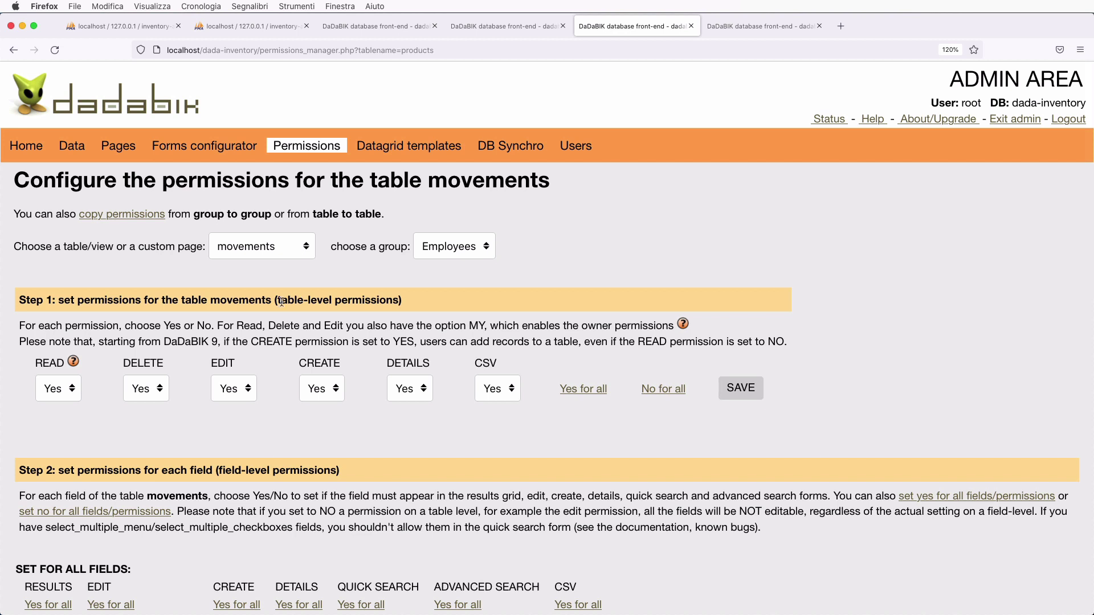
click(247, 249)
click(261, 274)
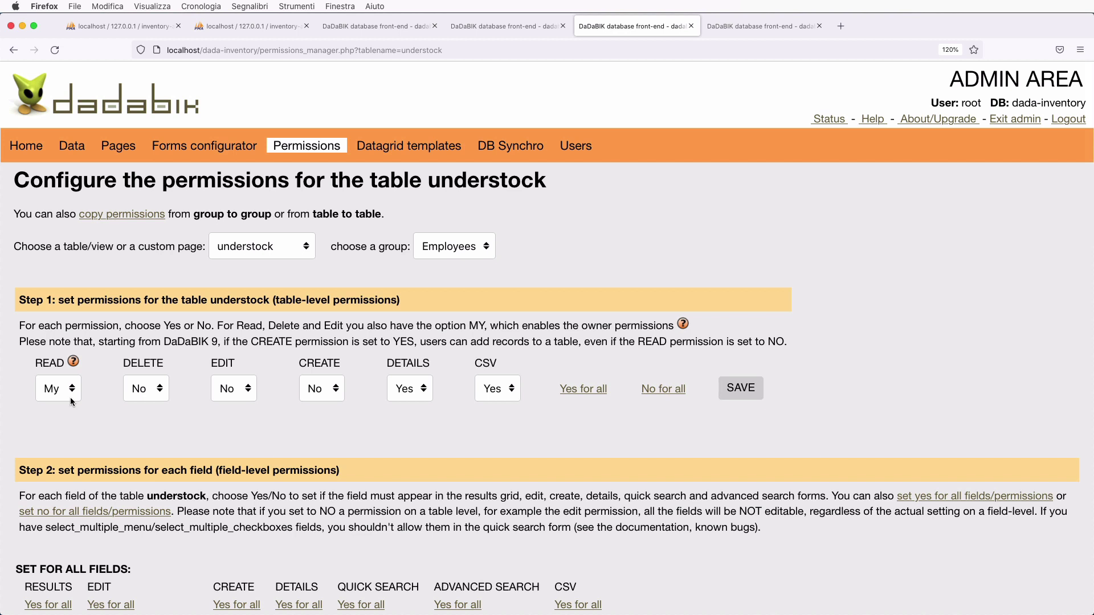
click(430, 253)
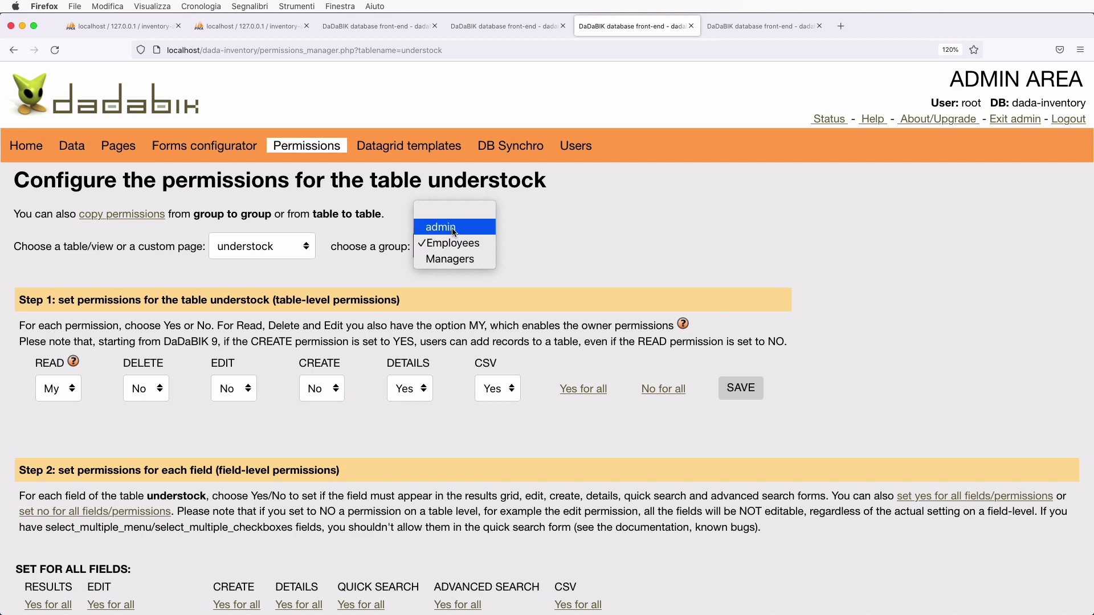
click(454, 228)
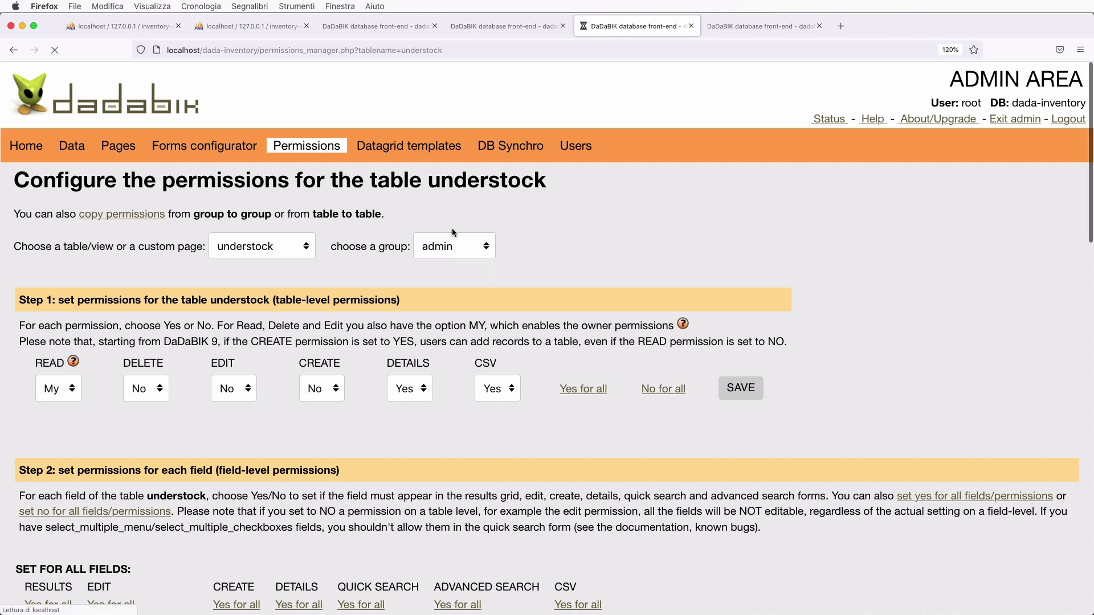
click(70, 388)
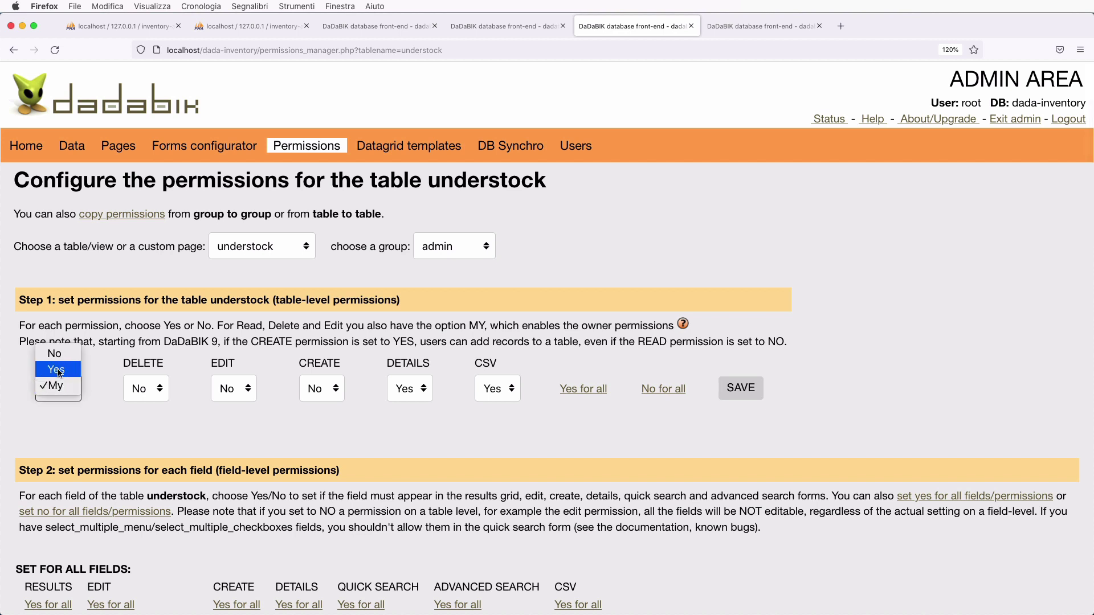
click(57, 369)
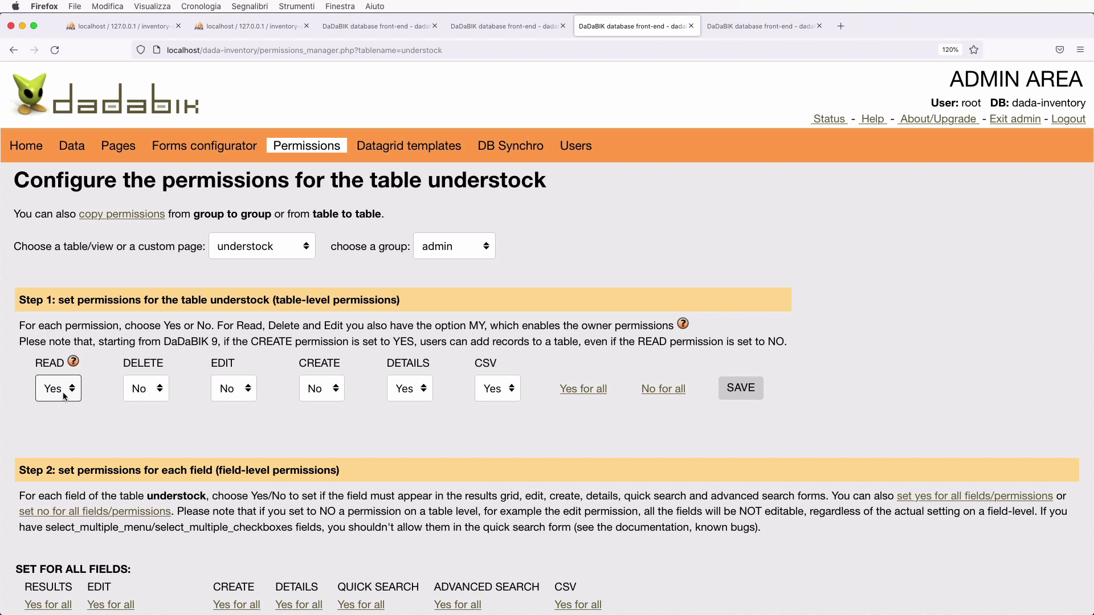
click(141, 423)
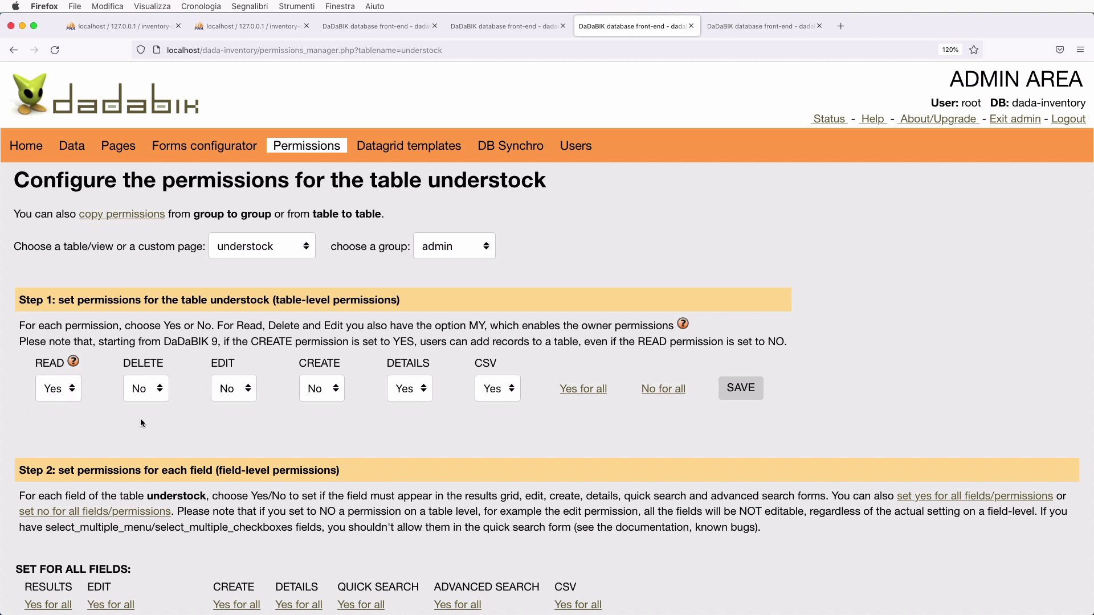
click(741, 389)
- Set the Managers group's understock READ permission to Yes and save
scroll(366, 354, down, 2)
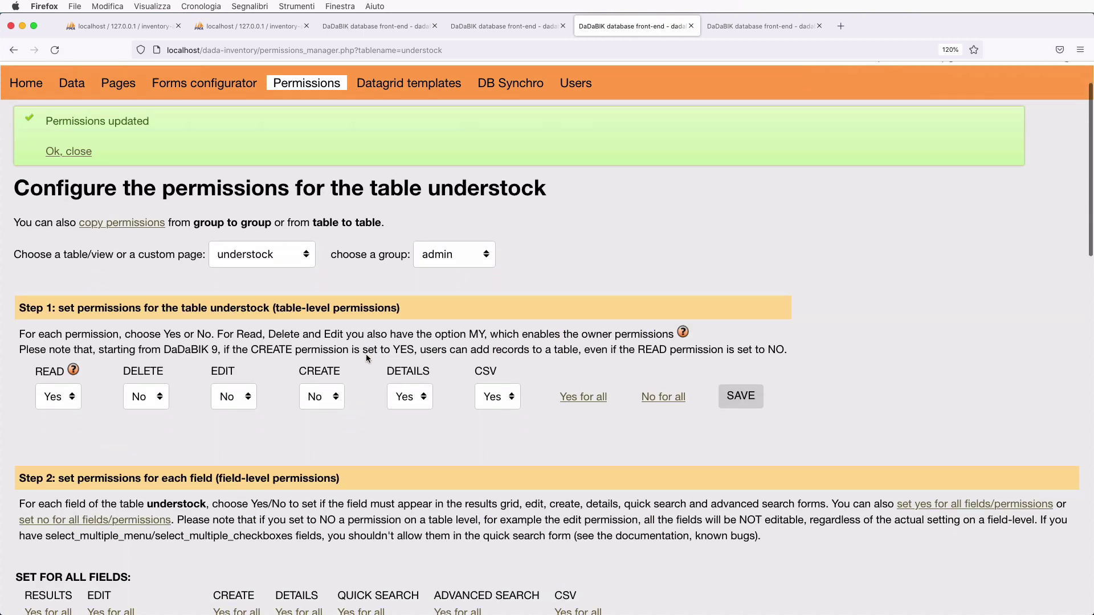
click(452, 255)
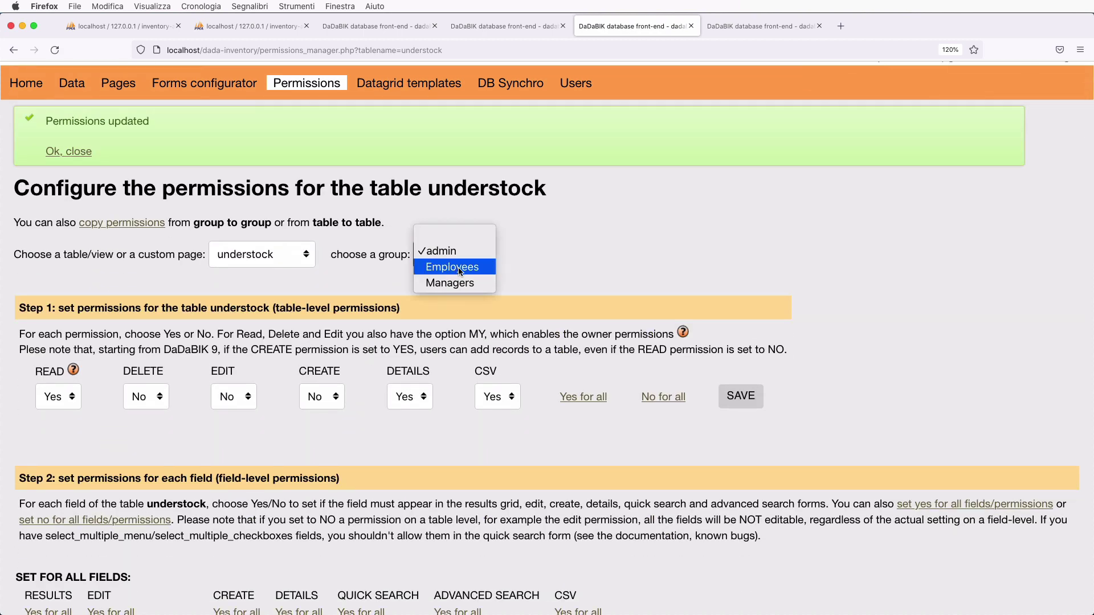
click(461, 283)
click(58, 390)
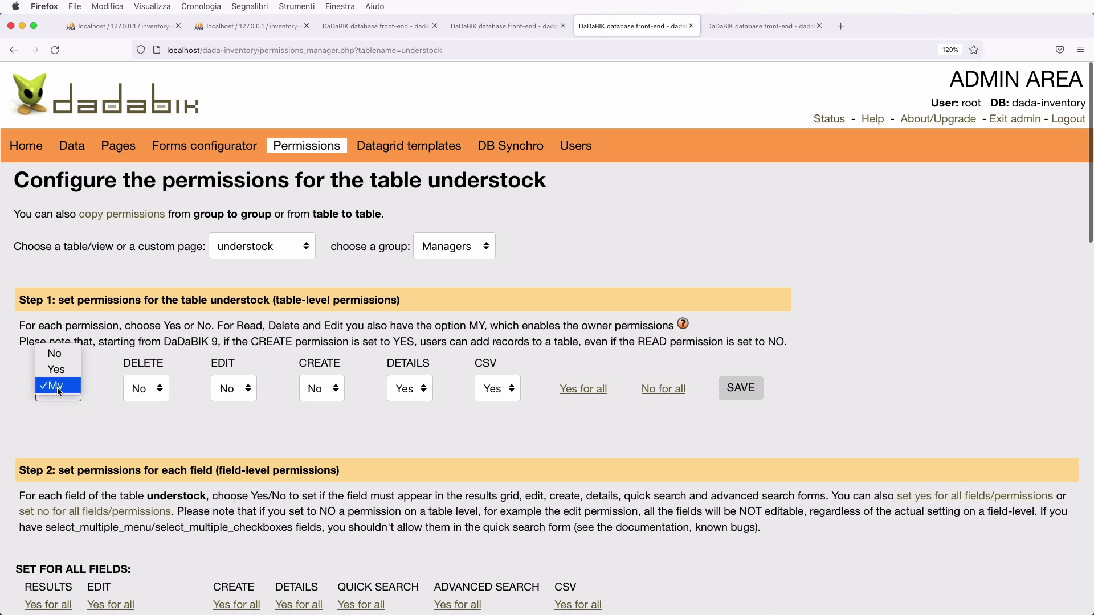
click(55, 369)
click(741, 388)
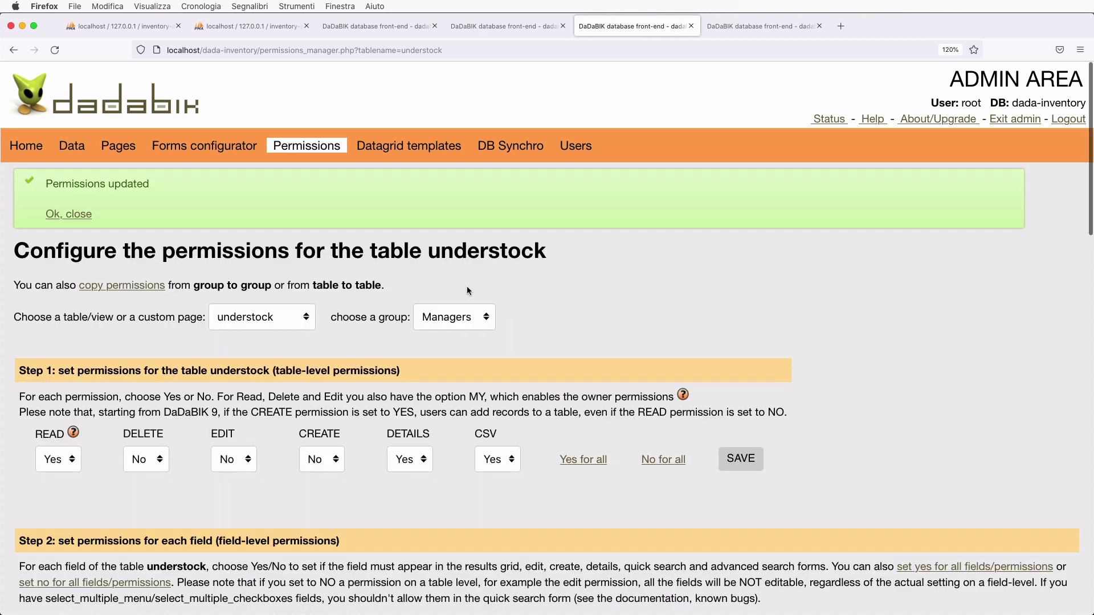
- Set Employees' understock READ to Yes, save, then show the warehouse table's permissions
click(454, 321)
click(453, 296)
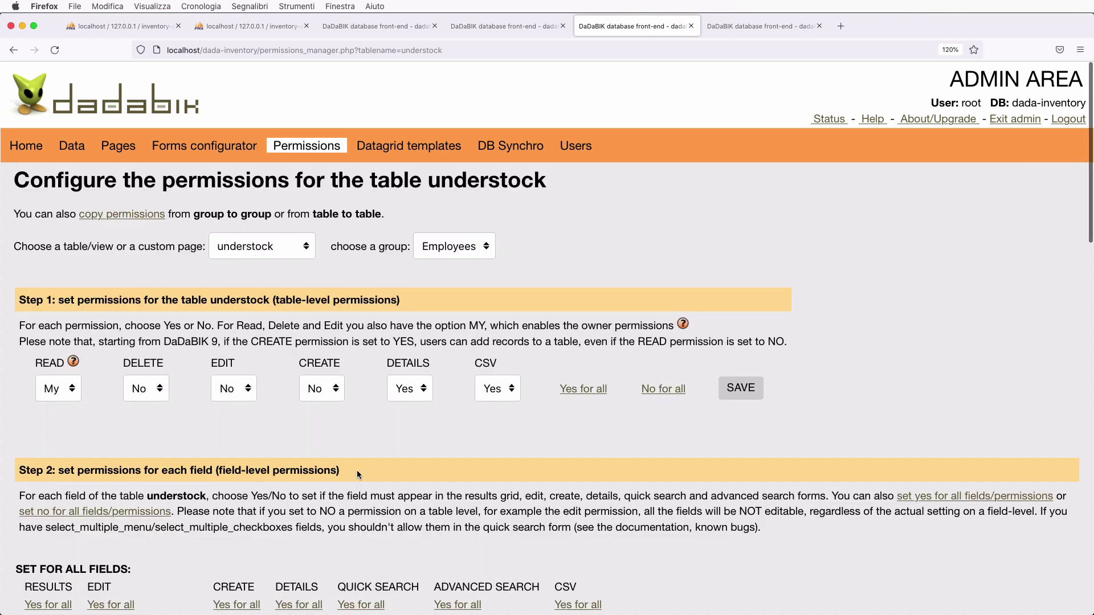
click(63, 384)
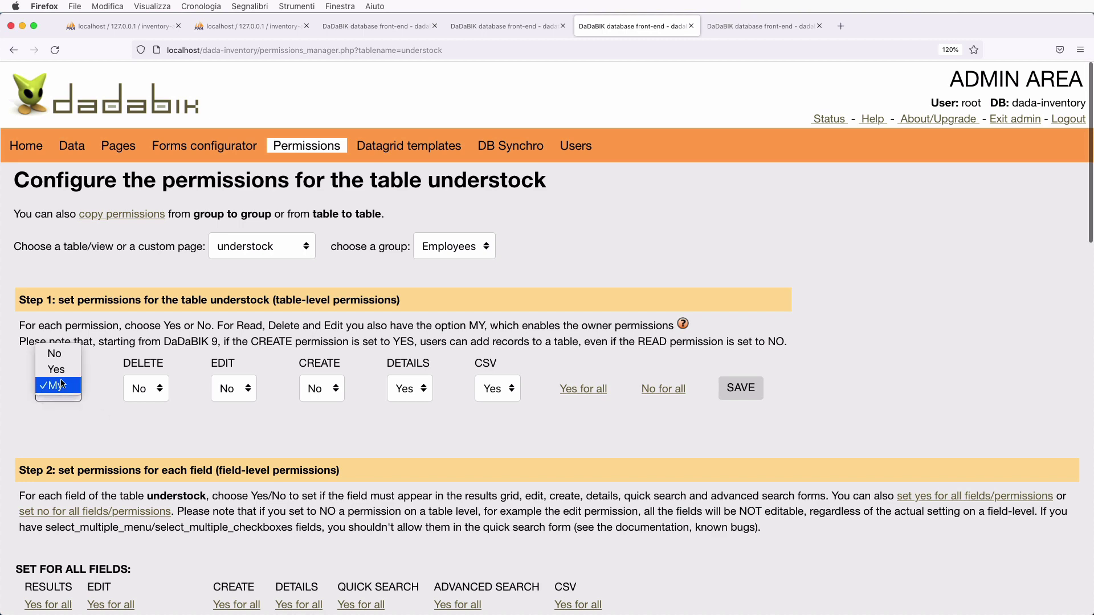
click(57, 370)
click(737, 390)
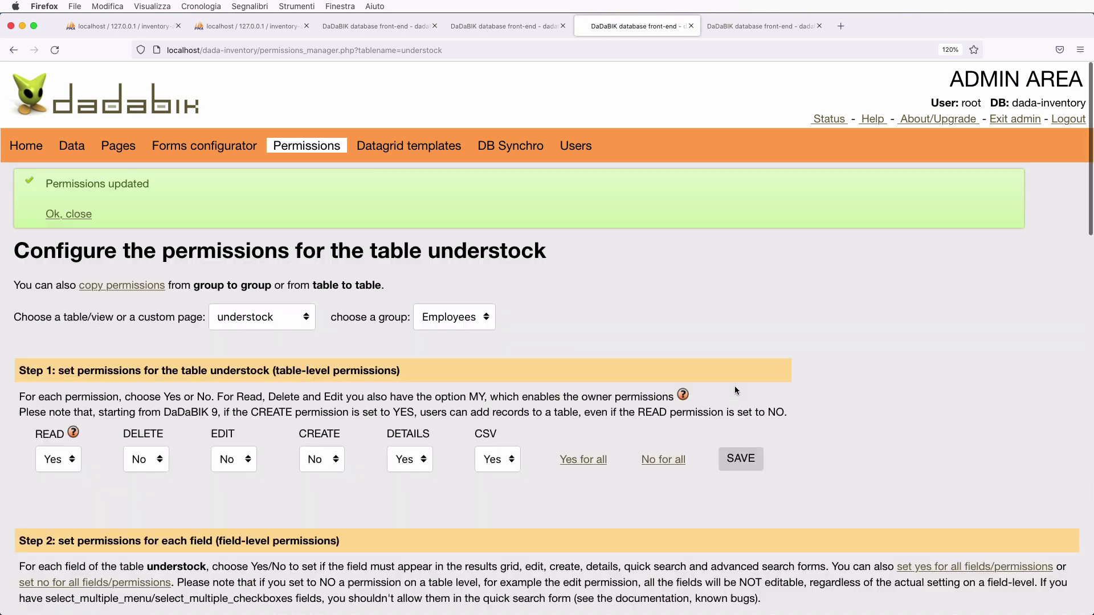
click(255, 320)
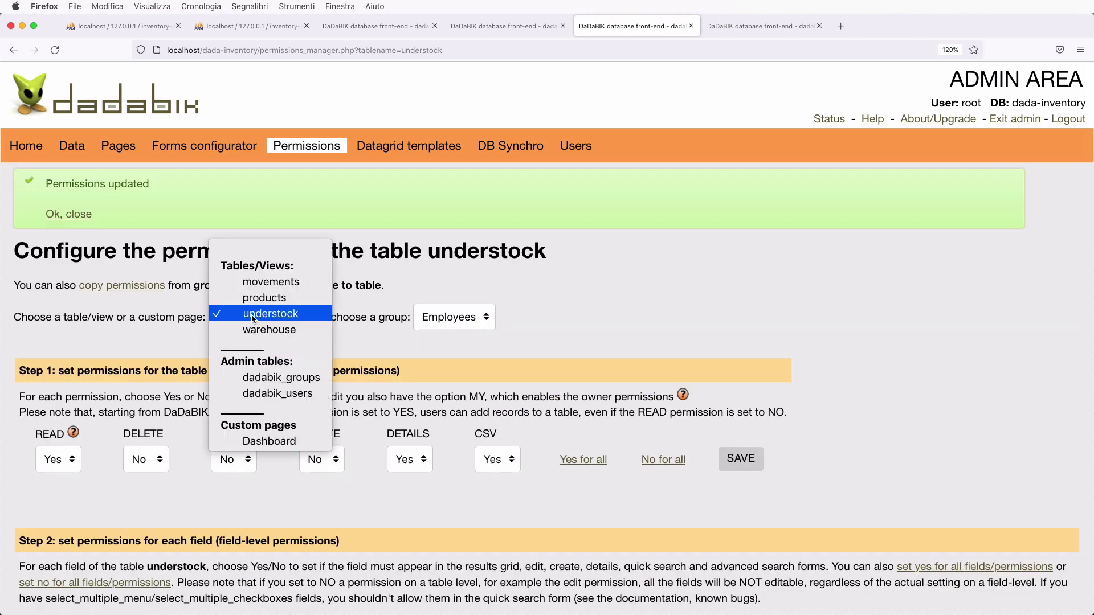
click(253, 330)
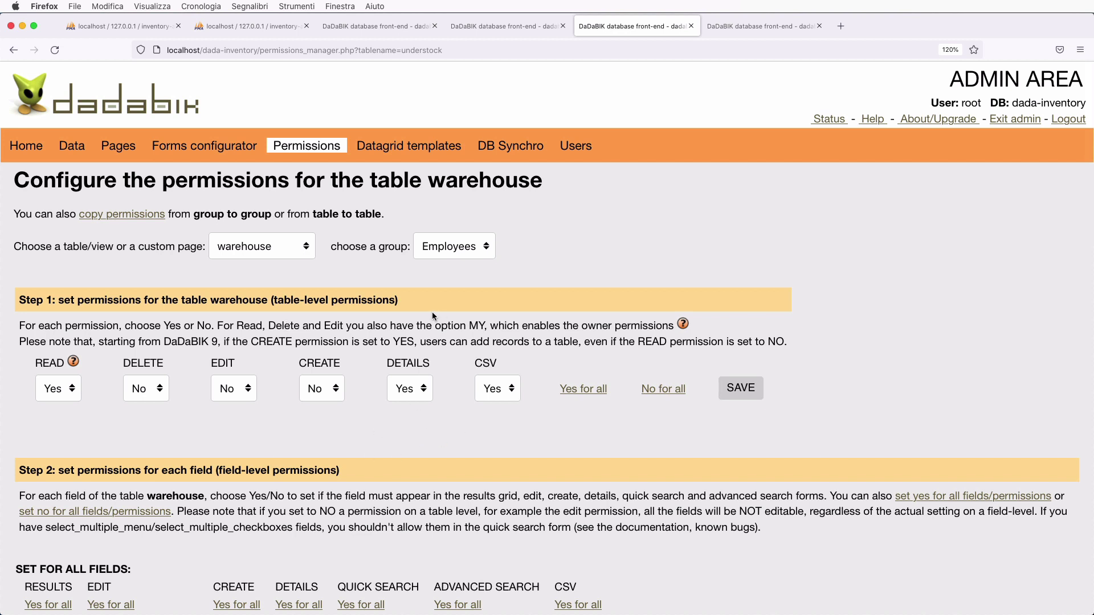
- Check that Employees keep VIEW set to Yes on the Dashboard page, then return to the users list
click(268, 246)
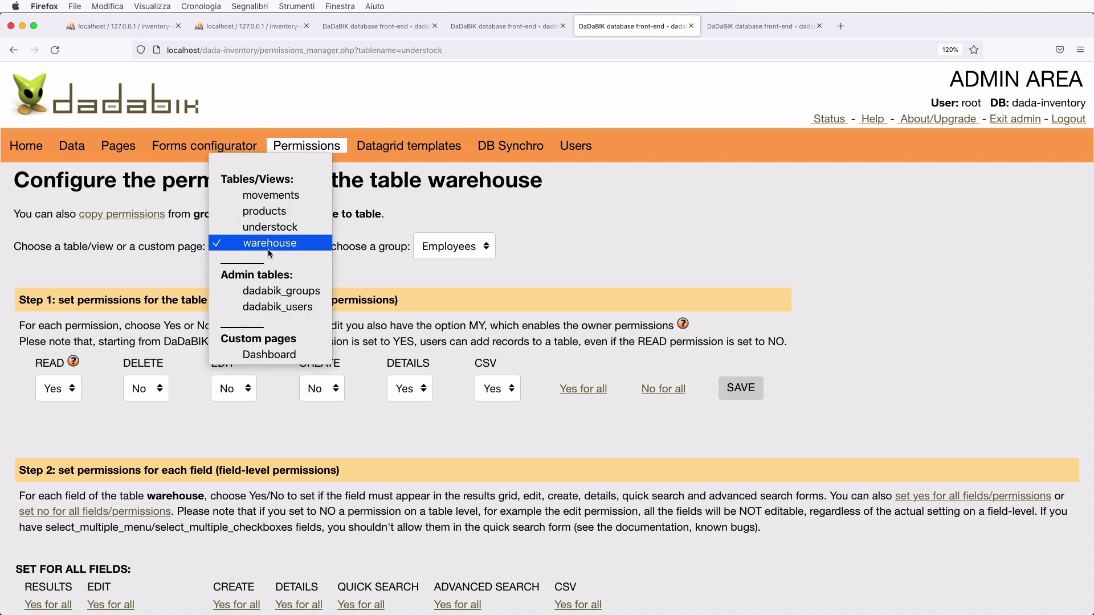
click(288, 355)
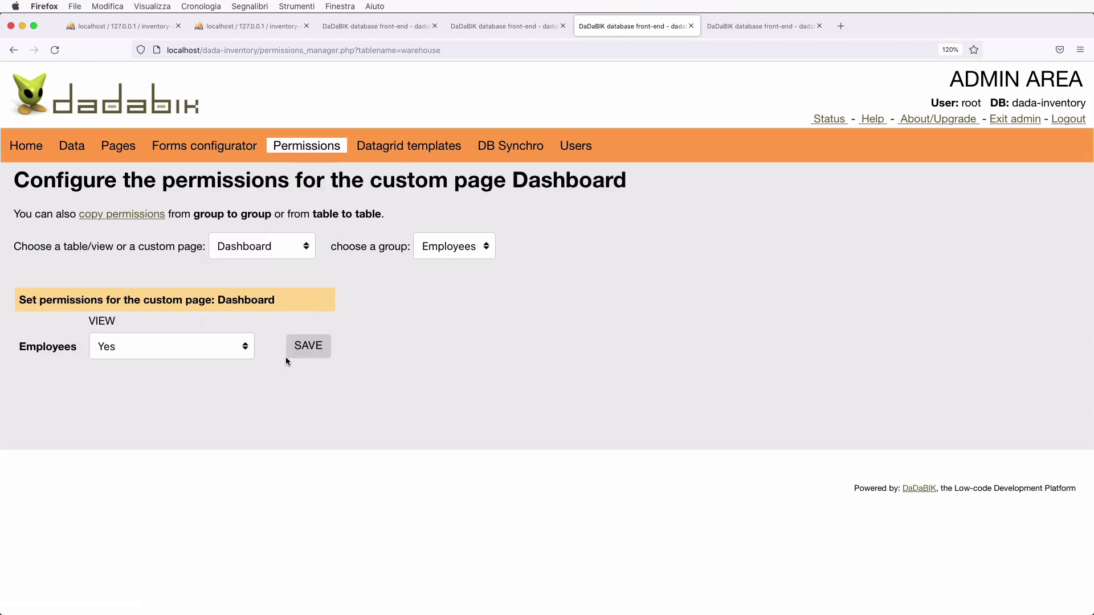
click(201, 347)
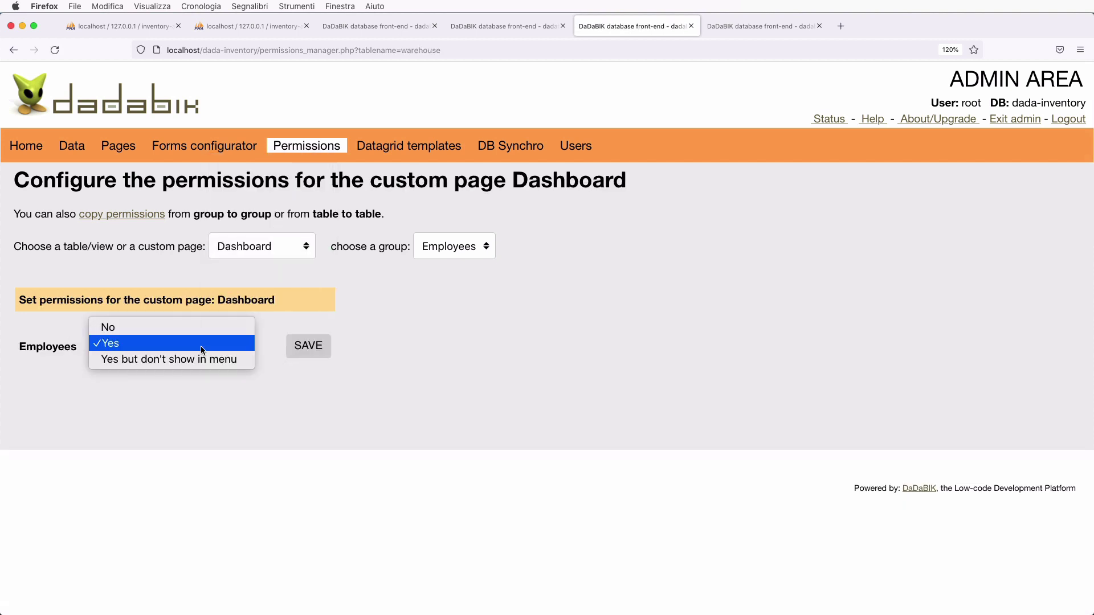
click(200, 344)
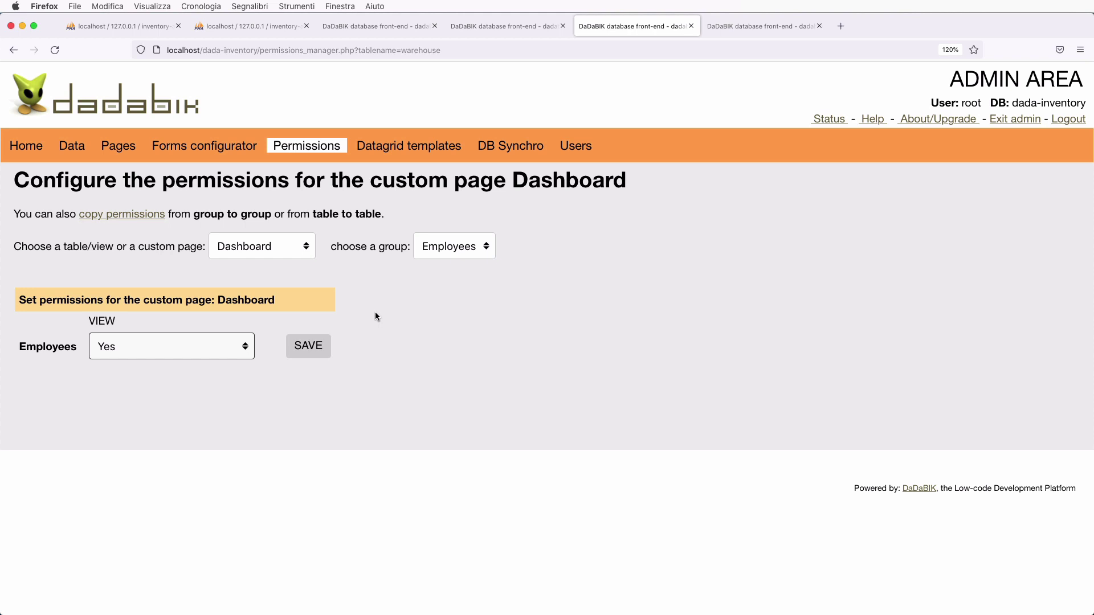
click(504, 29)
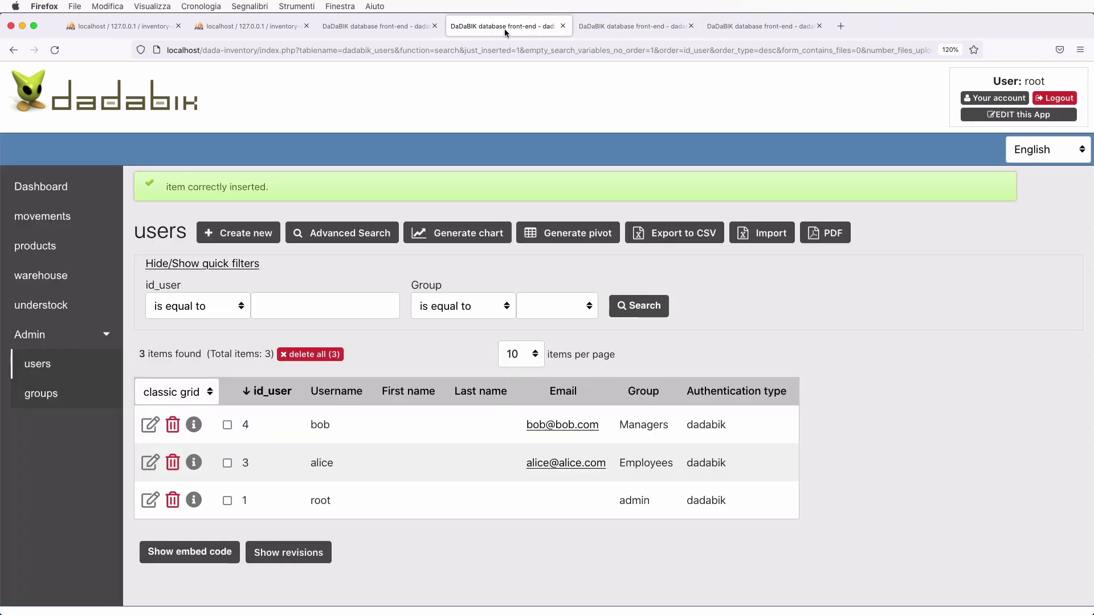
- Log out of root and sign in as the first test user
click(1069, 98)
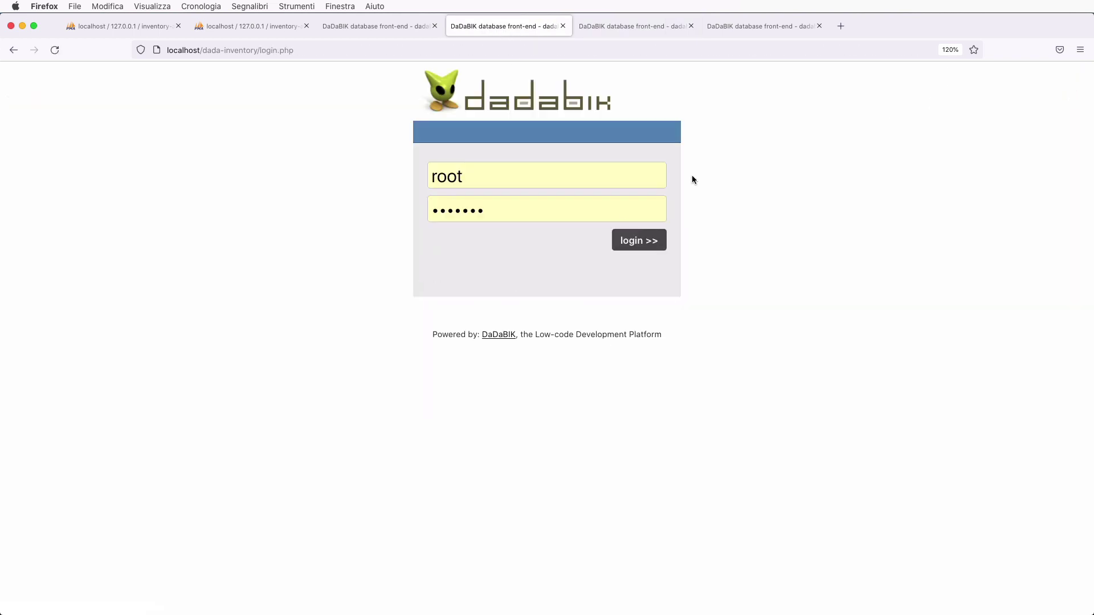
double_click(539, 177)
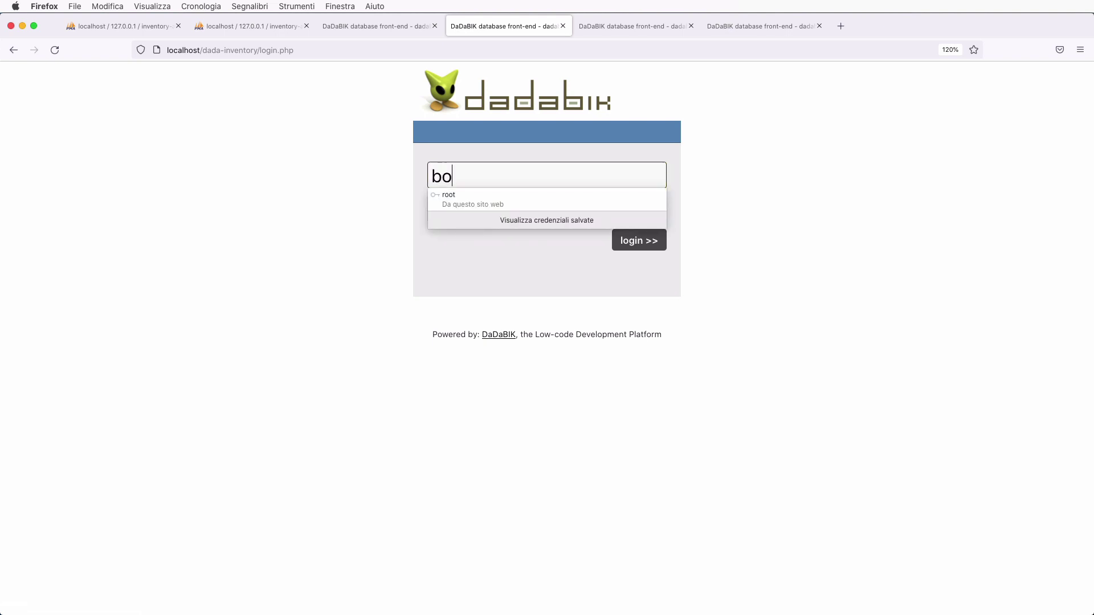
key(Tab)
key(Return)
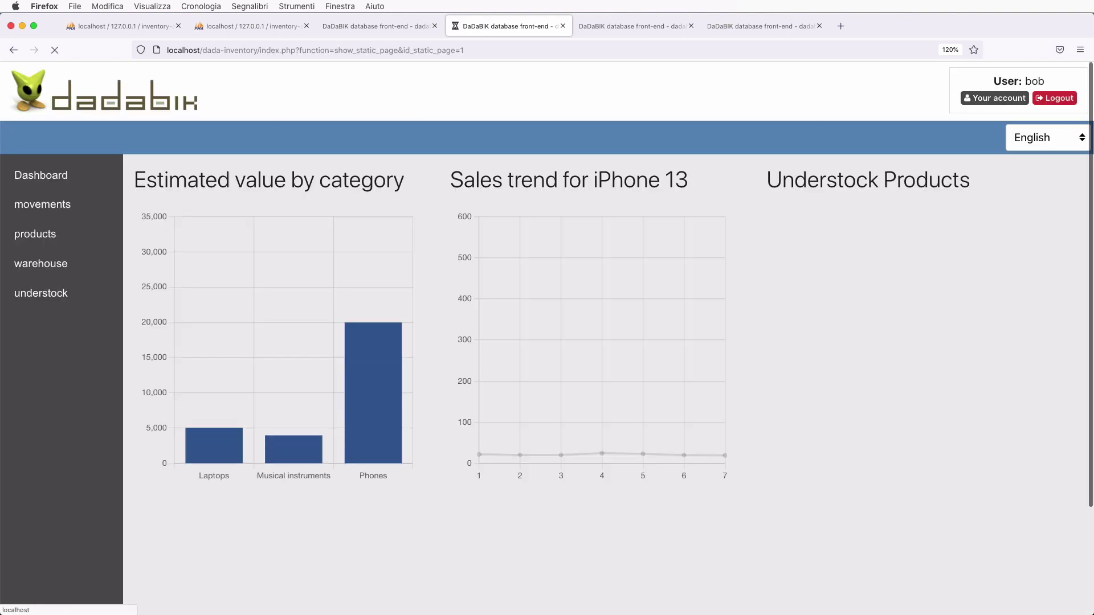
- As that user, browse the movements, products and warehouse lists, ending on understock
click(32, 182)
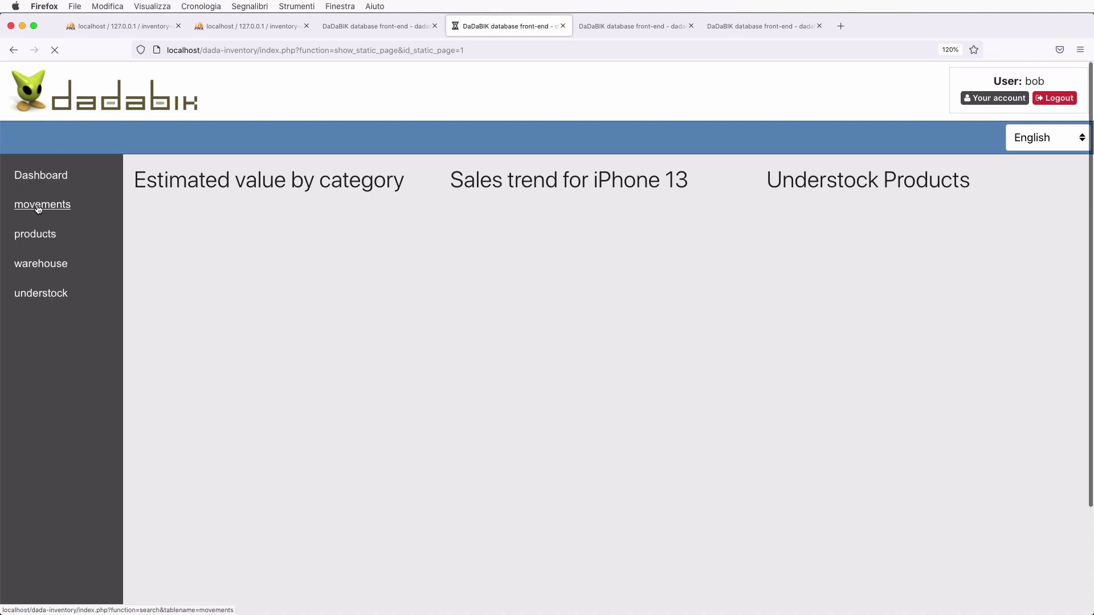
click(37, 206)
click(45, 239)
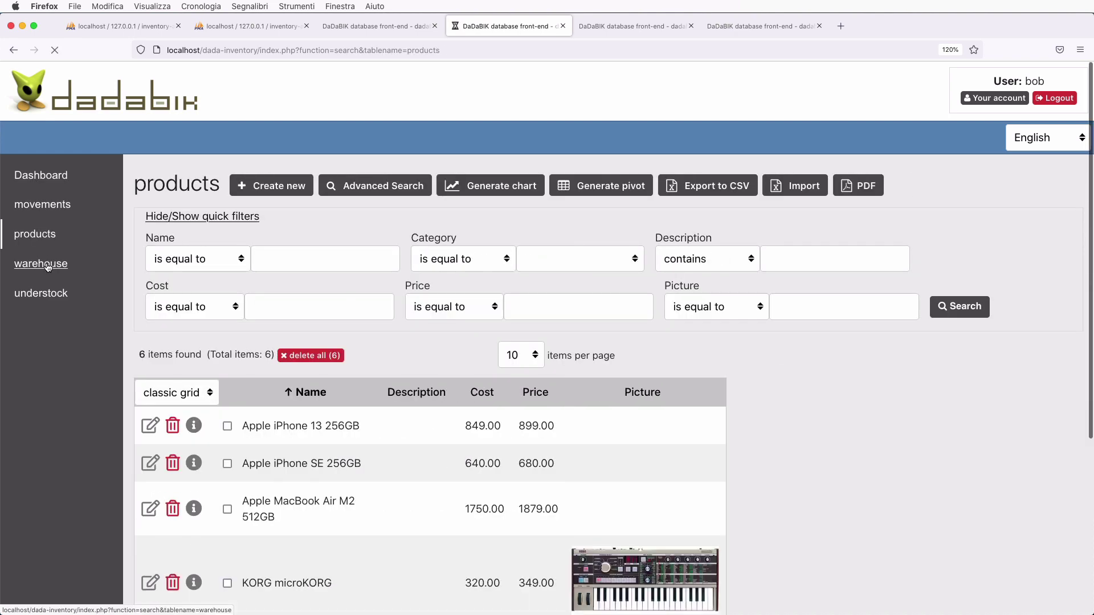
click(43, 264)
click(49, 296)
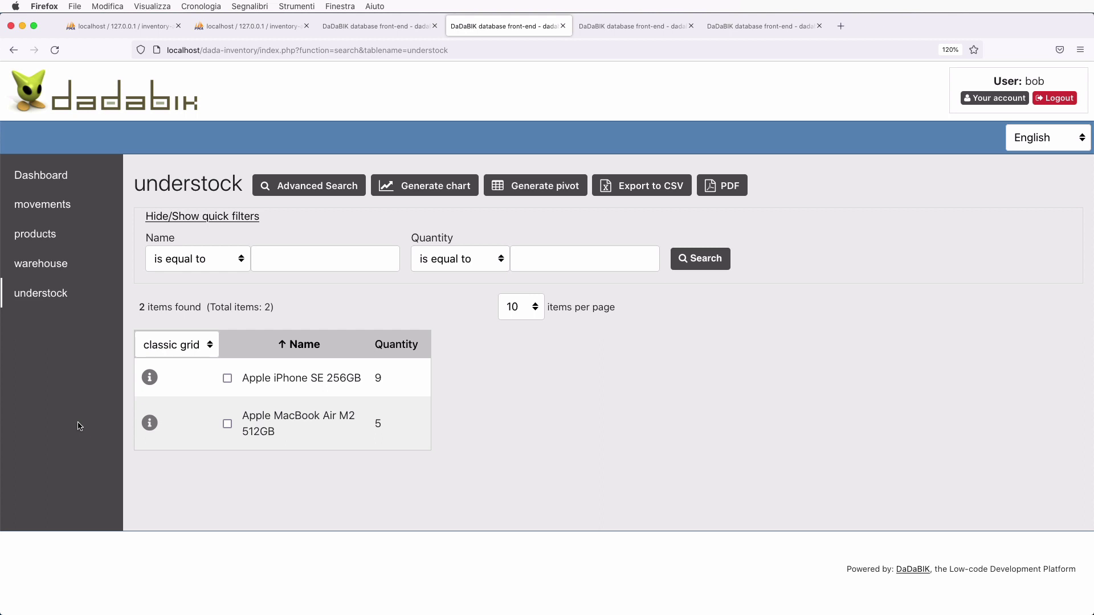
- Log out and sign in as the second test user with that account's password
click(1055, 98)
double_click(457, 167)
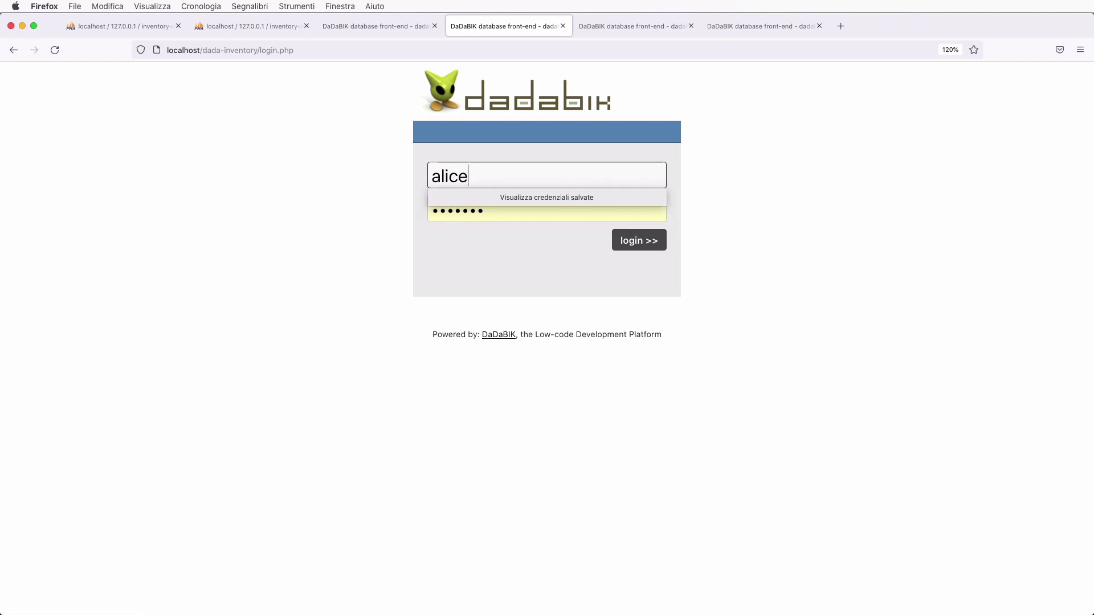
key(Tab)
key(Return)
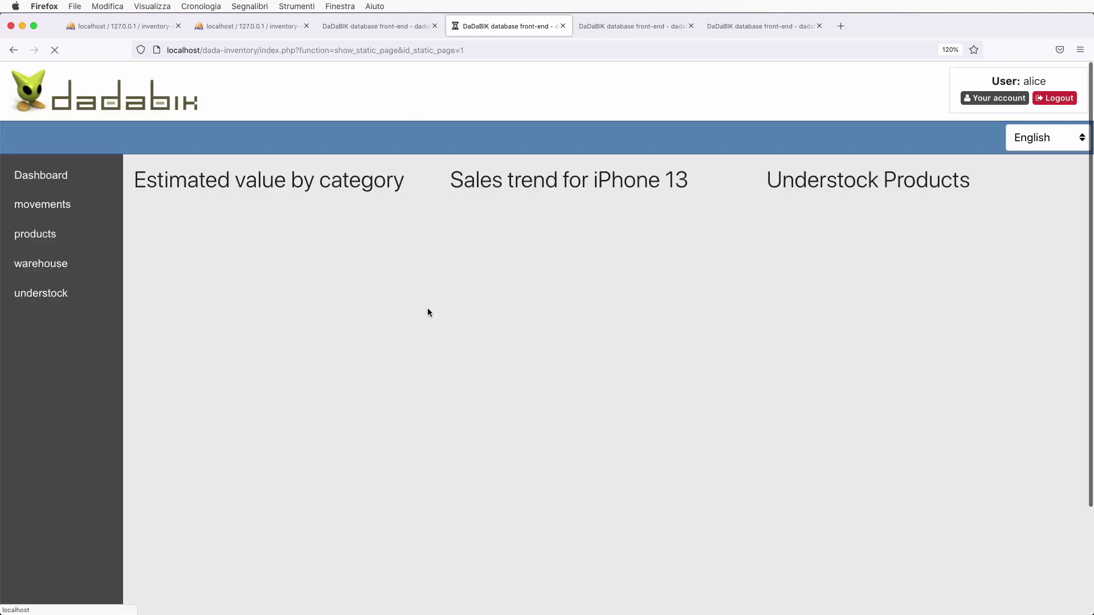
- Browse the Dashboard and movements, then check the read-only products list
click(40, 176)
click(50, 211)
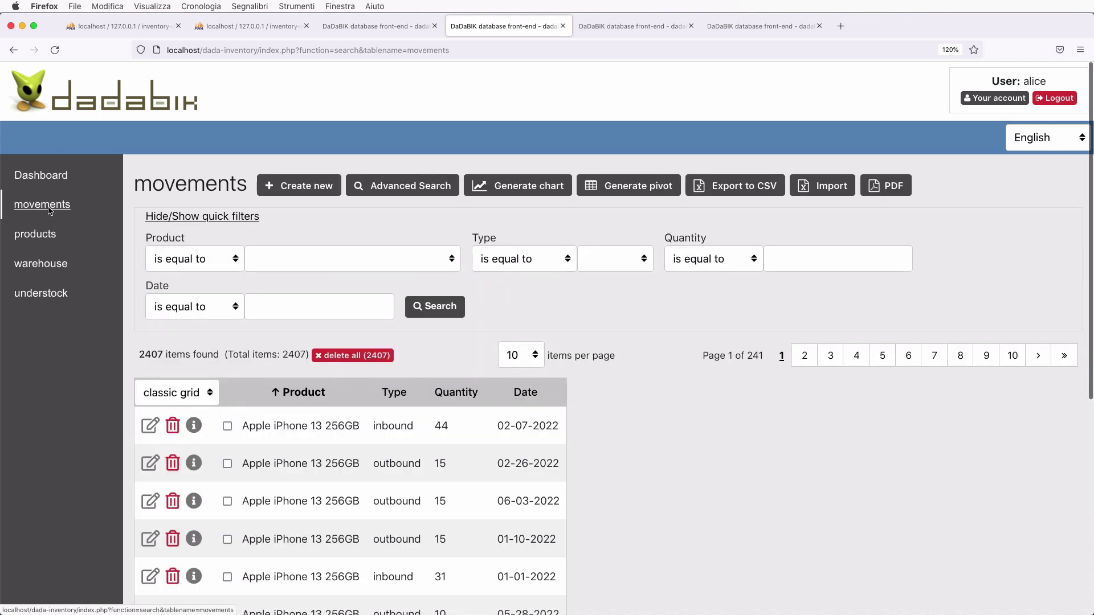
click(35, 235)
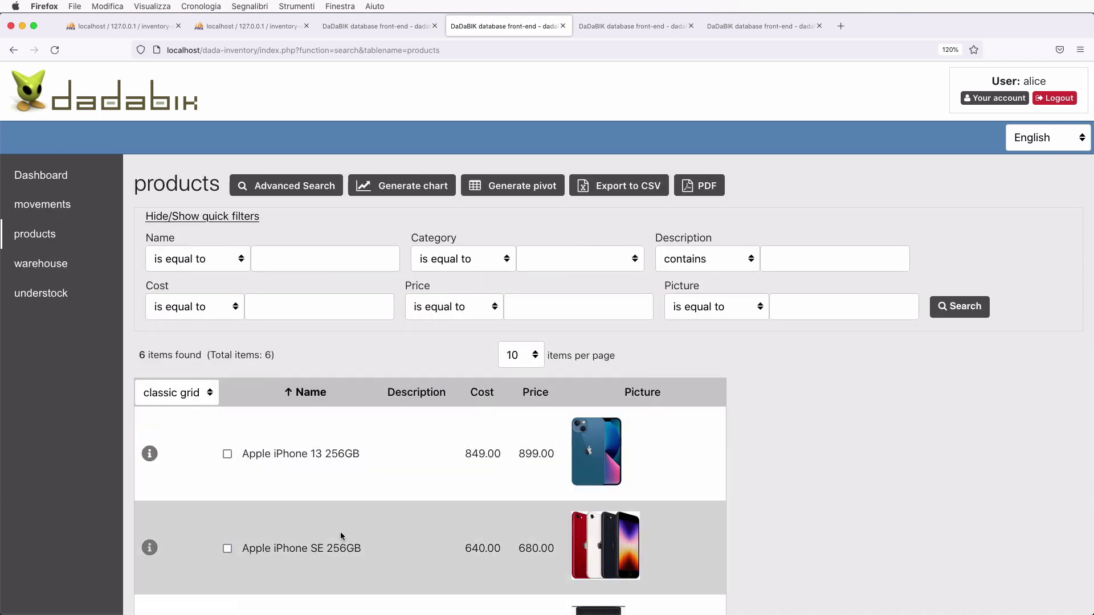
scroll(341, 534, down, 2)
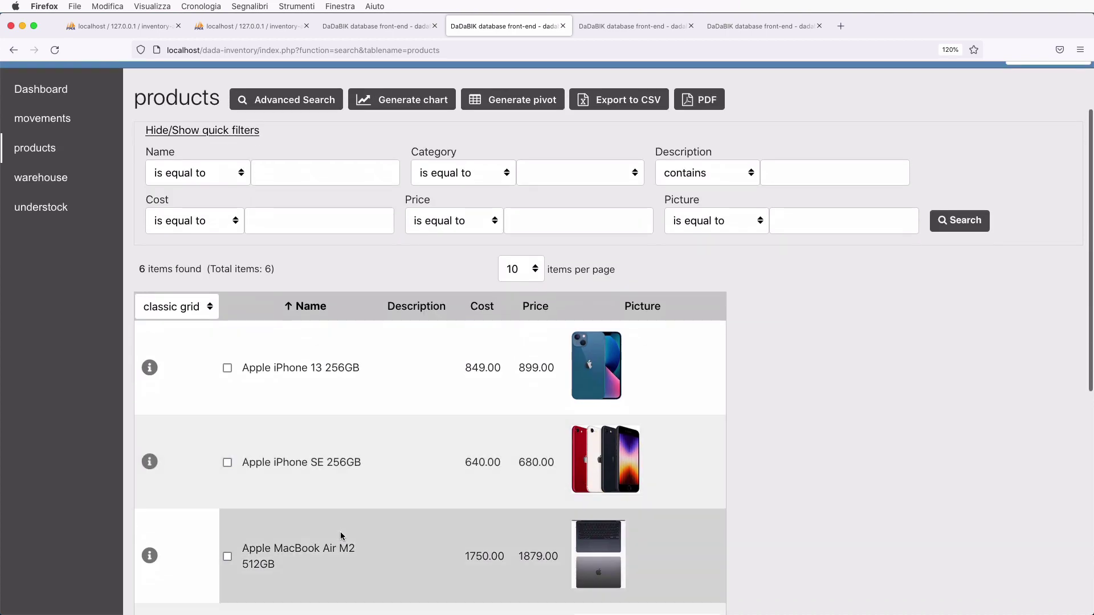
scroll(341, 532, up, 2)
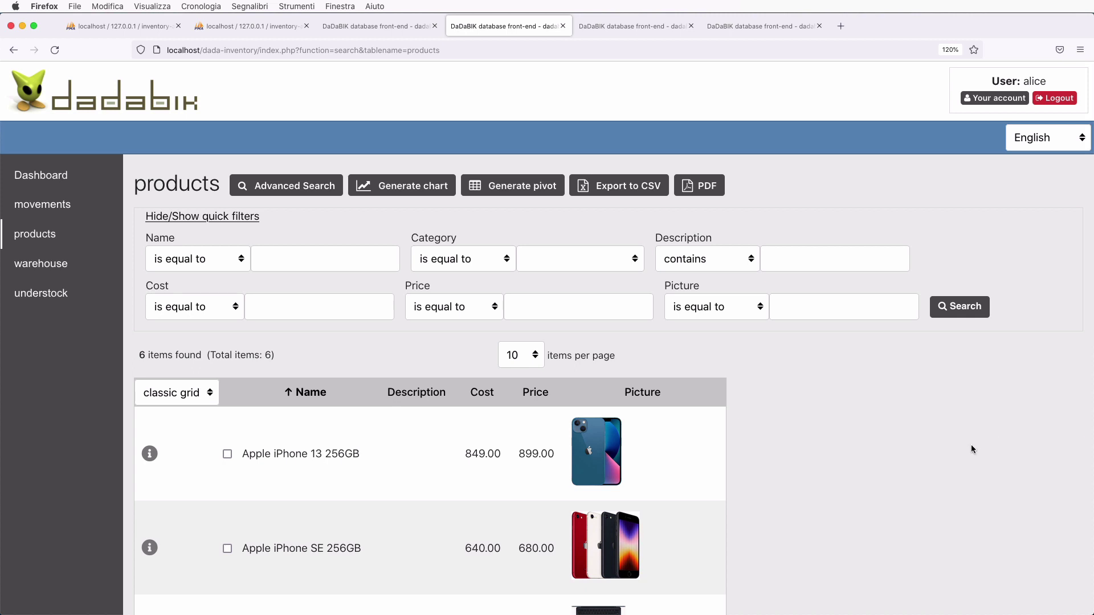
- Put $logo_img = 'images/inventory_logo.png'; on line 84 of config_custom.php and save
key(super+Tab)
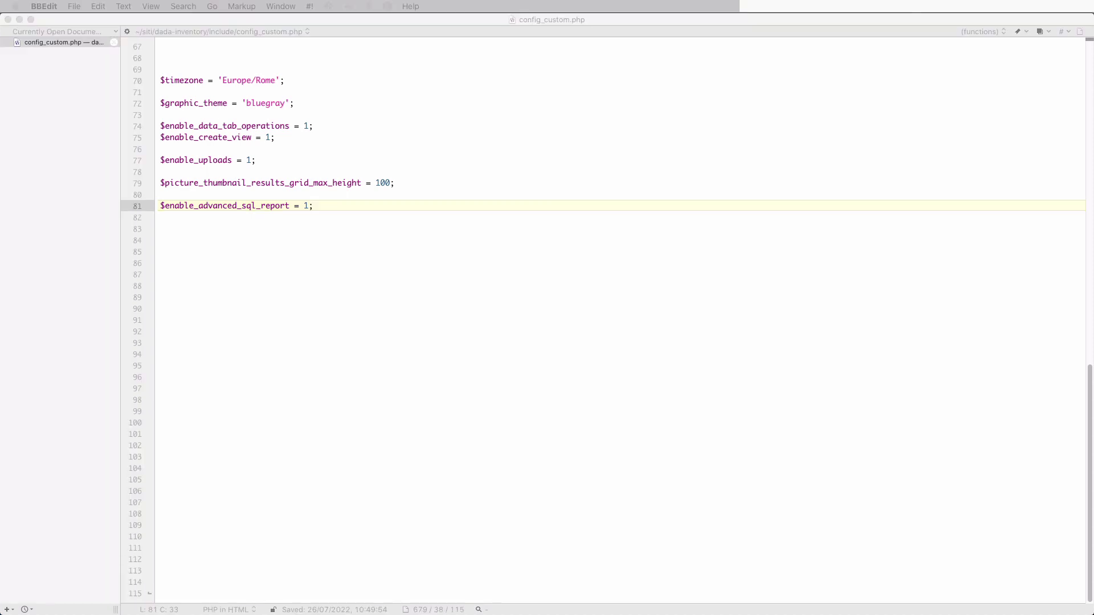
click(202, 254)
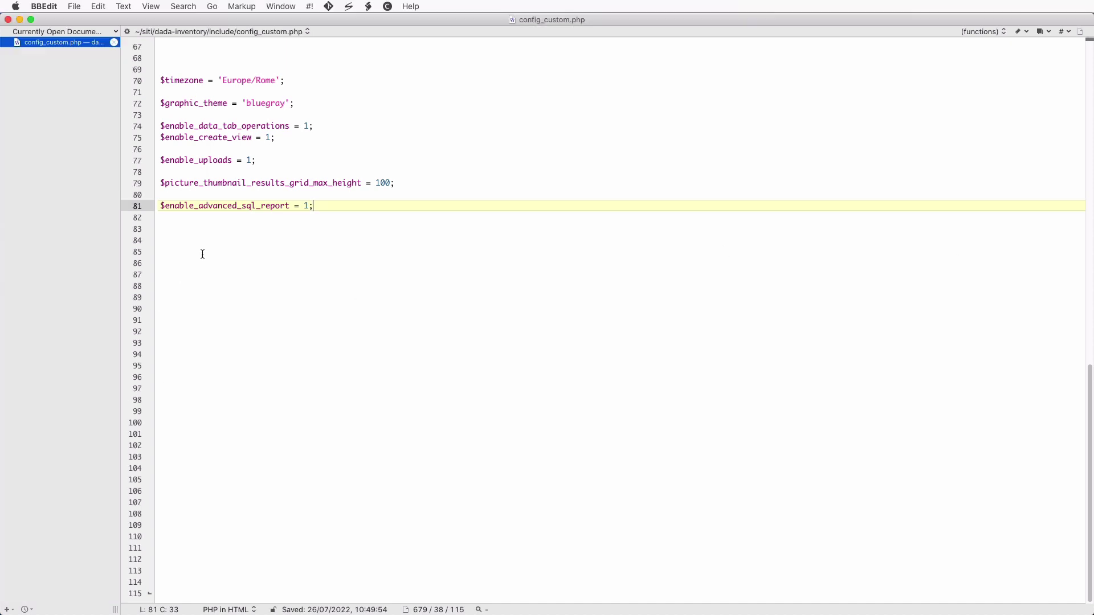
text($logo_img = 'images/inventory_logo.png';)
click(206, 237)
key(Delete)
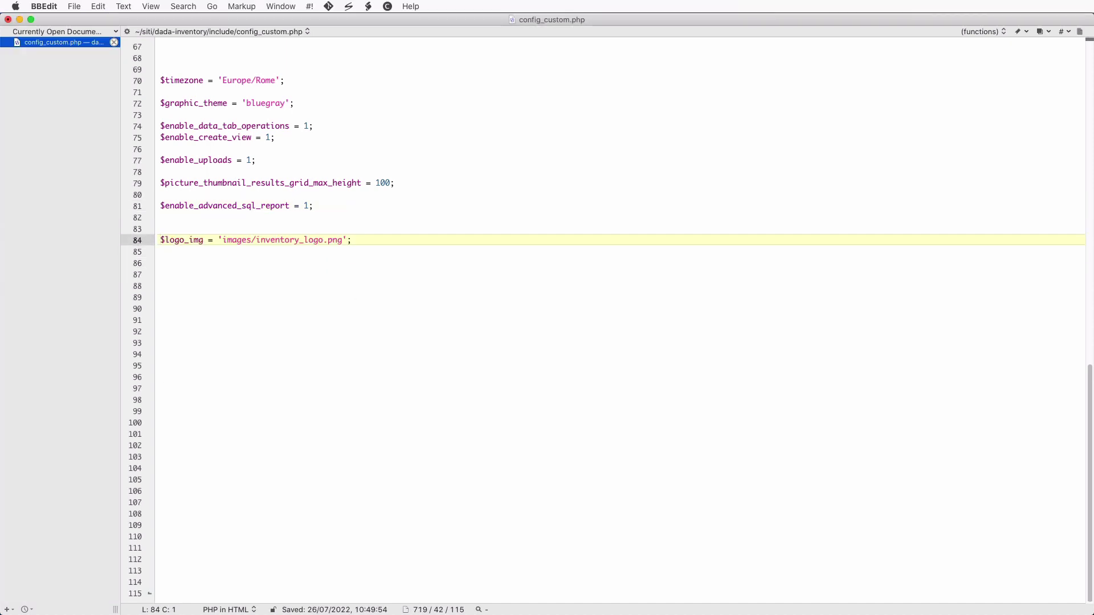
click(378, 239)
key(super+s)
- Reload the DaDaBIK products page and zoom out to show the Inventory myshop inc. logo
key(super+Tab)
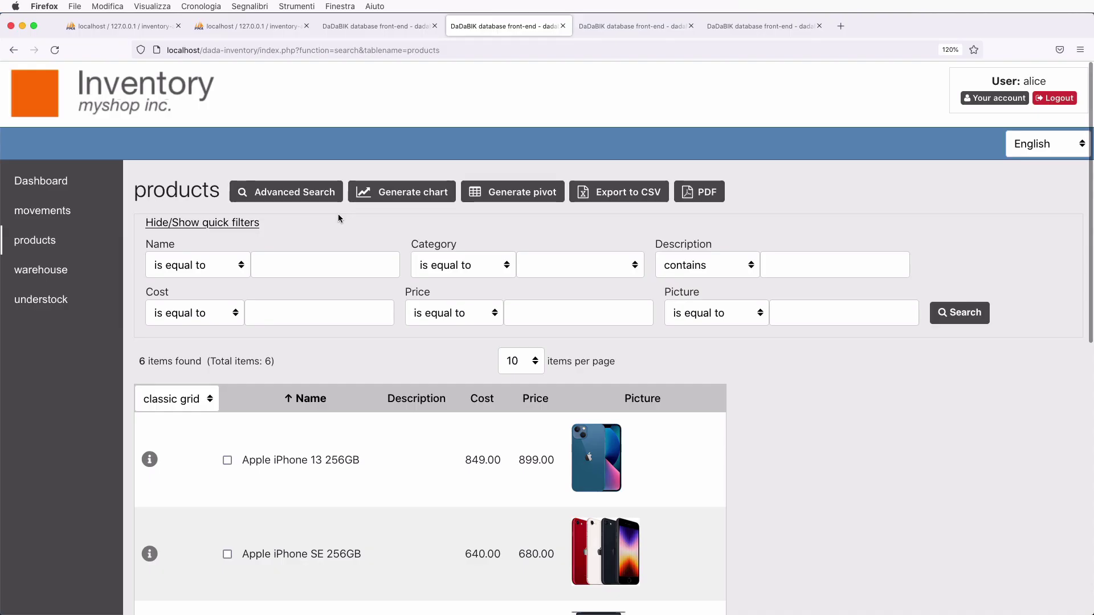
key(super+r)
key(super+minus)
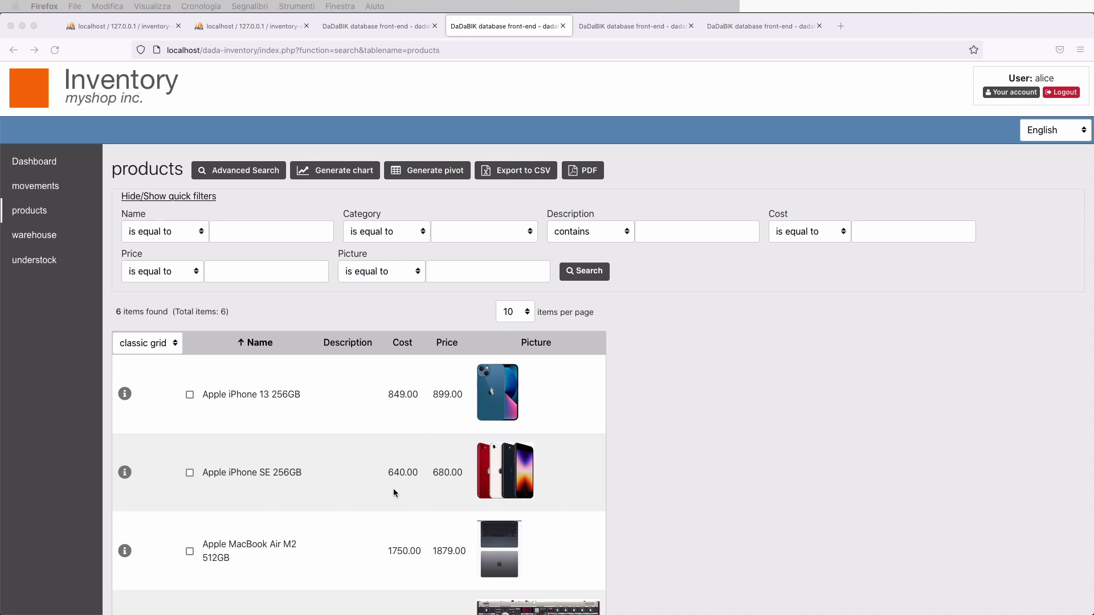
scroll(394, 493, down, 3)
scroll(394, 493, up, 3)
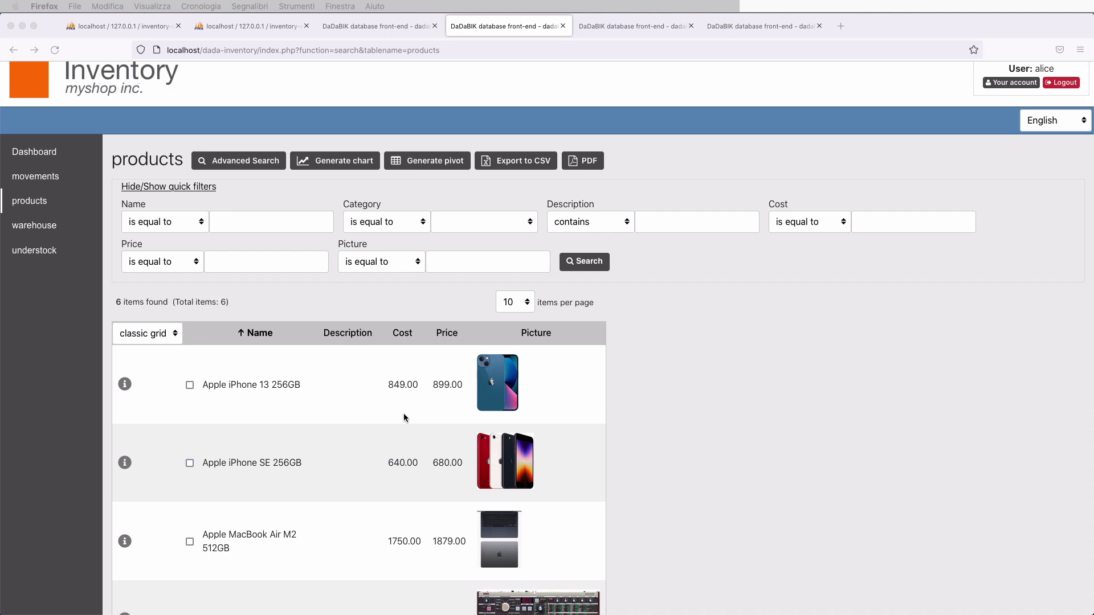
click(722, 395)
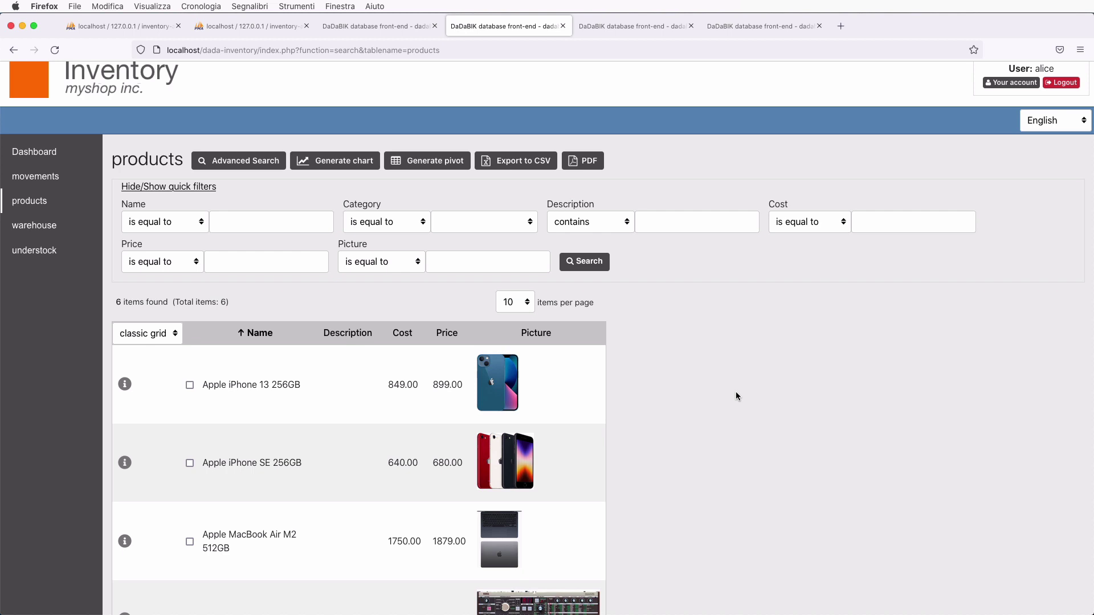
scroll(516, 276, up, 1)
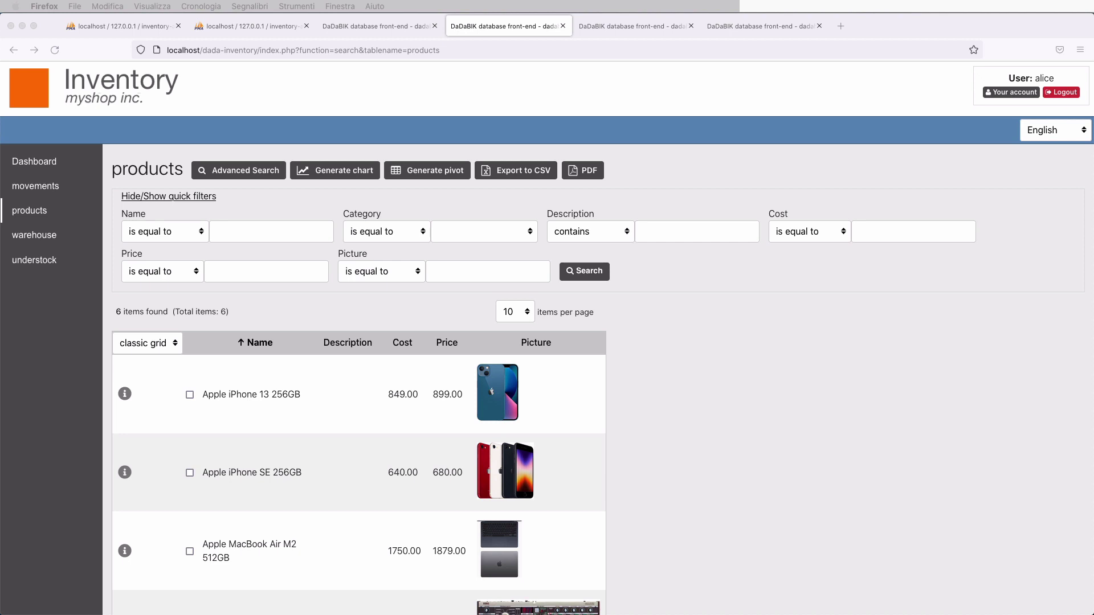
- Open the movements list, view its Import form, then return to the movements list
click(41, 189)
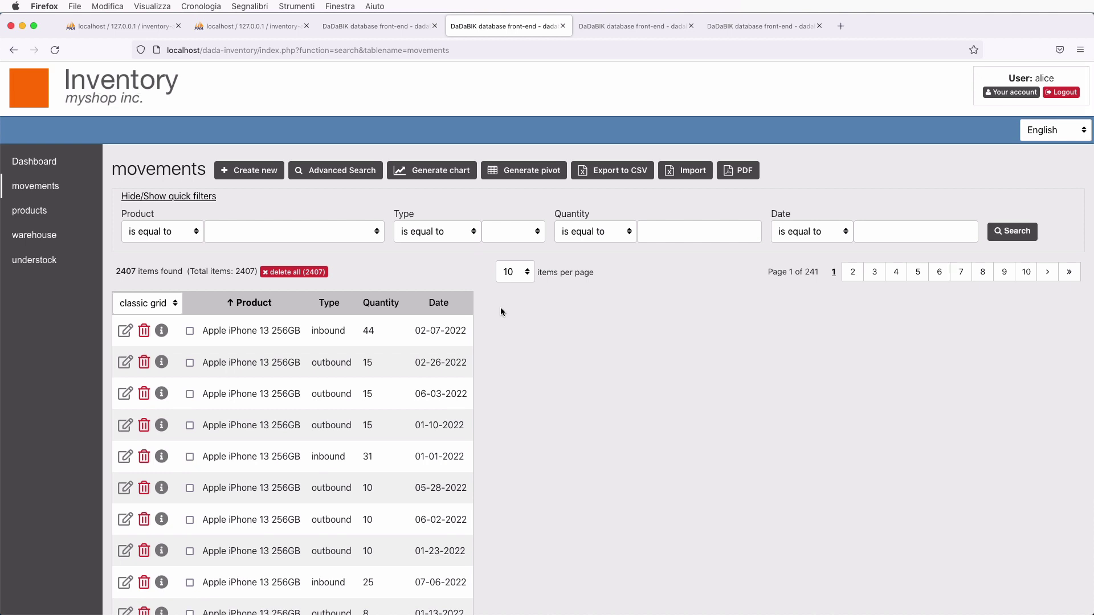
click(687, 173)
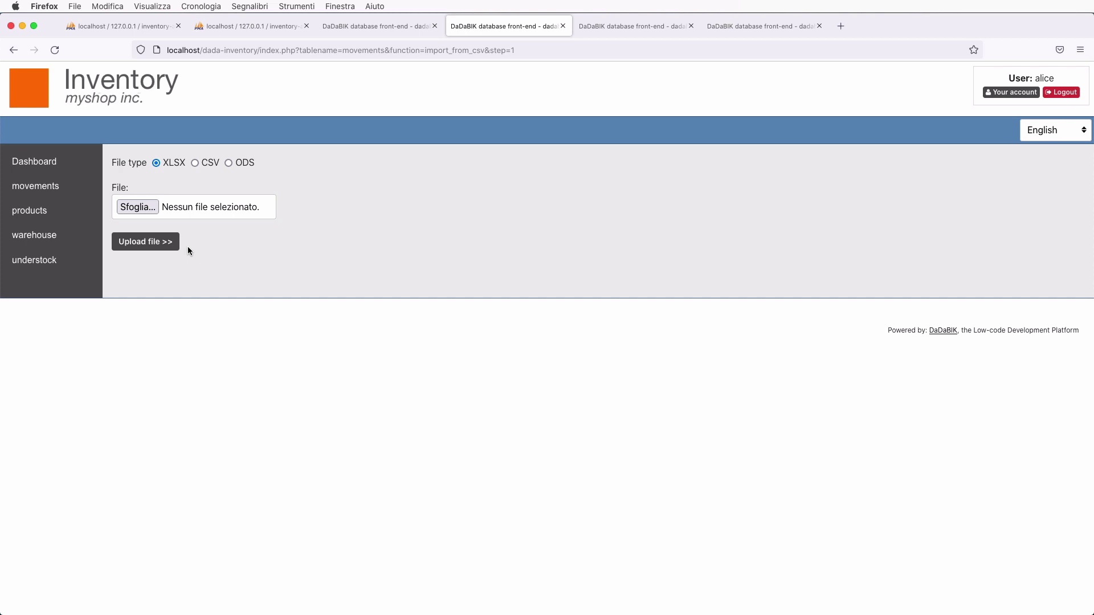
click(39, 186)
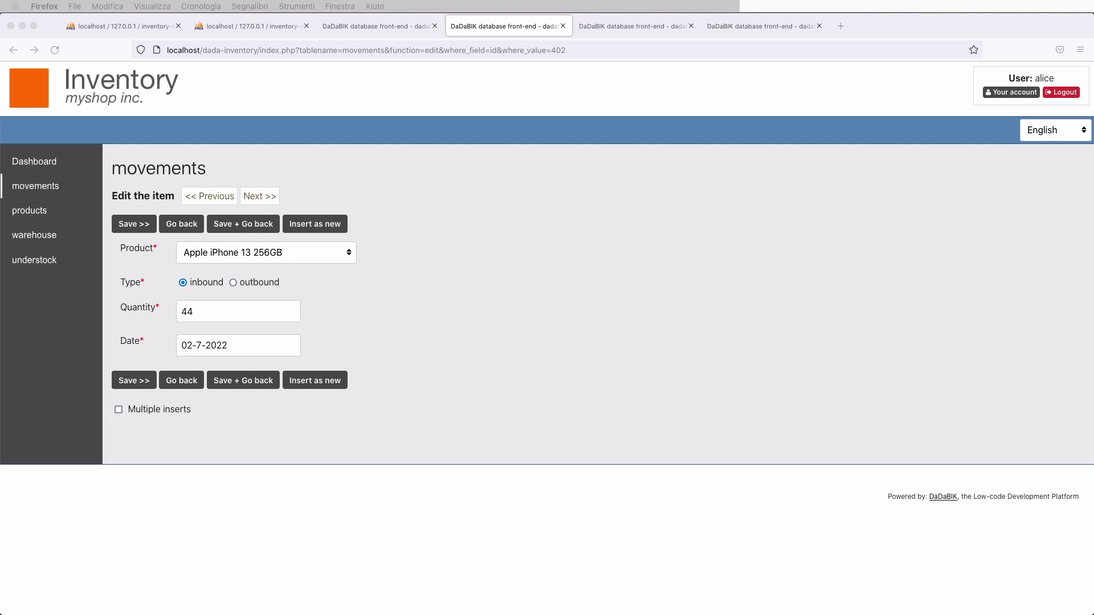
- Check the six-item products list, then return to the full list of 2407 movements
click(40, 211)
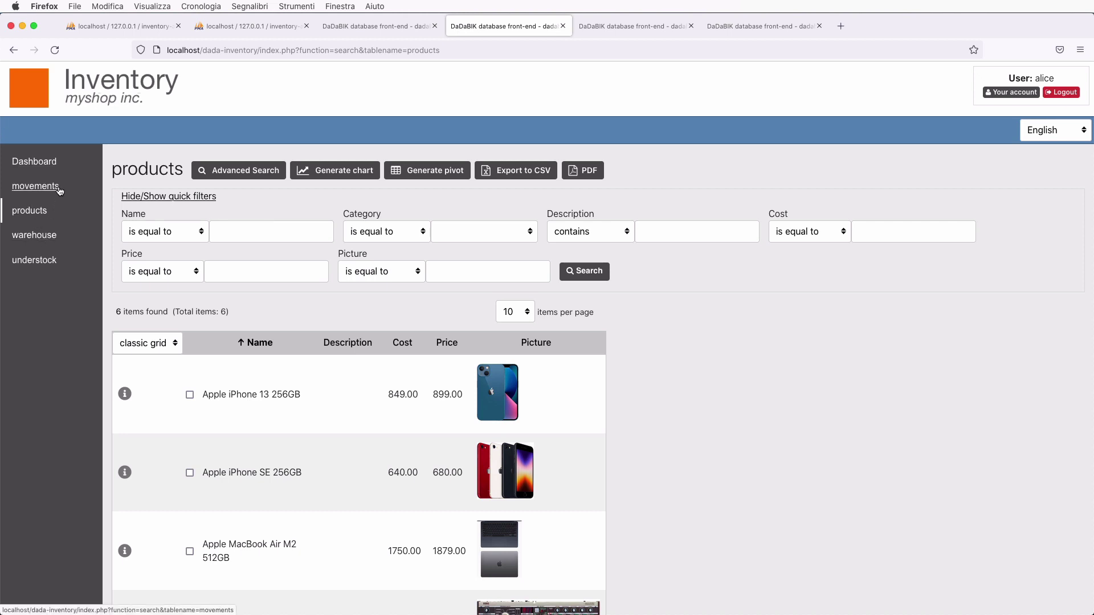
click(35, 187)
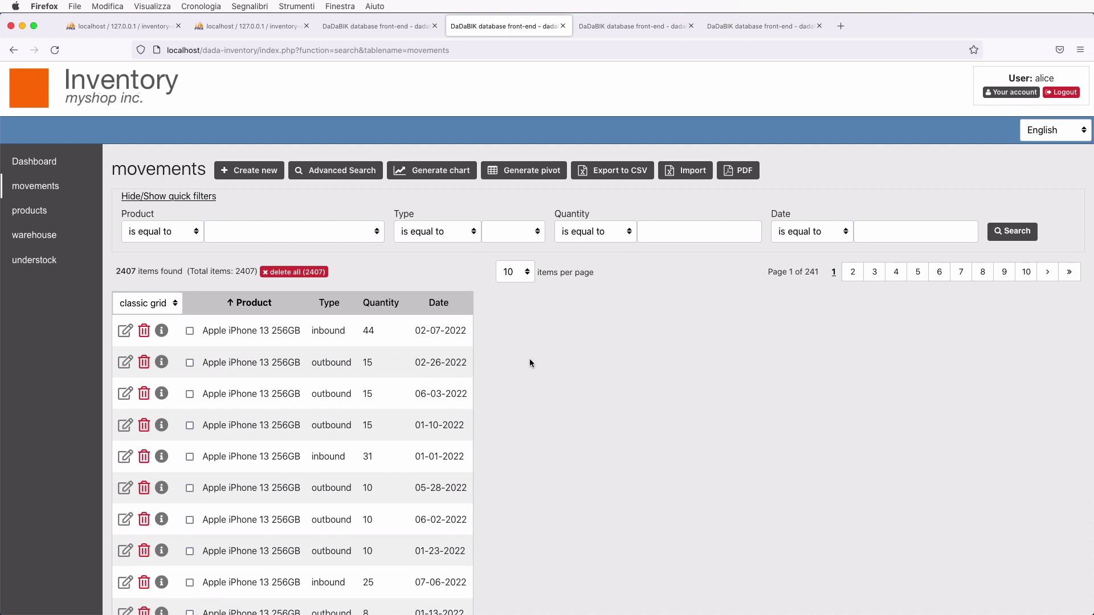